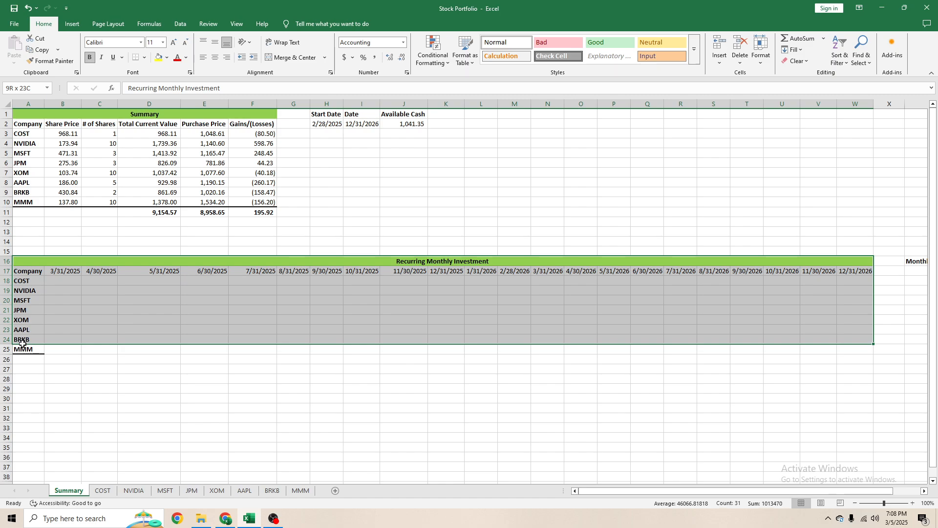
- Review the Recurring Monthly Investment table's company rows and month-end date columns on the Summary sheet
{"action": "left_click_drag", "start_coordinate": [22, 344], "coordinate": [23, 349]}
{"action": "left_click", "coordinate": [73, 312]}
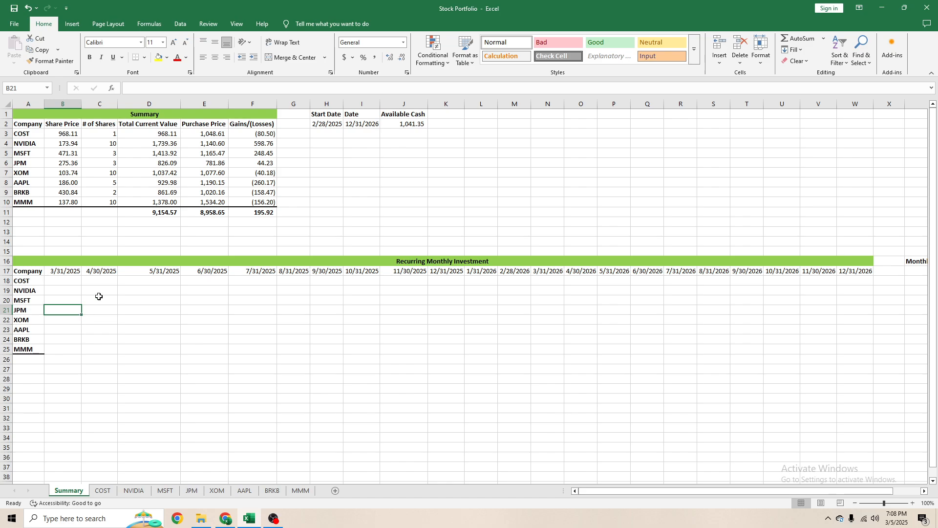
{"action": "left_click", "coordinate": [63, 272]}
{"action": "left_click_drag", "start_coordinate": [27, 282], "coordinate": [30, 352]}
{"action": "left_click_drag", "start_coordinate": [67, 282], "coordinate": [57, 348]}
{"action": "left_click", "coordinate": [61, 272]}
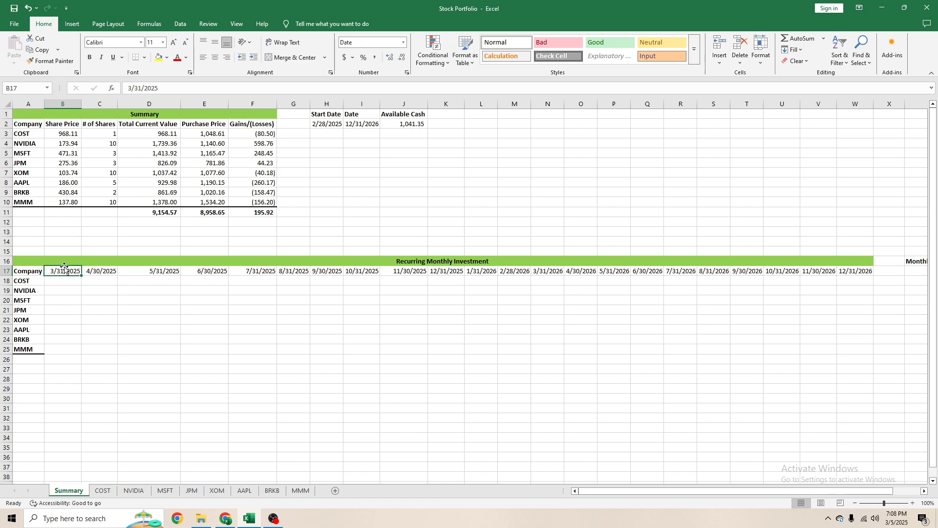
{"action": "left_click", "coordinate": [72, 280]}
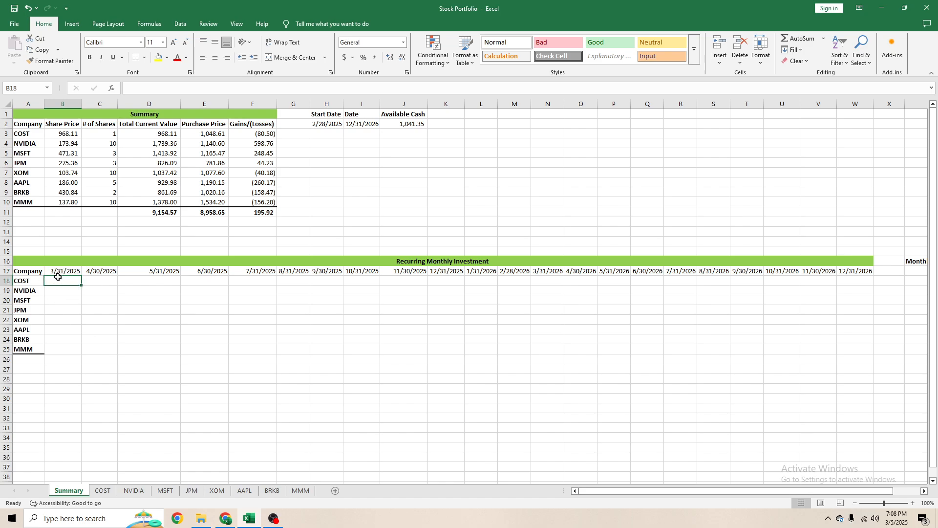
- Examine the share price, number of shares and total amount cells for 3/3/2025 on the COST sheet
{"action": "left_click", "coordinate": [103, 490]}
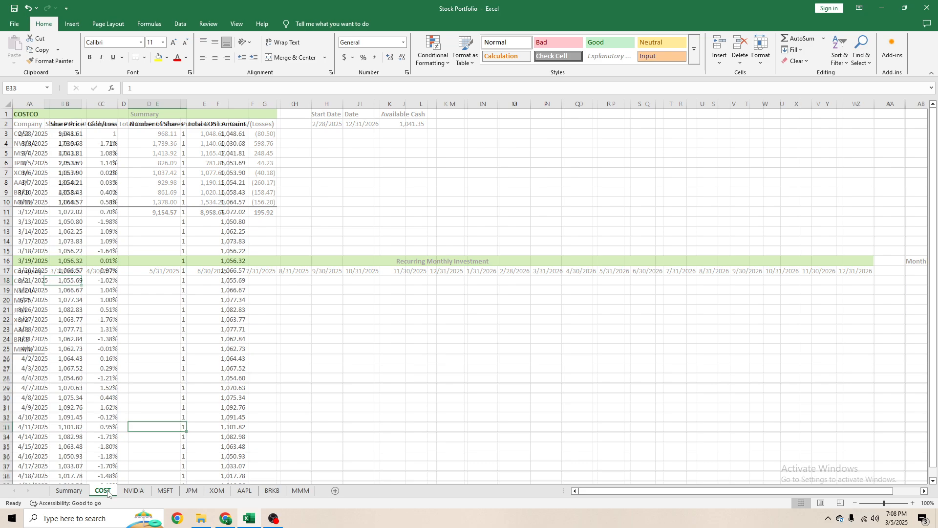
{"action": "left_click", "coordinate": [167, 173]}
{"action": "left_click", "coordinate": [152, 141]}
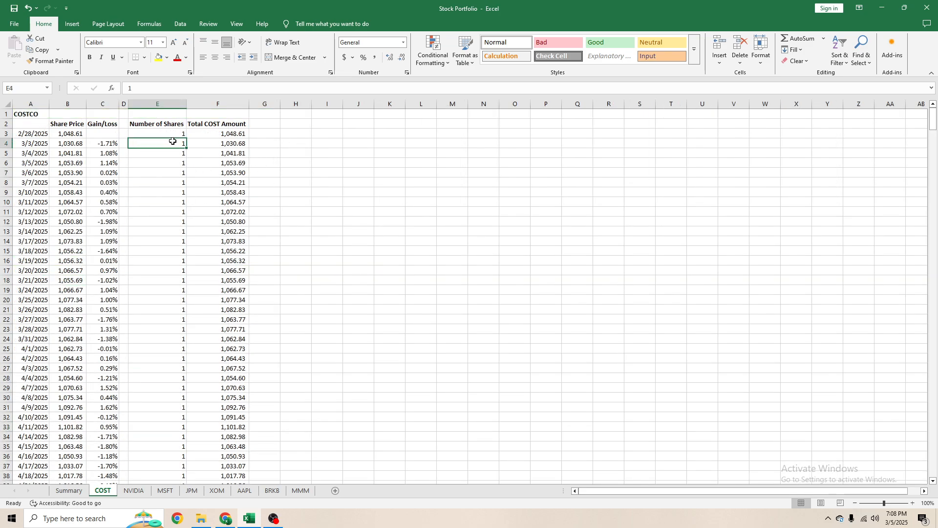
{"action": "left_click", "coordinate": [64, 142]}
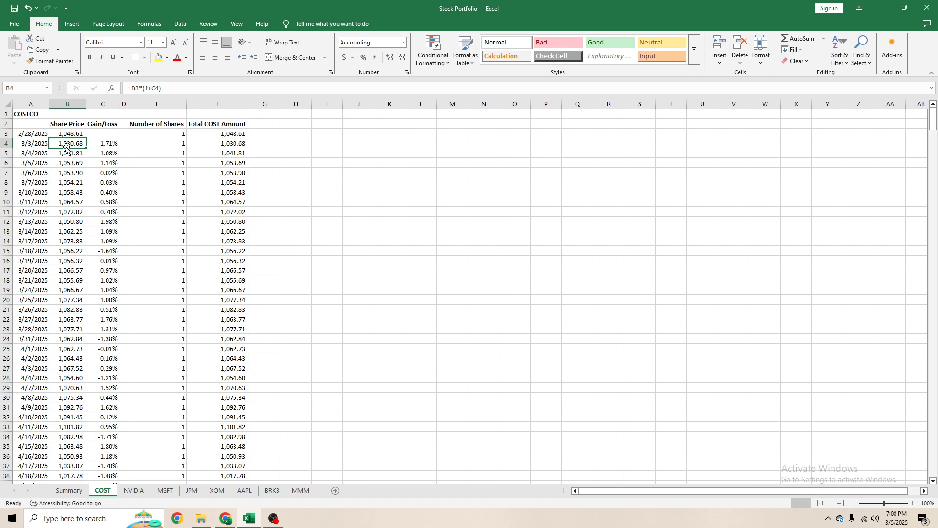
{"action": "left_click", "coordinate": [176, 142]}
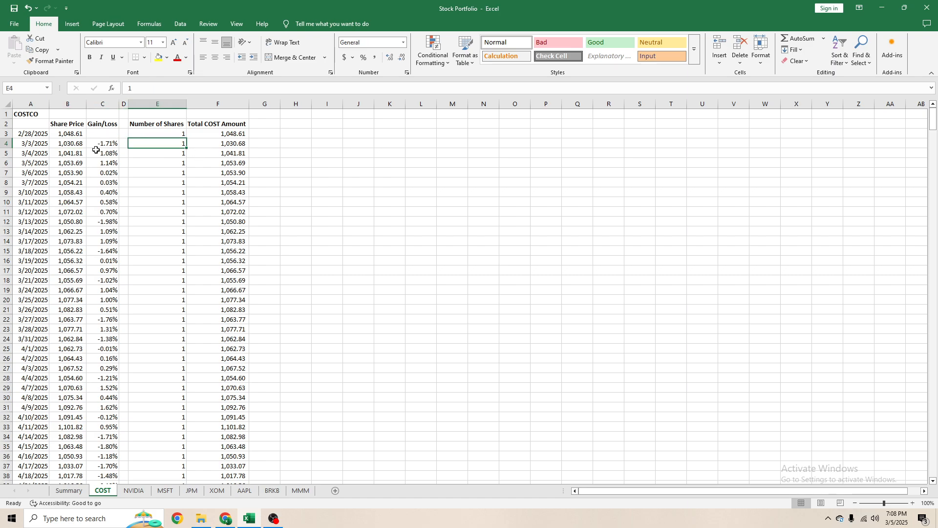
{"action": "left_click", "coordinate": [214, 146]}
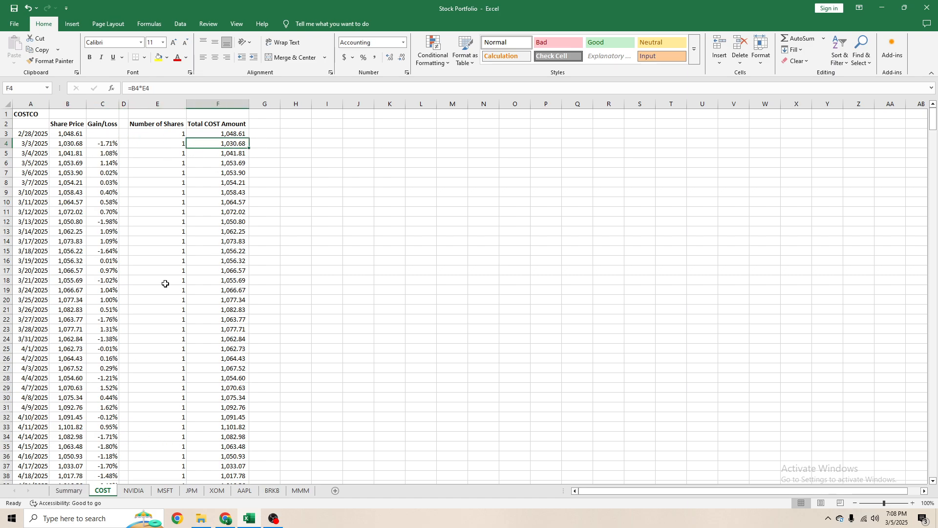
- Return to the Summary sheet and check the Total Current Value cells of the holdings
{"action": "left_click", "coordinate": [69, 491]}
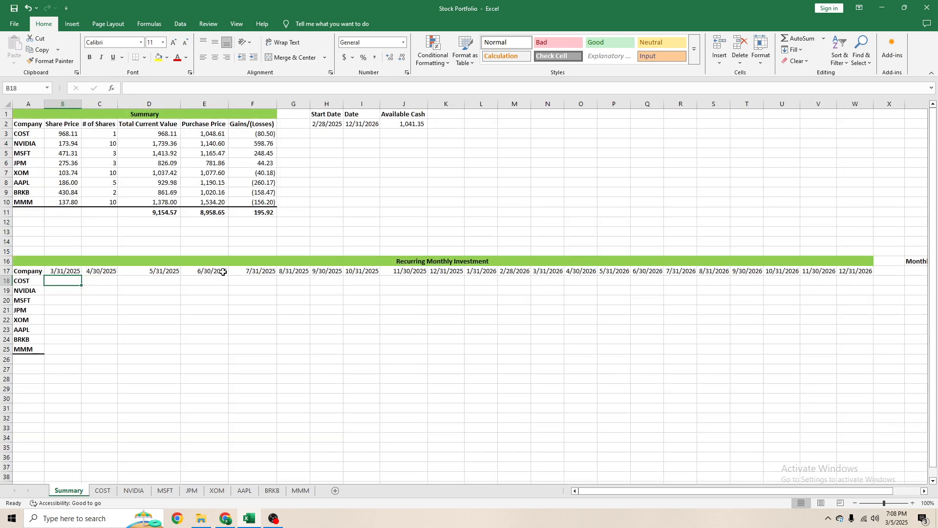
{"action": "left_click", "coordinate": [163, 175]}
{"action": "left_click", "coordinate": [168, 133]}
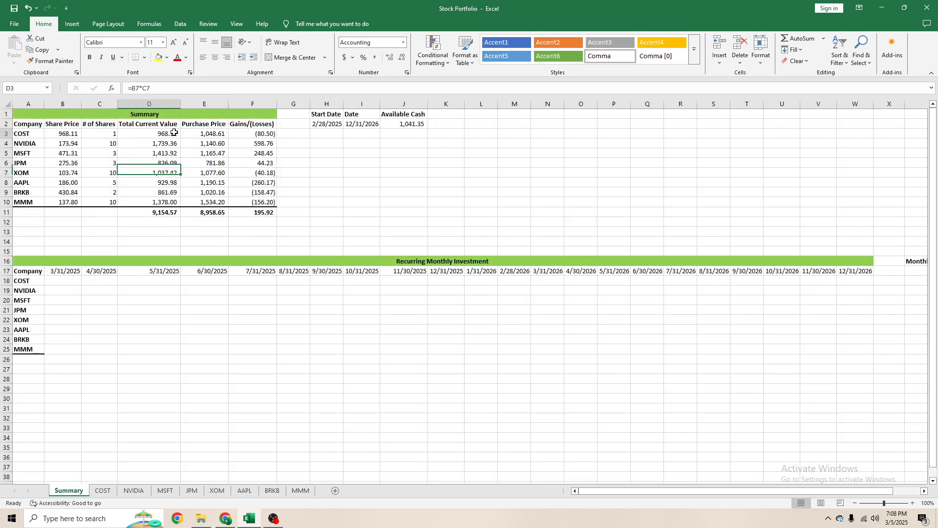
{"action": "left_click", "coordinate": [194, 339]}
{"action": "left_click", "coordinate": [100, 290]}
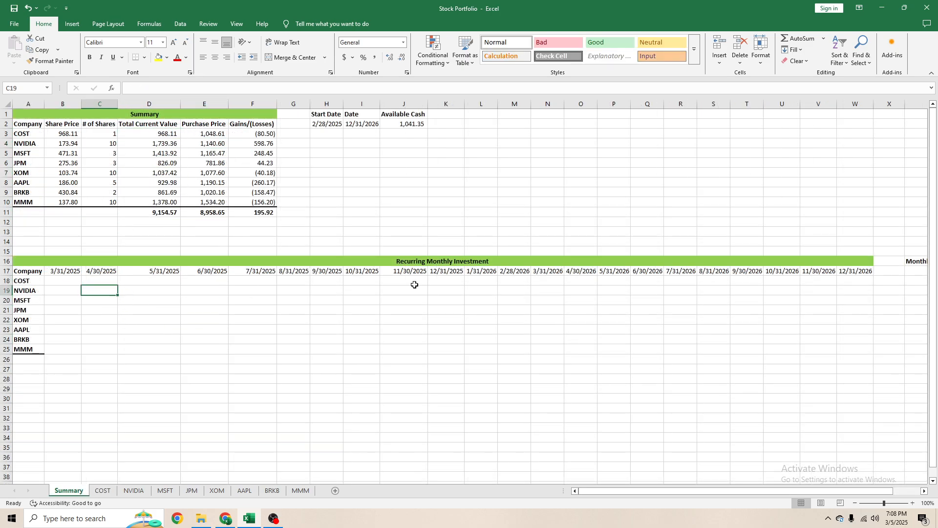
- Enter 500 in Y17 under the Monthly Investment heading on the Summary sheet
{"action": "left_click", "coordinate": [915, 272]}
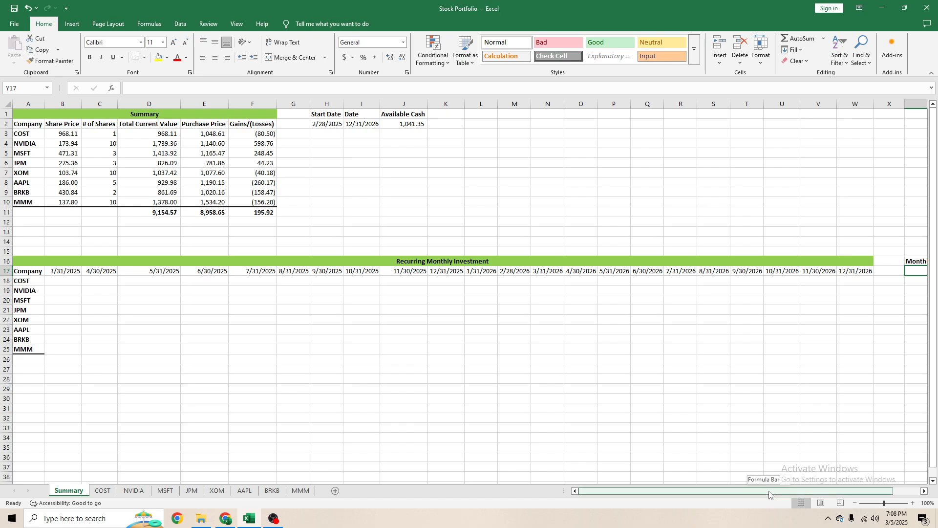
{"action": "left_click_drag", "start_coordinate": [787, 491], "coordinate": [814, 490]}
{"action": "type", "text": "500"}
{"action": "key", "text": "ctrl+Return"}
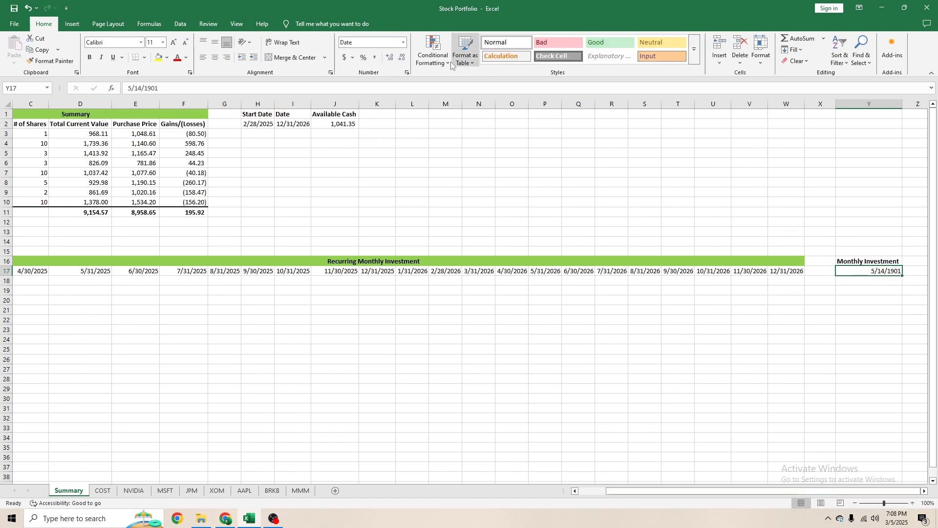
- Format the monthly investment amount in Y17 as a comma-style number without a currency symbol
{"action": "left_click", "coordinate": [344, 58]}
{"action": "left_click", "coordinate": [713, 329]}
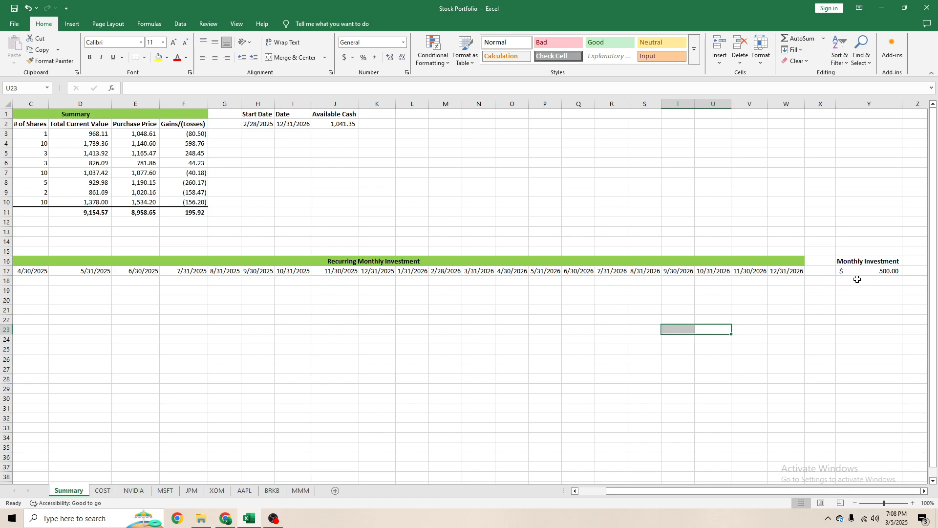
{"action": "left_click", "coordinate": [858, 275]}
{"action": "key", "text": "alt+h"}
{"action": "key", "text": "k"}
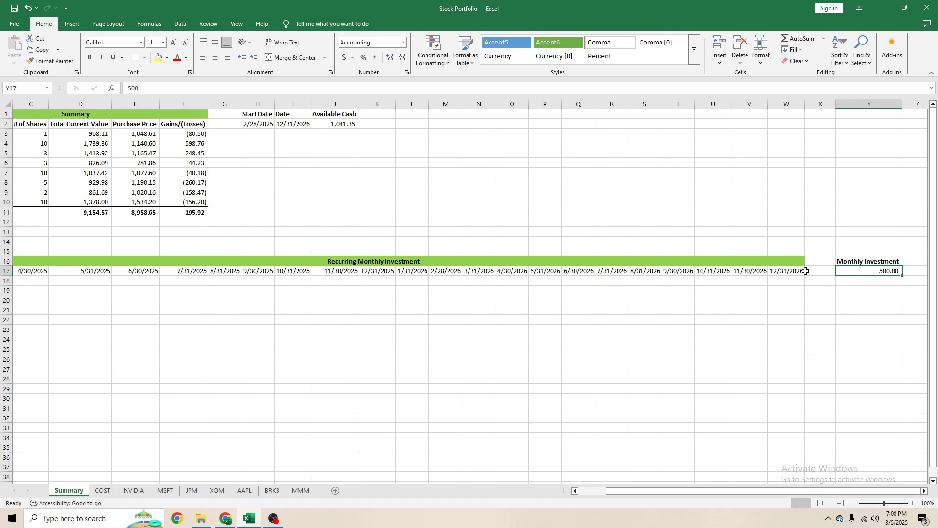
- Enter the formula =Y17 in B18 to link COST's 3/31/2025 investment to the monthly investment amount
{"action": "left_click_drag", "start_coordinate": [837, 491], "coordinate": [801, 489]}
{"action": "left_click", "coordinate": [525, 342]}
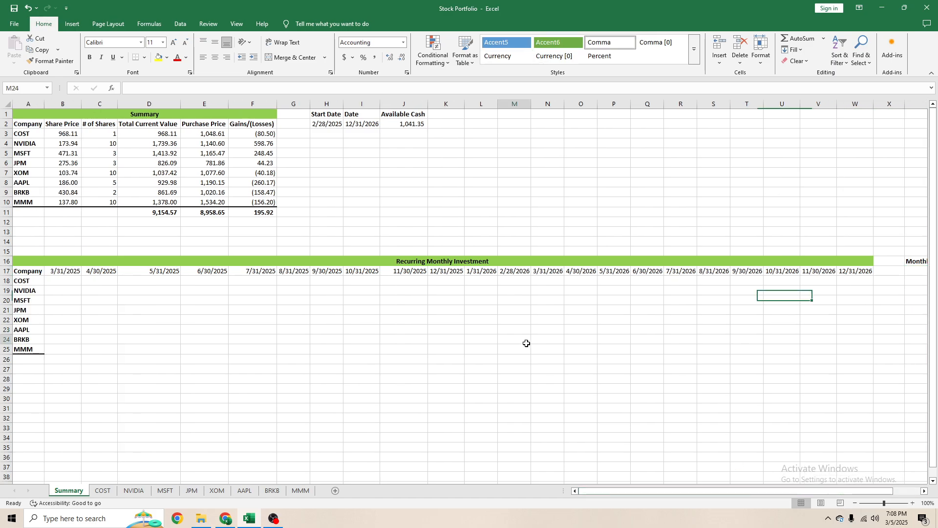
{"action": "left_click", "coordinate": [155, 287]}
{"action": "left_click", "coordinate": [57, 282]}
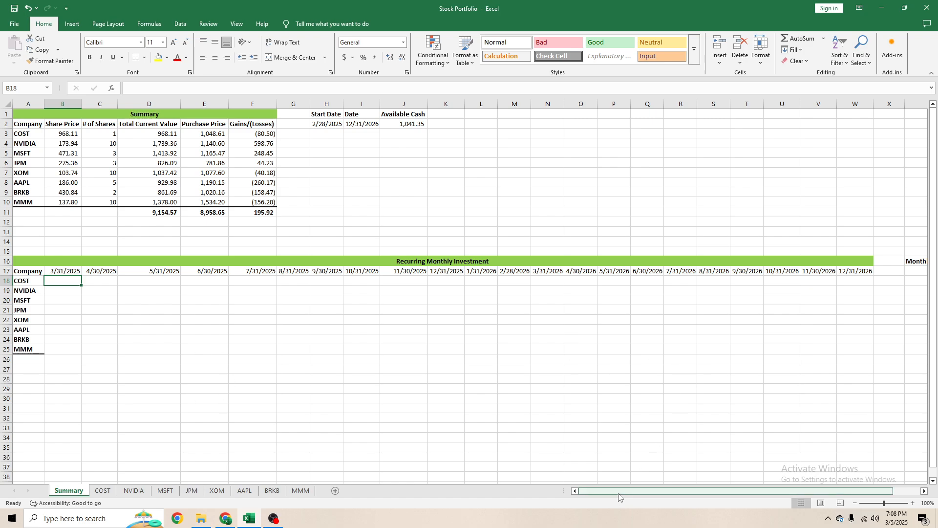
{"action": "type", "text": "="}
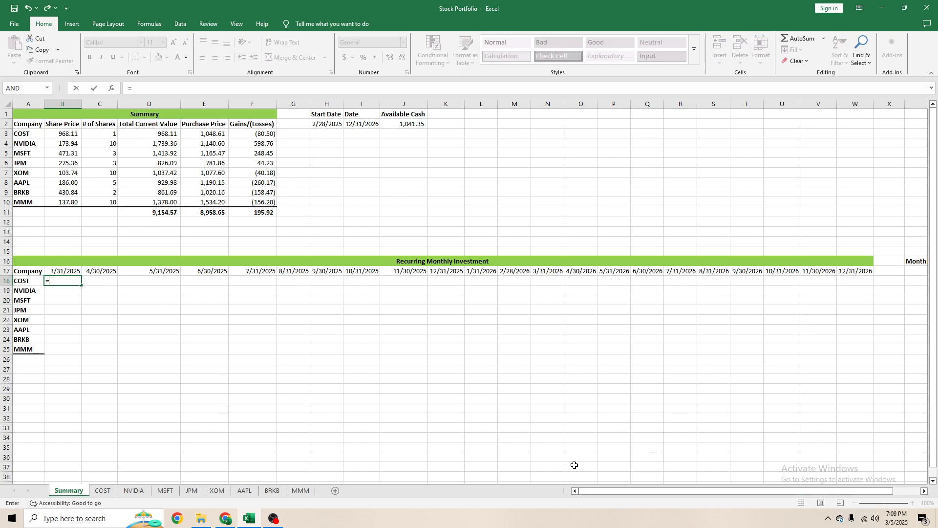
{"action": "key", "text": "Escape"}
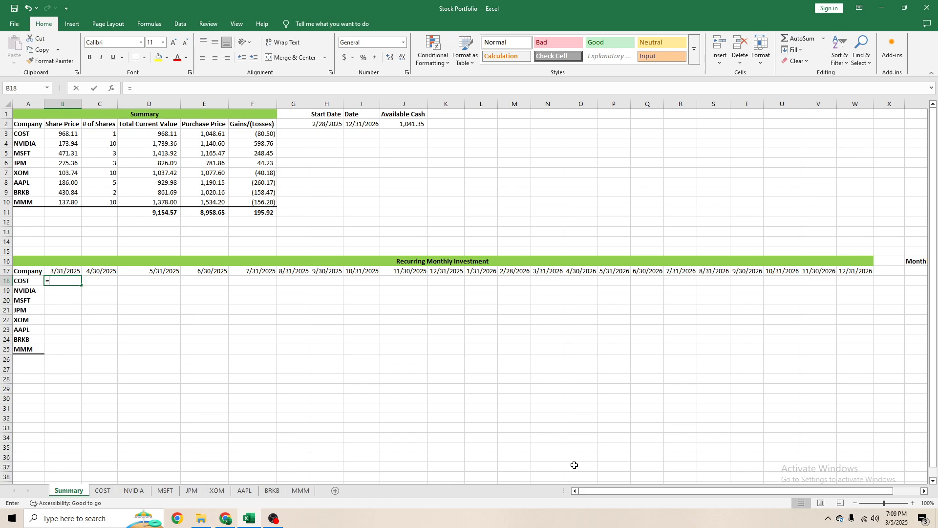
{"action": "type", "text": "="}
{"action": "key", "text": "Up"}
{"action": "key", "text": "Up"}
{"action": "key", "text": "Right"}
{"action": "key", "text": "Right"}
{"action": "key", "text": "Down"}
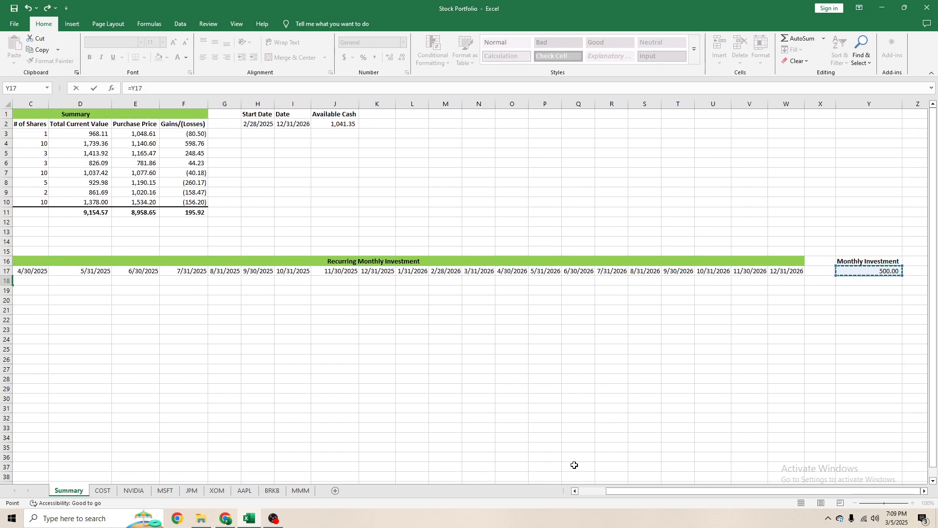
{"action": "key", "text": "ctrl+Return"}
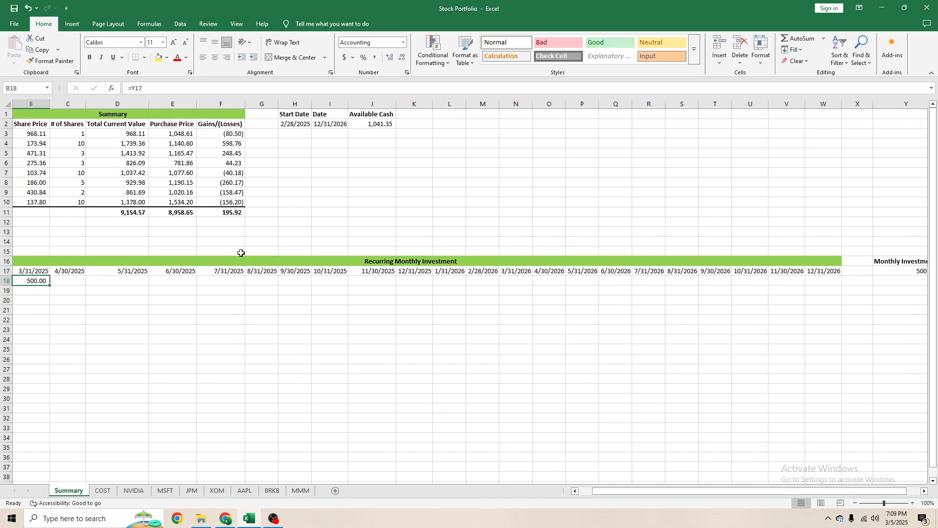
- Extend the COST formula in B18 to divide the monthly investment by 62.5, making it =Y17/62.5
{"action": "left_click", "coordinate": [177, 86]}
{"action": "type", "text": "/62.5"}
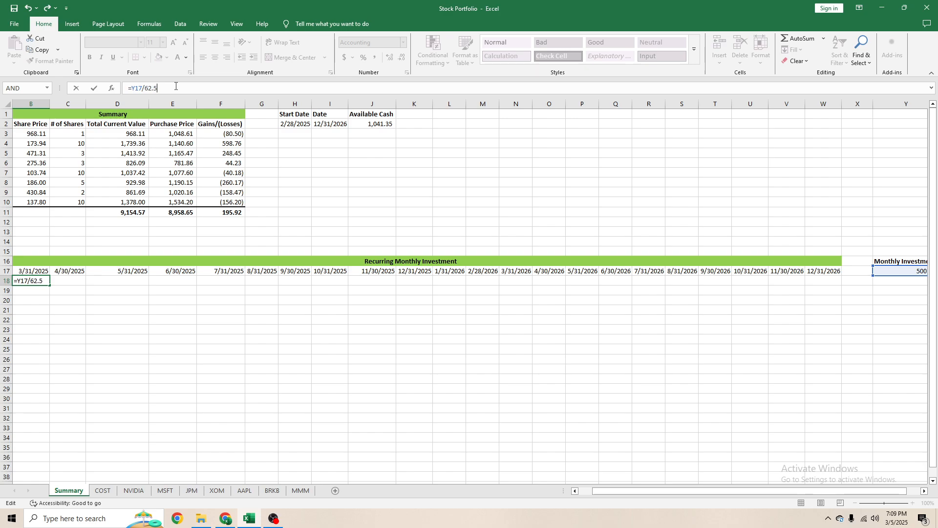
{"action": "key", "text": "Return"}
{"action": "key", "text": "Up"}
{"action": "key", "text": "Left"}
{"action": "key", "text": "Right"}
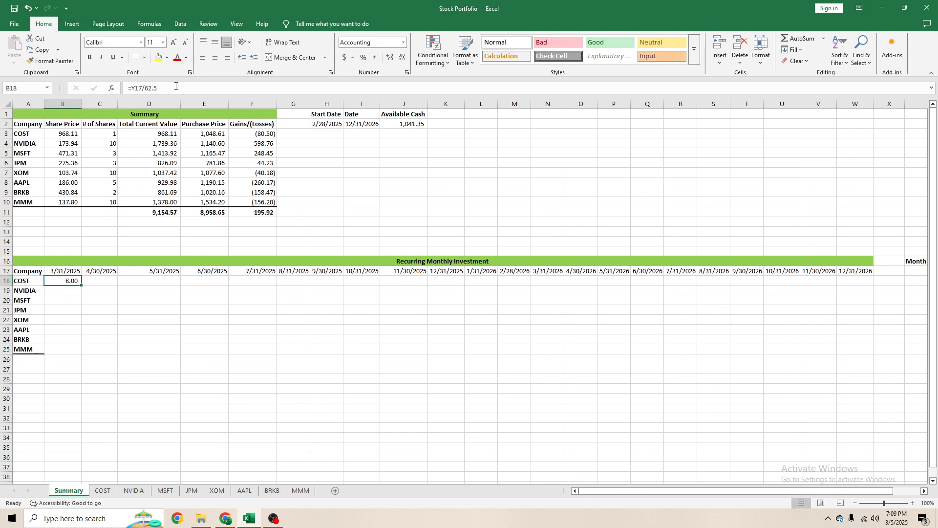
- Change the divisor in the B18 formula to 8 so that it reads =Y17/8
{"action": "left_click", "coordinate": [179, 83]}
{"action": "key", "text": "BackSpace"}
{"action": "key", "text": "BackSpace"}
{"action": "key", "text": "BackSpace"}
{"action": "key", "text": "BackSpace"}
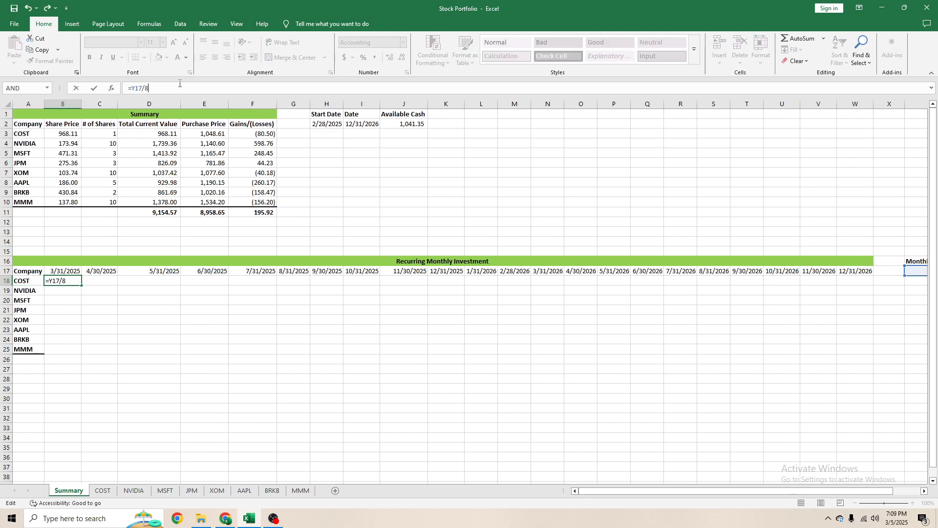
{"action": "left_click", "coordinate": [93, 88]}
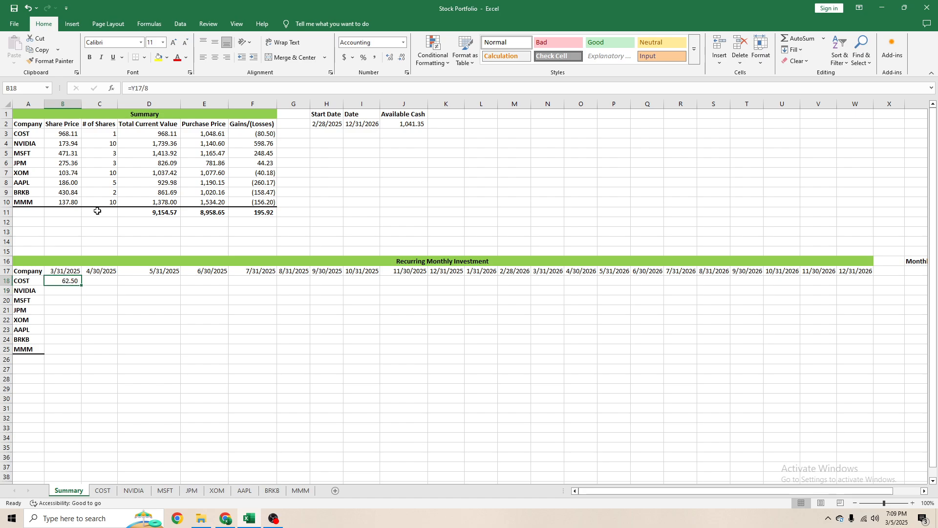
- Make the Y17 reference in the B18 formula absolute, giving =$Y$17/8
{"action": "left_click", "coordinate": [140, 92]}
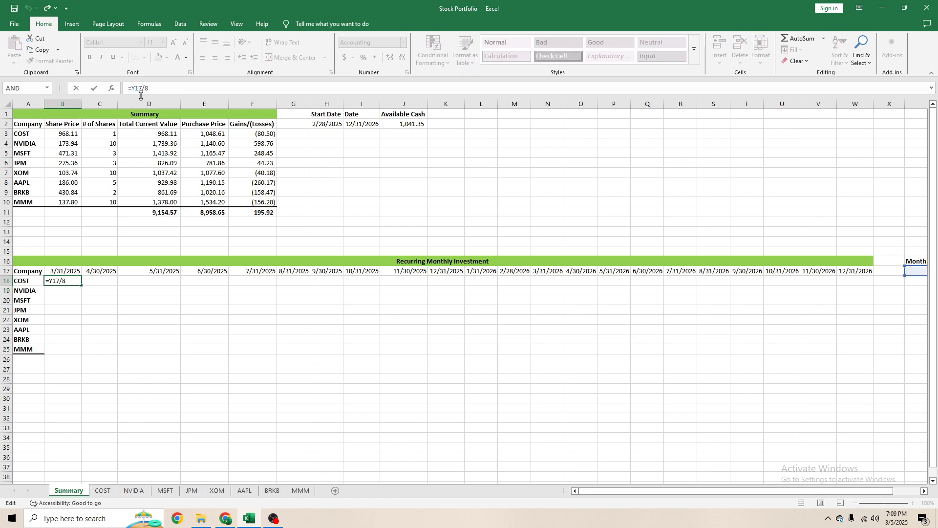
{"action": "key", "text": "F4"}
{"action": "key", "text": "ctrl+Return"}
- Copy the B18 formula down to all companies through MMM in B25
{"action": "key", "text": "ctrl+c"}
{"action": "key", "text": "shift+Down"}
{"action": "key", "text": "shift+Down"}
{"action": "key", "text": "shift+Down"}
{"action": "key", "text": "shift+Down"}
{"action": "key", "text": "shift+Down"}
{"action": "key", "text": "shift+Down"}
{"action": "key", "text": "shift+Down"}
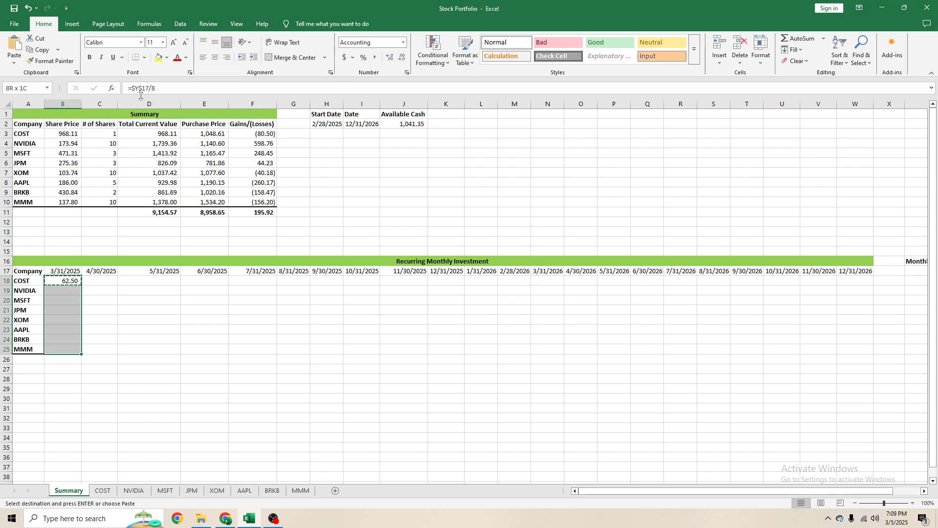
{"action": "key", "text": "ctrl+v"}
{"action": "key", "text": "Escape"}
{"action": "left_click", "coordinate": [307, 376]}
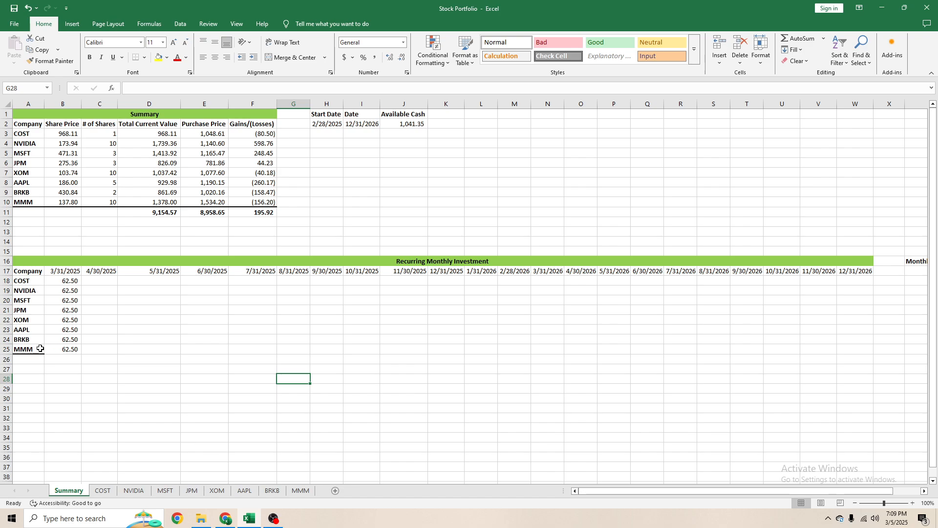
- Fill the 3/31/2025 investment formulas in B18:B25 across every month through 12/31/2026 in column W
{"action": "left_click_drag", "start_coordinate": [69, 282], "coordinate": [865, 346]}
{"action": "left_click", "coordinate": [582, 321]}
{"action": "left_click", "coordinate": [68, 284]}
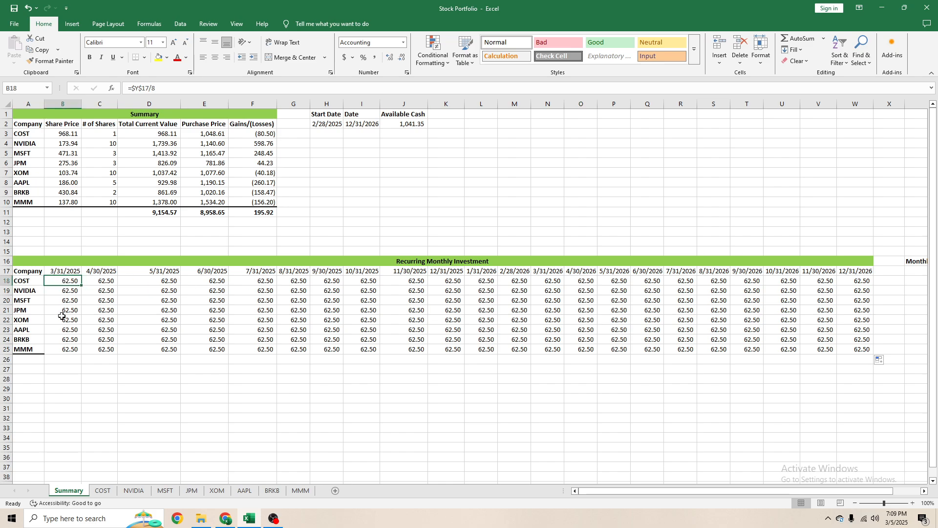
- Add a total of the 3/31/2025 investments in B26 with =SUM(B18:B25)
{"action": "left_click_drag", "start_coordinate": [67, 287], "coordinate": [68, 352]}
{"action": "left_click", "coordinate": [68, 362]}
{"action": "key", "text": "alt+equal"}
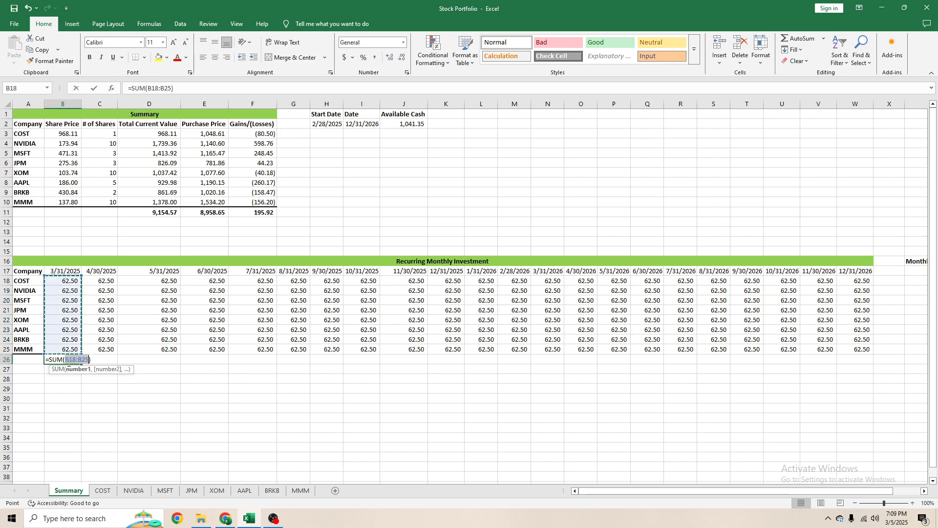
{"action": "key", "text": "Return"}
- Copy the B26 total across row 26 through column W and make the totals bold
{"action": "left_click", "coordinate": [68, 362]}
{"action": "key", "text": "ctrl+c"}
{"action": "key", "text": "shift+Right"}
{"action": "key", "text": "shift+Right"}
{"action": "key", "text": "shift+Right"}
{"action": "key", "text": "shift+Right"}
{"action": "key", "text": "shift+Right"}
{"action": "key", "text": "shift+Right"}
{"action": "key", "text": "shift+Right"}
{"action": "key", "text": "shift+Right"}
{"action": "key", "text": "shift+Right"}
{"action": "key", "text": "shift+Right"}
{"action": "key", "text": "shift+Right"}
{"action": "key", "text": "shift+Right"}
{"action": "key", "text": "shift+Right"}
{"action": "key", "text": "shift+Right"}
{"action": "key", "text": "shift+Right"}
{"action": "key", "text": "shift+Right"}
{"action": "key", "text": "shift+Right"}
{"action": "key", "text": "shift+Right"}
{"action": "key", "text": "shift+Right"}
{"action": "key", "text": "shift+Right"}
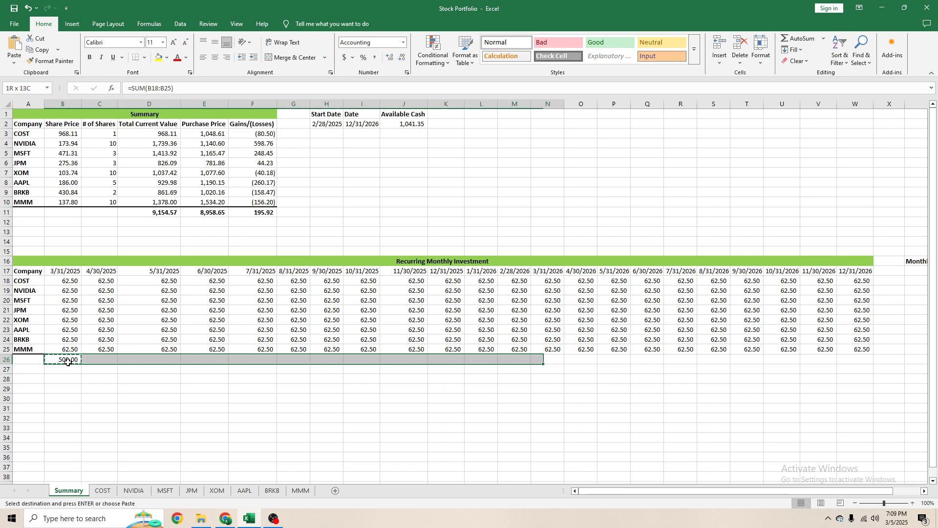
{"action": "key", "text": "shift+Right"}
{"action": "key", "text": "ctrl+v"}
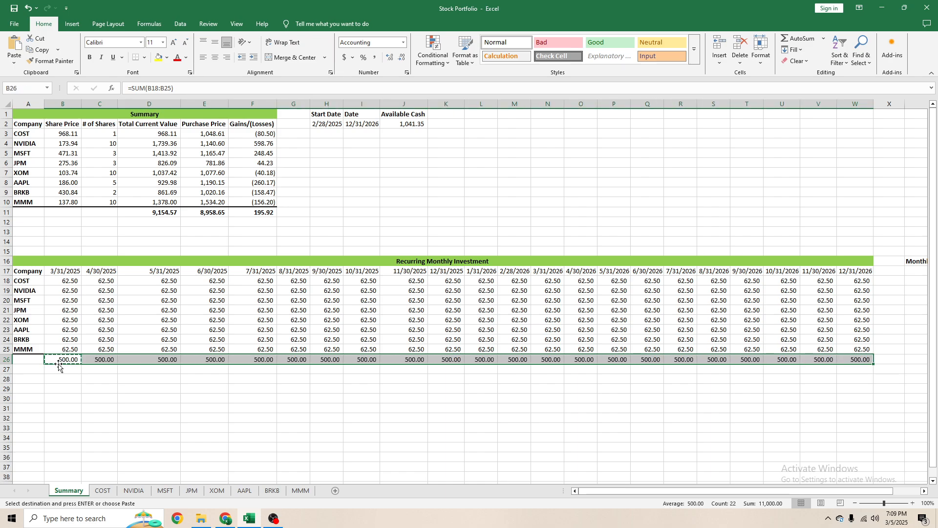
{"action": "key", "text": "Escape"}
{"action": "key", "text": "ctrl+b"}
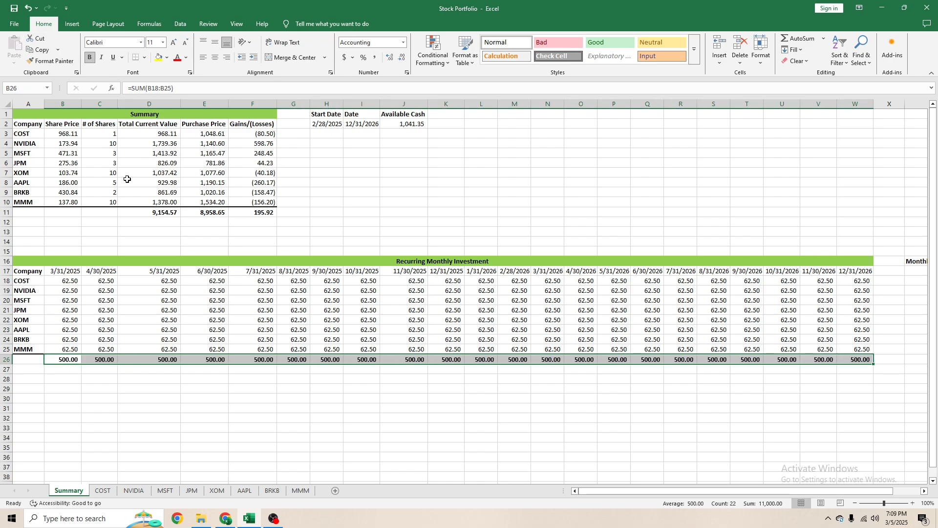
- Apply a thick bottom border to the MMM row of the Recurring Monthly Investment table, A25:W25
{"action": "key", "text": "Up"}
{"action": "key", "text": "Left"}
{"action": "key", "text": "ctrl+shift+Right"}
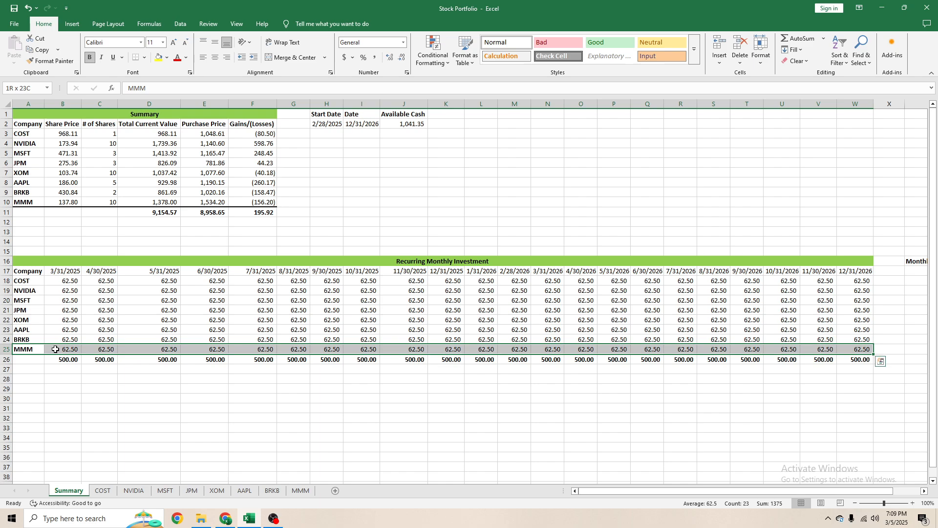
{"action": "left_click", "coordinate": [145, 57]}
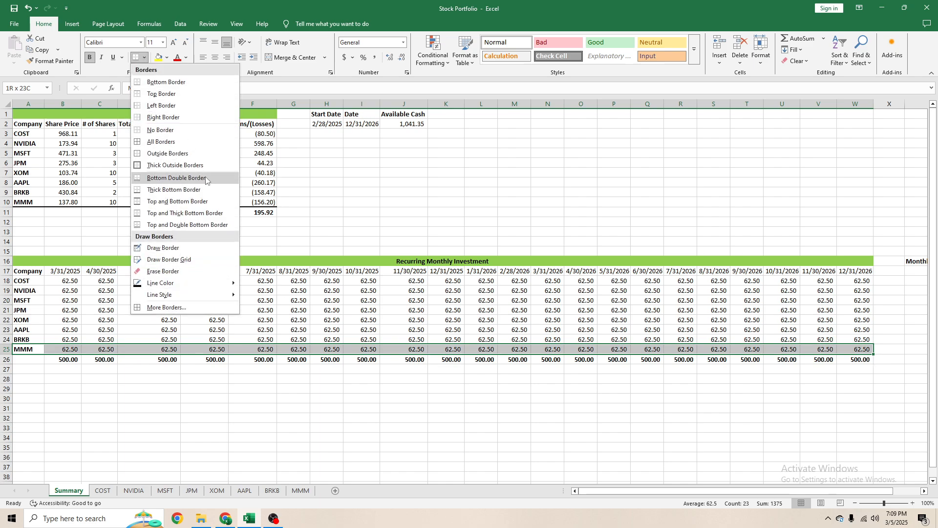
{"action": "left_click", "coordinate": [186, 196]}
{"action": "left_click", "coordinate": [123, 303]}
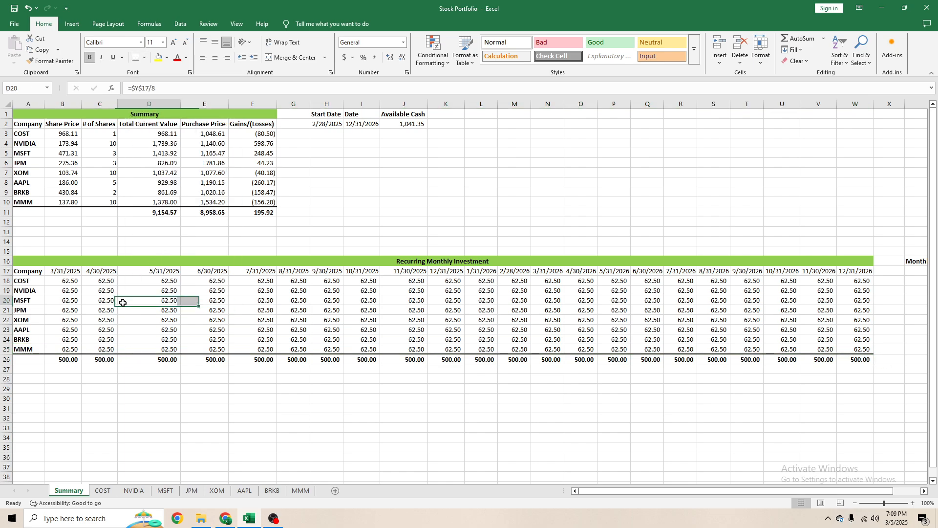
- Review the Recurring Monthly Investment table's dates, the company formulas and the row 26 totals
{"action": "left_click", "coordinate": [62, 270]}
{"action": "key", "text": "ctrl+shift+Right"}
{"action": "key", "text": "Down"}
{"action": "key", "text": "Down"}
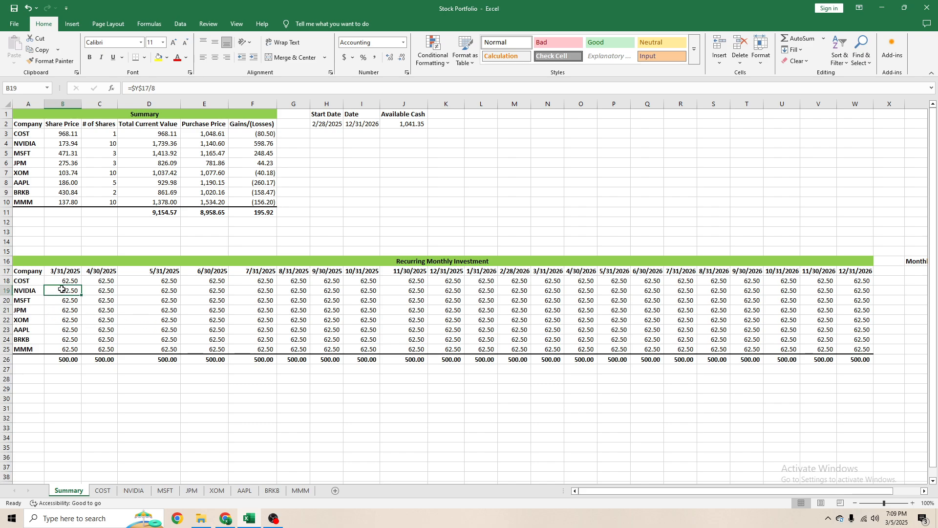
{"action": "left_click_drag", "start_coordinate": [64, 358], "coordinate": [842, 358]}
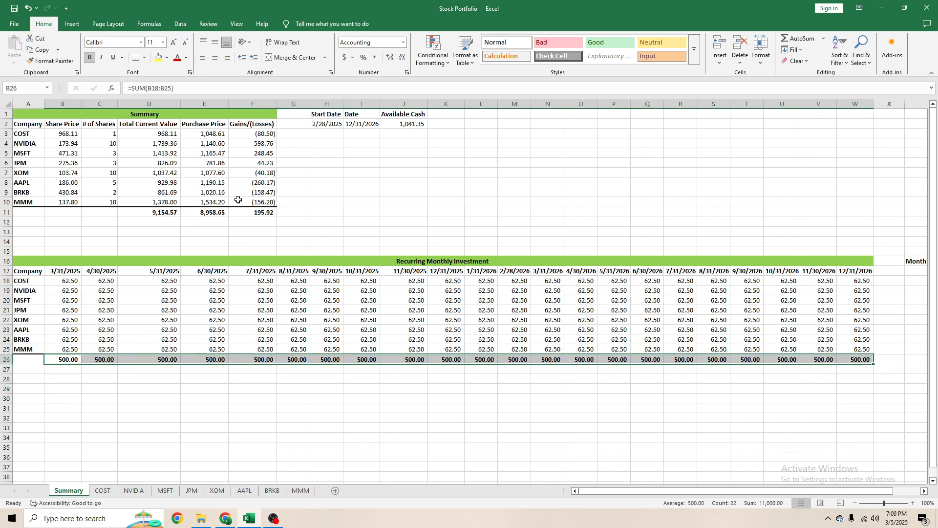
{"action": "left_click", "coordinate": [208, 192]}
{"action": "left_click", "coordinate": [91, 162]}
{"action": "left_click", "coordinate": [65, 288]}
{"action": "left_click", "coordinate": [62, 278]}
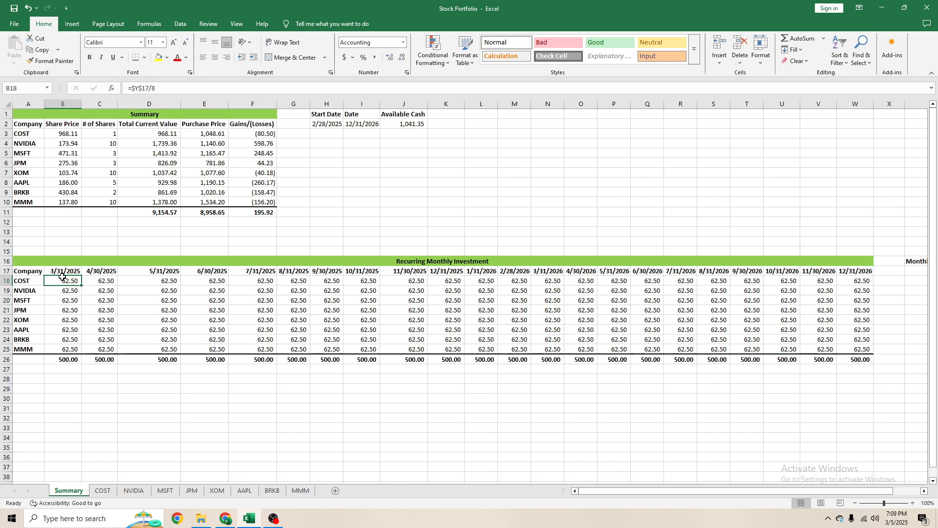
- On the COST sheet, set the 3/31/2025 number of shares in E24 to =1+(Summary!B18/COST!B24)
{"action": "left_click", "coordinate": [107, 493]}
{"action": "left_click", "coordinate": [194, 156]}
{"action": "left_click", "coordinate": [177, 135]}
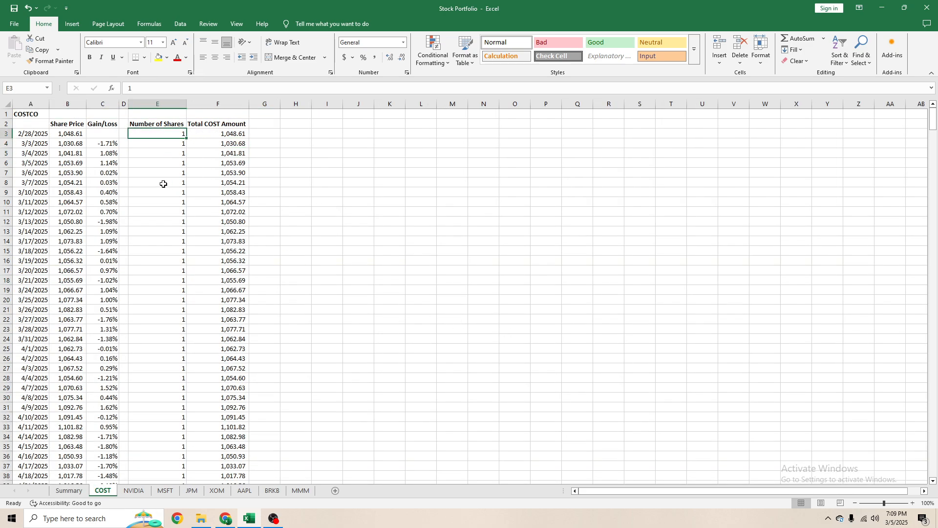
{"action": "left_click", "coordinate": [16, 131]}
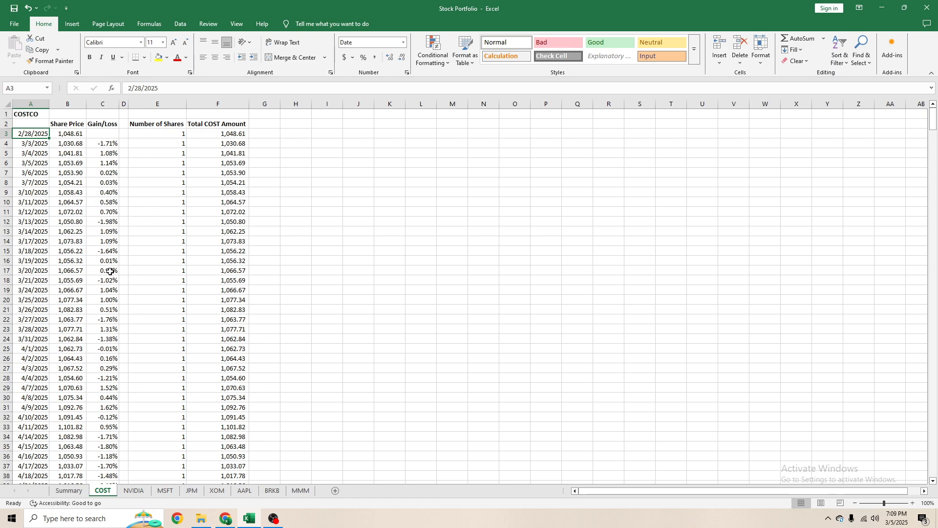
{"action": "left_click", "coordinate": [73, 337]}
{"action": "left_click", "coordinate": [171, 339]}
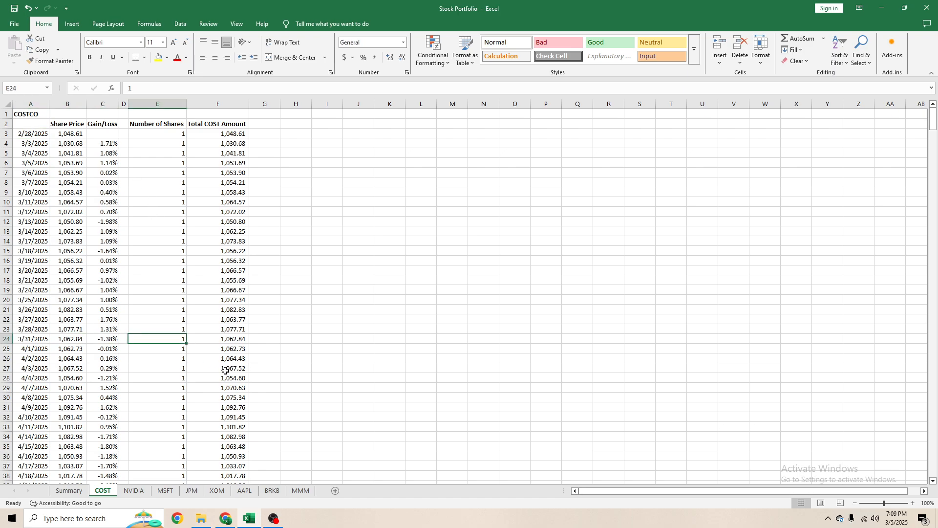
{"action": "left_click", "coordinate": [140, 86]}
{"action": "type", "text": "=1+("}
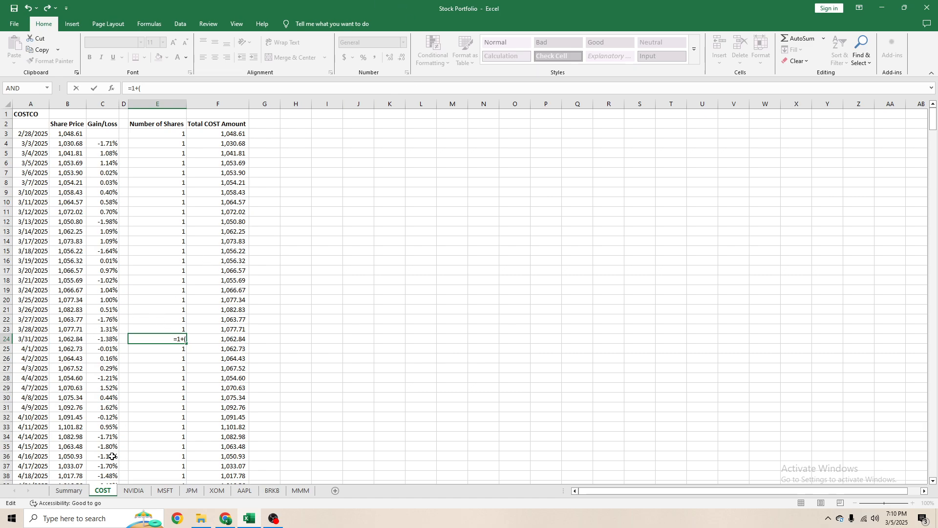
{"action": "left_click", "coordinate": [68, 490]}
{"action": "left_click", "coordinate": [50, 281]}
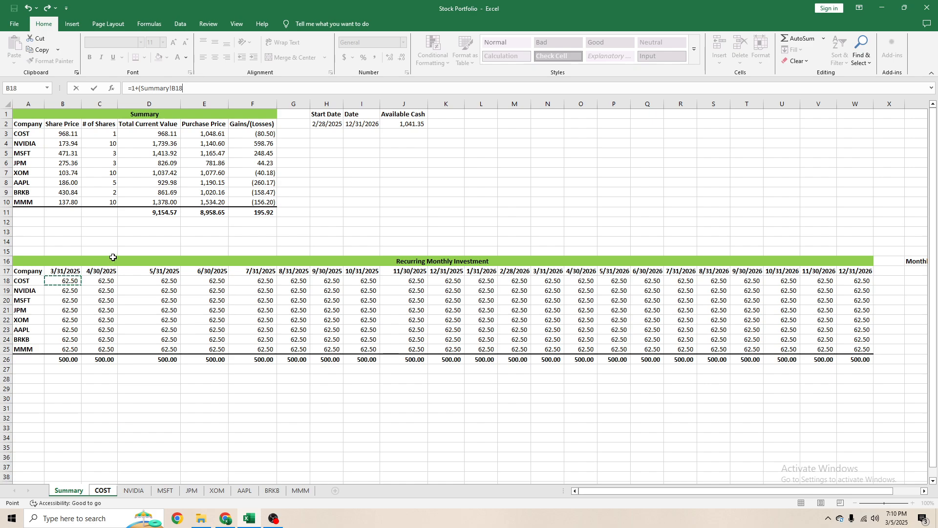
{"action": "type", "text": "/"}
{"action": "left_click", "coordinate": [92, 494]}
{"action": "left_click", "coordinate": [68, 341]}
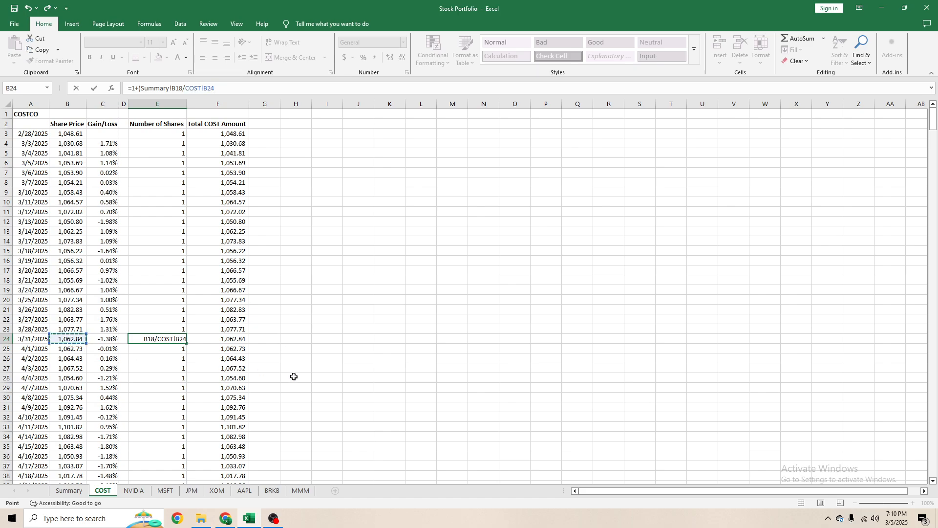
{"action": "key", "text": "Return"}
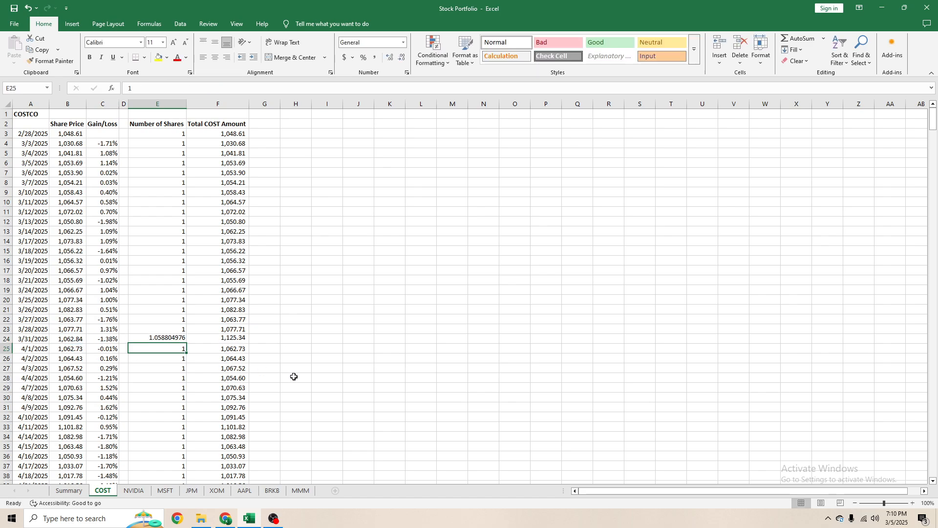
{"action": "left_click", "coordinate": [172, 340]}
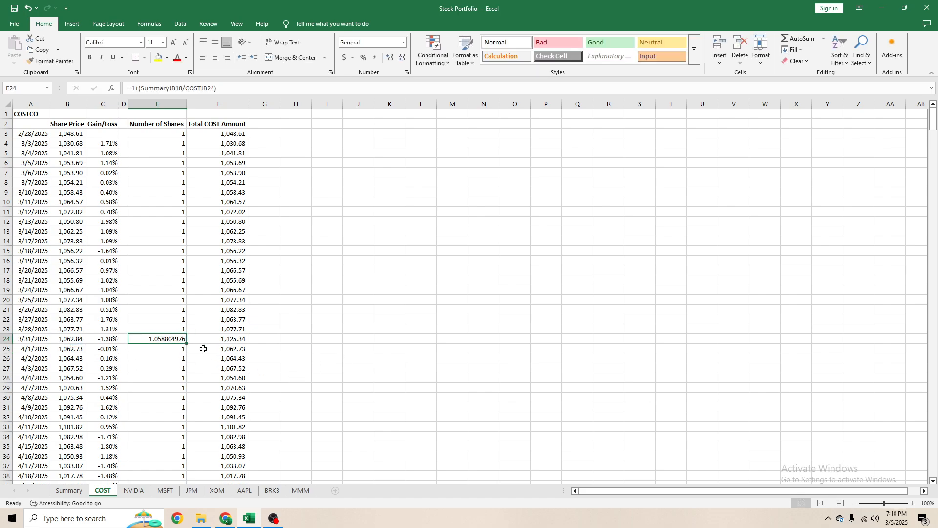
- Set the 4/1/2025 number of shares in E25 to =E24
{"action": "left_click", "coordinate": [170, 357]}
{"action": "left_click", "coordinate": [173, 351]}
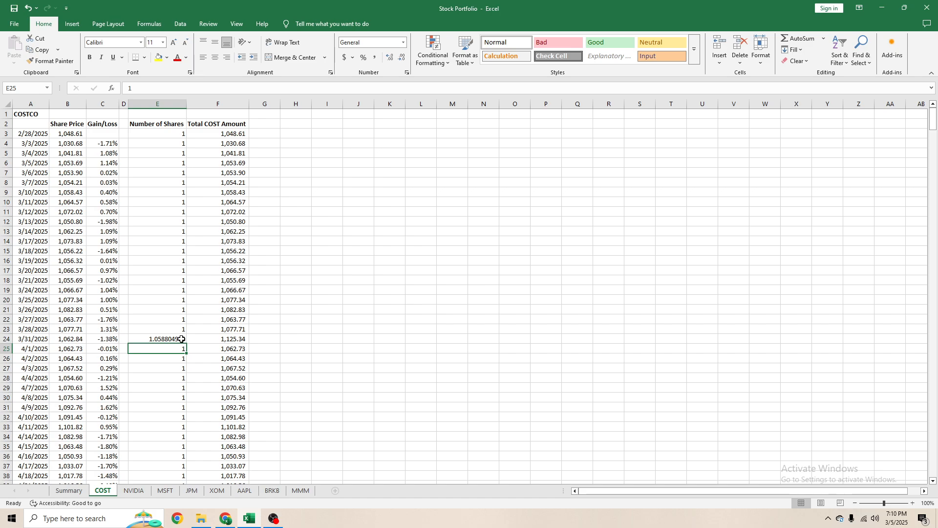
{"action": "type", "text": "="}
{"action": "left_click", "coordinate": [181, 339]}
{"action": "key", "text": "Return"}
{"action": "key", "text": "Up"}
- Format the share counts in E24:E25 with the comma number style
{"action": "left_click", "coordinate": [173, 337]}
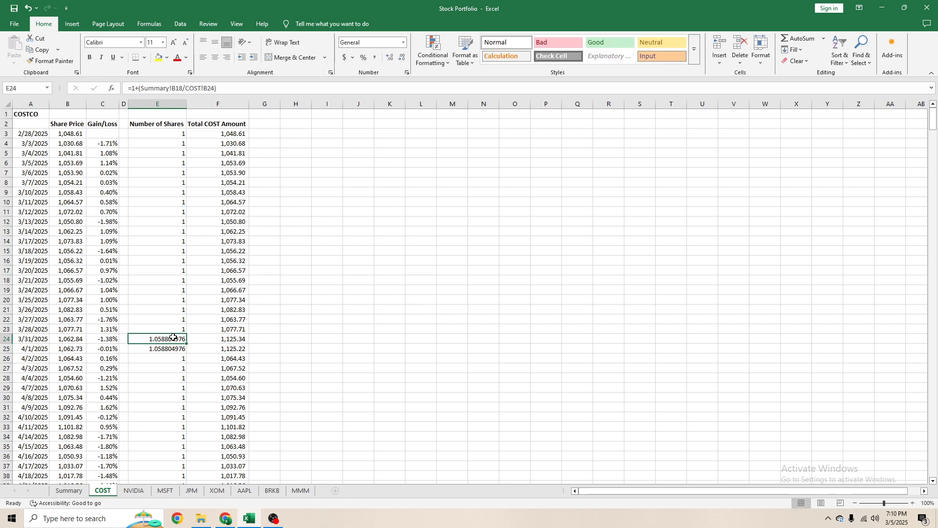
{"action": "left_click", "coordinate": [175, 331]}
{"action": "mouse_move", "coordinate": [175, 338]}
{"action": "left_mouse_down"}
{"action": "mouse_move", "coordinate": [174, 366]}
{"action": "mouse_move", "coordinate": [165, 348]}
{"action": "left_mouse_up"}
{"action": "key", "text": "alt+h"}
{"action": "key", "text": "k"}
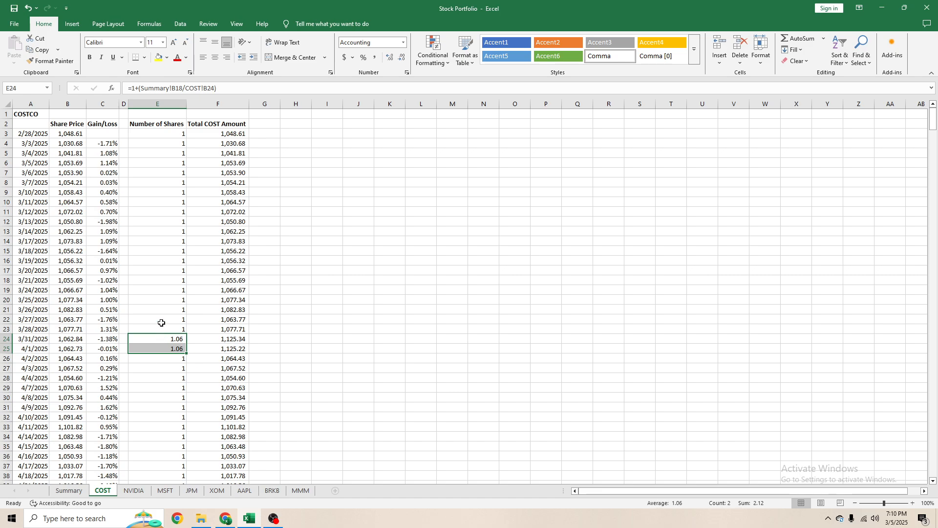
{"action": "left_click", "coordinate": [164, 326]}
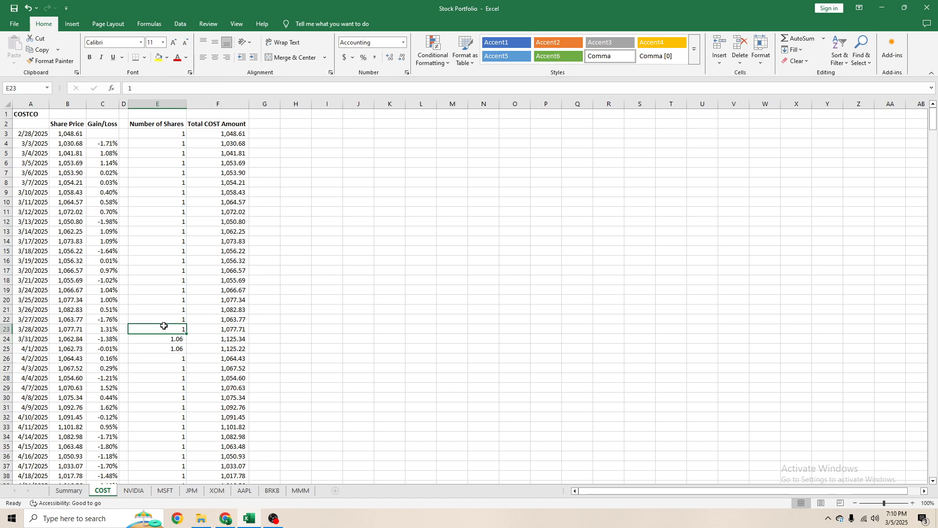
- Enter =E3 in E4 for the 3/3/2025 share count and copy the formula down through E23
{"action": "left_click", "coordinate": [172, 141]}
{"action": "type", "text": "=e3"}
{"action": "key", "text": "ctrl+Return"}
{"action": "key", "text": "ctrl+c"}
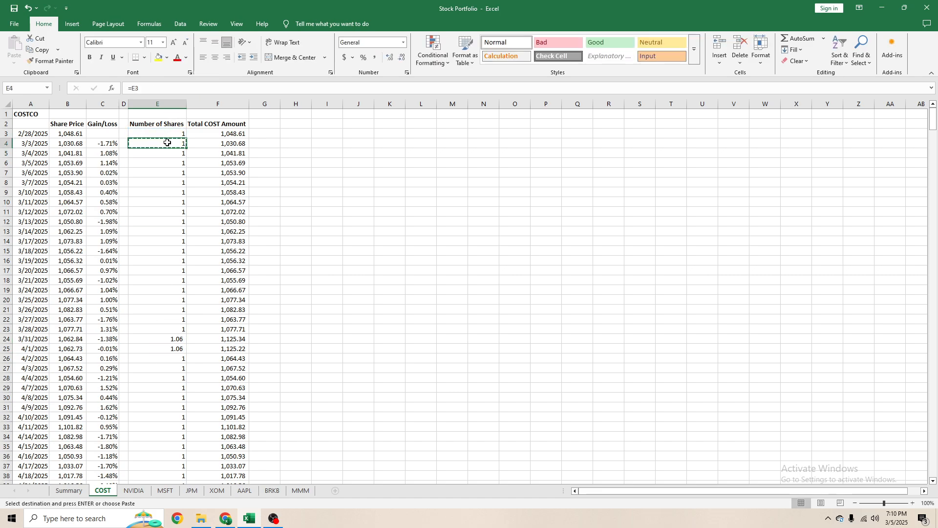
{"action": "key", "text": "shift+Down"}
{"action": "key", "text": "shift+Down"}
{"action": "key", "text": "shift+Down"}
{"action": "key", "text": "shift+Down"}
{"action": "key", "text": "shift+Down"}
{"action": "key", "text": "shift+Down"}
{"action": "key", "text": "shift+Down"}
{"action": "key", "text": "shift+Down"}
{"action": "key", "text": "shift+Down"}
{"action": "key", "text": "shift+Down"}
{"action": "key", "text": "shift+Down"}
{"action": "key", "text": "shift+Down"}
{"action": "key", "text": "shift+Down"}
{"action": "key", "text": "shift+Down"}
{"action": "key", "text": "shift+Down"}
{"action": "key", "text": "shift+Down"}
{"action": "key", "text": "shift+Down"}
{"action": "key", "text": "shift+Down"}
{"action": "key", "text": "shift+Down"}
{"action": "key", "text": "shift+Down"}
{"action": "key", "text": "shift+Down"}
{"action": "key", "text": "shift+Up"}
{"action": "key", "text": "shift+Up"}
{"action": "key", "text": "shift+Up"}
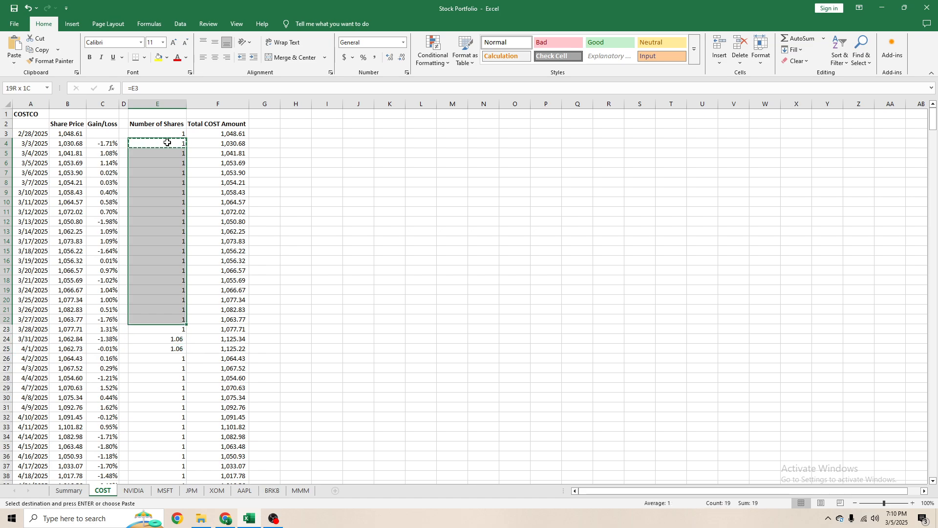
{"action": "key", "text": "shift+Down"}
{"action": "key", "text": "ctrl+v"}
{"action": "key", "text": "Escape"}
{"action": "key", "text": "Down"}
{"action": "key", "text": "Down"}
{"action": "key", "text": "Down"}
{"action": "key", "text": "Down"}
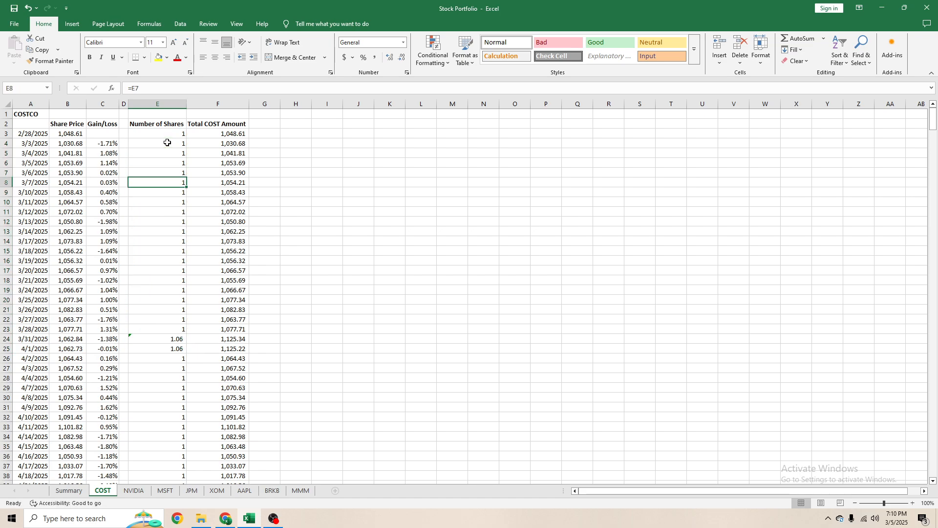
- Examine the COST sheet's dates in column A and the share counts and amounts around 3/31/2025
{"action": "scroll", "coordinate": [262, 337], "scroll_direction": "down", "scroll_amount": 5}
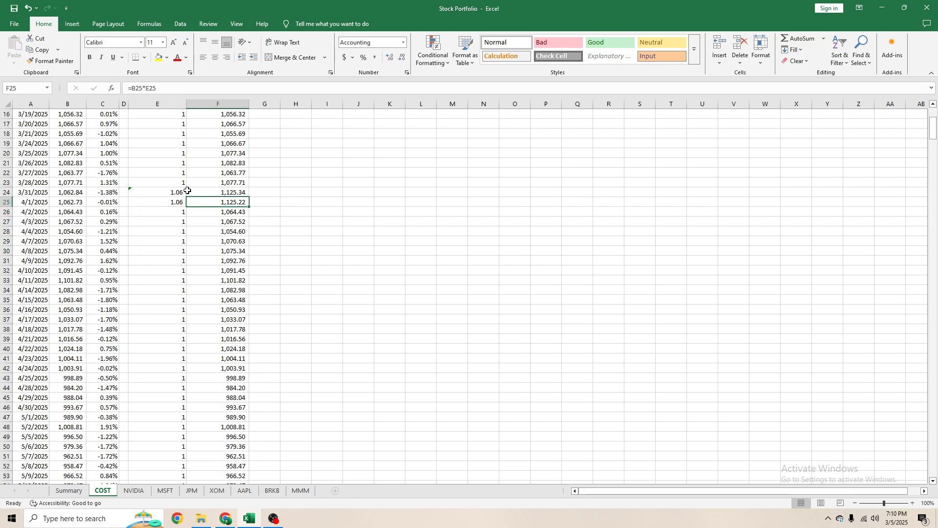
{"action": "left_click", "coordinate": [42, 193]}
{"action": "key", "text": "shift+space"}
{"action": "scroll", "coordinate": [47, 194], "scroll_direction": "up", "scroll_amount": 5}
{"action": "left_click", "coordinate": [47, 145]}
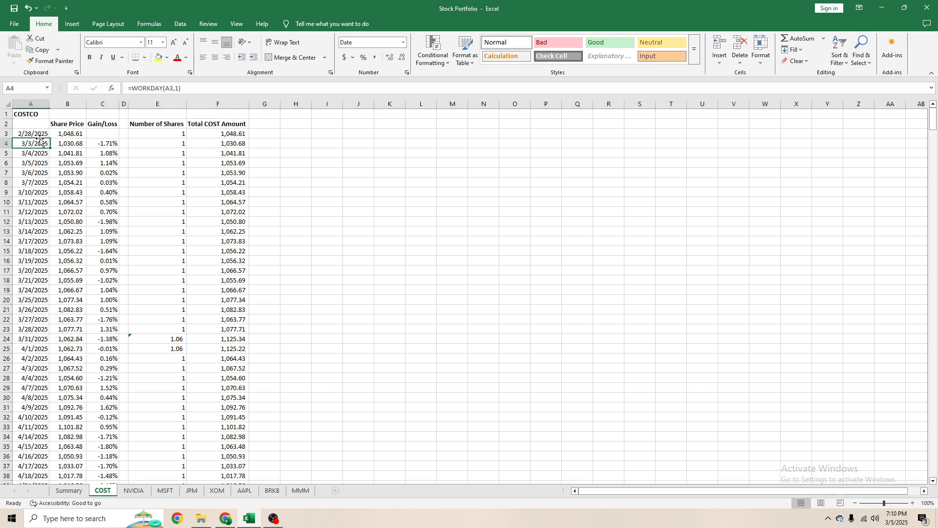
{"action": "key", "text": "Up"}
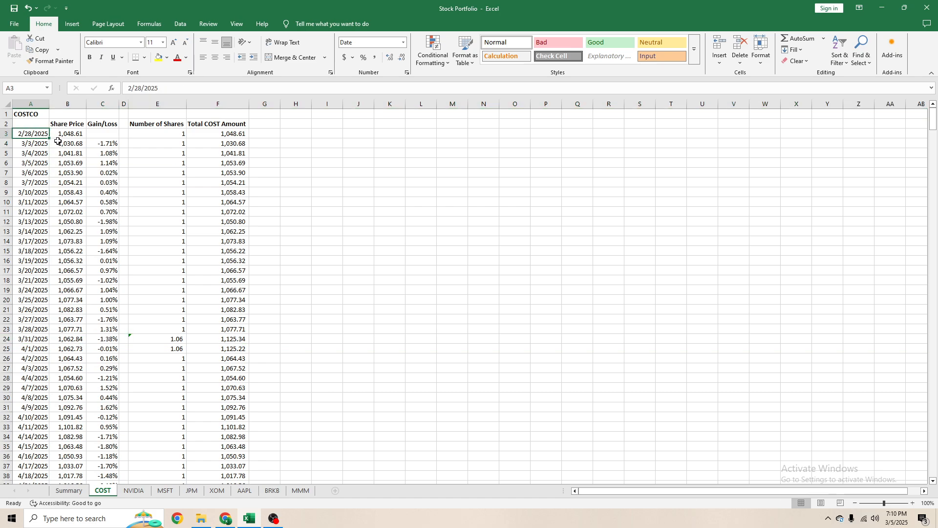
{"action": "left_click", "coordinate": [29, 339]}
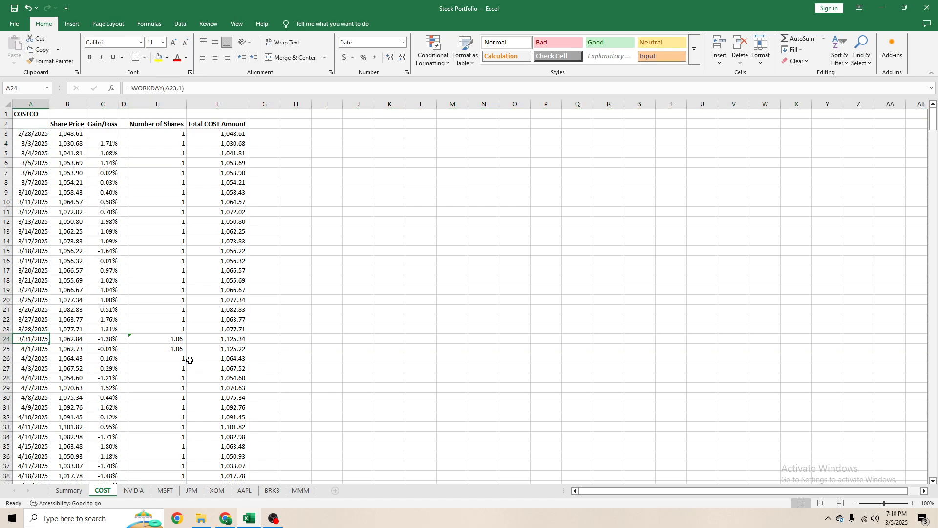
{"action": "left_click", "coordinate": [171, 340]}
{"action": "left_click", "coordinate": [228, 348]}
- Fill the E25 share-count formula down column E through 5/29/2025 in E67
{"action": "left_click", "coordinate": [180, 346]}
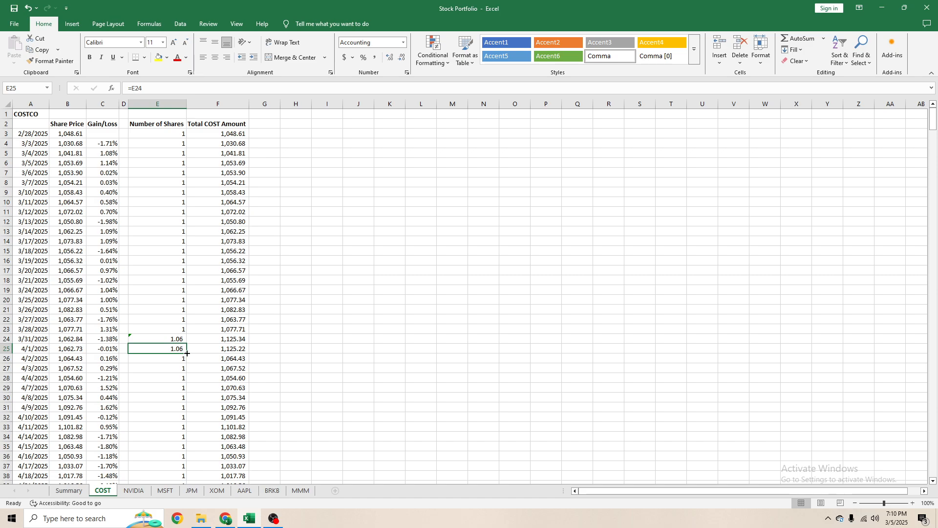
{"action": "left_click_drag", "start_coordinate": [187, 353], "coordinate": [154, 153]}
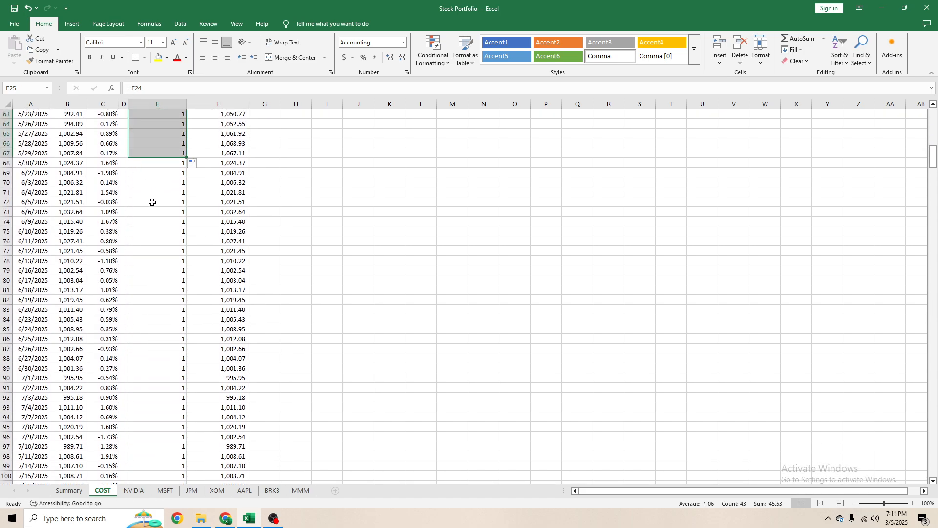
{"action": "scroll", "coordinate": [152, 202], "scroll_direction": "up", "scroll_amount": 12}
{"action": "left_click", "coordinate": [175, 272]}
{"action": "scroll", "coordinate": [189, 245], "scroll_direction": "up", "scroll_amount": 8}
{"action": "scroll", "coordinate": [188, 245], "scroll_direction": "down", "scroll_amount": 8}
{"action": "left_click", "coordinate": [177, 209]}
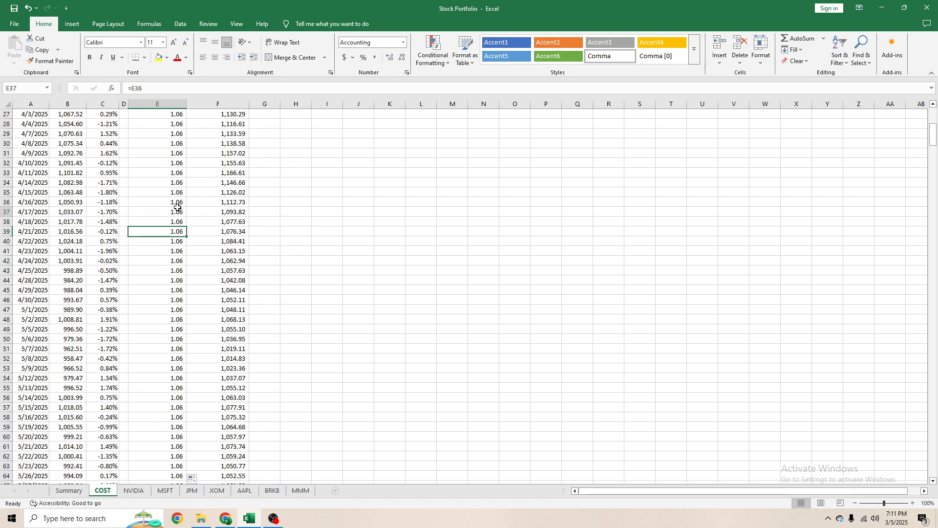
- On the Summary sheet, check the COST share-count lookup in C3 and the date in I2 it refers to
{"action": "left_click", "coordinate": [69, 490]}
{"action": "left_click", "coordinate": [103, 134]}
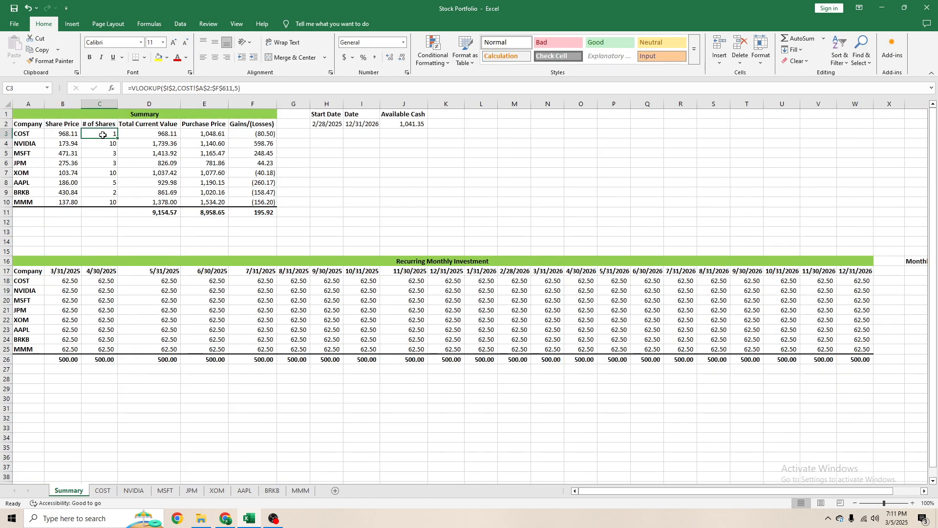
{"action": "left_click", "coordinate": [354, 128]}
{"action": "left_click", "coordinate": [101, 142]}
{"action": "left_click", "coordinate": [101, 135]}
- On the COST sheet, enter =E67+(Summary!C18/COST!B68) in E68 to add the 5/30/2025 share purchase
{"action": "left_click", "coordinate": [104, 491]}
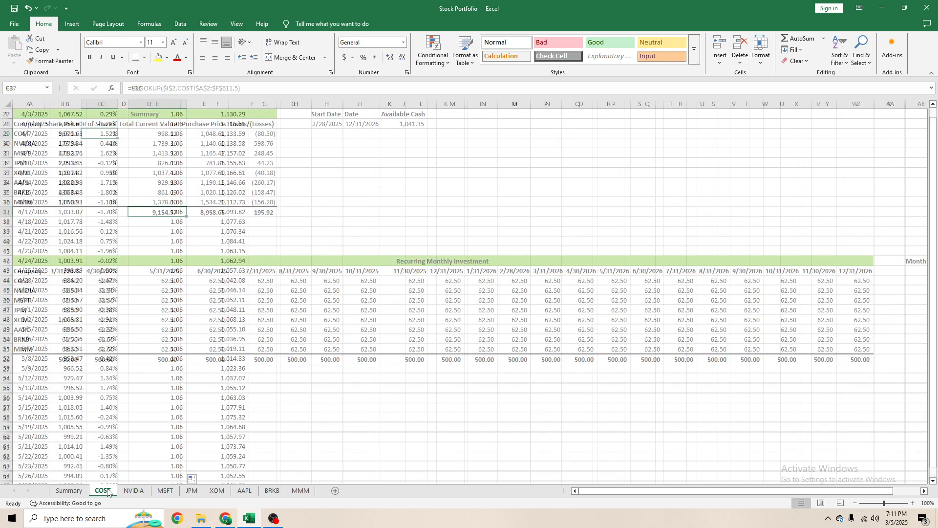
{"action": "left_click", "coordinate": [175, 300]}
{"action": "scroll", "coordinate": [182, 322], "scroll_direction": "down", "scroll_amount": 7}
{"action": "left_click", "coordinate": [172, 302]}
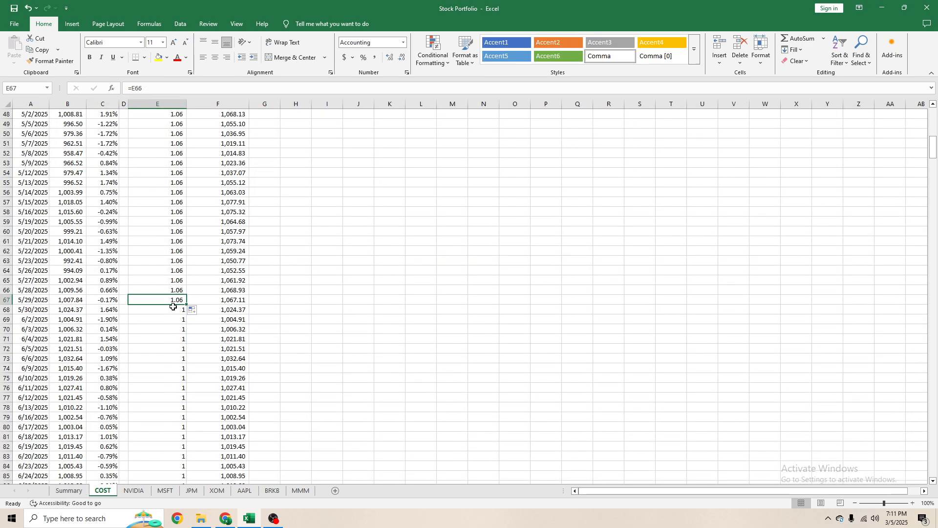
{"action": "left_click", "coordinate": [174, 310]}
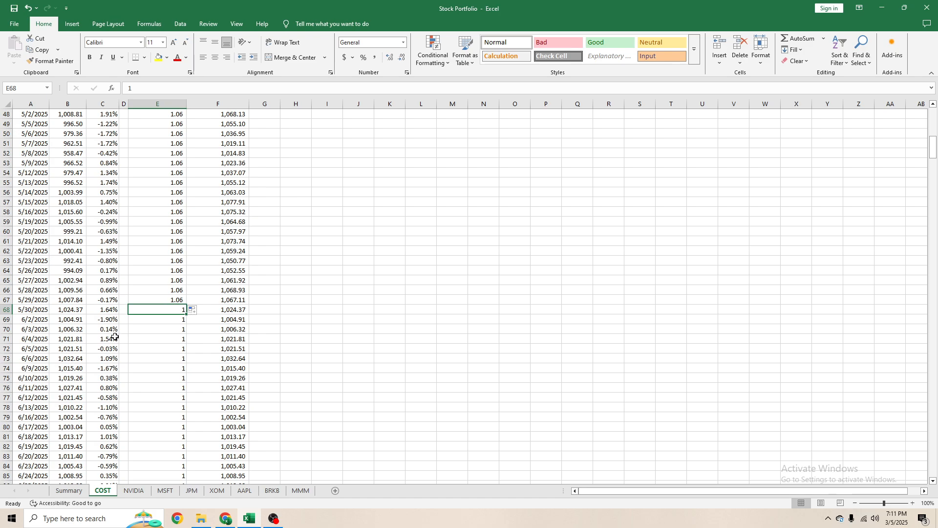
{"action": "type", "text": "="}
{"action": "key", "text": "Up"}
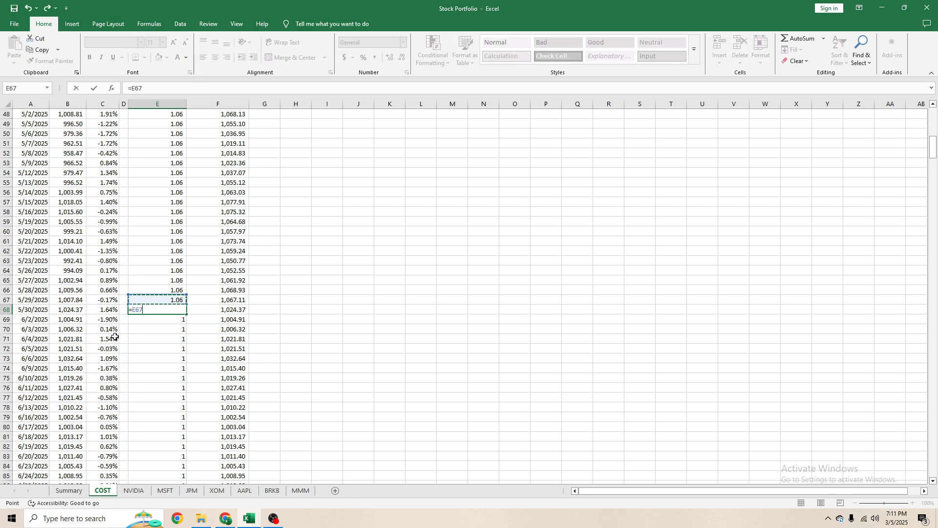
{"action": "type", "text": "+"}
{"action": "left_click", "coordinate": [68, 491]}
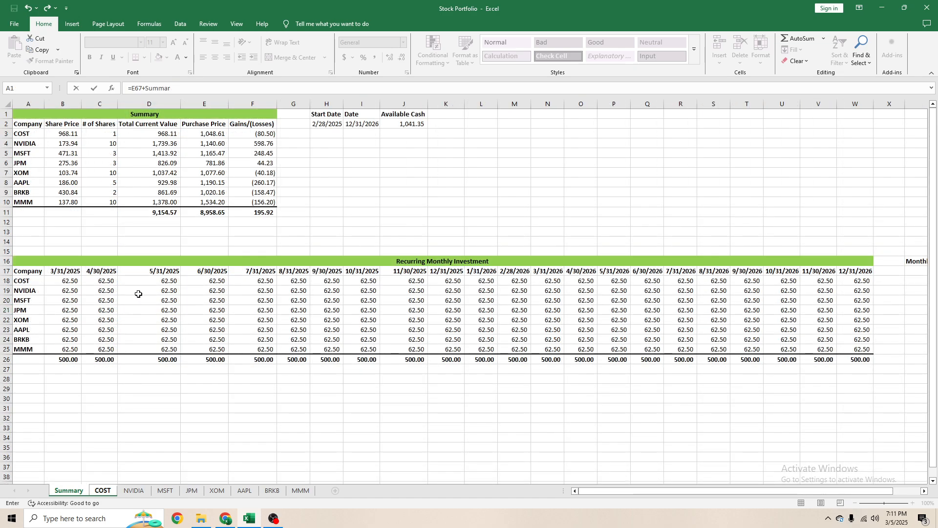
{"action": "key", "text": "BackSpace"}
{"action": "key", "text": "BackSpace"}
{"action": "key", "text": "BackSpace"}
{"action": "key", "text": "BackSpace"}
{"action": "key", "text": "BackSpace"}
{"action": "key", "text": "BackSpace"}
{"action": "type", "text": "("}
{"action": "left_click", "coordinate": [106, 280]}
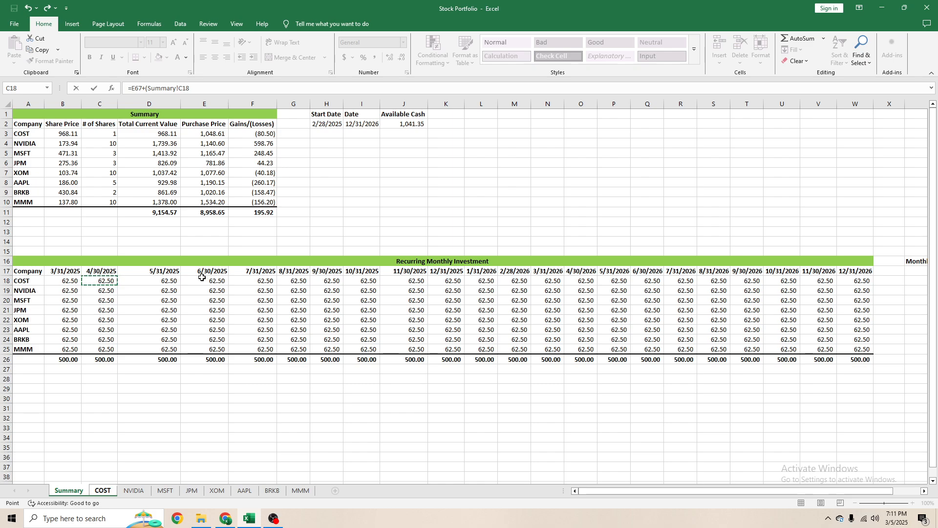
{"action": "type", "text": "/"}
{"action": "left_click", "coordinate": [104, 490]}
{"action": "left_click", "coordinate": [65, 307]}
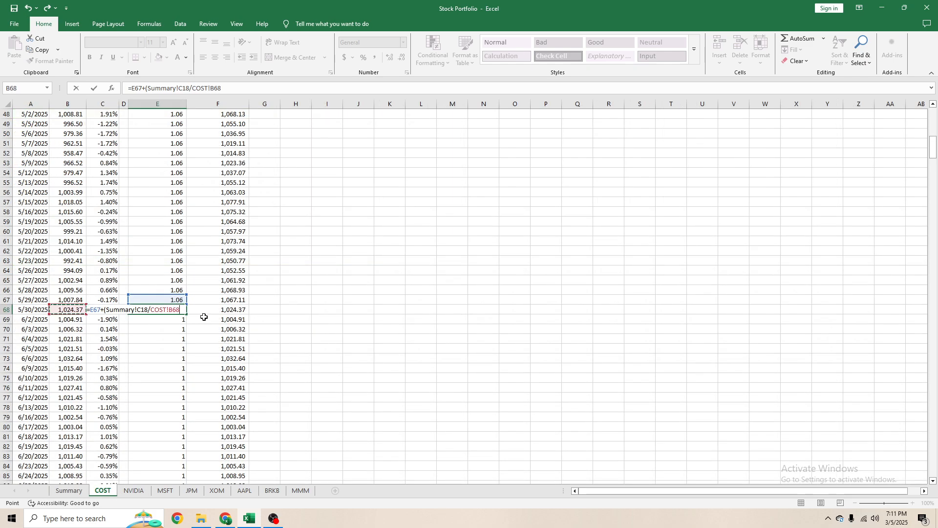
{"action": "key", "text": "Return"}
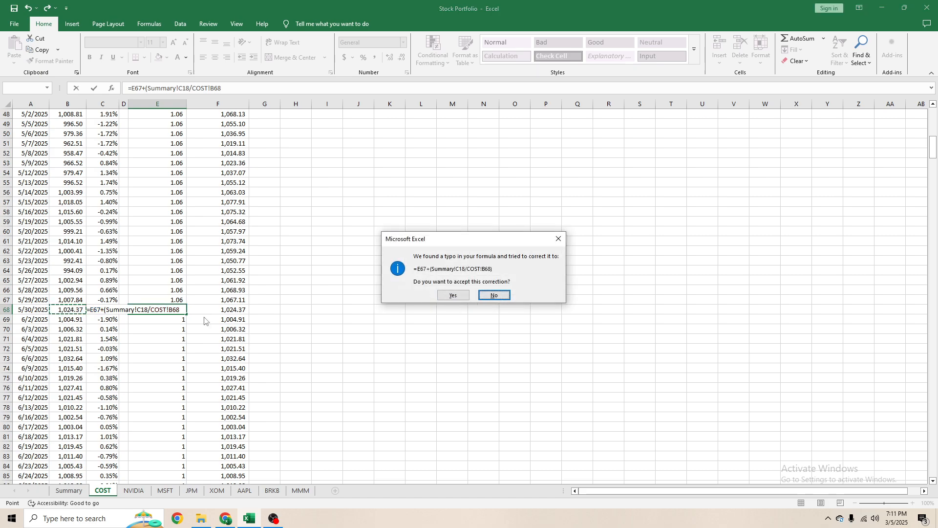
{"action": "key", "text": "Left"}
{"action": "key", "text": "Return"}
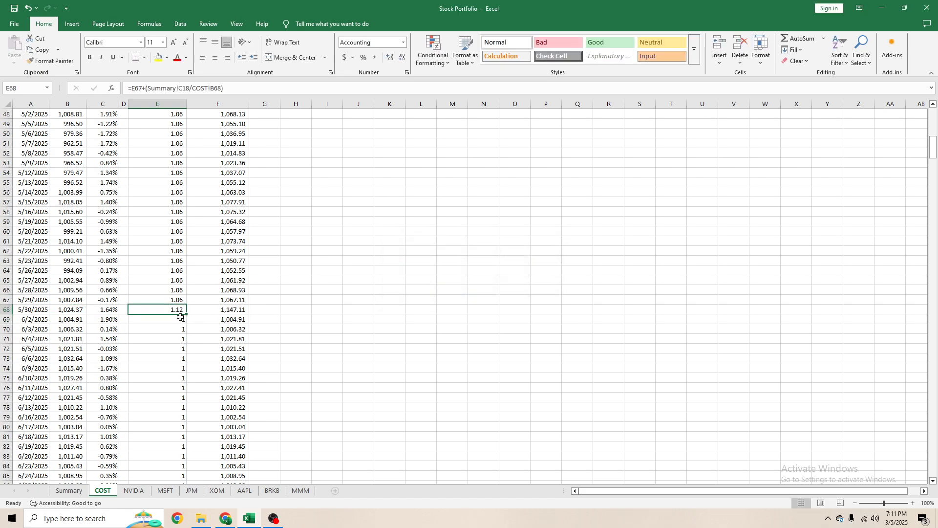
- Enter =E68 in E69 to carry the share count forward to 6/2/2025
{"action": "left_click", "coordinate": [181, 317]}
{"action": "type", "text": "="}
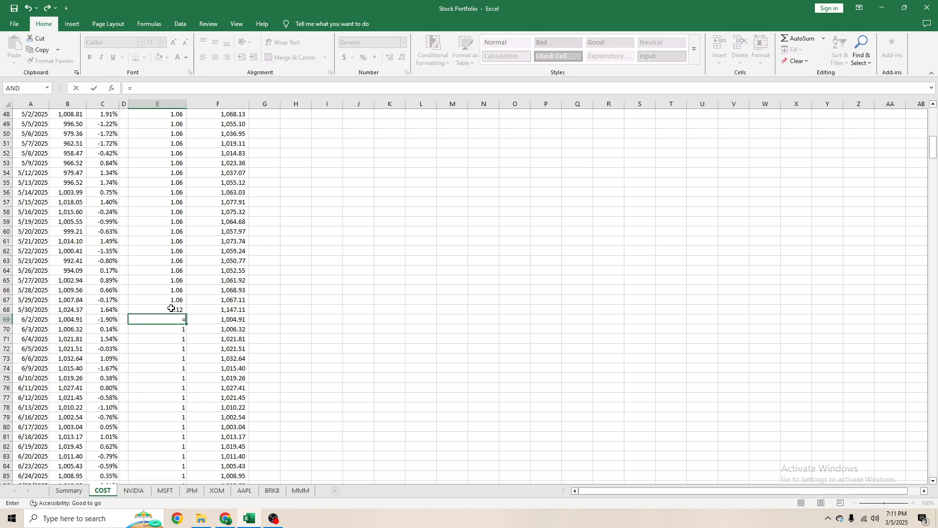
{"action": "key", "text": "Up"}
{"action": "key", "text": "Return"}
- Copy the E69 share-count formula down column E through 6/27/2025 in E88
{"action": "key", "text": "Up"}
{"action": "key", "text": "ctrl+c"}
{"action": "key", "text": "shift+Down"}
{"action": "key", "text": "shift+Down"}
{"action": "key", "text": "shift+Down"}
{"action": "key", "text": "shift+Down"}
{"action": "key", "text": "shift+Down"}
{"action": "key", "text": "shift+Down"}
{"action": "key", "text": "shift+Down"}
{"action": "key", "text": "shift+Down"}
{"action": "key", "text": "shift+Down"}
{"action": "key", "text": "shift+Down"}
{"action": "key", "text": "shift+Down"}
{"action": "key", "text": "shift+Down"}
{"action": "key", "text": "shift+Down"}
{"action": "key", "text": "shift+Down"}
{"action": "key", "text": "shift+Down"}
{"action": "key", "text": "shift+Down"}
{"action": "key", "text": "shift+Down"}
{"action": "key", "text": "shift+Down"}
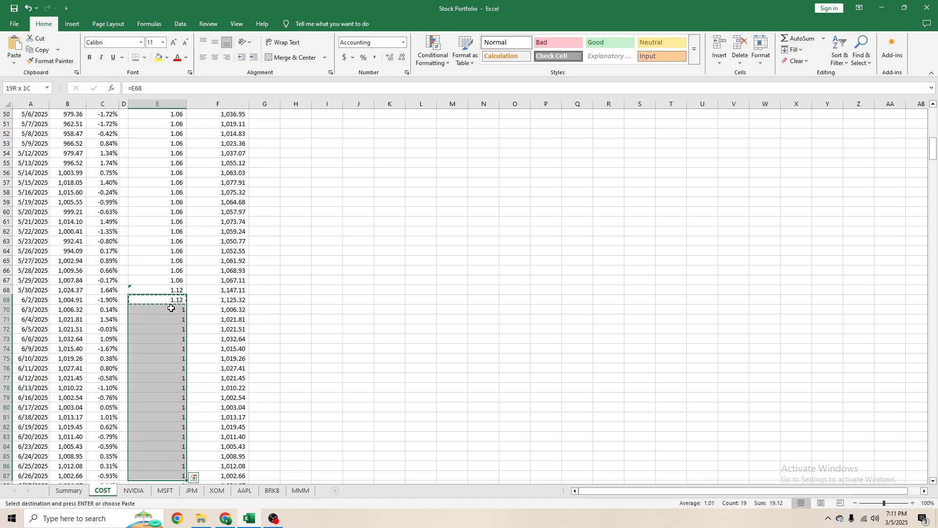
{"action": "scroll", "coordinate": [171, 308], "scroll_direction": "up", "scroll_amount": 6}
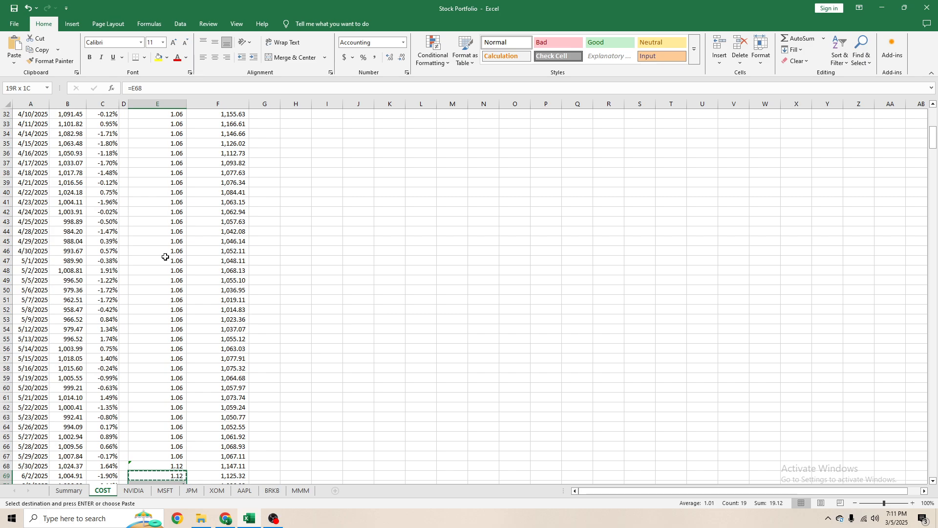
{"action": "scroll", "coordinate": [165, 255], "scroll_direction": "down", "scroll_amount": 11}
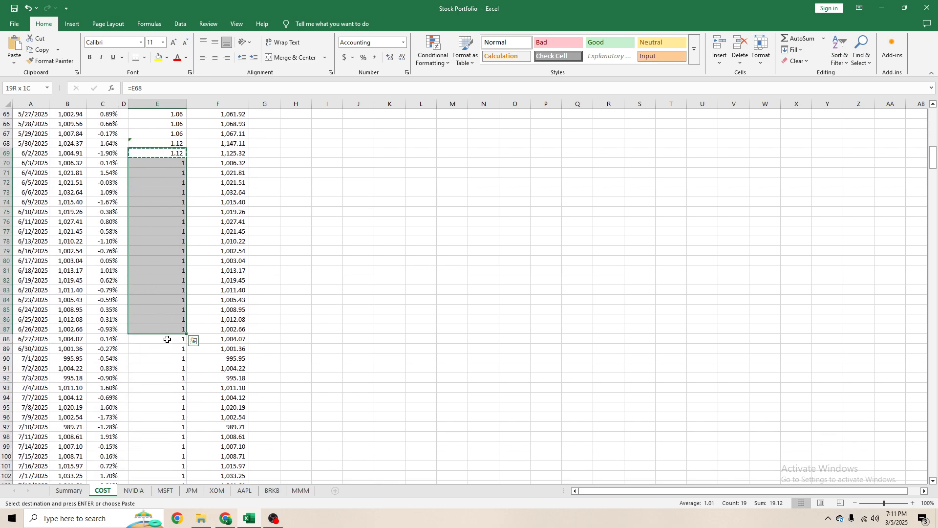
{"action": "key", "text": "ctrl+v"}
{"action": "left_click", "coordinate": [163, 329]}
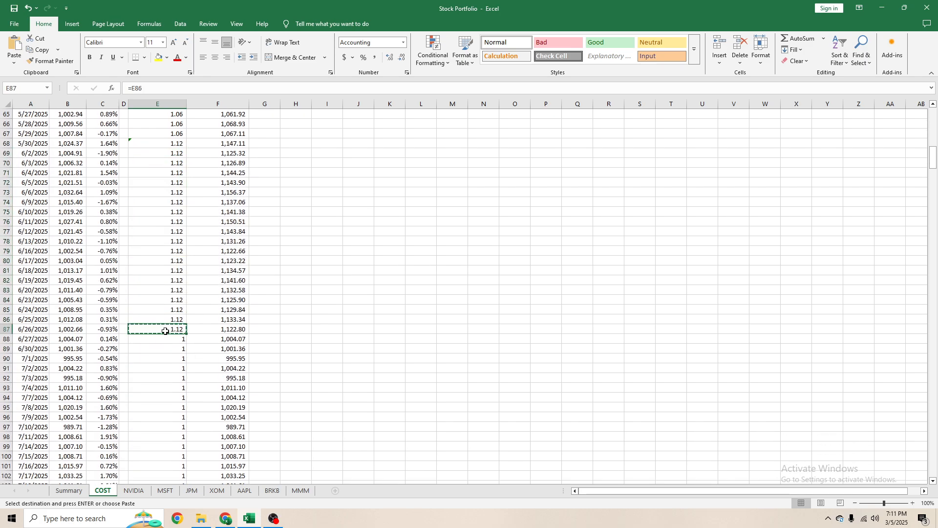
{"action": "key", "text": "ctrl+c"}
{"action": "key", "text": "Down"}
{"action": "scroll", "coordinate": [146, 274], "scroll_direction": "up", "scroll_amount": 10}
{"action": "key", "text": "Return"}
{"action": "scroll", "coordinate": [142, 289], "scroll_direction": "up", "scroll_amount": 10}
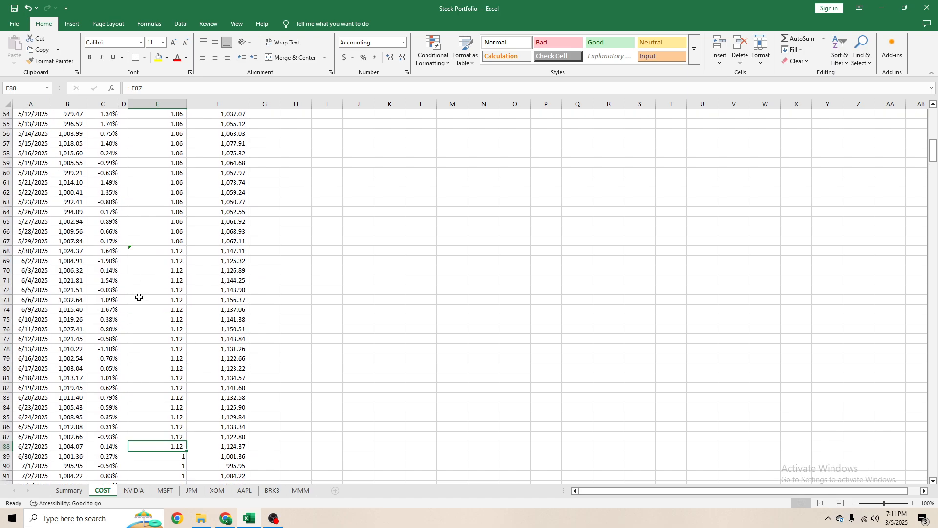
{"action": "left_click", "coordinate": [149, 213]}
{"action": "type", "text": "="}
{"action": "left_click", "coordinate": [159, 203]}
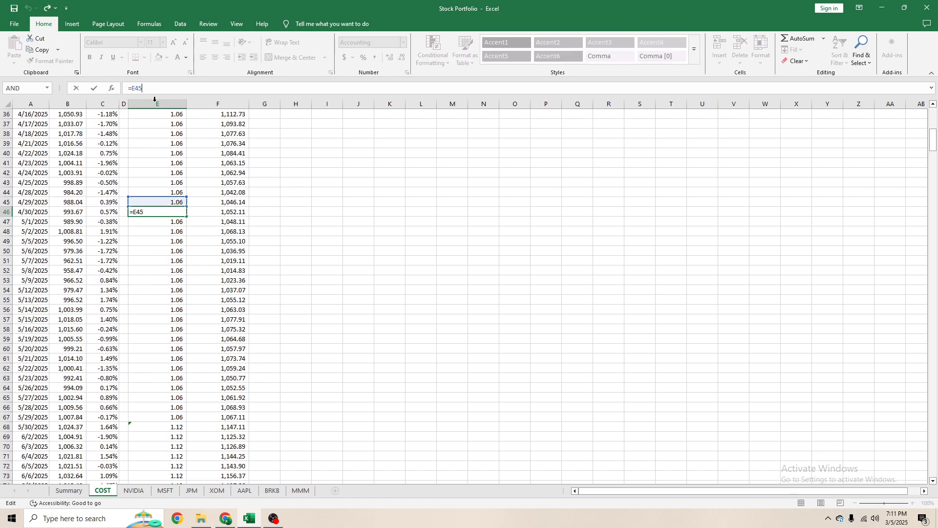
{"action": "key", "text": "Escape"}
- Enter =E45+(Summary!C18/COST!B46) in E46 to add the 4/30/2025 share purchase
{"action": "left_click", "coordinate": [154, 210]}
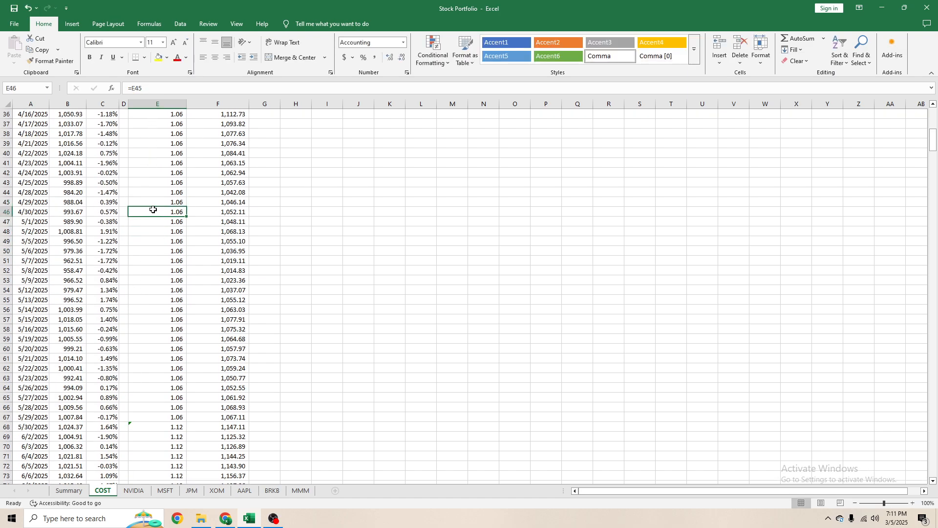
{"action": "type", "text": "="}
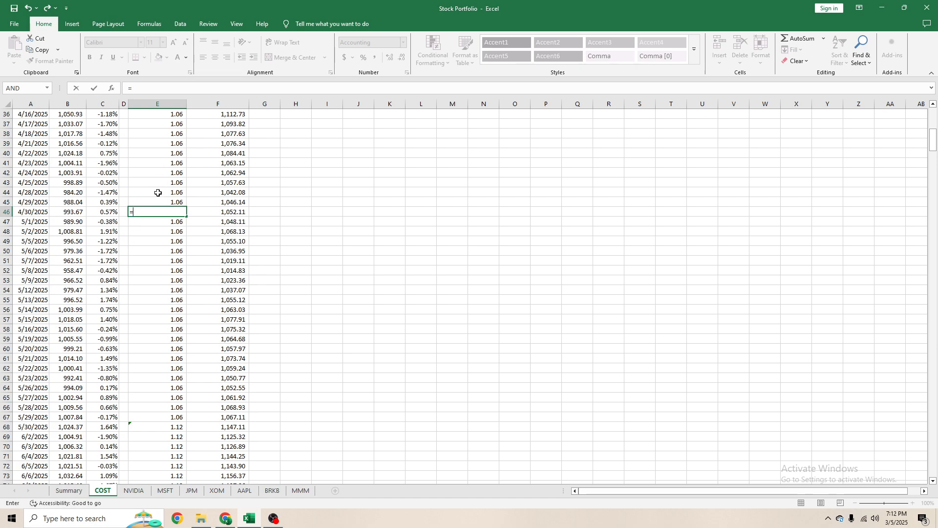
{"action": "left_click", "coordinate": [158, 201]}
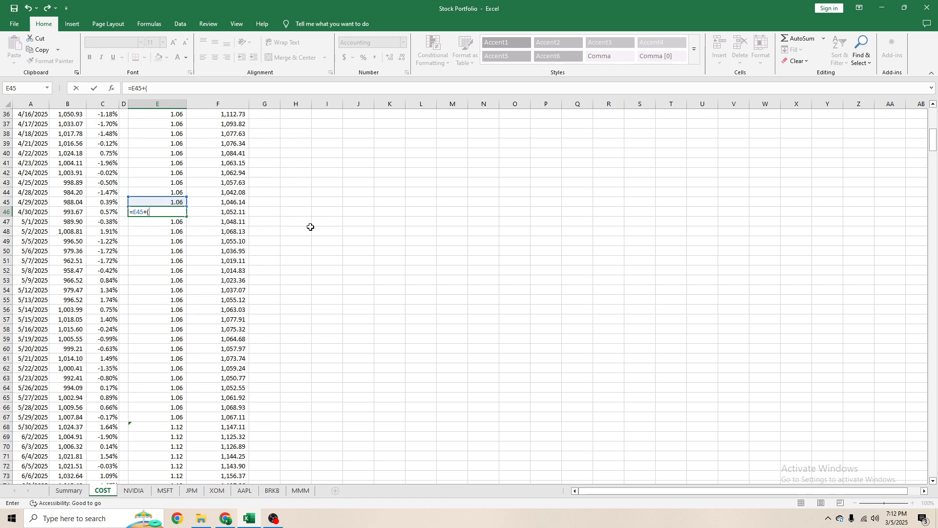
{"action": "type", "text": "+("}
{"action": "left_click", "coordinate": [87, 491]}
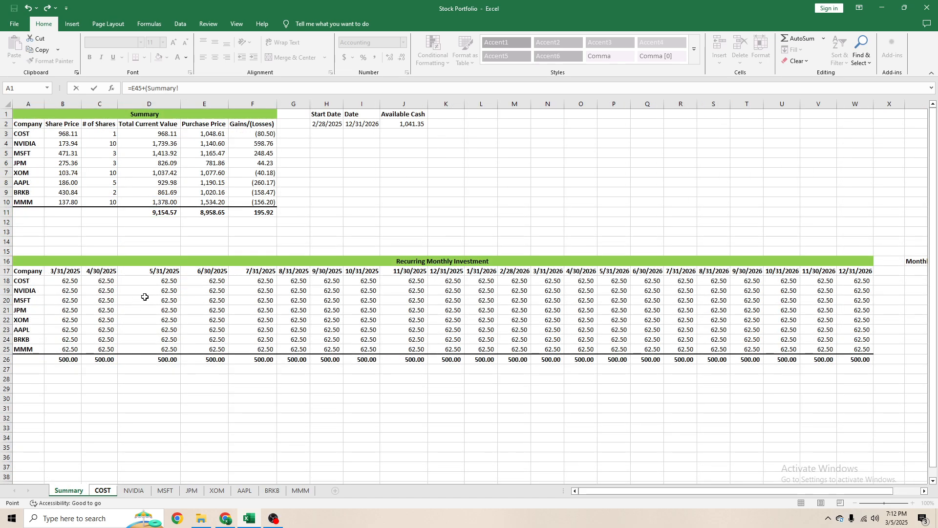
{"action": "left_click", "coordinate": [107, 284]}
{"action": "type", "text": "/"}
{"action": "left_click", "coordinate": [103, 490]}
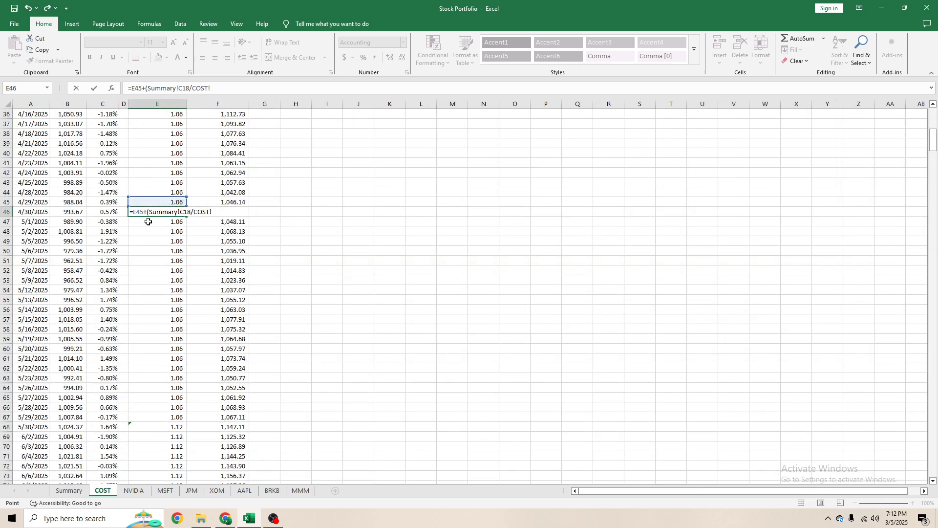
{"action": "left_click", "coordinate": [75, 211]}
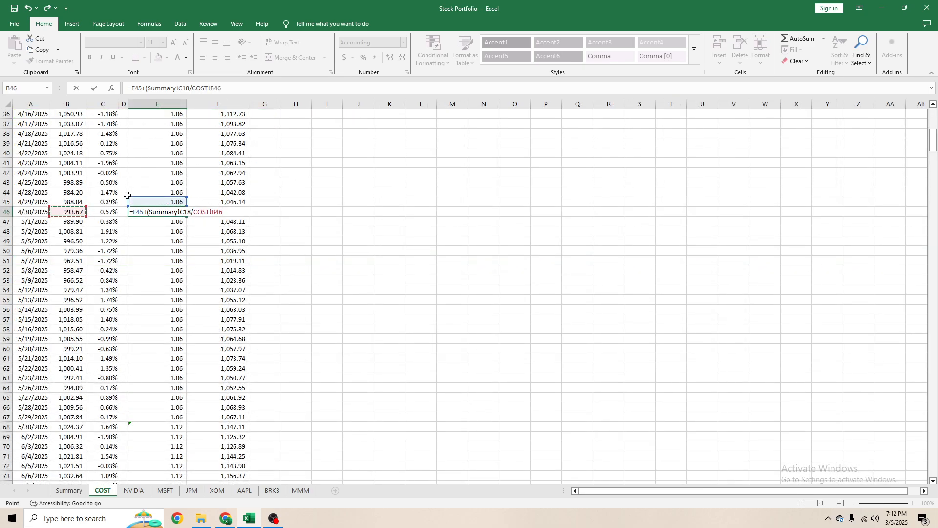
{"action": "key", "text": "ctrl+Return"}
- Check the share-purchase formulas in E68 and E24 and the share counts in column E from 3/3/2025 onward
{"action": "scroll", "coordinate": [166, 276], "scroll_direction": "down", "scroll_amount": 5}
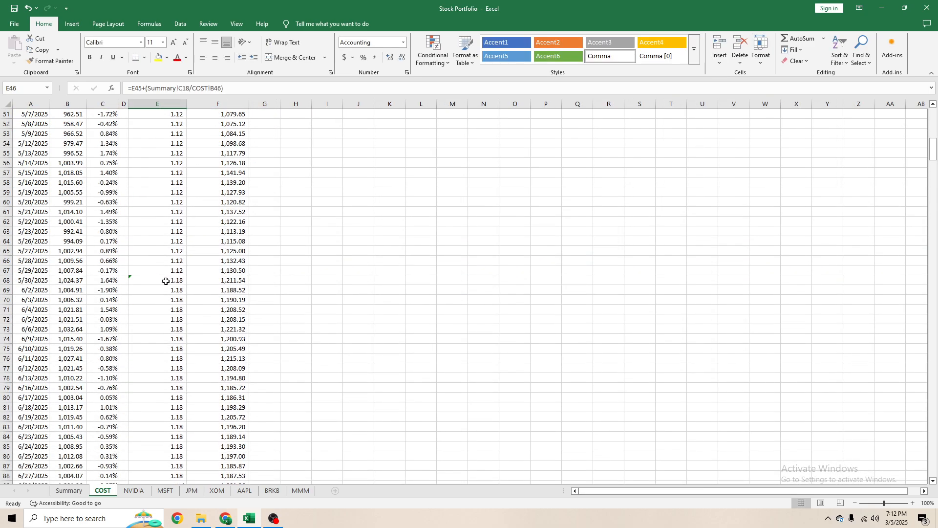
{"action": "left_click", "coordinate": [167, 276]}
{"action": "scroll", "coordinate": [134, 272], "scroll_direction": "down", "scroll_amount": 3}
{"action": "scroll", "coordinate": [130, 264], "scroll_direction": "up", "scroll_amount": 13}
{"action": "scroll", "coordinate": [129, 252], "scroll_direction": "up", "scroll_amount": 7}
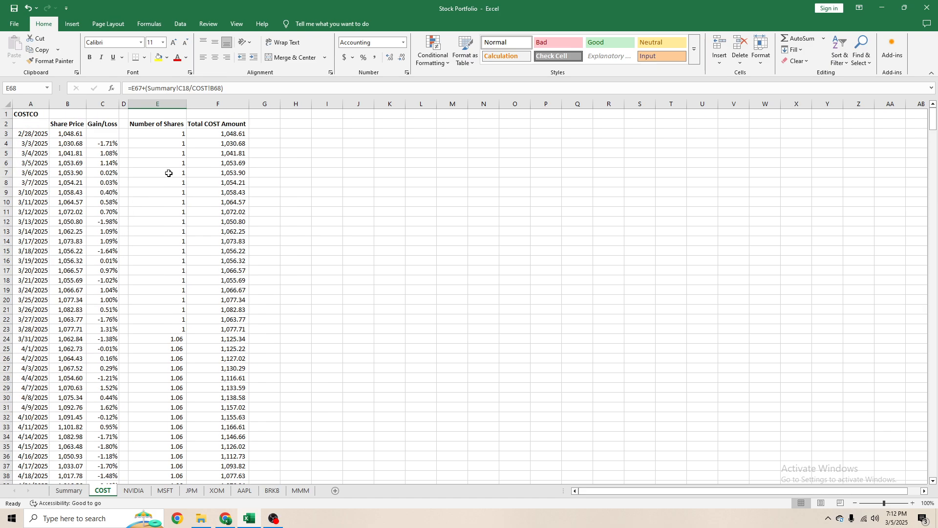
{"action": "left_click_drag", "start_coordinate": [175, 144], "coordinate": [157, 349]}
{"action": "left_click", "coordinate": [154, 377]}
{"action": "left_click", "coordinate": [161, 339]}
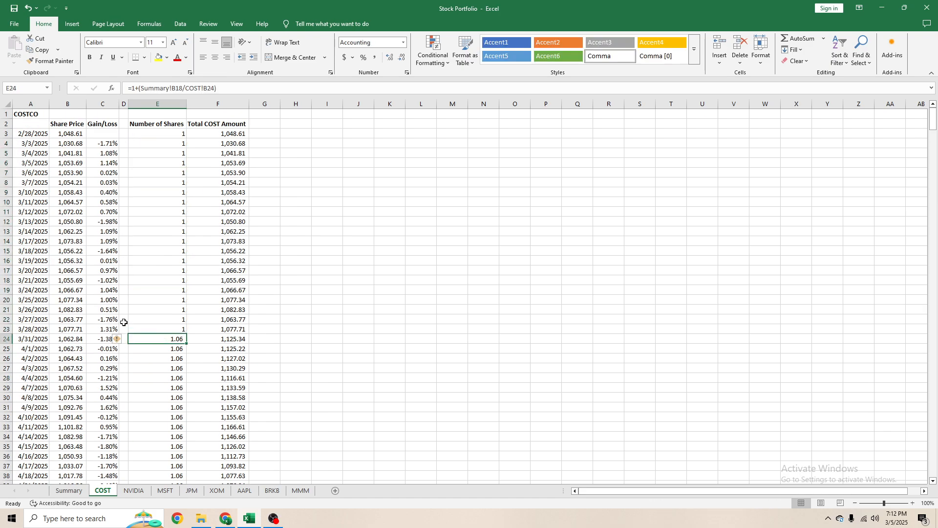
- Enter =E88+(Summary!E18/COST!B89) in E89 to add the 6/30/2025 share purchase
{"action": "scroll", "coordinate": [146, 323], "scroll_direction": "down", "scroll_amount": 19}
{"action": "scroll", "coordinate": [176, 342], "scroll_direction": "down", "scroll_amount": 4}
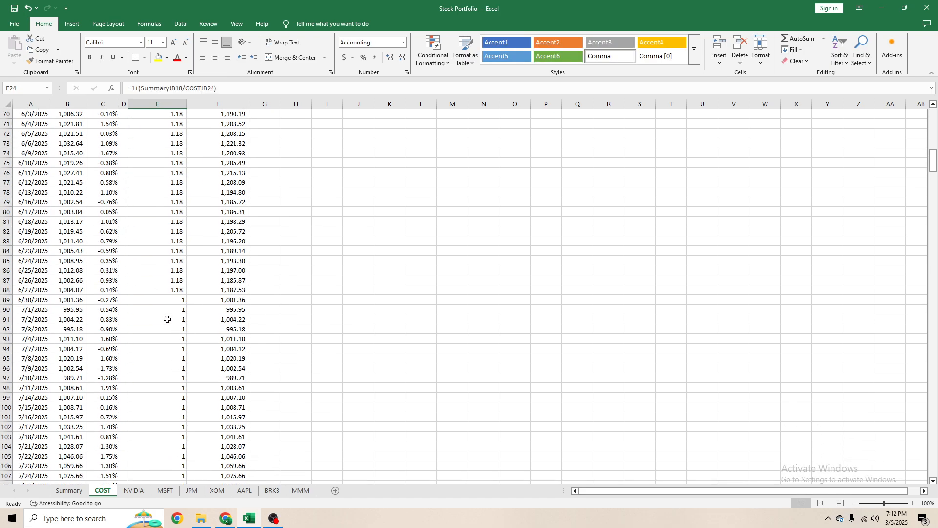
{"action": "left_click", "coordinate": [177, 300]}
{"action": "type", "text": "="}
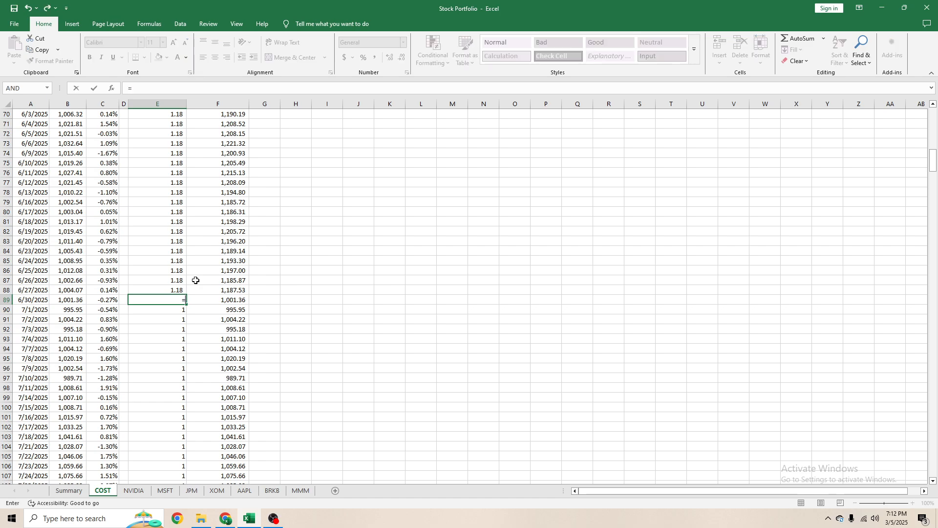
{"action": "key", "text": "Up"}
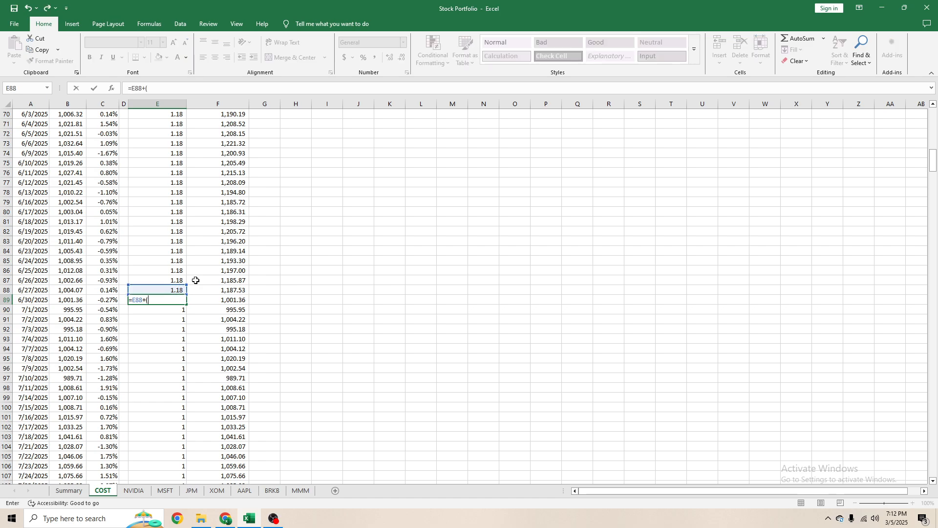
{"action": "left_click", "coordinate": [68, 491]}
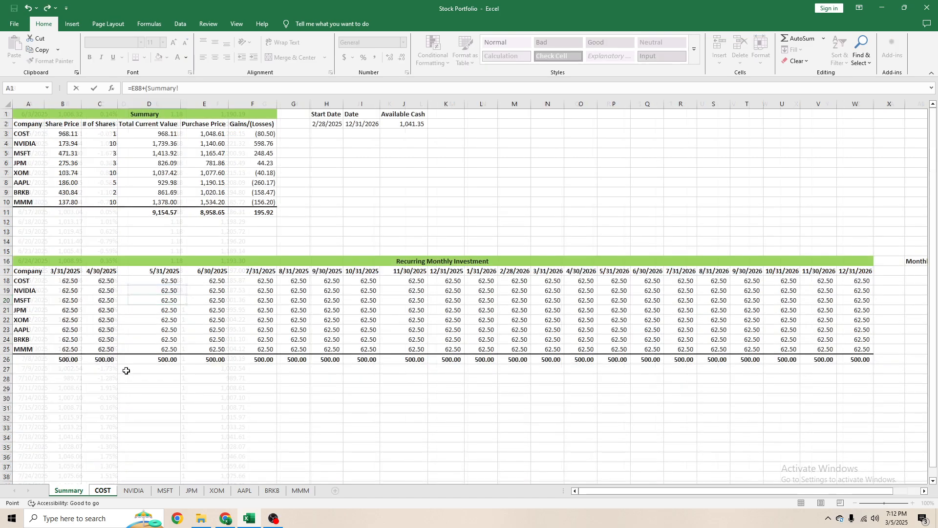
{"action": "left_click", "coordinate": [213, 282]}
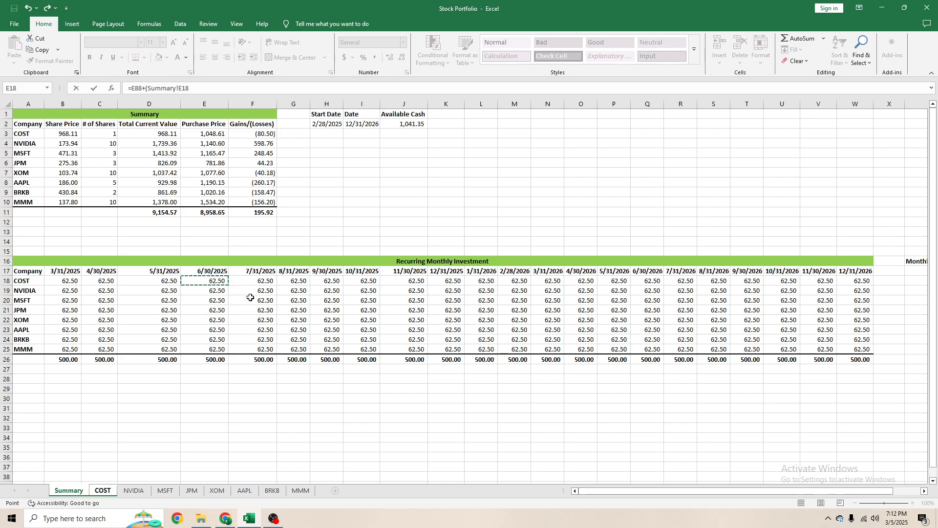
{"action": "type", "text": "/"}
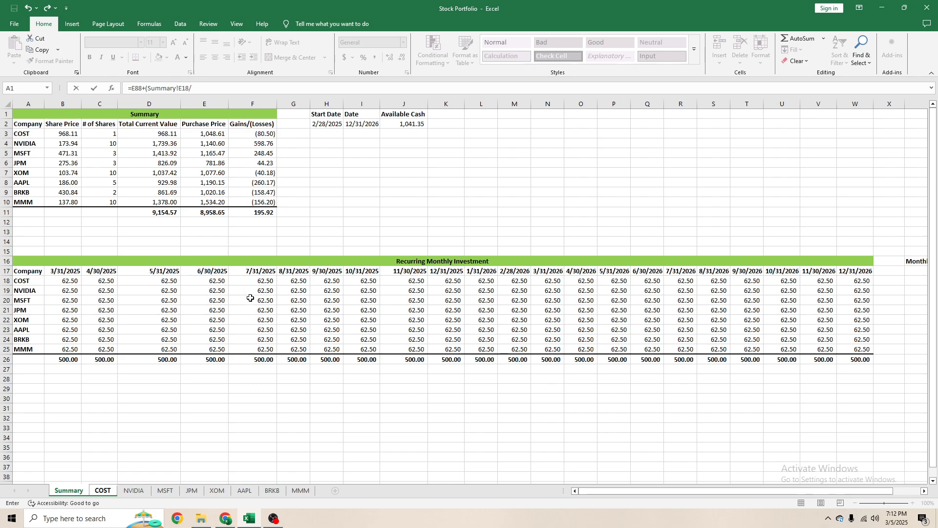
{"action": "left_click", "coordinate": [103, 490]}
{"action": "left_click", "coordinate": [75, 289]}
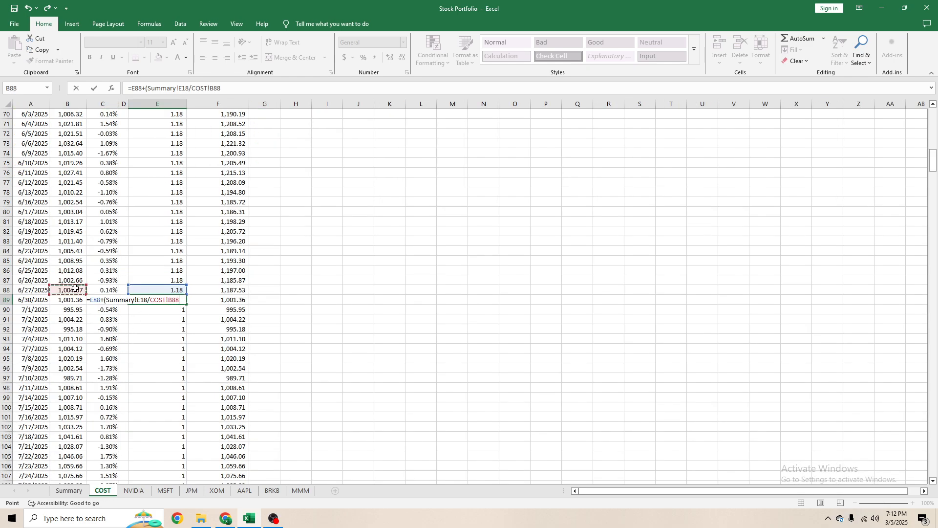
{"action": "left_click", "coordinate": [66, 297]}
{"action": "key", "text": "Return"}
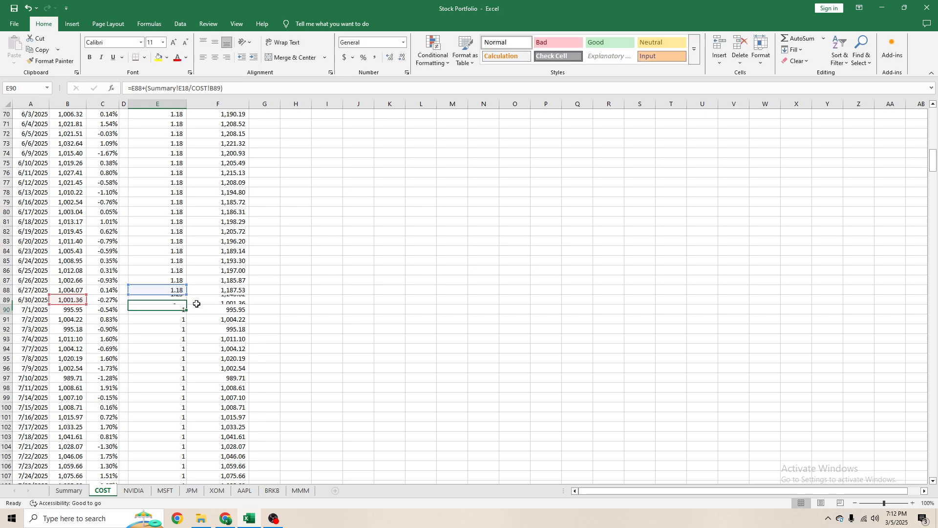
- Review the 6/30/2025 formula in E89 and return to the Summary sheet's recurring investment table
{"action": "key", "text": "Up"}
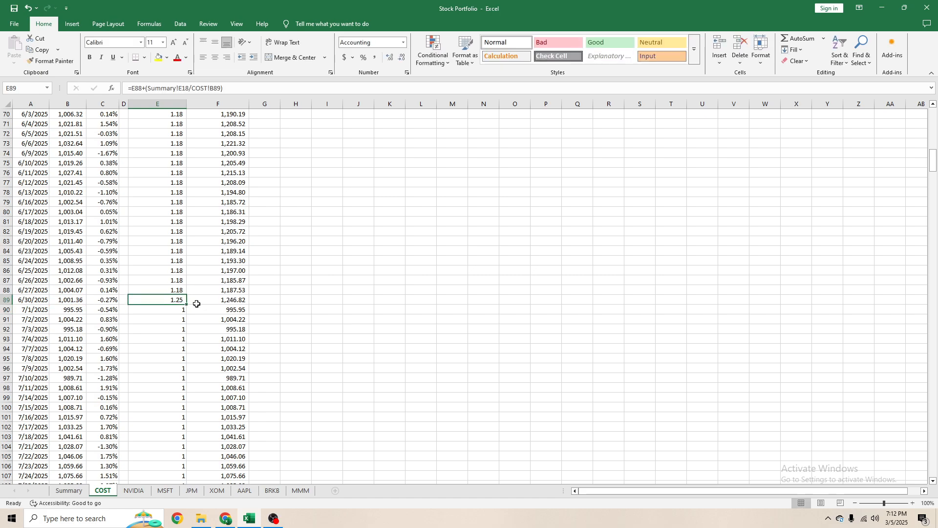
{"action": "key", "text": "Left"}
{"action": "key", "text": "Left"}
{"action": "left_click", "coordinate": [77, 493]}
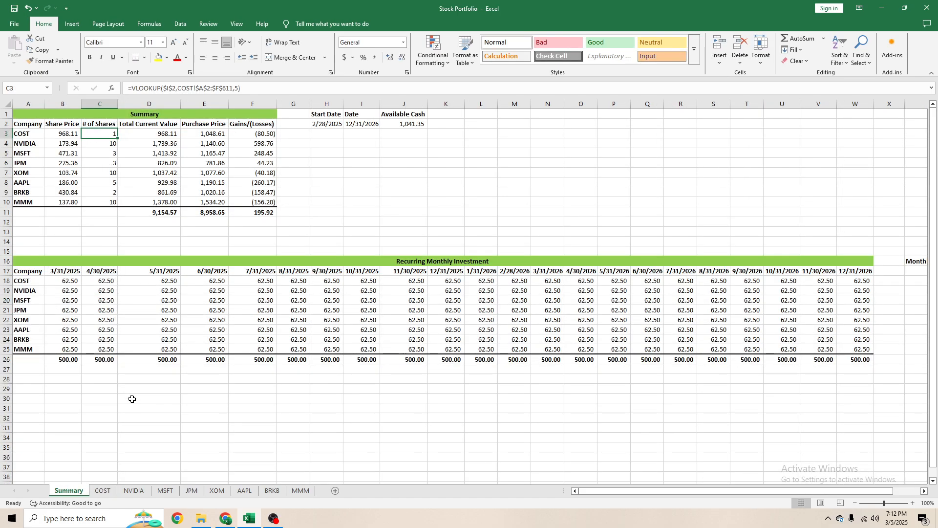
- Enter =E89 in E90 on the COST sheet to carry the June month-end share count into 7/1/2025
{"action": "left_click_drag", "start_coordinate": [33, 261], "coordinate": [72, 361]}
{"action": "left_click", "coordinate": [105, 490]}
{"action": "left_click", "coordinate": [161, 427]}
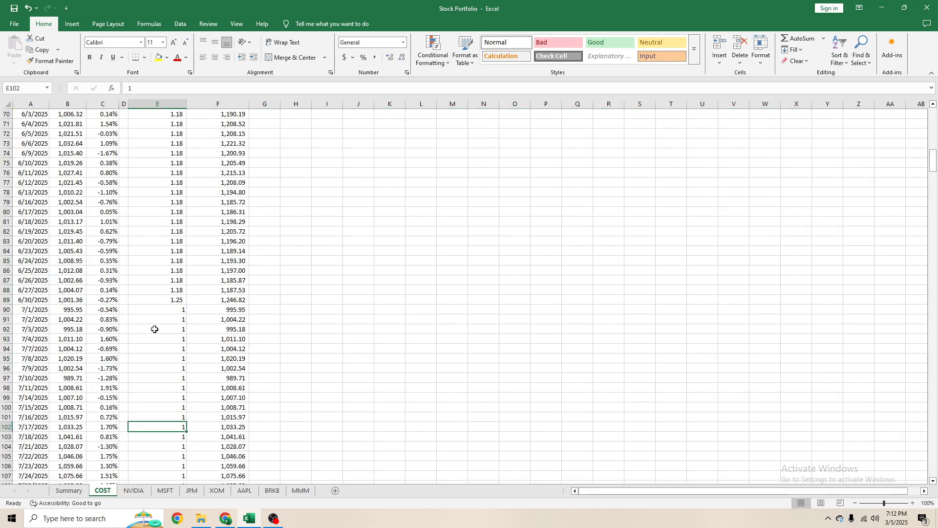
{"action": "left_click", "coordinate": [172, 300]}
{"action": "left_click", "coordinate": [177, 309]}
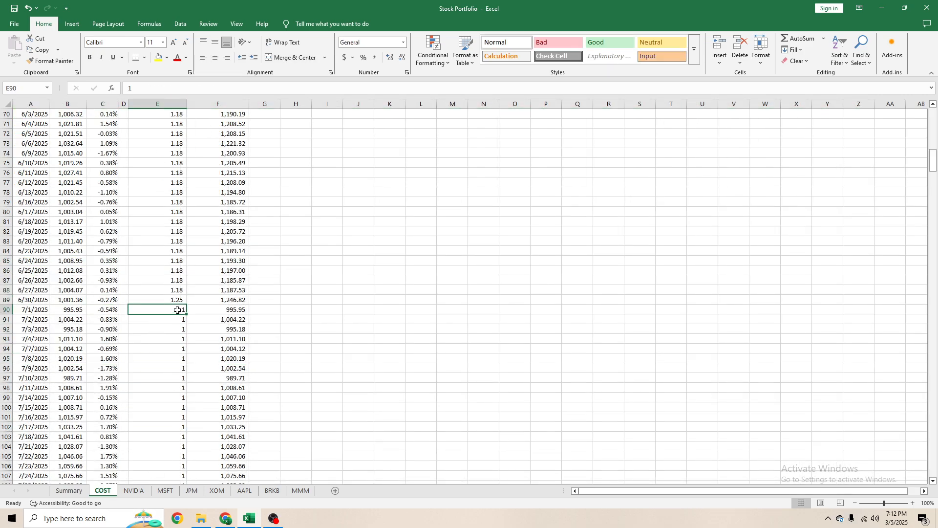
{"action": "type", "text": "=E89"}
{"action": "key", "text": "Return"}
- Copy the E90 carry-forward formula down column E through 7/29/2025 in E110
{"action": "left_click", "coordinate": [177, 310]}
{"action": "key", "text": "ctrl+c"}
{"action": "key", "text": "shift+Down"}
{"action": "key", "text": "shift+Down"}
{"action": "key", "text": "shift+Down"}
{"action": "key", "text": "shift+Down"}
{"action": "key", "text": "shift+Down"}
{"action": "key", "text": "shift+Down"}
{"action": "key", "text": "shift+Down"}
{"action": "key", "text": "shift+Down"}
{"action": "key", "text": "shift+Down"}
{"action": "key", "text": "shift+Down"}
{"action": "key", "text": "shift+Down"}
{"action": "key", "text": "shift+Down"}
{"action": "key", "text": "shift+Down"}
{"action": "key", "text": "shift+Down"}
{"action": "key", "text": "shift+Down"}
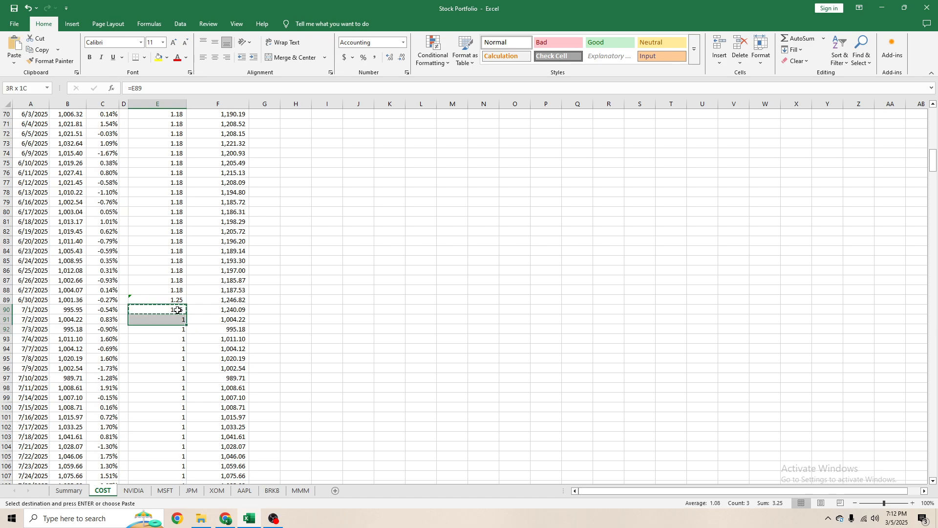
{"action": "key", "text": "shift+Down"}
{"action": "key", "text": "shift+Down"}
{"action": "key", "text": "shift+Down"}
{"action": "key", "text": "shift+Down"}
{"action": "key", "text": "shift+Down"}
{"action": "key", "text": "shift+Down"}
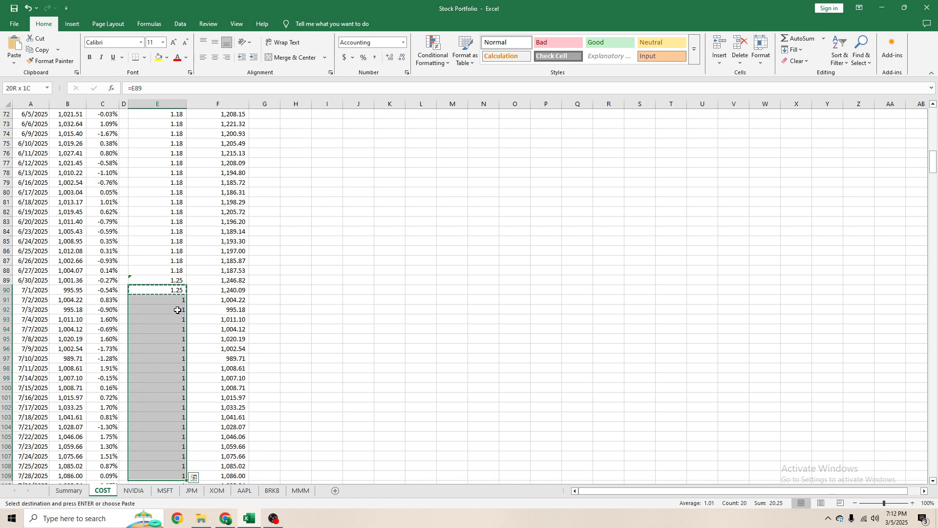
{"action": "key", "text": "shift+Up"}
{"action": "key", "text": "ctrl+v"}
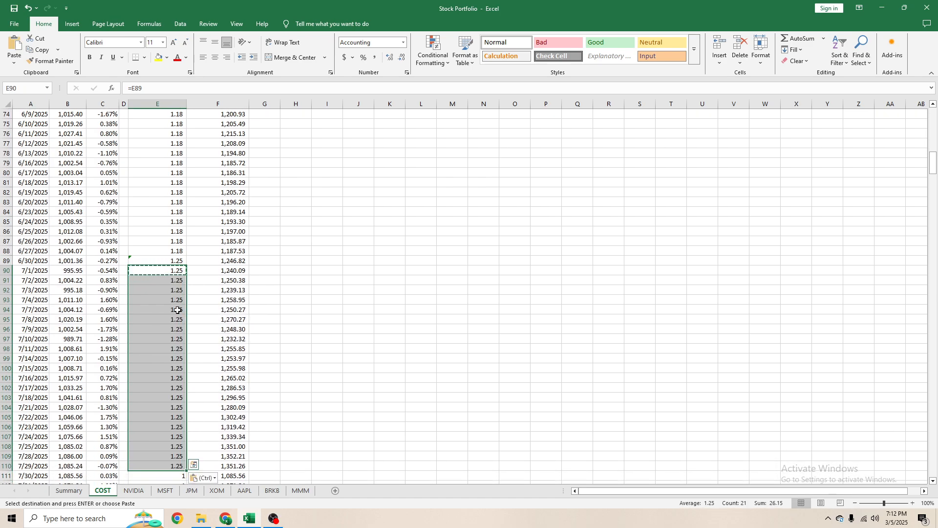
- Extend the carry-forward formula from E110 to the 7/30/2025 row in E111
{"action": "key", "text": "Down"}
{"action": "scroll", "coordinate": [177, 310], "scroll_direction": "down", "scroll_amount": 2}
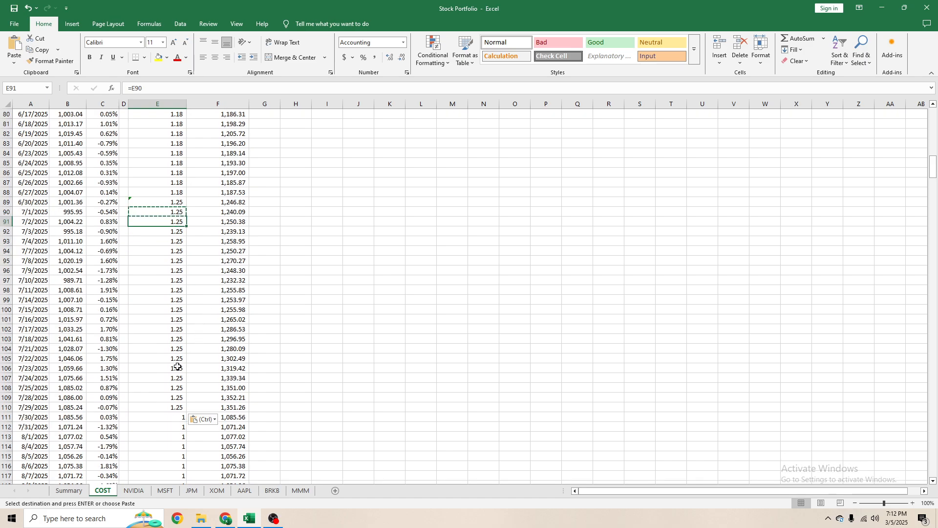
{"action": "left_click", "coordinate": [170, 408]}
{"action": "key", "text": "ctrl+c"}
{"action": "left_click", "coordinate": [169, 416]}
{"action": "key", "text": "Return"}
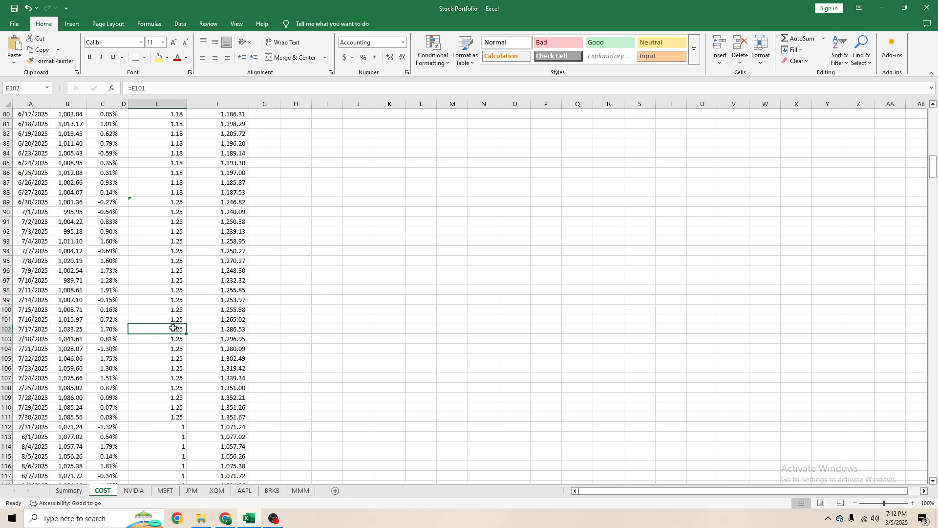
- Copy the month-end purchase formula from E89 to E112 for 7/31/2025
{"action": "left_click", "coordinate": [177, 202]}
{"action": "key", "text": "ctrl+c"}
{"action": "left_click", "coordinate": [179, 429]}
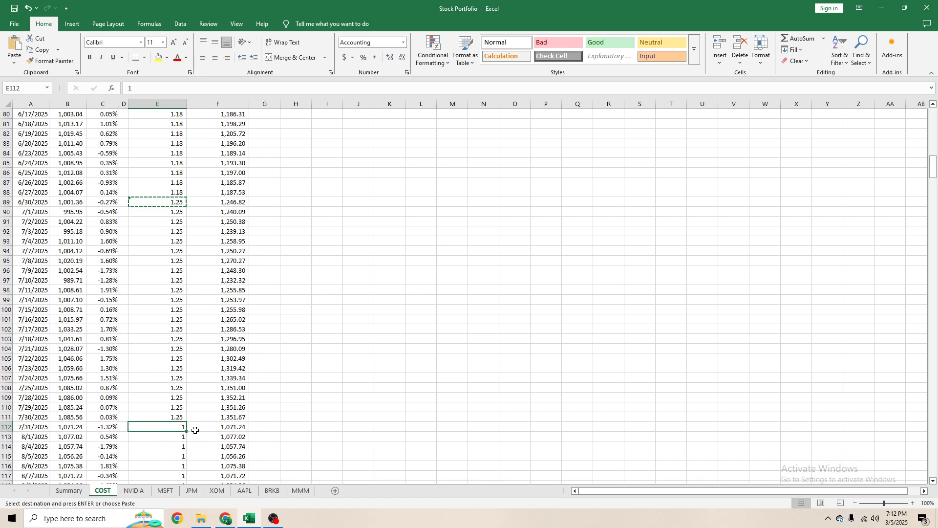
{"action": "key", "text": "Return"}
- Inspect the references in the E112 formula and check cell E41 on the Summary sheet
{"action": "left_click", "coordinate": [234, 88]}
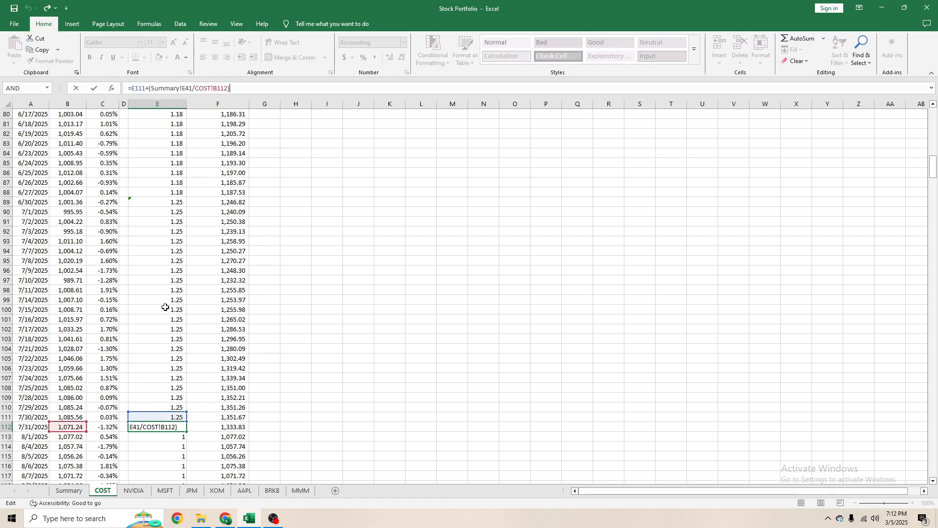
{"action": "left_click", "coordinate": [84, 491]}
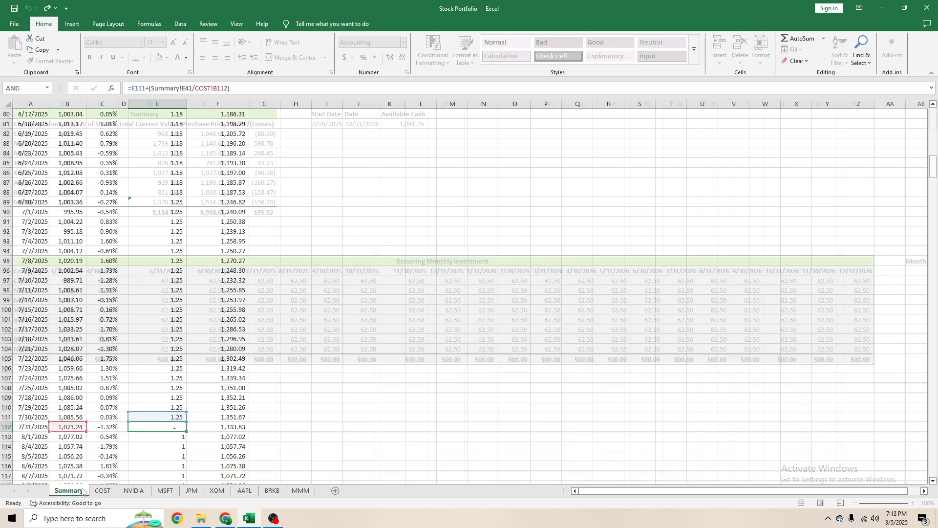
{"action": "scroll", "coordinate": [124, 419], "scroll_direction": "down", "scroll_amount": 6}
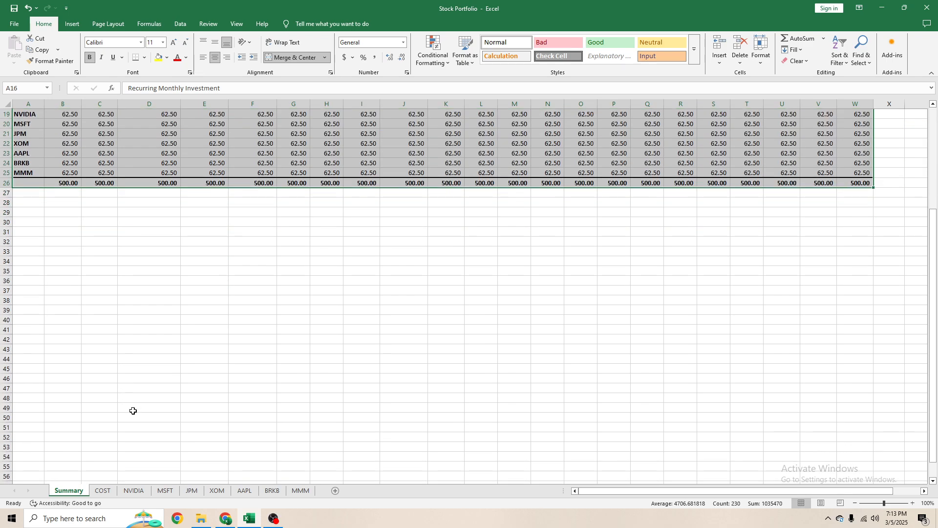
{"action": "left_click", "coordinate": [119, 326]}
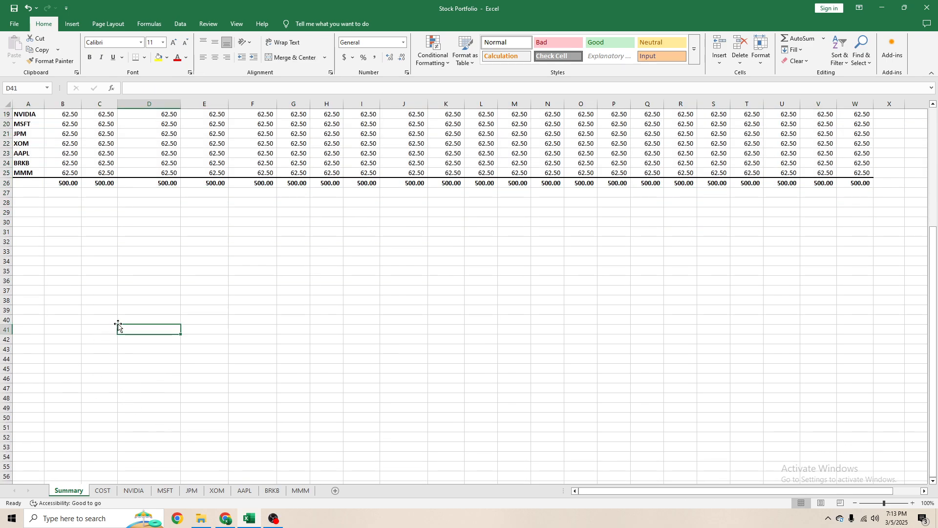
{"action": "left_click", "coordinate": [218, 328]}
{"action": "scroll", "coordinate": [219, 328], "scroll_direction": "up", "scroll_amount": 6}
- Try to paste the copied recurring investment table A17:W26 transposed over its own location
{"action": "left_click_drag", "start_coordinate": [48, 267], "coordinate": [861, 362]}
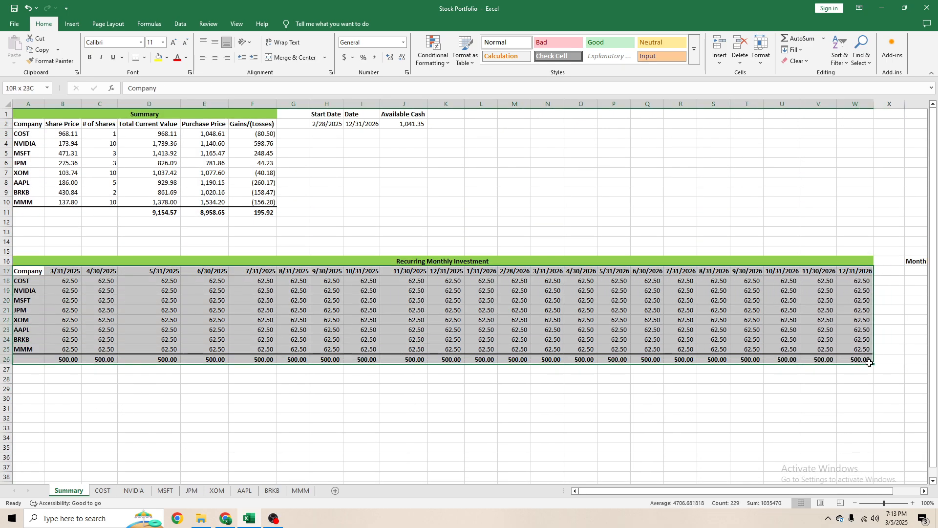
{"action": "right_click", "coordinate": [29, 272]}
{"action": "left_click", "coordinate": [49, 53]}
{"action": "left_click", "coordinate": [97, 77]}
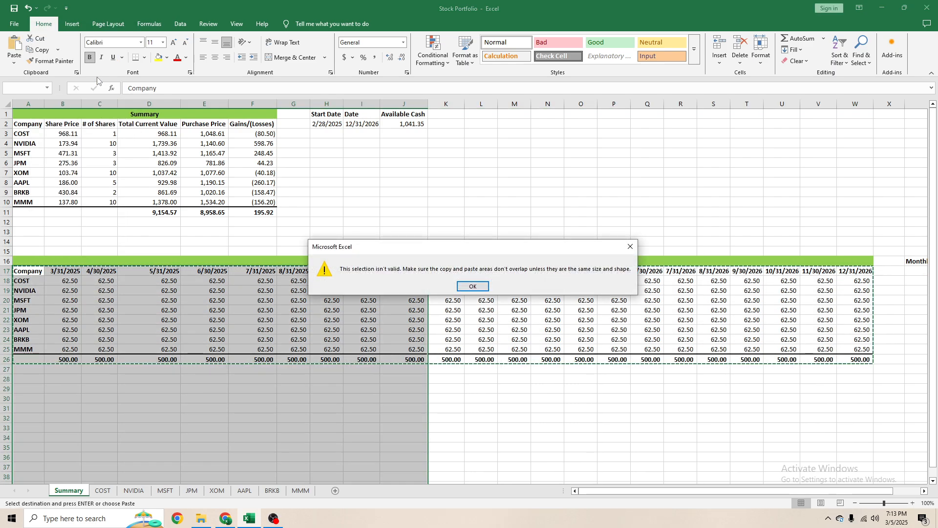
{"action": "left_click", "coordinate": [473, 287]}
{"action": "left_click", "coordinate": [366, 339]}
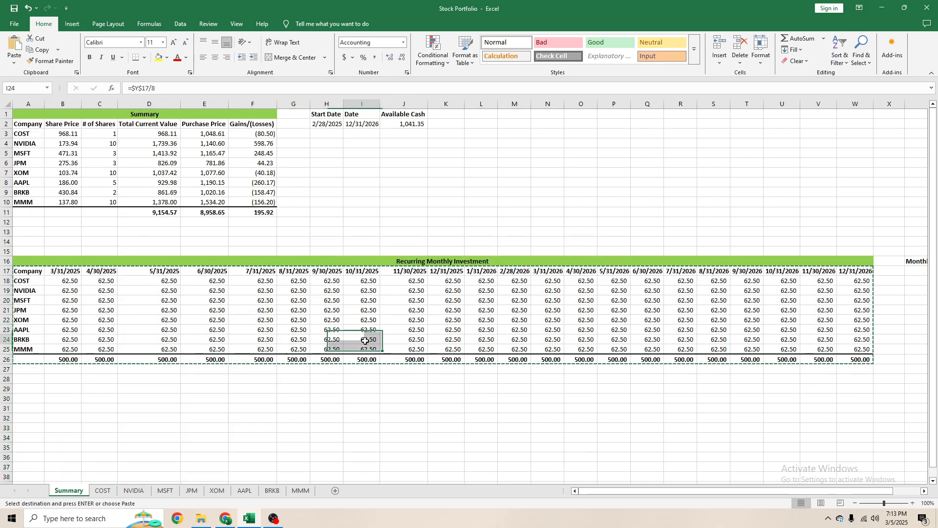
{"action": "scroll", "coordinate": [342, 327], "scroll_direction": "down", "scroll_amount": 4}
{"action": "key", "text": "Escape"}
{"action": "left_click", "coordinate": [37, 155]}
{"action": "left_click_drag", "start_coordinate": [37, 154], "coordinate": [857, 241]}
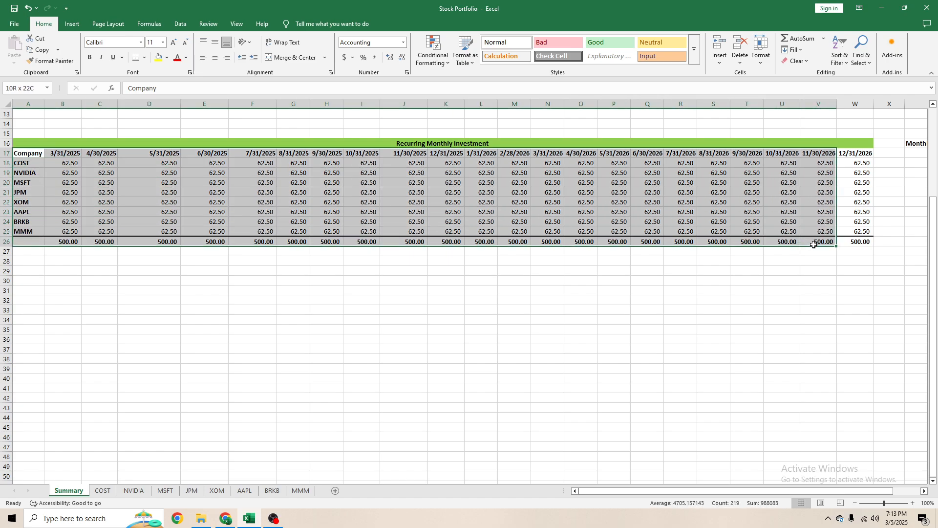
{"action": "key", "text": "ctrl+c"}
{"action": "left_click", "coordinate": [223, 154]}
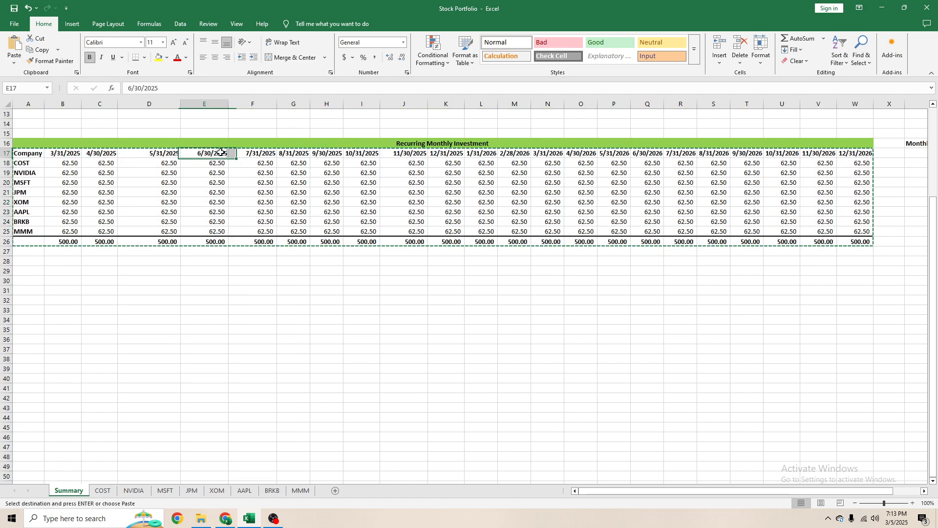
{"action": "right_click", "coordinate": [222, 155]}
{"action": "left_click", "coordinate": [286, 222]}
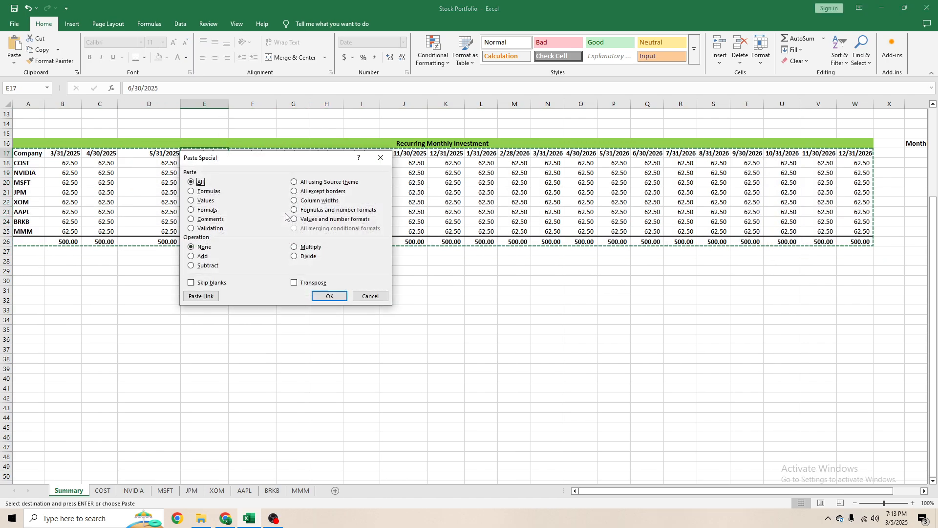
{"action": "left_click", "coordinate": [364, 295]}
- Try to paste the copied investment table transposed starting at G24, inside its own range
{"action": "right_click", "coordinate": [286, 221]}
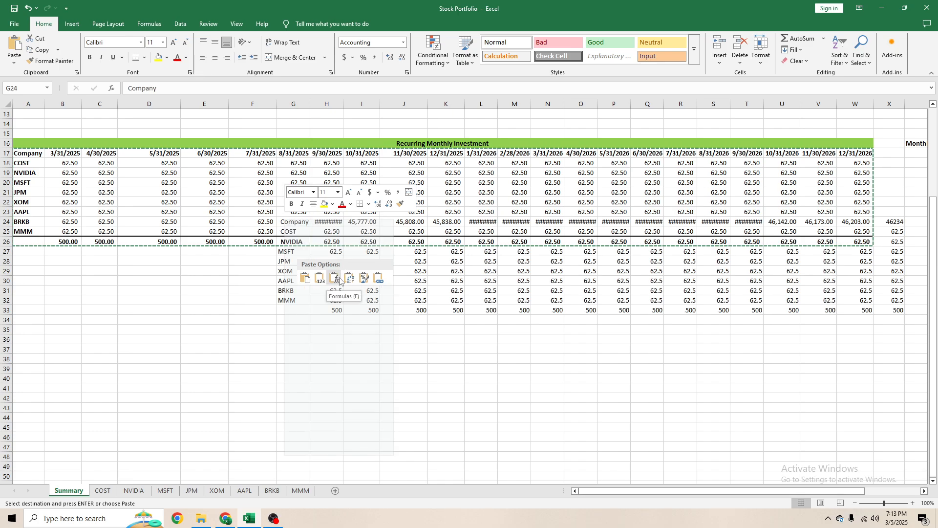
{"action": "left_click", "coordinate": [349, 277]}
{"action": "left_click", "coordinate": [470, 287]}
{"action": "left_click", "coordinate": [192, 190]}
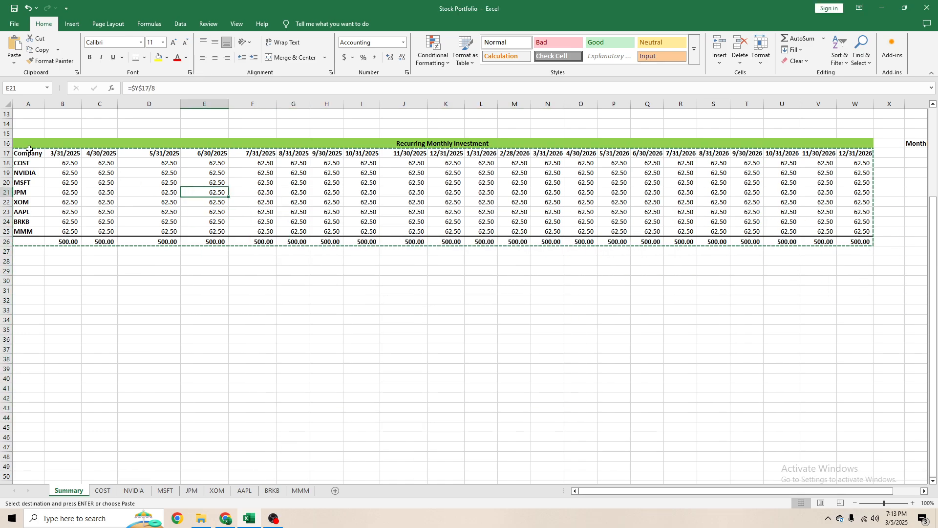
- Copy the recurring investment table A17:W26 and paste it transposed at A27
{"action": "left_click_drag", "start_coordinate": [29, 153], "coordinate": [859, 242]}
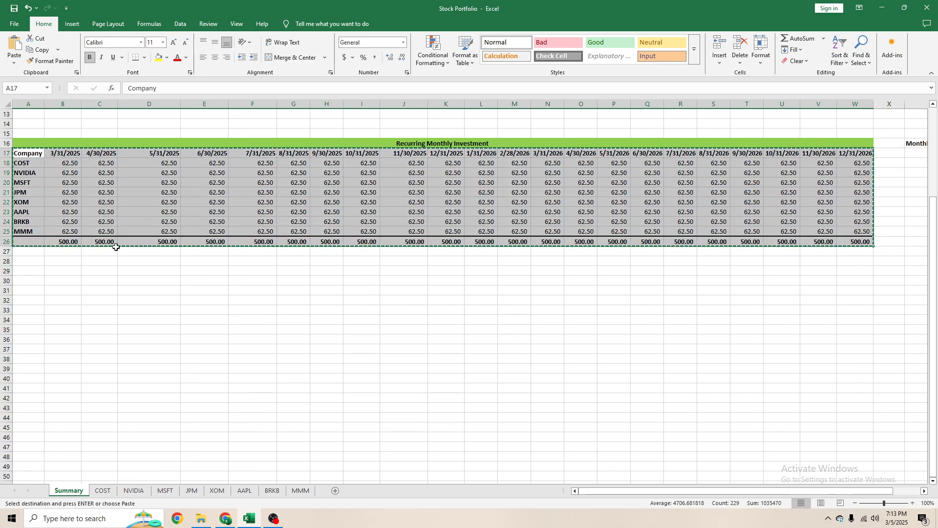
{"action": "right_click", "coordinate": [34, 250]}
{"action": "left_click", "coordinate": [97, 307]}
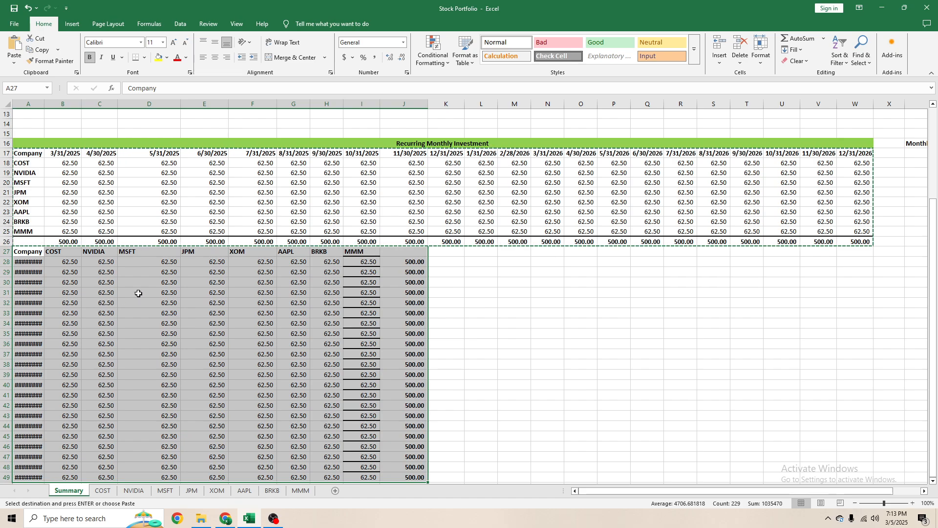
- Clear the original horizontal investment table in A17:W26, including its contents and borders
{"action": "scroll", "coordinate": [146, 293], "scroll_direction": "up", "scroll_amount": 4}
{"action": "left_click", "coordinate": [242, 269]}
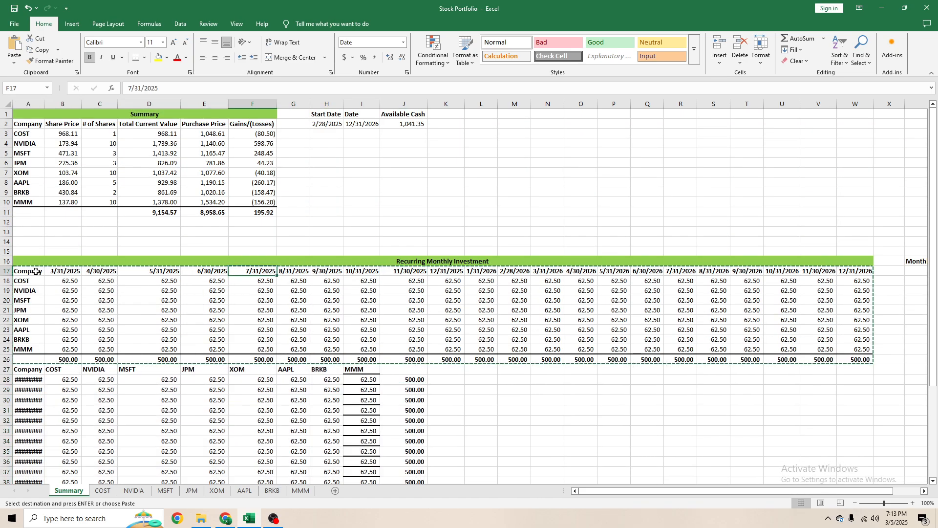
{"action": "left_click_drag", "start_coordinate": [29, 272], "coordinate": [858, 360]}
{"action": "key", "text": "Delete"}
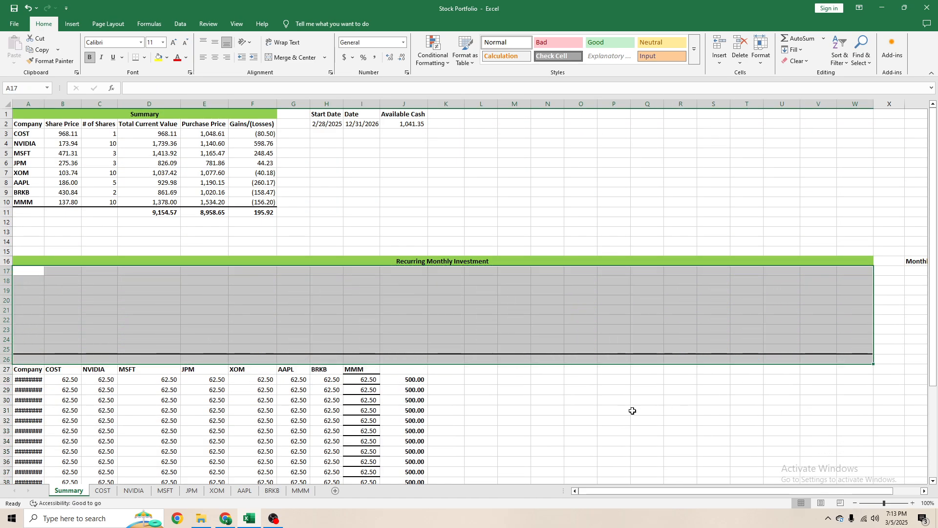
{"action": "left_click", "coordinate": [631, 409]}
{"action": "left_click", "coordinate": [130, 299]}
{"action": "left_click_drag", "start_coordinate": [36, 272], "coordinate": [865, 355]}
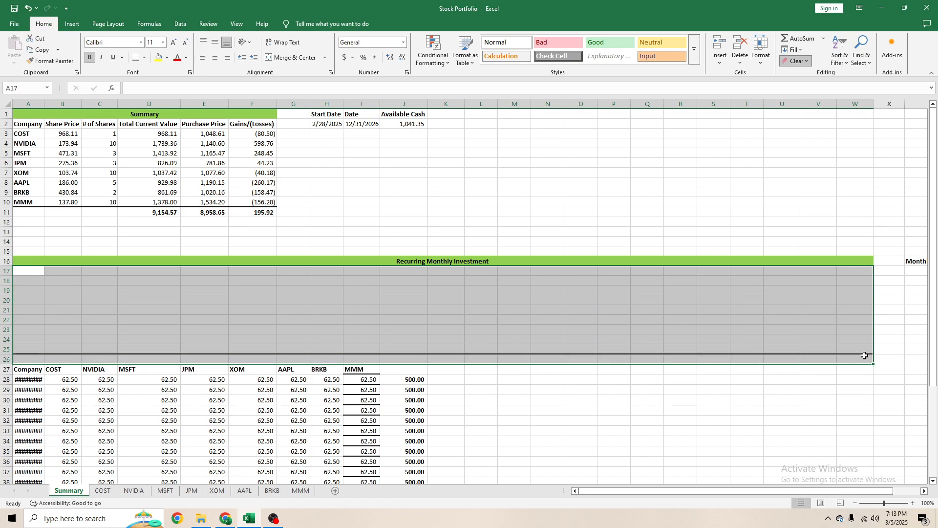
{"action": "key", "text": "Return"}
{"action": "left_click", "coordinate": [692, 346]}
- Autofit the width of column A to the month-end dates
{"action": "scroll", "coordinate": [234, 303], "scroll_direction": "down", "scroll_amount": 6}
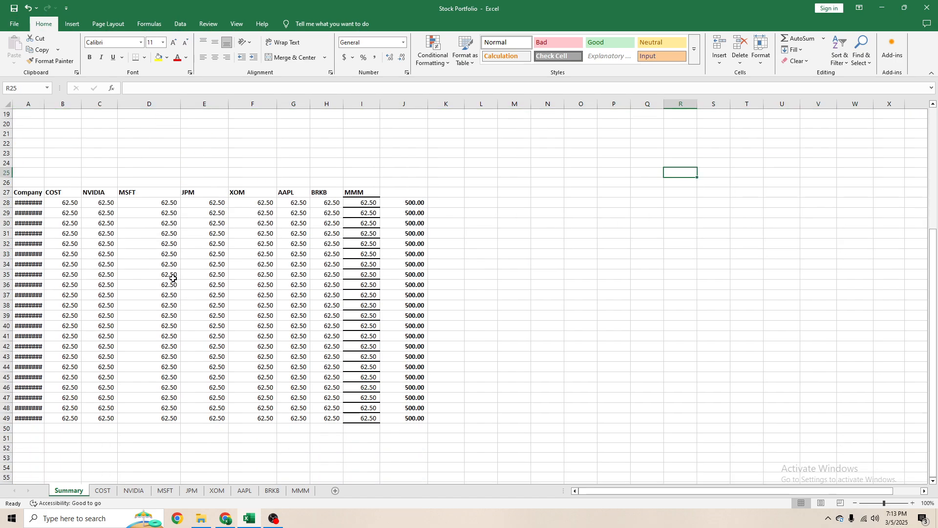
{"action": "scroll", "coordinate": [122, 264], "scroll_direction": "up", "scroll_amount": 2}
{"action": "double_click", "coordinate": [44, 104]}
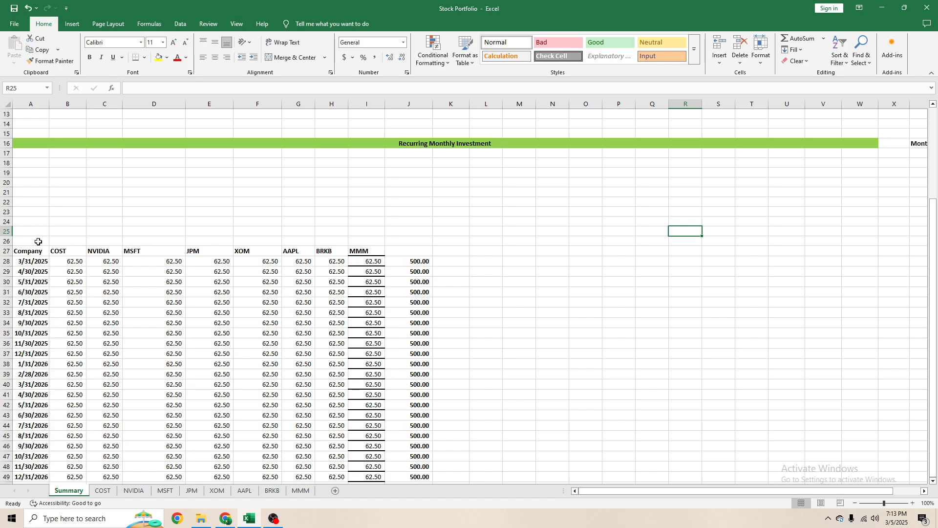
- Place the transposed table A27:J49 at A17, directly beneath the Recurring Monthly Investment title
{"action": "left_click_drag", "start_coordinate": [31, 251], "coordinate": [414, 465]}
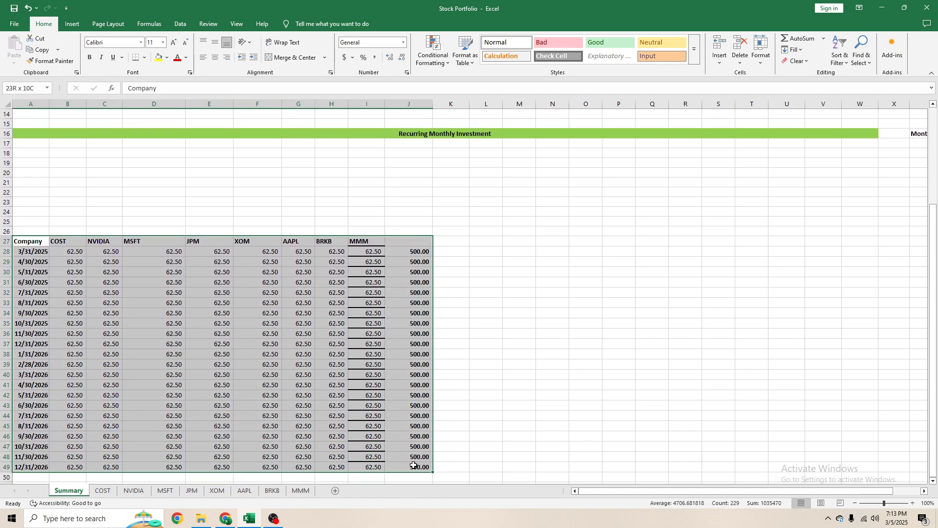
{"action": "key", "text": "ctrl+c"}
{"action": "left_click", "coordinate": [32, 137]}
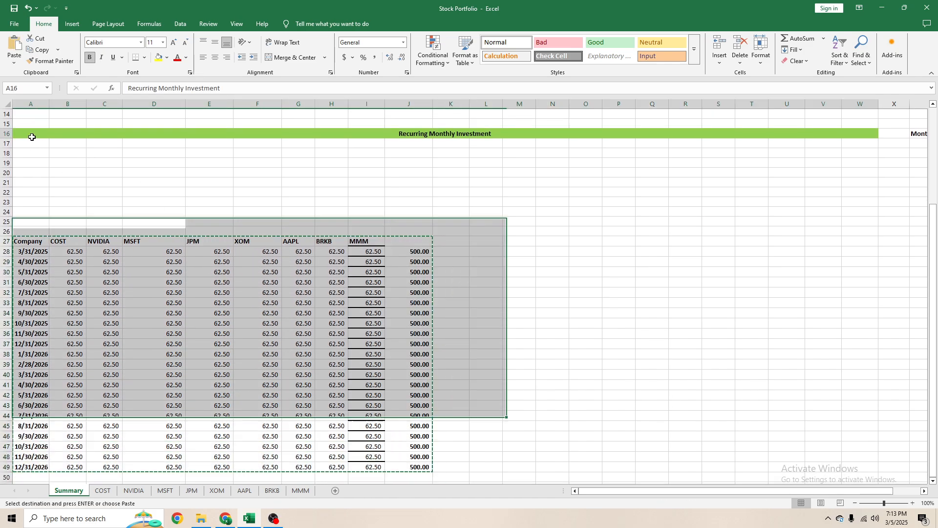
{"action": "left_click", "coordinate": [31, 142]}
{"action": "key", "text": "Return"}
- Unmerge the Recurring Monthly Investment title cell in row 16
{"action": "left_click", "coordinate": [125, 133]}
{"action": "scroll", "coordinate": [396, 180], "scroll_direction": "up", "scroll_amount": 5}
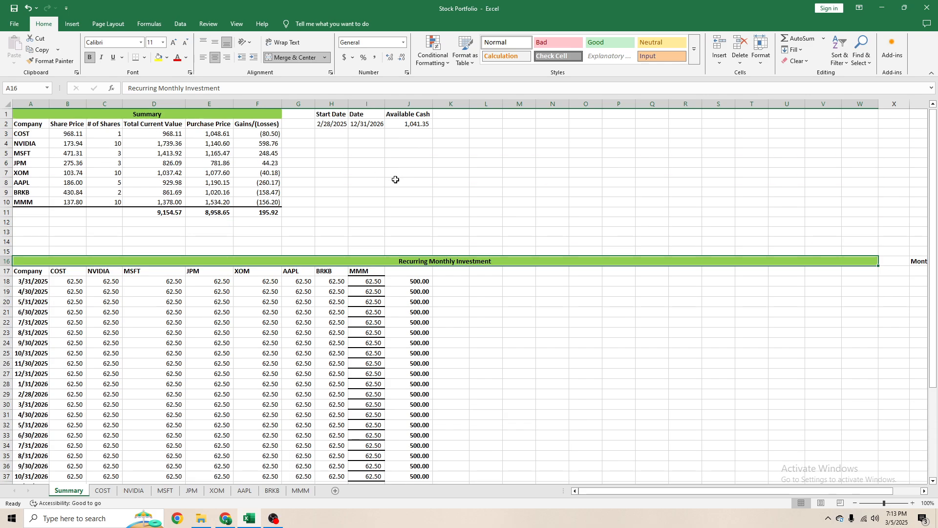
{"action": "key", "text": "alt+h"}
{"action": "key", "text": "m"}
{"action": "key", "text": "c"}
{"action": "key", "text": "Left"}
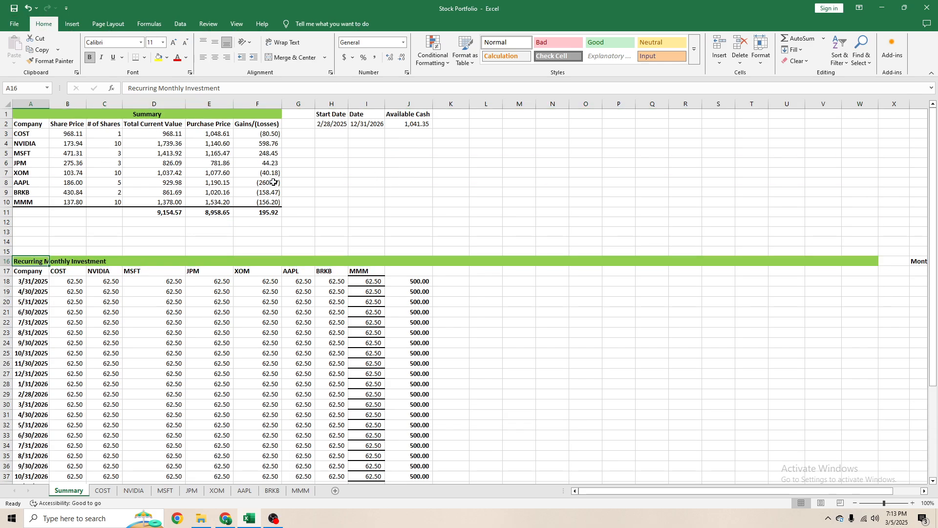
- Merge and center the Recurring Monthly Investment title across A16:J16
{"action": "key", "text": "shift+Right"}
{"action": "key", "text": "shift+Right"}
{"action": "key", "text": "shift+Right"}
{"action": "key", "text": "shift+Right"}
{"action": "key", "text": "shift+Right"}
{"action": "key", "text": "shift+Right"}
{"action": "key", "text": "shift+Right"}
{"action": "key", "text": "shift+Right"}
{"action": "key", "text": "shift+Right"}
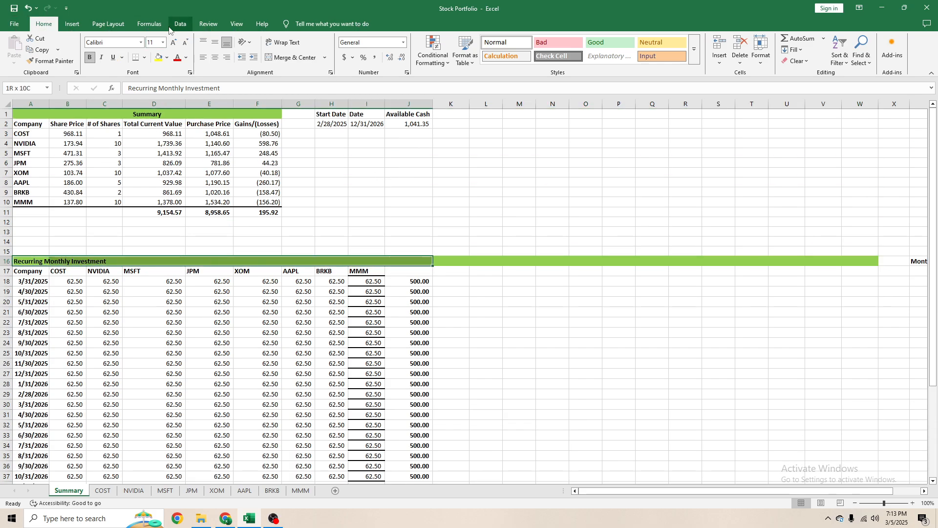
{"action": "left_click", "coordinate": [294, 57]}
- Clear the leftover green fill from K16:W16 beside the shortened title
{"action": "left_click_drag", "start_coordinate": [452, 262], "coordinate": [855, 258]}
{"action": "key", "text": "alt+h"}
{"action": "key", "text": "e"}
{"action": "key", "text": "a"}
- Move the Monthly Investment label and its 500.00 amount from Y16:Y17 to L16:L17
{"action": "key", "text": "Right"}
{"action": "key", "text": "Right"}
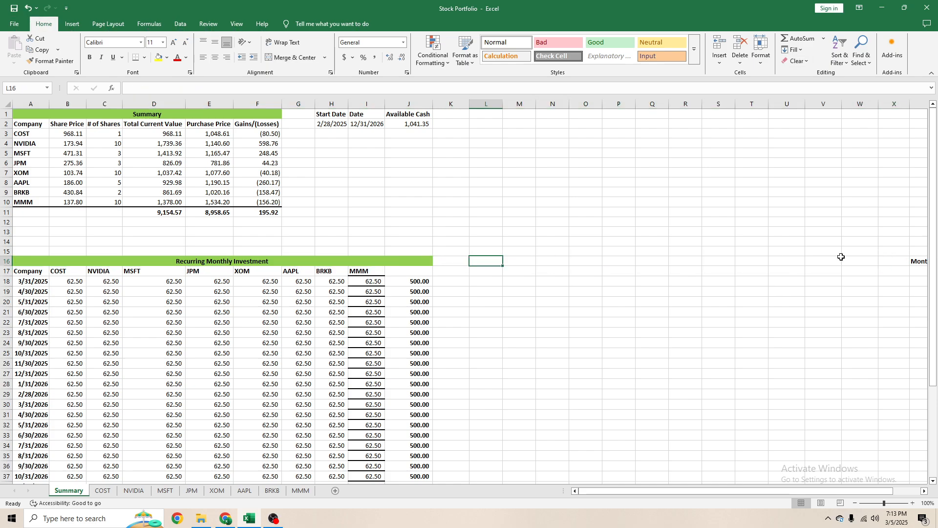
{"action": "key", "text": "ctrl+Right"}
{"action": "key", "text": "shift+Down"}
{"action": "key", "text": "ctrl+x"}
{"action": "key", "text": "Left"}
{"action": "key", "text": "Left"}
{"action": "key", "text": "Left"}
{"action": "key", "text": "Left"}
{"action": "key", "text": "Left"}
{"action": "key", "text": "Left"}
{"action": "key", "text": "Left"}
{"action": "key", "text": "Left"}
{"action": "key", "text": "Left"}
{"action": "key", "text": "Left"}
{"action": "key", "text": "Left"}
{"action": "key", "text": "Left"}
{"action": "key", "text": "Left"}
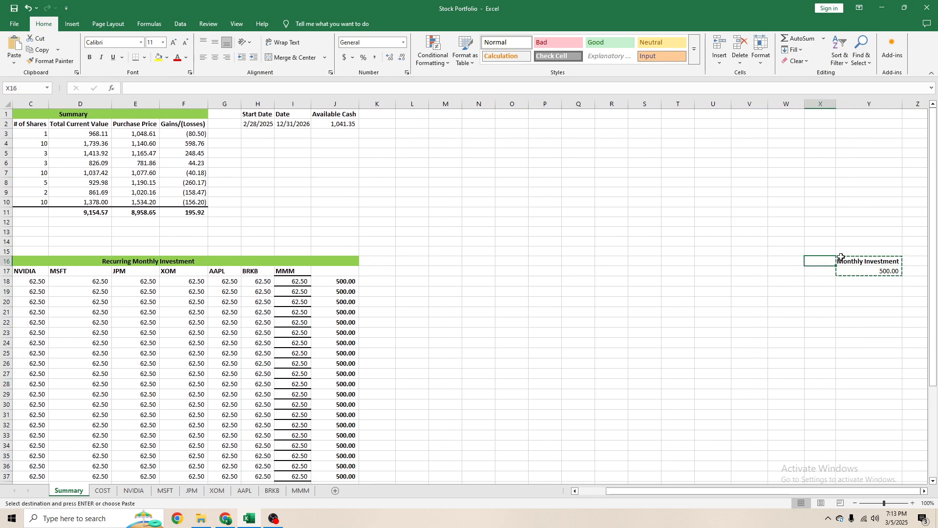
{"action": "key", "text": "Return"}
{"action": "key", "text": "Left"}
{"action": "scroll", "coordinate": [841, 257], "scroll_direction": "left", "scroll_amount": 2}
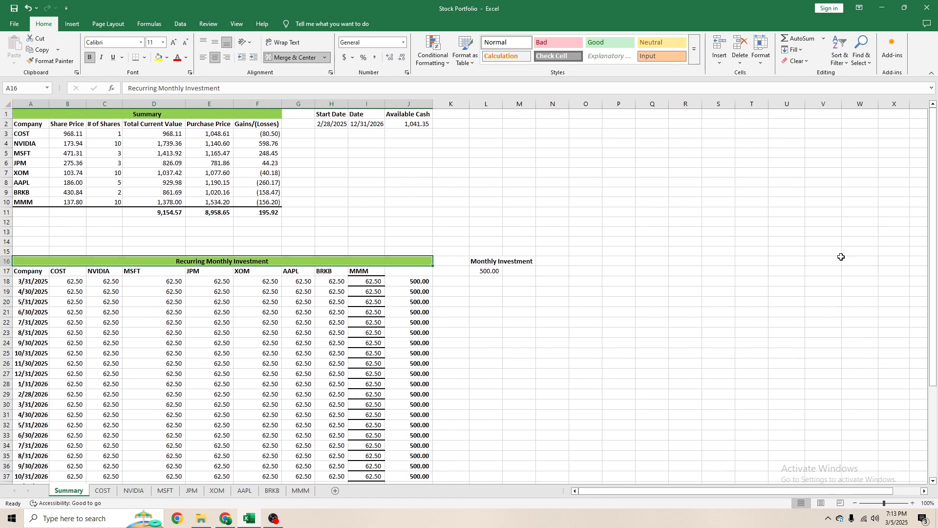
- AutoFit column L to the width of the Monthly Investment label
{"action": "key", "text": "Right"}
{"action": "key", "text": "alt+h"}
{"action": "key", "text": "o"}
{"action": "key", "text": "i"}
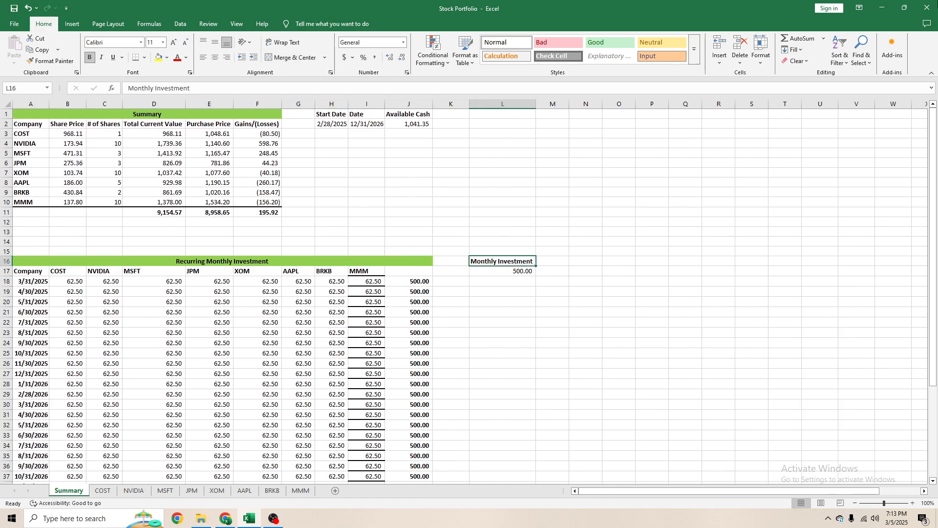
{"action": "left_click", "coordinate": [176, 142]}
{"action": "scroll", "coordinate": [204, 164], "scroll_direction": "down", "scroll_amount": 6}
{"action": "scroll", "coordinate": [237, 177], "scroll_direction": "up", "scroll_amount": 5}
{"action": "left_click", "coordinate": [360, 295]}
- Erase the leftover horizontal borders from the MMM column in I17:I39 of the recurring investment table
{"action": "scroll", "coordinate": [464, 346], "scroll_direction": "down", "scroll_amount": 3}
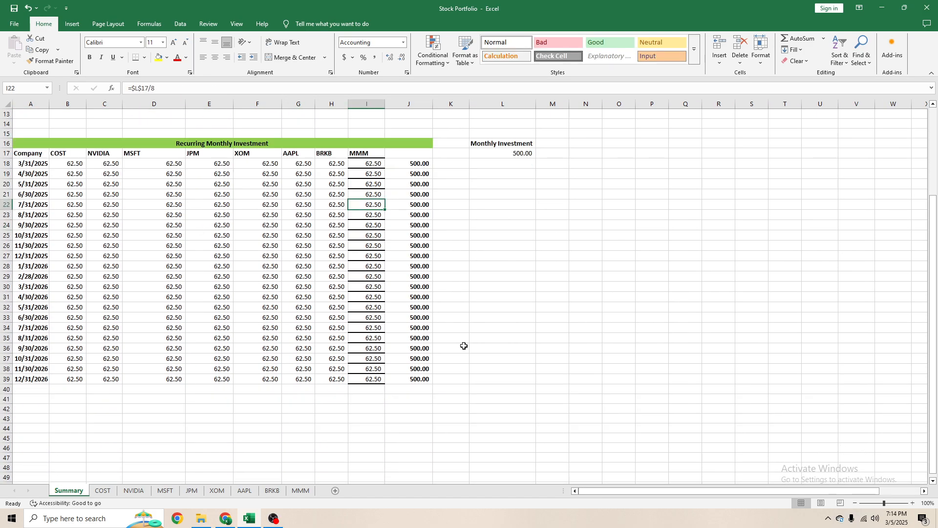
{"action": "left_click", "coordinate": [248, 265]}
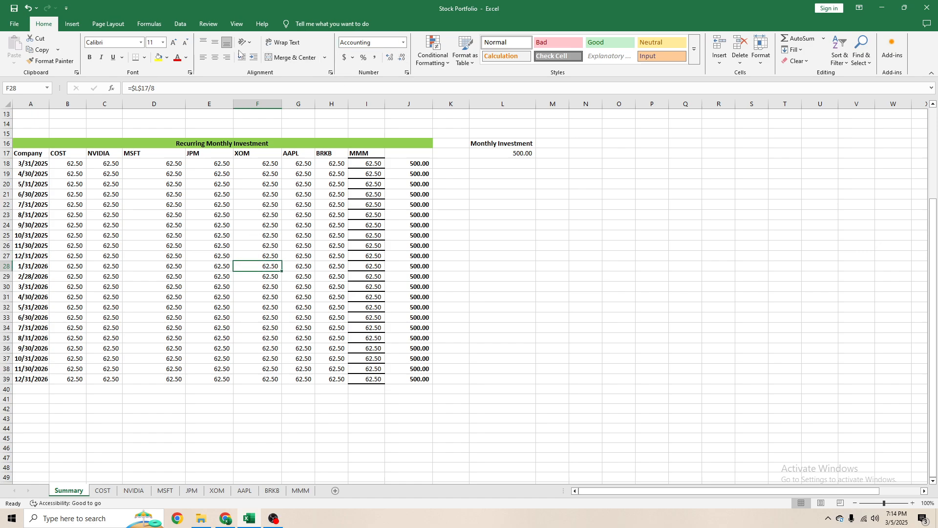
{"action": "left_click_drag", "start_coordinate": [372, 154], "coordinate": [373, 379]}
{"action": "left_click", "coordinate": [144, 58]}
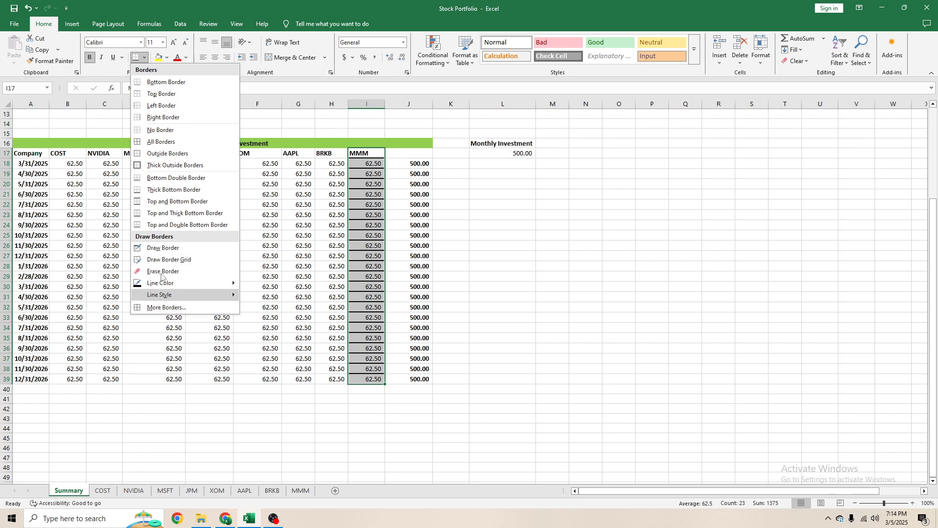
{"action": "left_click", "coordinate": [171, 290]}
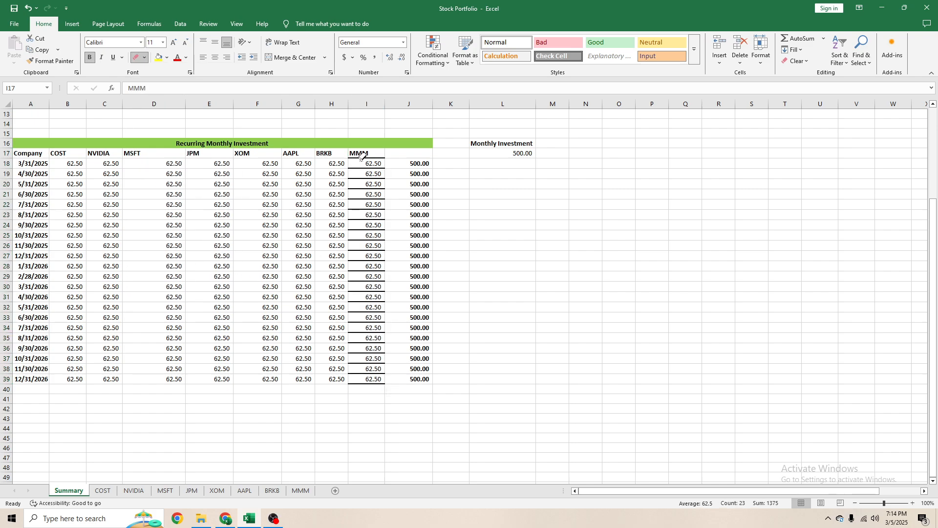
{"action": "mouse_move", "coordinate": [362, 157]}
{"action": "left_mouse_down"}
{"action": "mouse_move", "coordinate": [366, 350]}
{"action": "mouse_move", "coordinate": [432, 364]}
{"action": "left_mouse_up"}
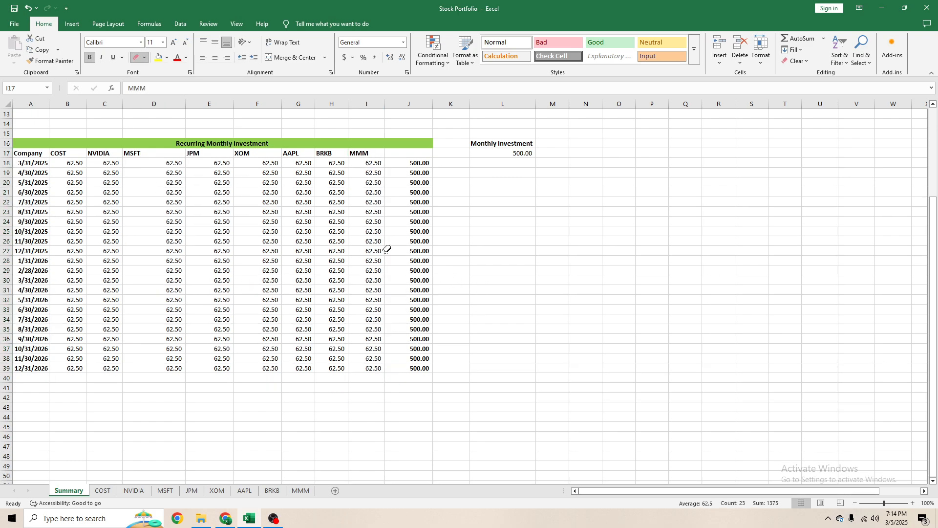
{"action": "key", "text": "Escape"}
- Enter the header "Total Monthly Investment" in J17 and AutoFit column J to it
{"action": "left_click", "coordinate": [391, 162]}
{"action": "left_click", "coordinate": [402, 153]}
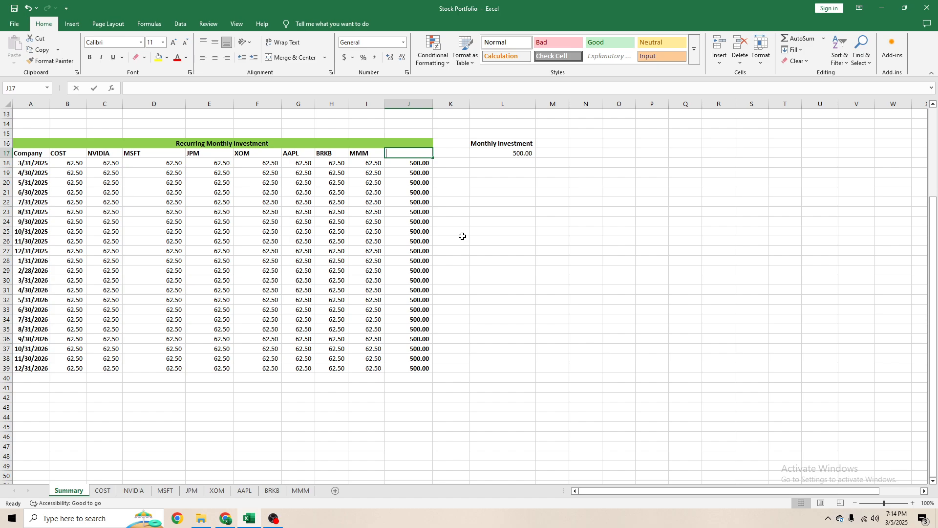
{"action": "type", "text": "Total Monthly Investment"}
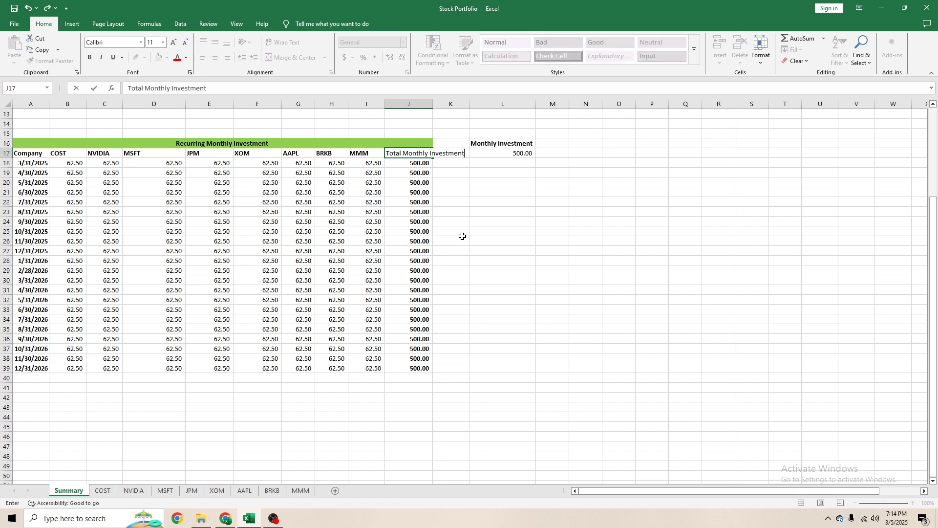
{"action": "key", "text": "Return"}
{"action": "key", "text": "Up"}
{"action": "key", "text": "alt+h"}
{"action": "key", "text": "o"}
{"action": "key", "text": "i"}
{"action": "key", "text": "Down"}
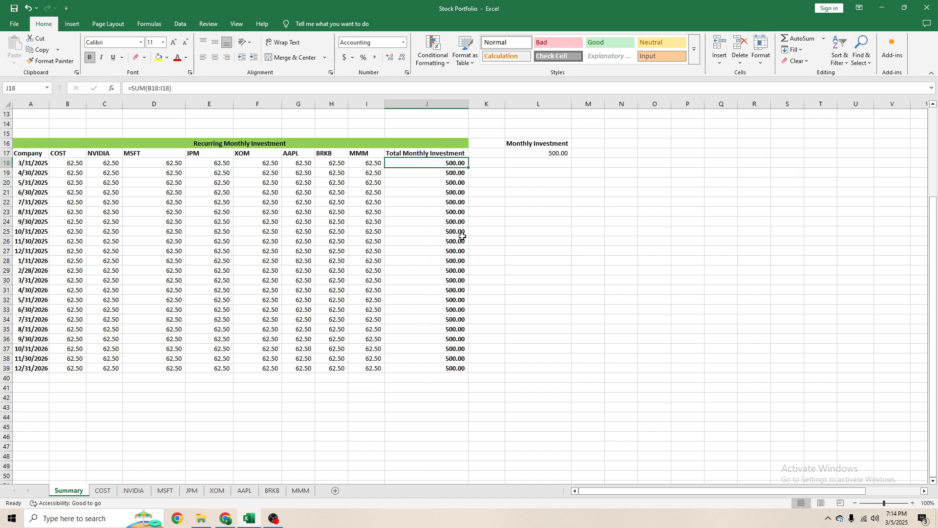
- Replace the sum formula in J18 with =L17, linking the 3/31/2025 total to the Monthly Investment amount
{"action": "key", "text": "Up"}
{"action": "key", "text": "Down"}
{"action": "type", "text": "="}
{"action": "key", "text": "Up"}
{"action": "key", "text": "Right"}
{"action": "key", "text": "Right"}
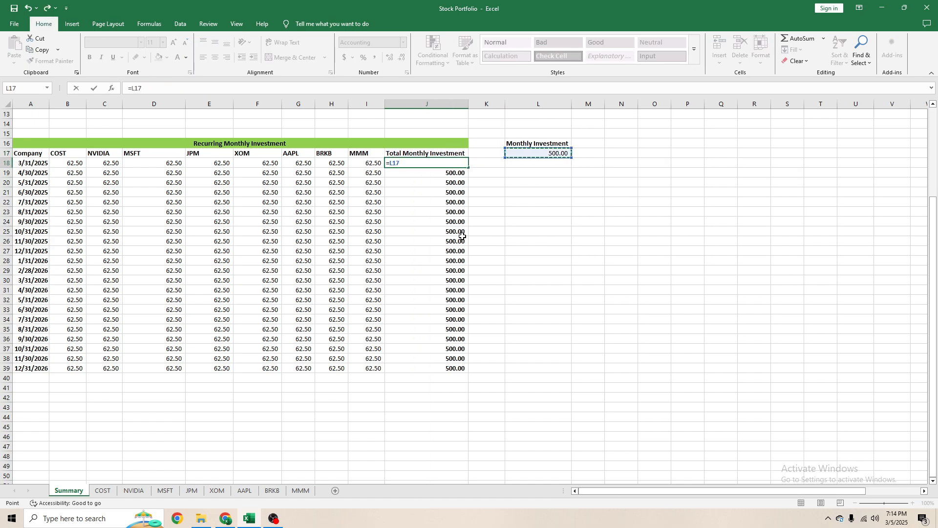
{"action": "key", "text": "Return"}
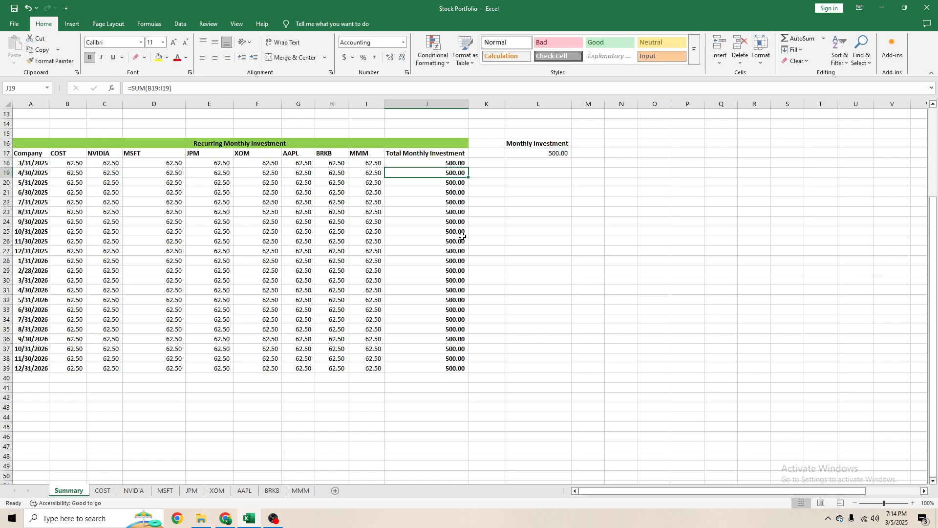
{"action": "key", "text": "Down"}
{"action": "key", "text": "Up"}
{"action": "key", "text": "Up"}
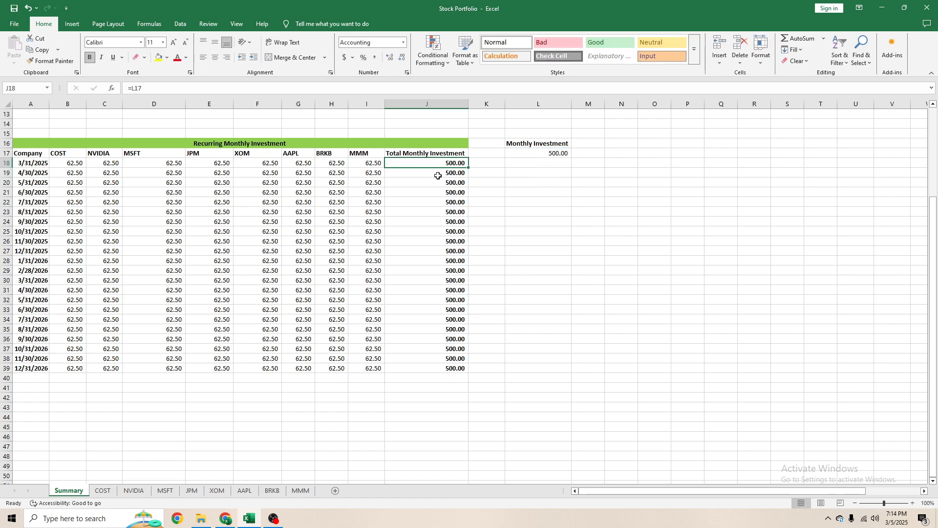
- Fill the relative =L17 formula from J18 down through J39
{"action": "left_click_drag", "start_coordinate": [470, 171], "coordinate": [477, 374]}
{"action": "left_click", "coordinate": [416, 290]}
{"action": "left_click", "coordinate": [440, 164]}
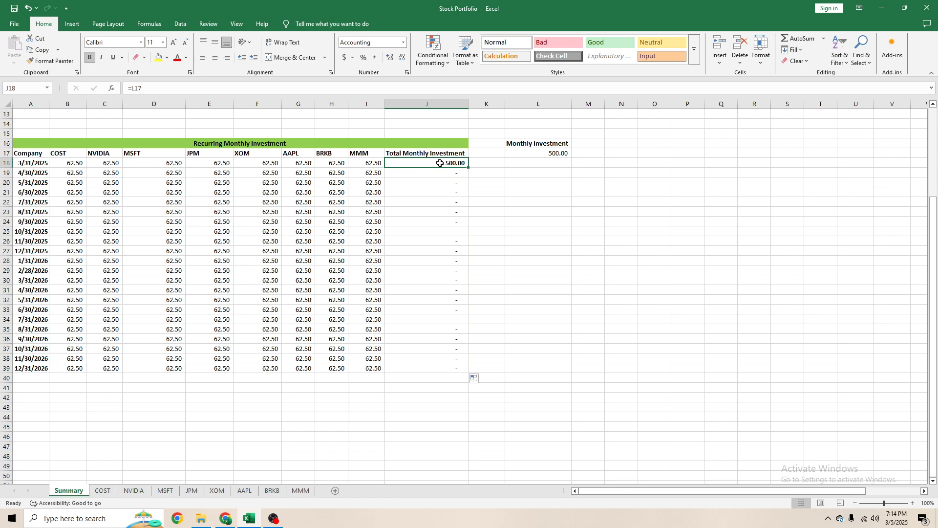
- Make the J18 reference absolute as =$L$17 and copy the formula down through J39
{"action": "left_click", "coordinate": [180, 84]}
{"action": "key", "text": "F4"}
{"action": "key", "text": "Return"}
{"action": "key", "text": "Up"}
{"action": "double_click", "coordinate": [468, 167]}
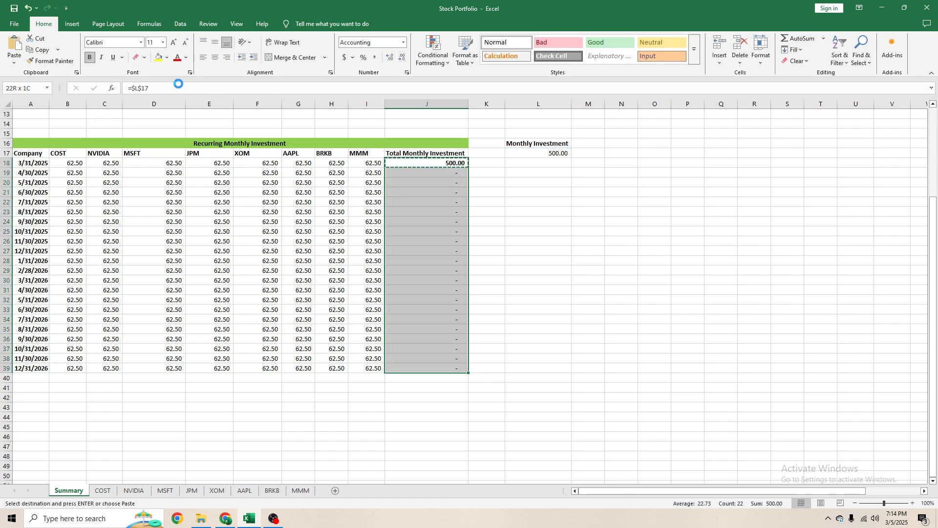
{"action": "left_click", "coordinate": [236, 221]}
- Change the COST allocation formula in B18 to =J18/8, based on the row's total monthly investment
{"action": "left_click", "coordinate": [75, 165]}
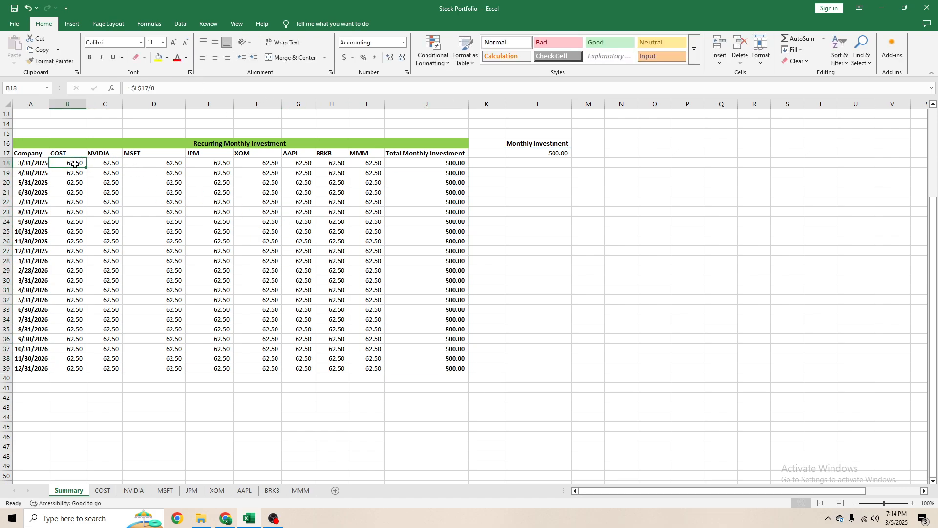
{"action": "left_click", "coordinate": [147, 88]}
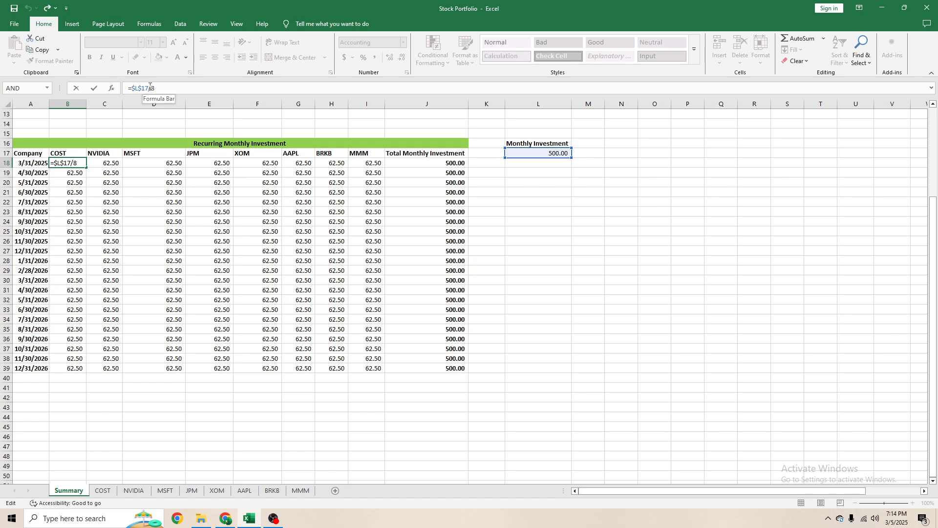
{"action": "key", "text": "BackSpace"}
{"action": "key", "text": "BackSpace"}
{"action": "key", "text": "BackSpace"}
{"action": "key", "text": "BackSpace"}
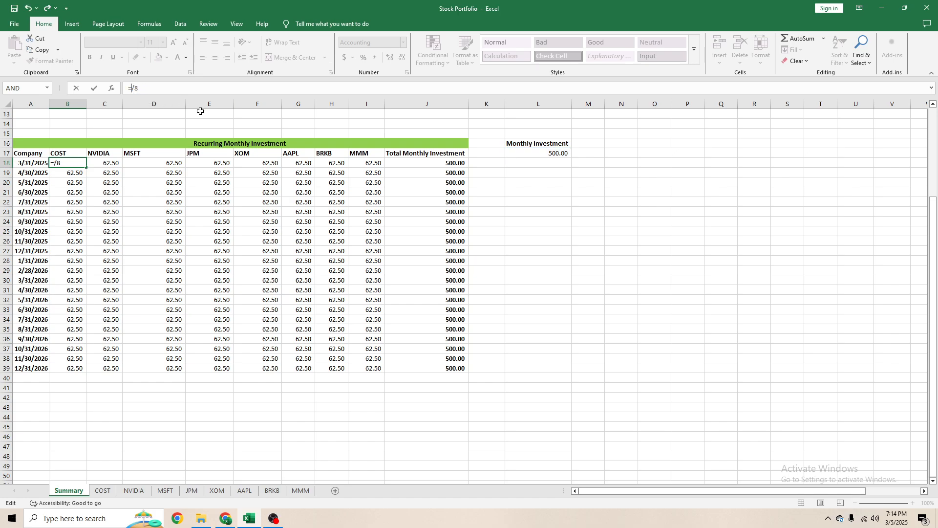
{"action": "left_click", "coordinate": [465, 166]}
{"action": "key", "text": "Return"}
{"action": "key", "text": "Up"}
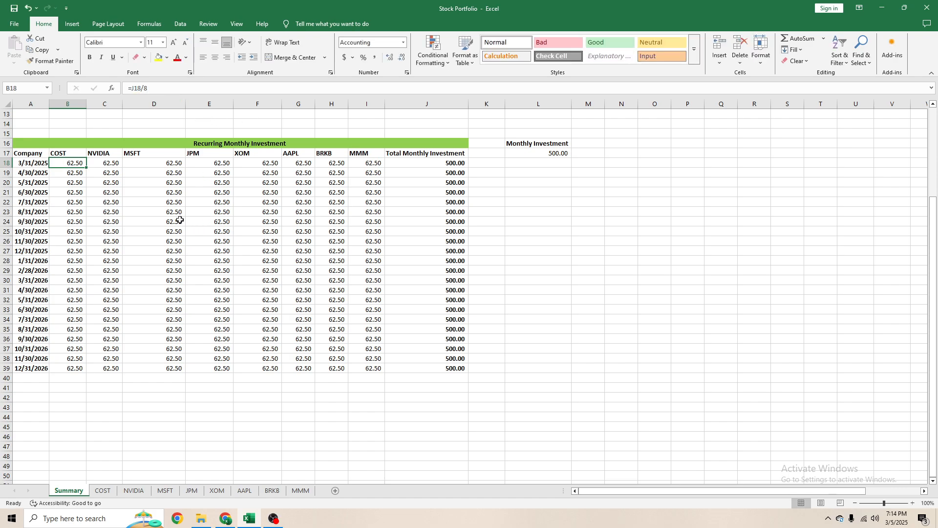
- Make the B18 reference absolute as =$J$18/8 and copy the formula across all companies and dates in B18:I39
{"action": "left_click", "coordinate": [138, 88]}
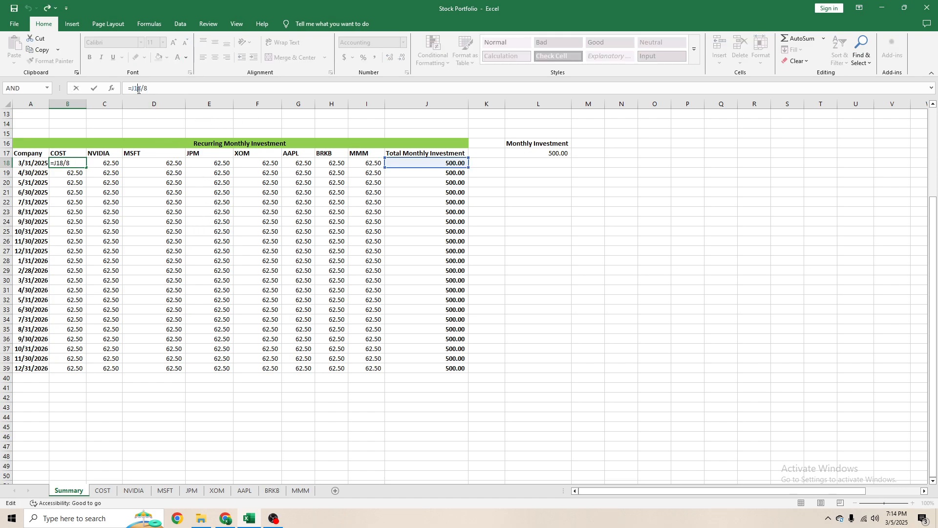
{"action": "key", "text": "F4"}
{"action": "key", "text": "ctrl+Return"}
{"action": "key", "text": "ctrl+c"}
{"action": "key", "text": "ctrl+shift+Right"}
{"action": "key", "text": "shift+Left"}
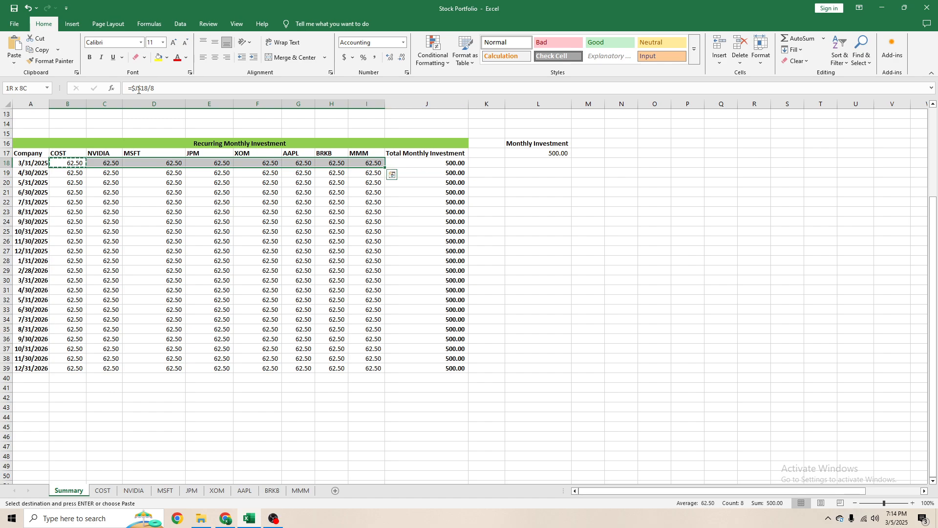
{"action": "key", "text": "ctrl+v"}
{"action": "key", "text": "ctrl+shift+Down"}
{"action": "key", "text": "ctrl+v"}
{"action": "key", "text": "Escape"}
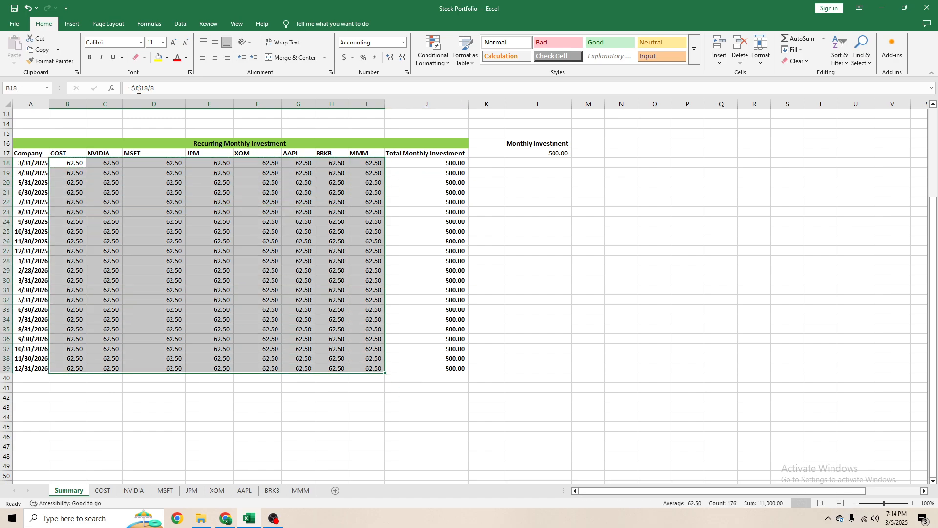
- Test the table by setting the Monthly Investment in L17 to 600 and 700, ending back at 500
{"action": "left_click", "coordinate": [335, 381]}
{"action": "left_click", "coordinate": [299, 349]}
{"action": "left_click", "coordinate": [445, 261]}
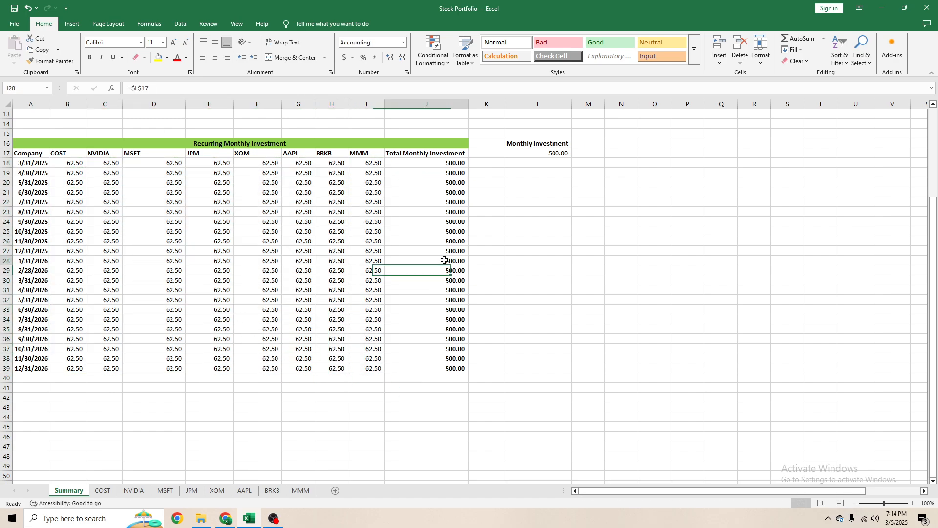
{"action": "left_click", "coordinate": [535, 155]}
{"action": "type", "text": "600"}
{"action": "key", "text": "Return"}
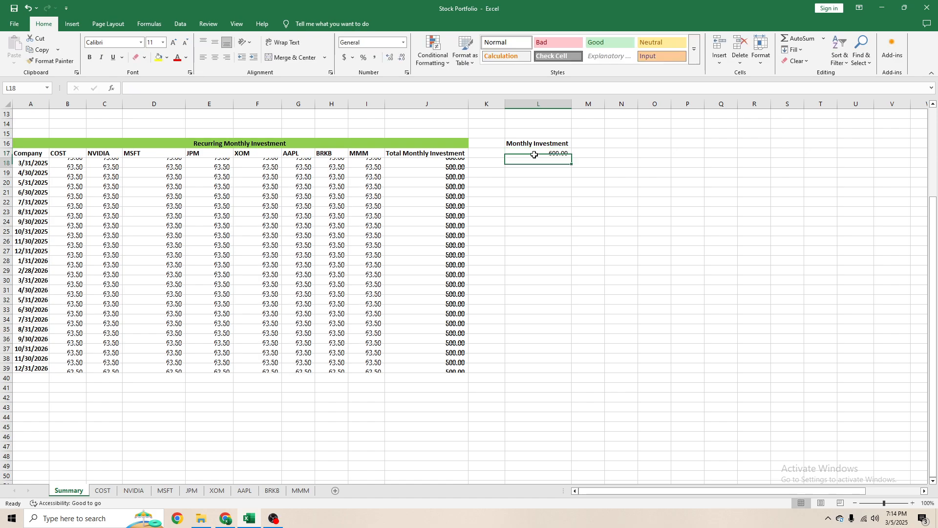
{"action": "left_click", "coordinate": [535, 155]}
{"action": "type", "text": "700"}
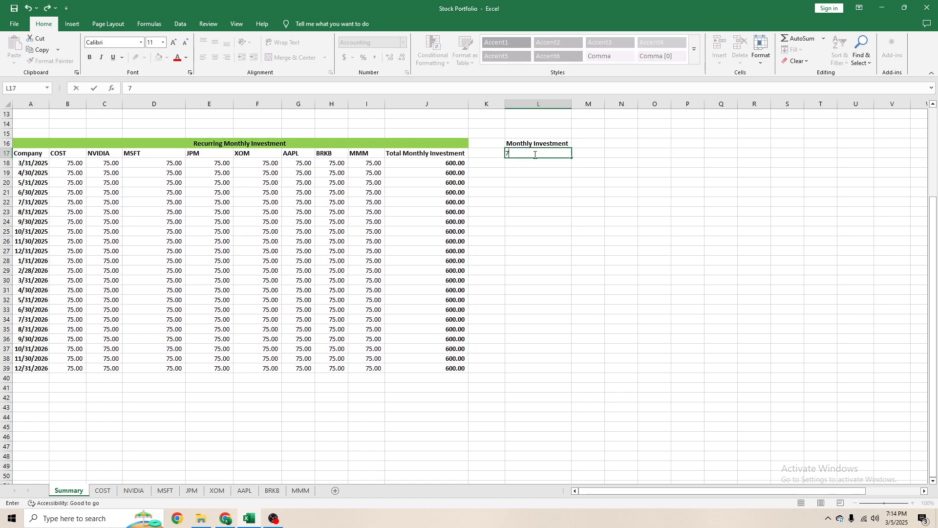
{"action": "key", "text": "Return"}
{"action": "left_click", "coordinate": [535, 154]}
{"action": "type", "text": "500"}
{"action": "key", "text": "Return"}
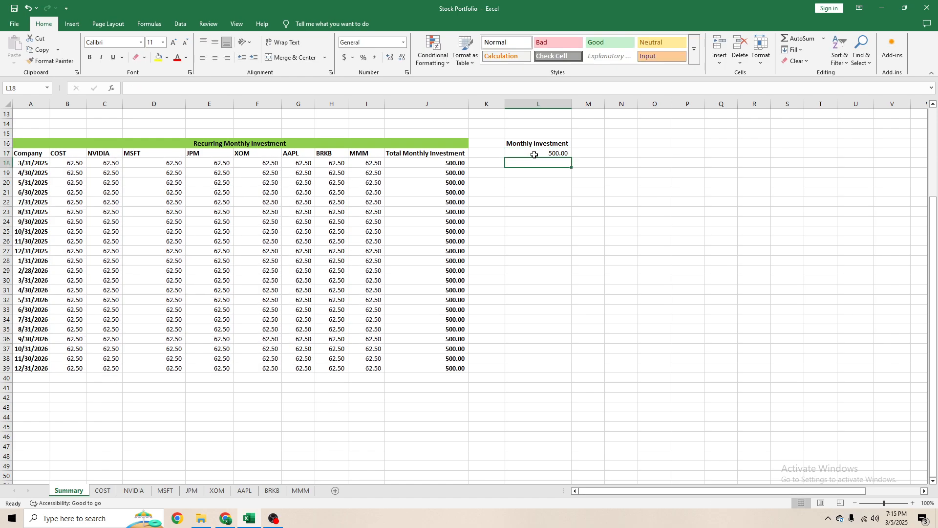
- On the COST sheet, remove the broken Summary reference from the 3/31/2025 share formula in E24
{"action": "scroll", "coordinate": [306, 240], "scroll_direction": "up", "scroll_amount": 4}
{"action": "scroll", "coordinate": [225, 351], "scroll_direction": "down", "scroll_amount": 4}
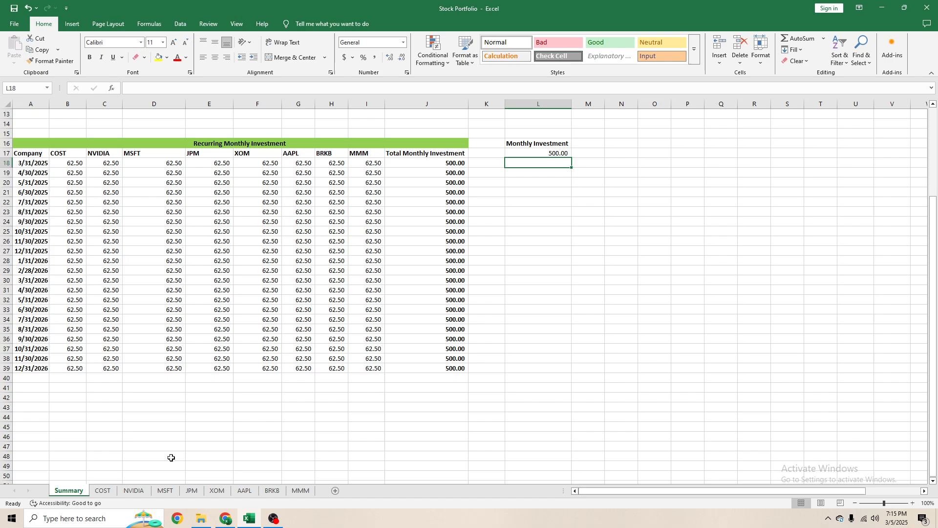
{"action": "left_click", "coordinate": [102, 490]}
{"action": "scroll", "coordinate": [182, 210], "scroll_direction": "up", "scroll_amount": 18}
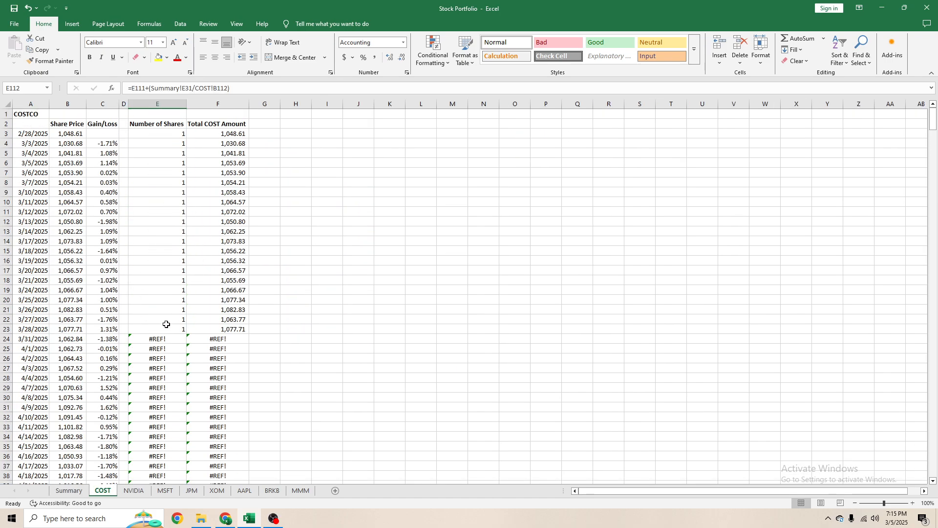
{"action": "left_click", "coordinate": [157, 339]}
{"action": "left_click", "coordinate": [188, 89]}
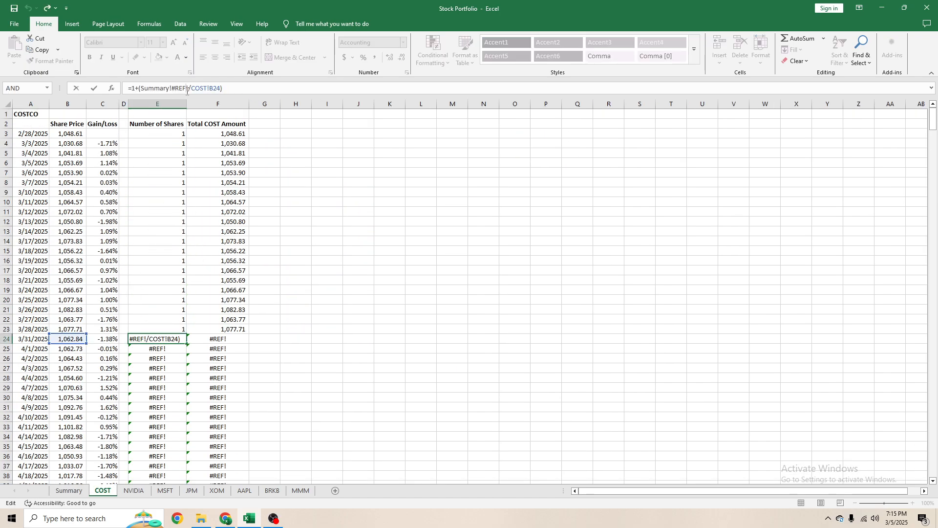
{"action": "key", "text": "BackSpace"}
{"action": "key", "text": "BackSpace"}
{"action": "key", "text": "BackSpace"}
{"action": "key", "text": "BackSpace"}
{"action": "key", "text": "BackSpace"}
{"action": "key", "text": "BackSpace"}
{"action": "key", "text": "BackSpace"}
{"action": "key", "text": "BackSpace"}
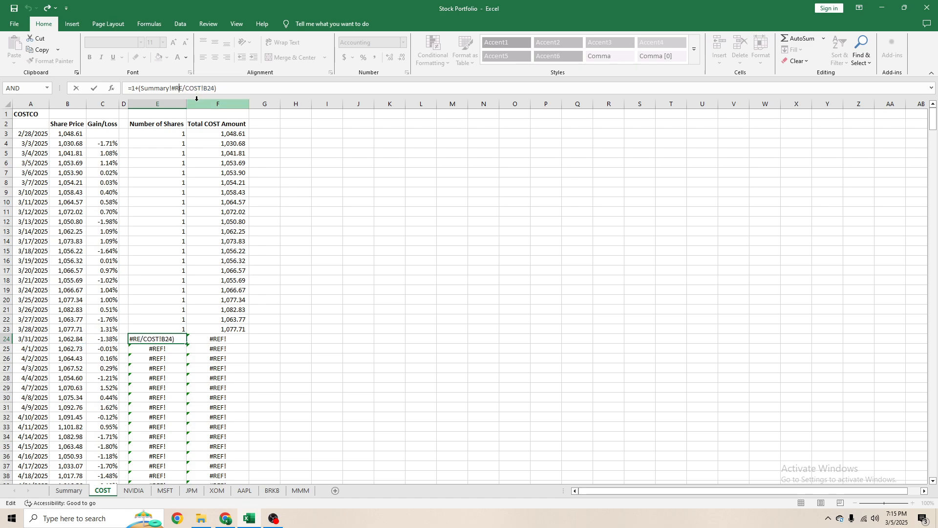
{"action": "key", "text": "BackSpace"}
{"action": "key", "text": "BackSpace"}
{"action": "key", "text": "BackSpace"}
{"action": "key", "text": "BackSpace"}
{"action": "key", "text": "BackSpace"}
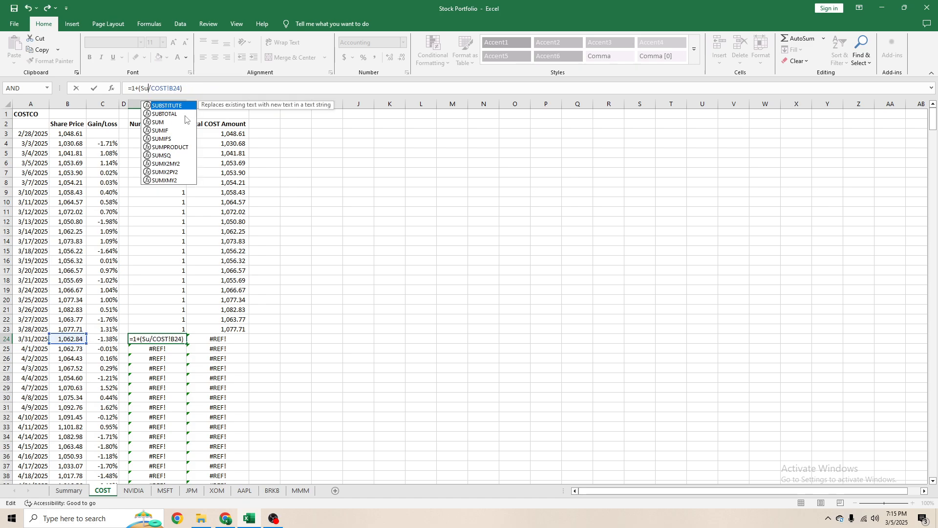
- Link the E24 formula to the COST allocation in Summary B18, making it =1+(Summary!B18/COST!B24)
{"action": "left_click", "coordinate": [68, 483]}
{"action": "left_click", "coordinate": [71, 490]}
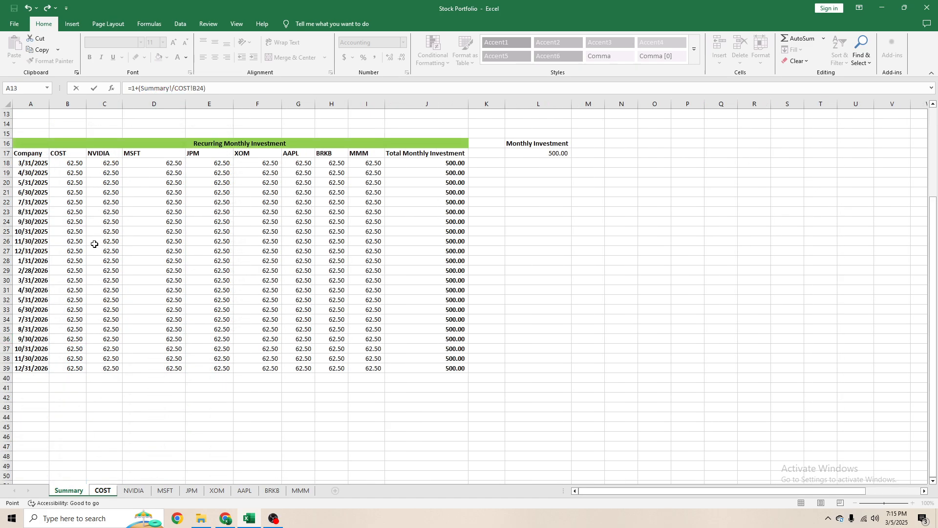
{"action": "scroll", "coordinate": [68, 233], "scroll_direction": "up", "scroll_amount": 4}
{"action": "left_click", "coordinate": [56, 279]}
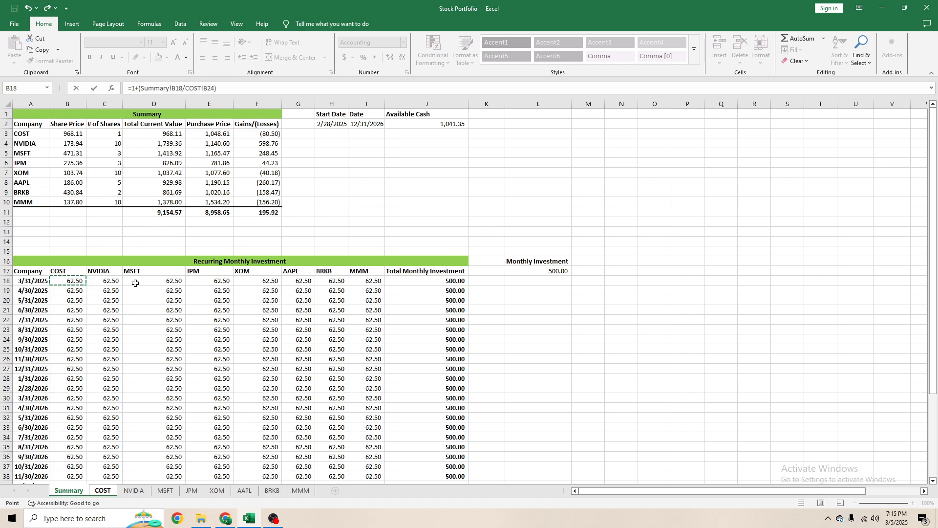
{"action": "key", "text": "Return"}
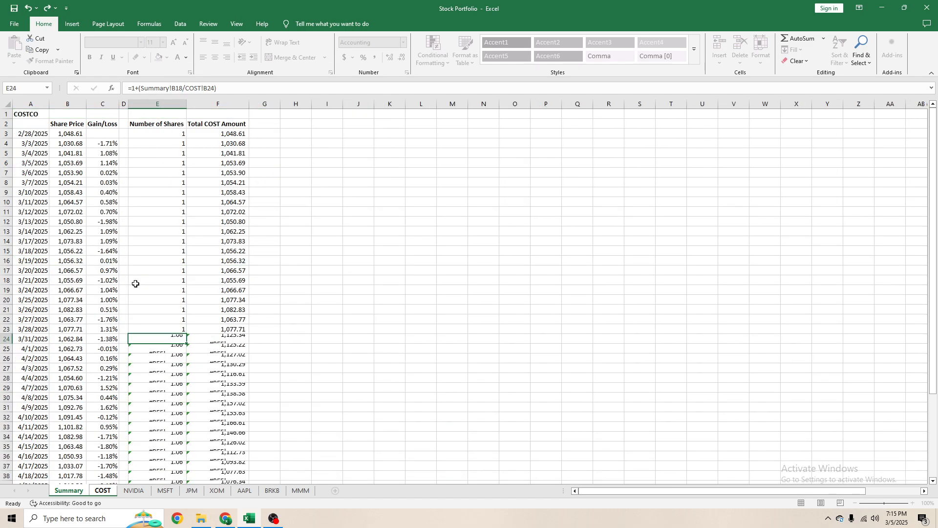
- Copy the E24 share-purchase formula to E46 for the 4/30/2025 month end
{"action": "scroll", "coordinate": [195, 322], "scroll_direction": "down", "scroll_amount": 7}
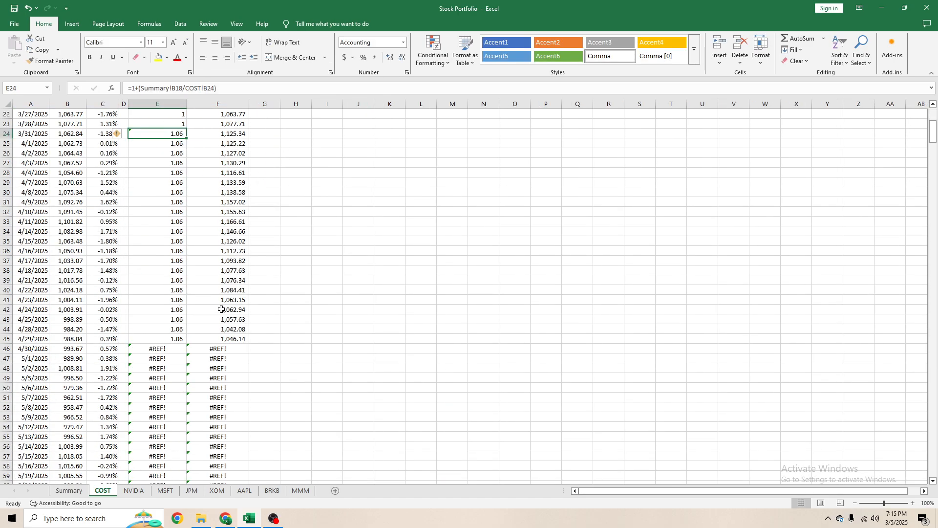
{"action": "key", "text": "ctrl+c"}
{"action": "left_click", "coordinate": [180, 349]}
{"action": "key", "text": "ctrl+v"}
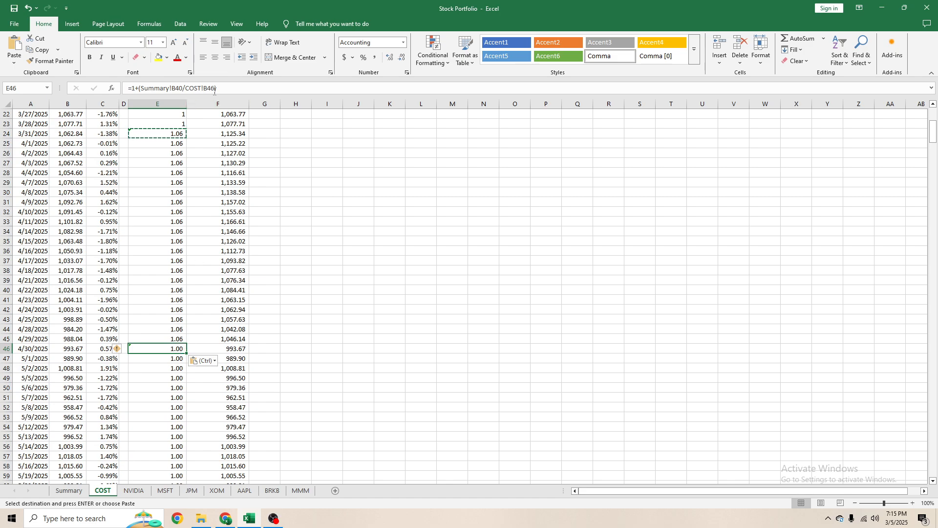
{"action": "left_click", "coordinate": [219, 87]}
{"action": "key", "text": "Escape"}
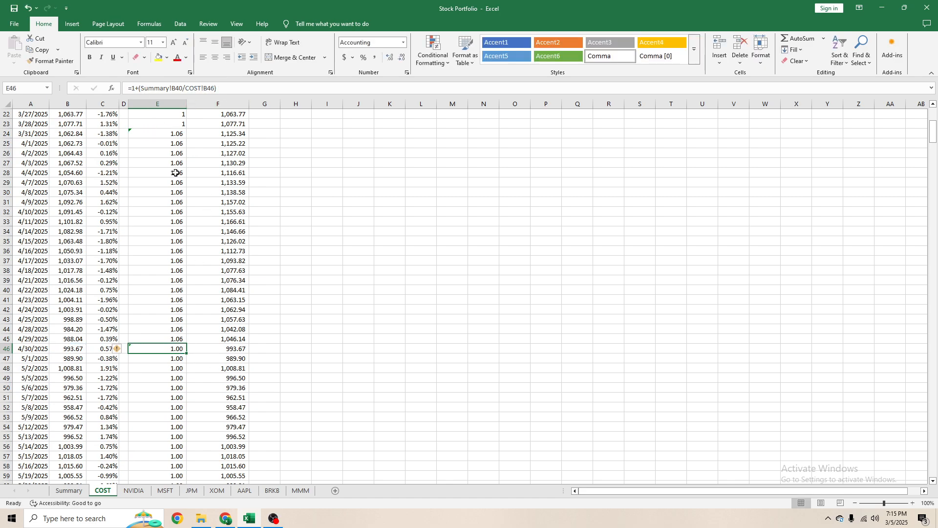
- Replace the fixed 1 in the 3/31/2025 share formula in E24 with the previous day's shares, making it =E23+(Summary!B18/COST!B24)
{"action": "scroll", "coordinate": [177, 302], "scroll_direction": "up", "scroll_amount": 7}
{"action": "left_click", "coordinate": [170, 342]}
{"action": "left_click", "coordinate": [135, 88]}
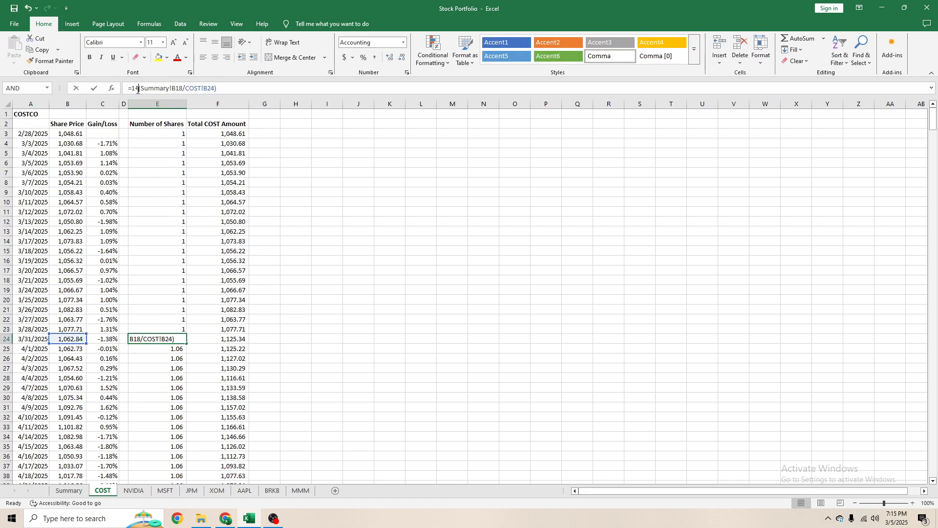
{"action": "key", "text": "BackSpace"}
{"action": "left_click", "coordinate": [175, 327]}
{"action": "key", "text": "Return"}
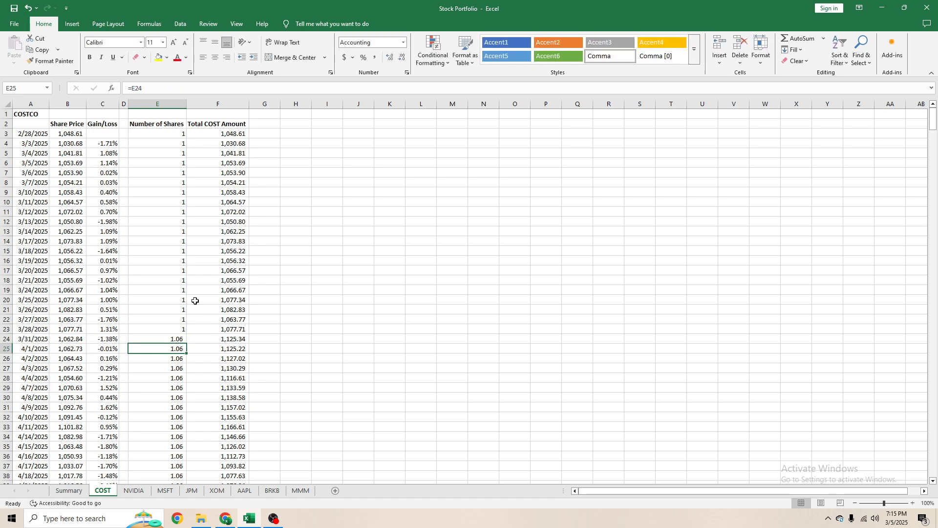
- Copy the revised E24 share-purchase formula to E46 for the 4/30/2025 month end
{"action": "scroll", "coordinate": [176, 303], "scroll_direction": "down", "scroll_amount": 4}
{"action": "left_click", "coordinate": [165, 222]}
{"action": "key", "text": "ctrl+c"}
{"action": "left_click", "coordinate": [181, 438]}
{"action": "key", "text": "Return"}
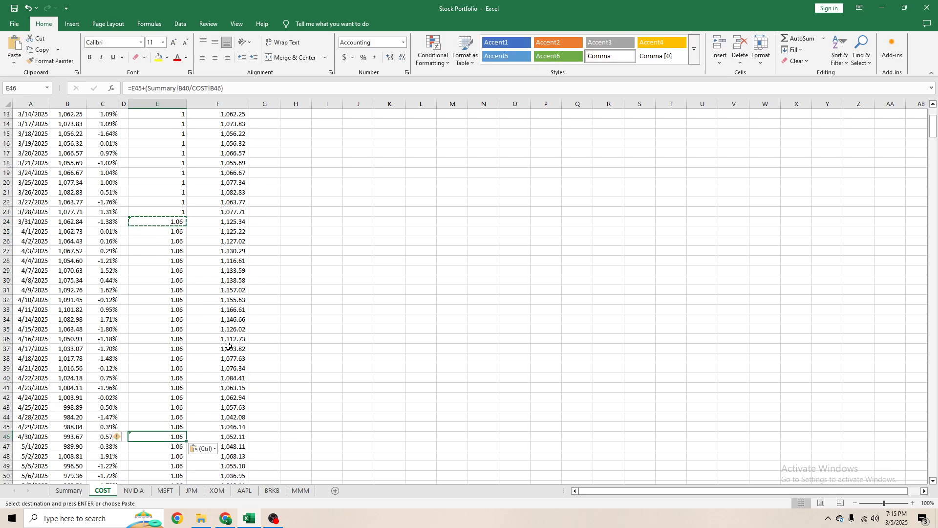
- Check the Summary reference in the E46 formula against the COST column of the Recurring Monthly Investment table
{"action": "scroll", "coordinate": [172, 208], "scroll_direction": "down", "scroll_amount": 8}
{"action": "left_click", "coordinate": [176, 88]}
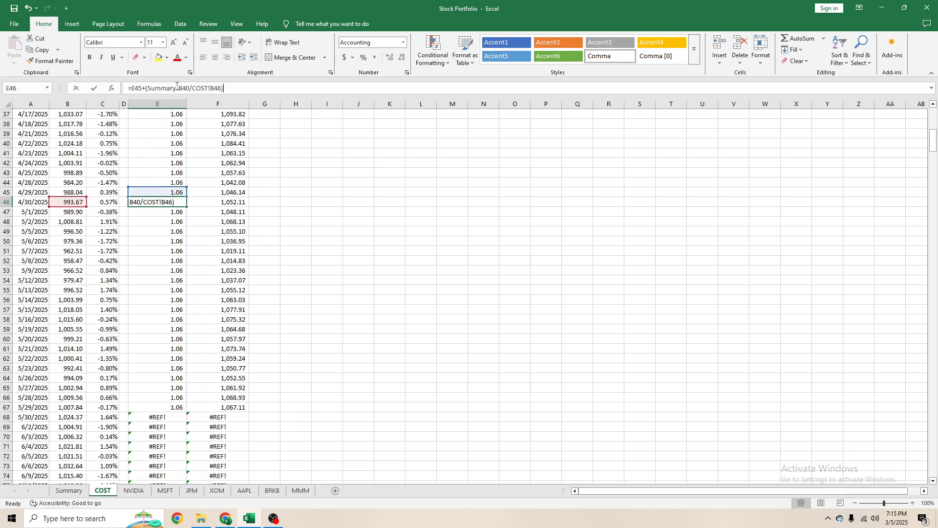
{"action": "left_click", "coordinate": [189, 88]}
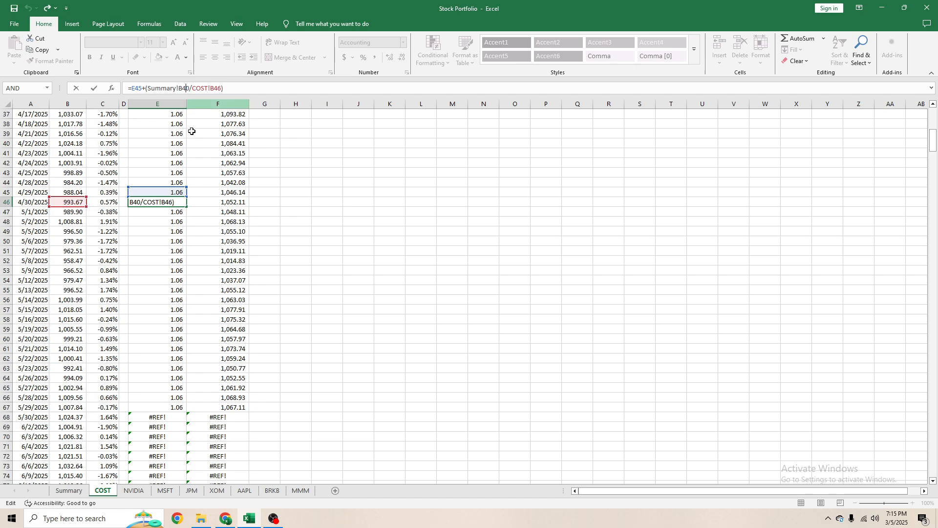
{"action": "left_click", "coordinate": [76, 494]}
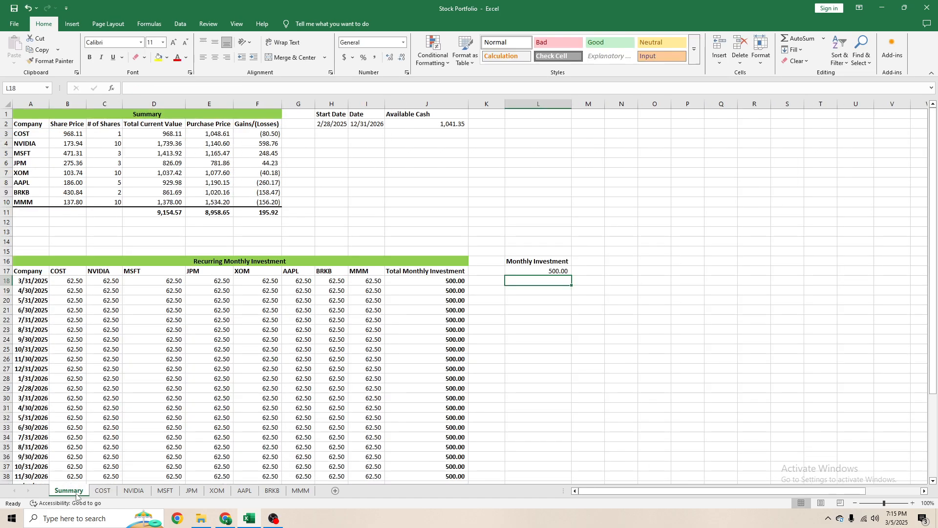
{"action": "left_click", "coordinate": [70, 281]}
{"action": "scroll", "coordinate": [81, 298], "scroll_direction": "down", "scroll_amount": 6}
{"action": "scroll", "coordinate": [84, 301], "scroll_direction": "up", "scroll_amount": 6}
{"action": "left_click", "coordinate": [100, 499]}
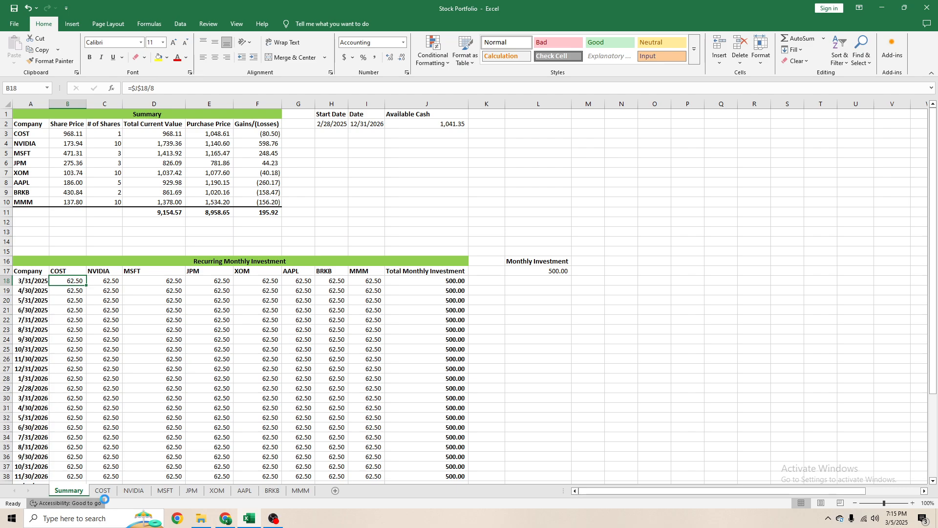
{"action": "left_click", "coordinate": [106, 495]}
{"action": "left_click", "coordinate": [927, 111]}
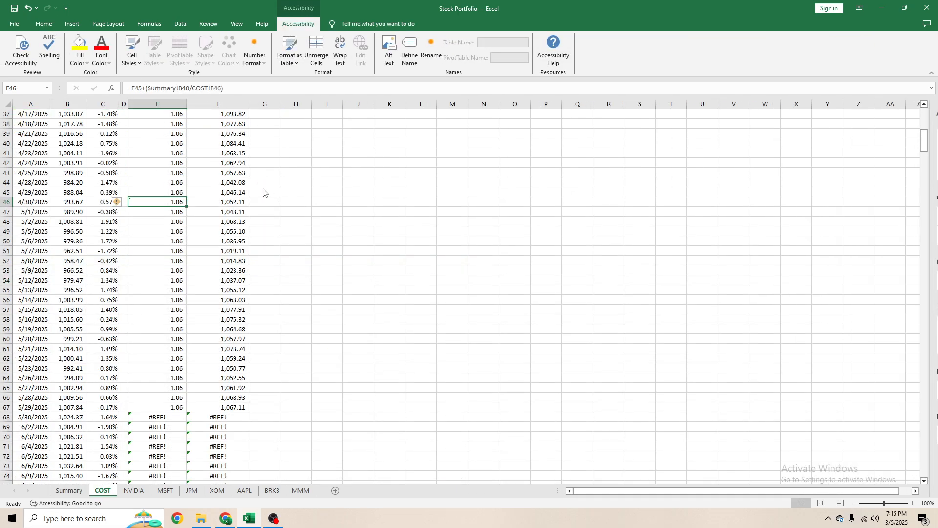
{"action": "scroll", "coordinate": [180, 227], "scroll_direction": "up", "scroll_amount": 12}
{"action": "left_click", "coordinate": [170, 337]}
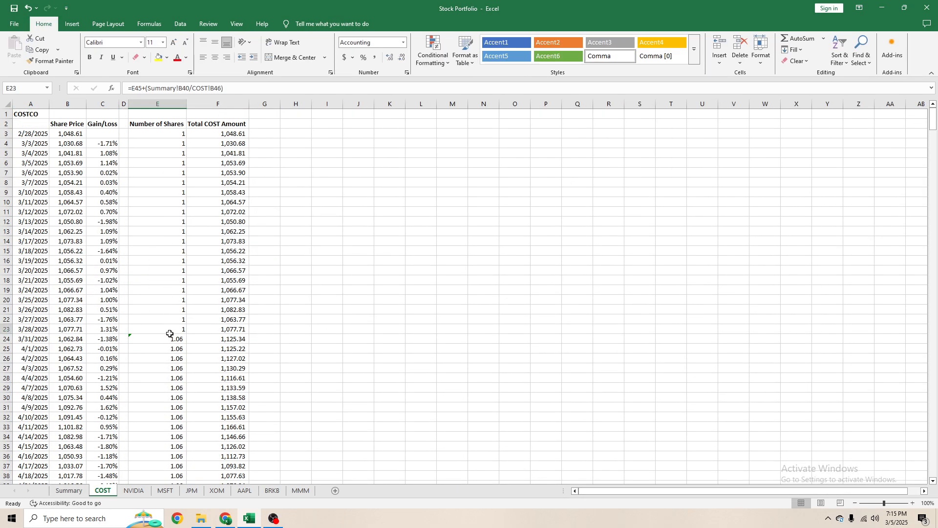
{"action": "left_click", "coordinate": [226, 89]}
{"action": "key", "text": "BackSpace"}
{"action": "key", "text": "BackSpace"}
{"action": "key", "text": "BackSpace"}
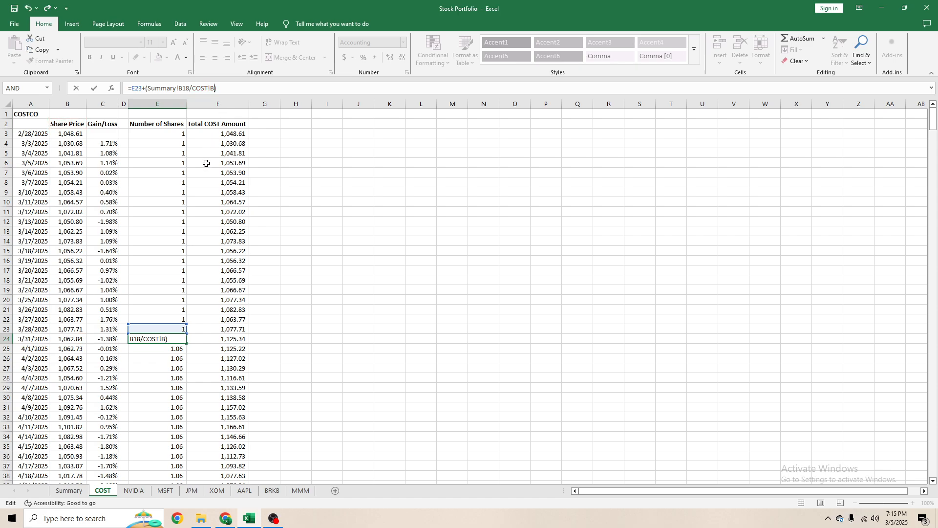
{"action": "key", "text": "BackSpace"}
{"action": "key", "text": "BackSpace"}
{"action": "key", "text": "BackSpace"}
{"action": "key", "text": "BackSpace"}
{"action": "key", "text": "BackSpace"}
{"action": "key", "text": "Escape"}
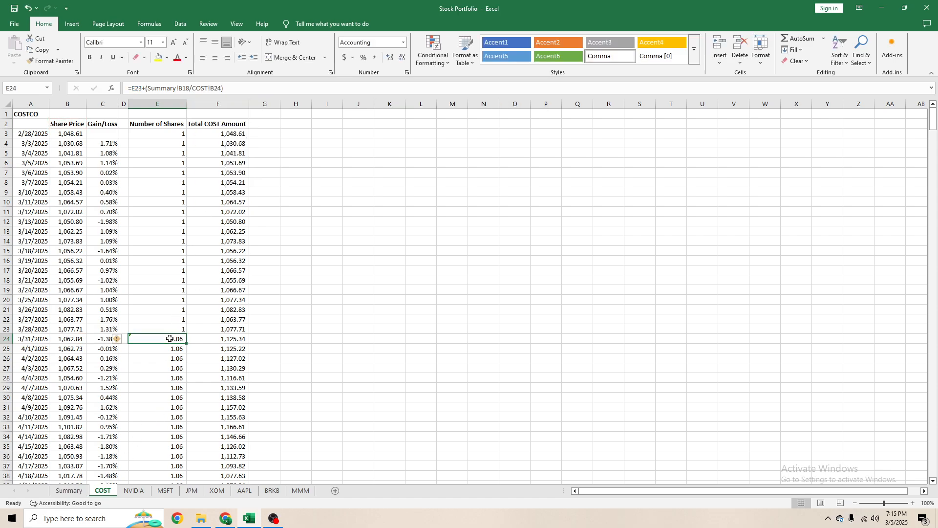
{"action": "double_click", "coordinate": [147, 338]}
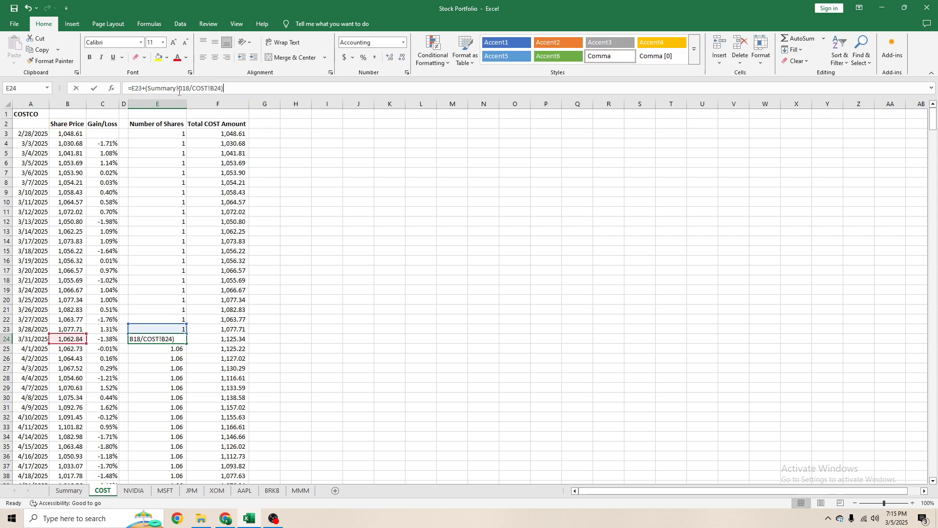
{"action": "left_click", "coordinate": [69, 491]}
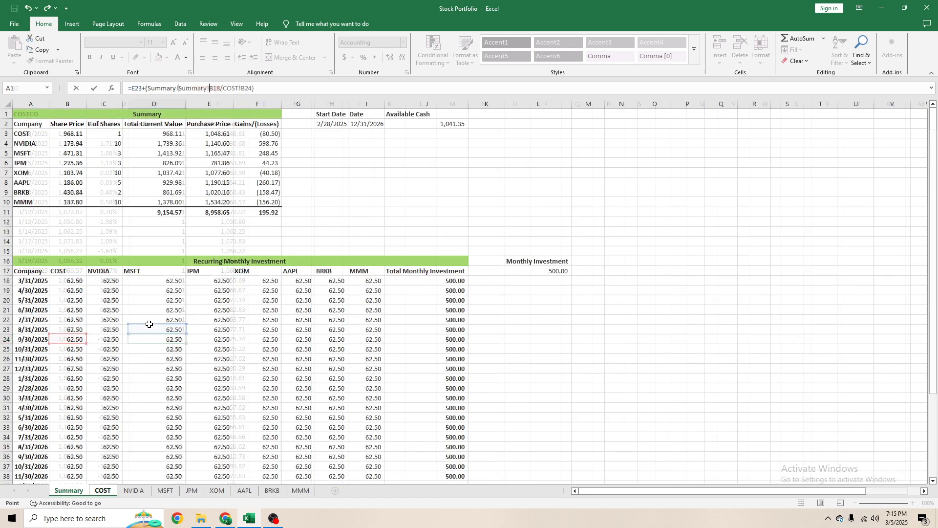
{"action": "left_click", "coordinate": [82, 282]}
{"action": "scroll", "coordinate": [134, 320], "scroll_direction": "down", "scroll_amount": 3}
{"action": "scroll", "coordinate": [125, 308], "scroll_direction": "up", "scroll_amount": 3}
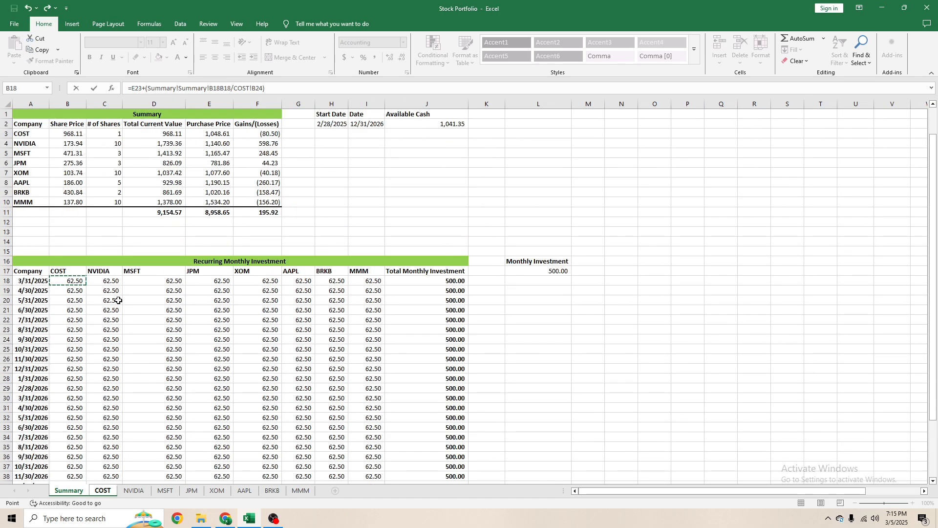
{"action": "key", "text": "Return"}
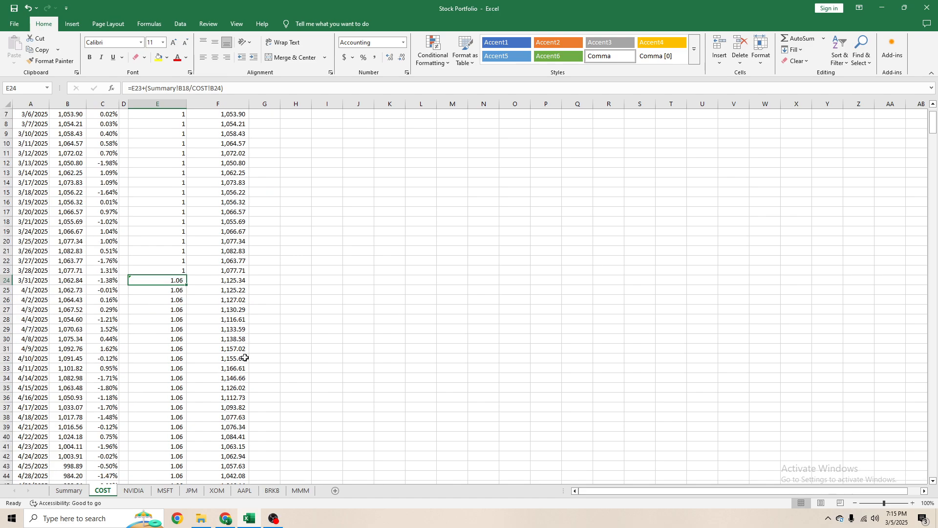
- Compare the Summary rows referenced by the E24 and E46 formulas with the rows of the monthly investment table
{"action": "double_click", "coordinate": [171, 278]}
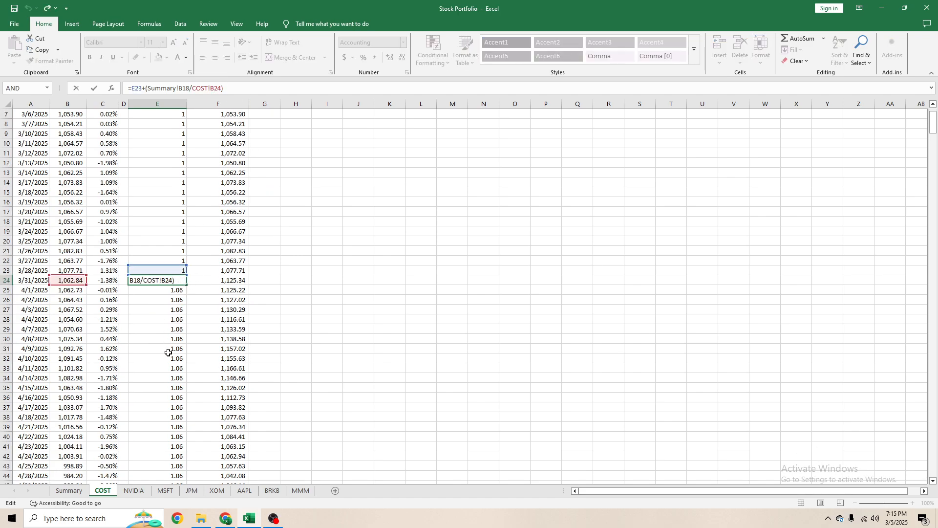
{"action": "scroll", "coordinate": [168, 352], "scroll_direction": "down", "scroll_amount": 6}
{"action": "left_click", "coordinate": [157, 319]}
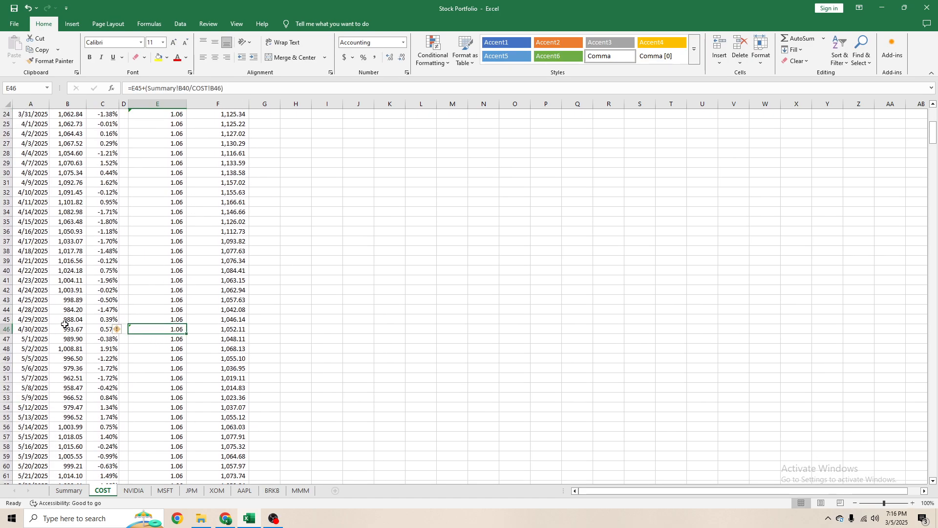
{"action": "left_click", "coordinate": [68, 490]}
{"action": "scroll", "coordinate": [21, 275], "scroll_direction": "down", "scroll_amount": 8}
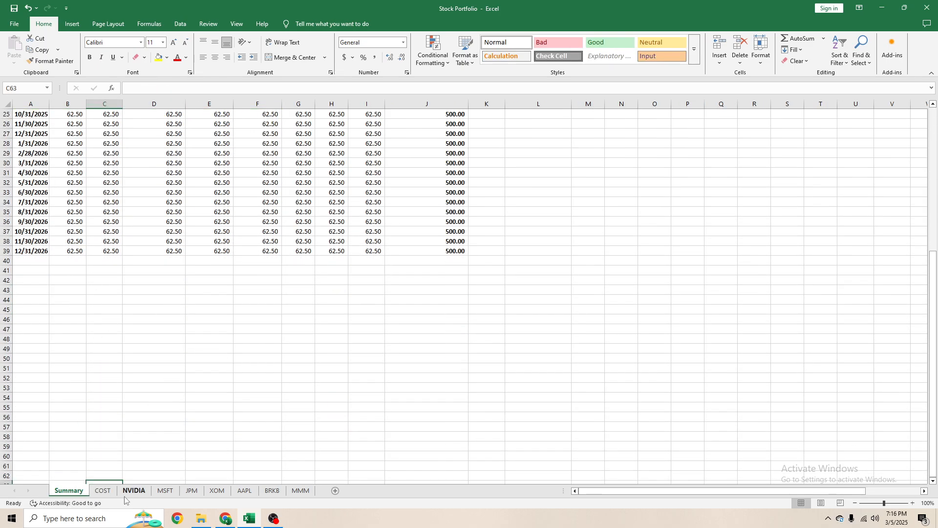
{"action": "left_click", "coordinate": [103, 491]}
- Compare the previous-shares, Summary and share-price references in the month-end formulas in E24 and E46 on the COST sheet
{"action": "left_click", "coordinate": [163, 201]}
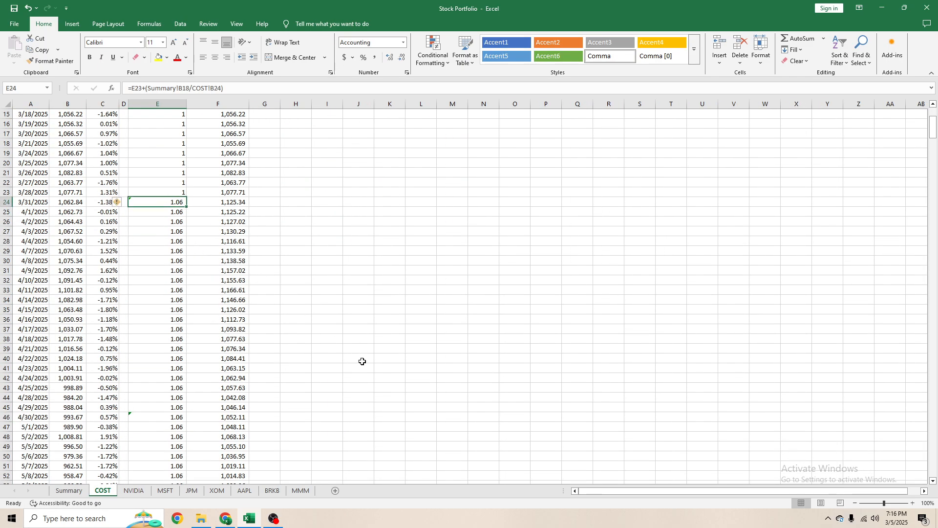
{"action": "scroll", "coordinate": [259, 354], "scroll_direction": "down", "scroll_amount": 4}
{"action": "left_click", "coordinate": [185, 298]}
{"action": "scroll", "coordinate": [248, 317], "scroll_direction": "up", "scroll_amount": 5}
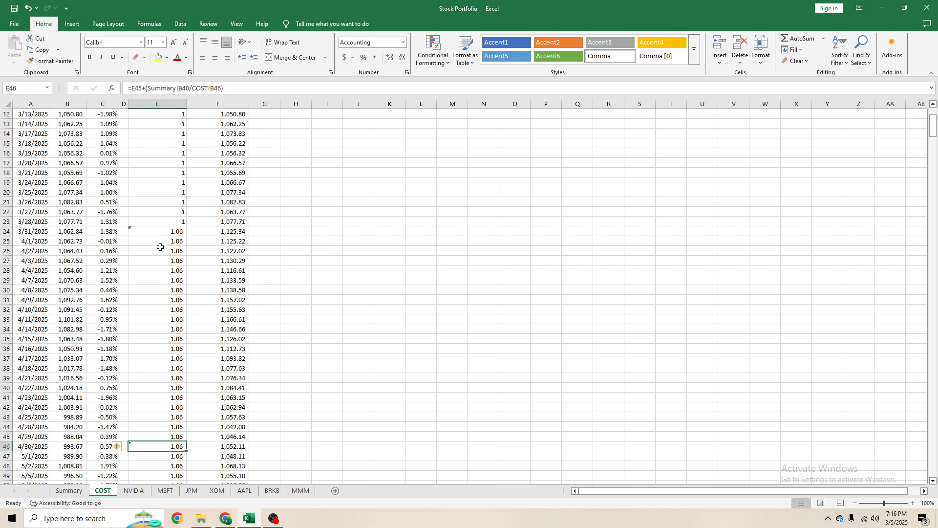
{"action": "left_click", "coordinate": [160, 244]}
{"action": "left_click", "coordinate": [157, 230]}
{"action": "left_click", "coordinate": [221, 86]}
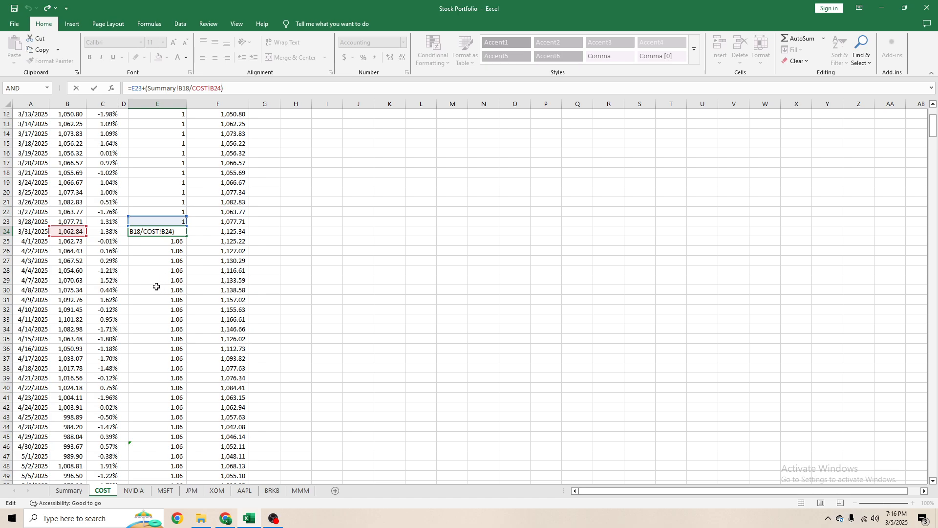
{"action": "left_click", "coordinate": [156, 282]}
{"action": "left_click", "coordinate": [168, 233]}
{"action": "left_click", "coordinate": [241, 88]}
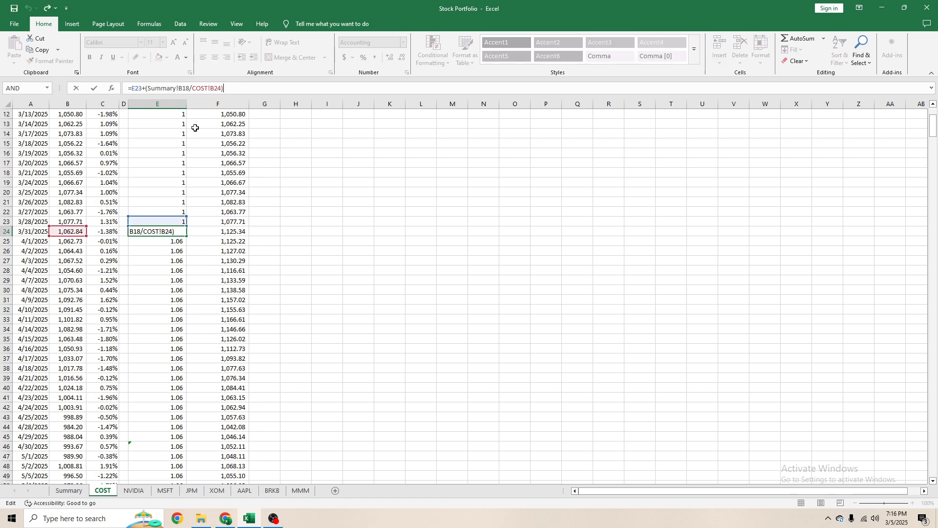
{"action": "left_click", "coordinate": [153, 261]}
{"action": "left_click", "coordinate": [150, 435]}
{"action": "left_click", "coordinate": [150, 445]}
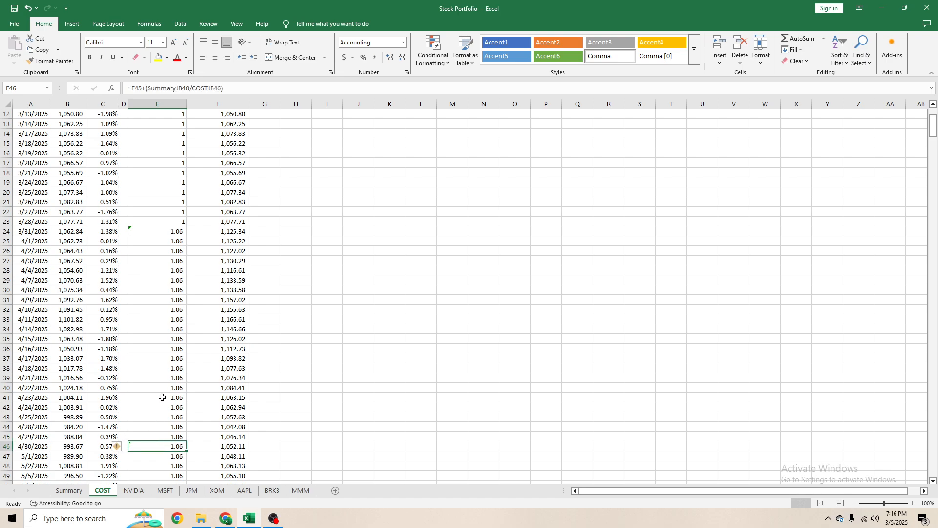
- Point the Summary reference in the 4/30/2025 formula in E46 to B25, making it =E45+(Summary!B25/COST!B46)
{"action": "left_click", "coordinate": [219, 88]}
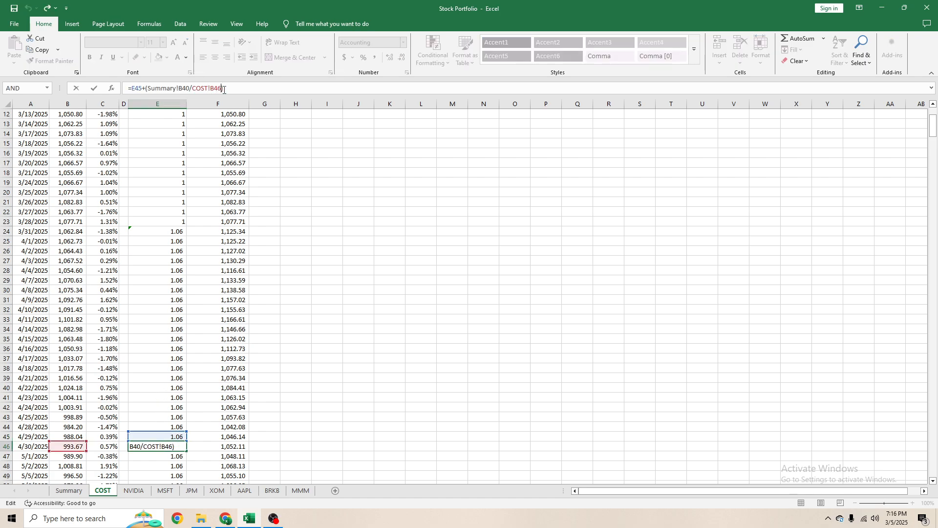
{"action": "key", "text": "BackSpace"}
{"action": "key", "text": "BackSpace"}
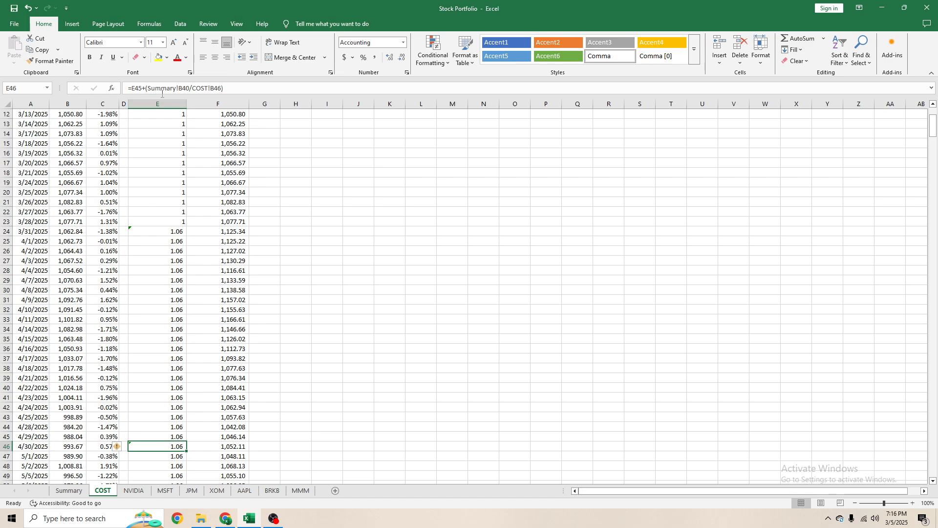
{"action": "type", "text": "46"}
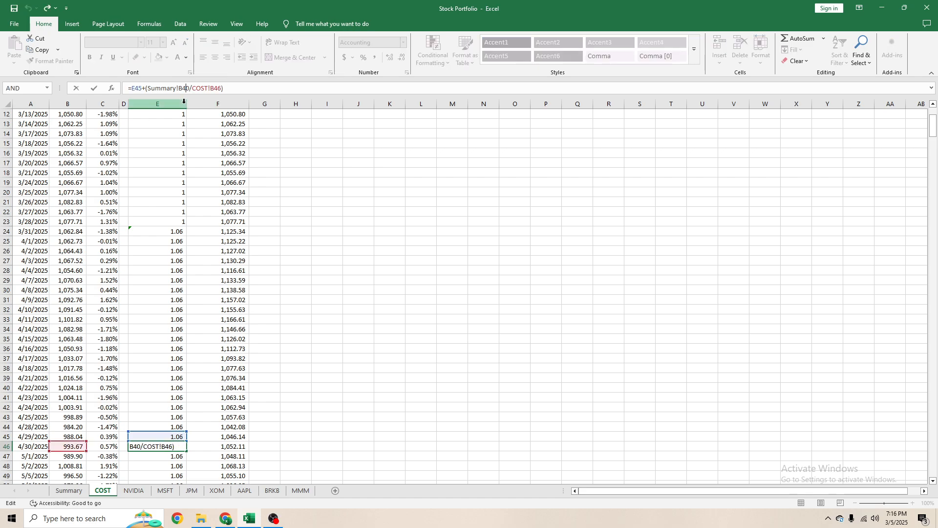
{"action": "key", "text": "BackSpace"}
{"action": "key", "text": "BackSpace"}
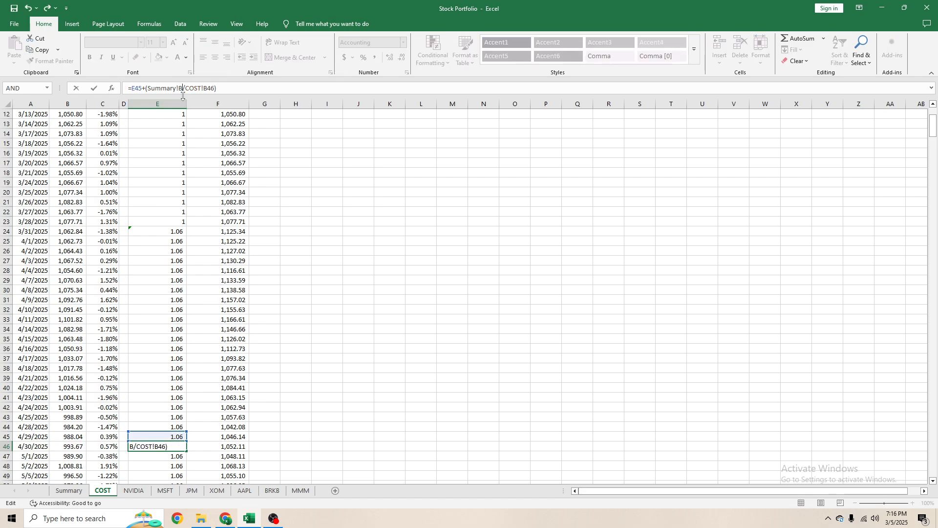
{"action": "type", "text": "25"}
{"action": "key", "text": "ctrl+Return"}
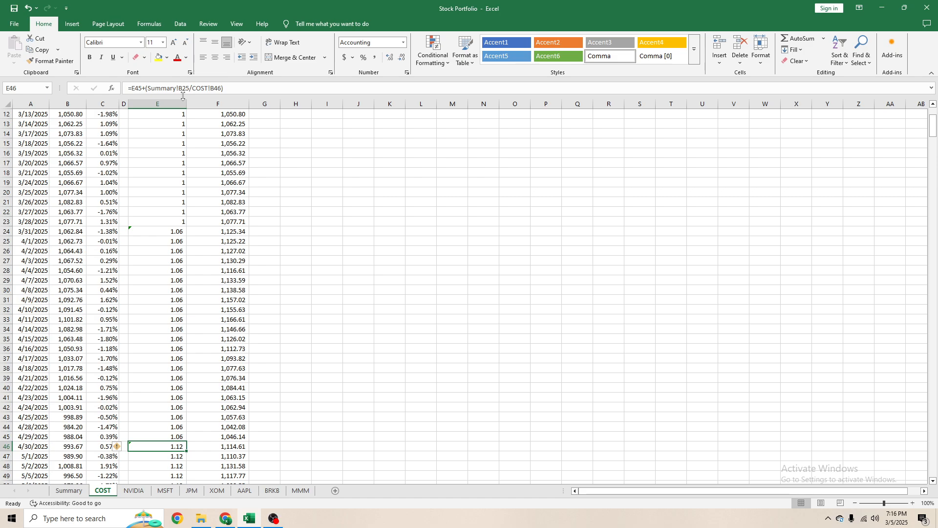
- Replace the broken Summary reference in the 5/30/2025 share formula in E68 with a COST allocation cell in Summary column B
{"action": "scroll", "coordinate": [177, 311], "scroll_direction": "down", "scroll_amount": 9}
{"action": "left_click", "coordinate": [171, 398]}
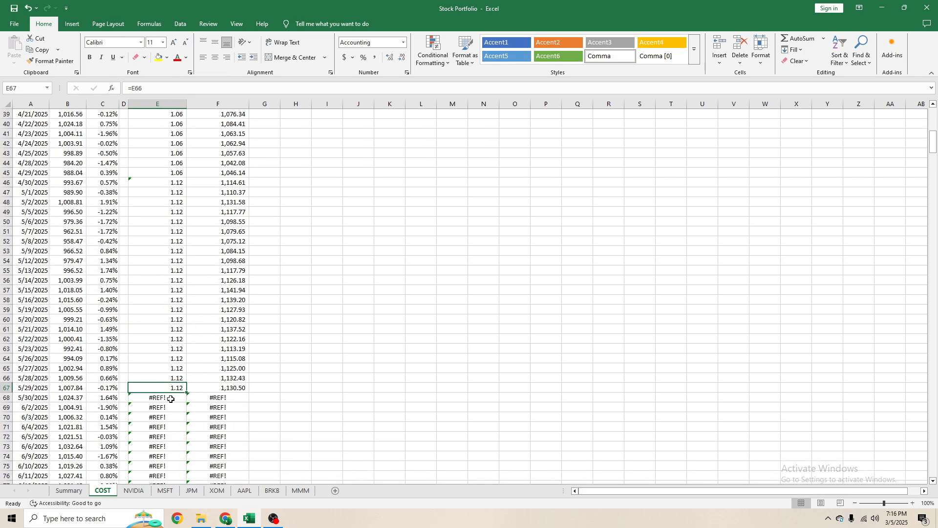
{"action": "left_click", "coordinate": [193, 89]}
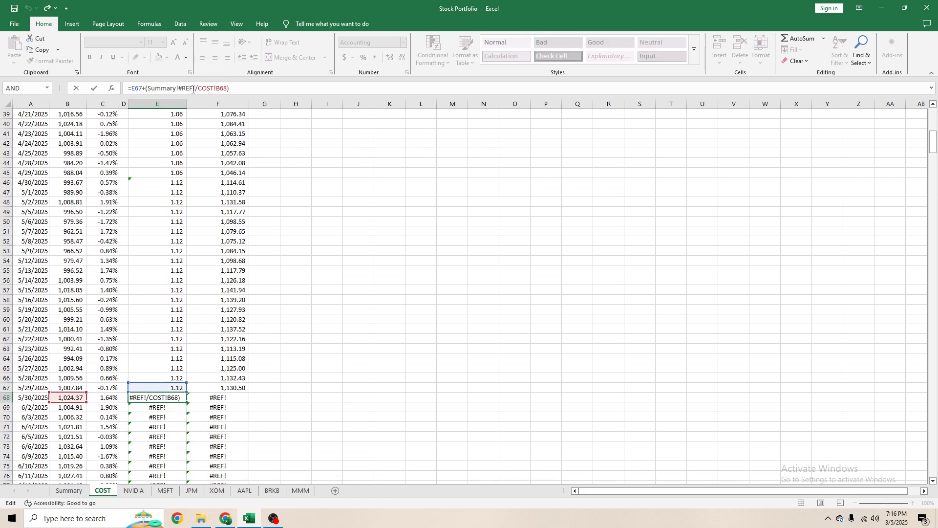
{"action": "key", "text": "BackSpace"}
{"action": "key", "text": "BackSpace"}
{"action": "key", "text": "BackSpace"}
{"action": "key", "text": "BackSpace"}
{"action": "key", "text": "Delete"}
{"action": "type", "text": "B"}
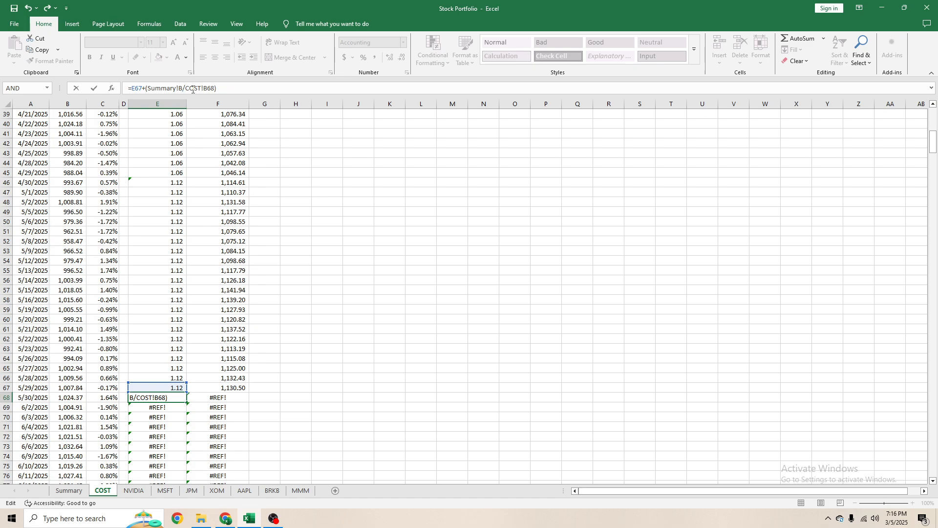
{"action": "key", "text": "Return"}
- Point the broken Summary reference in the 6/30/2025 share formula in E89 to B27, making it =E88+(Summary!B27/COST!B89)
{"action": "scroll", "coordinate": [181, 267], "scroll_direction": "down", "scroll_amount": 8}
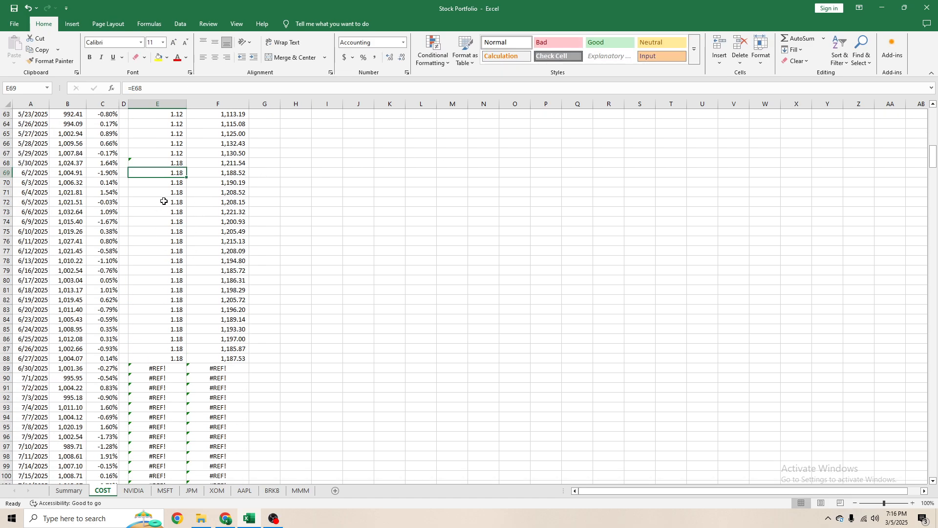
{"action": "left_click", "coordinate": [162, 369]}
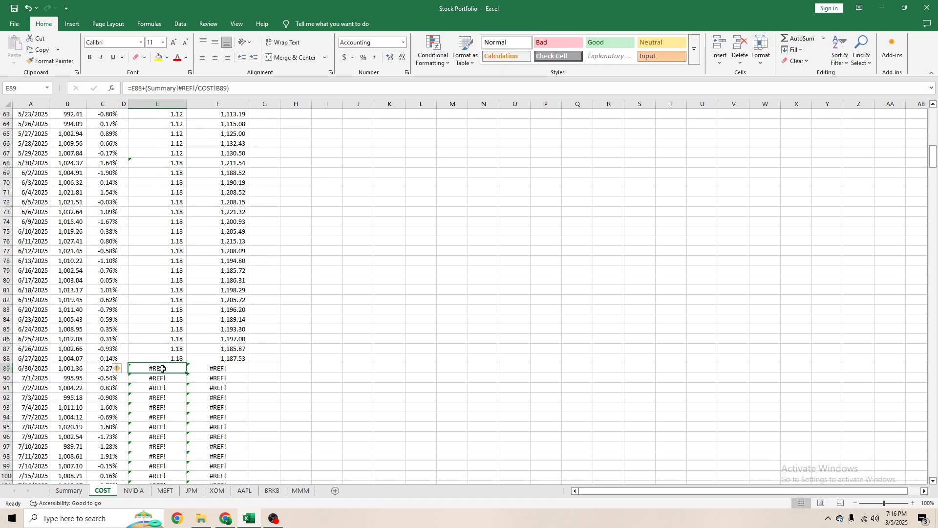
{"action": "left_click", "coordinate": [196, 90]}
{"action": "key", "text": "BackSpace"}
{"action": "key", "text": "BackSpace"}
{"action": "key", "text": "BackSpace"}
{"action": "key", "text": "BackSpace"}
{"action": "key", "text": "BackSpace"}
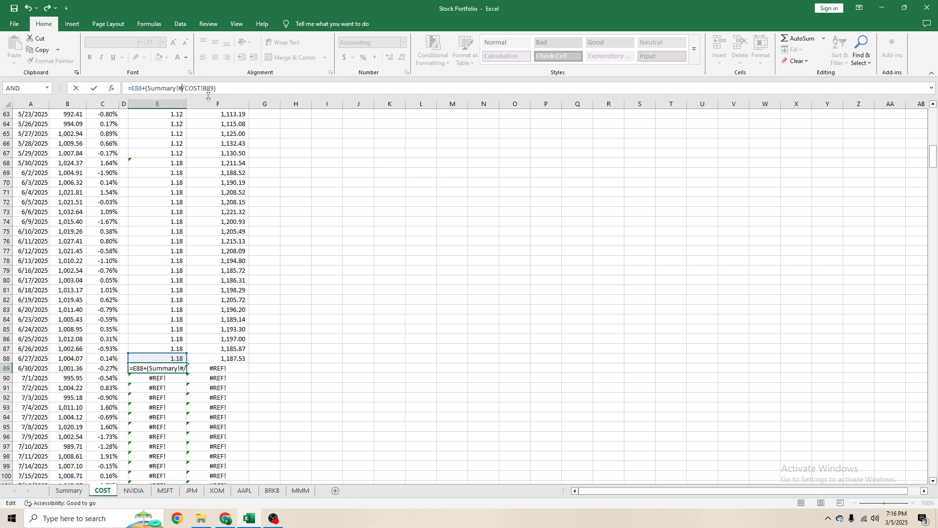
{"action": "type", "text": "276"}
{"action": "key", "text": "BackSpace"}
{"action": "key", "text": "Return"}
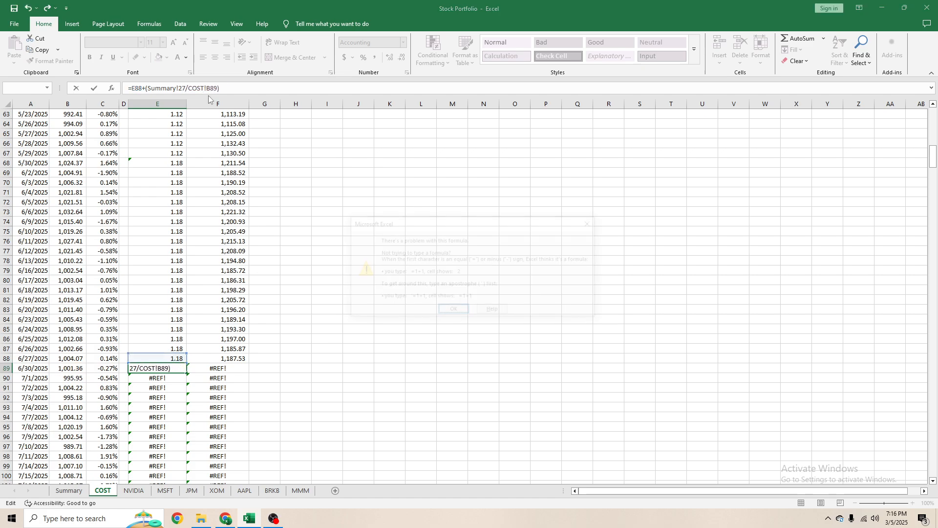
{"action": "key", "text": "Return"}
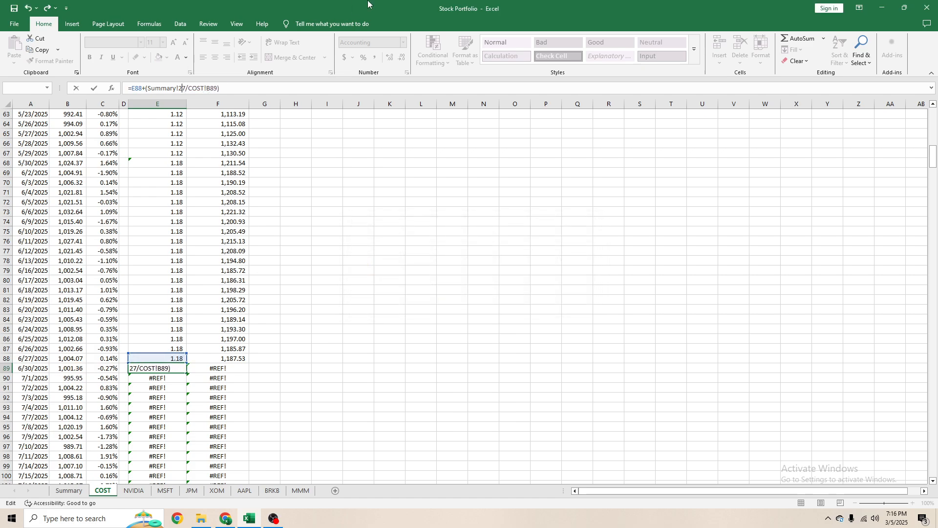
{"action": "type", "text": "B"}
{"action": "key", "text": "Return"}
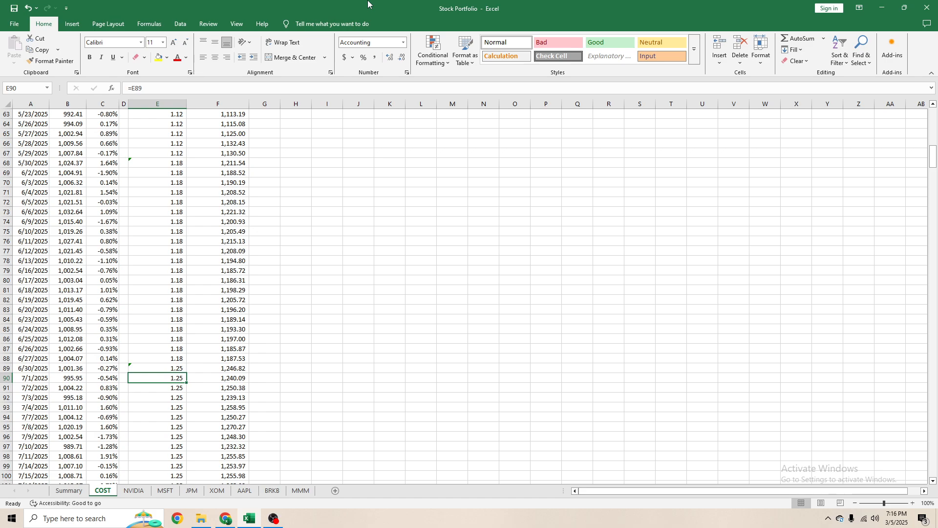
- Change the Summary reference in the 7/31/2025 share formula in E112 to E28, making it =E111+(Summary!E28/COST!B112)
{"action": "key", "text": "Down"}
{"action": "key", "text": "Down"}
{"action": "scroll", "coordinate": [163, 322], "scroll_direction": "down", "scroll_amount": 11}
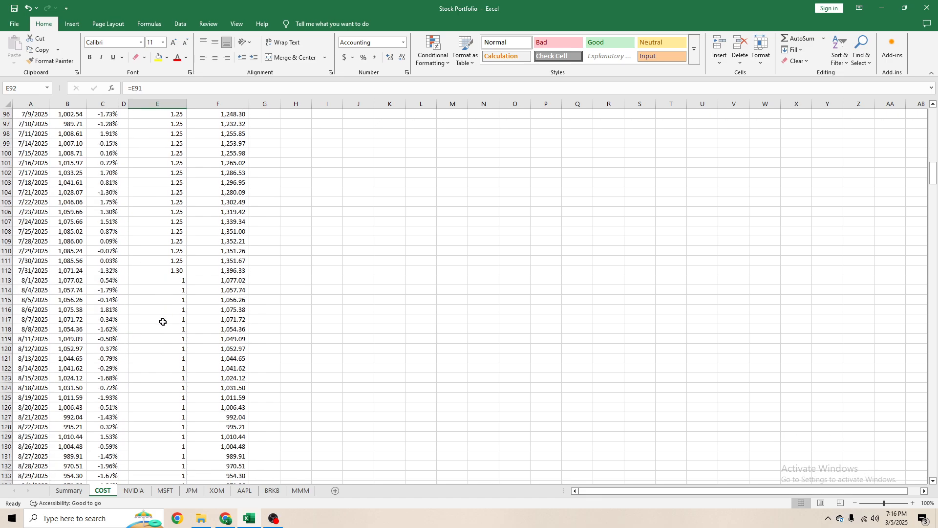
{"action": "left_click", "coordinate": [179, 270]}
{"action": "left_click", "coordinate": [193, 88]}
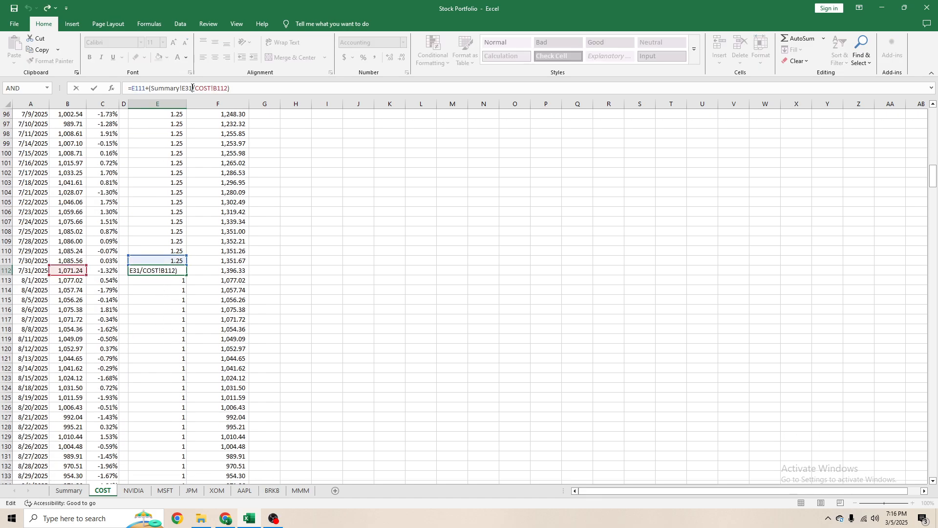
{"action": "key", "text": "BackSpace"}
{"action": "key", "text": "BackSpace"}
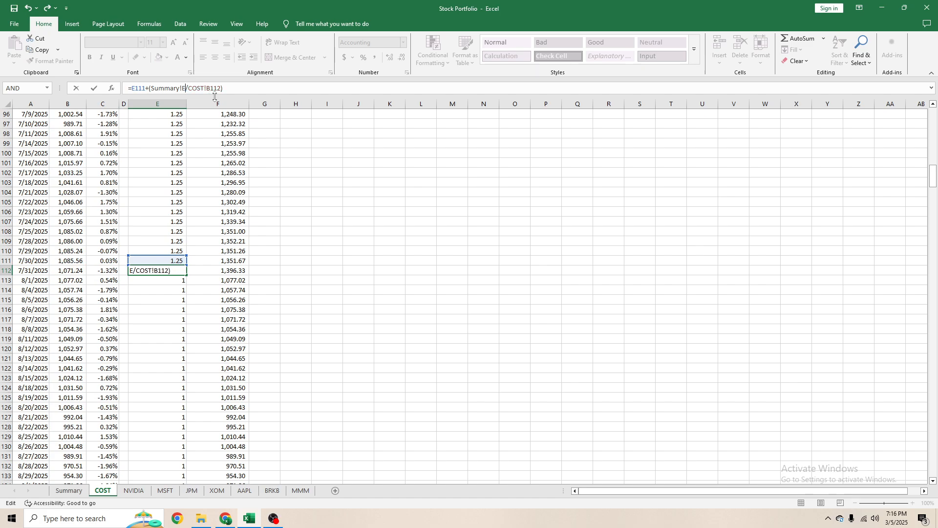
{"action": "type", "text": "10"}
{"action": "key", "text": "Return"}
{"action": "key", "text": "Down"}
{"action": "key", "text": "Up"}
{"action": "key", "text": "Up"}
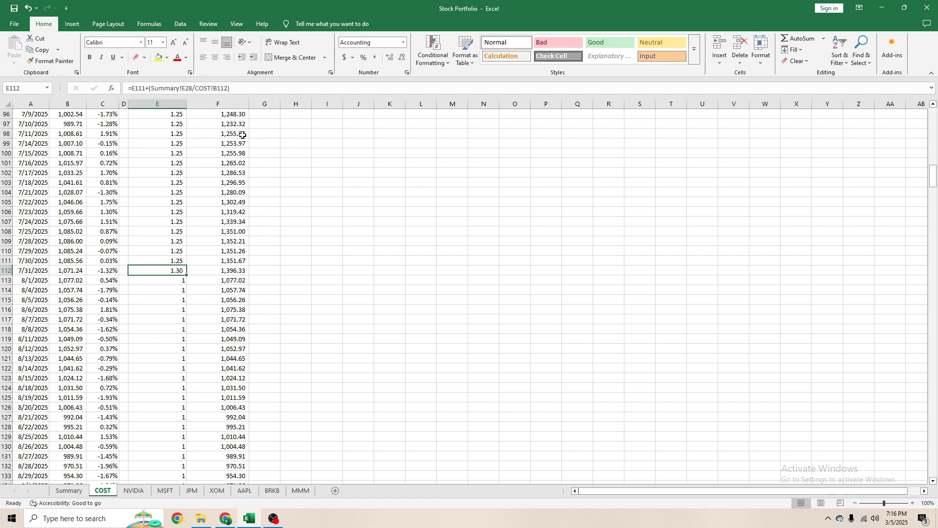
- Copy the previous-day share formula from E111 into E113:E132 to carry the shares through 8/28/2025
{"action": "key", "text": "Down"}
{"action": "key", "text": "Up"}
{"action": "key", "text": "Up"}
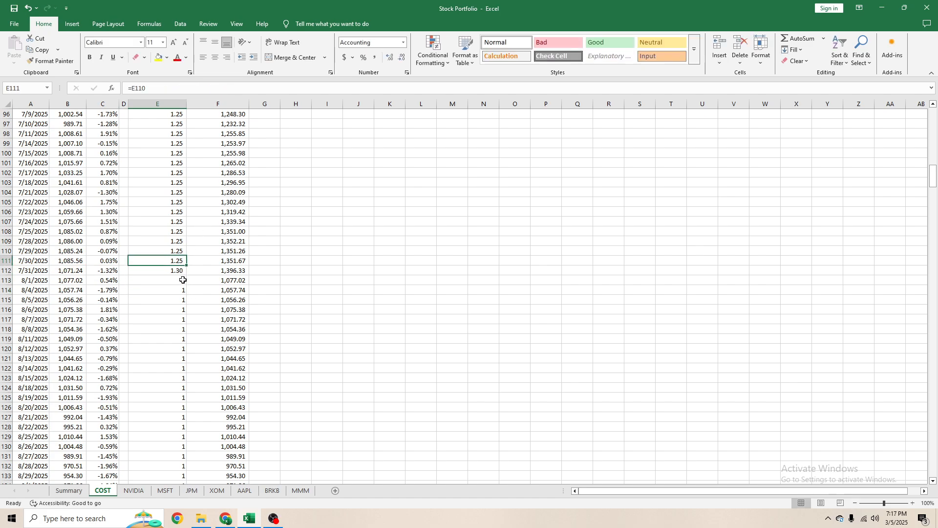
{"action": "key", "text": "ctrl+c"}
{"action": "key", "text": "Down"}
{"action": "key", "text": "Down"}
{"action": "left_click_drag", "start_coordinate": [176, 284], "coordinate": [168, 357]}
{"action": "key", "text": "ctrl+v"}
{"action": "left_click", "coordinate": [168, 357]}
{"action": "key", "text": "Escape"}
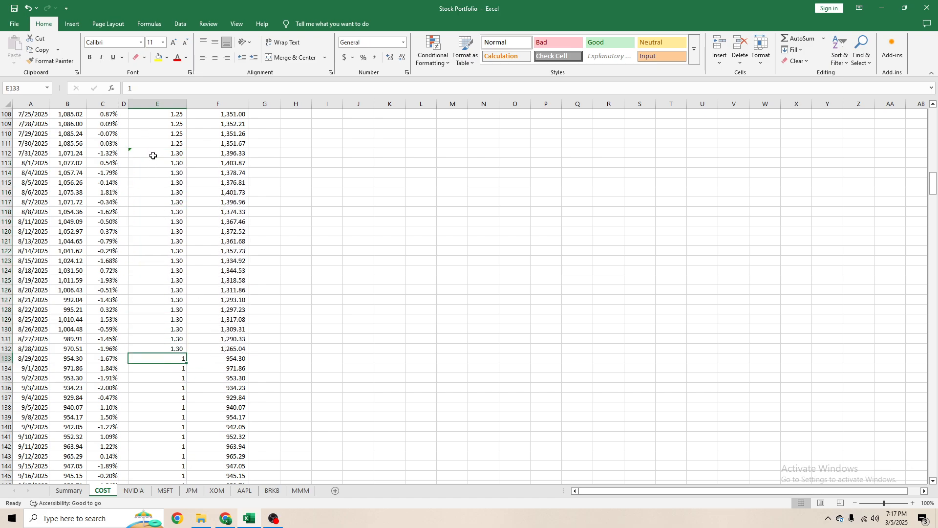
- Copy the 7/31/2025 purchase formula into E133 for 8/29/2025 and set its Summary reference to B29
{"action": "left_click", "coordinate": [153, 156]}
{"action": "key", "text": "ctrl+c"}
{"action": "left_click", "coordinate": [171, 358]}
{"action": "key", "text": "Return"}
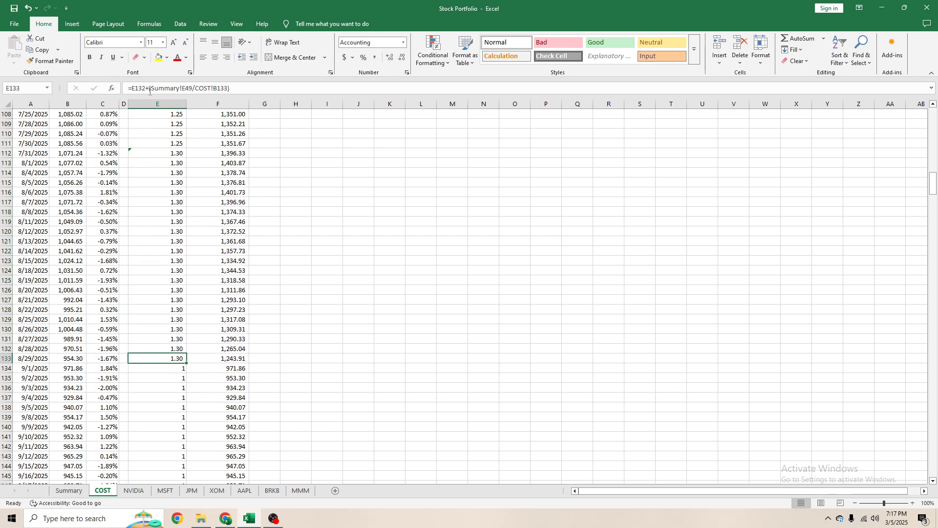
{"action": "left_click", "coordinate": [186, 89]}
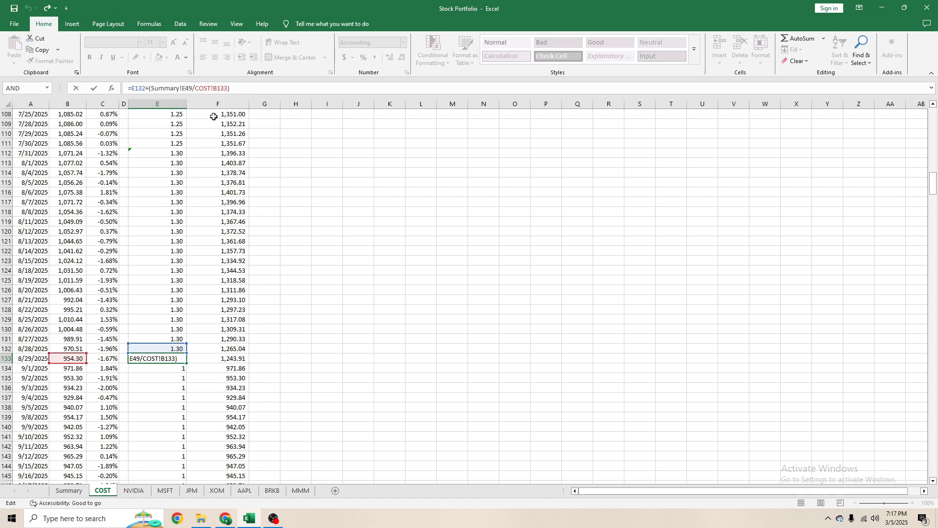
{"action": "key", "text": "BackSpace"}
{"action": "type", "text": "B"}
{"action": "key", "text": "Right"}
{"action": "key", "text": "Return"}
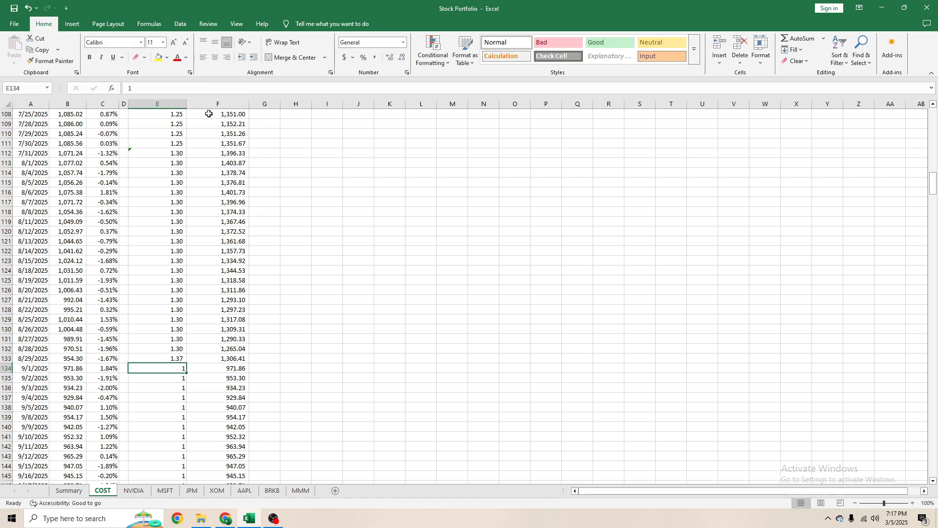
- Check which rows of the Summary sheet's recurring investment table hold the COST allocation for each month
{"action": "left_click", "coordinate": [180, 359]}
{"action": "left_click", "coordinate": [68, 490]}
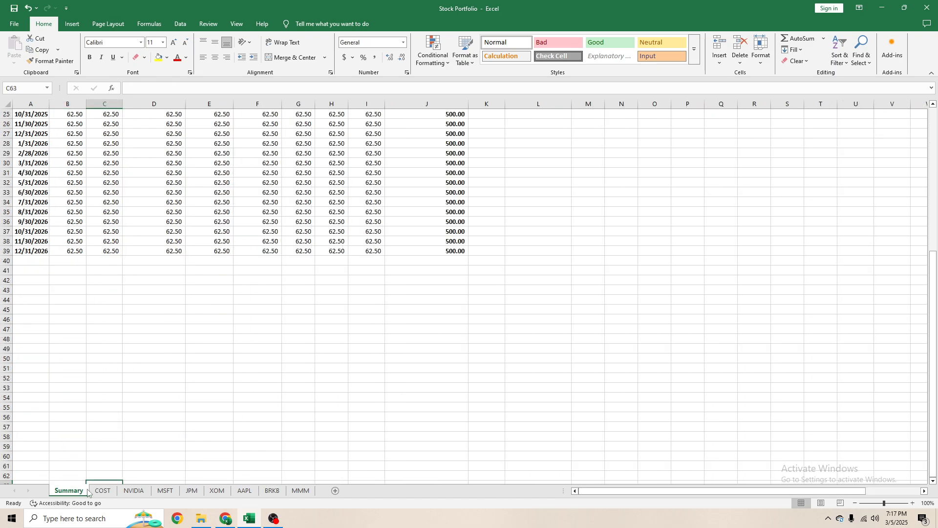
{"action": "left_click", "coordinate": [142, 296]}
{"action": "scroll", "coordinate": [109, 332], "scroll_direction": "up", "scroll_amount": 7}
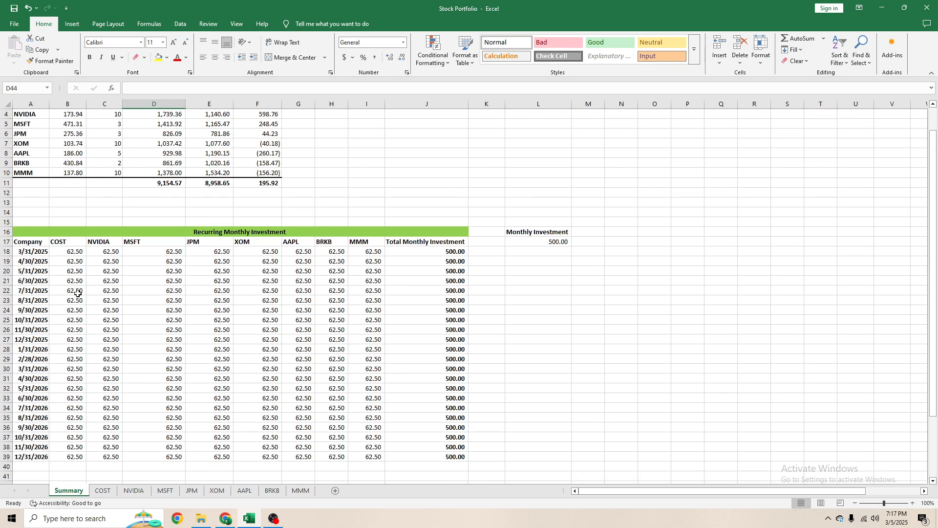
{"action": "left_click_drag", "start_coordinate": [75, 252], "coordinate": [61, 342]}
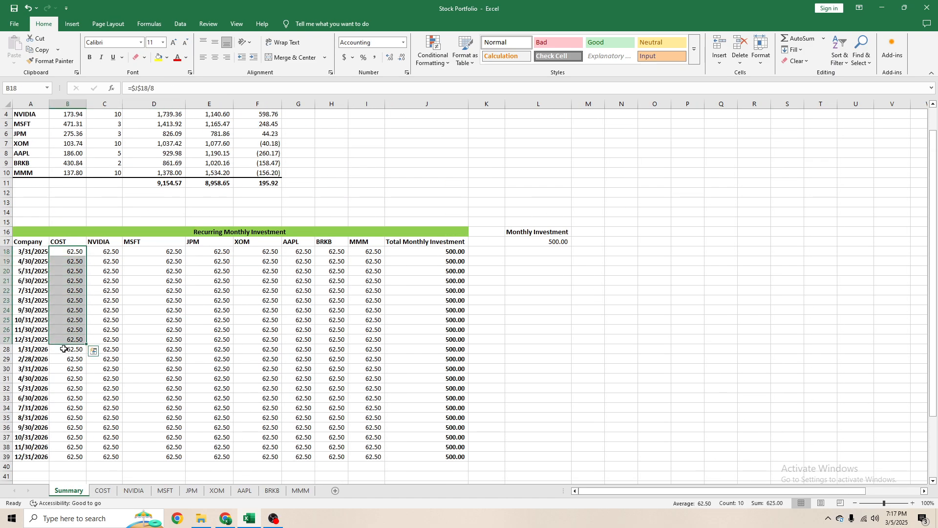
{"action": "left_click", "coordinate": [64, 360]}
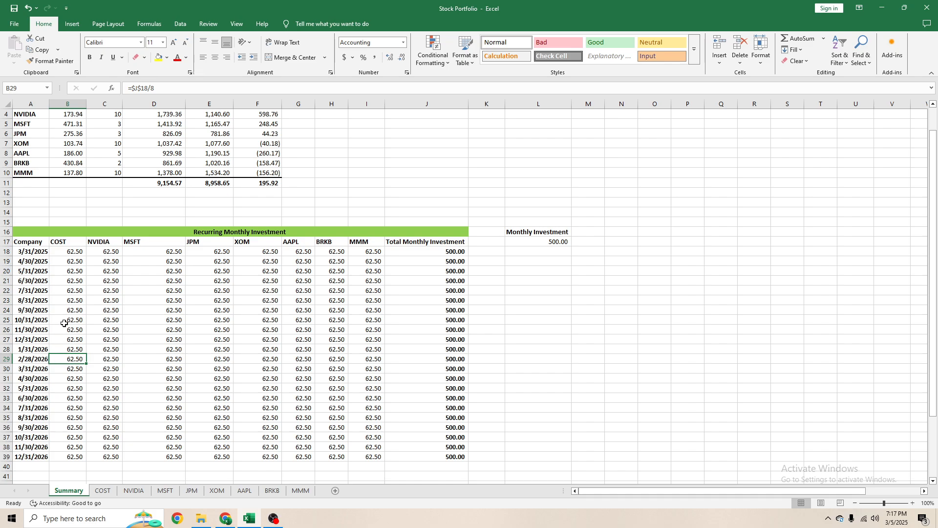
{"action": "left_click", "coordinate": [72, 266]}
{"action": "left_click", "coordinate": [72, 253]}
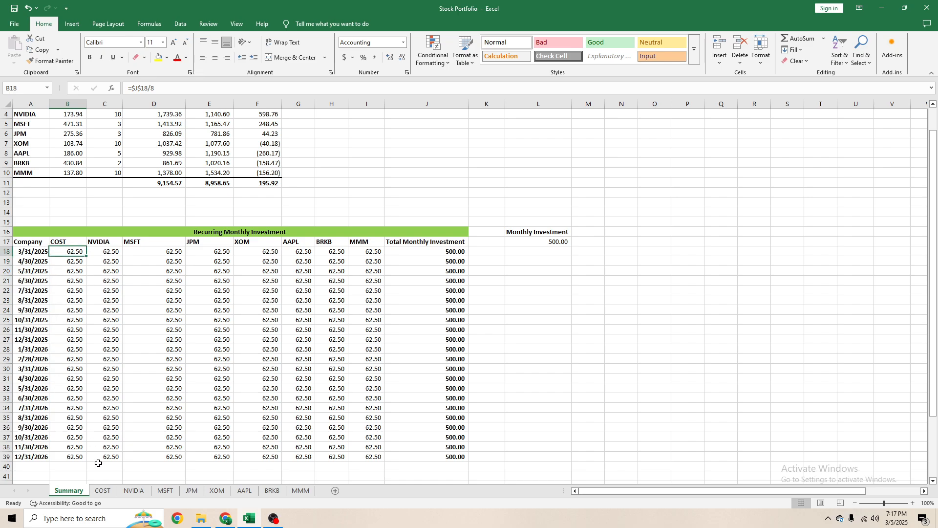
- Correct the Summary row reference in the COST sheet's 5/30/2025 share formula in E68 to match that month's allocation
{"action": "left_click", "coordinate": [103, 490]}
{"action": "scroll", "coordinate": [109, 360], "scroll_direction": "up", "scroll_amount": 15}
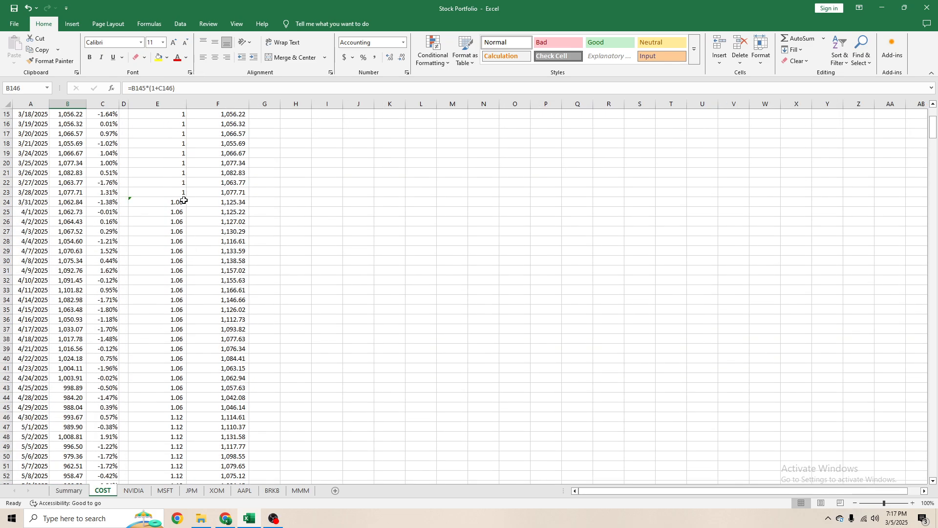
{"action": "left_click", "coordinate": [184, 201]}
{"action": "scroll", "coordinate": [173, 225], "scroll_direction": "down", "scroll_amount": 8}
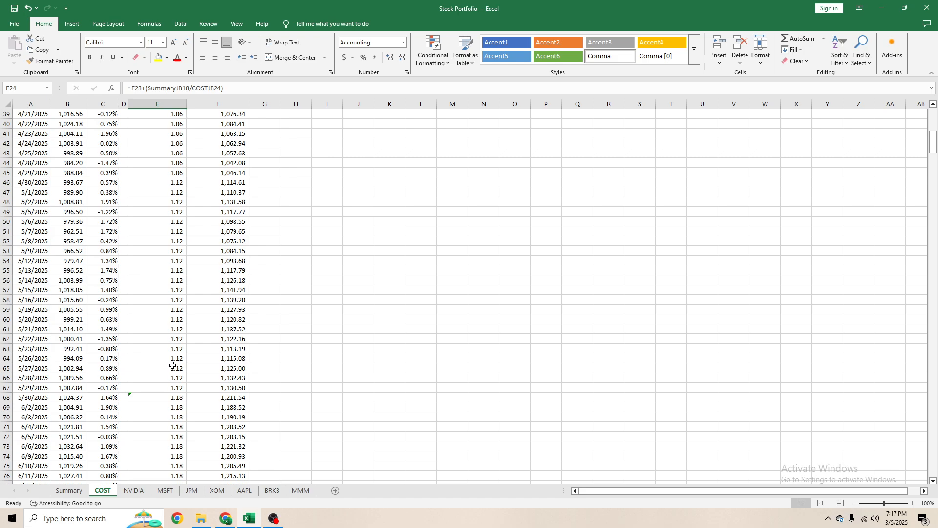
{"action": "left_click", "coordinate": [166, 397]}
{"action": "left_click", "coordinate": [190, 88]}
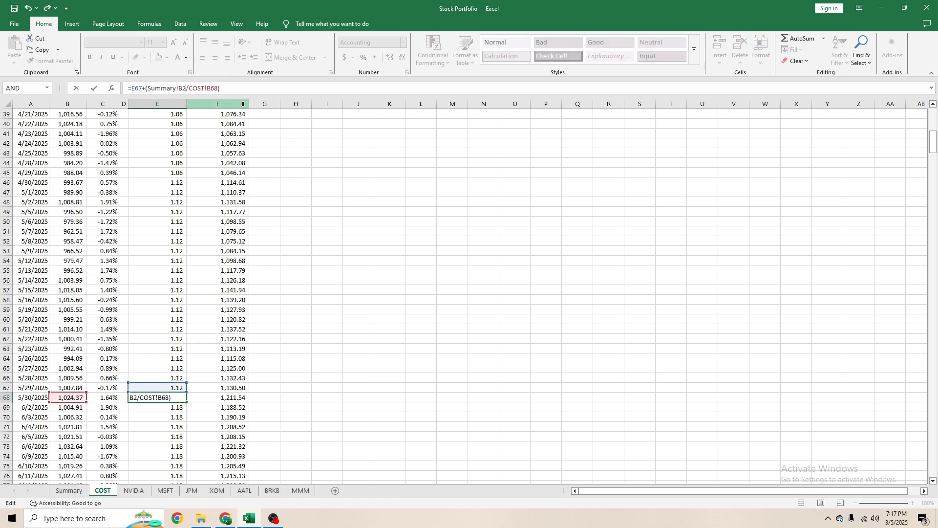
{"action": "key", "text": "Return"}
- Correct the Summary references in the 6/30/2025 and 7/31/2025 share formulas in E89 and E112 to their matching months' COST allocations
{"action": "scroll", "coordinate": [236, 139], "scroll_direction": "down", "scroll_amount": 9}
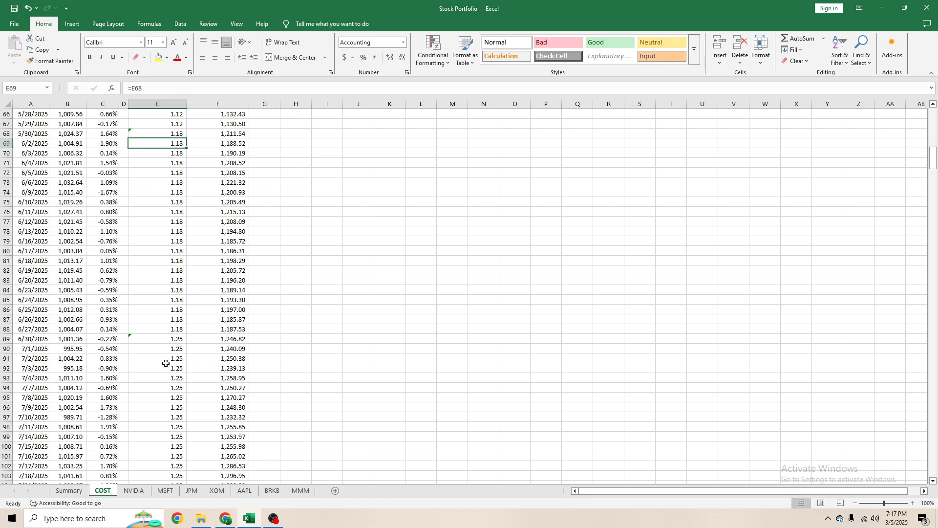
{"action": "left_click", "coordinate": [166, 337]}
{"action": "left_click", "coordinate": [247, 88]}
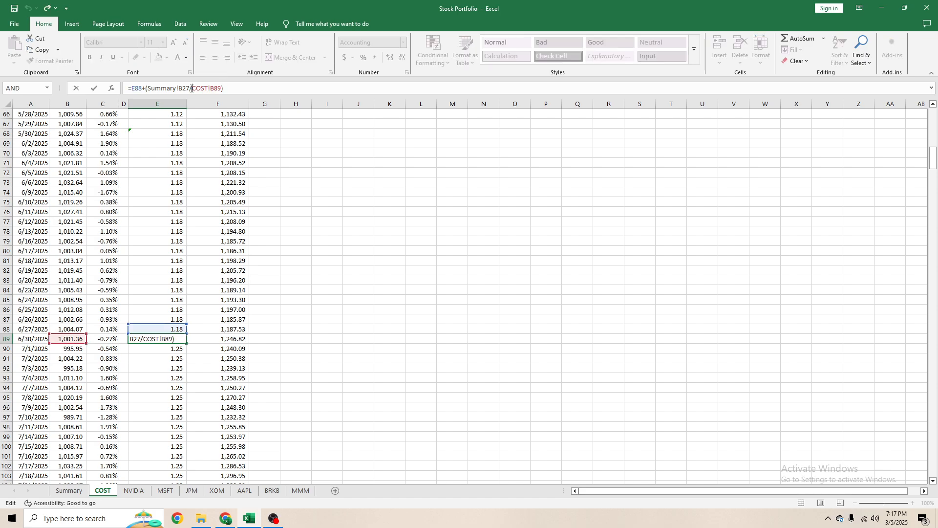
{"action": "key", "text": "Return"}
{"action": "scroll", "coordinate": [214, 312], "scroll_direction": "down", "scroll_amount": 7}
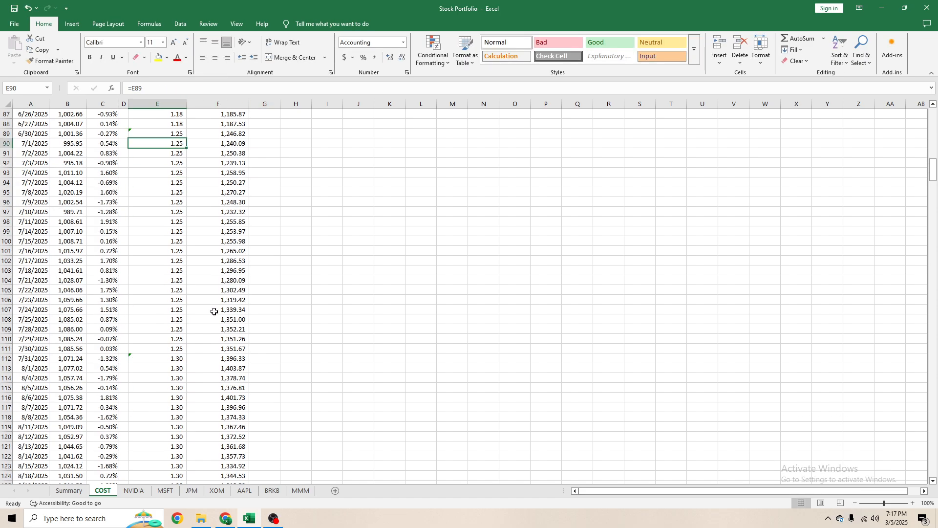
{"action": "left_click", "coordinate": [167, 355]}
{"action": "left_click", "coordinate": [195, 88]}
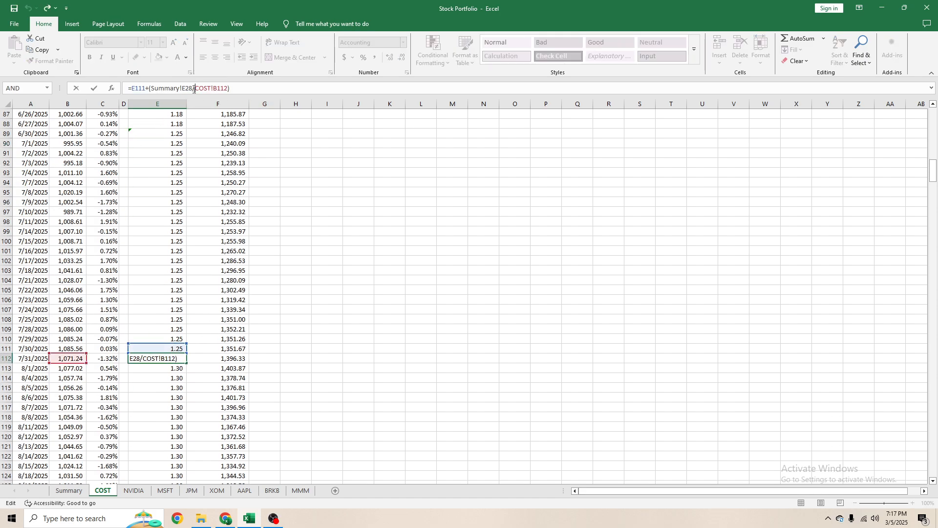
{"action": "key", "text": "Return"}
- Correct the Summary row reference in the 8/29/2025 share formula in E133 to the August COST allocation
{"action": "scroll", "coordinate": [211, 386], "scroll_direction": "down", "scroll_amount": 7}
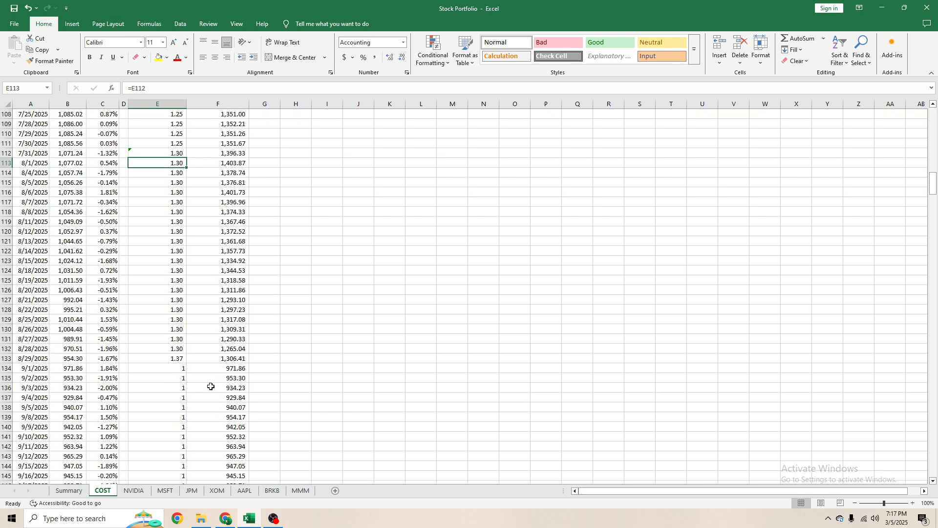
{"action": "left_click", "coordinate": [171, 368]}
{"action": "left_click", "coordinate": [172, 359]}
{"action": "left_click", "coordinate": [196, 88]}
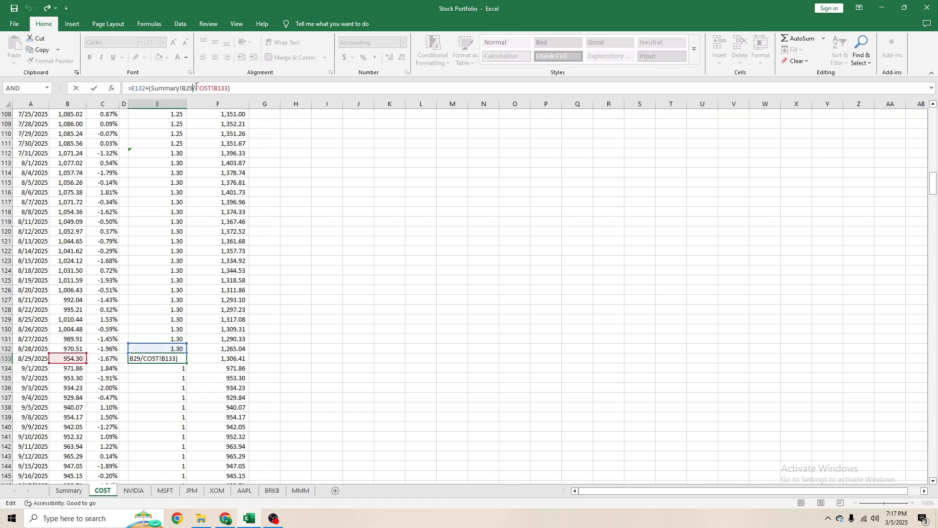
{"action": "key", "text": "Return"}
- Copy the previous-day share formula from E132 into E134:E154 to carry the shares through 9/29/2025
{"action": "scroll", "coordinate": [329, 208], "scroll_direction": "down", "scroll_amount": 1}
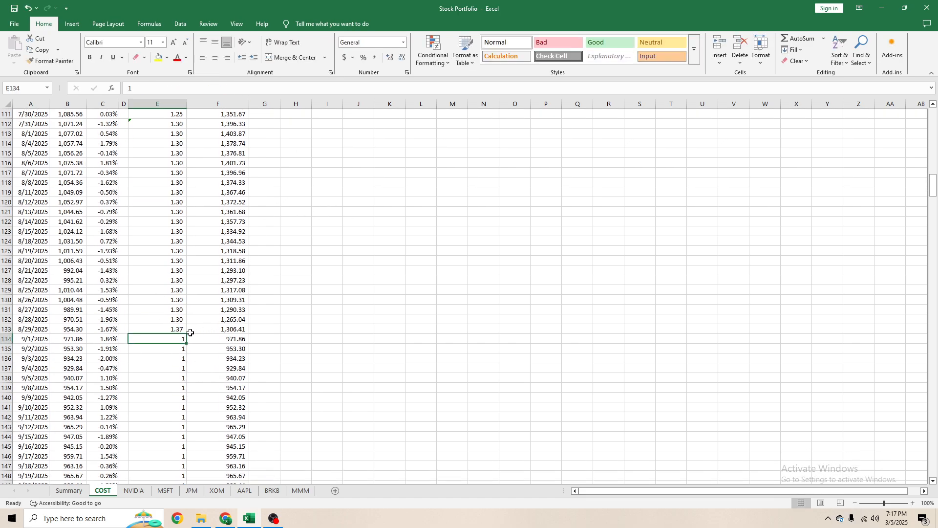
{"action": "left_click", "coordinate": [169, 316]}
{"action": "key", "text": "ctrl+c"}
{"action": "left_click_drag", "start_coordinate": [177, 338], "coordinate": [142, 120]}
{"action": "key", "text": "Return"}
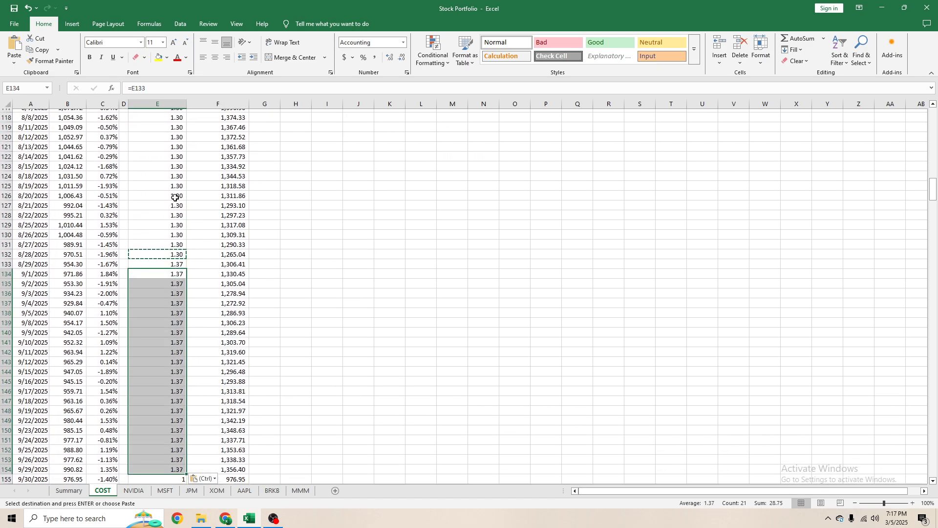
{"action": "left_click", "coordinate": [172, 334]}
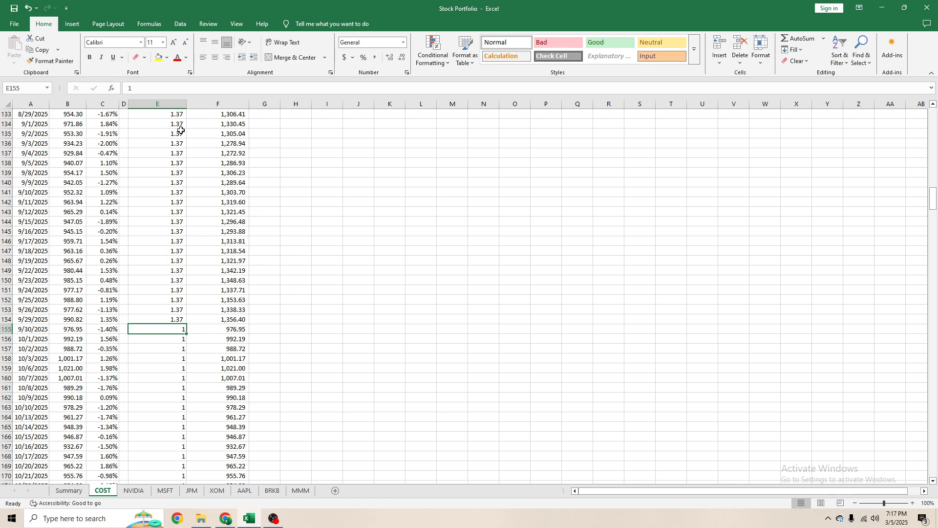
- Copy the share formula from E132 into the 9/30/2025 row in E155 and check that row's date and formula
{"action": "scroll", "coordinate": [197, 161], "scroll_direction": "up", "scroll_amount": 3}
{"action": "left_click", "coordinate": [185, 193]}
{"action": "key", "text": "ctrl+c"}
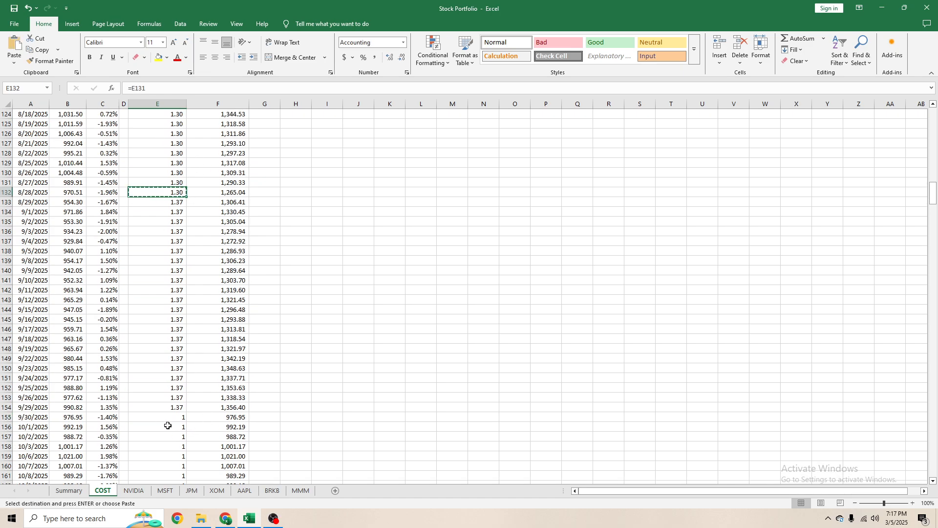
{"action": "left_click", "coordinate": [168, 420]}
{"action": "key", "text": "ctrl+v"}
{"action": "key", "text": "Escape"}
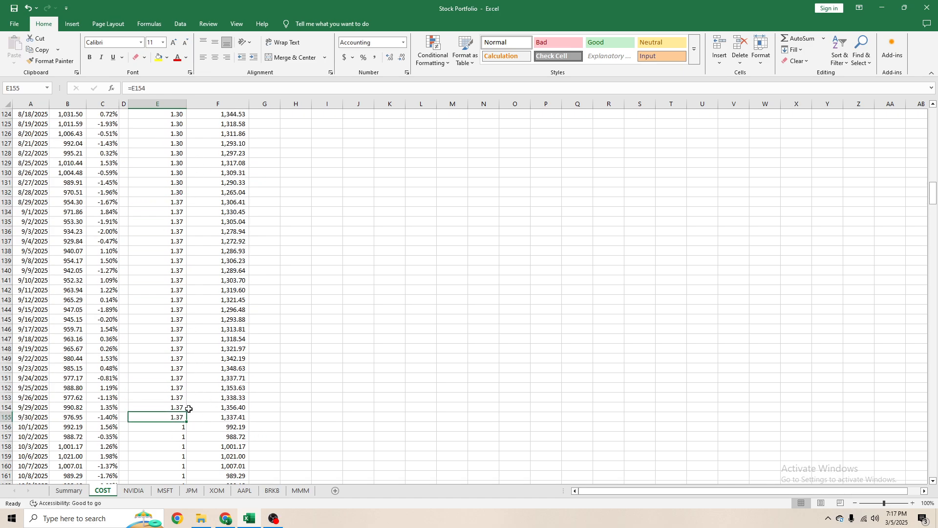
{"action": "left_click", "coordinate": [27, 419]}
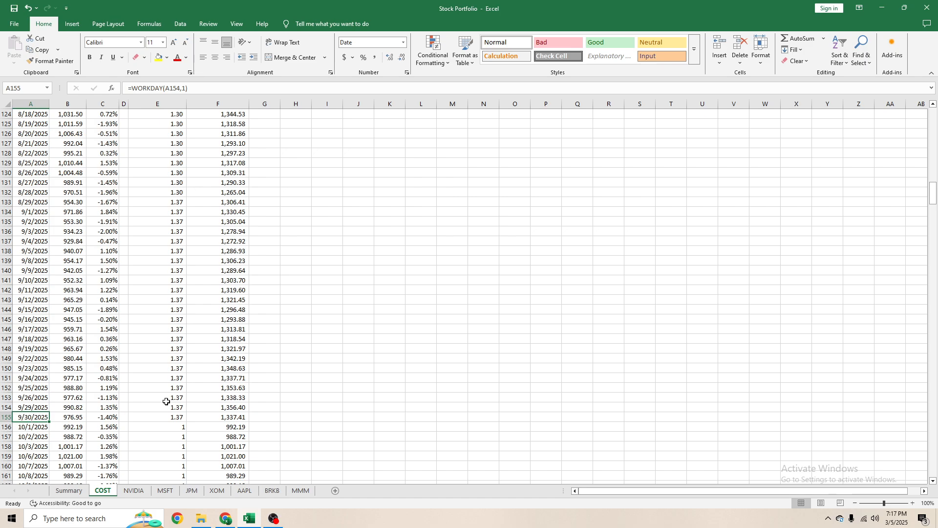
{"action": "left_click", "coordinate": [179, 420]}
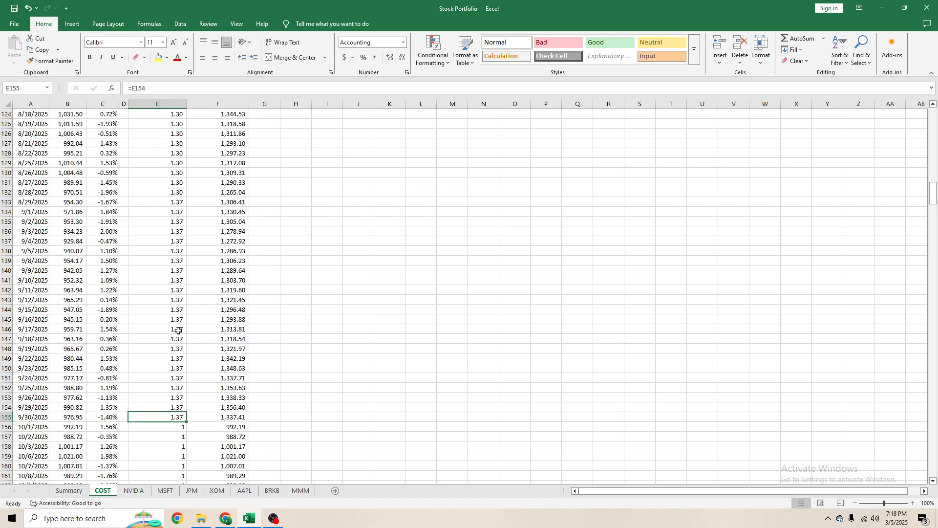
- Copy the 8/29/2025 share-purchase formula from E133 into the 9/30/2025 row in E155
{"action": "left_click", "coordinate": [176, 194]}
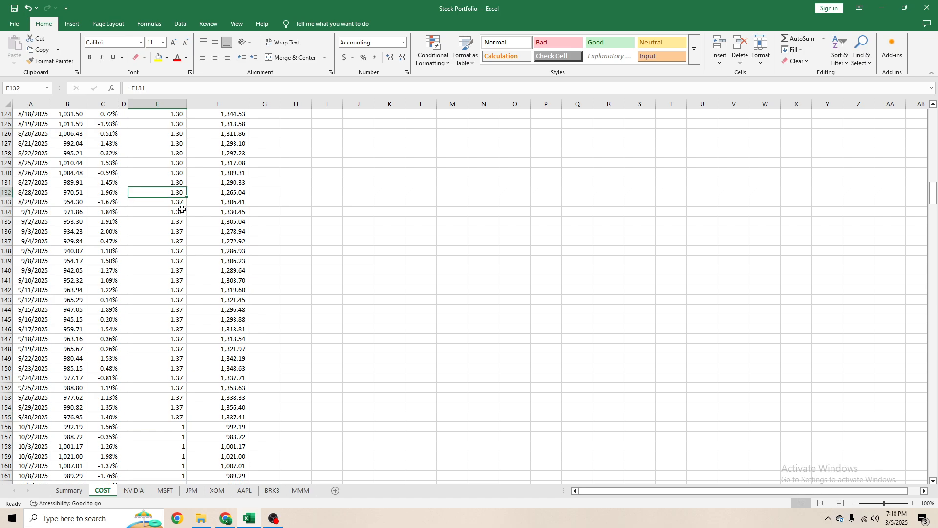
{"action": "scroll", "coordinate": [182, 216], "scroll_direction": "up", "scroll_amount": 3}
{"action": "left_click", "coordinate": [186, 293]}
{"action": "key", "text": "ctrl+c"}
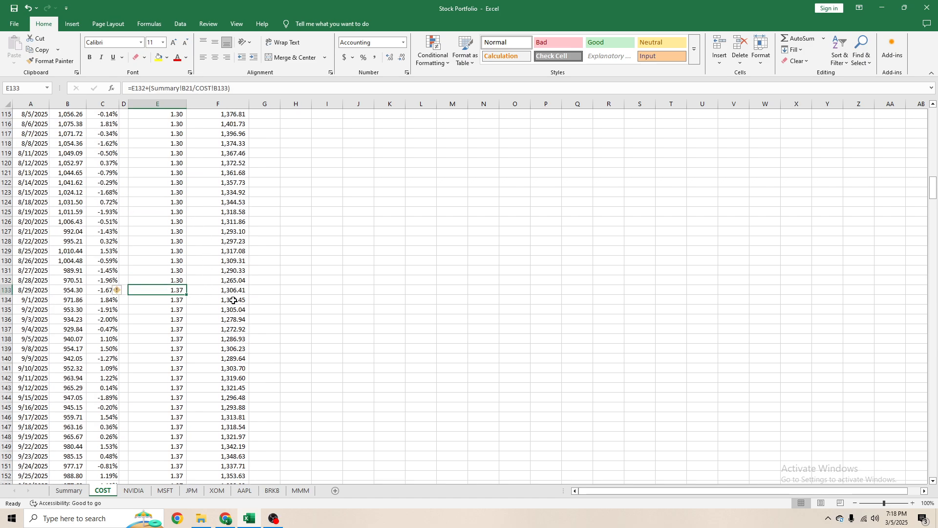
{"action": "scroll", "coordinate": [233, 300], "scroll_direction": "down", "scroll_amount": 7}
{"action": "left_click", "coordinate": [184, 308]}
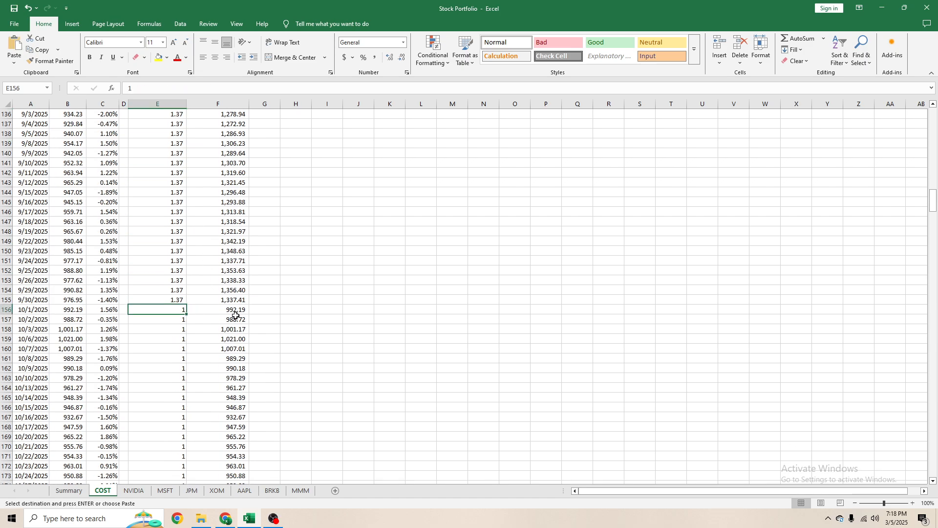
{"action": "left_click", "coordinate": [181, 298]}
{"action": "key", "text": "ctrl+v"}
{"action": "key", "text": "Escape"}
- Correct the Summary reference in E155's share formula to B24, the September COST allocation
{"action": "left_click", "coordinate": [198, 88]}
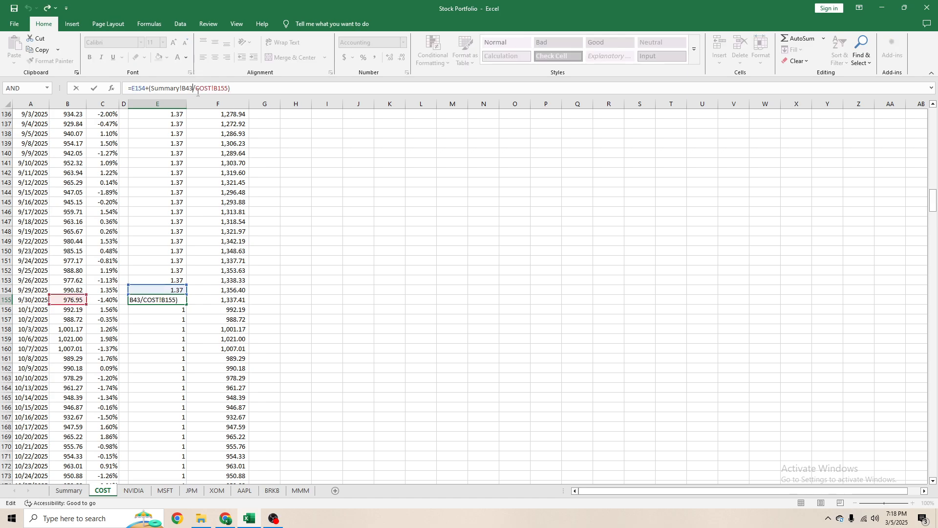
{"action": "key", "text": "Return"}
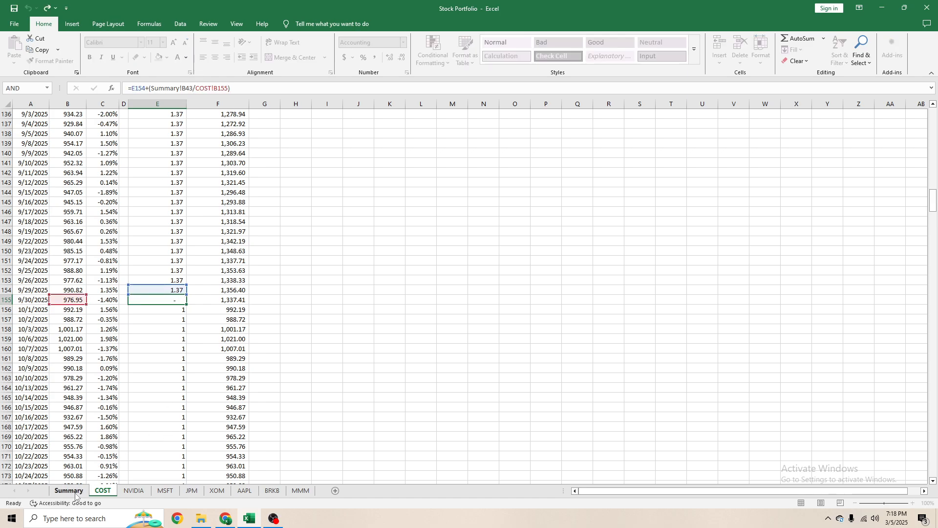
{"action": "left_click", "coordinate": [87, 491]}
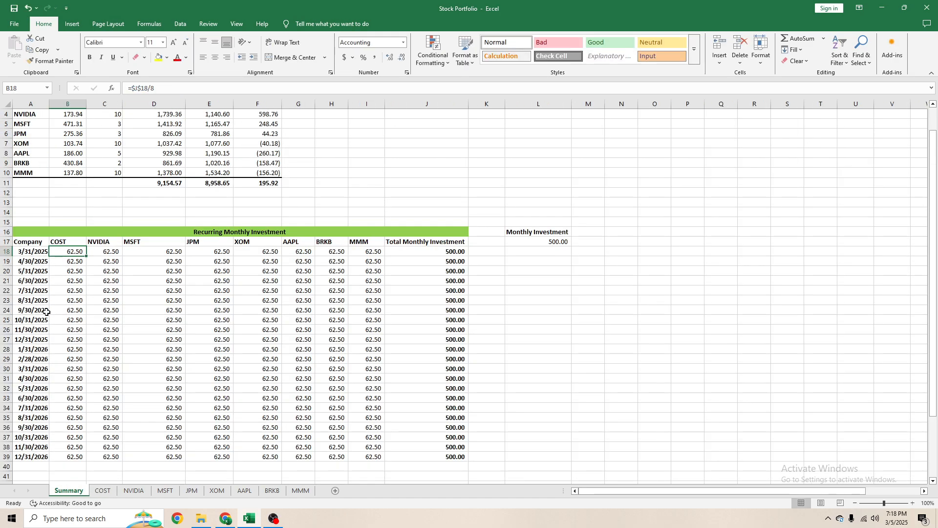
{"action": "left_click", "coordinate": [102, 491]}
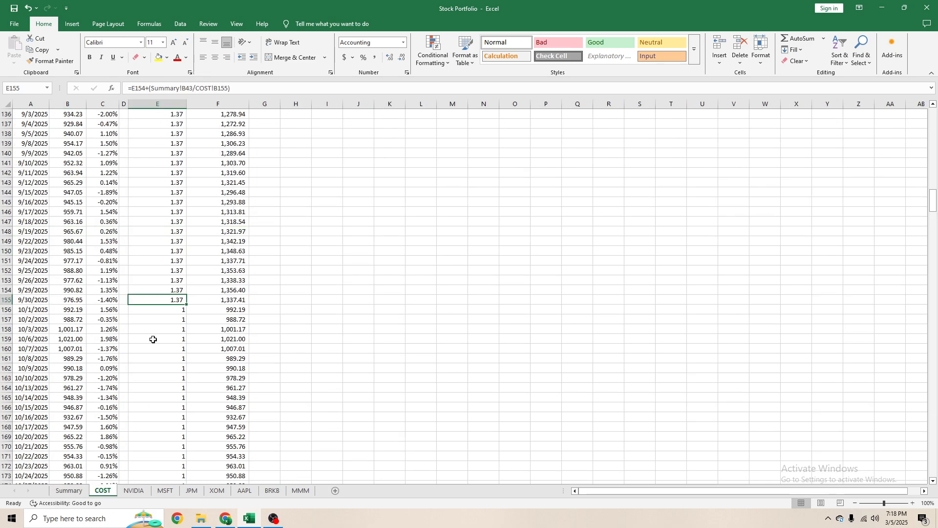
{"action": "left_click_drag", "start_coordinate": [193, 89], "coordinate": [186, 89]}
{"action": "type", "text": "24"}
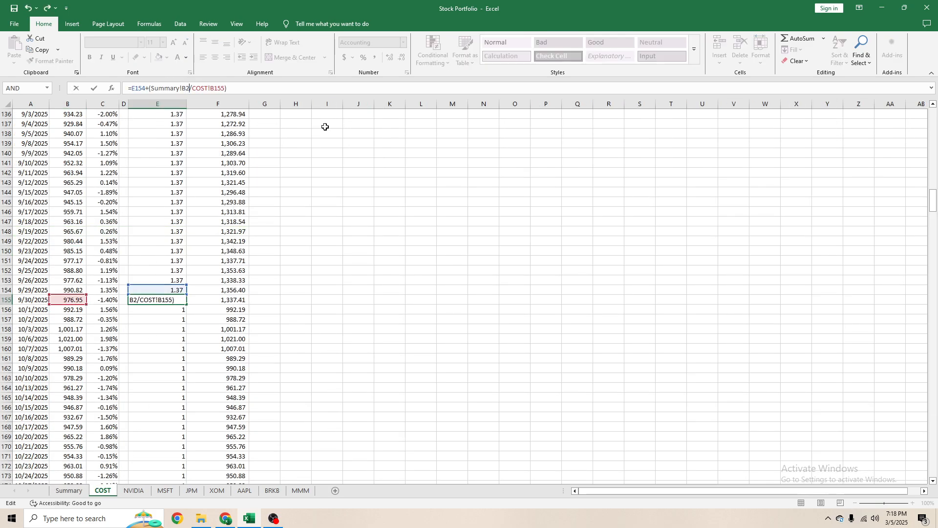
{"action": "key", "text": "Return"}
{"action": "left_click", "coordinate": [171, 300]}
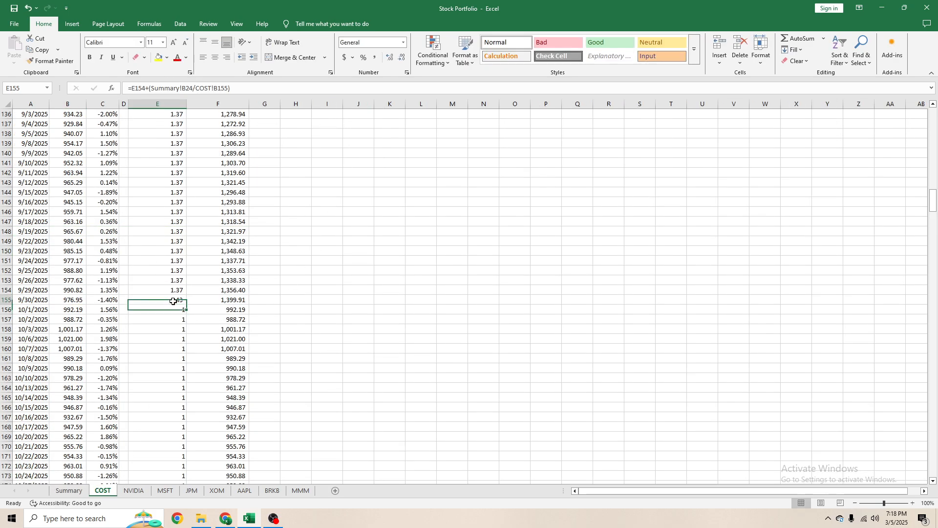
- Link the 10/1/2025 share count in E156 to the previous day with =E155
{"action": "mouse_move", "coordinate": [186, 305]}
{"action": "left_mouse_down"}
{"action": "mouse_move", "coordinate": [186, 396]}
{"action": "mouse_move", "coordinate": [182, 303]}
{"action": "left_mouse_up"}
{"action": "left_click", "coordinate": [179, 312]}
{"action": "type", "text": "="}
{"action": "key", "text": "Up"}
{"action": "key", "text": "ctrl+Return"}
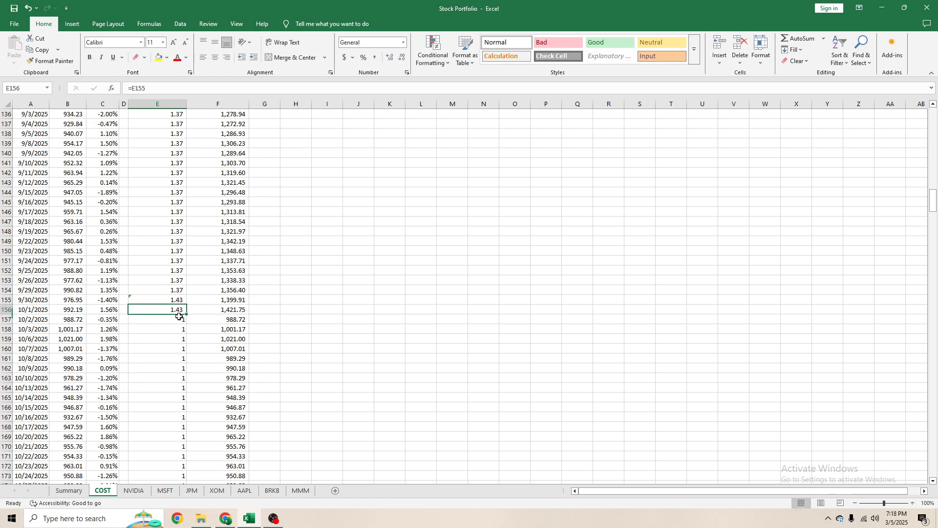
{"action": "key", "text": "ctrl+c"}
{"action": "left_click", "coordinate": [179, 318], "text": "shift"}
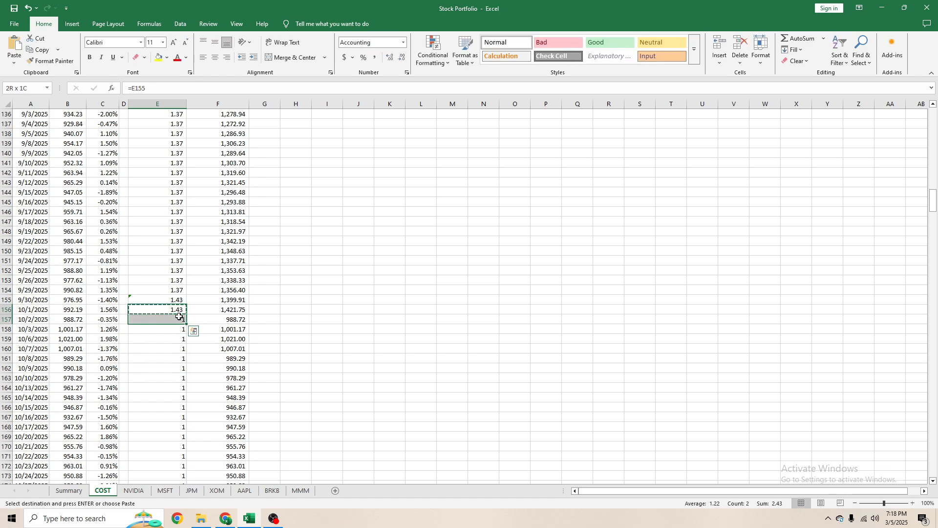
{"action": "key", "text": "Escape"}
- Compare the daily share formulas on COST with the month-end rows of Summary's Recurring Monthly Investment table
{"action": "left_click", "coordinate": [243, 233]}
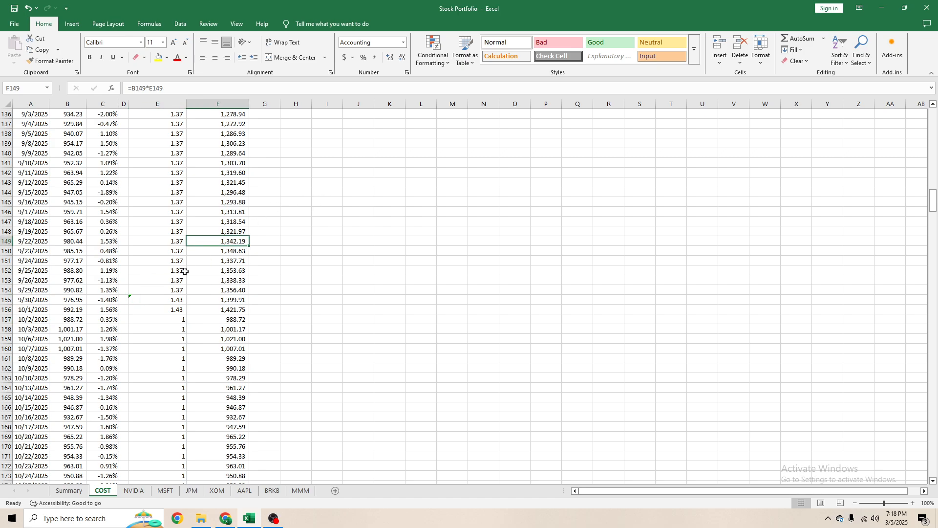
{"action": "left_click", "coordinate": [172, 301]}
{"action": "left_click", "coordinate": [69, 490]}
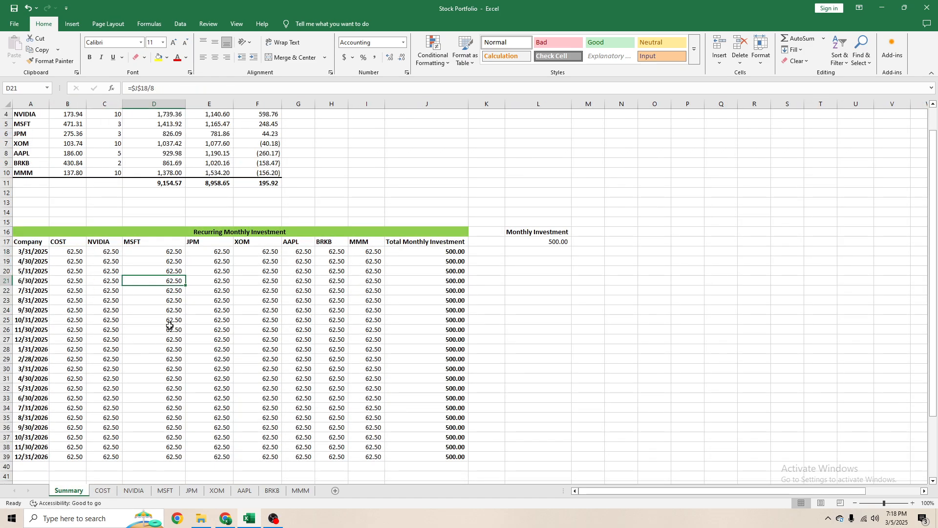
{"action": "left_click", "coordinate": [103, 490]}
{"action": "key", "text": "Up"}
{"action": "key", "text": "Up"}
{"action": "key", "text": "Up"}
{"action": "key", "text": "Up"}
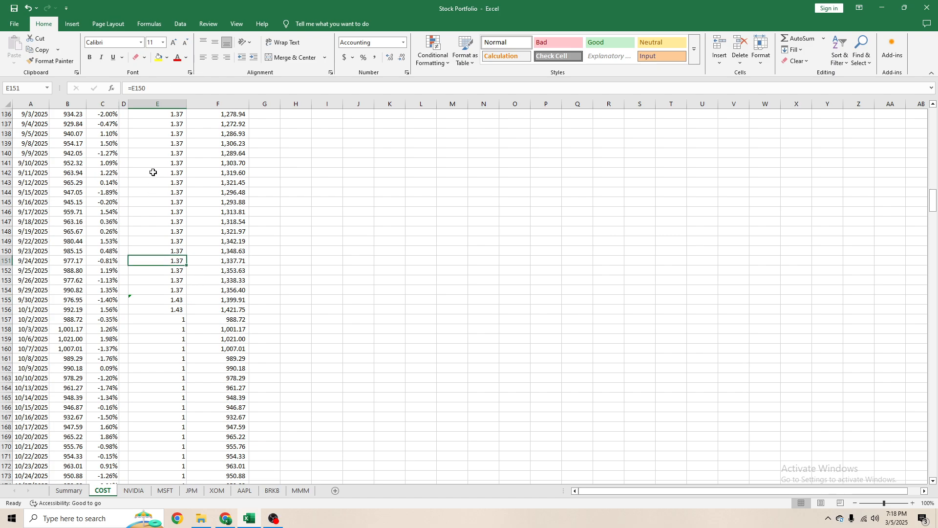
{"action": "left_click_drag", "start_coordinate": [153, 172], "coordinate": [164, 290]}
{"action": "left_click", "coordinate": [185, 405]}
{"action": "left_click", "coordinate": [56, 491]}
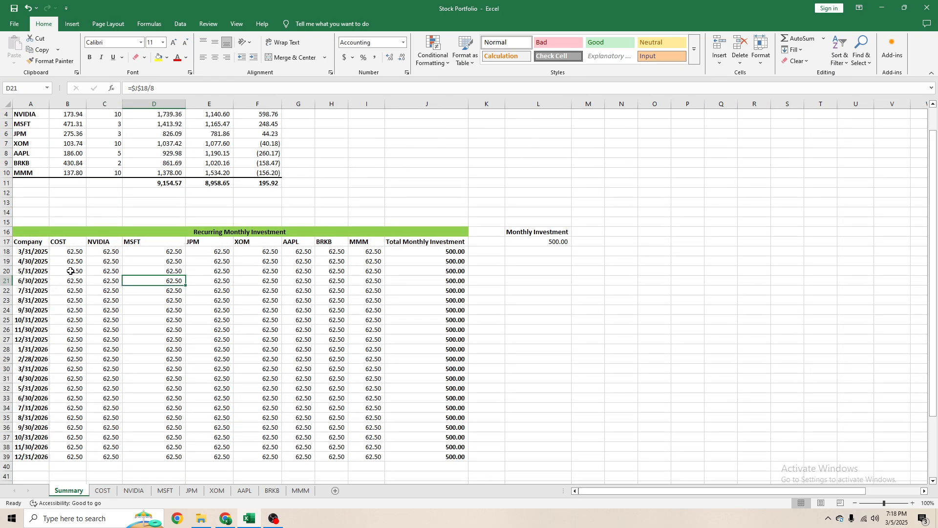
{"action": "left_click_drag", "start_coordinate": [26, 257], "coordinate": [431, 457]}
{"action": "left_click", "coordinate": [220, 311]}
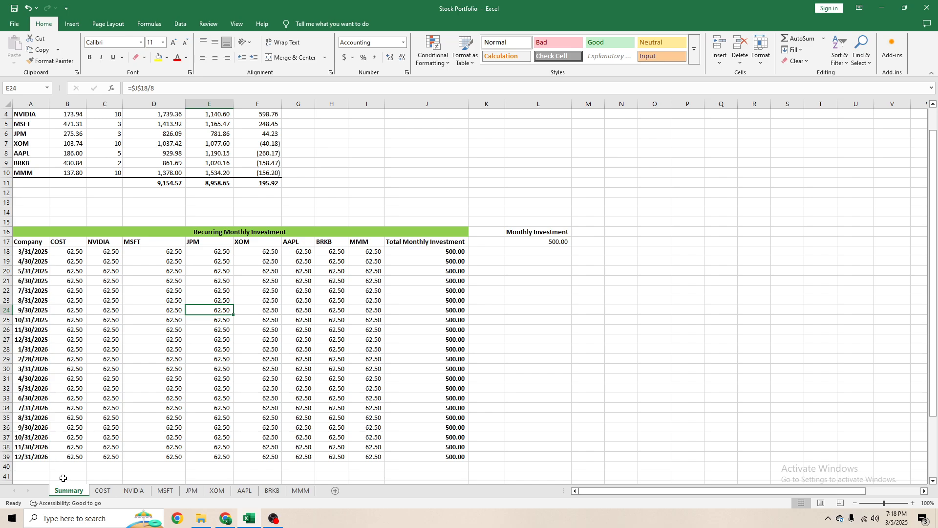
{"action": "left_click", "coordinate": [56, 317]}
- Create a copy of the Summary sheet within Stock Portfolio.xlsx, placed between Summary and COST, and look it over
{"action": "right_click", "coordinate": [69, 483]}
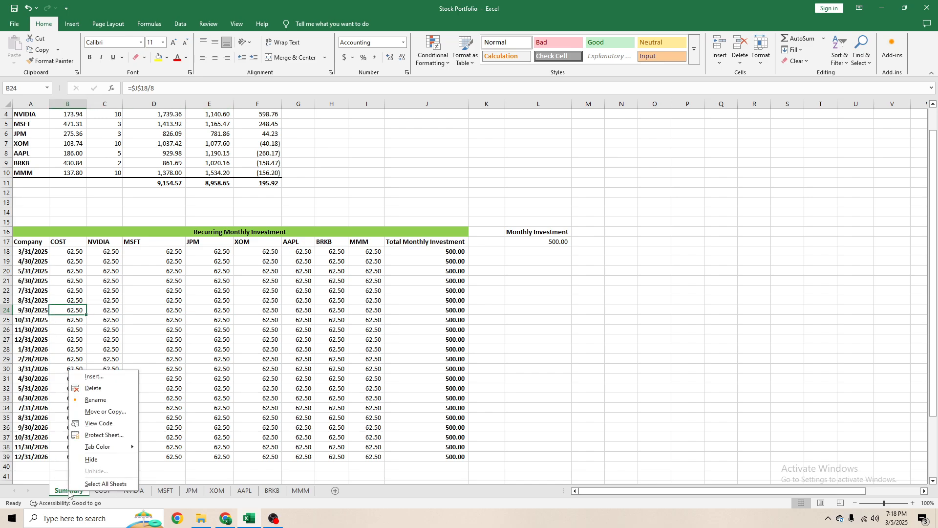
{"action": "left_click", "coordinate": [98, 421]}
{"action": "left_click", "coordinate": [109, 490]}
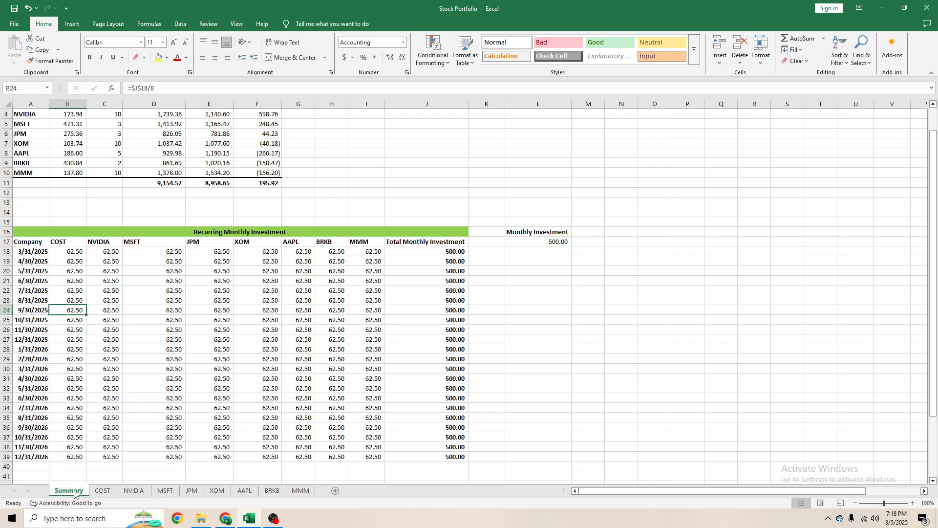
{"action": "right_click", "coordinate": [76, 494]}
{"action": "left_click", "coordinate": [109, 412]}
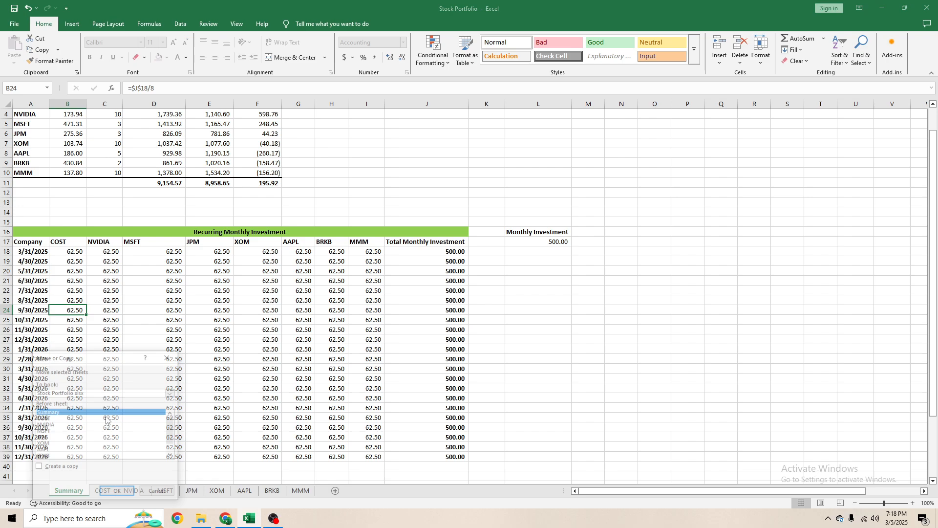
{"action": "left_click", "coordinate": [58, 468]}
{"action": "left_click", "coordinate": [117, 493]}
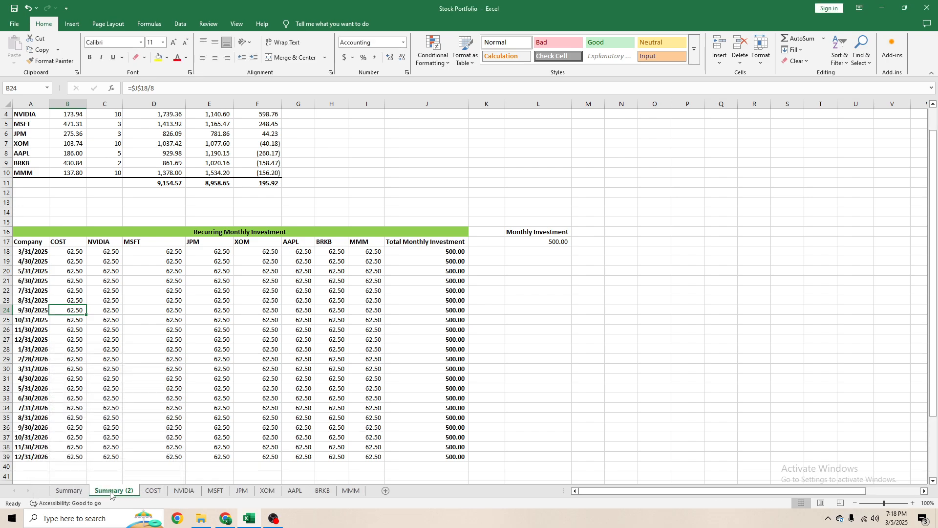
{"action": "left_click", "coordinate": [75, 330]}
{"action": "scroll", "coordinate": [138, 333], "scroll_direction": "down", "scroll_amount": 1}
{"action": "scroll", "coordinate": [117, 343], "scroll_direction": "up", "scroll_amount": 2}
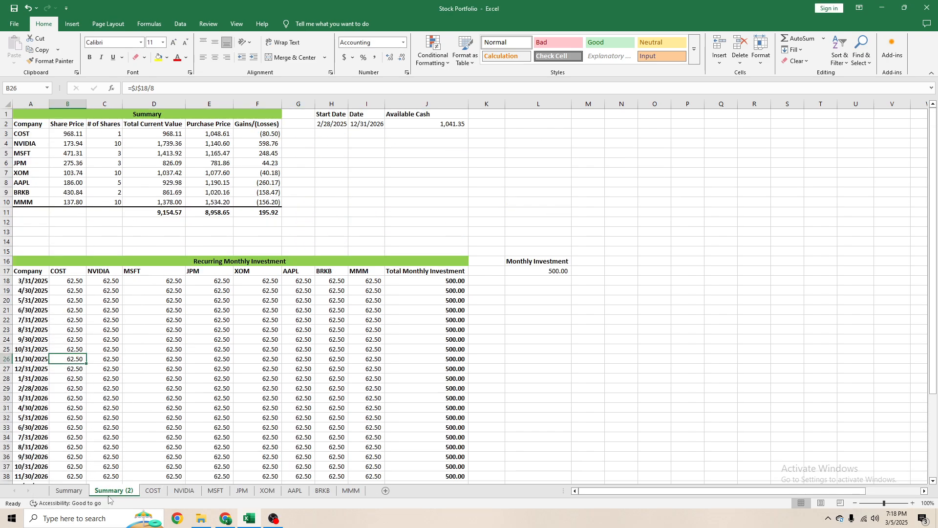
- Copy the full date list from COST, starting at A3, into Summary (2) from N1 down and autofit column N
{"action": "left_click", "coordinate": [153, 491]}
{"action": "scroll", "coordinate": [69, 210], "scroll_direction": "up", "scroll_amount": 15}
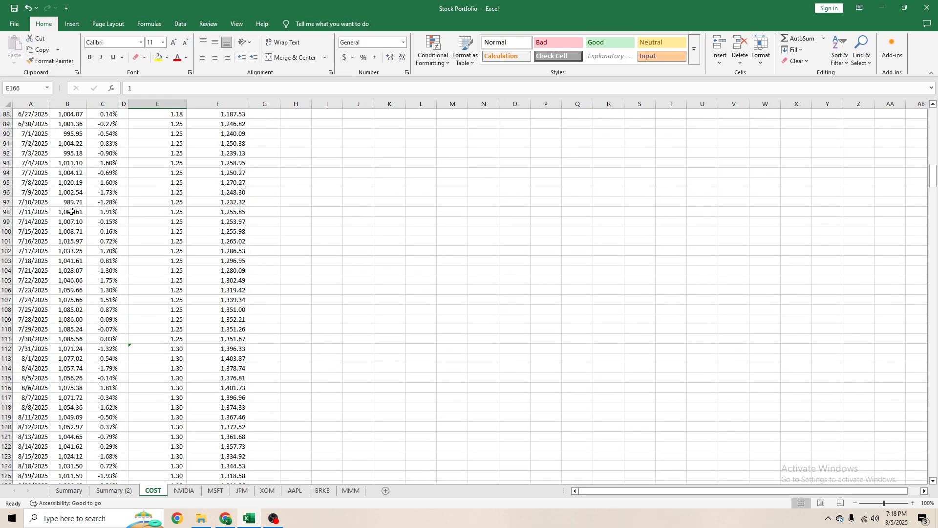
{"action": "left_click", "coordinate": [30, 143]}
{"action": "key", "text": "ctrl+Up"}
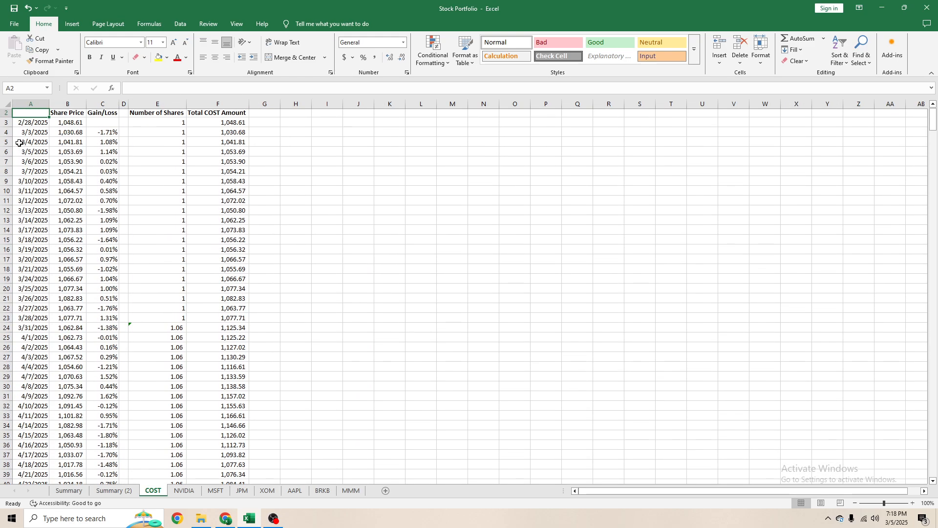
{"action": "key", "text": "ctrl+shift+Down"}
{"action": "key", "text": "ctrl+c"}
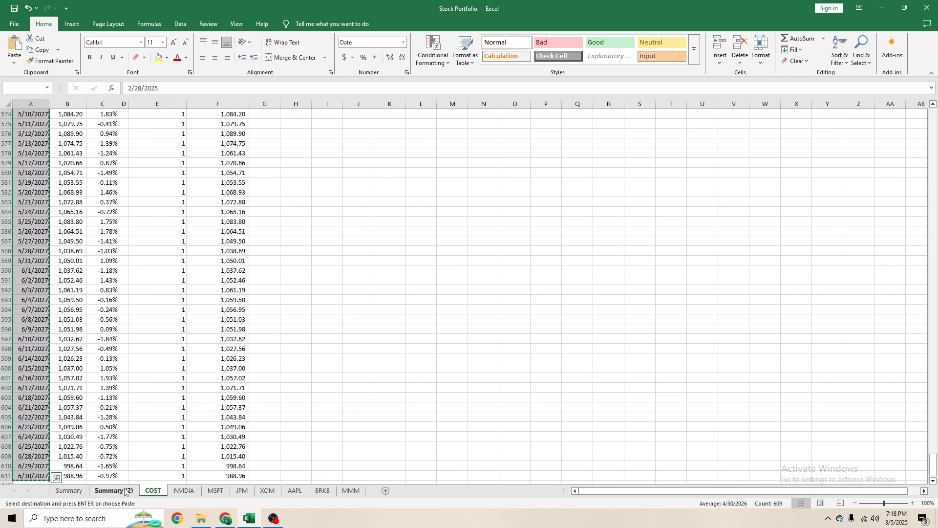
{"action": "left_click", "coordinate": [101, 491]}
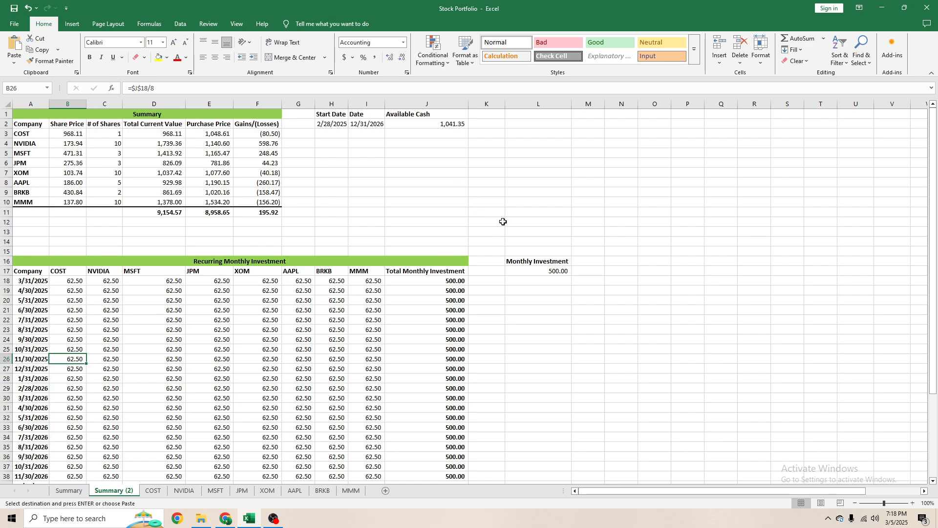
{"action": "left_click", "coordinate": [622, 114]}
{"action": "key", "text": "ctrl+v"}
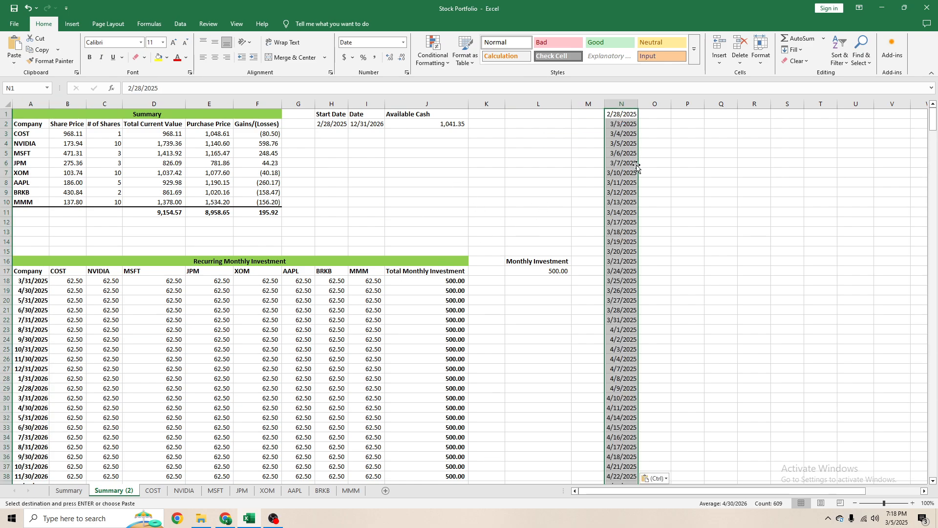
{"action": "key", "text": "alt+h"}
{"action": "key", "text": "o"}
{"action": "key", "text": "i"}
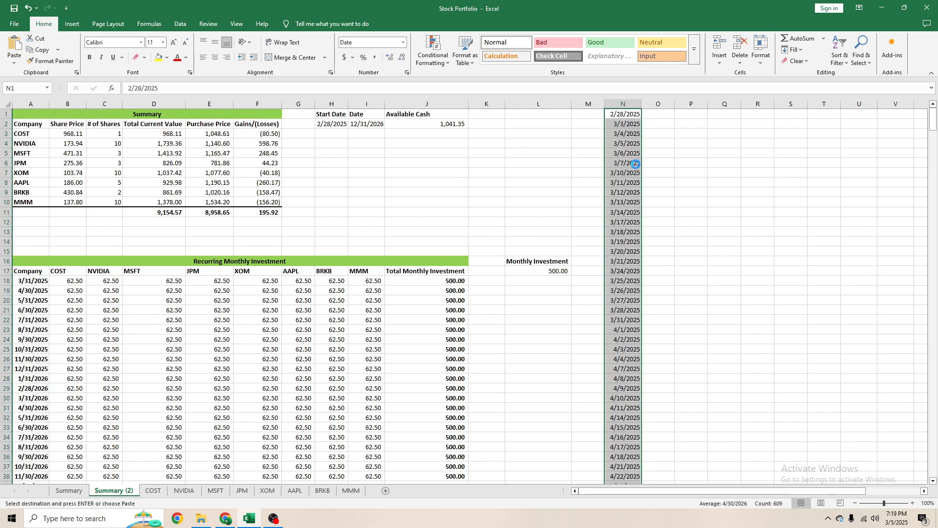
{"action": "key", "text": "ctrl+n"}
{"action": "key", "text": "ctrl+w"}
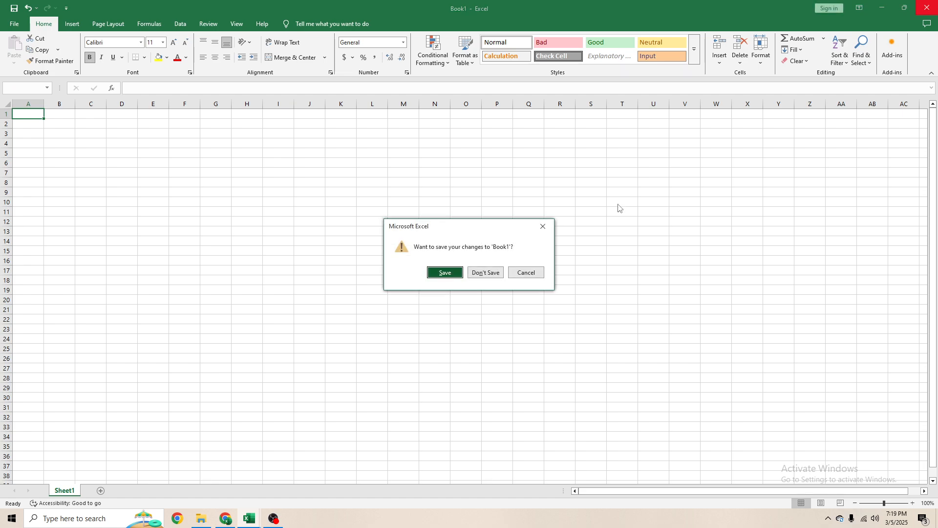
{"action": "left_click", "coordinate": [488, 272]}
- Bold the dates in column N and shift the list down one row to start in N2, clearing N1
{"action": "key", "text": "ctrl+b"}
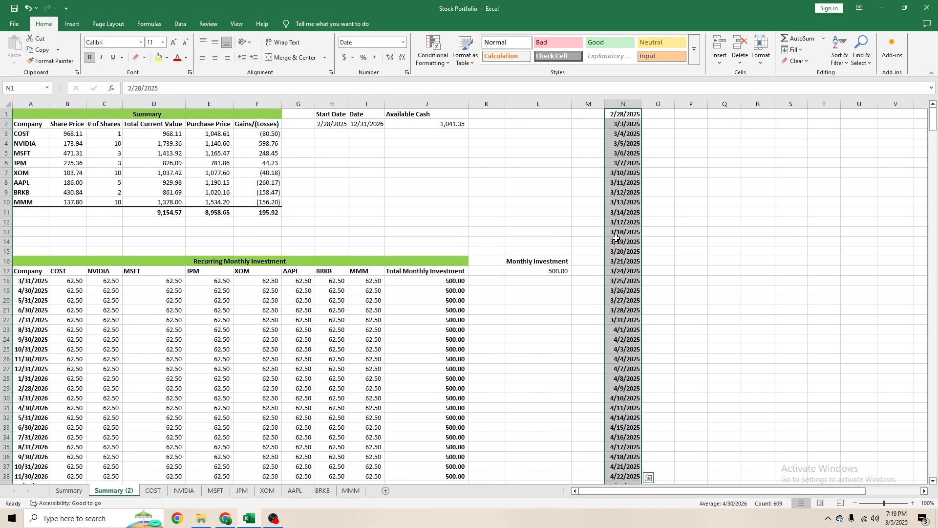
{"action": "key", "text": "ctrl+c"}
{"action": "key", "text": "Down"}
{"action": "key", "text": "Return"}
{"action": "left_click", "coordinate": [624, 116]}
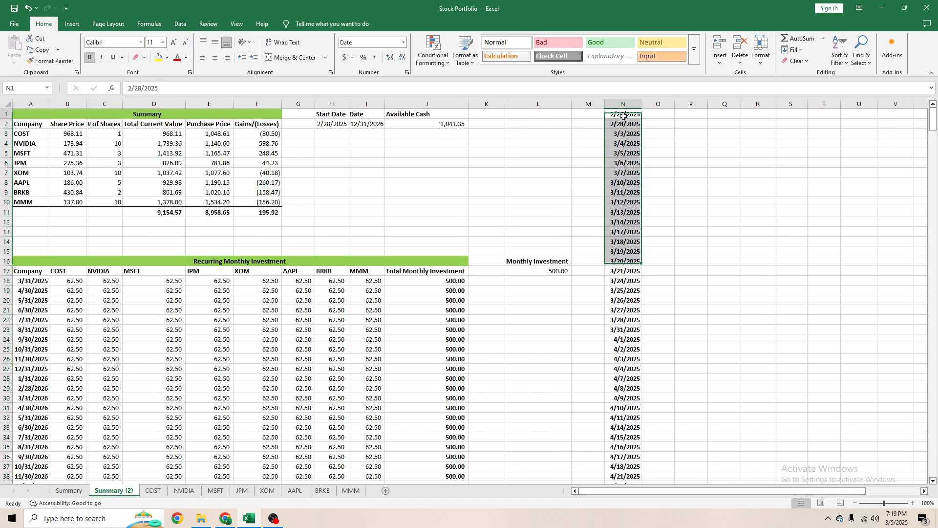
{"action": "key", "text": "Delete"}
{"action": "left_click", "coordinate": [496, 250]}
- Compare the month-end dates and COST allocations in the Recurring Monthly Investment table with the daily dates in column N
{"action": "left_click_drag", "start_coordinate": [209, 359], "coordinate": [2, 361]}
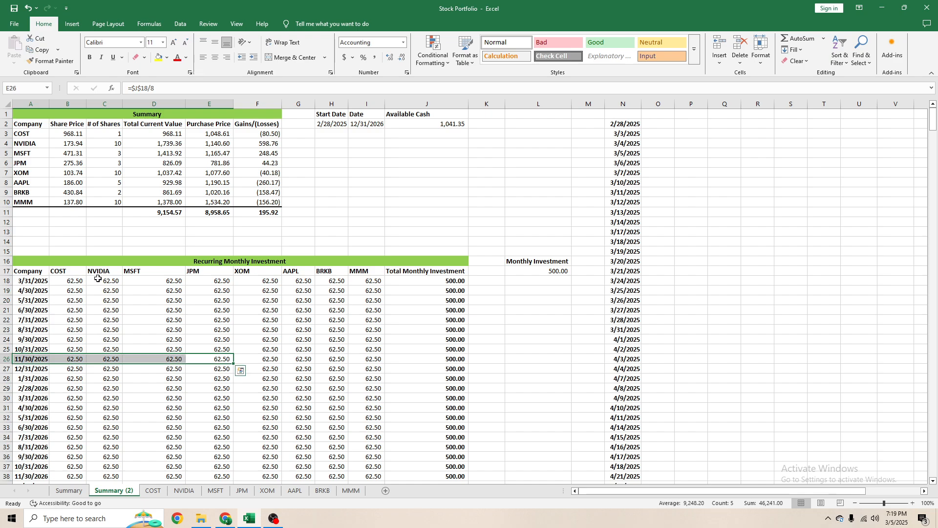
{"action": "left_click", "coordinate": [77, 290]}
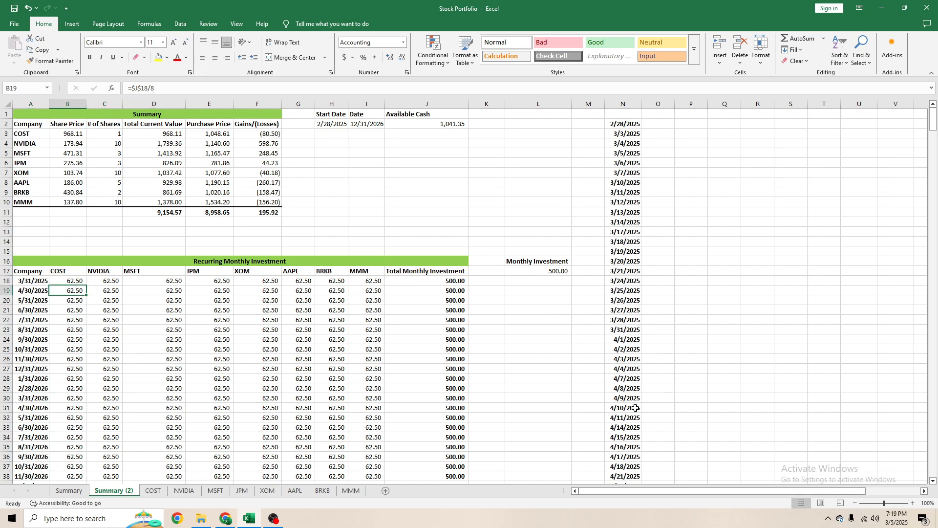
{"action": "left_click_drag", "start_coordinate": [630, 331], "coordinate": [818, 331]}
{"action": "left_click", "coordinate": [431, 322]}
{"action": "left_click", "coordinate": [162, 318]}
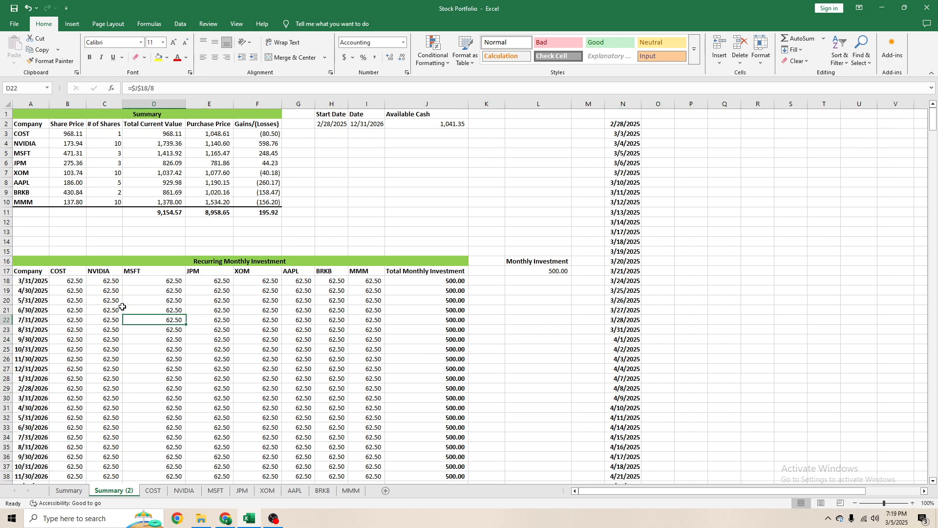
{"action": "left_click", "coordinate": [71, 283]}
{"action": "left_click", "coordinate": [552, 198]}
{"action": "left_click", "coordinate": [624, 132]}
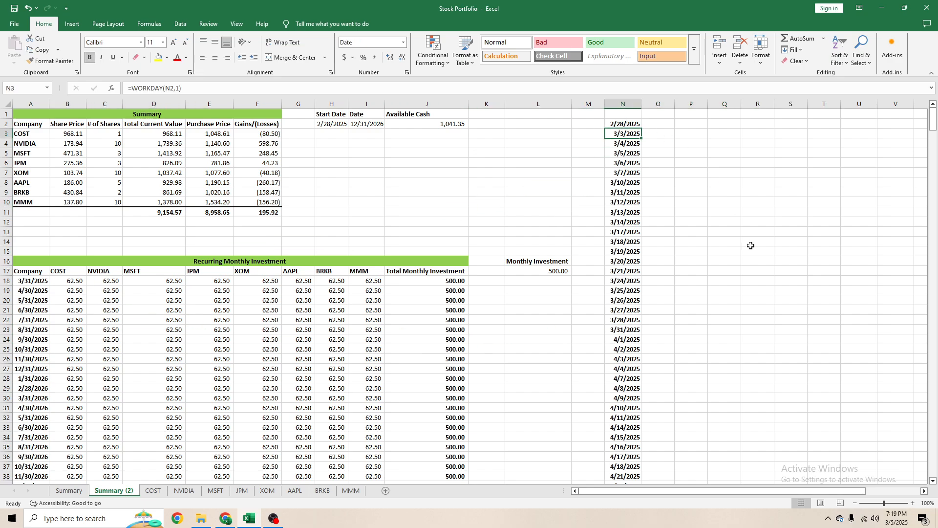
{"action": "left_click", "coordinate": [647, 303]}
{"action": "left_click", "coordinate": [615, 329]}
{"action": "left_click", "coordinate": [73, 283]}
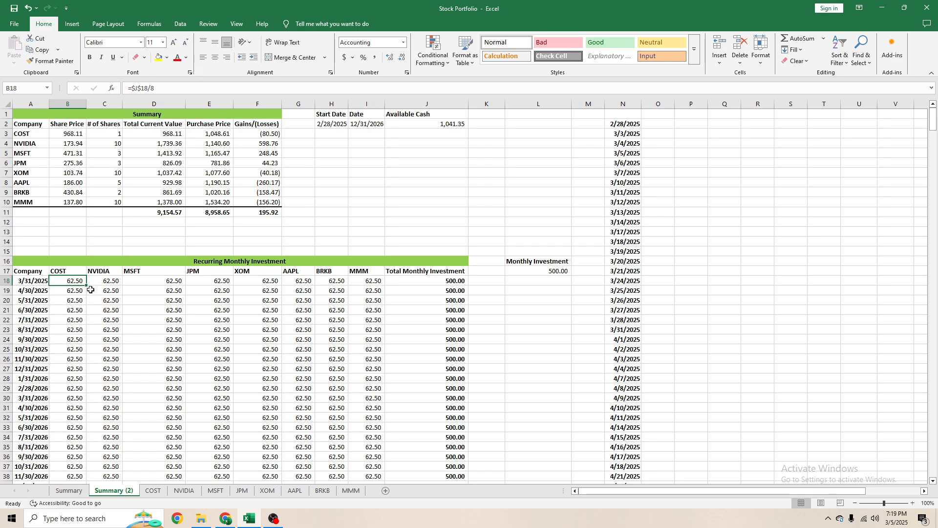
- Copy the Recurring Monthly Investment header row A17:J17 to row 1 starting at O1, beside the daily dates
{"action": "left_click_drag", "start_coordinate": [30, 271], "coordinate": [438, 268]}
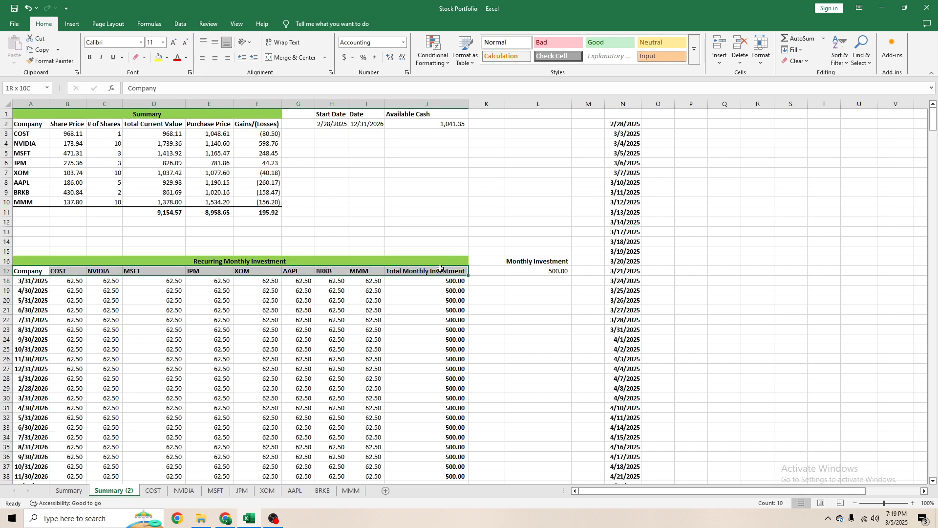
{"action": "key", "text": "ctrl+c"}
{"action": "left_click", "coordinate": [660, 113]}
{"action": "key", "text": "ctrl+v"}
{"action": "key", "text": "Escape"}
{"action": "left_click", "coordinate": [697, 263]}
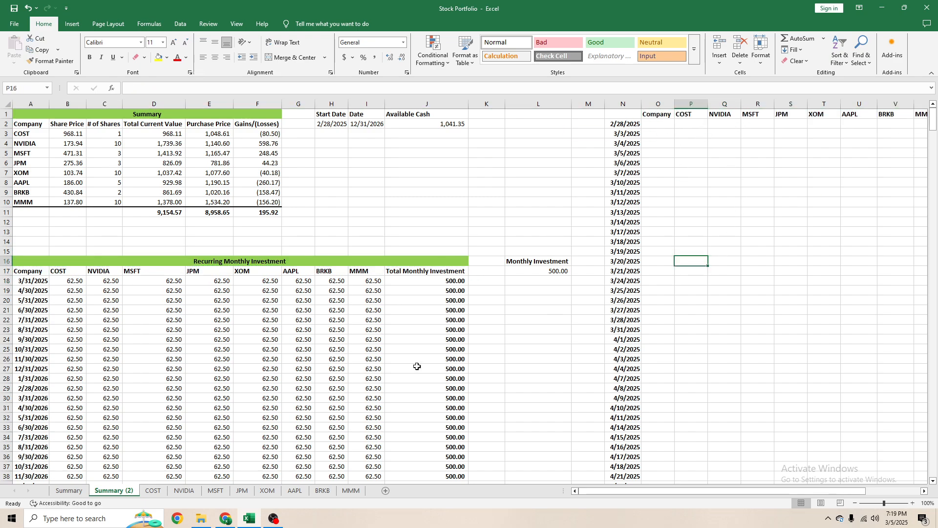
- Check the daily dates in column N against the month-end rows and the COST allocation formula in B18
{"action": "left_click", "coordinate": [93, 308]}
{"action": "left_click", "coordinate": [628, 145]}
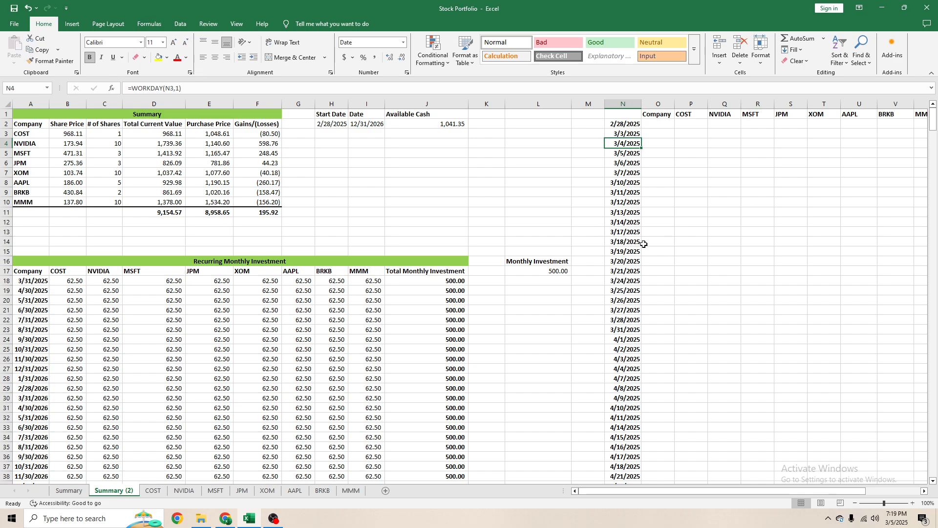
{"action": "left_click", "coordinate": [623, 124]}
{"action": "scroll", "coordinate": [157, 369], "scroll_direction": "down", "scroll_amount": 6}
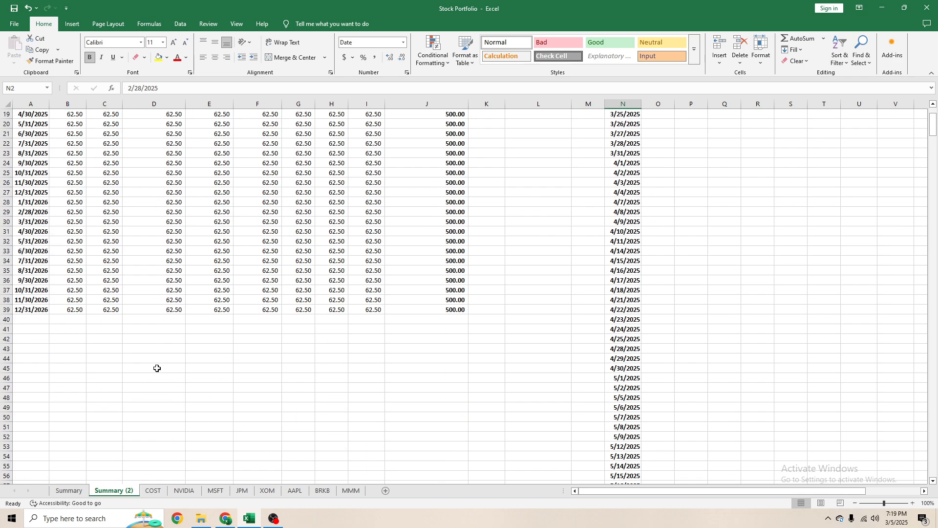
{"action": "scroll", "coordinate": [172, 367], "scroll_direction": "up", "scroll_amount": 6}
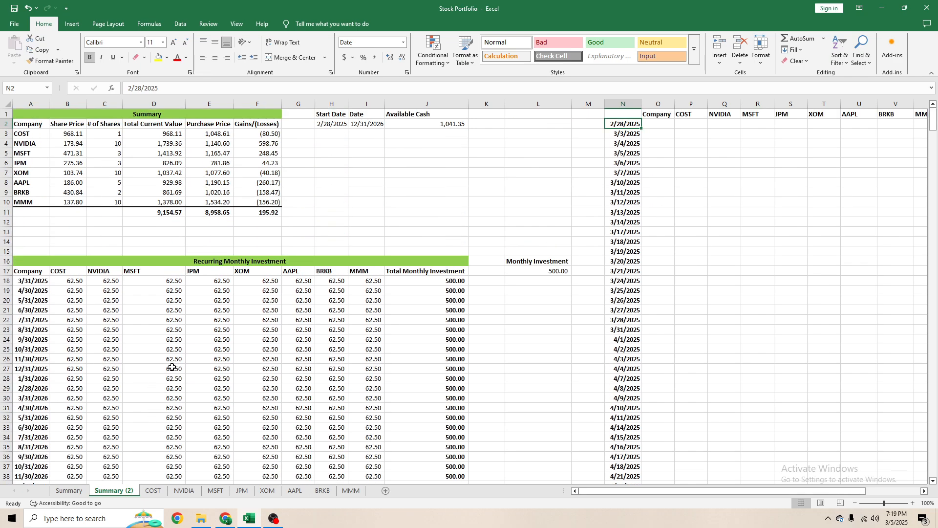
{"action": "left_click", "coordinate": [72, 283]}
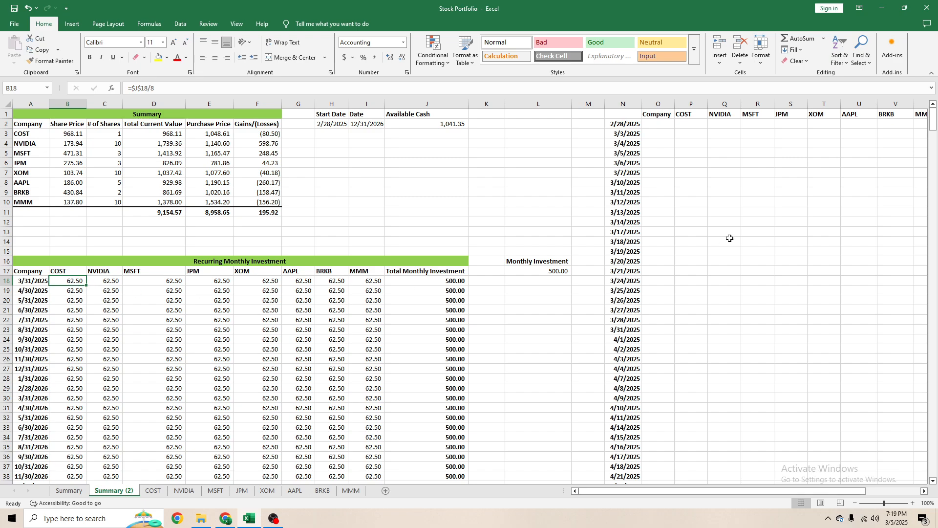
{"action": "left_click", "coordinate": [727, 223]}
{"action": "left_click", "coordinate": [658, 163]}
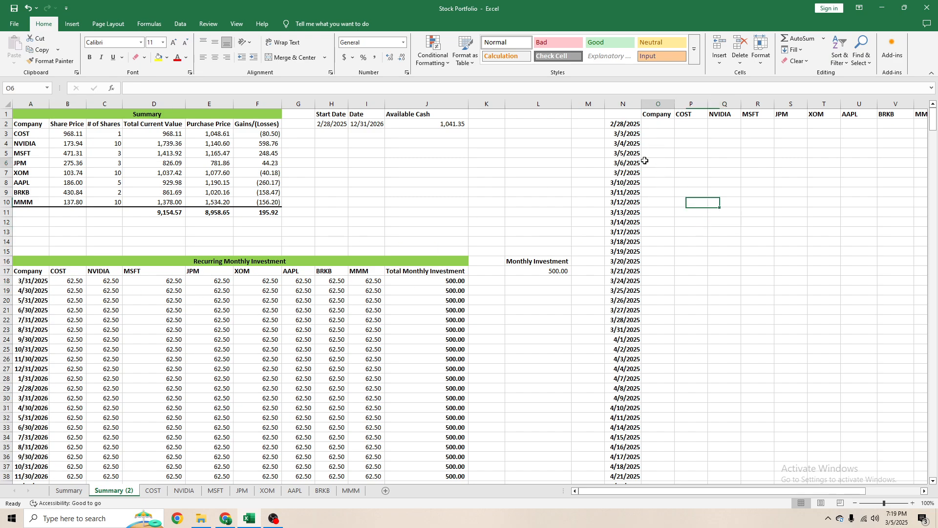
- Turn on filtering for the daily schedule in N1:X610, with row 1 as the header row
{"action": "left_click_drag", "start_coordinate": [636, 115], "coordinate": [775, 428]}
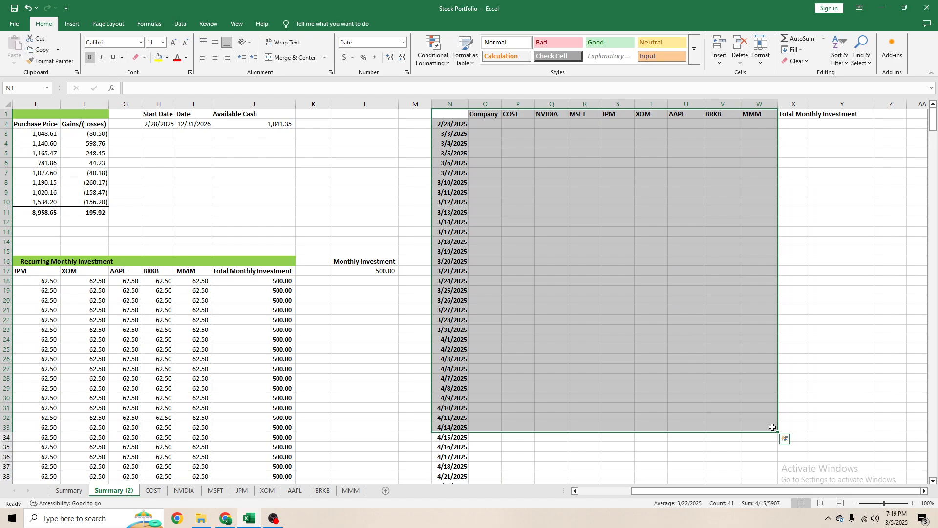
{"action": "key", "text": "ctrl+shift+End"}
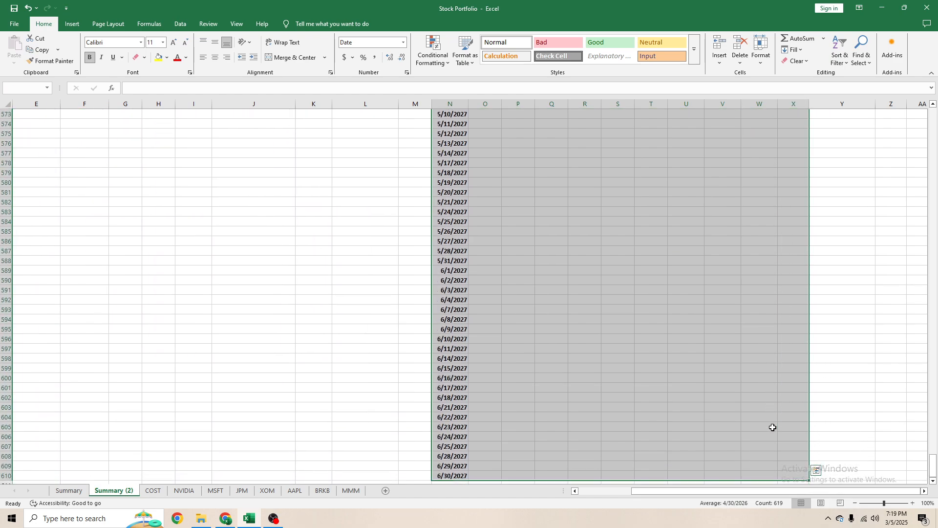
{"action": "key", "text": "alt"}
{"action": "key", "text": "a"}
{"action": "key", "text": "t"}
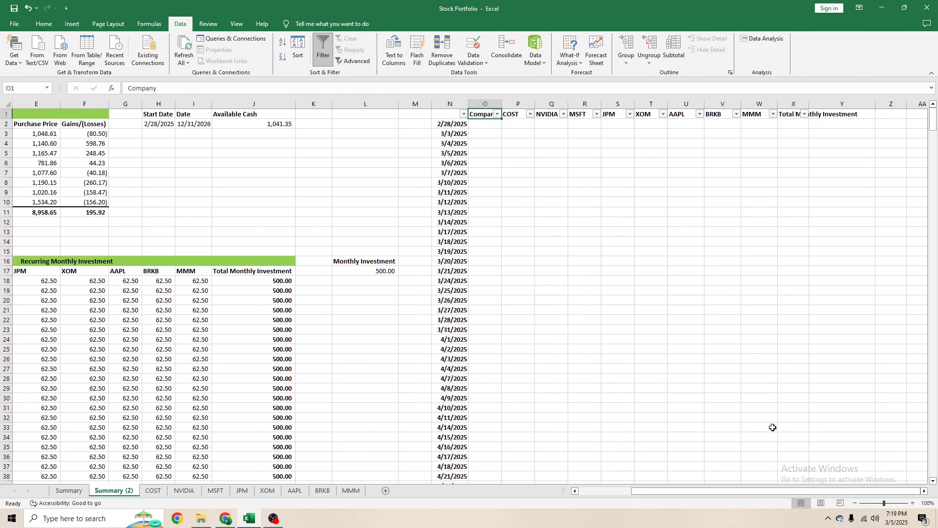
{"action": "key", "text": "Left"}
{"action": "key", "text": "alt+Down"}
{"action": "left_click", "coordinate": [360, 250]}
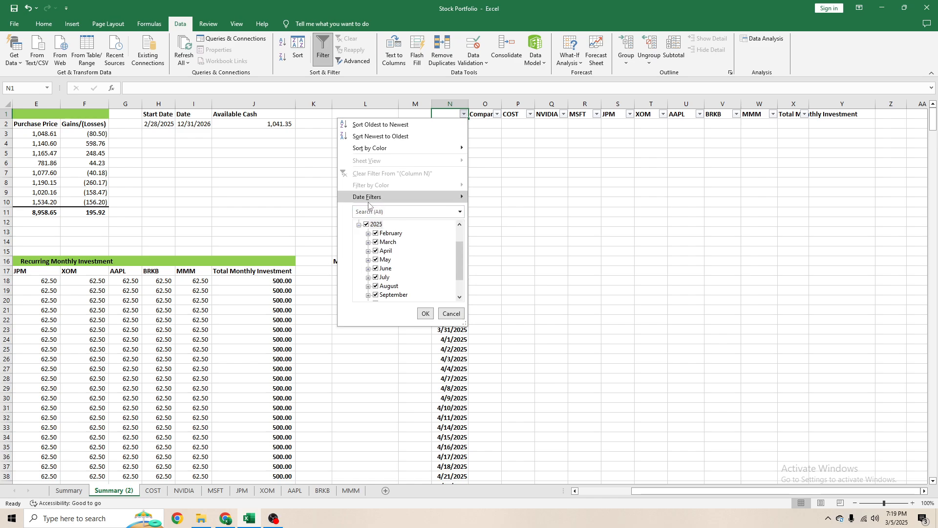
{"action": "mouse_move", "coordinate": [369, 202]}
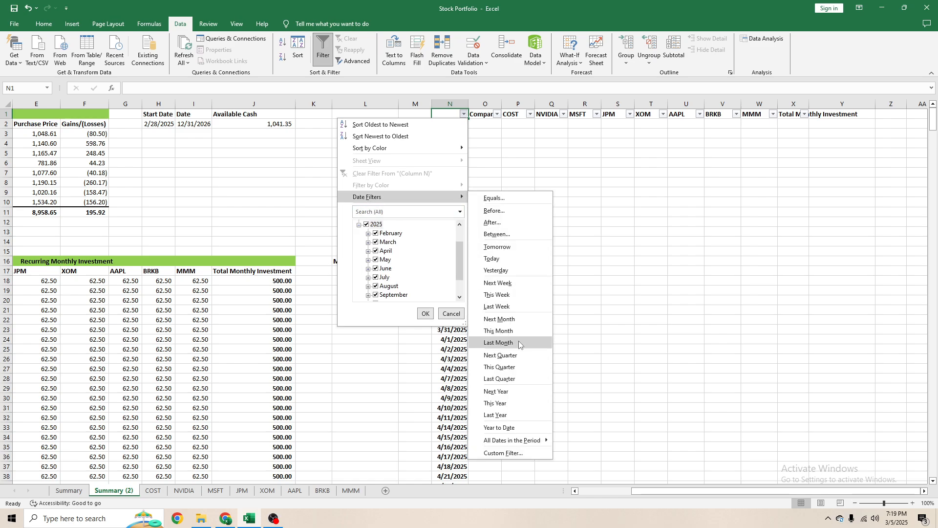
{"action": "left_click", "coordinate": [510, 454]}
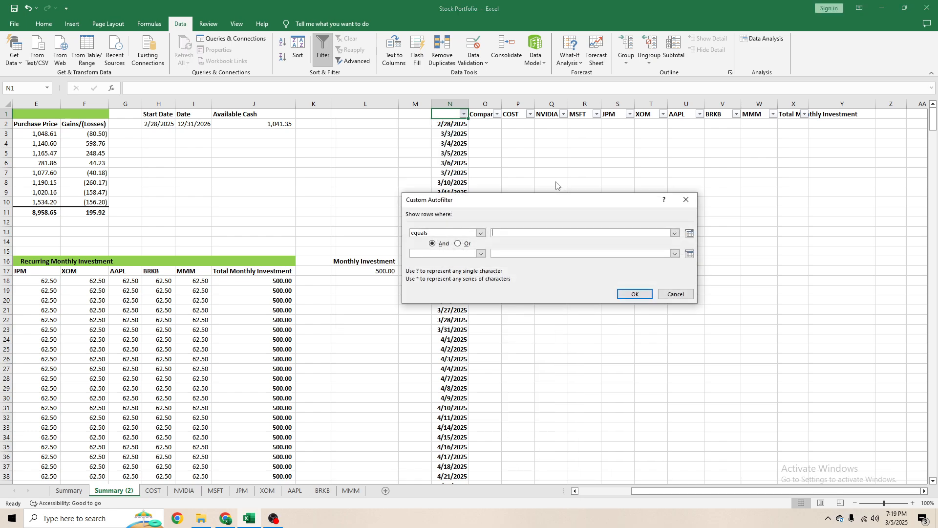
{"action": "left_click", "coordinate": [481, 233]}
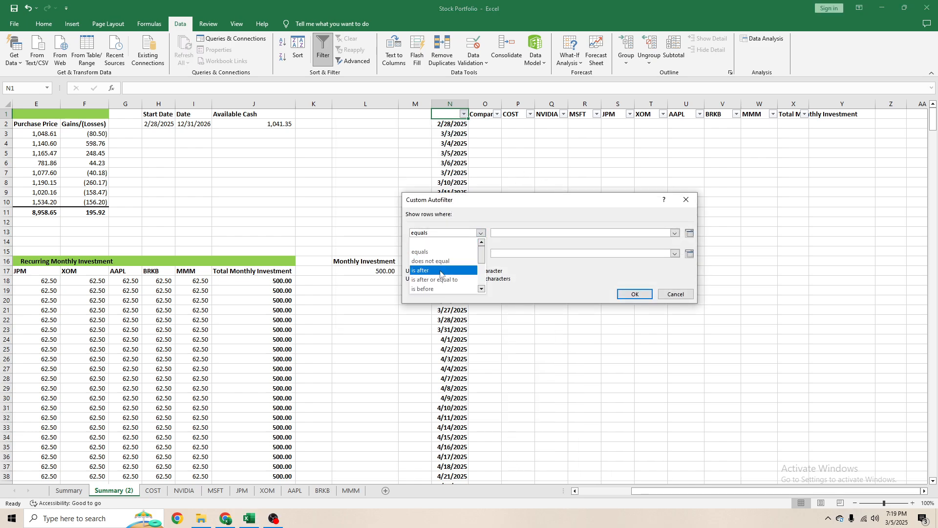
{"action": "left_click", "coordinate": [522, 278]}
{"action": "left_click", "coordinate": [481, 253]}
{"action": "left_click", "coordinate": [506, 280]}
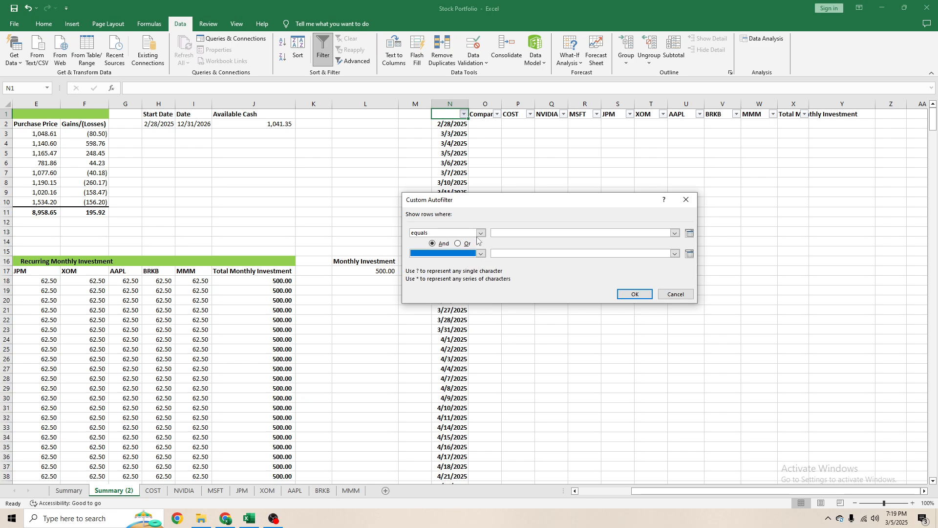
{"action": "left_click", "coordinate": [478, 235]}
{"action": "left_click", "coordinate": [518, 268]}
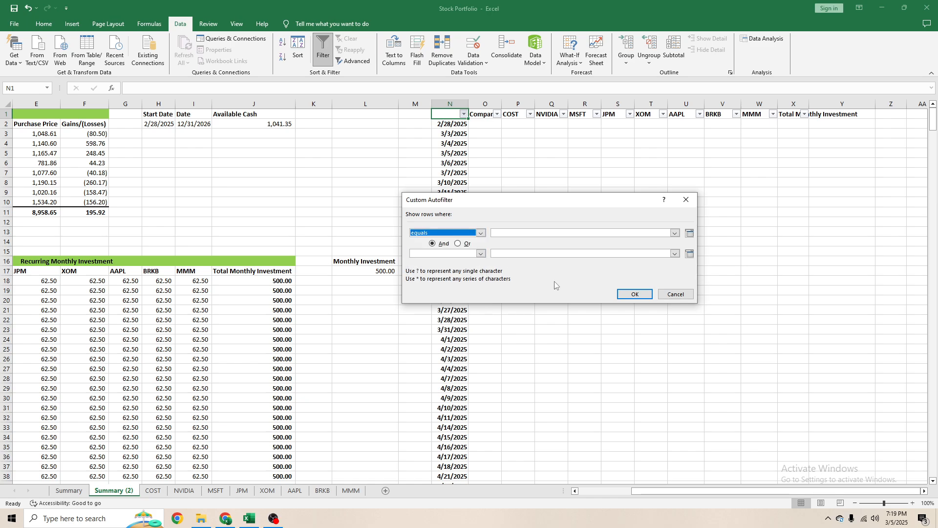
{"action": "left_click", "coordinate": [669, 295]}
- Try the Last Month date filter on column N and clear it again to restore the full daily list
{"action": "left_click", "coordinate": [463, 113]}
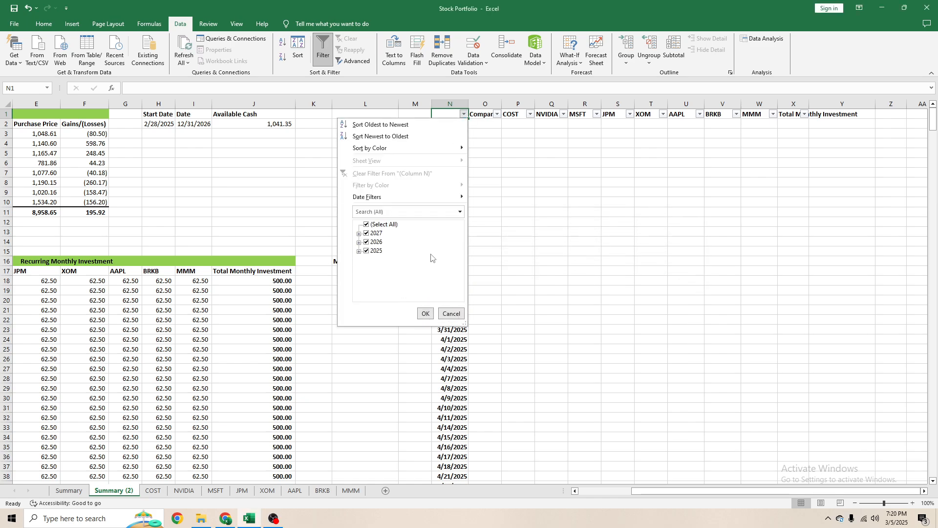
{"action": "left_click", "coordinate": [523, 218]}
{"action": "left_click", "coordinate": [463, 113]}
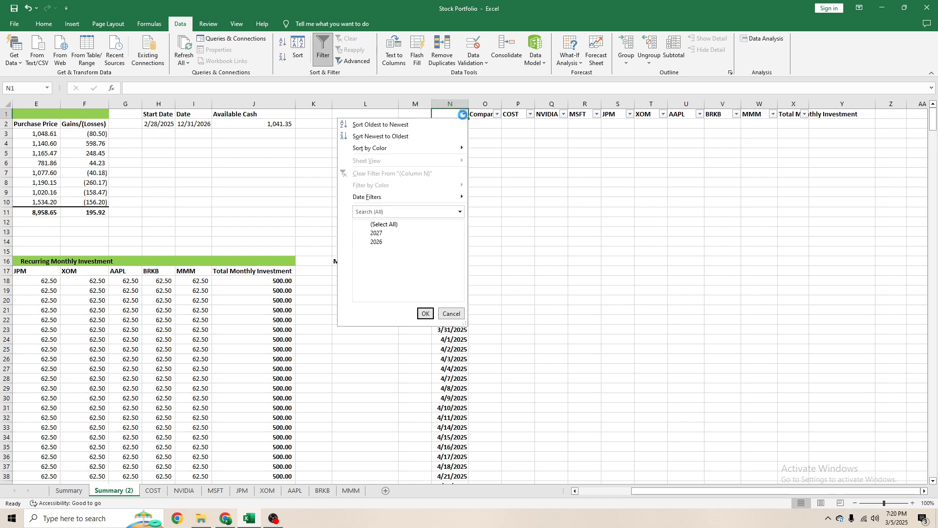
{"action": "left_click", "coordinate": [359, 233]}
{"action": "scroll", "coordinate": [380, 232], "scroll_direction": "down", "scroll_amount": 1}
{"action": "left_click", "coordinate": [369, 234]}
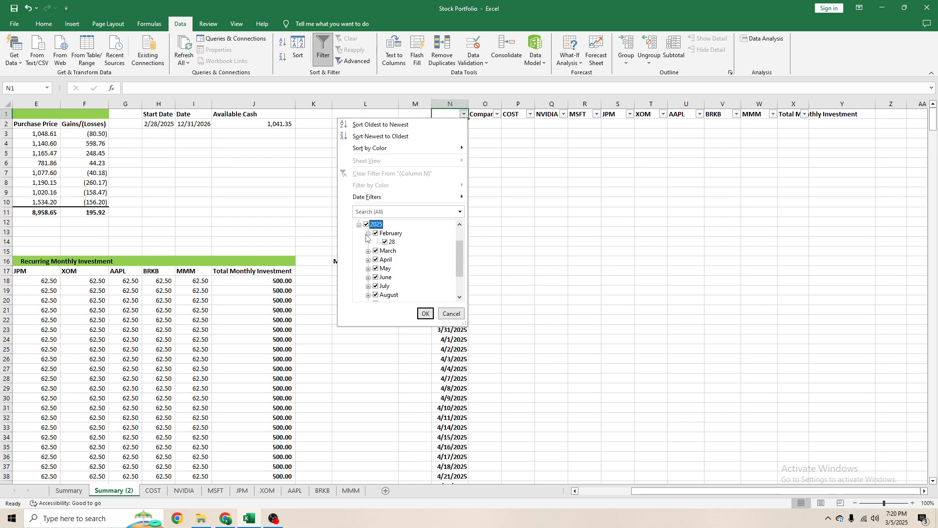
{"action": "left_click", "coordinate": [369, 251]}
{"action": "left_click", "coordinate": [376, 225]}
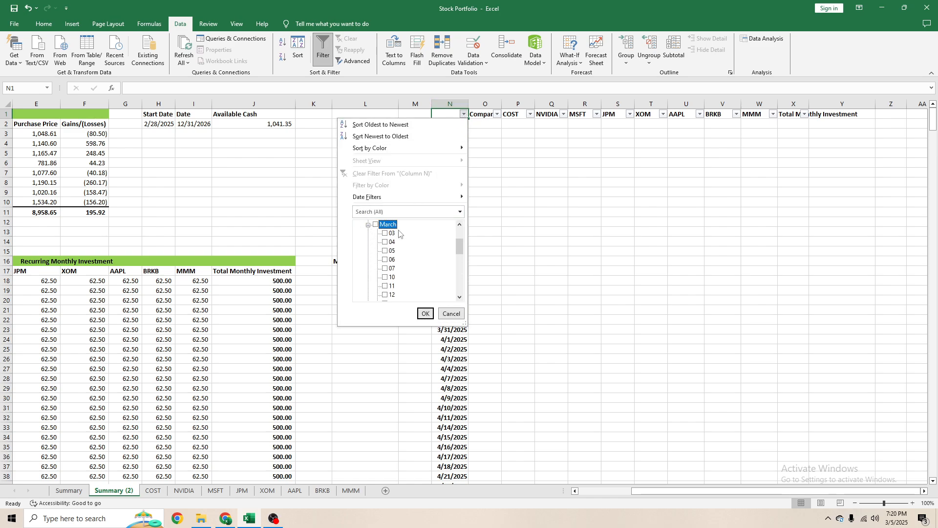
{"action": "mouse_move", "coordinate": [391, 197]}
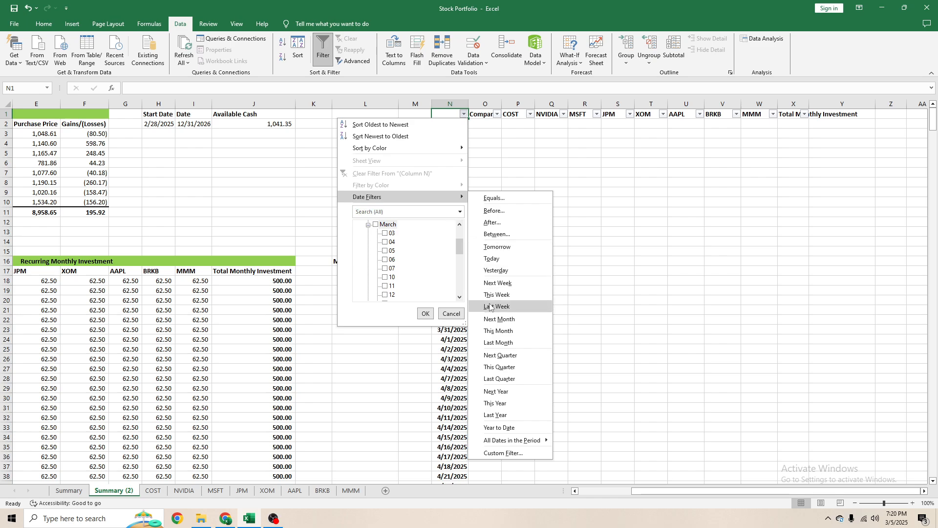
{"action": "left_click", "coordinate": [498, 342]}
{"action": "left_click", "coordinate": [464, 114]}
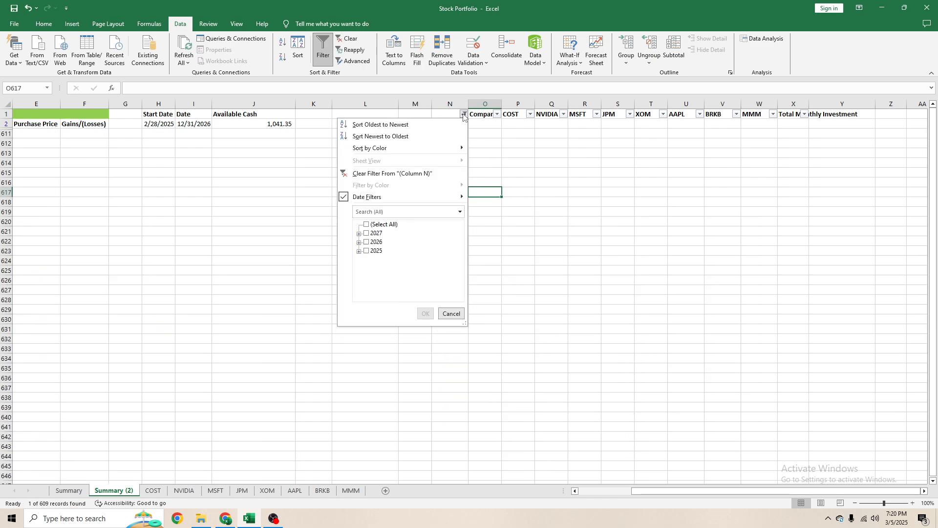
{"action": "left_click", "coordinate": [387, 174]}
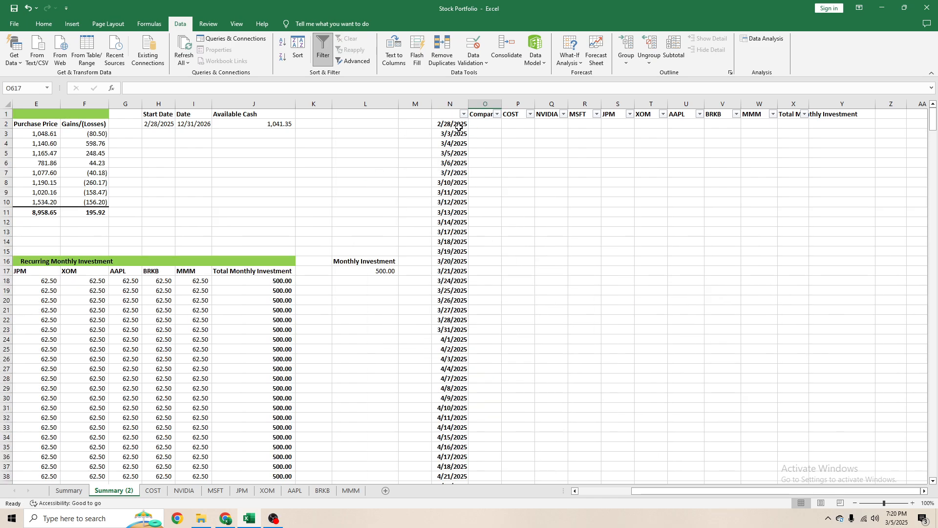
{"action": "left_click", "coordinate": [463, 115]}
{"action": "mouse_move", "coordinate": [429, 198]}
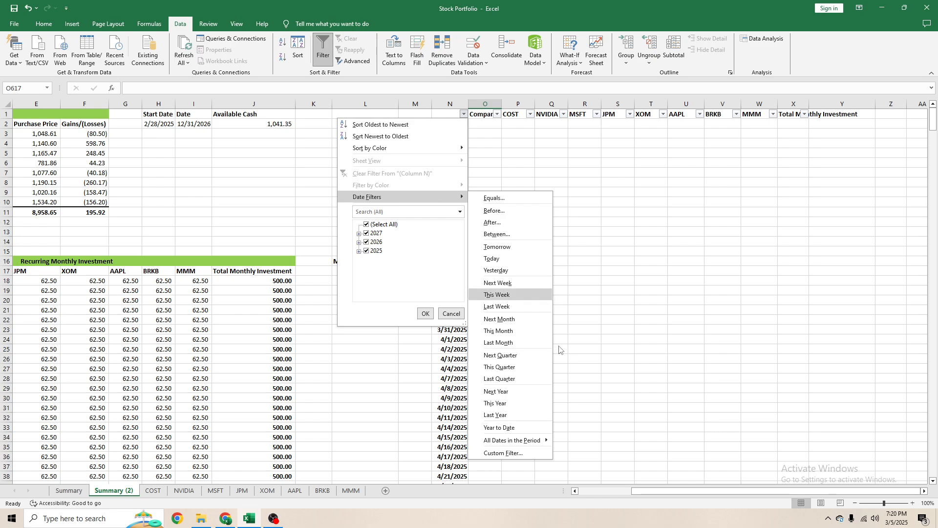
{"action": "mouse_move", "coordinate": [519, 441]}
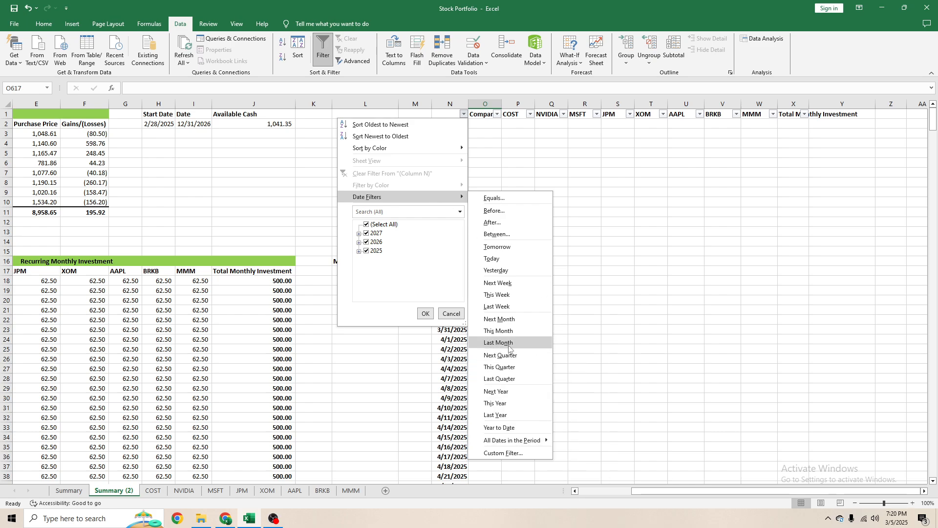
{"action": "left_click", "coordinate": [542, 185]}
- Enter 62.5 in O2 beside 2/28/2025 and copy that cell
{"action": "left_click", "coordinate": [493, 132]}
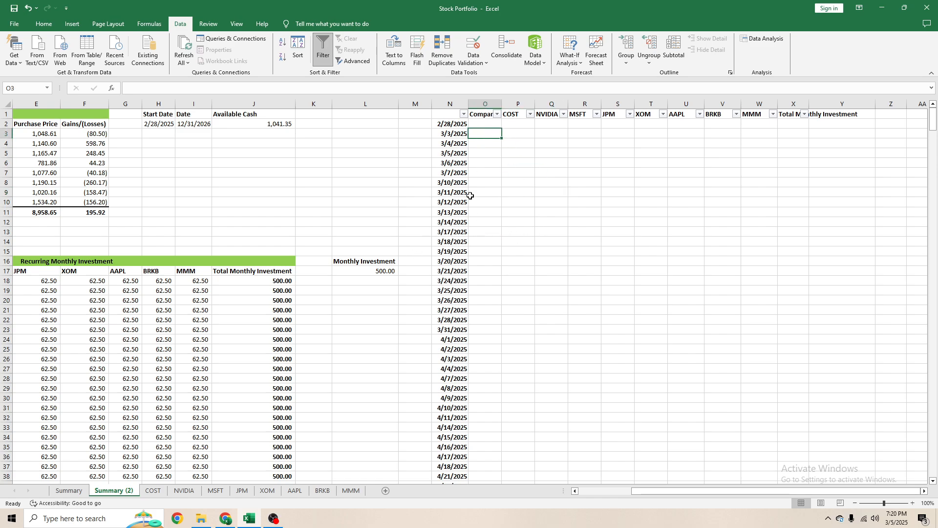
{"action": "left_click", "coordinate": [493, 123]}
{"action": "type", "text": "62.5"}
{"action": "key", "text": "ctrl+Return"}
{"action": "key", "text": "ctrl+c"}
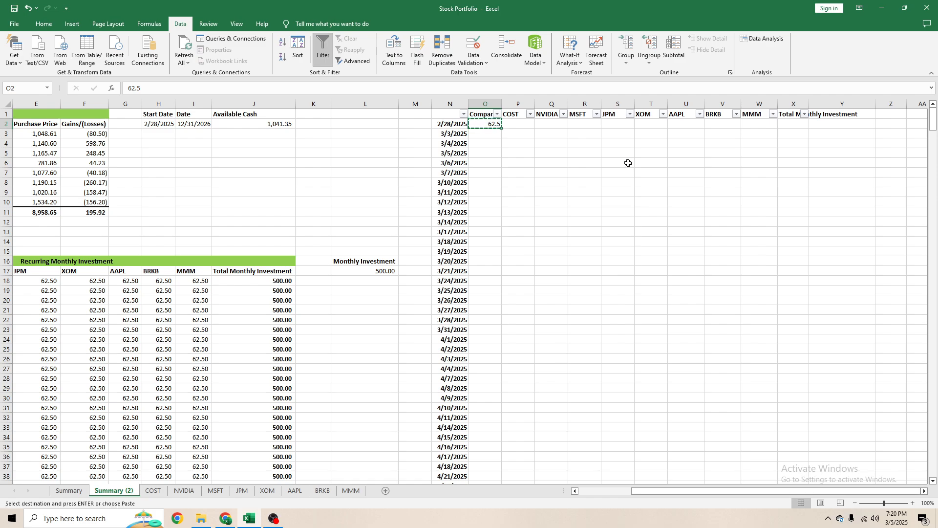
- Paste the copied 62.5 into column O beside 3/31/2025, 4/30/2025, 5/30/2025 and 6/30/2025
{"action": "left_click", "coordinate": [486, 329]}
{"action": "key", "text": "ctrl+v"}
{"action": "scroll", "coordinate": [516, 295], "scroll_direction": "down", "scroll_amount": 5}
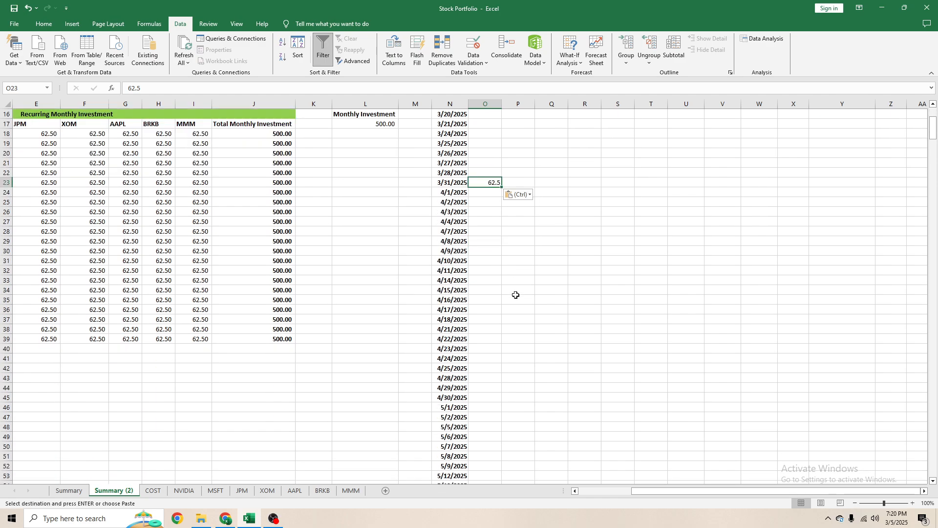
{"action": "left_click", "coordinate": [486, 397]}
{"action": "key", "text": "ctrl+v"}
{"action": "scroll", "coordinate": [489, 342], "scroll_direction": "down", "scroll_amount": 9}
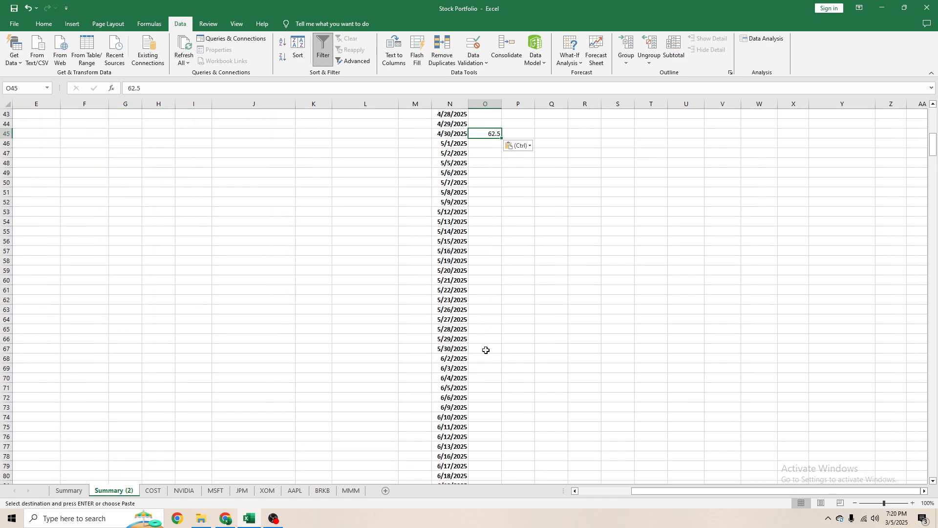
{"action": "left_click", "coordinate": [486, 351]}
{"action": "key", "text": "ctrl+v"}
{"action": "scroll", "coordinate": [489, 371], "scroll_direction": "down", "scroll_amount": 8}
{"action": "left_click", "coordinate": [488, 318]}
{"action": "key", "text": "ctrl+v"}
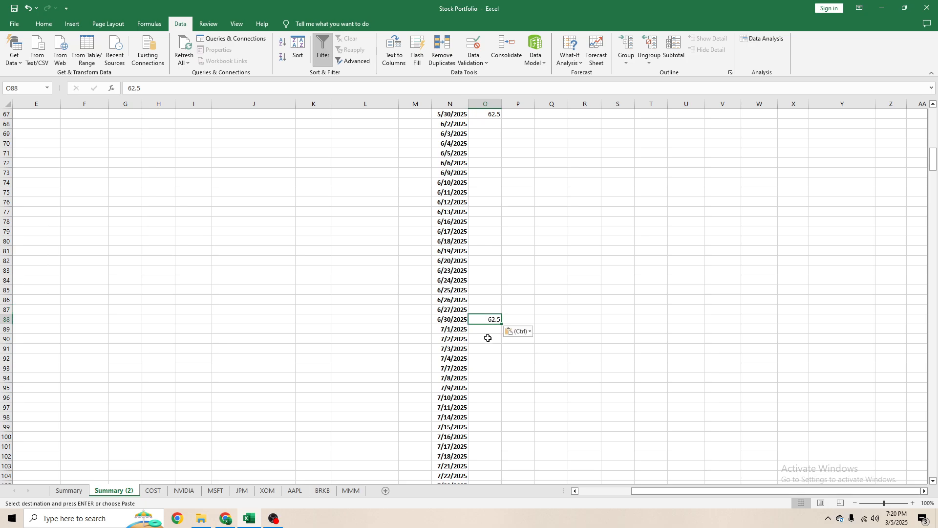
- Paste the 62.5 amount into column O beside 7/31/2025, 8/29/2025 and 9/30/2025
{"action": "scroll", "coordinate": [487, 338], "scroll_direction": "down", "scroll_amount": 7}
{"action": "left_click", "coordinate": [482, 338]}
{"action": "key", "text": "ctrl+v"}
{"action": "scroll", "coordinate": [526, 338], "scroll_direction": "down", "scroll_amount": 6}
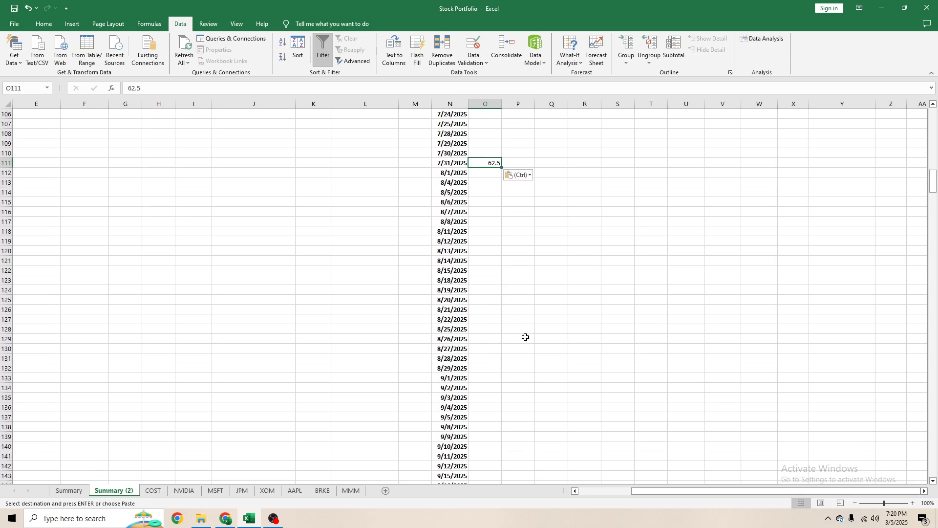
{"action": "left_click", "coordinate": [485, 369]}
{"action": "key", "text": "ctrl+v"}
{"action": "scroll", "coordinate": [497, 346], "scroll_direction": "down", "scroll_amount": 9}
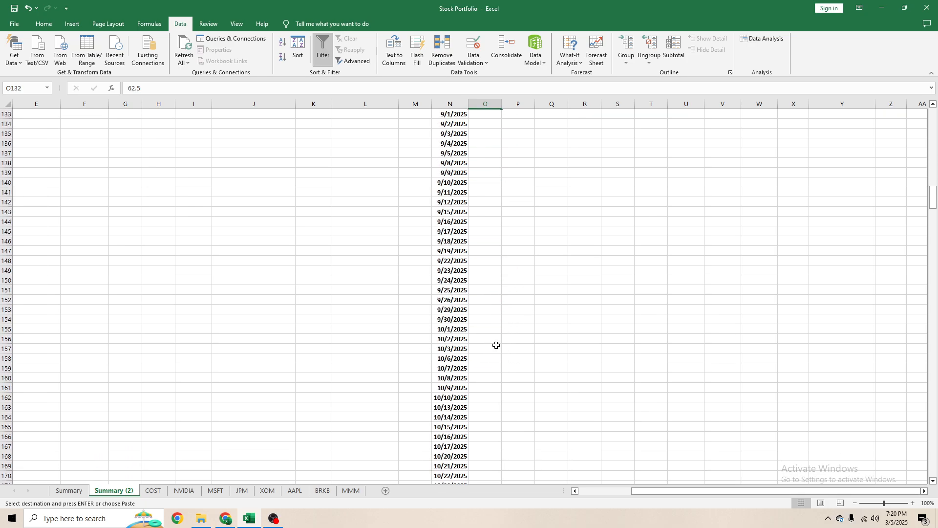
{"action": "left_click", "coordinate": [491, 323]}
{"action": "key", "text": "ctrl+v"}
- Paste the 62.5 amount into column O beside 10/31/2025, 11/28/2025 and 12/31/2025
{"action": "scroll", "coordinate": [483, 342], "scroll_direction": "down", "scroll_amount": 8}
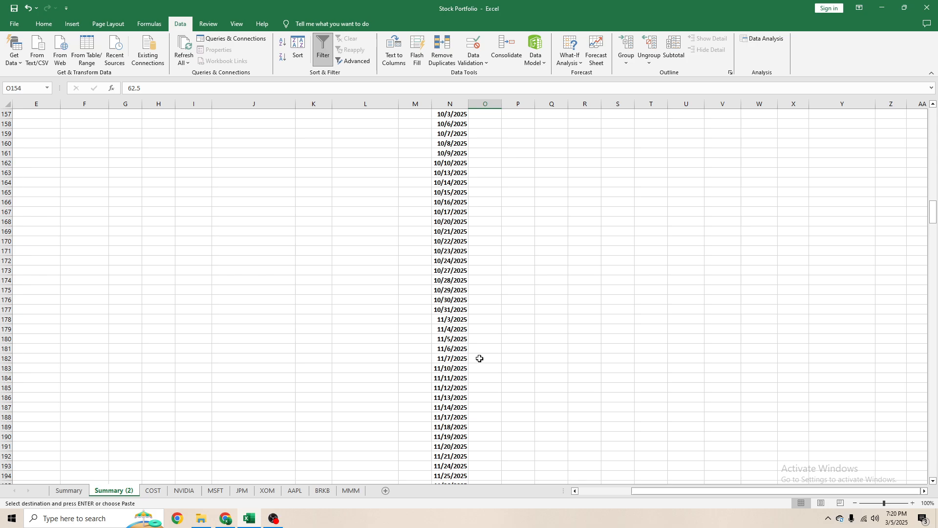
{"action": "left_click", "coordinate": [480, 318]}
{"action": "key", "text": "ctrl+v"}
{"action": "scroll", "coordinate": [492, 327], "scroll_direction": "down", "scroll_amount": 8}
{"action": "left_click", "coordinate": [486, 269]}
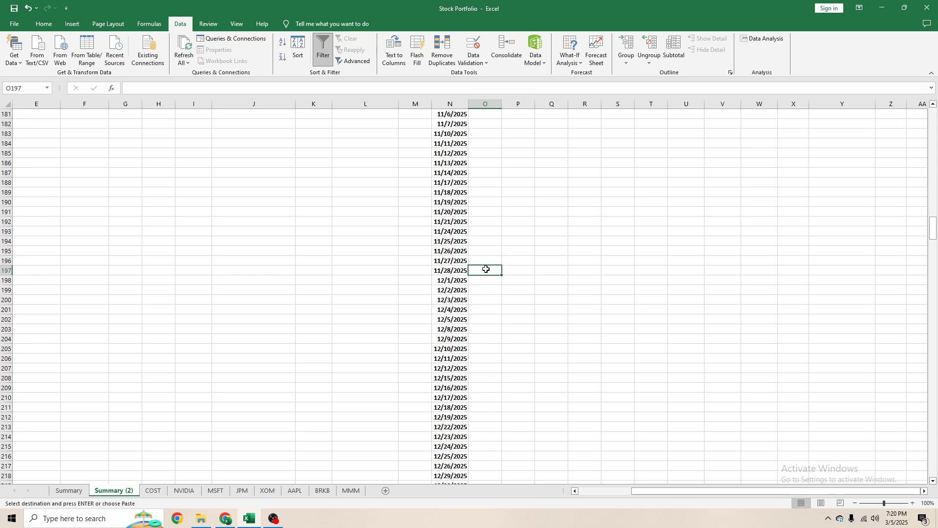
{"action": "key", "text": "ctrl+v"}
{"action": "scroll", "coordinate": [488, 294], "scroll_direction": "down", "scroll_amount": 7}
{"action": "left_click", "coordinate": [486, 289]}
{"action": "key", "text": "ctrl+v"}
- Paste the 62.5 amount into column O beside 1/30/2026, 2/27/2026 and 3/31/2026
{"action": "scroll", "coordinate": [484, 293], "scroll_direction": "down", "scroll_amount": 8}
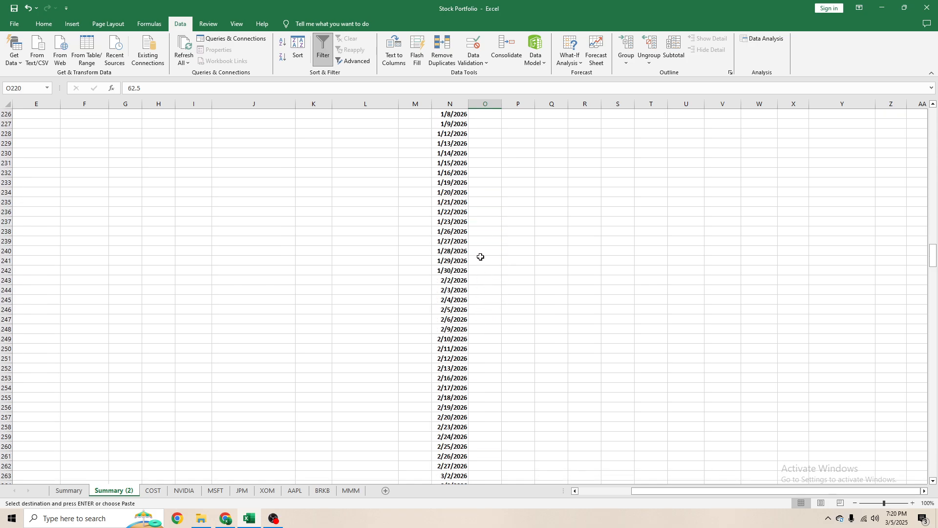
{"action": "left_click", "coordinate": [484, 269]}
{"action": "key", "text": "ctrl+v"}
{"action": "scroll", "coordinate": [483, 327], "scroll_direction": "down", "scroll_amount": 3}
{"action": "left_click", "coordinate": [479, 377]}
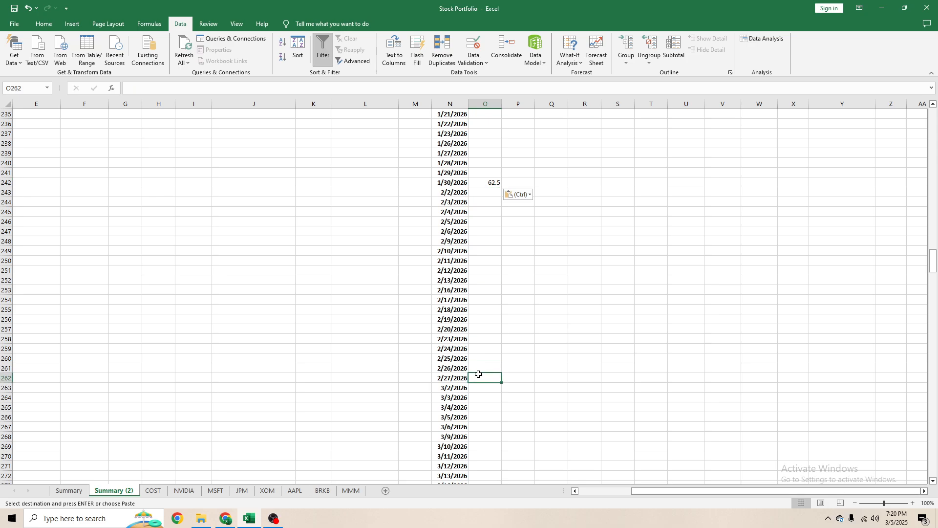
{"action": "key", "text": "ctrl+v"}
{"action": "scroll", "coordinate": [489, 317], "scroll_direction": "down", "scroll_amount": 8}
{"action": "left_click", "coordinate": [487, 351]}
{"action": "type", "text": "62.5"}
- Paste the 62.5 amount into column O beside 4/30/2026, 5/29/2026 and 6/30/2026
{"action": "scroll", "coordinate": [489, 318], "scroll_direction": "down", "scroll_amount": 9}
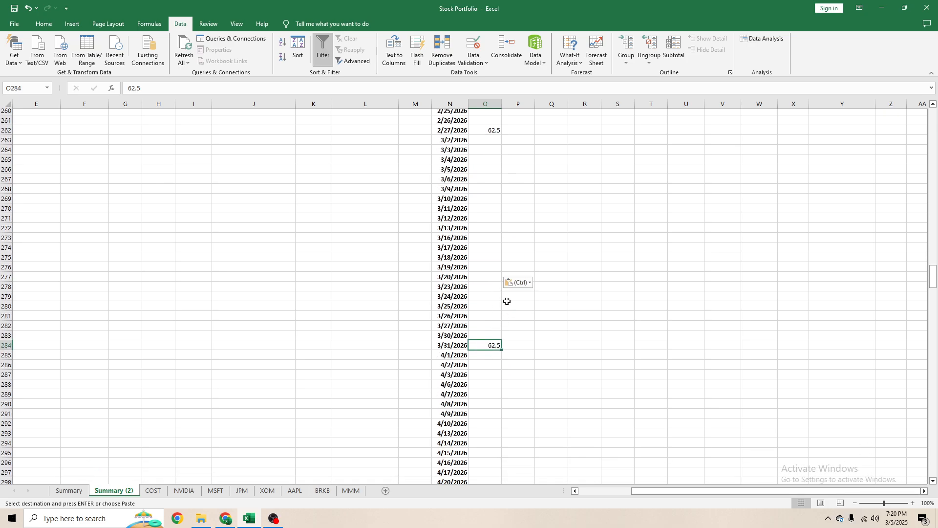
{"action": "left_click", "coordinate": [492, 310]}
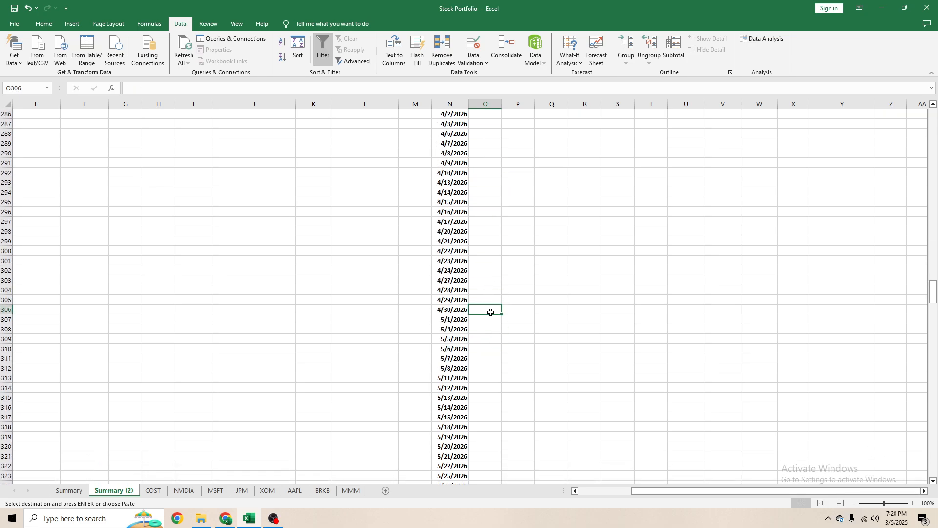
{"action": "key", "text": "ctrl+v"}
{"action": "scroll", "coordinate": [494, 313], "scroll_direction": "down", "scroll_amount": 7}
{"action": "left_click", "coordinate": [498, 309]}
{"action": "key", "text": "ctrl+v"}
{"action": "scroll", "coordinate": [494, 306], "scroll_direction": "down", "scroll_amount": 8}
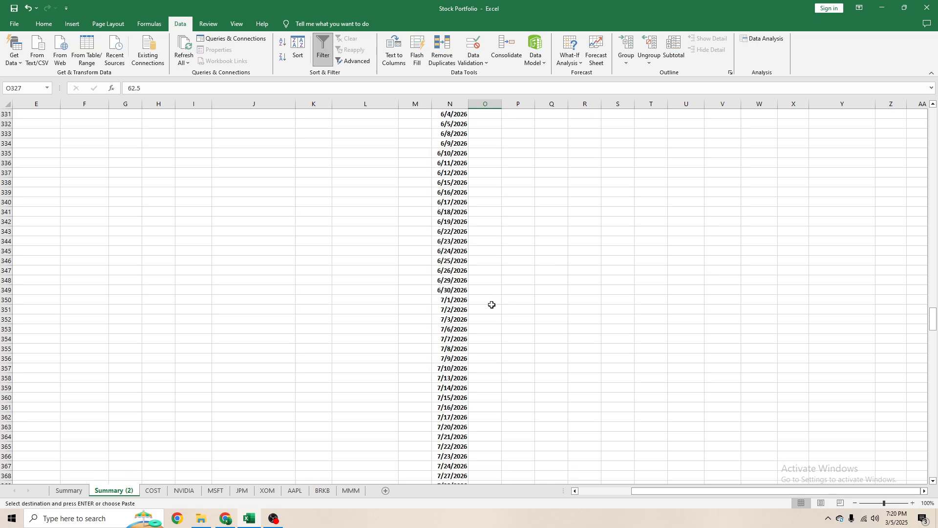
{"action": "left_click", "coordinate": [492, 290]}
{"action": "key", "text": "ctrl+v"}
- Paste the 62.5 amount into column O beside 7/31/2026, 8/31/2026 and 9/30/2026
{"action": "scroll", "coordinate": [492, 323], "scroll_direction": "down", "scroll_amount": 6}
{"action": "left_click", "coordinate": [485, 333]}
{"action": "key", "text": "ctrl+v"}
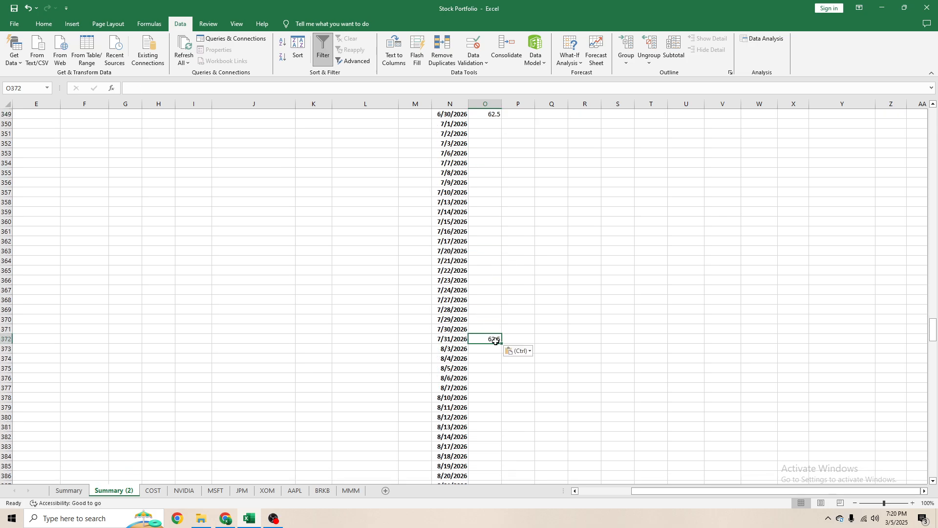
{"action": "scroll", "coordinate": [485, 325], "scroll_direction": "down", "scroll_amount": 8}
{"action": "left_click", "coordinate": [486, 311]}
{"action": "key", "text": "ctrl+v"}
{"action": "scroll", "coordinate": [485, 342], "scroll_direction": "down", "scroll_amount": 8}
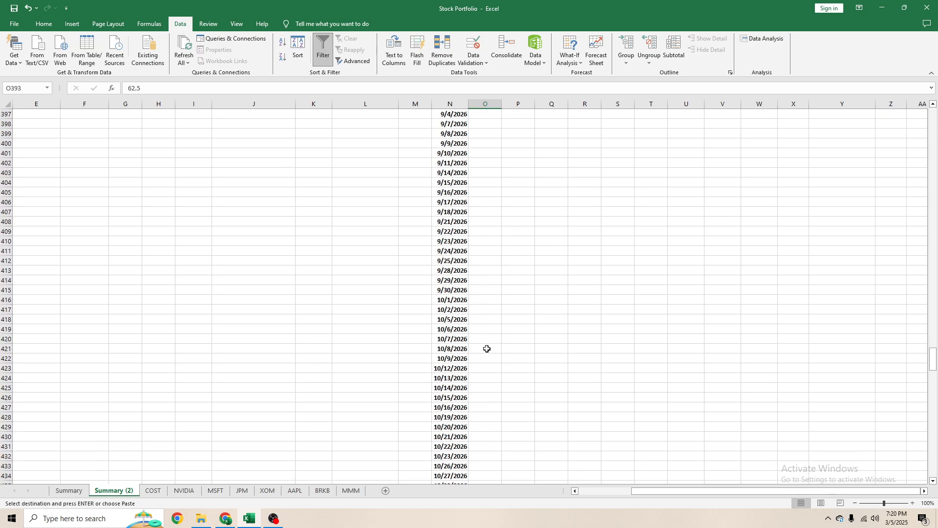
{"action": "left_click", "coordinate": [486, 360]}
{"action": "left_click", "coordinate": [482, 293]}
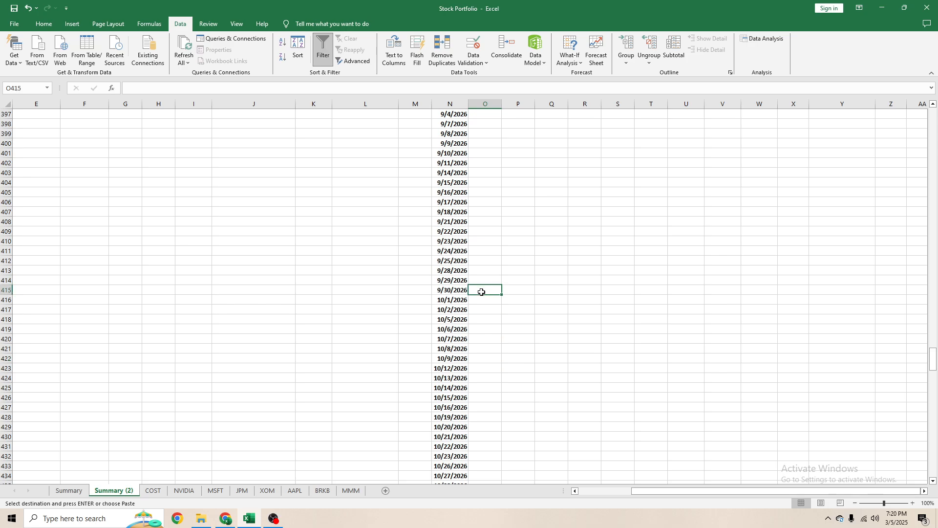
{"action": "key", "text": "ctrl+v"}
- Paste the 62.5 amount into column O beside 10/30/2026, 11/30/2026 and 12/31/2026
{"action": "scroll", "coordinate": [482, 297], "scroll_direction": "up", "scroll_amount": 5}
{"action": "scroll", "coordinate": [480, 298], "scroll_direction": "down", "scroll_amount": 8}
{"action": "left_click", "coordinate": [484, 417]}
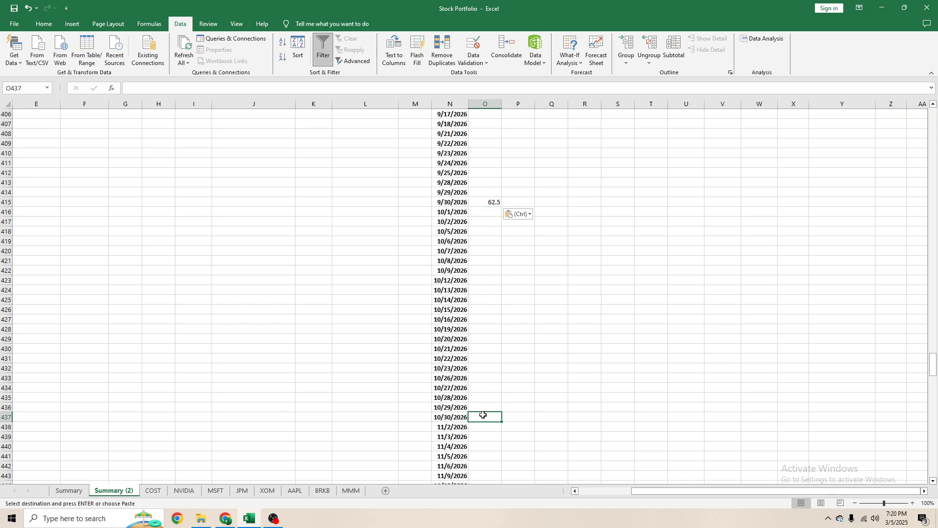
{"action": "key", "text": "ctrl+v"}
{"action": "scroll", "coordinate": [486, 372], "scroll_direction": "down", "scroll_amount": 9}
{"action": "left_click", "coordinate": [485, 359]}
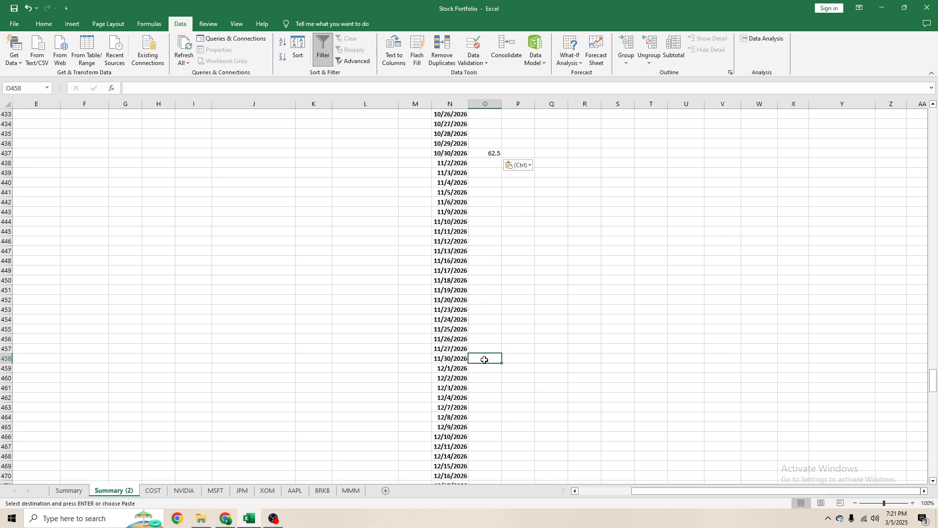
{"action": "key", "text": "ctrl+v"}
{"action": "scroll", "coordinate": [485, 345], "scroll_direction": "down", "scroll_amount": 8}
{"action": "left_click", "coordinate": [488, 347]}
{"action": "key", "text": "ctrl+v"}
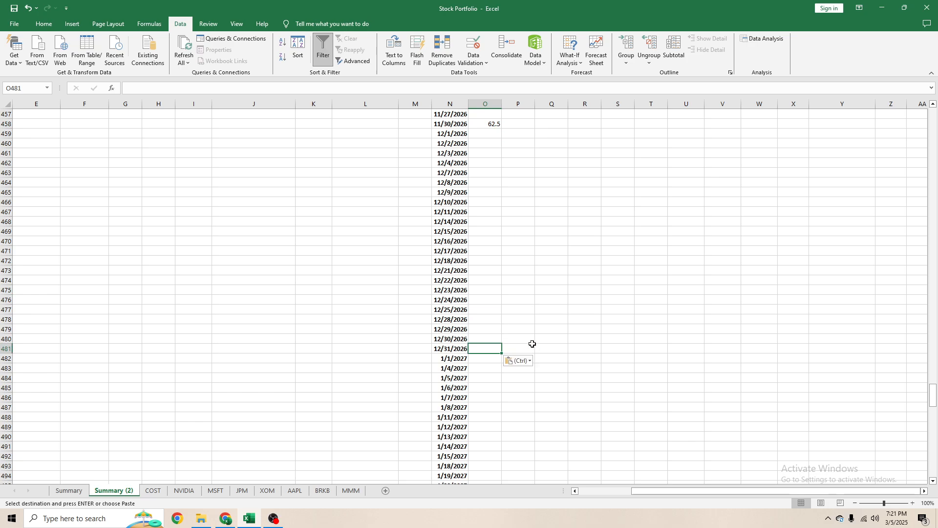
- Paste the 62.5 amount into column O beside 1/29/2027, 2/26/2027 and 3/31/2027
{"action": "scroll", "coordinate": [487, 337], "scroll_direction": "down", "scroll_amount": 9}
{"action": "left_click", "coordinate": [481, 288]}
{"action": "key", "text": "ctrl+v"}
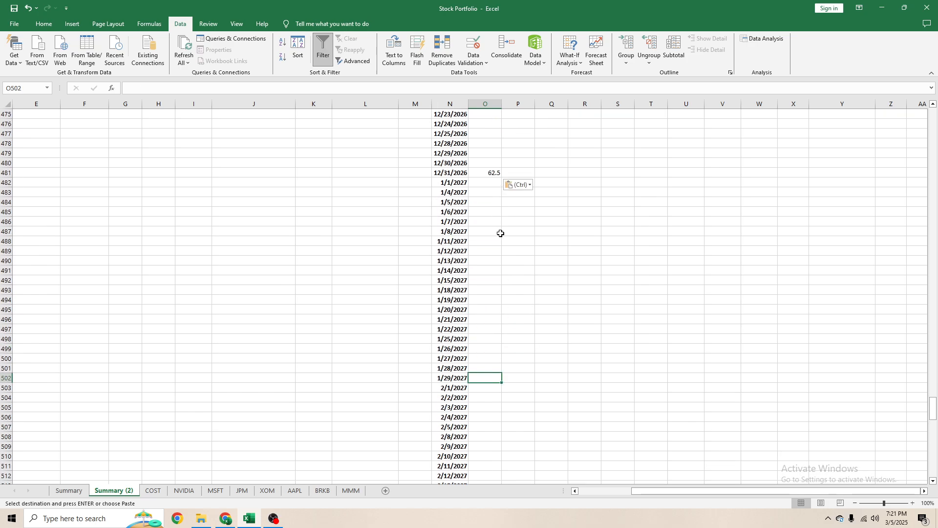
{"action": "scroll", "coordinate": [502, 290], "scroll_direction": "down", "scroll_amount": 4}
{"action": "scroll", "coordinate": [502, 289], "scroll_direction": "down", "scroll_amount": 1}
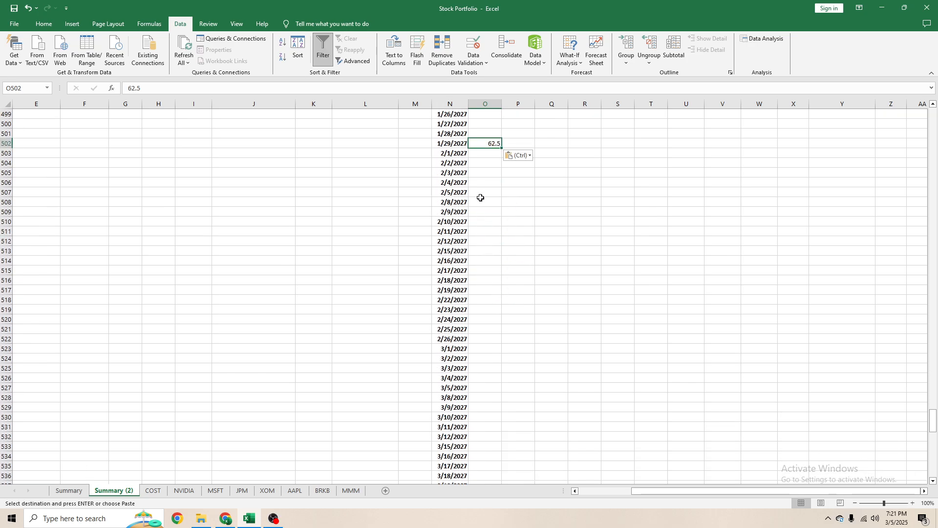
{"action": "left_click", "coordinate": [495, 335]}
{"action": "key", "text": "ctrl+v"}
{"action": "scroll", "coordinate": [493, 322], "scroll_direction": "down", "scroll_amount": 8}
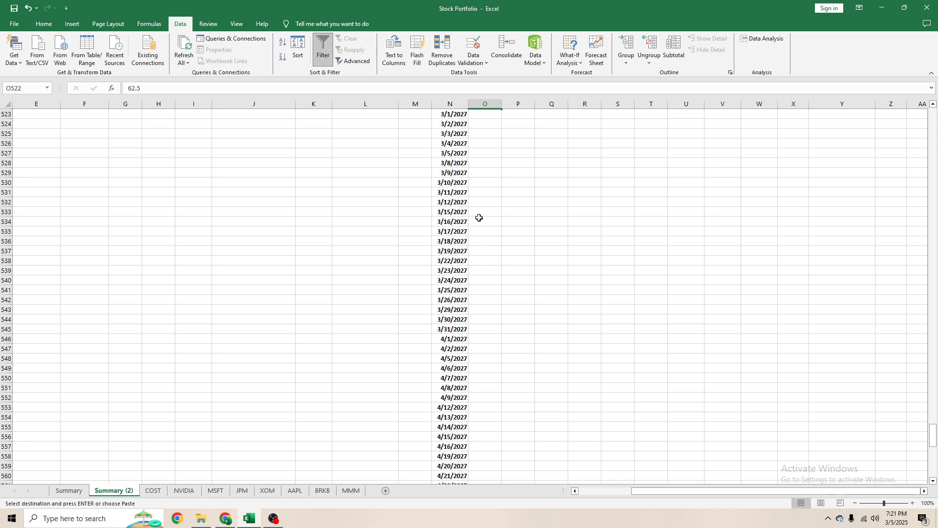
{"action": "left_click", "coordinate": [488, 329]}
{"action": "key", "text": "ctrl+v"}
- Paste the 62.5 amount into column O beside 4/30/2027 and 5/31/2027
{"action": "scroll", "coordinate": [506, 328], "scroll_direction": "up", "scroll_amount": 7}
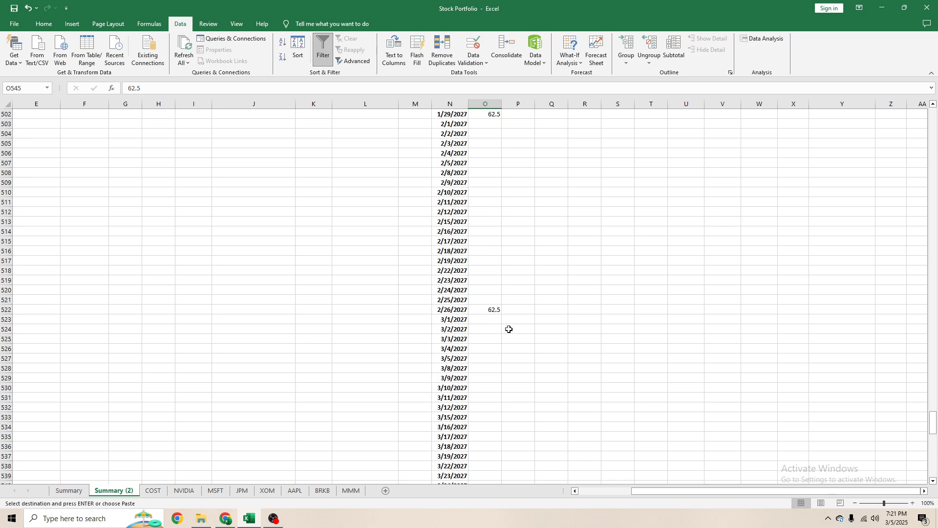
{"action": "scroll", "coordinate": [498, 325], "scroll_direction": "down", "scroll_amount": 8}
{"action": "scroll", "coordinate": [497, 325], "scroll_direction": "down", "scroll_amount": 6}
{"action": "left_click", "coordinate": [484, 338]}
{"action": "key", "text": "ctrl+v"}
{"action": "scroll", "coordinate": [484, 337], "scroll_direction": "up", "scroll_amount": 7}
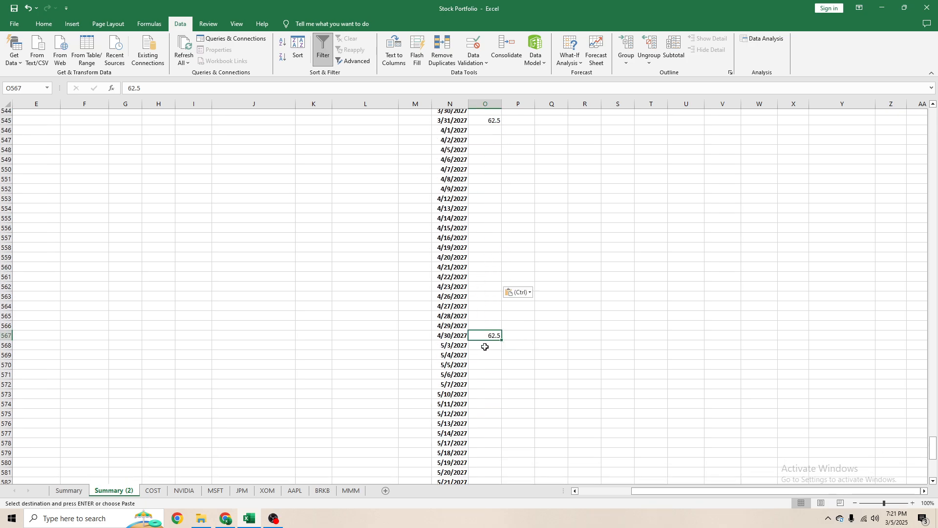
{"action": "scroll", "coordinate": [488, 318], "scroll_direction": "down", "scroll_amount": 15}
{"action": "left_click", "coordinate": [485, 309]}
{"action": "type", "text": "62.5"}
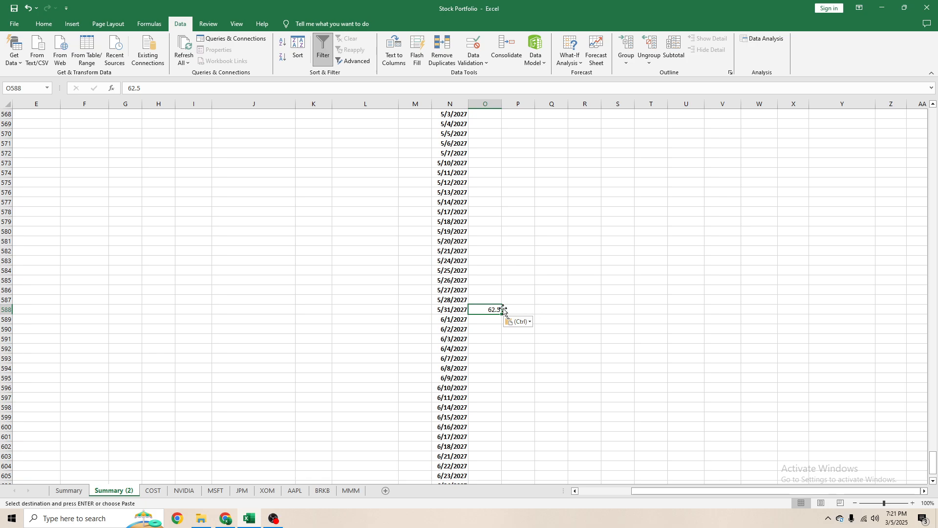
- Delete all 2027 dates and their amounts in columns N and O, from row 482 down to the end of the schedule
{"action": "scroll", "coordinate": [499, 304], "scroll_direction": "up", "scroll_amount": 5}
{"action": "scroll", "coordinate": [489, 306], "scroll_direction": "down", "scroll_amount": 9}
{"action": "scroll", "coordinate": [489, 314], "scroll_direction": "up", "scroll_amount": 6}
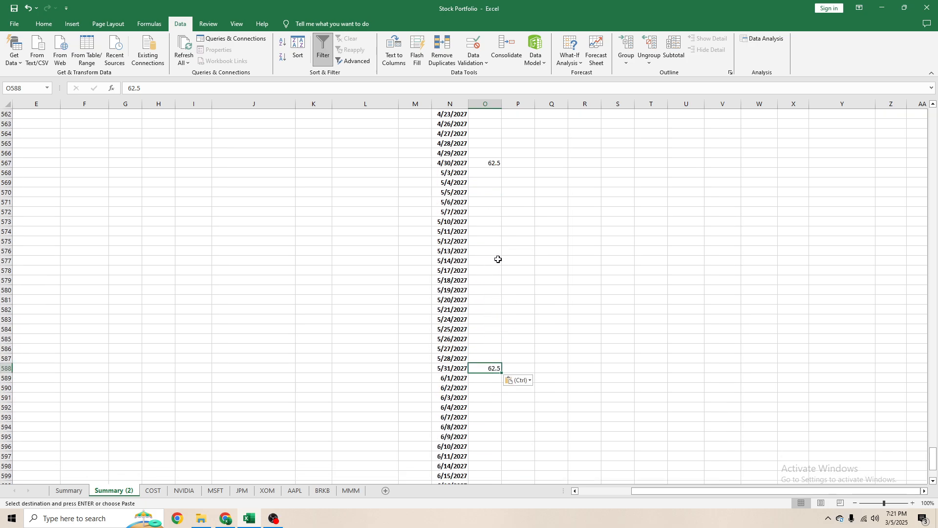
{"action": "scroll", "coordinate": [498, 259], "scroll_direction": "up", "scroll_amount": 4}
{"action": "scroll", "coordinate": [505, 264], "scroll_direction": "down", "scroll_amount": 1}
{"action": "scroll", "coordinate": [492, 251], "scroll_direction": "up", "scroll_amount": 9}
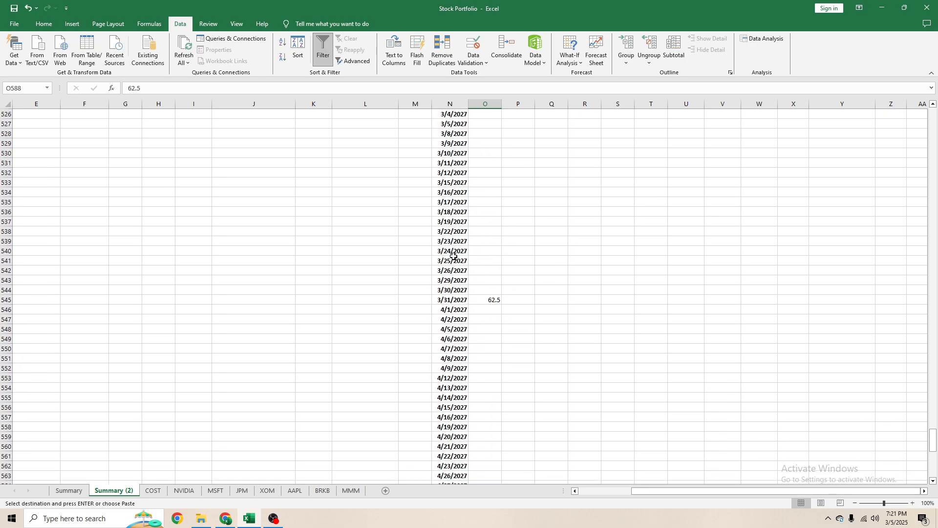
{"action": "scroll", "coordinate": [484, 259], "scroll_direction": "up", "scroll_amount": 6}
{"action": "scroll", "coordinate": [495, 256], "scroll_direction": "up", "scroll_amount": 11}
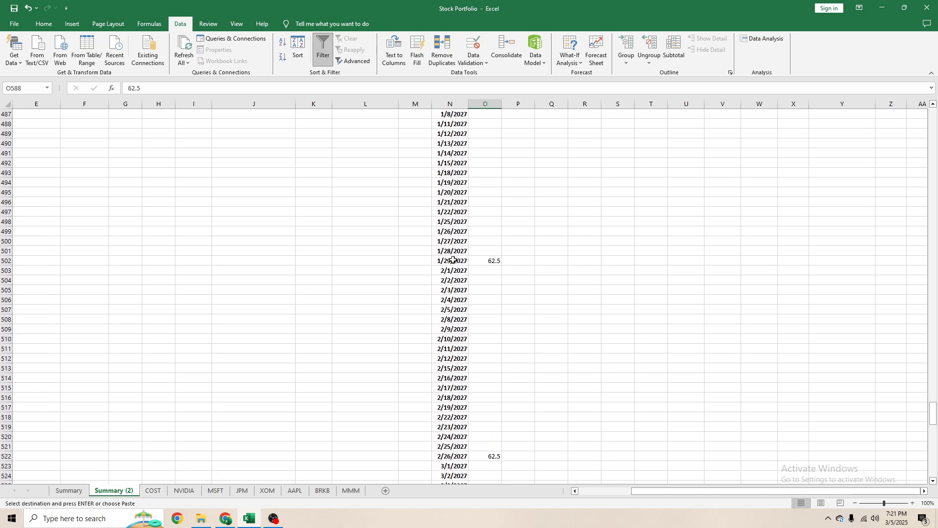
{"action": "left_click", "coordinate": [438, 184]}
{"action": "left_click_drag", "start_coordinate": [438, 185], "coordinate": [473, 267]}
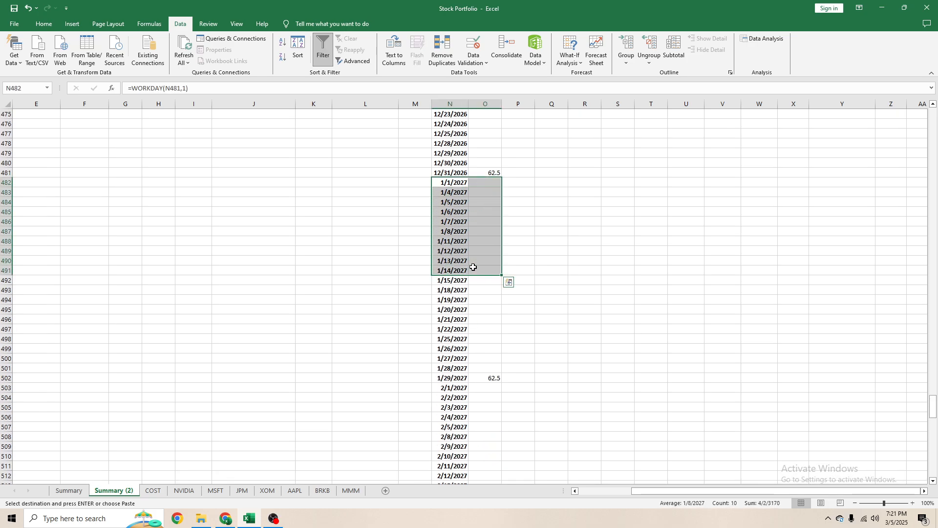
{"action": "key", "text": "ctrl+shift+Down"}
{"action": "key", "text": "Delete"}
{"action": "key", "text": "ctrl+Up"}
- Filter the daily schedule on column O so that only the month-end rows holding 62.5 are shown
{"action": "scroll", "coordinate": [489, 156], "scroll_direction": "up", "scroll_amount": 20}
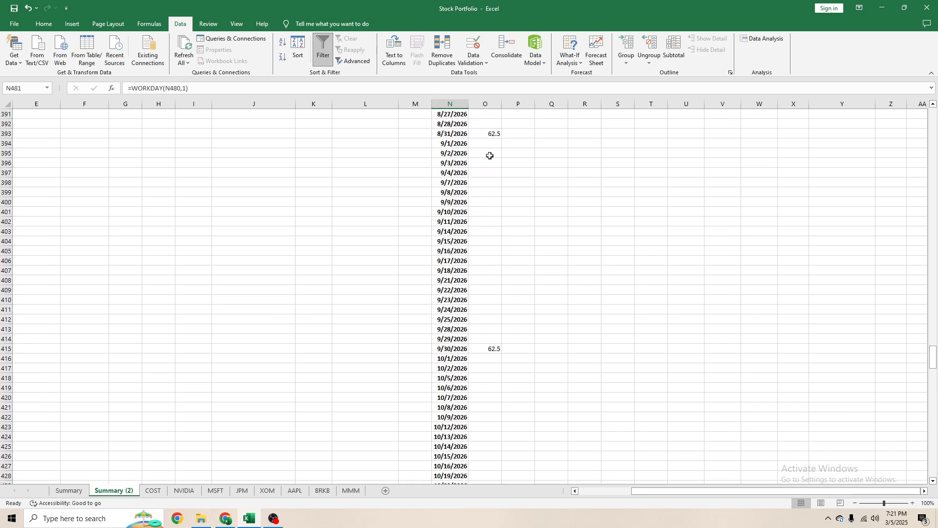
{"action": "scroll", "coordinate": [491, 156], "scroll_direction": "up", "scroll_amount": 20}
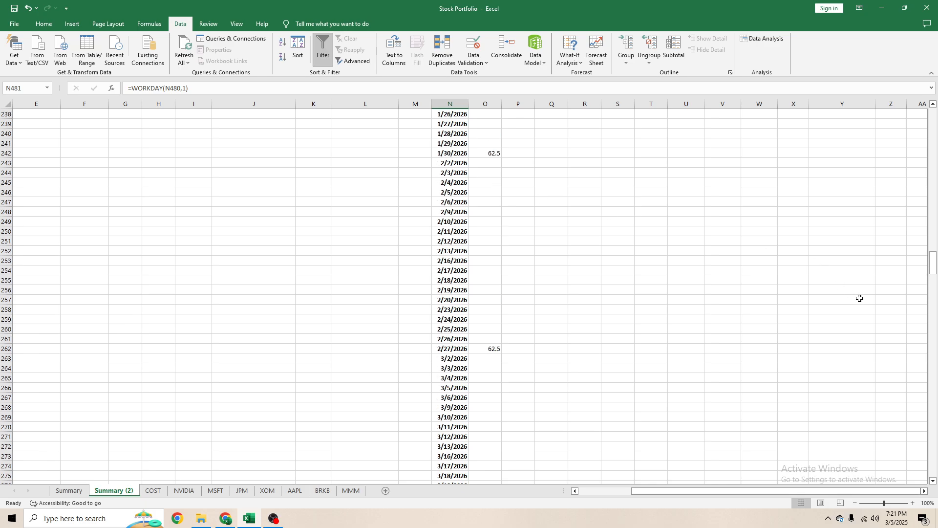
{"action": "left_click_drag", "start_coordinate": [934, 264], "coordinate": [919, 115]}
{"action": "left_click", "coordinate": [497, 114]}
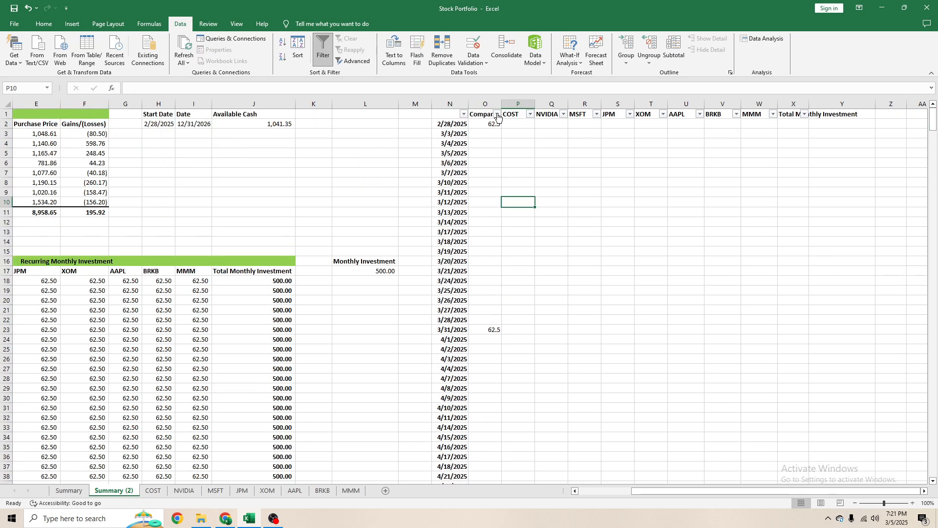
{"action": "left_click", "coordinate": [459, 313]}
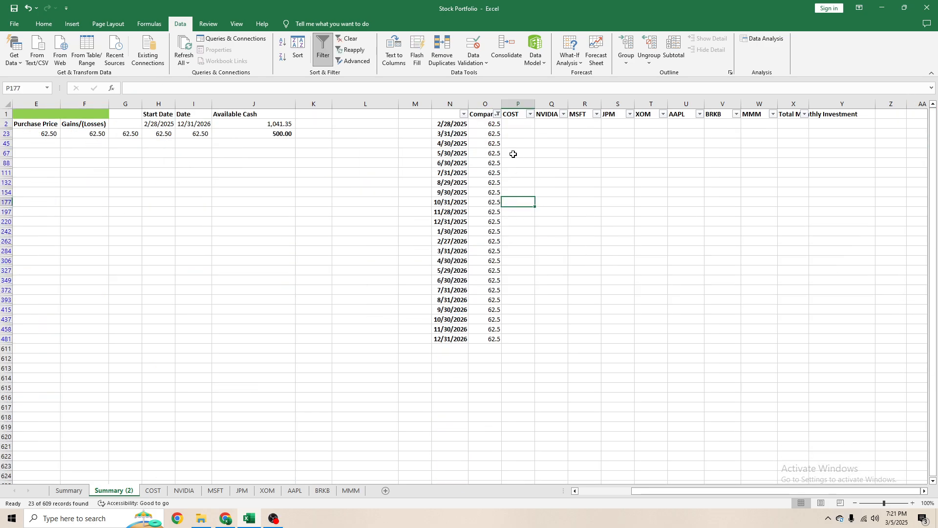
- Fill the filtered 62.5 amounts in O2:O481 across through column X for every visible month-end row
{"action": "mouse_move", "coordinate": [499, 123]}
{"action": "left_mouse_down"}
{"action": "mouse_move", "coordinate": [496, 341]}
{"action": "mouse_move", "coordinate": [493, 124]}
{"action": "left_mouse_up"}
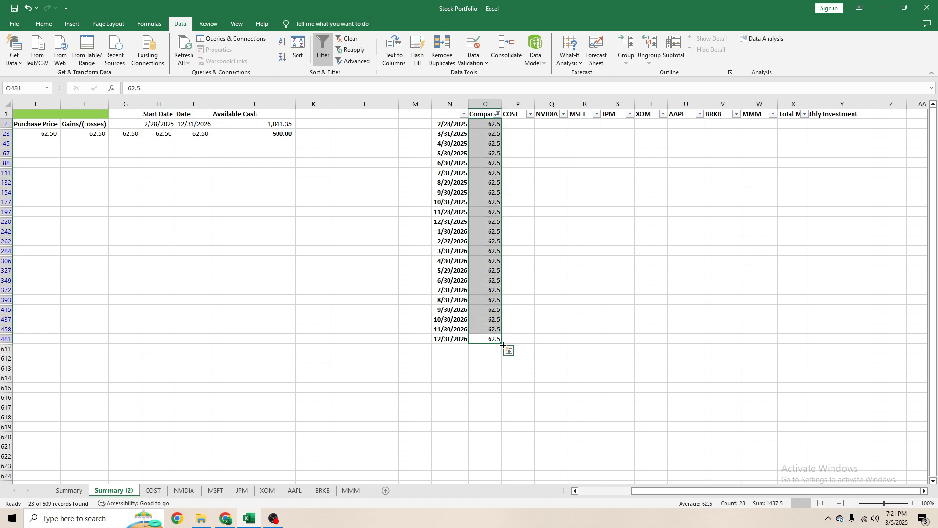
{"action": "left_click_drag", "start_coordinate": [503, 345], "coordinate": [809, 341]}
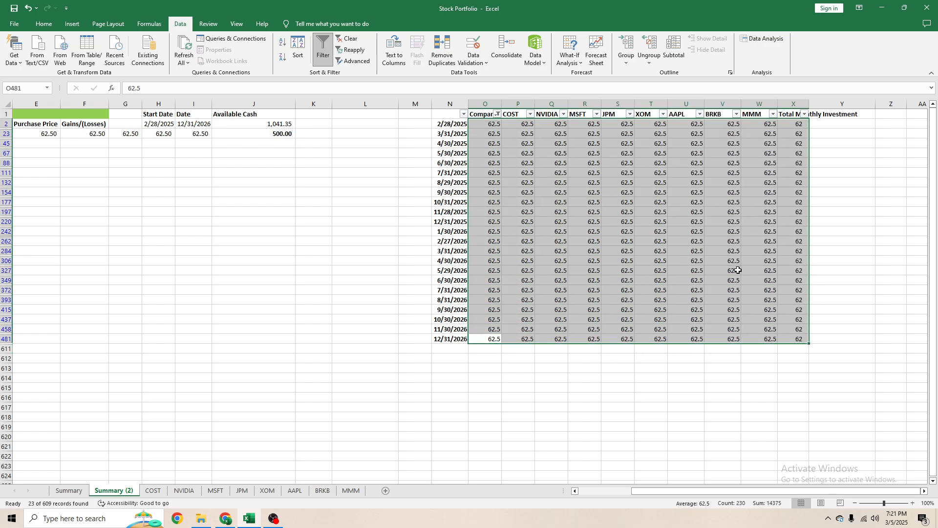
{"action": "left_click", "coordinate": [654, 224]}
{"action": "left_click", "coordinate": [503, 115]}
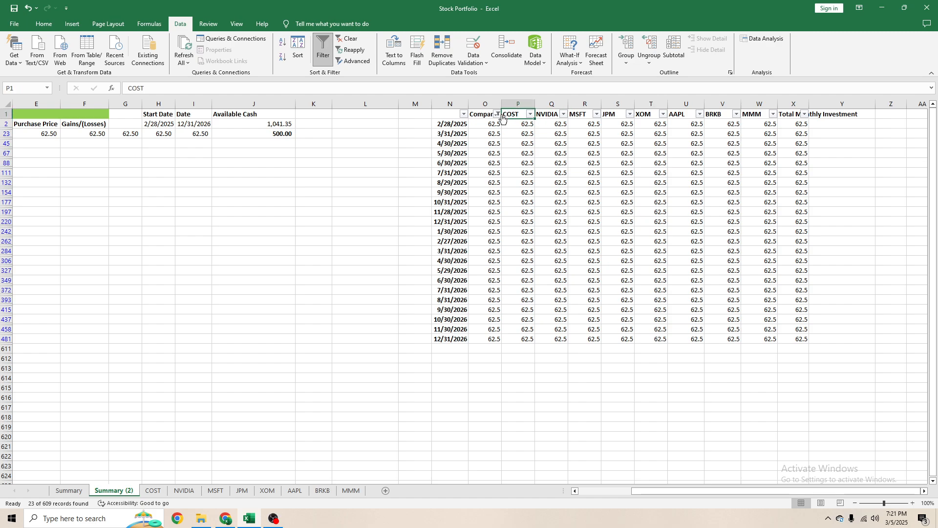
- Clear the filter on the Company column so all daily rows show again
{"action": "left_click", "coordinate": [498, 114]}
{"action": "left_click", "coordinate": [417, 176]}
{"action": "left_click", "coordinate": [647, 241]}
{"action": "left_click", "coordinate": [850, 201]}
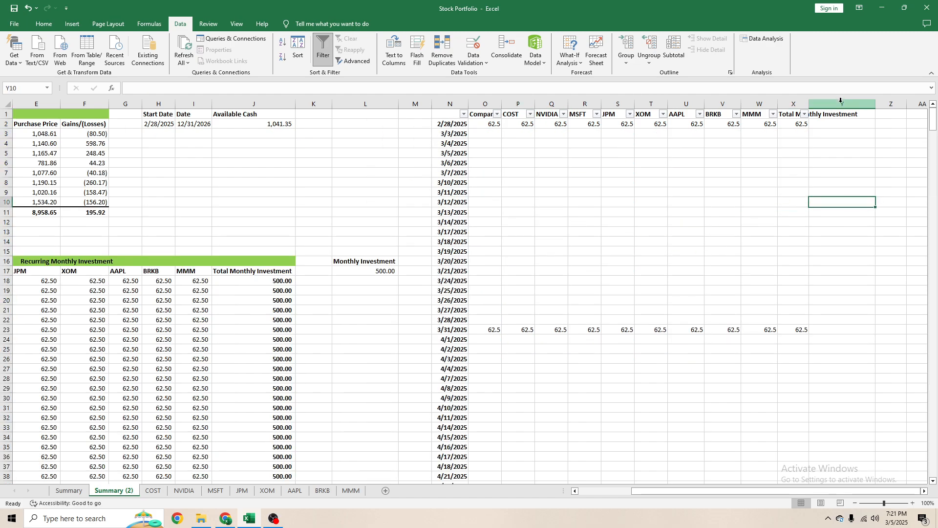
- Fit column X to its Total Monthly Investment heading and filter the Company column to the rows holding 62.5
{"action": "left_click", "coordinate": [835, 104]}
{"action": "double_click", "coordinate": [808, 104]}
{"action": "left_click", "coordinate": [807, 104]}
{"action": "left_click", "coordinate": [822, 124]}
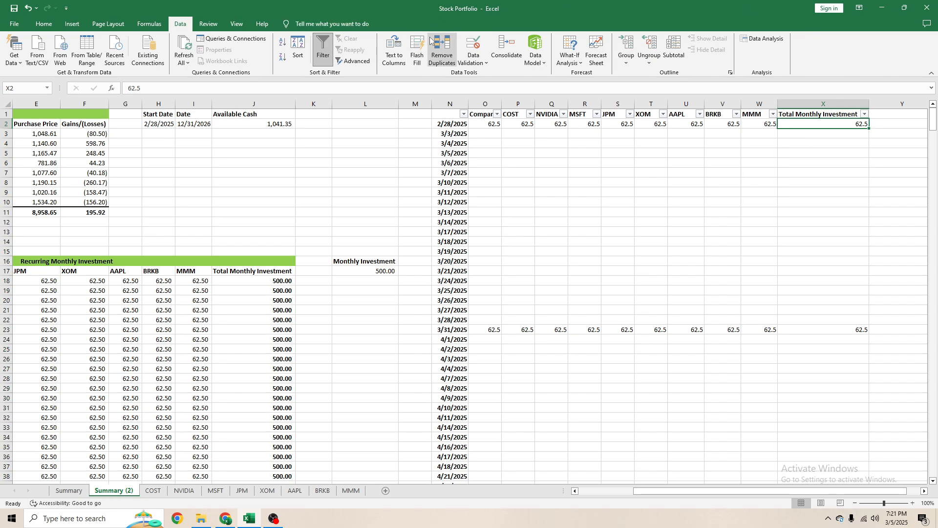
{"action": "left_click", "coordinate": [497, 114]}
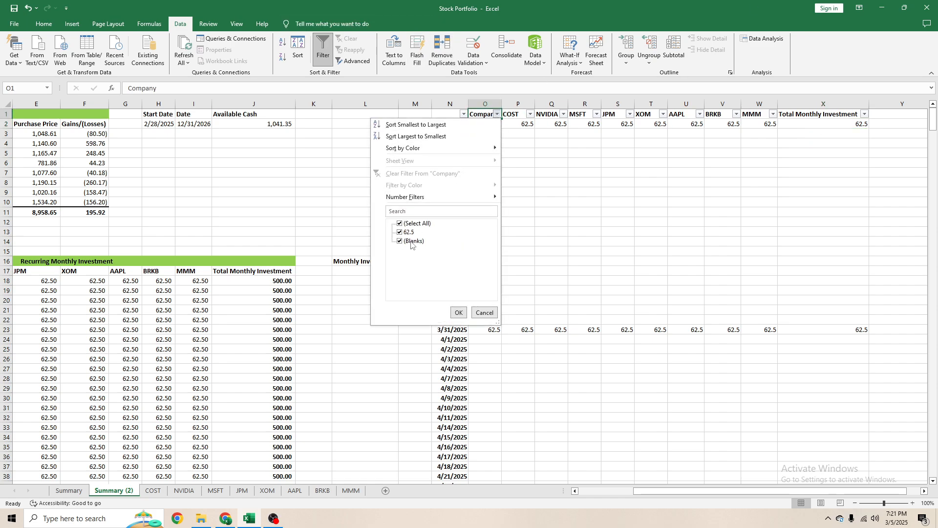
{"action": "left_click", "coordinate": [458, 313]}
- Link Total Monthly Investment cell X2 to Z2 with =Z2, and enter 500 in Z2 with comma style
{"action": "left_click", "coordinate": [812, 124]}
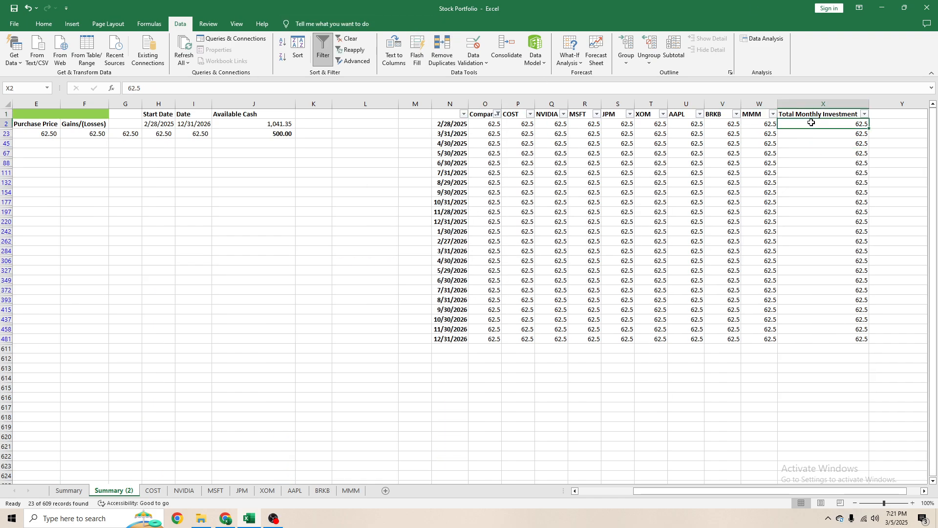
{"action": "type", "text": "="}
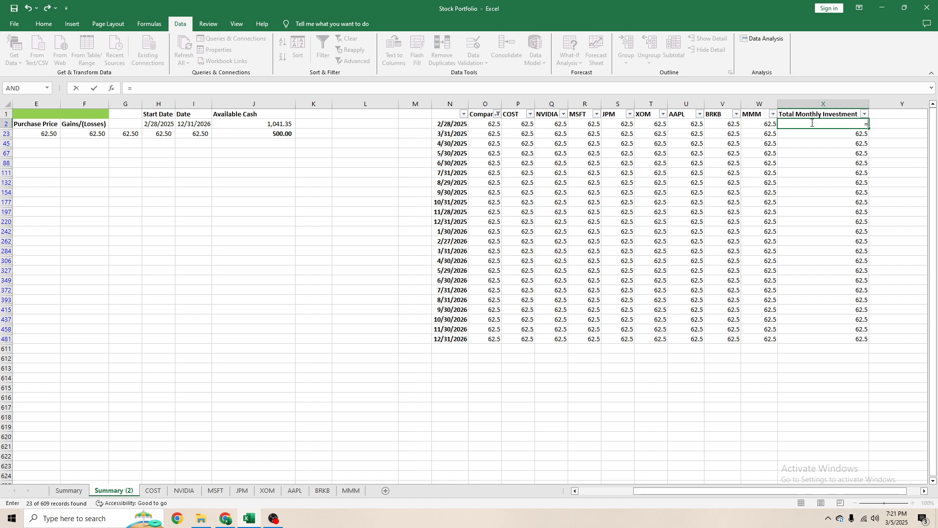
{"action": "key", "text": "Right"}
{"action": "key", "text": "Right"}
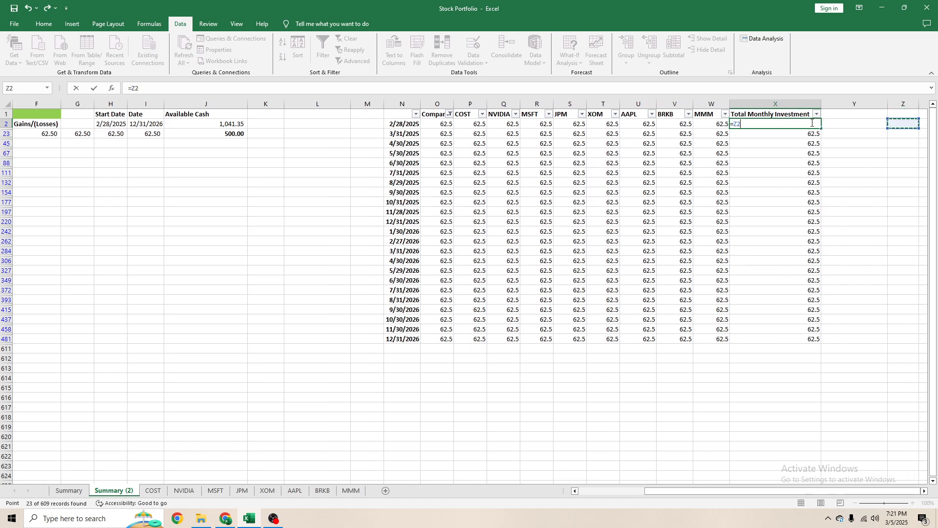
{"action": "key", "text": "Return"}
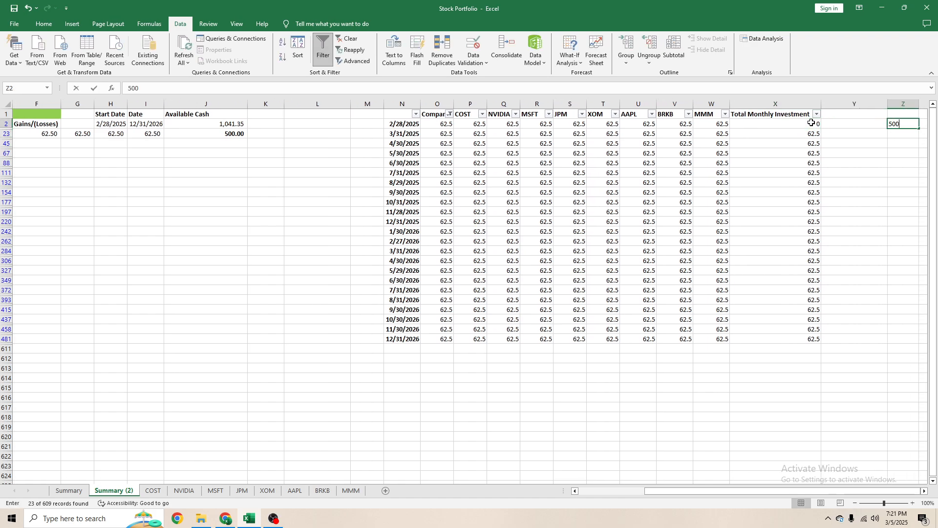
{"action": "key", "text": "ctrl+Return"}
{"action": "key", "text": "alt+h"}
{"action": "key", "text": "k"}
- Add the bold heading Monthly Investment in Z1 above the 500 amount
{"action": "key", "text": "Up"}
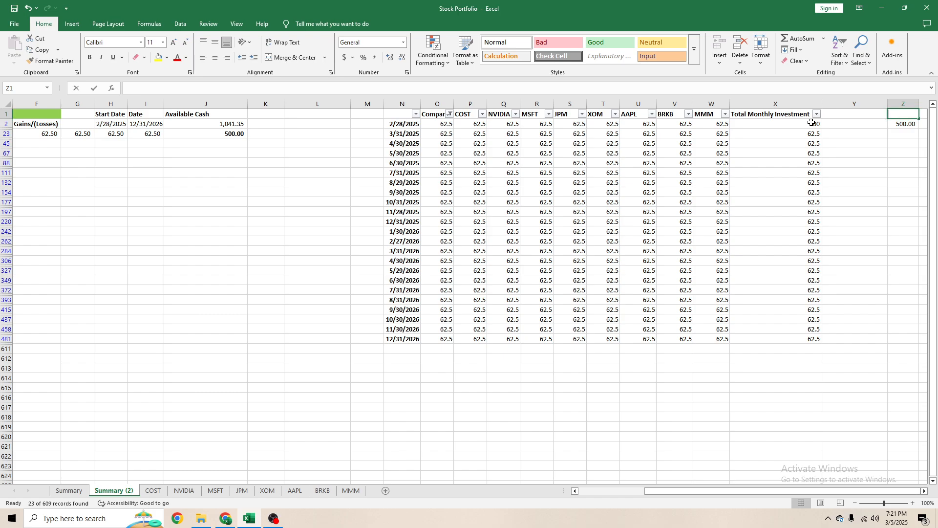
{"action": "type", "text": "MOnthly INvestmet"}
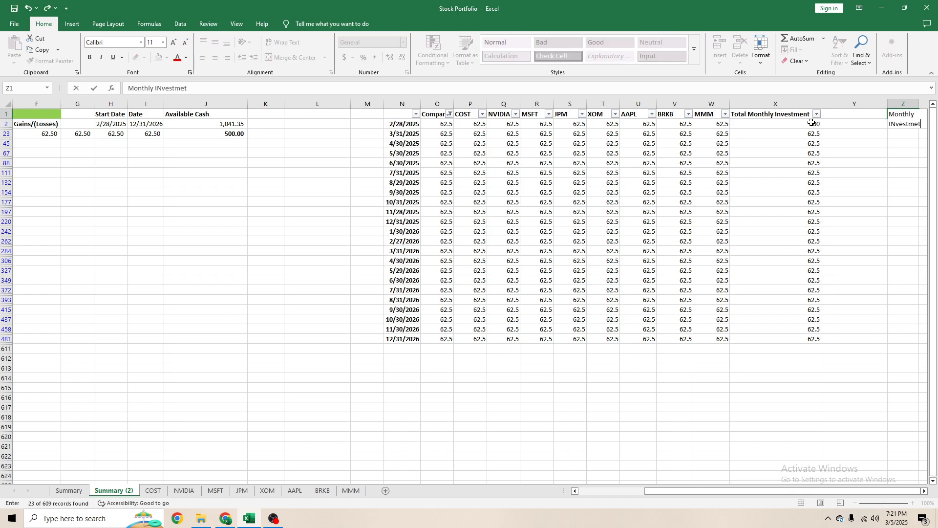
{"action": "type", "text": "nt"}
{"action": "key", "text": "Return"}
{"action": "key", "text": "Up"}
{"action": "key", "text": "ctrl+b"}
{"action": "key", "text": "Down"}
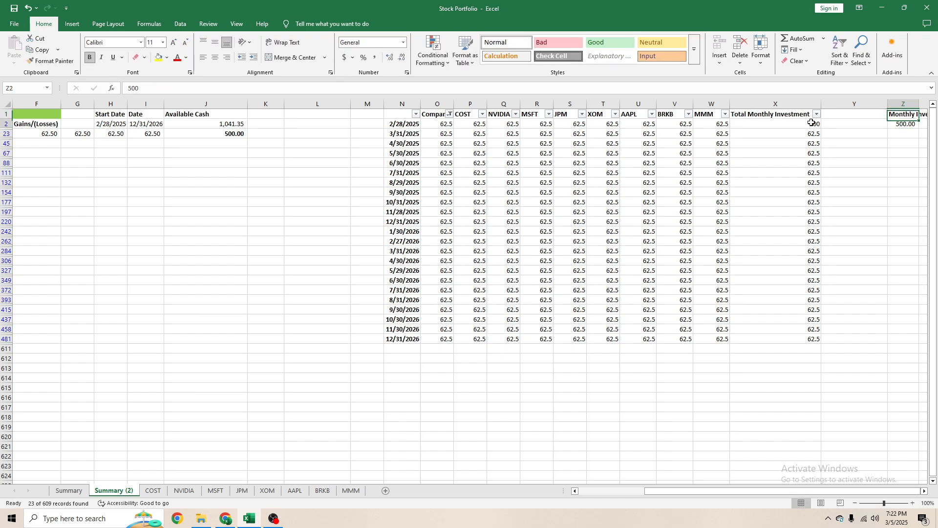
- Make the reference in X2 absolute as =$Z$2 and copy it down column X to every visible month-end row
{"action": "left_click", "coordinate": [796, 125]}
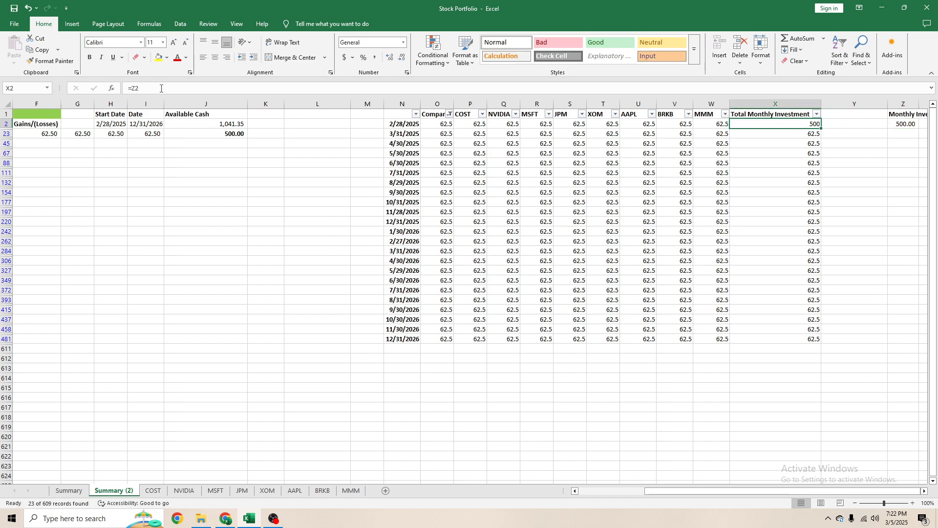
{"action": "left_click", "coordinate": [161, 88]}
{"action": "key", "text": "F4"}
{"action": "key", "text": "ctrl+Return"}
{"action": "key", "text": "ctrl+c"}
{"action": "key", "text": "ctrl+shift+Down"}
{"action": "key", "text": "ctrl+v"}
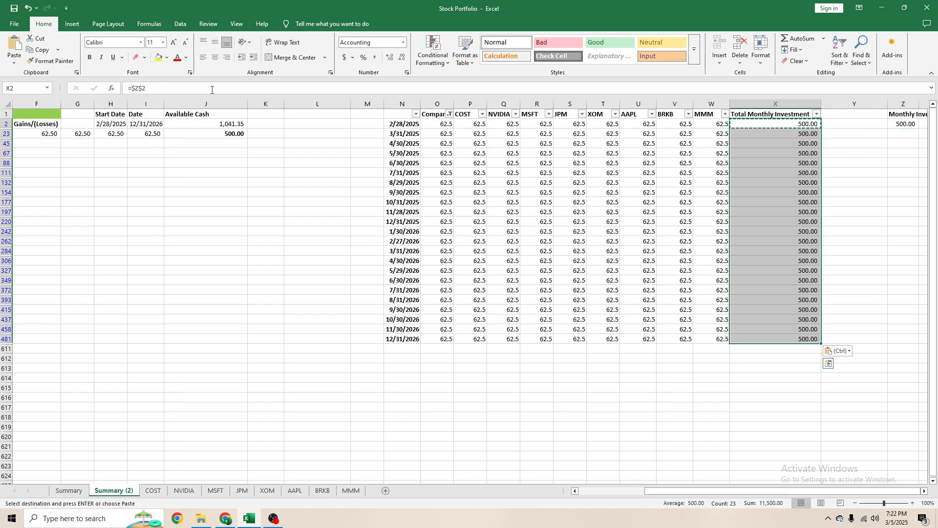
{"action": "left_click", "coordinate": [415, 192]}
{"action": "key", "text": "Escape"}
{"action": "left_click", "coordinate": [451, 174]}
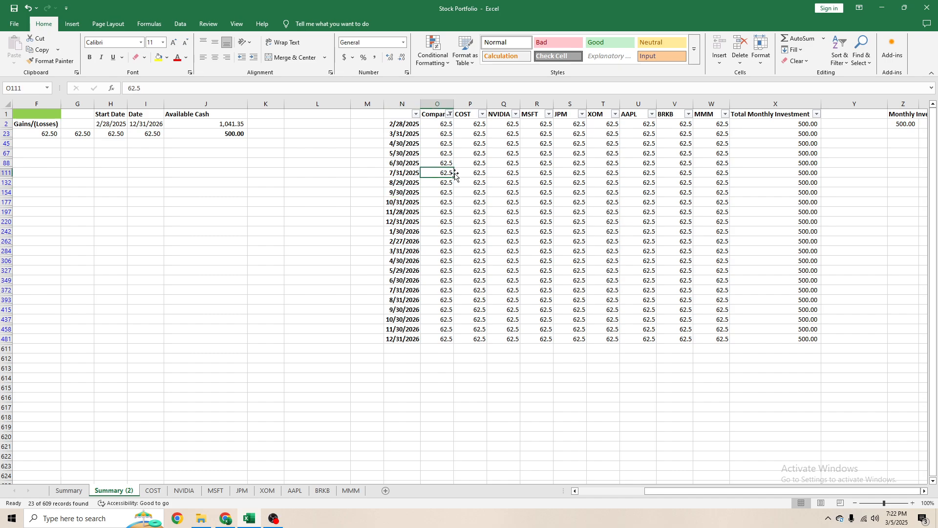
- Enter the formula =X2/8 in O2 to split the total monthly investment across the eight companies
{"action": "left_click", "coordinate": [443, 123]}
{"action": "type", "text": "="}
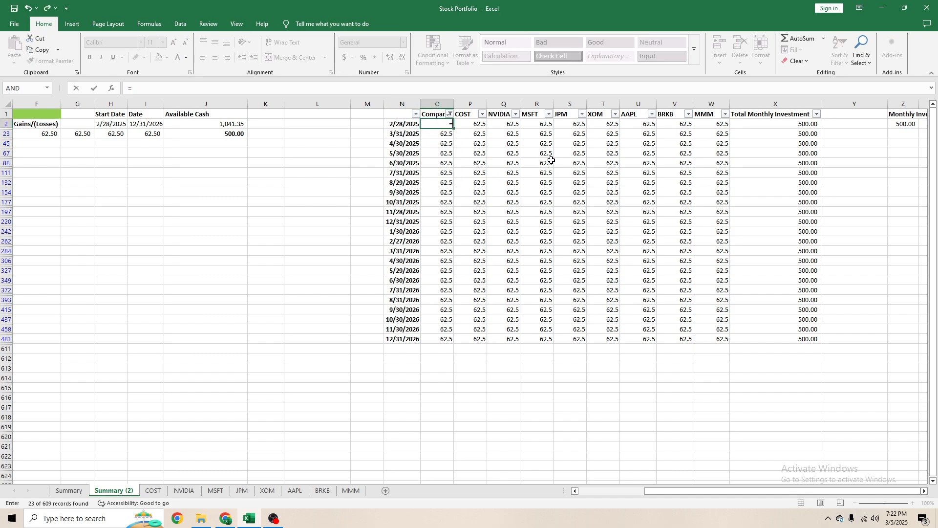
{"action": "key", "text": "Right"}
{"action": "key", "text": "Right"}
{"action": "key", "text": "Right"}
{"action": "key", "text": "Right"}
{"action": "key", "text": "Right"}
{"action": "key", "text": "Right"}
{"action": "key", "text": "Right"}
{"action": "key", "text": "Right"}
{"action": "key", "text": "Right"}
{"action": "type", "text": "/"}
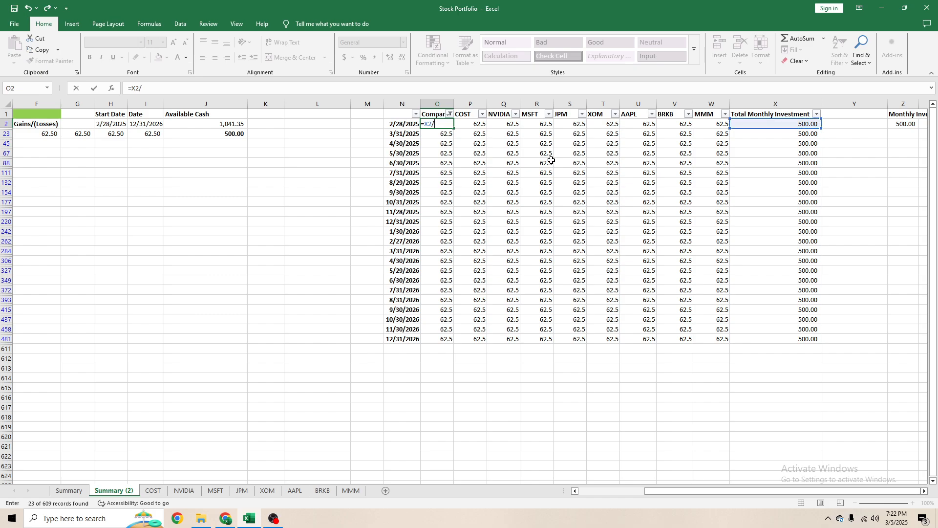
{"action": "type", "text": "8"}
{"action": "key", "text": "ctrl+Return"}
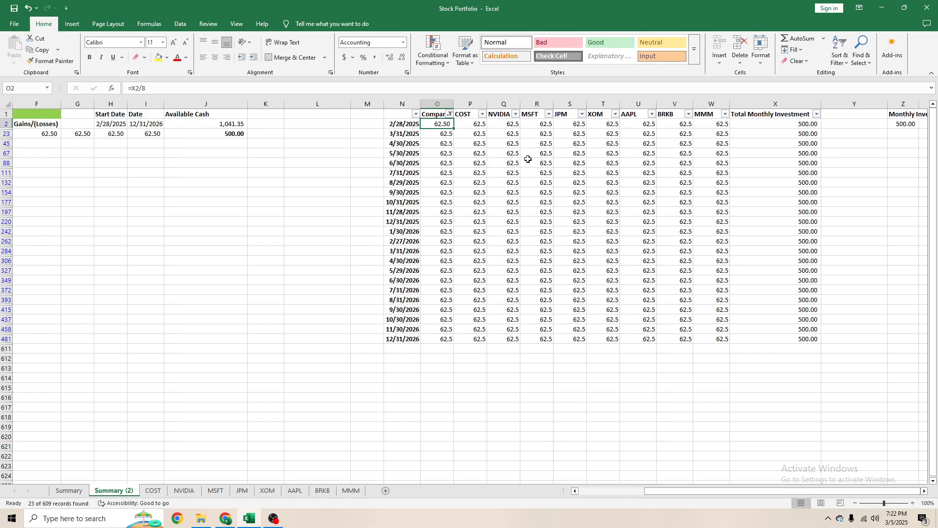
- Change the formula in O2 to =$X$2/8 and copy it down column O to every visible month-end row
{"action": "left_click", "coordinate": [137, 88]}
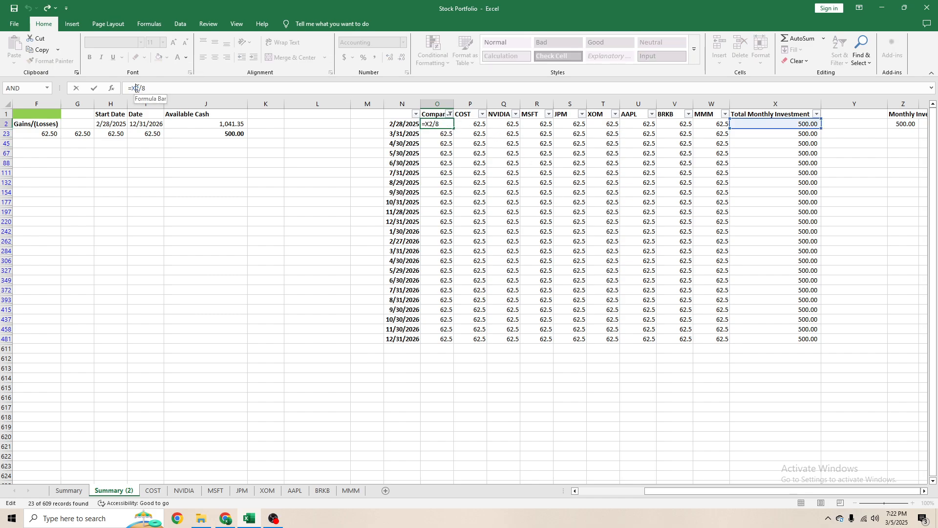
{"action": "key", "text": "F4"}
{"action": "key", "text": "ctrl+Return"}
{"action": "key", "text": "ctrl+c"}
{"action": "key", "text": "ctrl+shift+Down"}
{"action": "key", "text": "ctrl+v"}
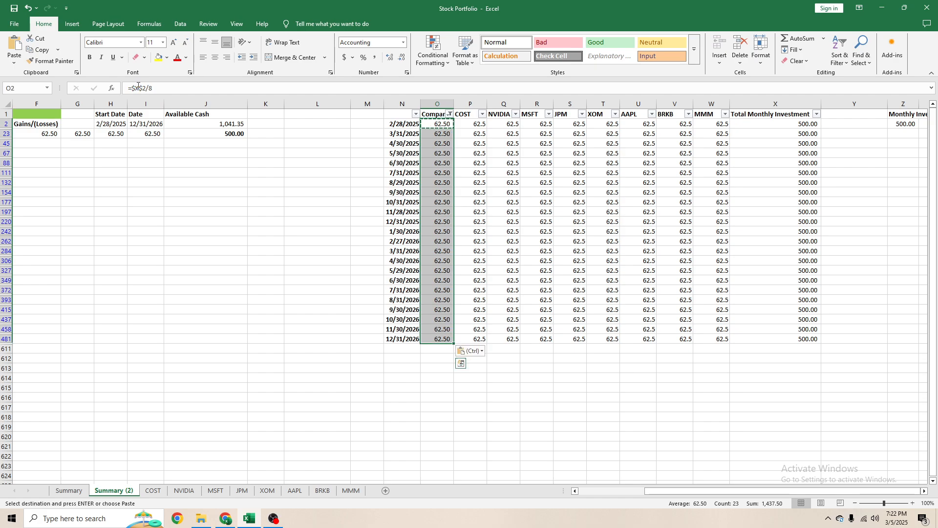
{"action": "key", "text": "Escape"}
- Try to paste the filtered column O formulas across through column W for all visible month-end rows at once
{"action": "key", "text": "ctrl+c"}
{"action": "key", "text": "ctrl+shift+Right"}
{"action": "key", "text": "shift+Left"}
{"action": "key", "text": "shift+Left"}
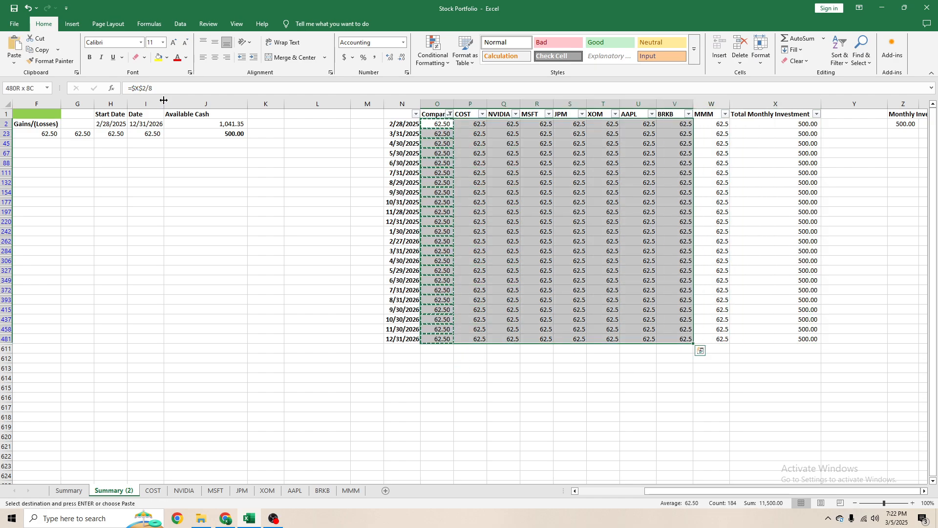
{"action": "key", "text": "ctrl+q"}
{"action": "key", "text": "Escape"}
{"action": "key", "text": "shift+Right"}
{"action": "key", "text": "ctrl+v"}
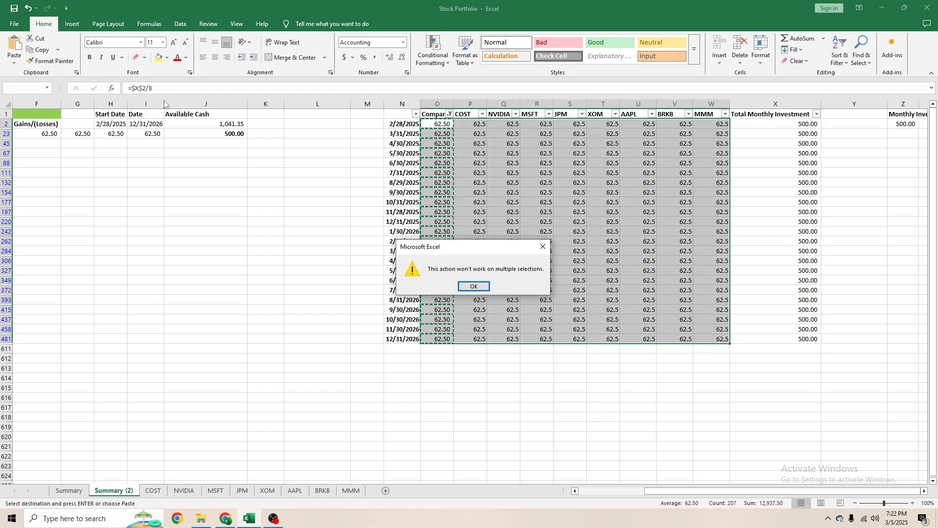
{"action": "key", "text": "Return"}
{"action": "key", "text": "Left"}
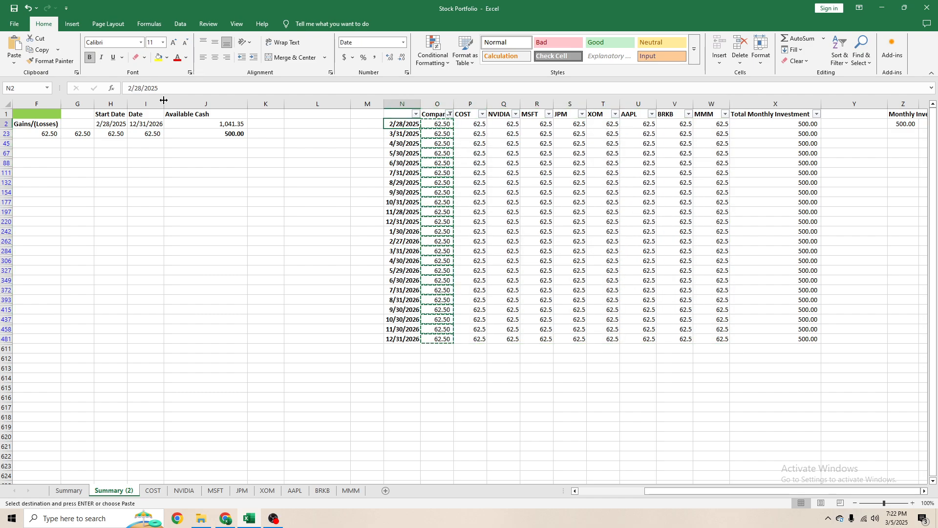
{"action": "key", "text": "Right"}
{"action": "key", "text": "ctrl+shift+Down"}
{"action": "key", "text": "shift+Right"}
{"action": "key", "text": "shift+Right"}
{"action": "key", "text": "shift+Right"}
{"action": "key", "text": "shift+Right"}
{"action": "key", "text": "shift+Right"}
{"action": "key", "text": "shift+Right"}
{"action": "key", "text": "shift+Right"}
{"action": "key", "text": "shift+Right"}
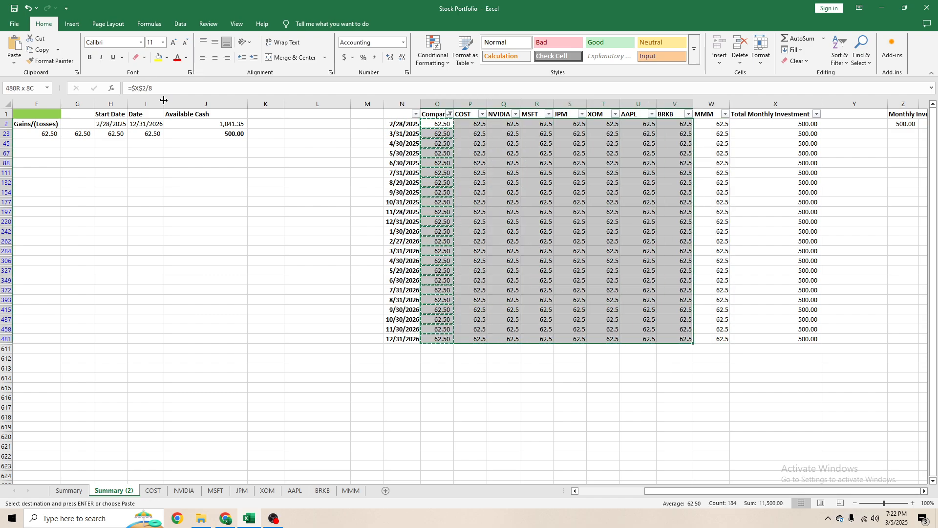
{"action": "key", "text": "ctrl+v"}
{"action": "key", "text": "Return"}
- Copy the =$X$2/8 formula from column O across through column W in the 2/28/2025 and 3/31/2025 rows
{"action": "left_click", "coordinate": [439, 127]}
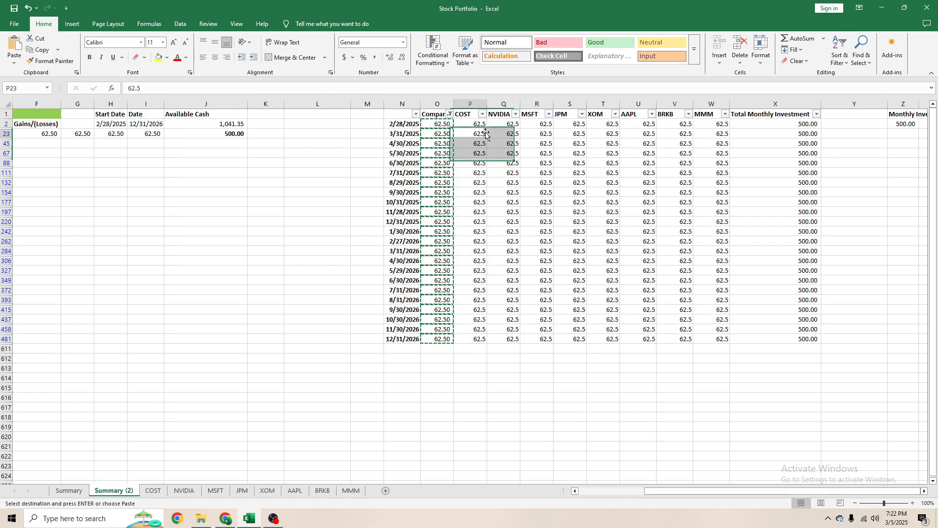
{"action": "key", "text": "ctrl+c"}
{"action": "key", "text": "ctrl+shift+Right"}
{"action": "key", "text": "shift+Left"}
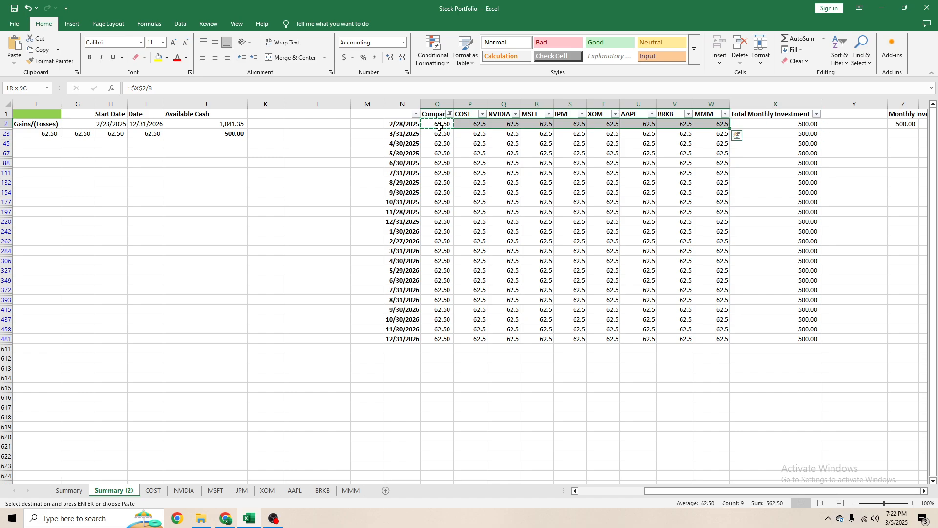
{"action": "key", "text": "ctrl+v"}
{"action": "key", "text": "Down"}
{"action": "key", "text": "ctrl+shift+Right"}
{"action": "key", "text": "shift+Left"}
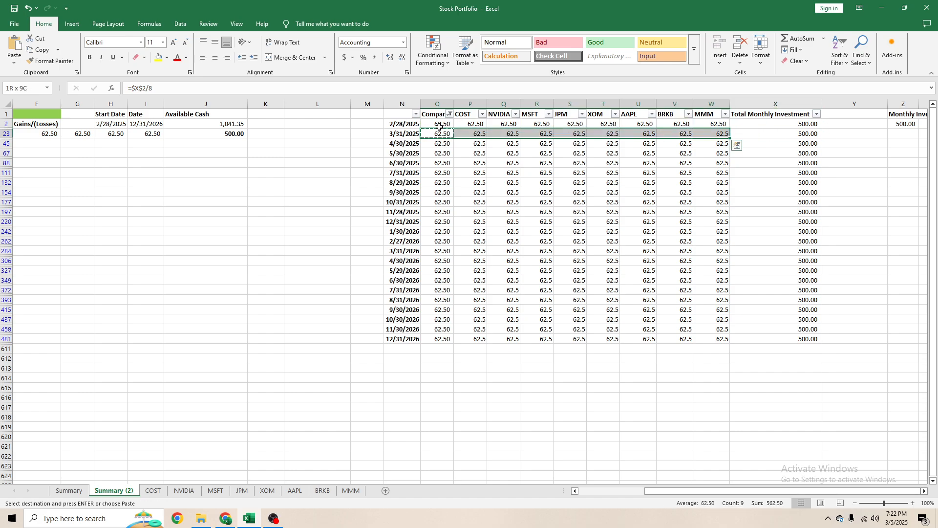
{"action": "key", "text": "ctrl+v"}
- Paste the =$X$2/8 formula across O45:W45 for the 4/30/2025 row
{"action": "key", "text": "Down"}
{"action": "key", "text": "ctrl+q"}
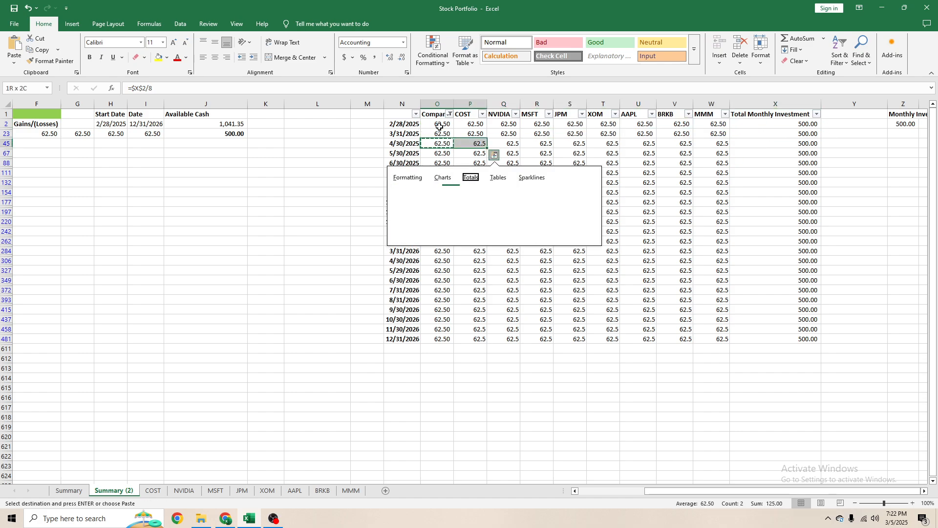
{"action": "key", "text": "Escape"}
{"action": "key", "text": "shift+Right"}
{"action": "key", "text": "shift+Right"}
{"action": "key", "text": "shift+Right"}
{"action": "key", "text": "shift+Right"}
{"action": "key", "text": "shift+Right"}
{"action": "key", "text": "shift+Right"}
{"action": "key", "text": "shift+Right"}
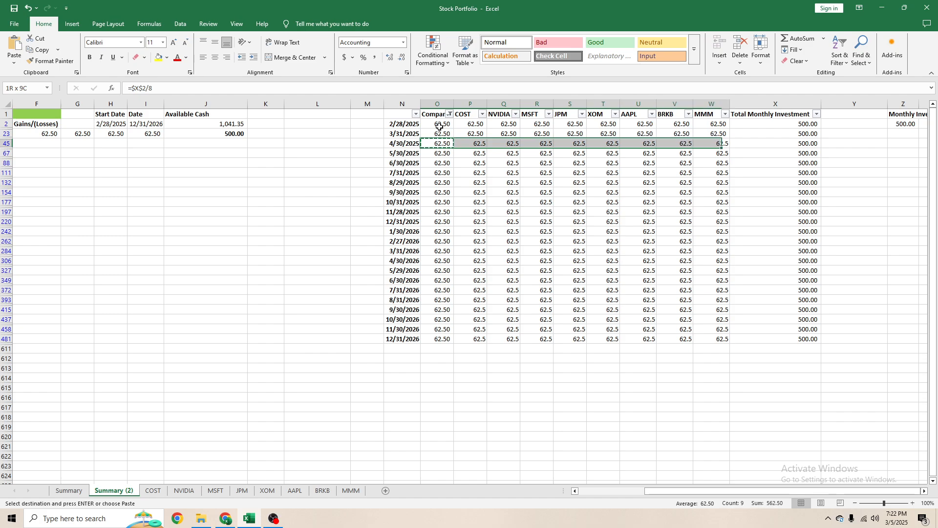
{"action": "key", "text": "ctrl+v"}
{"action": "key", "text": "Escape"}
- Copy the formula in O67 across through column W for the 5/30/2025 row
{"action": "key", "text": "Down"}
{"action": "key", "text": "ctrl+c"}
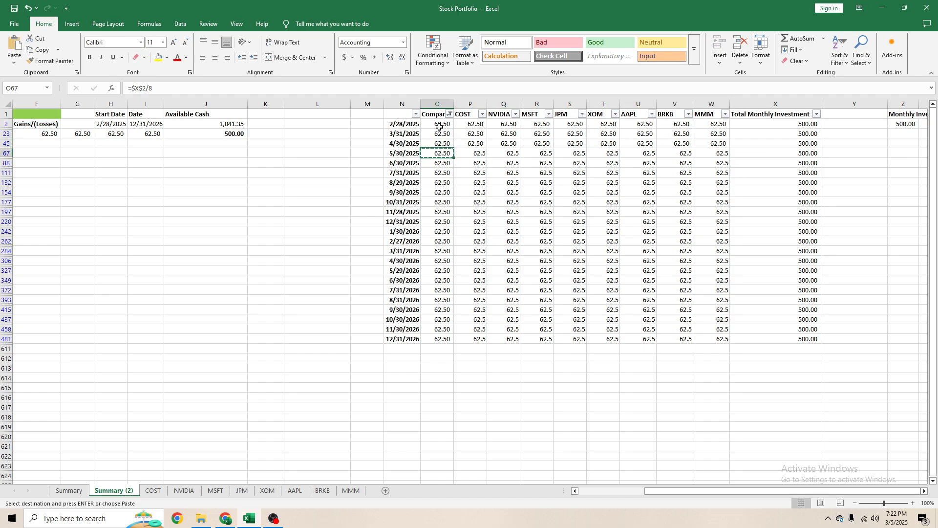
{"action": "key", "text": "shift+Right"}
- Copy the formula in O88 across through column W for the 6/30/2025 row
{"action": "key", "text": "shift+Right"}
{"action": "key", "text": "shift+Right"}
{"action": "key", "text": "shift+Right"}
{"action": "key", "text": "shift+Right"}
{"action": "key", "text": "shift+Right"}
{"action": "key", "text": "shift+Right"}
{"action": "key", "text": "shift+Right"}
{"action": "key", "text": "ctrl+v"}
{"action": "key", "text": "Escape"}
{"action": "key", "text": "Down"}
{"action": "key", "text": "ctrl+c"}
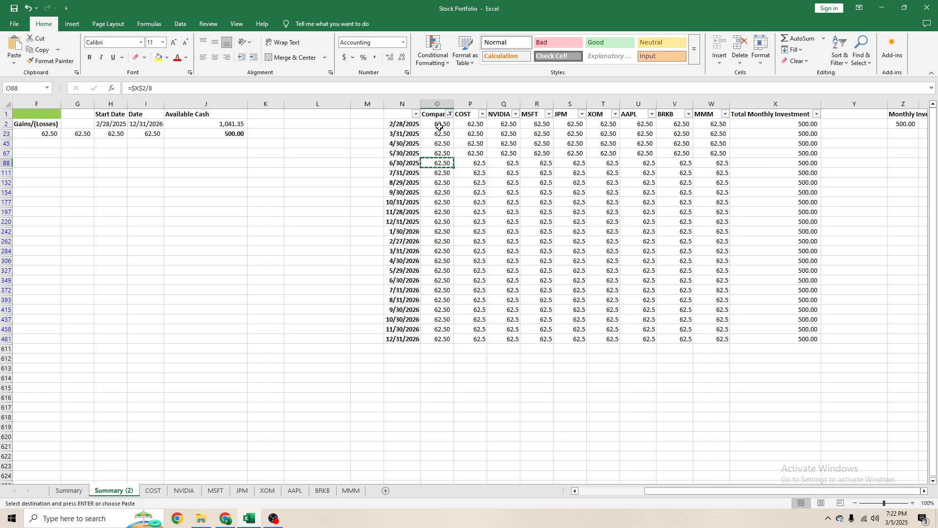
{"action": "key", "text": "shift+Down"}
{"action": "key", "text": "shift+Up"}
{"action": "key", "text": "shift+Right"}
{"action": "key", "text": "shift+Right"}
{"action": "key", "text": "shift+Right"}
{"action": "key", "text": "shift+Right"}
{"action": "key", "text": "shift+Right"}
{"action": "key", "text": "shift+Right"}
{"action": "key", "text": "shift+Right"}
{"action": "key", "text": "shift+Right"}
{"action": "key", "text": "shift+Right"}
{"action": "key", "text": "shift+Right"}
{"action": "key", "text": "shift+Right"}
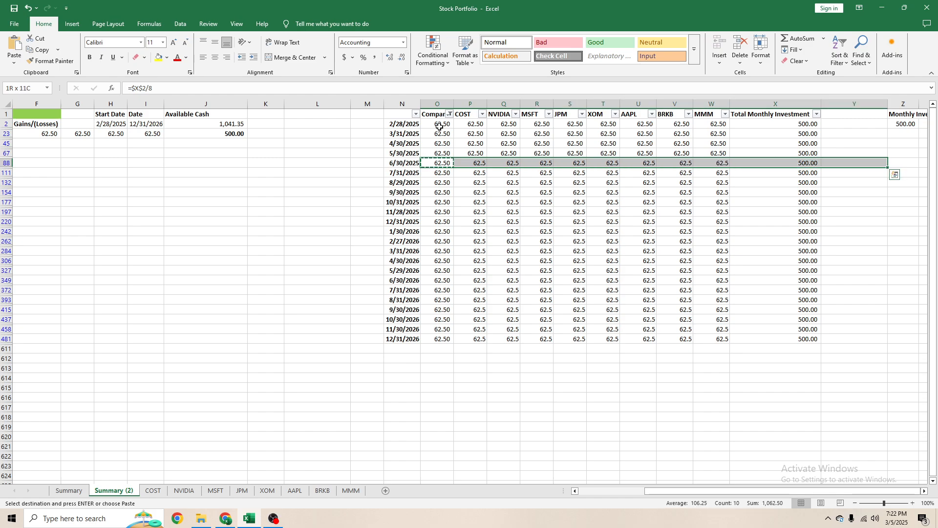
{"action": "key", "text": "shift+Left"}
{"action": "key", "text": "shift+Left"}
{"action": "key", "text": "shift+Left"}
{"action": "key", "text": "shift+Left"}
- Copy the formula in O111 across through column W for the 7/31/2025 row
{"action": "key", "text": "shift+Right"}
{"action": "key", "text": "ctrl+v"}
{"action": "key", "text": "Escape"}
{"action": "key", "text": "Down"}
{"action": "key", "text": "ctrl+c"}
{"action": "key", "text": "shift+Right"}
{"action": "key", "text": "shift+Right"}
{"action": "key", "text": "shift+Right"}
{"action": "key", "text": "shift+Right"}
{"action": "key", "text": "shift+Right"}
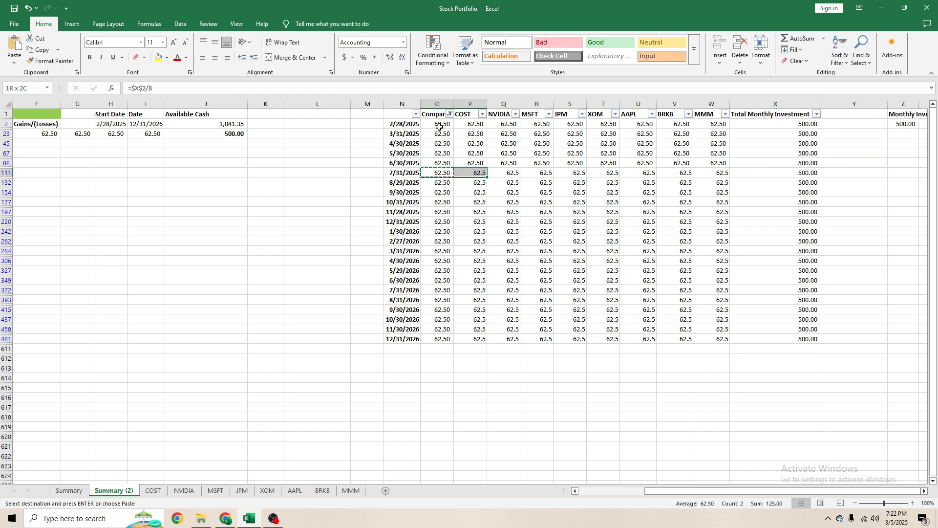
{"action": "key", "text": "shift+Right"}
{"action": "key", "text": "shift+Right"}
{"action": "key", "text": "shift+Right"}
{"action": "key", "text": "shift+Right"}
{"action": "key", "text": "shift+Left"}
{"action": "key", "text": "shift+Left"}
- Copy the formula in O132 across through column W for the 8/29/2025 row
{"action": "key", "text": "shift+Right"}
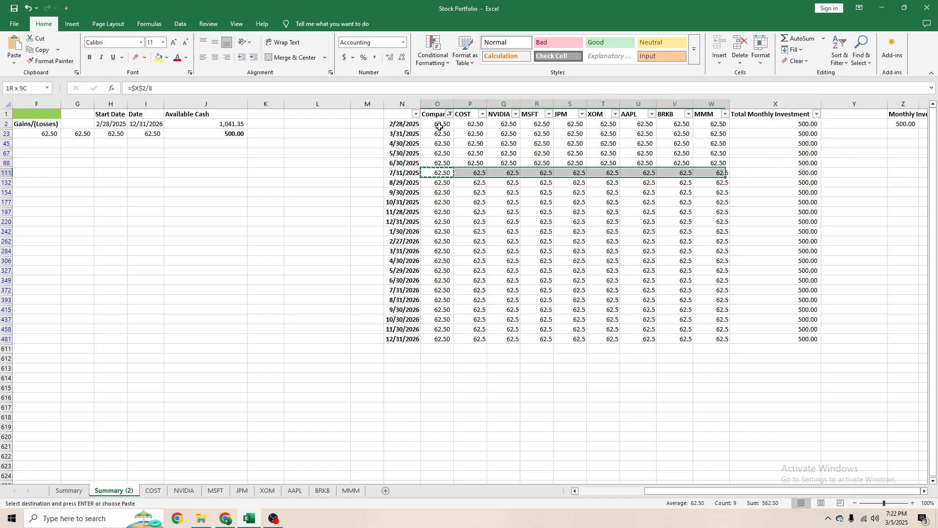
{"action": "key", "text": "ctrl+v"}
{"action": "key", "text": "Escape"}
{"action": "key", "text": "Down"}
{"action": "key", "text": "ctrl+c"}
{"action": "key", "text": "shift+Right"}
{"action": "key", "text": "shift+Right"}
{"action": "key", "text": "shift+Right"}
{"action": "key", "text": "shift+Right"}
{"action": "key", "text": "shift+Right"}
{"action": "key", "text": "shift+Right"}
{"action": "key", "text": "shift+Right"}
{"action": "key", "text": "shift+Right"}
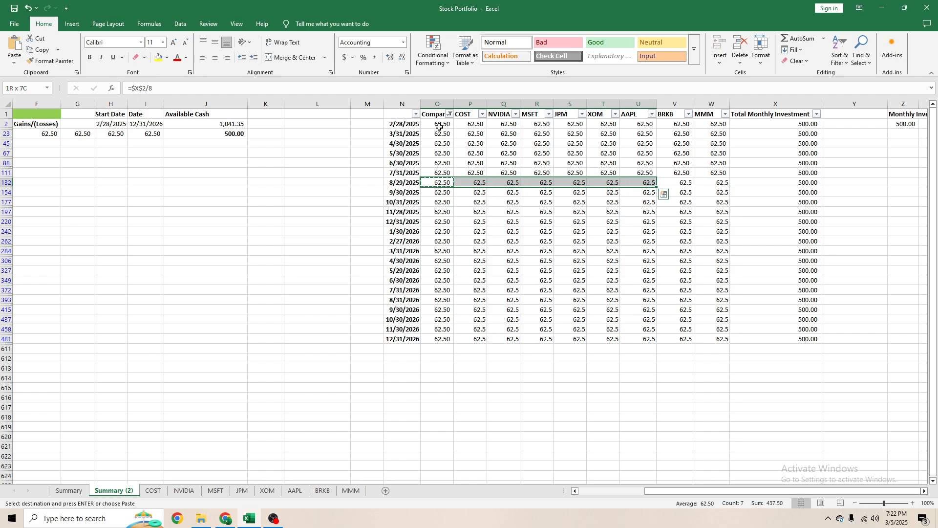
{"action": "key", "text": "ctrl+v"}
{"action": "key", "text": "Escape"}
- Copy the formula in O154 across through column W for the 9/30/2025 row
{"action": "key", "text": "Down"}
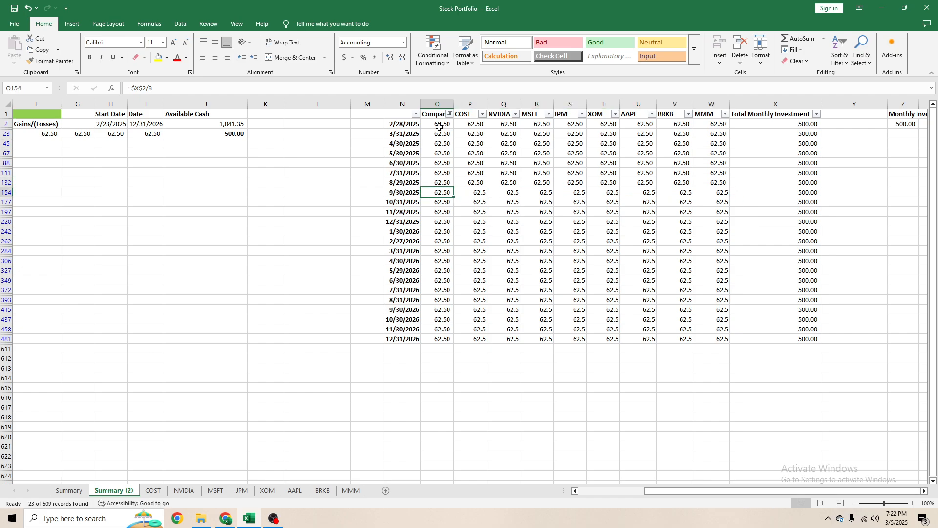
{"action": "key", "text": "ctrl+c"}
{"action": "key", "text": "shift+Right"}
{"action": "key", "text": "shift+Right"}
{"action": "key", "text": "shift+Right"}
{"action": "key", "text": "shift+Right"}
{"action": "key", "text": "shift+Right"}
{"action": "key", "text": "shift+Right"}
{"action": "key", "text": "shift+Right"}
{"action": "key", "text": "shift+Right"}
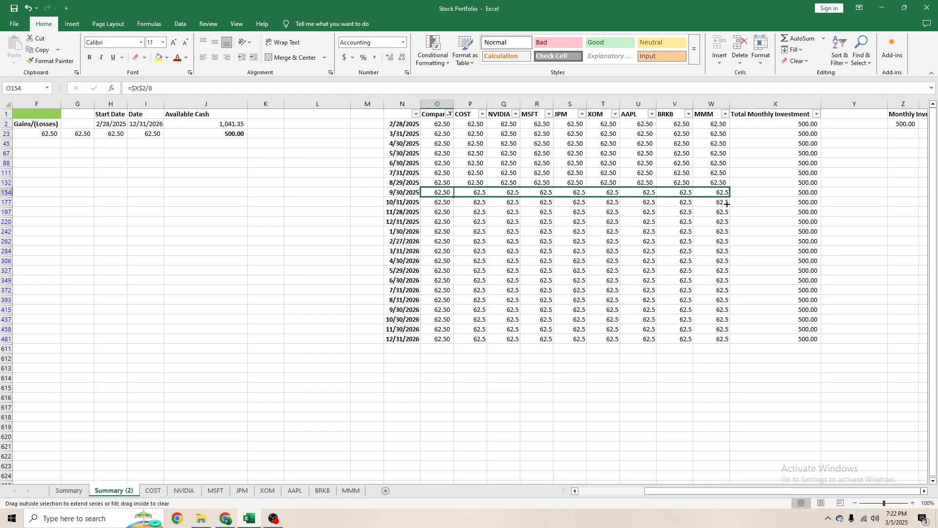
{"action": "key", "text": "ctrl+v"}
{"action": "key", "text": "Escape"}
- Copy the formula in O177 across through column W for the 10/31/2025 row
{"action": "key", "text": "Down"}
{"action": "key", "text": "ctrl+c"}
{"action": "key", "text": "shift+Right"}
{"action": "key", "text": "shift+Right"}
{"action": "key", "text": "shift+Right"}
{"action": "key", "text": "shift+Right"}
{"action": "key", "text": "shift+Right"}
{"action": "key", "text": "shift+Right"}
{"action": "key", "text": "shift+Right"}
{"action": "key", "text": "shift+Right"}
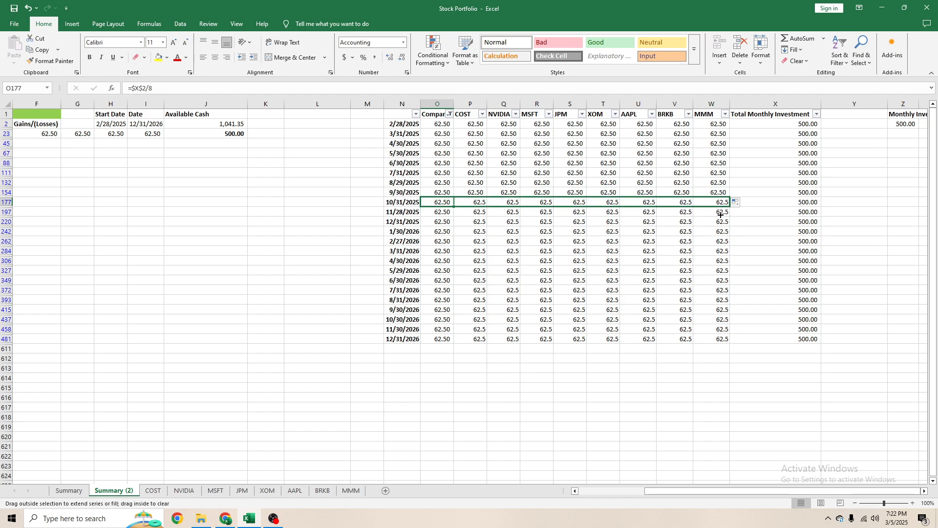
{"action": "key", "text": "ctrl+v"}
{"action": "key", "text": "Escape"}
- Copy the formula in O197 across through column W for the 11/28/2025 row
{"action": "key", "text": "Down"}
{"action": "key", "text": "ctrl+c"}
{"action": "key", "text": "shift+Right"}
{"action": "key", "text": "shift+Right"}
{"action": "key", "text": "shift+Right"}
{"action": "key", "text": "shift+Right"}
{"action": "key", "text": "shift+Right"}
{"action": "key", "text": "shift+Right"}
{"action": "key", "text": "shift+Right"}
{"action": "key", "text": "shift+Right"}
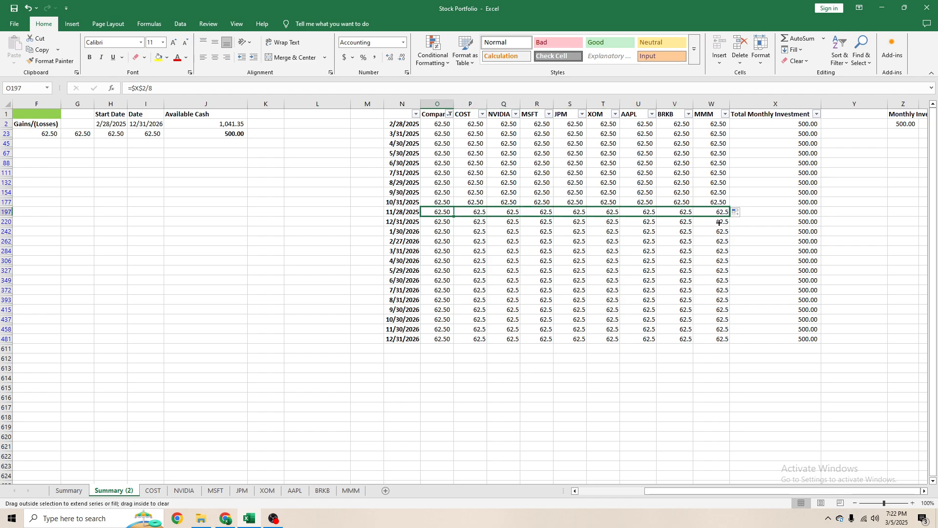
{"action": "key", "text": "ctrl+v"}
{"action": "key", "text": "Escape"}
- Copy the formula in O220 across through column W for the 12/31/2025 row
{"action": "key", "text": "Down"}
{"action": "key", "text": "ctrl+c"}
{"action": "key", "text": "shift+Right"}
{"action": "key", "text": "shift+Right"}
{"action": "key", "text": "shift+Right"}
{"action": "key", "text": "shift+Right"}
{"action": "key", "text": "shift+Right"}
{"action": "key", "text": "shift+Right"}
{"action": "key", "text": "shift+Right"}
{"action": "key", "text": "shift+Right"}
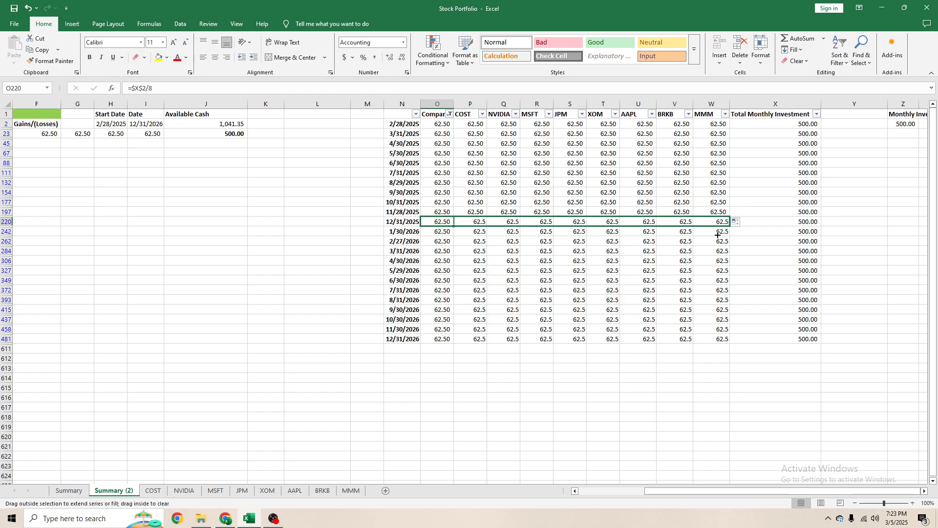
{"action": "key", "text": "ctrl+v"}
{"action": "key", "text": "Escape"}
- Fill the column O formulas across through column W for the 1/30/2026, 2/27/2026 and 3/31/2026 rows
{"action": "key", "text": "Down"}
{"action": "left_click_drag", "start_coordinate": [449, 236], "coordinate": [723, 237]}
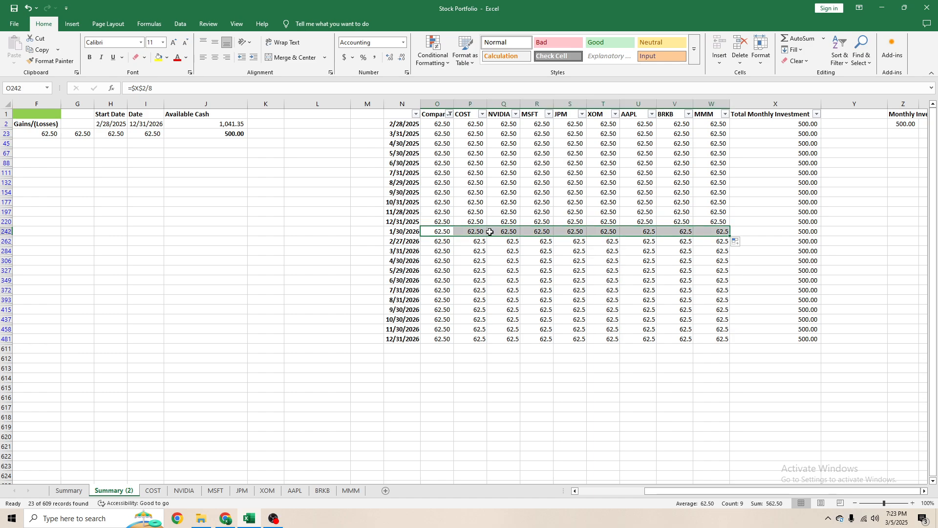
{"action": "key", "text": "Down"}
{"action": "left_click_drag", "start_coordinate": [455, 246], "coordinate": [722, 245]}
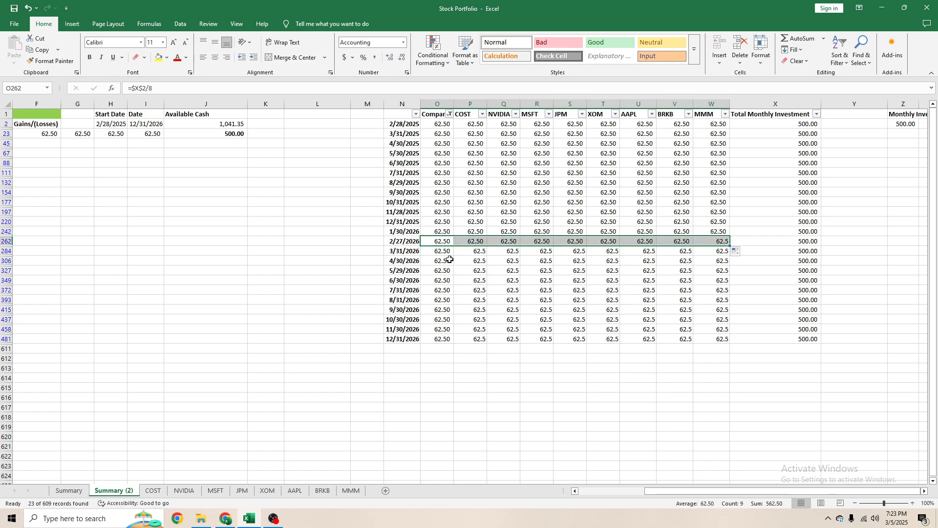
{"action": "key", "text": "Down"}
{"action": "left_click_drag", "start_coordinate": [456, 255], "coordinate": [722, 250]}
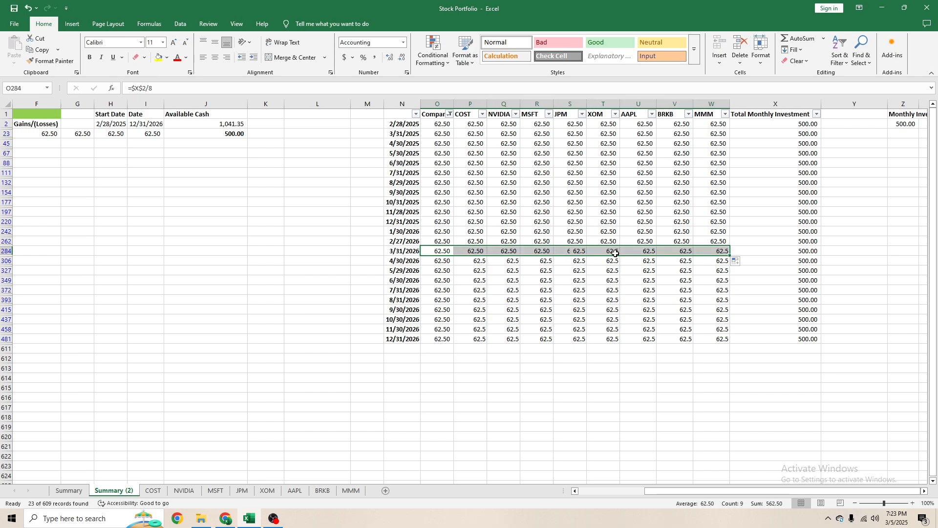
- Fill the column O formulas across through column W for the 4/30/2026, 5/29/2026 and 6/30/2026 rows
{"action": "key", "text": "Down"}
{"action": "left_click_drag", "start_coordinate": [453, 265], "coordinate": [722, 262]}
{"action": "key", "text": "Down"}
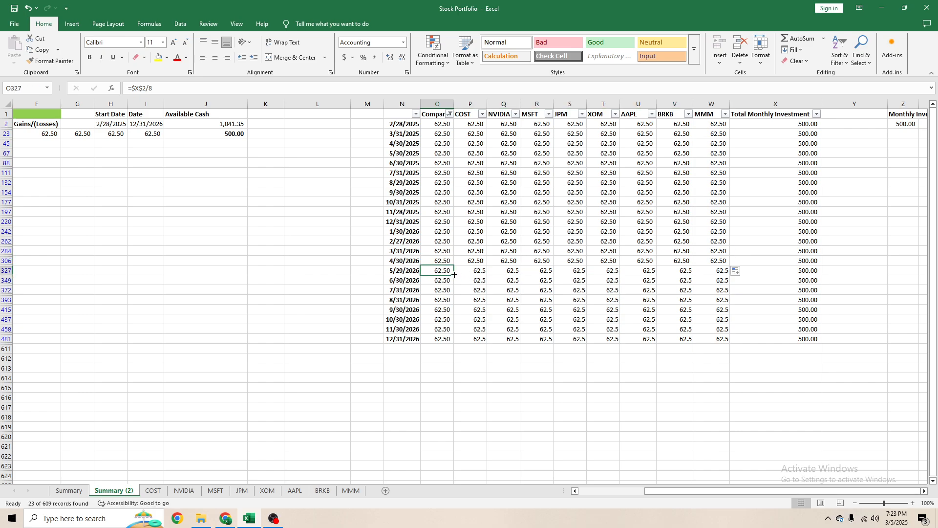
{"action": "left_click_drag", "start_coordinate": [455, 275], "coordinate": [723, 270]}
{"action": "key", "text": "Down"}
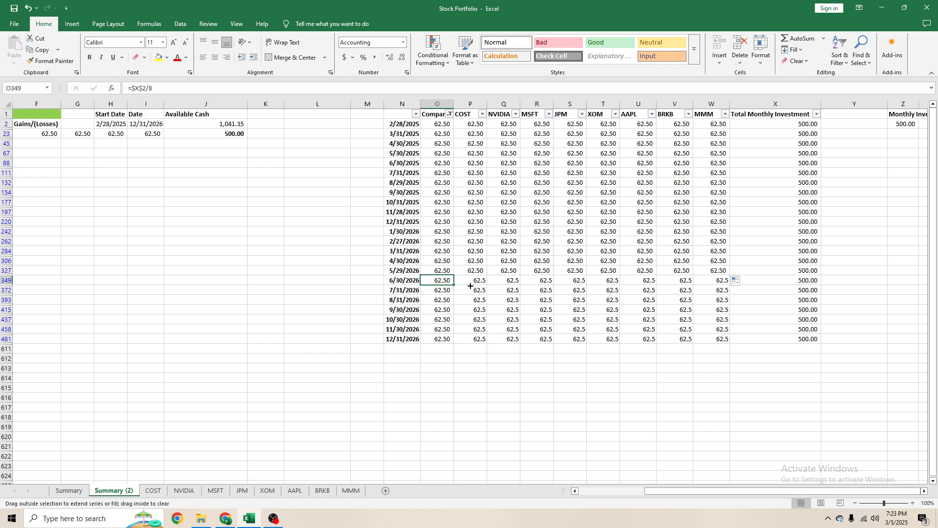
{"action": "left_click_drag", "start_coordinate": [471, 286], "coordinate": [728, 280]}
- Fill the column O formulas across through column W for the 7/31/2026, 8/31/2026 and 9/30/2026 rows
{"action": "key", "text": "Down"}
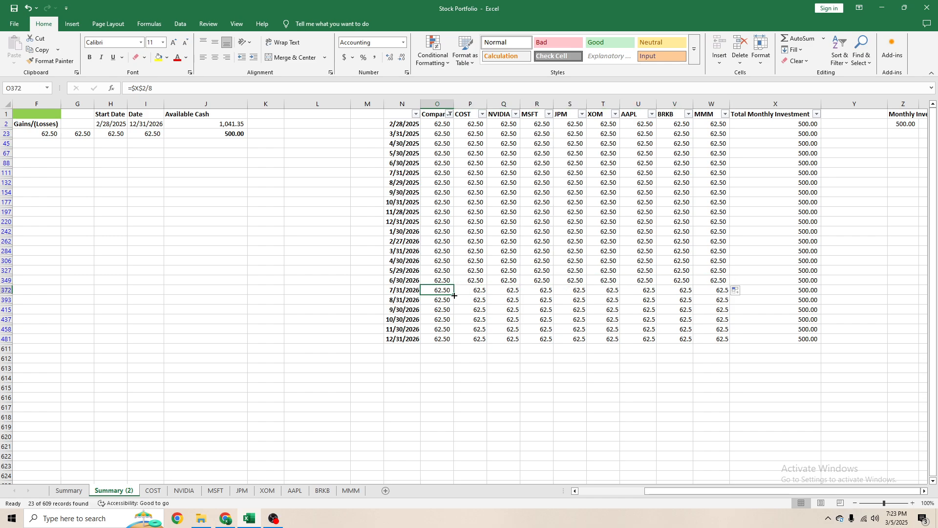
{"action": "left_click_drag", "start_coordinate": [454, 295], "coordinate": [729, 292]}
{"action": "key", "text": "Down"}
{"action": "left_click_drag", "start_coordinate": [455, 304], "coordinate": [715, 307]}
{"action": "key", "text": "Down"}
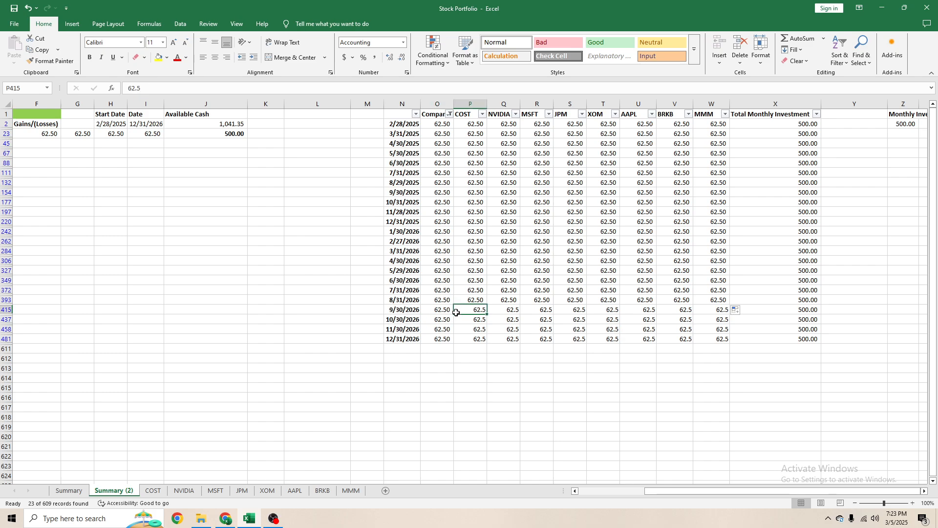
{"action": "left_click_drag", "start_coordinate": [451, 311], "coordinate": [732, 309]}
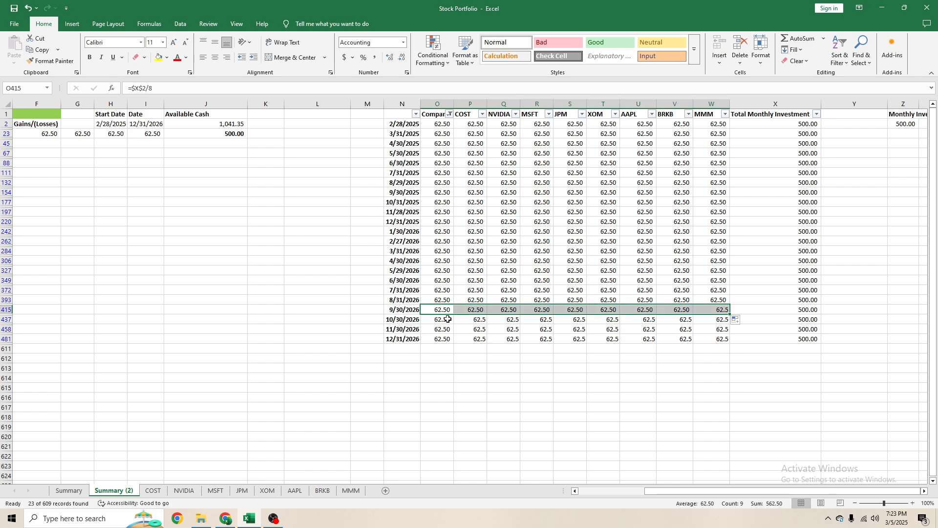
- Fill the column O formulas across through column W for the 10/30/2026, 11/30/2026 and 12/31/2026 rows and spot-check the filled cells
{"action": "key", "text": "Down"}
{"action": "left_click_drag", "start_coordinate": [451, 323], "coordinate": [726, 321]}
{"action": "key", "text": "Down"}
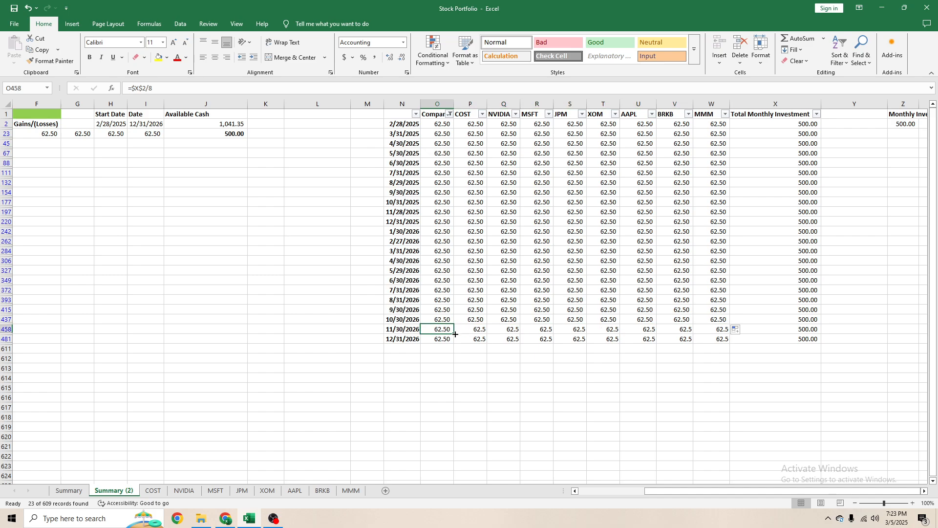
{"action": "left_click_drag", "start_coordinate": [454, 334], "coordinate": [728, 333]}
{"action": "left_click", "coordinate": [437, 339]}
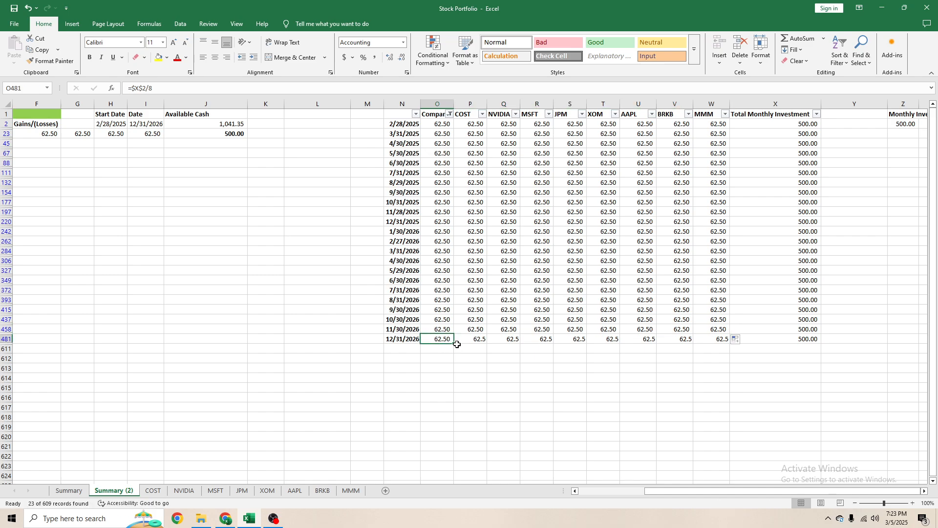
{"action": "left_click_drag", "start_coordinate": [453, 343], "coordinate": [728, 342]}
{"action": "left_click", "coordinate": [675, 280]}
{"action": "left_click", "coordinate": [603, 265]}
{"action": "left_click", "coordinate": [504, 203]}
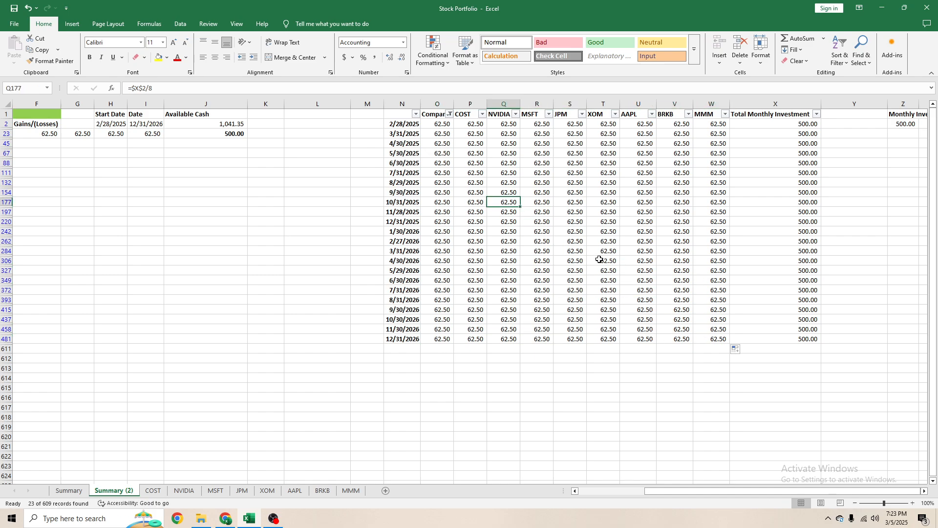
{"action": "left_click", "coordinate": [538, 192]}
{"action": "left_click", "coordinate": [617, 203]}
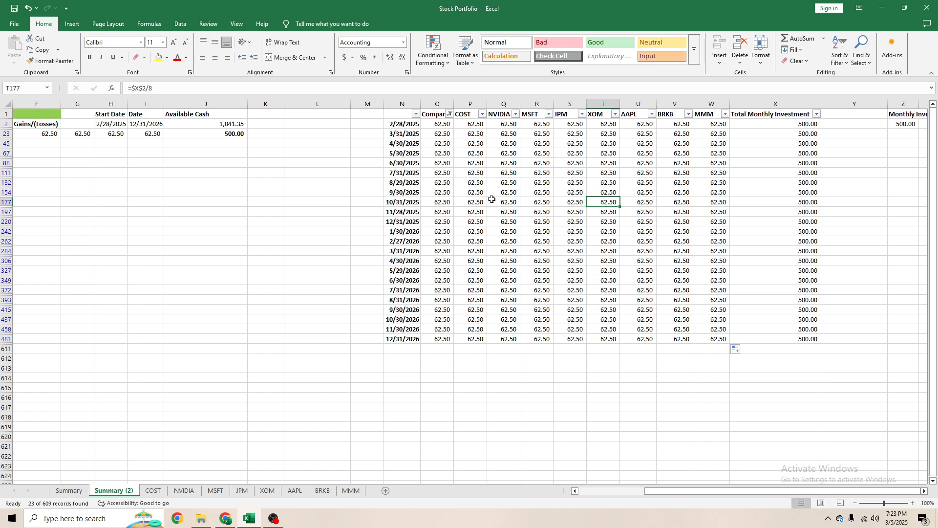
- Clear the filter from the Company column of the daily schedule and check the unfiltered rows
{"action": "scroll", "coordinate": [364, 198], "scroll_direction": "left", "scroll_amount": 3}
{"action": "left_click", "coordinate": [154, 172]}
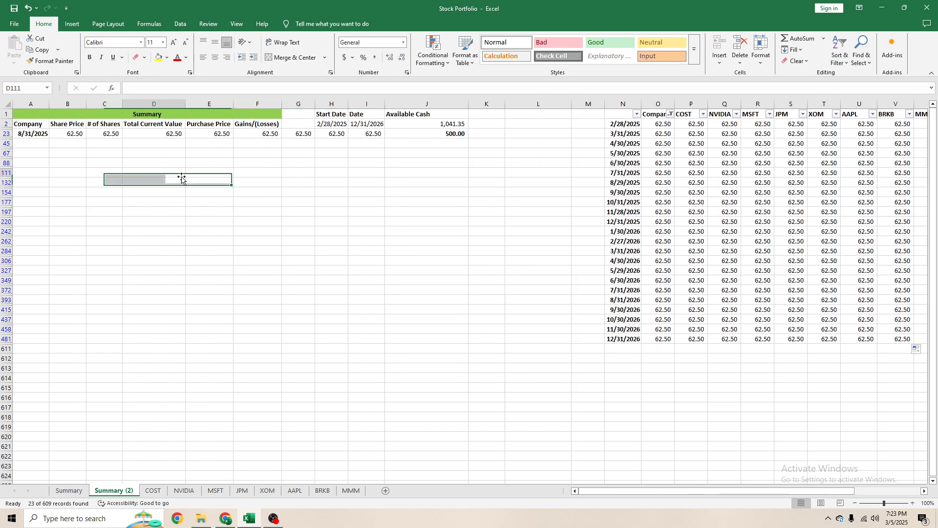
{"action": "left_click", "coordinate": [670, 114]}
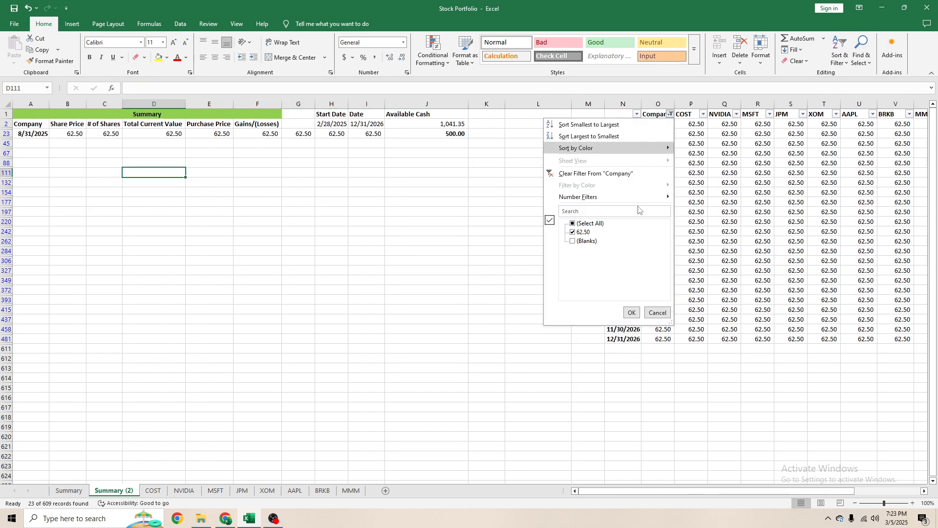
{"action": "left_click", "coordinate": [581, 175]}
{"action": "left_click", "coordinate": [713, 232]}
{"action": "scroll", "coordinate": [312, 317], "scroll_direction": "down", "scroll_amount": 5}
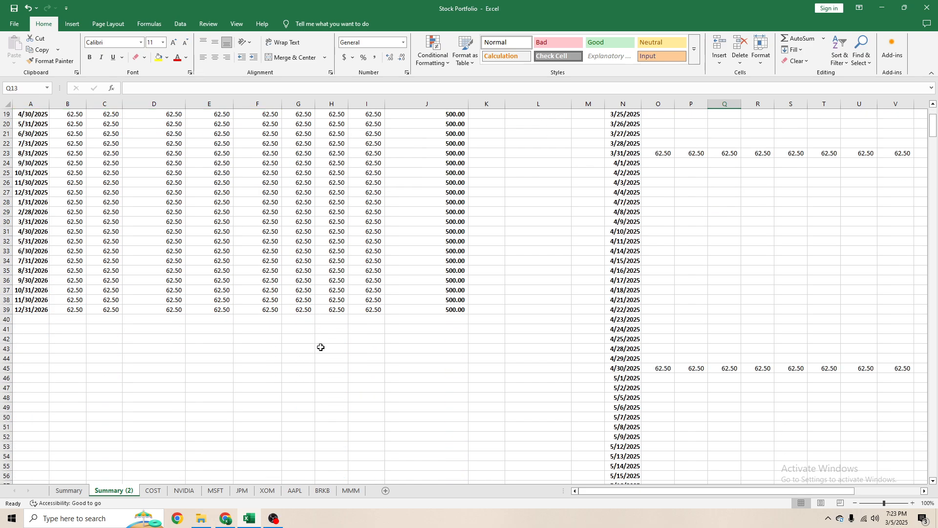
{"action": "scroll", "coordinate": [247, 310], "scroll_direction": "up", "scroll_amount": 5}
{"action": "left_click", "coordinate": [187, 324]}
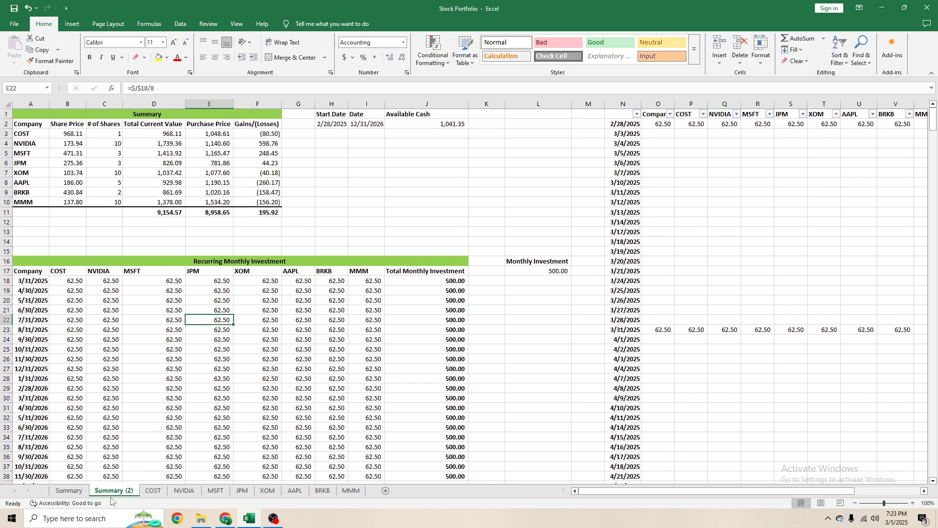
- Clear the contents of columns A through L on the Summary (2) sheet
{"action": "left_click_drag", "start_coordinate": [519, 118], "coordinate": [69, 238]}
{"action": "scroll", "coordinate": [69, 238], "scroll_direction": "up", "scroll_amount": 20}
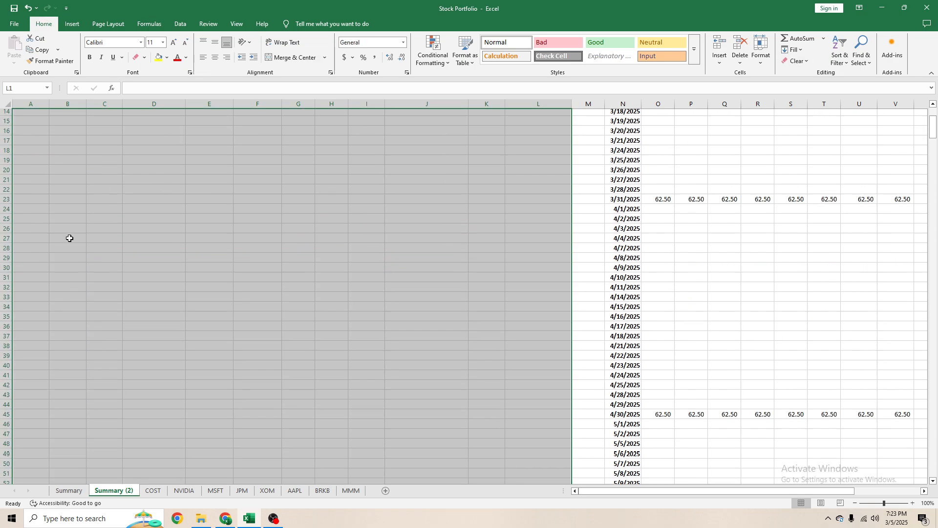
{"action": "key", "text": "Delete"}
- Delete the emptied columns A through M from the Summary (2) sheet so the daily schedule starts in column A
{"action": "mouse_move", "coordinate": [588, 104]}
{"action": "left_mouse_down"}
{"action": "mouse_move", "coordinate": [39, 105]}
{"action": "mouse_move", "coordinate": [578, 104]}
{"action": "left_mouse_up"}
{"action": "right_click", "coordinate": [577, 104]}
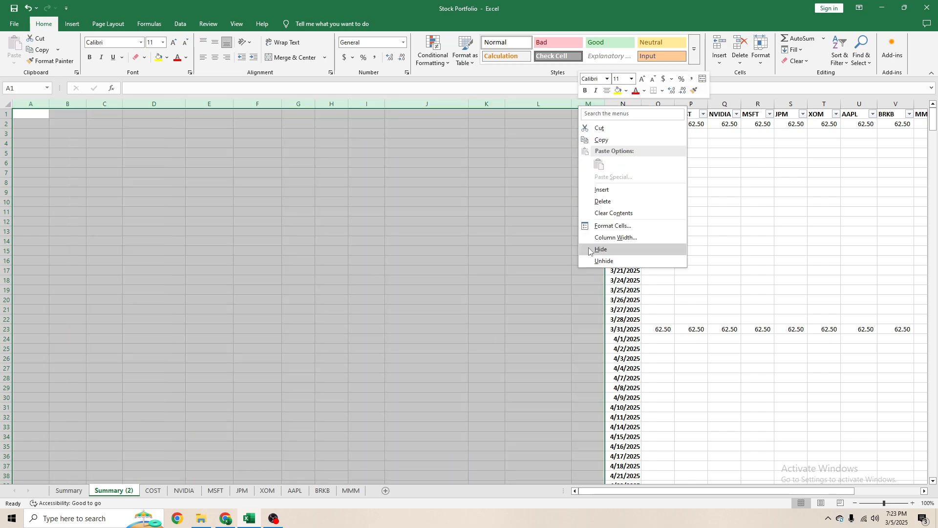
{"action": "left_click", "coordinate": [600, 201]}
{"action": "left_click", "coordinate": [404, 231]}
{"action": "left_click", "coordinate": [303, 261]}
{"action": "scroll", "coordinate": [361, 225], "scroll_direction": "down", "scroll_amount": 5}
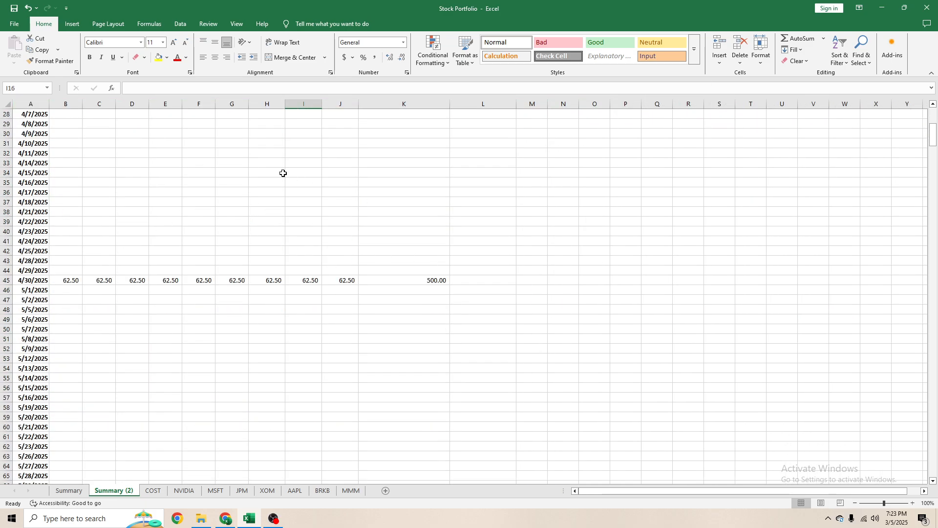
{"action": "scroll", "coordinate": [238, 277], "scroll_direction": "up", "scroll_amount": 4}
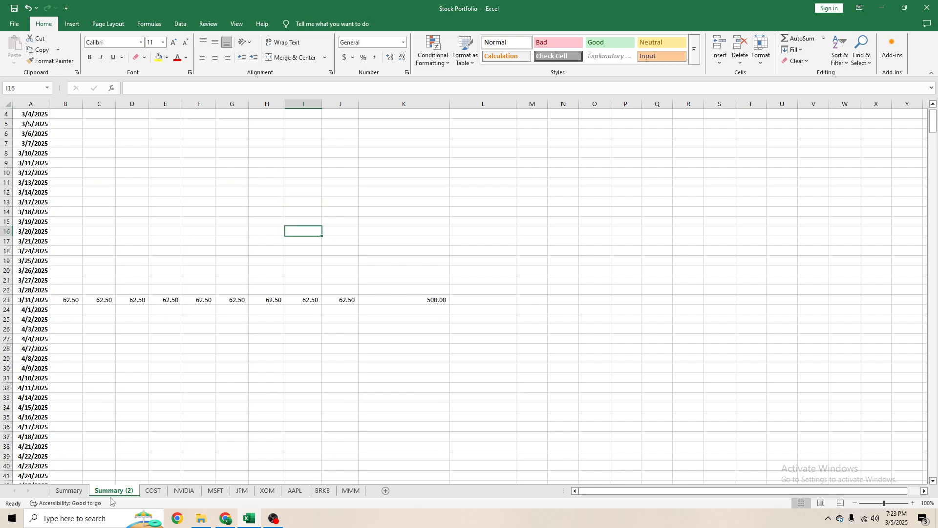
- Rename the Summary (2) sheet as Investment Schedule
{"action": "double_click", "coordinate": [118, 495]}
{"action": "type", "text": "Inves"}
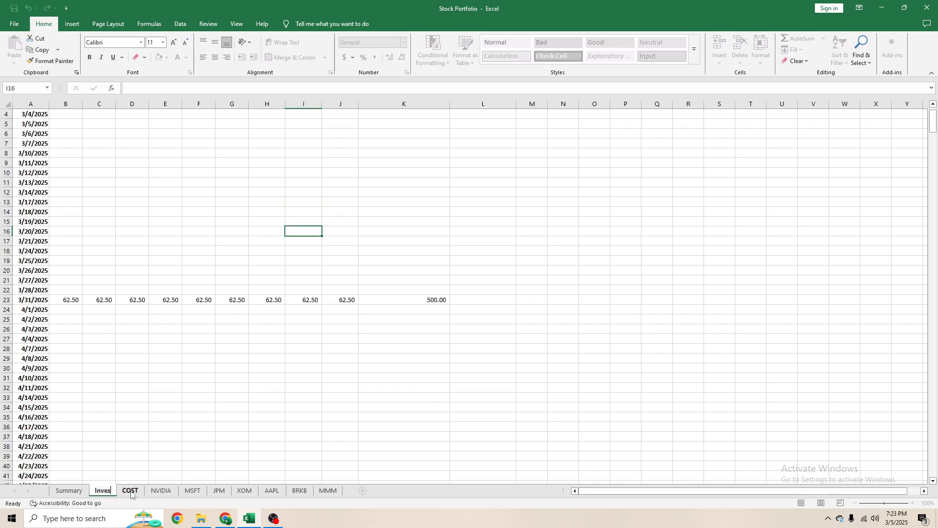
{"action": "type", "text": "tment Schedule"}
{"action": "key", "text": "Return"}
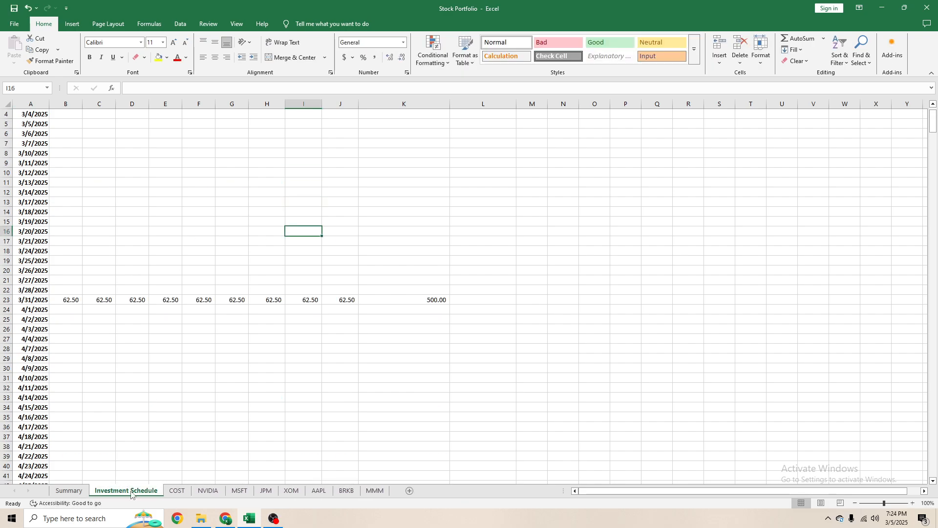
- Review the daily dates and the Number of Shares formulas on the COST sheet
{"action": "left_click", "coordinate": [177, 491]}
{"action": "scroll", "coordinate": [132, 462], "scroll_direction": "down", "scroll_amount": 10}
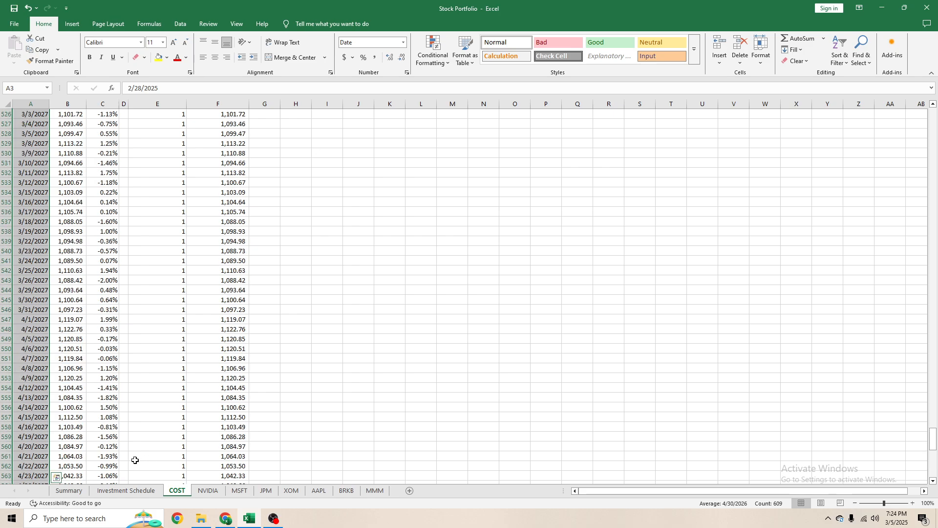
{"action": "scroll", "coordinate": [129, 461], "scroll_direction": "up", "scroll_amount": 20}
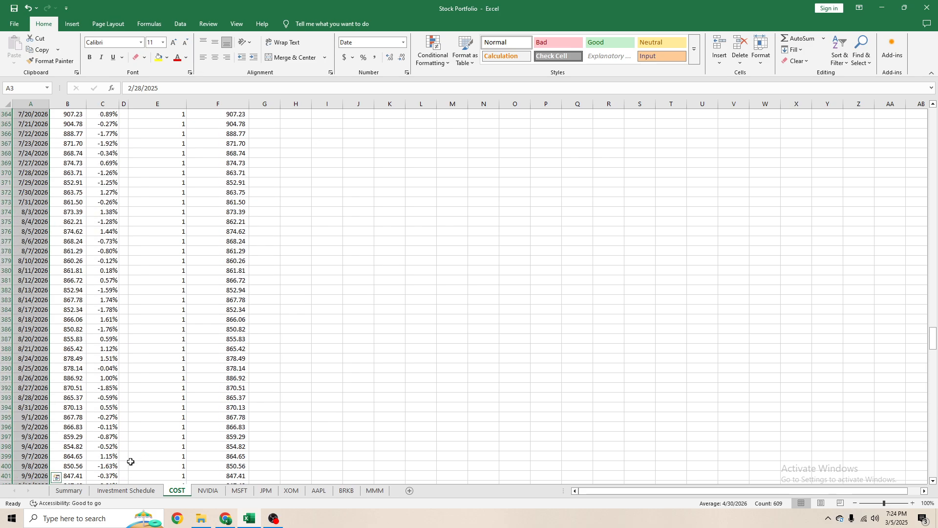
{"action": "left_click", "coordinate": [188, 221]}
{"action": "key", "text": "Left"}
{"action": "key", "text": "ctrl+Up"}
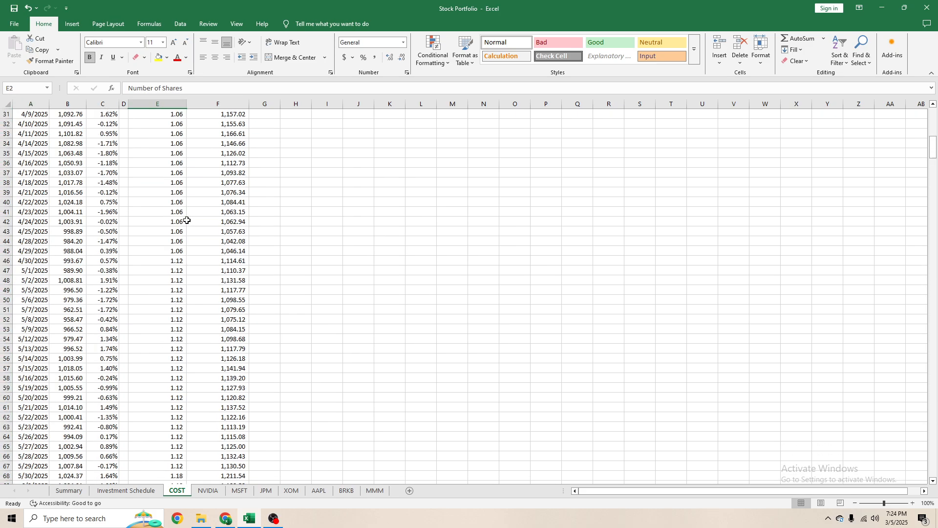
{"action": "key", "text": "Down"}
{"action": "key", "text": "Down"}
{"action": "key", "text": "Down"}
{"action": "key", "text": "Down"}
{"action": "key", "text": "Down"}
{"action": "scroll", "coordinate": [186, 221], "scroll_direction": "down", "scroll_amount": 4}
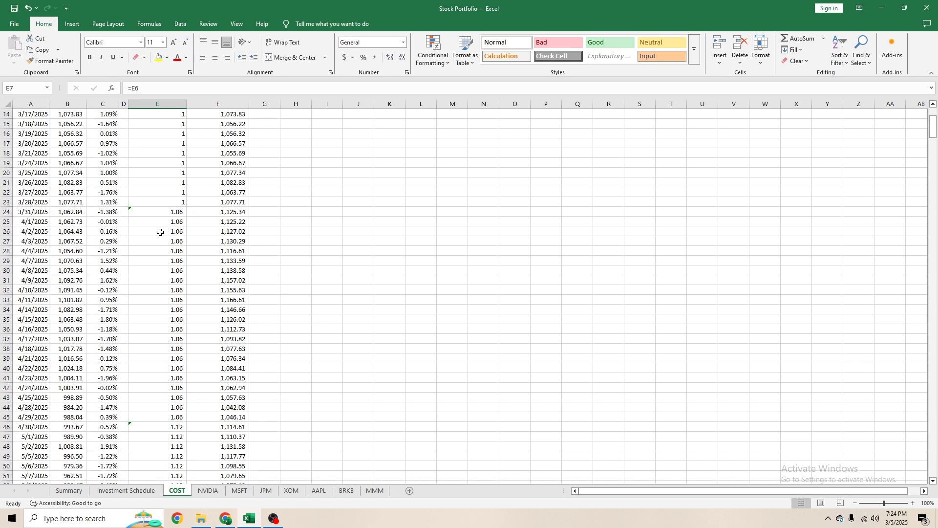
- Edit the share formula in E24 of the COST sheet to take the 3/31/2025 amount from the Investment Schedule sheet in place of Summary!B18
{"action": "left_click", "coordinate": [163, 212]}
{"action": "key", "text": "F2"}
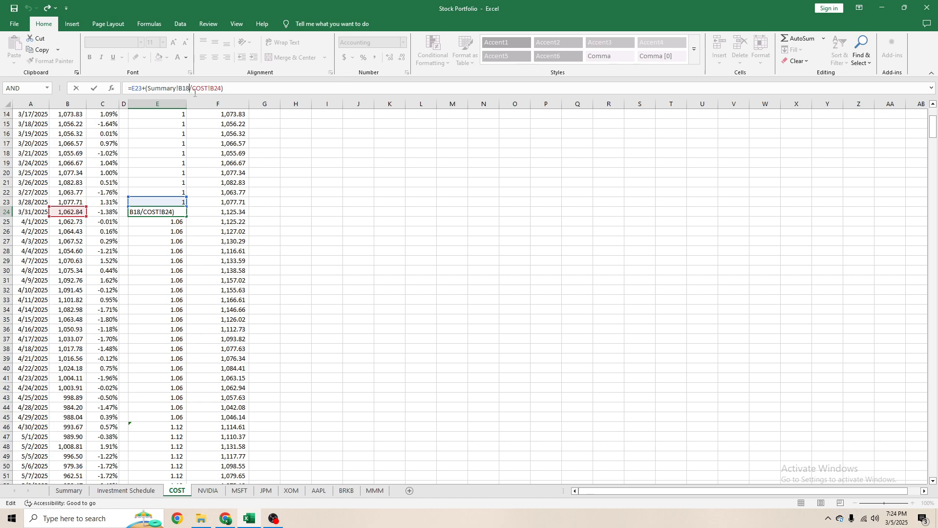
{"action": "key", "text": "BackSpace"}
{"action": "key", "text": "BackSpace"}
{"action": "key", "text": "BackSpace"}
{"action": "key", "text": "BackSpace"}
{"action": "key", "text": "BackSpace"}
{"action": "key", "text": "BackSpace"}
{"action": "key", "text": "BackSpace"}
{"action": "key", "text": "BackSpace"}
{"action": "key", "text": "BackSpace"}
{"action": "key", "text": "BackSpace"}
{"action": "key", "text": "BackSpace"}
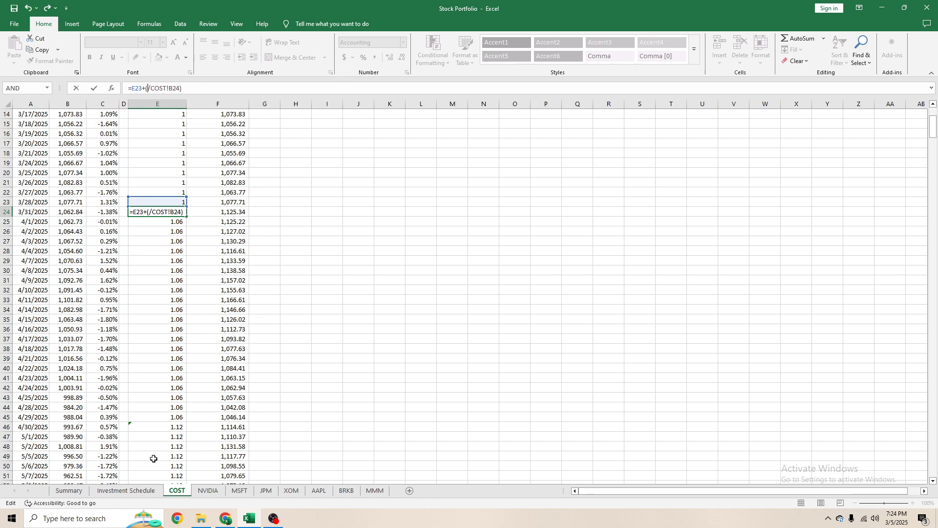
{"action": "left_click", "coordinate": [131, 491]}
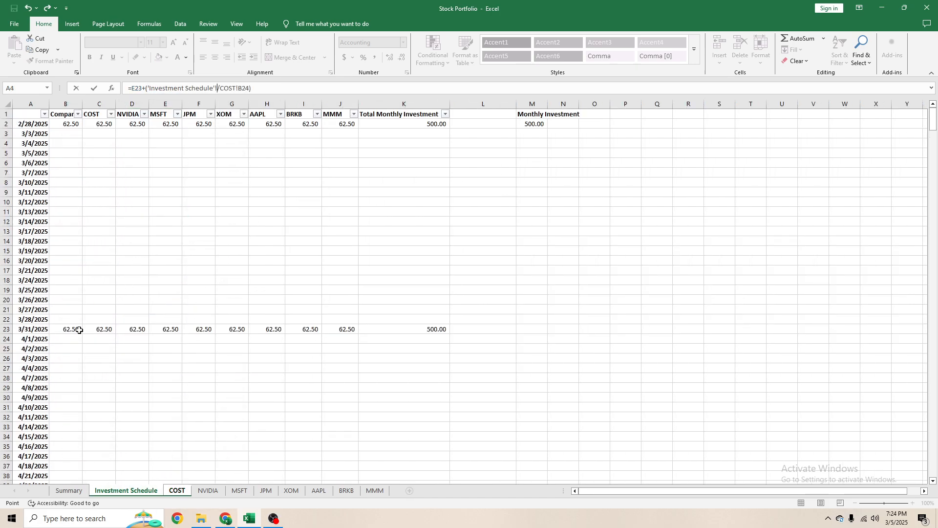
{"action": "key", "text": "Return"}
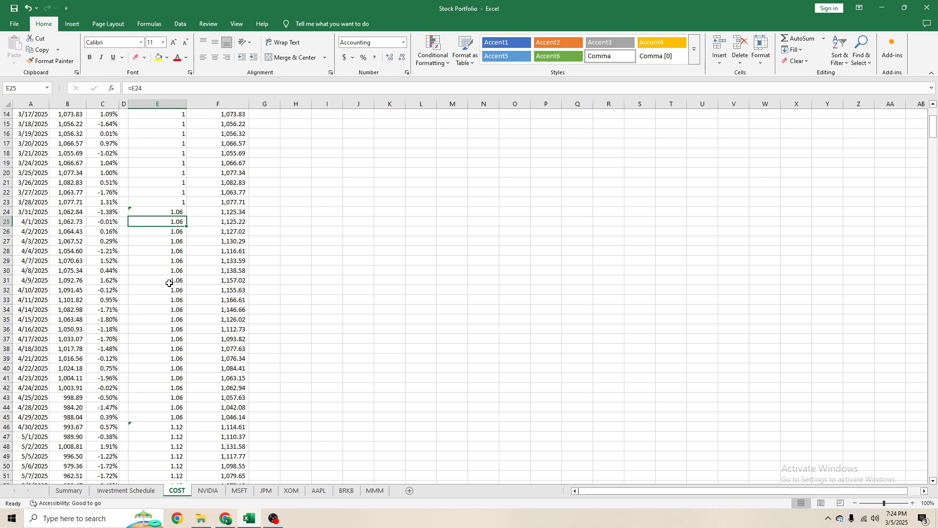
- Copy the share formula in E24 of the COST sheet down through E45, the 4/29/2025 row
{"action": "key", "text": "Up"}
{"action": "key", "text": "ctrl+c"}
{"action": "key", "text": "shift+Down"}
{"action": "key", "text": "shift+Down"}
{"action": "key", "text": "shift+Down"}
{"action": "key", "text": "shift+Down"}
{"action": "key", "text": "shift+Down"}
{"action": "key", "text": "shift+Down"}
{"action": "key", "text": "shift+Down"}
{"action": "key", "text": "shift+Down"}
{"action": "key", "text": "shift+Down"}
{"action": "key", "text": "shift+Down"}
{"action": "key", "text": "shift+Down"}
{"action": "key", "text": "shift+Down"}
{"action": "key", "text": "shift+Down"}
{"action": "key", "text": "shift+Down"}
{"action": "key", "text": "shift+Down"}
{"action": "key", "text": "shift+Down"}
{"action": "key", "text": "shift+Down"}
{"action": "key", "text": "shift+Down"}
{"action": "key", "text": "shift+Down"}
{"action": "key", "text": "shift+Down"}
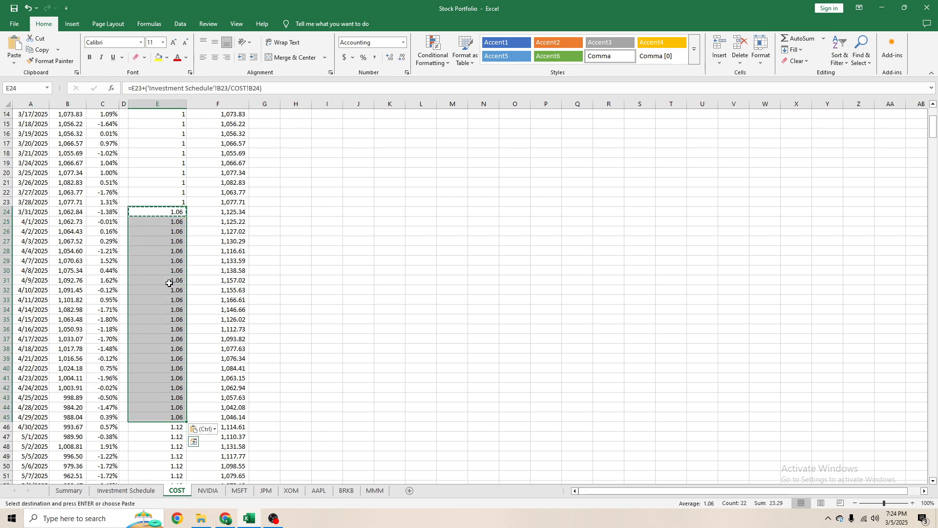
{"action": "key", "text": "Escape"}
{"action": "key", "text": "Down"}
{"action": "scroll", "coordinate": [158, 288], "scroll_direction": "down", "scroll_amount": 4}
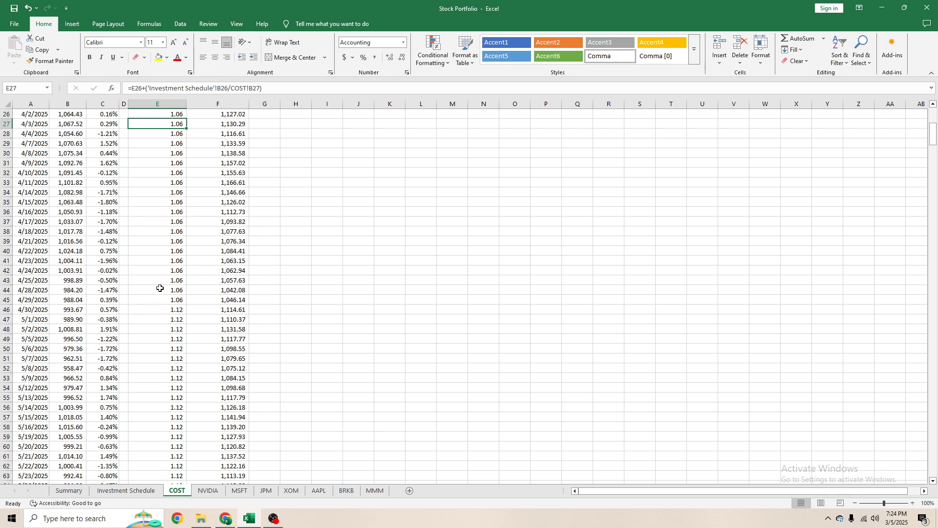
- Copy the share formula in E45 of the COST sheet down over all remaining dates in column E
{"action": "scroll", "coordinate": [146, 291], "scroll_direction": "up", "scroll_amount": 5}
{"action": "left_click", "coordinate": [184, 244]}
{"action": "scroll", "coordinate": [176, 282], "scroll_direction": "down", "scroll_amount": 3}
{"action": "scroll", "coordinate": [177, 282], "scroll_direction": "down", "scroll_amount": 1}
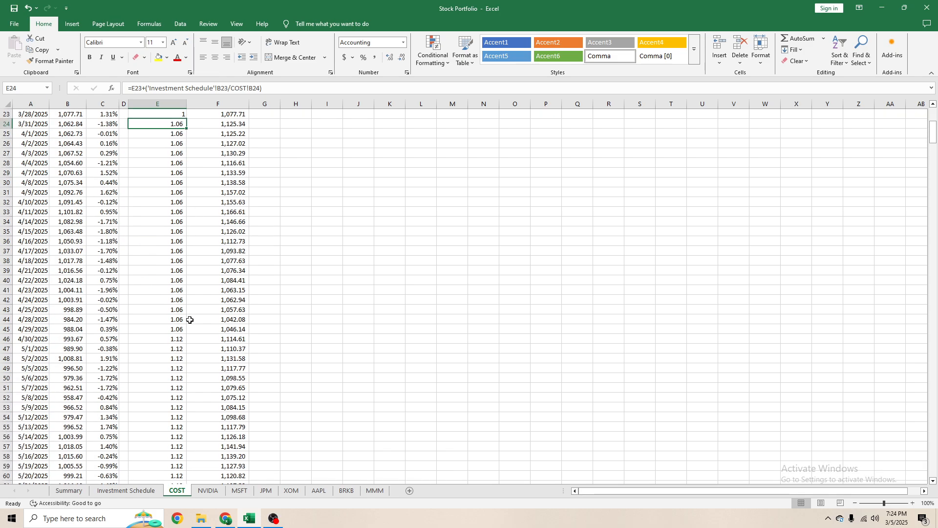
{"action": "left_click", "coordinate": [182, 327]}
{"action": "key", "text": "ctrl+c"}
{"action": "key", "text": "ctrl+shift+Down"}
{"action": "key", "text": "ctrl+v"}
{"action": "scroll", "coordinate": [183, 327], "scroll_direction": "up", "scroll_amount": 20}
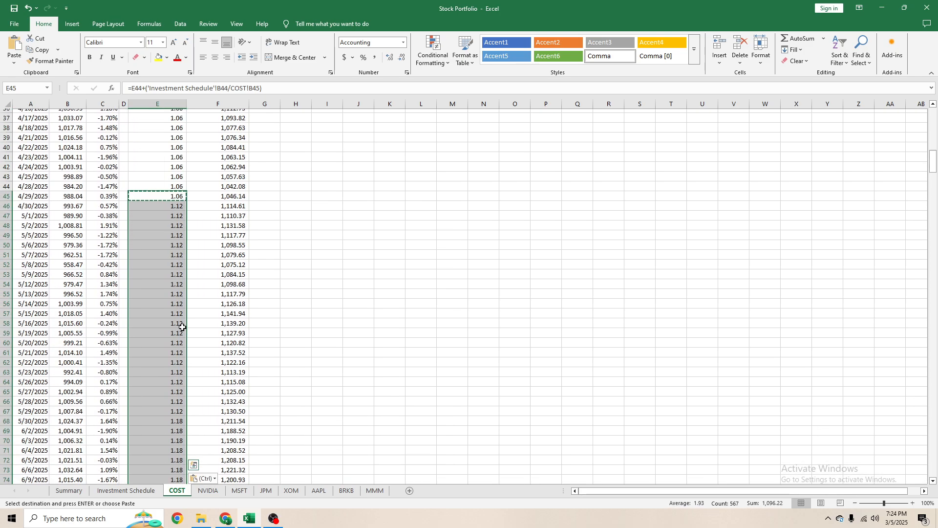
- Review the copied Number of Shares formulas and resulting values on the COST sheet around 12/31/2026
{"action": "scroll", "coordinate": [180, 318], "scroll_direction": "down", "scroll_amount": 20}
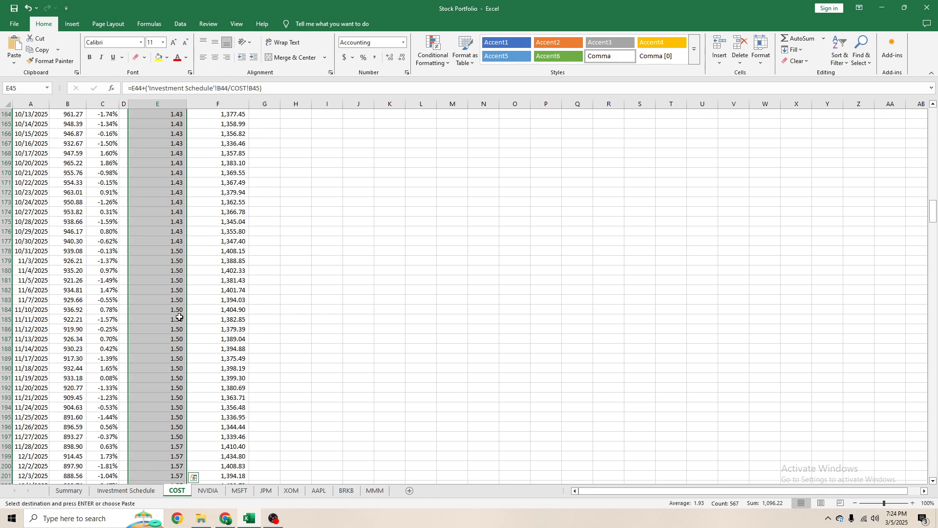
{"action": "scroll", "coordinate": [158, 286], "scroll_direction": "down", "scroll_amount": 20}
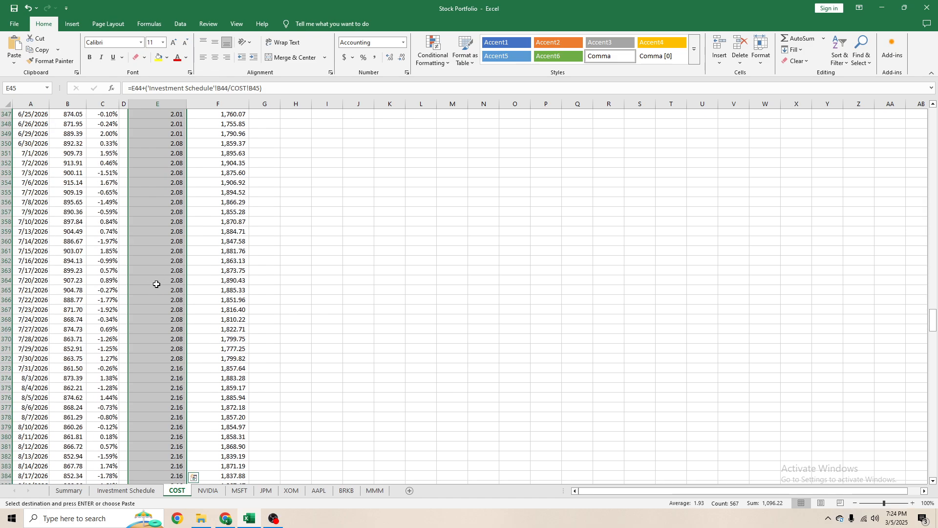
{"action": "scroll", "coordinate": [154, 284], "scroll_direction": "down", "scroll_amount": 20}
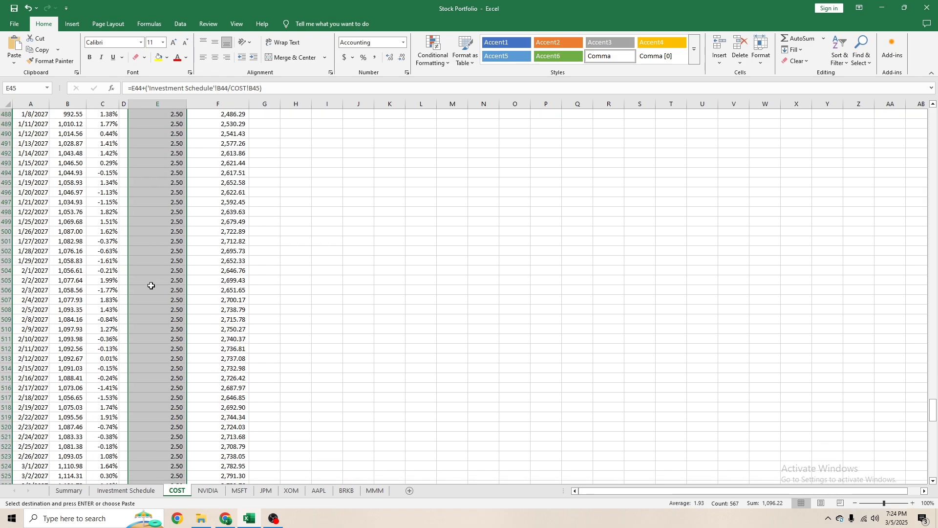
{"action": "scroll", "coordinate": [143, 286], "scroll_direction": "up", "scroll_amount": 20}
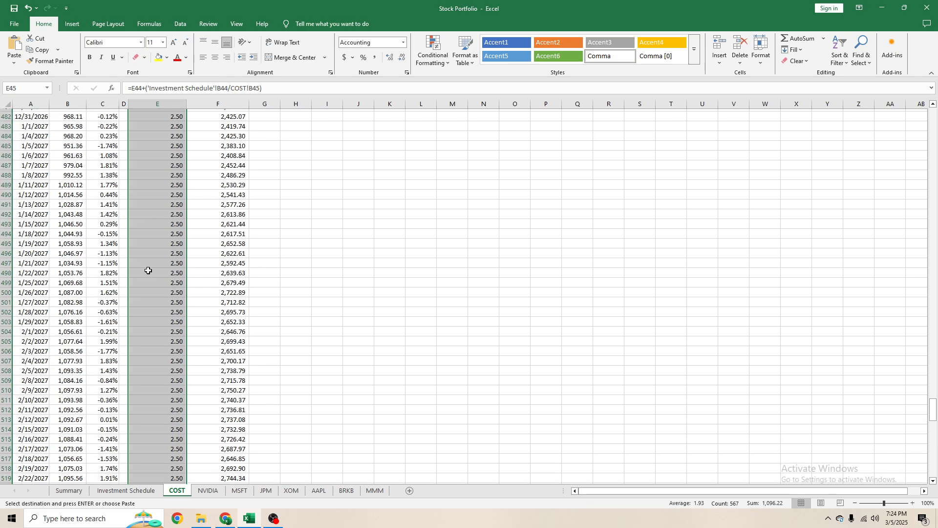
{"action": "left_click", "coordinate": [157, 348]}
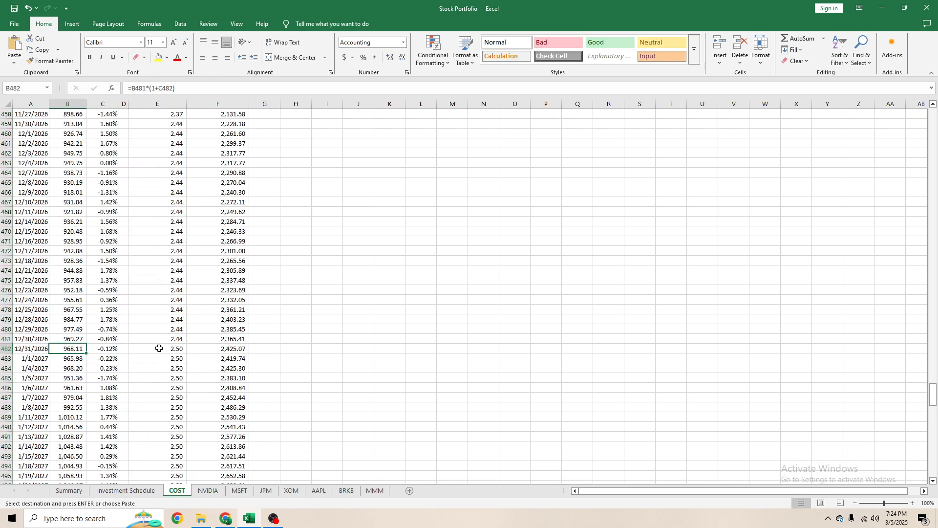
{"action": "left_click", "coordinate": [242, 359]}
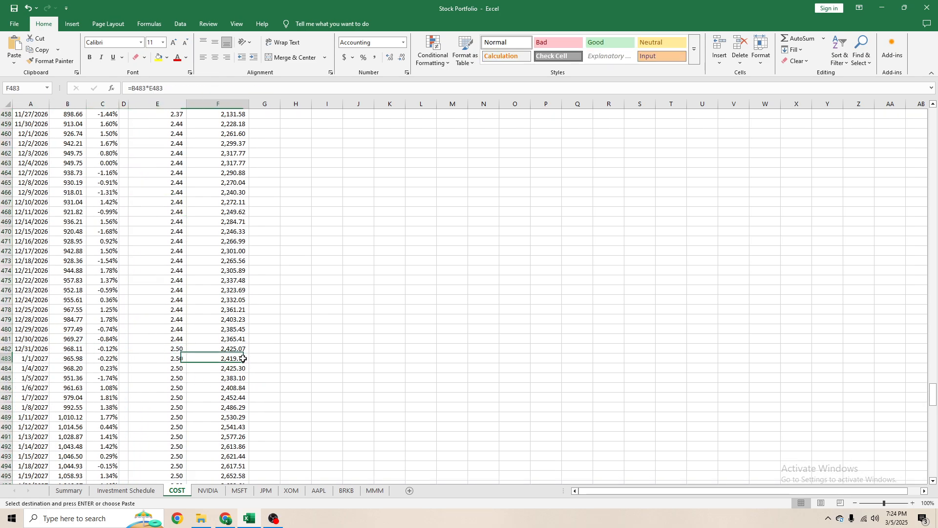
{"action": "scroll", "coordinate": [36, 357], "scroll_direction": "down", "scroll_amount": 2}
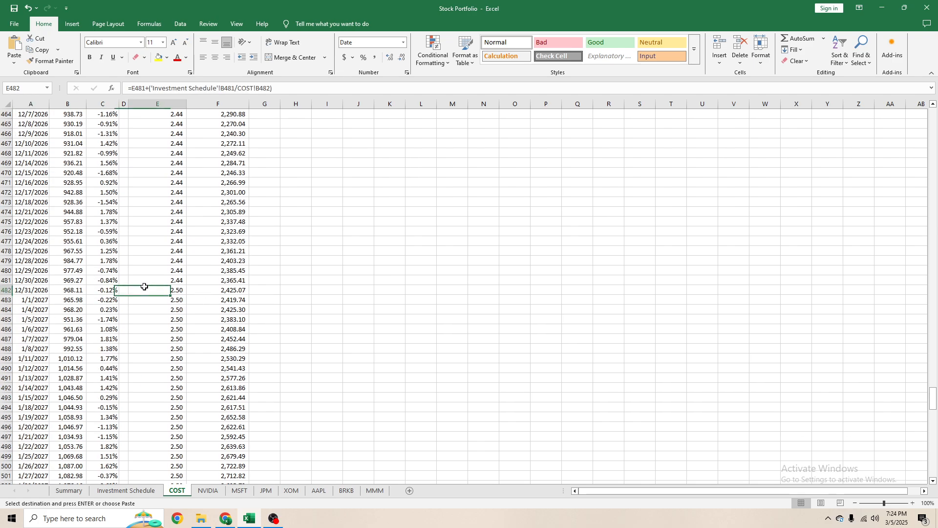
- Compare the recurring amounts on the Summary and Investment Schedule sheets, and set the 3/31/2025 COST investment on Summary to 100
{"action": "key", "text": "ctrl+Page_Up"}
{"action": "key", "text": "ctrl+Page_Up"}
{"action": "scroll", "coordinate": [258, 298], "scroll_direction": "down", "scroll_amount": 5}
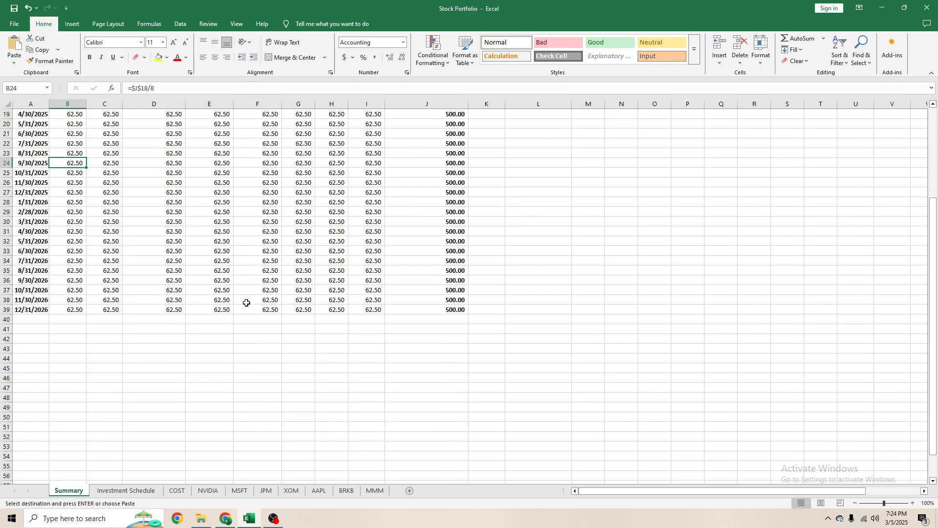
{"action": "scroll", "coordinate": [248, 300], "scroll_direction": "up", "scroll_amount": 6}
{"action": "left_click", "coordinate": [81, 281]}
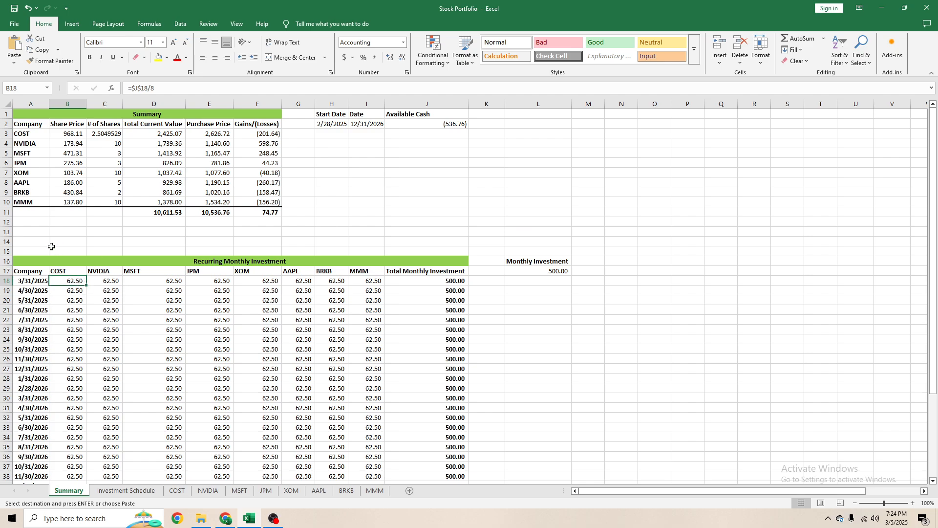
{"action": "left_click", "coordinate": [126, 491]}
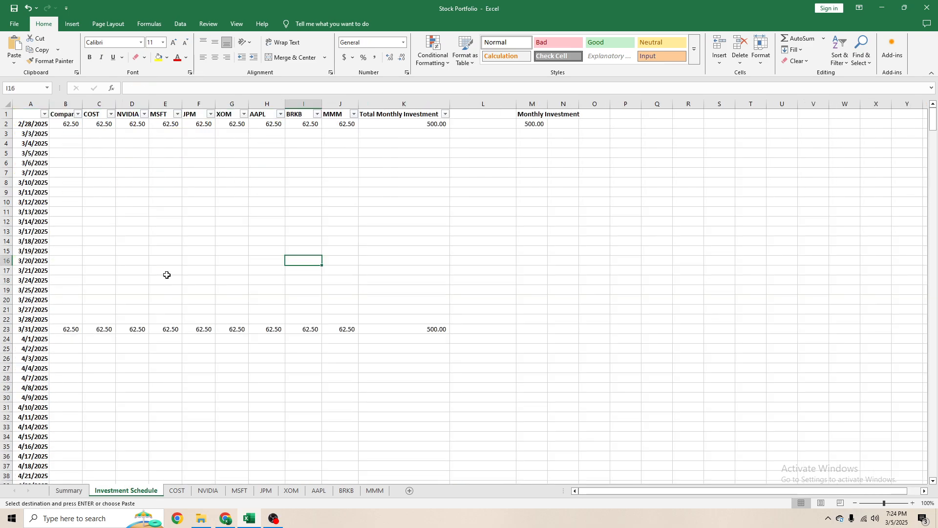
{"action": "left_click_drag", "start_coordinate": [68, 126], "coordinate": [337, 125]}
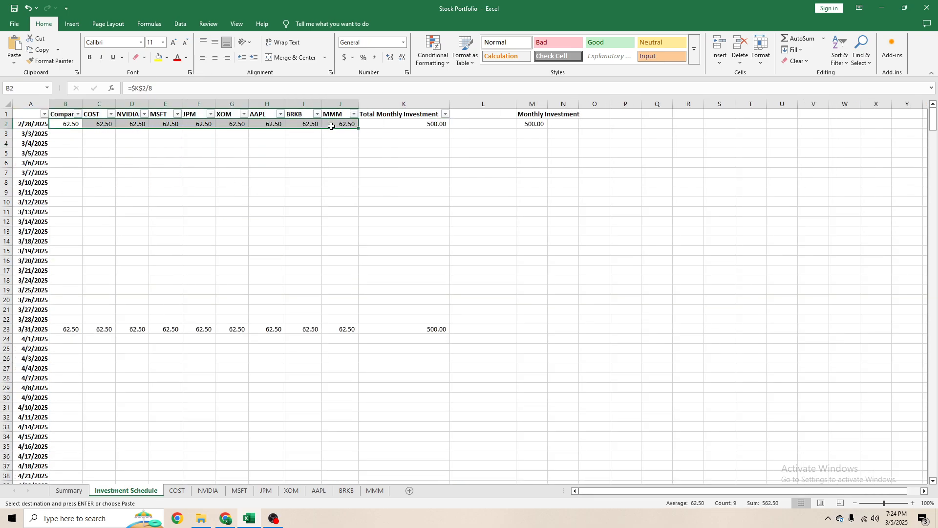
{"action": "left_click", "coordinate": [65, 491]}
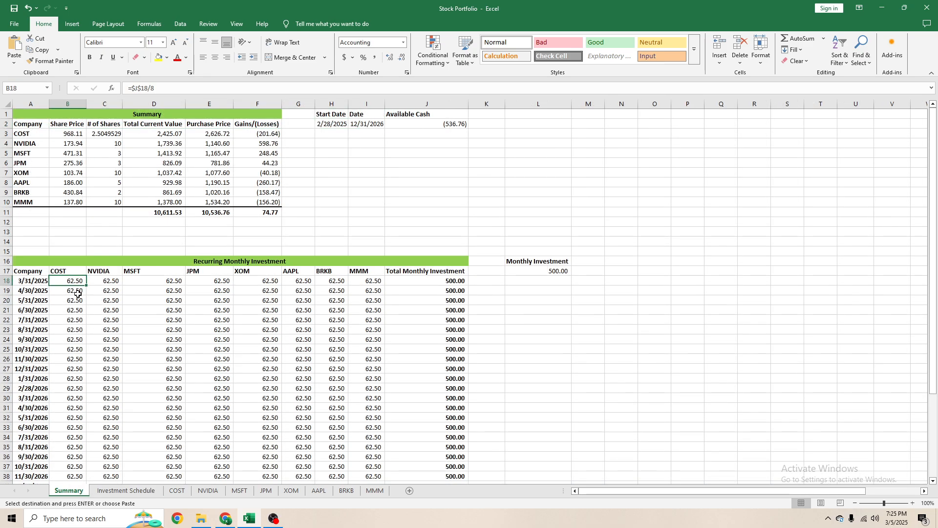
{"action": "type", "text": "100"}
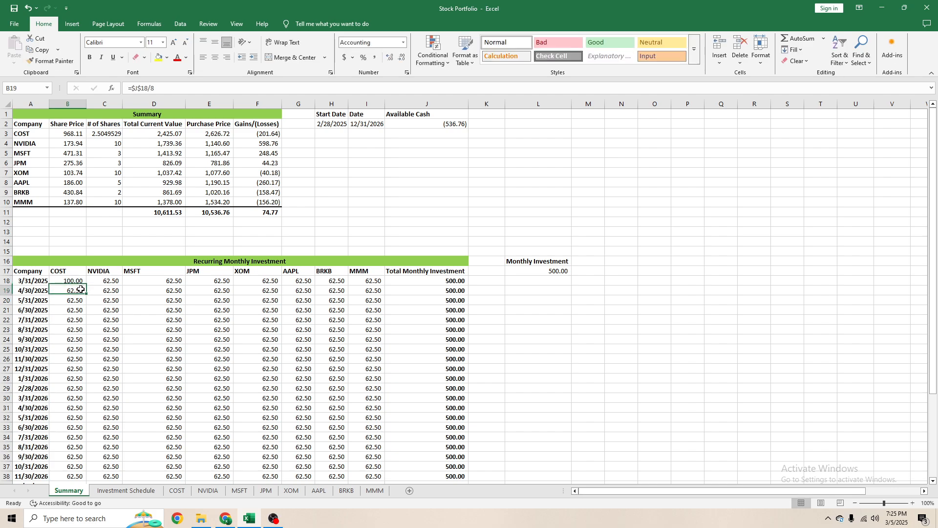
{"action": "key", "text": "Return"}
- Move the Company header on the Investment Schedule sheet from B1 to A1, above the dates
{"action": "left_click", "coordinate": [126, 491]}
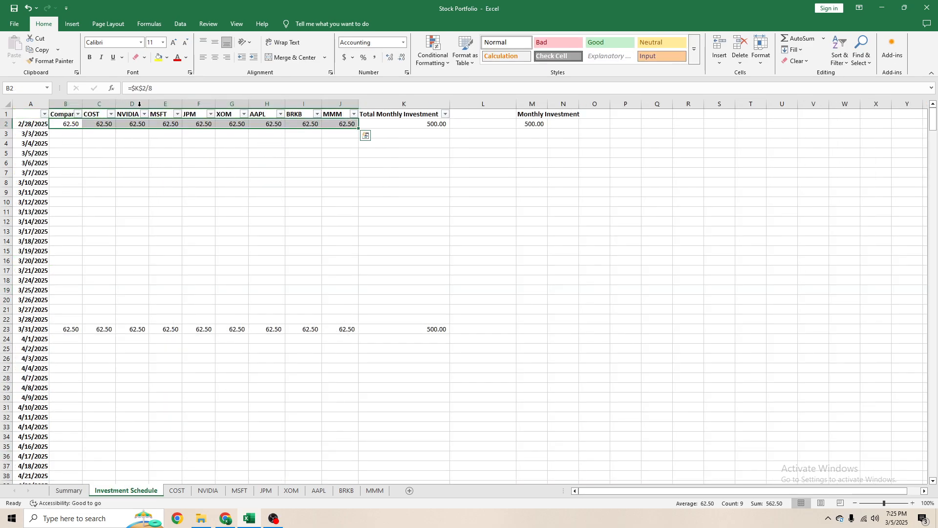
{"action": "left_click", "coordinate": [73, 126]}
{"action": "left_click", "coordinate": [106, 124]}
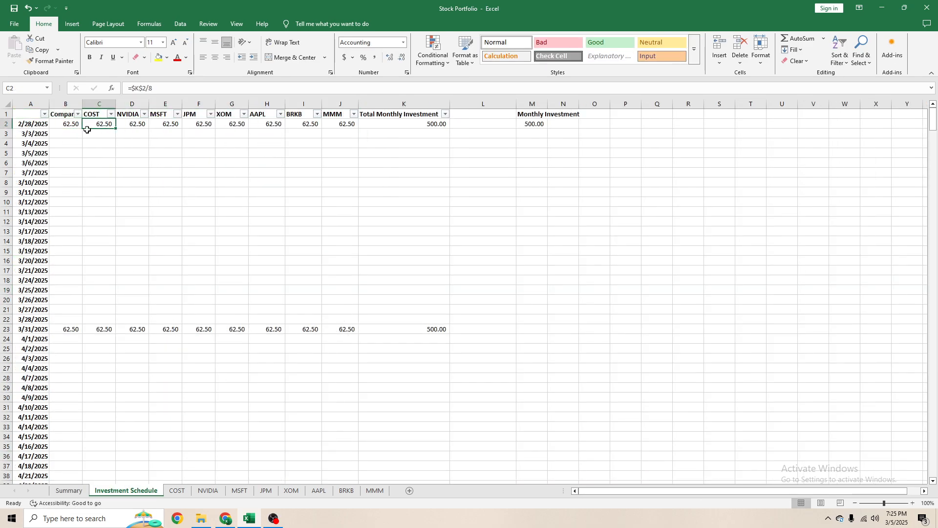
{"action": "left_click", "coordinate": [70, 116]}
{"action": "key", "text": "ctrl+x"}
{"action": "key", "text": "Left"}
{"action": "key", "text": "ctrl+v"}
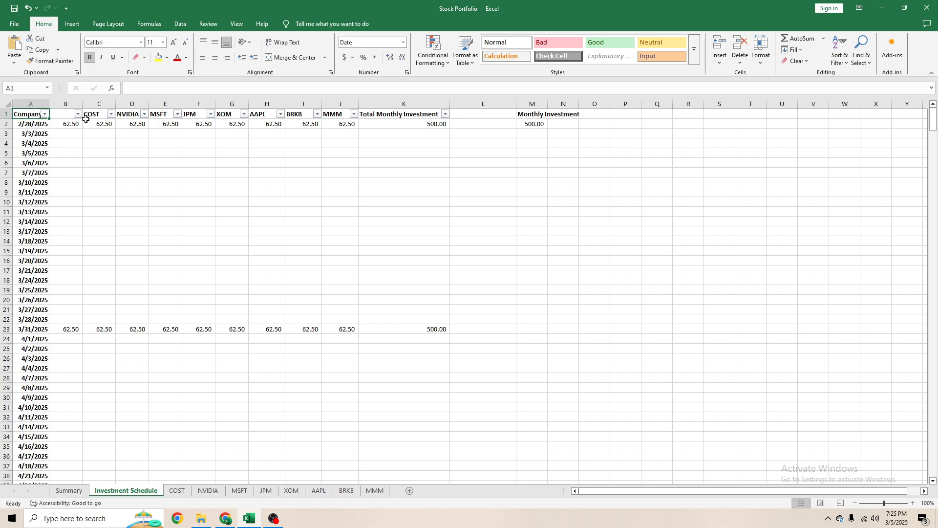
- Delete the surplus column B from the Investment Schedule sheet so the COST amounts directly follow the dates
{"action": "key", "text": "Right"}
{"action": "key", "text": "Down"}
{"action": "key", "text": "Up"}
{"action": "key", "text": "ctrl+shift+Down"}
{"action": "key", "text": "ctrl+shift+Down"}
{"action": "key", "text": "ctrl+shift+Down"}
{"action": "key", "text": "ctrl+shift+Down"}
{"action": "key", "text": "ctrl+shift+Down"}
{"action": "key", "text": "ctrl+shift+Down"}
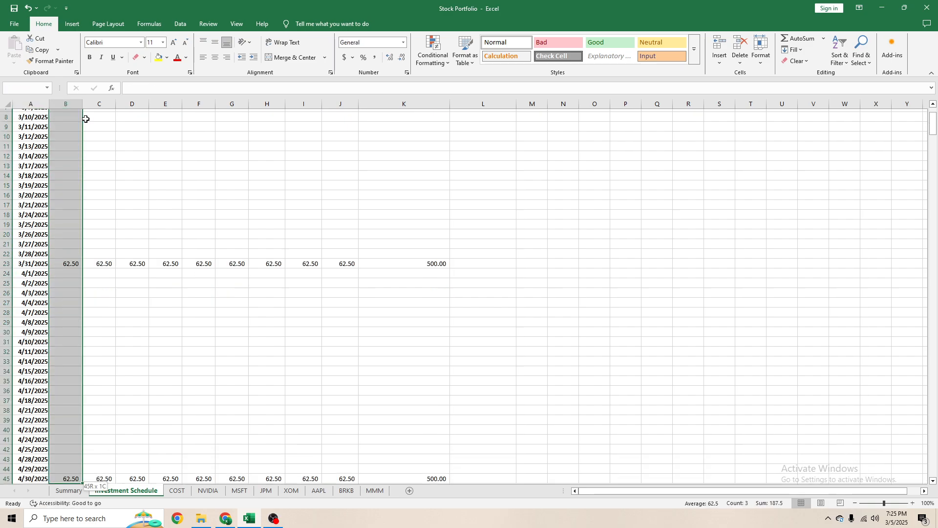
{"action": "key", "text": "ctrl+shift+Down"}
{"action": "key", "text": "ctrl+shift+Down"}
{"action": "key", "text": "ctrl+shift+Down"}
{"action": "key", "text": "ctrl+shift+Down"}
{"action": "key", "text": "ctrl+shift+Down"}
{"action": "key", "text": "ctrl+shift+Down"}
{"action": "key", "text": "ctrl+shift+Down"}
{"action": "key", "text": "ctrl+shift+Down"}
{"action": "key", "text": "ctrl+shift+Down"}
{"action": "key", "text": "ctrl+shift+Down"}
{"action": "key", "text": "ctrl+shift+Down"}
{"action": "key", "text": "ctrl+shift+Down"}
{"action": "key", "text": "ctrl+shift+Down"}
{"action": "key", "text": "ctrl+shift+Down"}
{"action": "key", "text": "ctrl+shift+Down"}
{"action": "key", "text": "ctrl+shift+Down"}
{"action": "key", "text": "ctrl+shift+Down"}
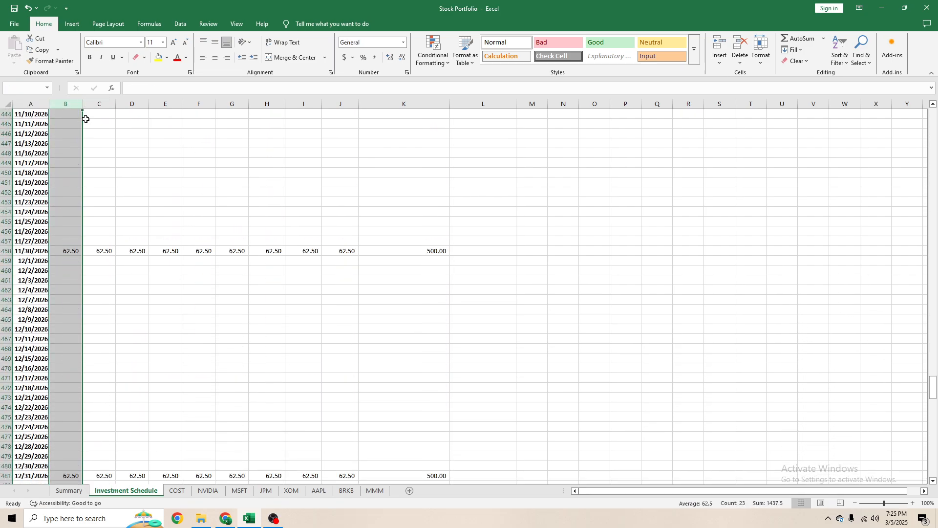
{"action": "right_click", "coordinate": [73, 103]}
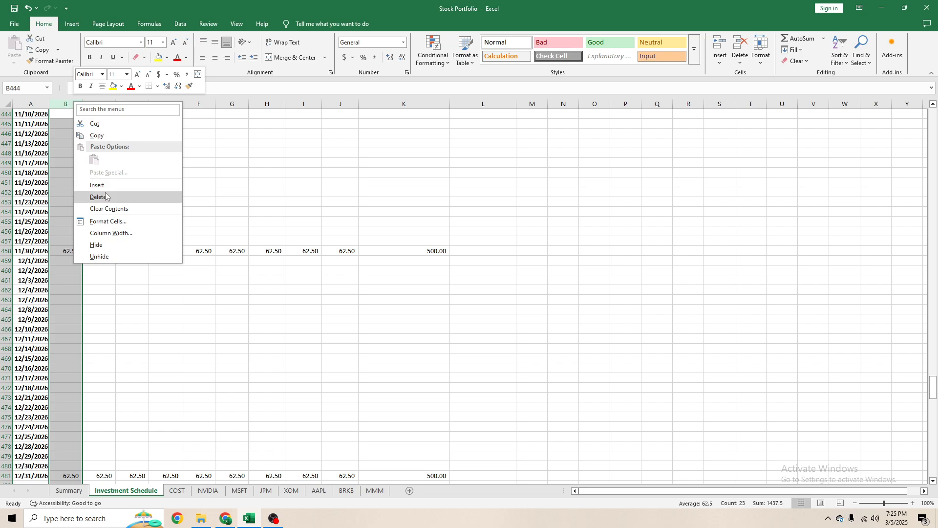
{"action": "left_click", "coordinate": [108, 195]}
- Examine the amounts and formulas under the company headers on the Investment Schedule sheet and the COST figures on the Summary sheet
{"action": "scroll", "coordinate": [112, 205], "scroll_direction": "up", "scroll_amount": 20}
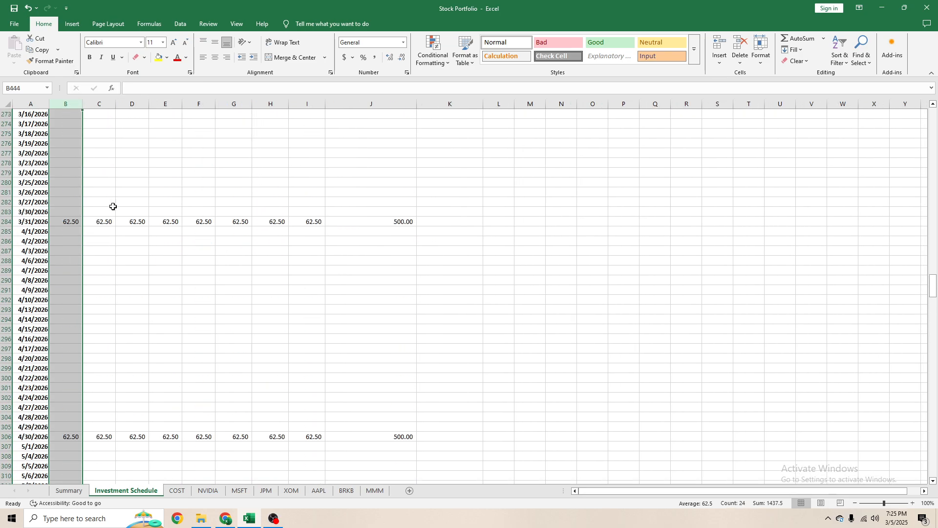
{"action": "scroll", "coordinate": [114, 221], "scroll_direction": "up", "scroll_amount": 15}
{"action": "left_click", "coordinate": [90, 180]}
{"action": "key", "text": "ctrl+Home"}
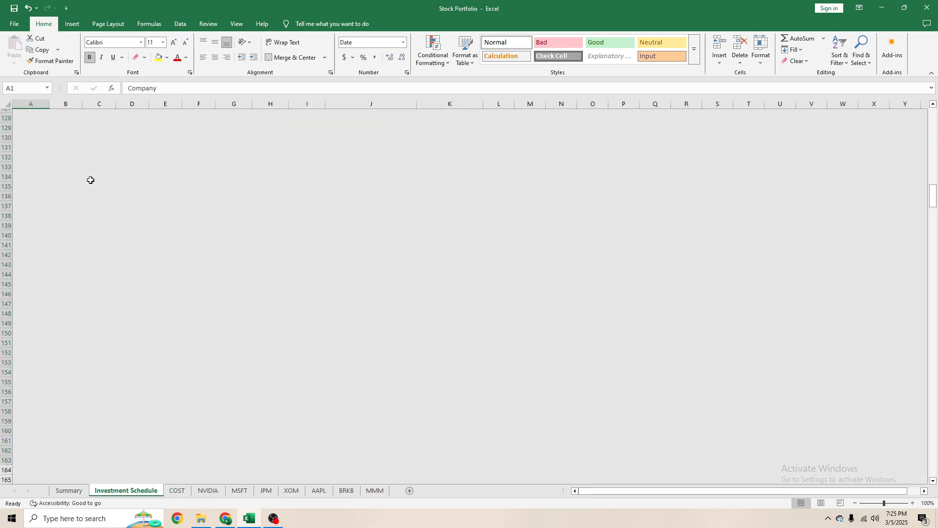
{"action": "key", "text": "Right"}
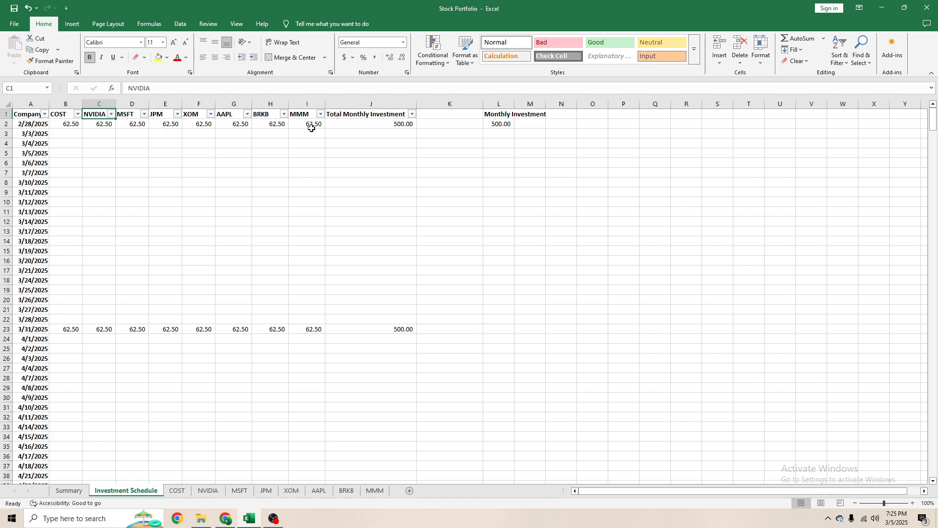
{"action": "left_click_drag", "start_coordinate": [312, 128], "coordinate": [71, 126]}
{"action": "left_click", "coordinate": [307, 250]}
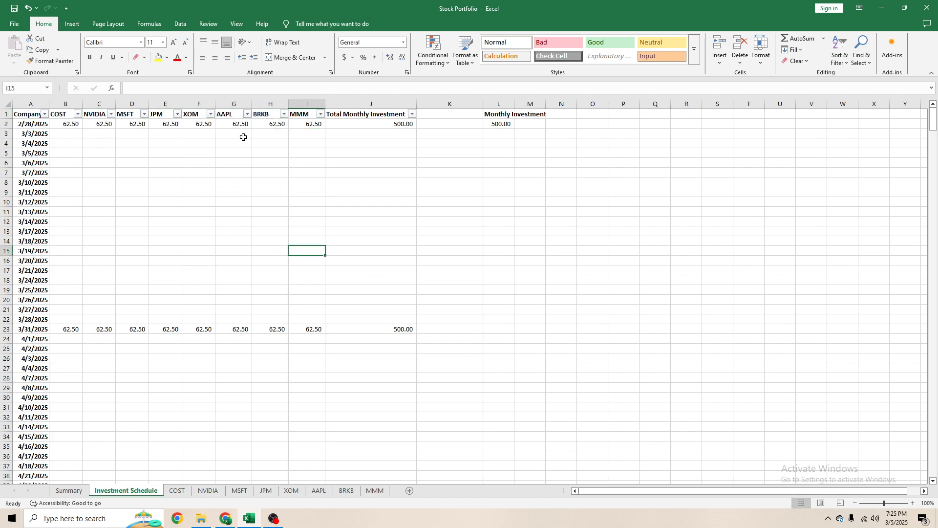
{"action": "left_click", "coordinate": [141, 185]}
{"action": "left_click", "coordinate": [71, 133]}
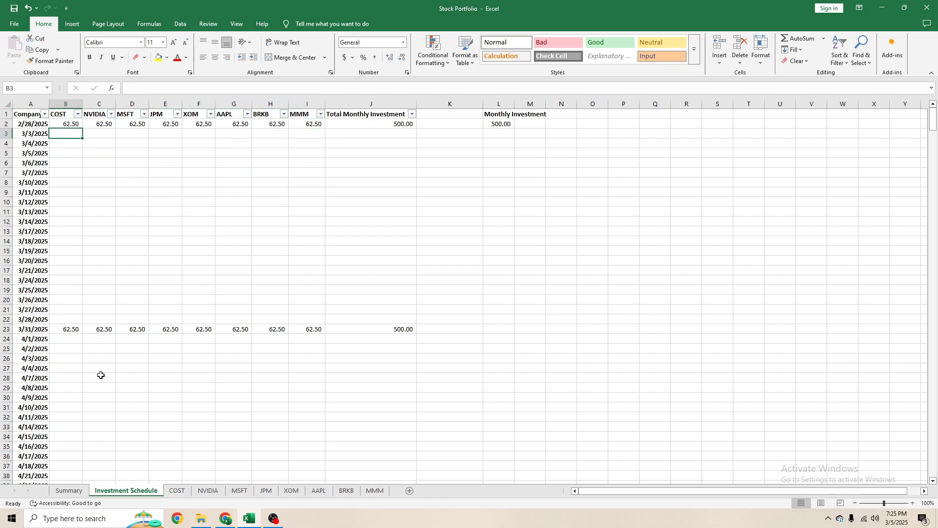
{"action": "left_click", "coordinate": [62, 328]}
{"action": "left_click", "coordinate": [63, 121]}
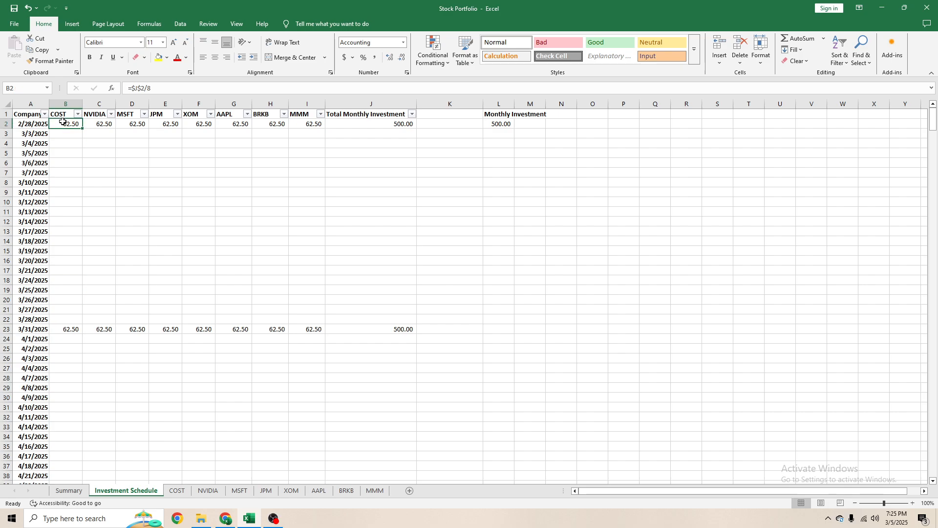
{"action": "left_click", "coordinate": [69, 490]}
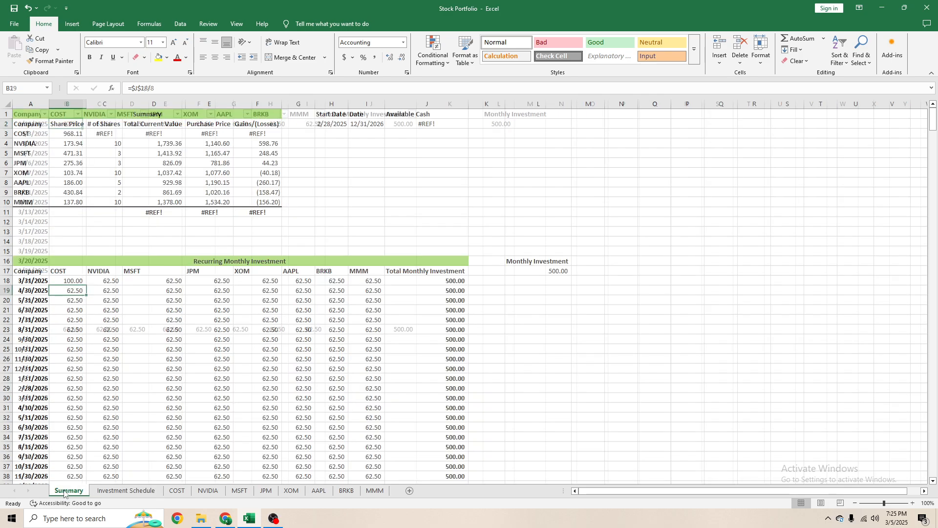
{"action": "left_click", "coordinate": [130, 491]}
{"action": "left_click", "coordinate": [4, 125]}
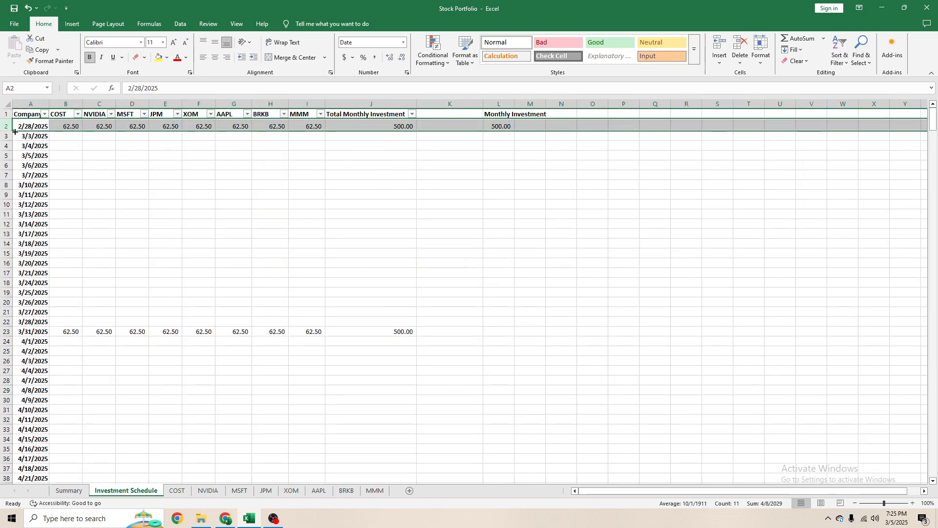
{"action": "left_click", "coordinate": [72, 151]}
{"action": "key", "text": "ctrl+z"}
{"action": "left_click", "coordinate": [357, 198]}
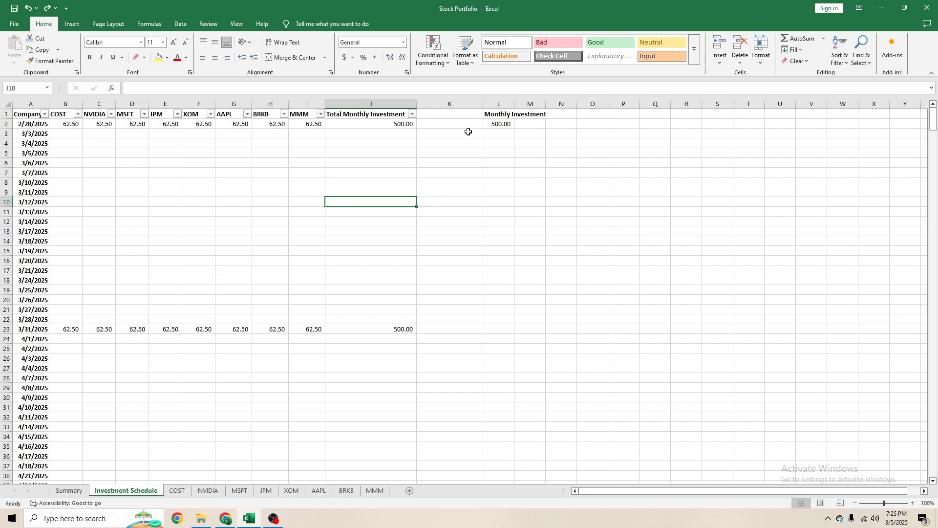
- Move the Monthly Investment label and its 500 amount on the Investment Schedule sheet from L1:L2 to L3:L4
{"action": "left_click", "coordinate": [492, 124]}
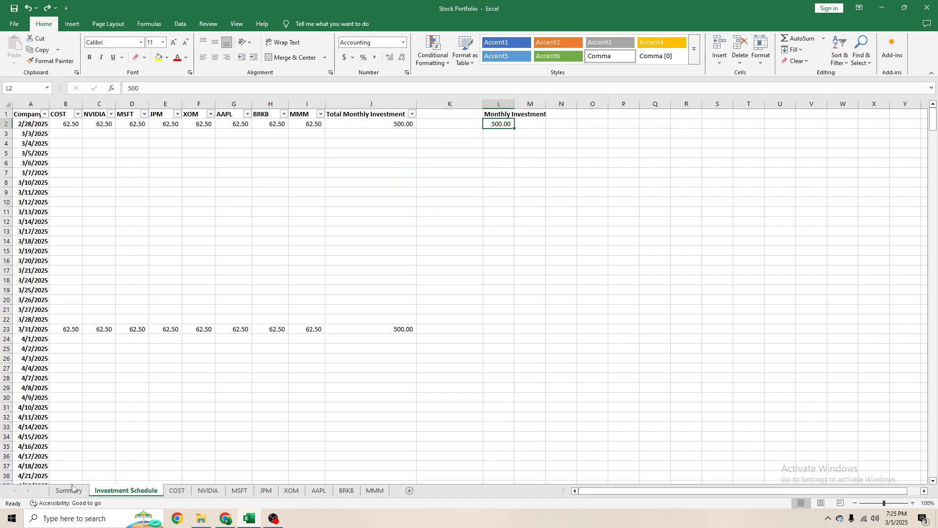
{"action": "right_click", "coordinate": [4, 123]}
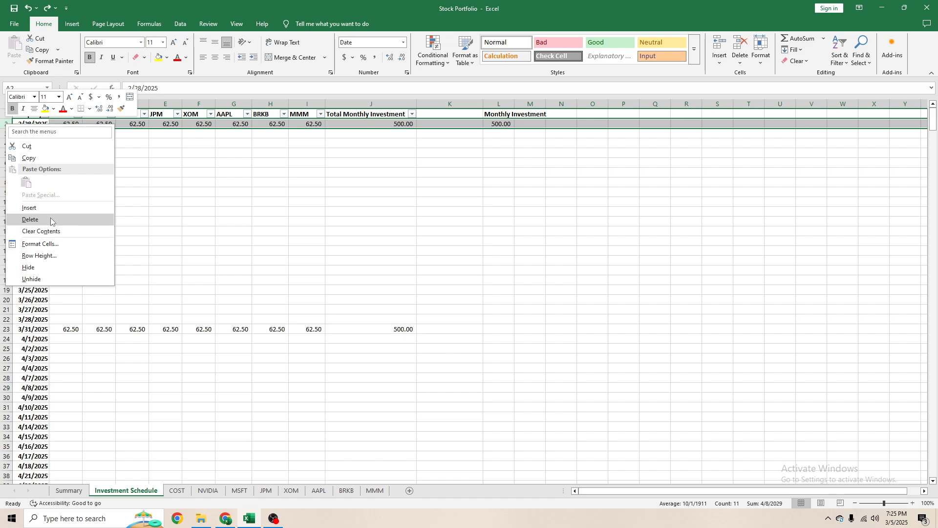
{"action": "left_click", "coordinate": [521, 141]}
{"action": "left_click_drag", "start_coordinate": [497, 123], "coordinate": [495, 145]}
- Try deleting the 2/28/2025 row from the Investment Schedule sheet, then undo the deletion
{"action": "right_click", "coordinate": [7, 125]}
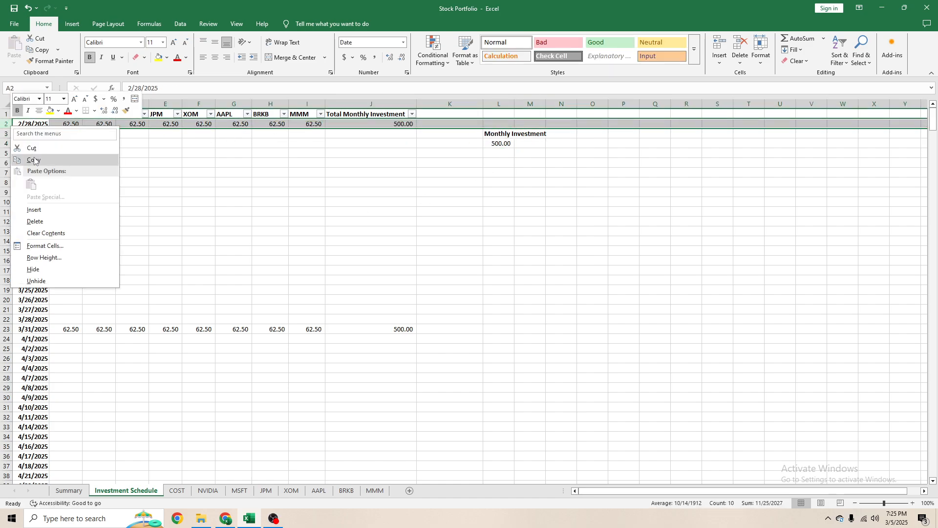
{"action": "left_click", "coordinate": [34, 218]}
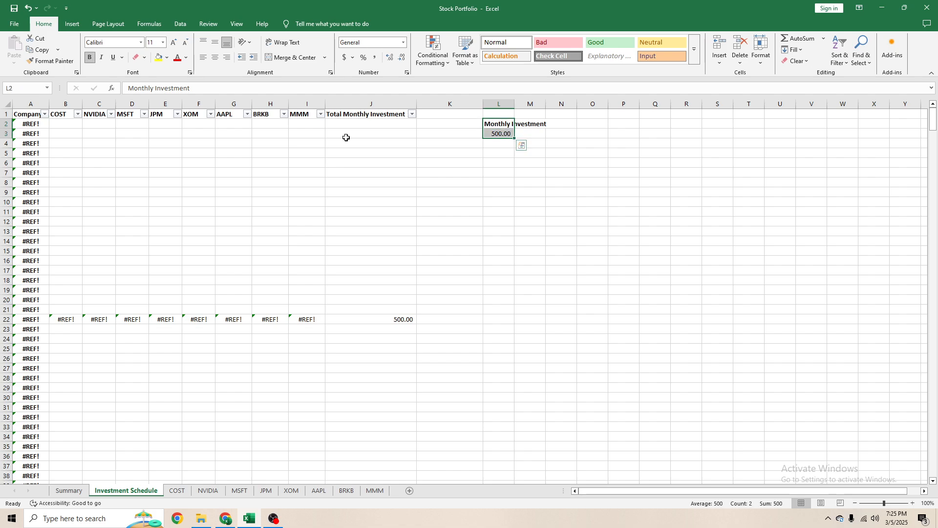
{"action": "left_click", "coordinate": [99, 143]}
{"action": "key", "text": "ctrl+z"}
- Replace the WORKDAY formula in A3 of the Investment Schedule sheet with its date as a fixed value
{"action": "left_click", "coordinate": [34, 130]}
{"action": "left_click", "coordinate": [35, 135]}
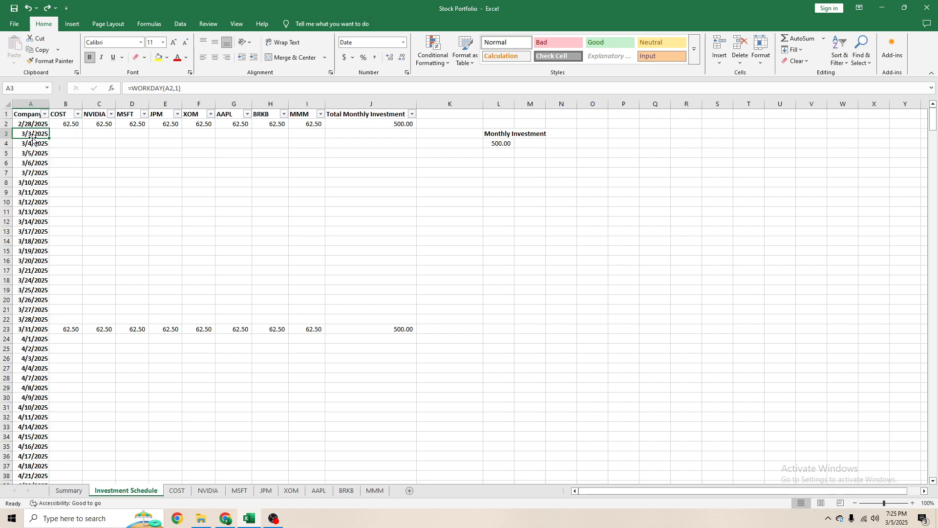
{"action": "key", "text": "ctrl+c"}
{"action": "right_click", "coordinate": [31, 134]}
{"action": "left_click", "coordinate": [66, 192]}
{"action": "left_click", "coordinate": [117, 199]}
{"action": "key", "text": "Escape"}
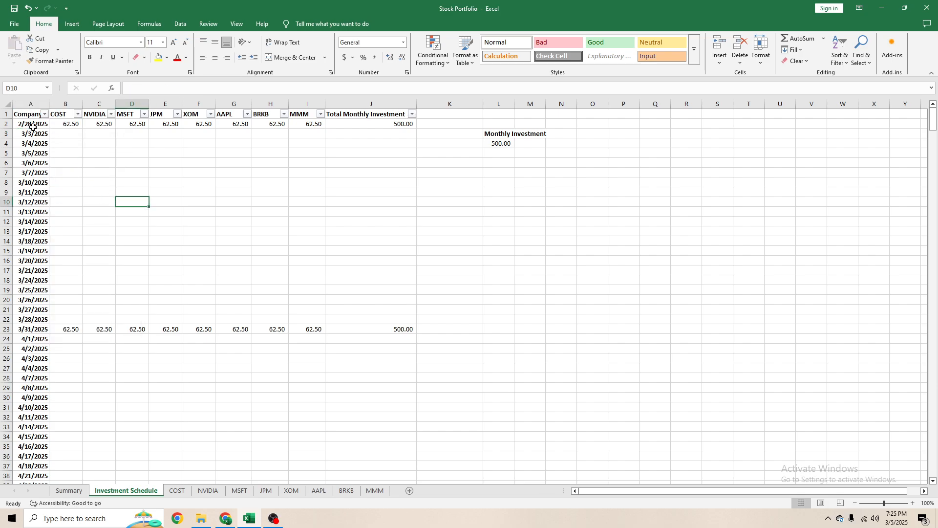
- Try deleting row 2 again, inspect the COST formula in the 3/31/2025 row, and undo the deletion
{"action": "left_click", "coordinate": [11, 124]}
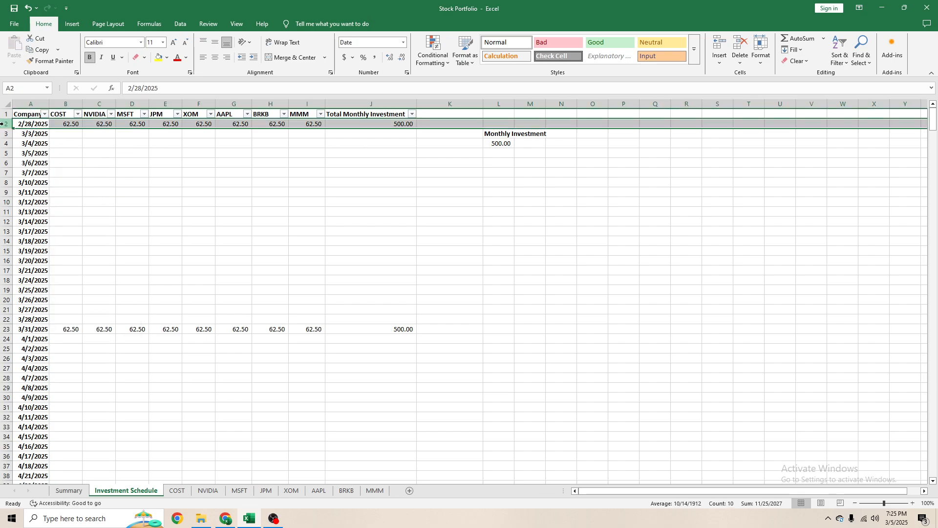
{"action": "right_click", "coordinate": [11, 124]}
{"action": "left_click", "coordinate": [30, 217]}
{"action": "left_click", "coordinate": [238, 230]}
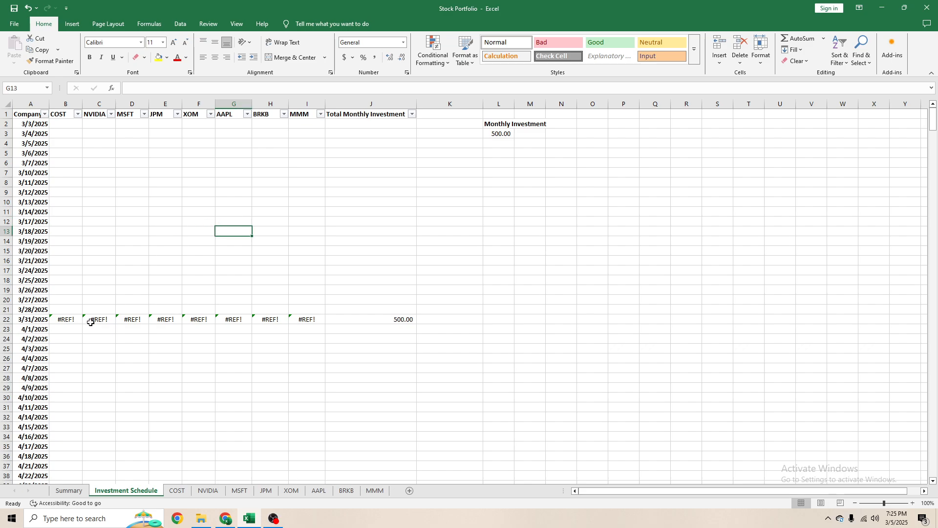
{"action": "left_click", "coordinate": [75, 319]}
{"action": "left_click", "coordinate": [196, 87]}
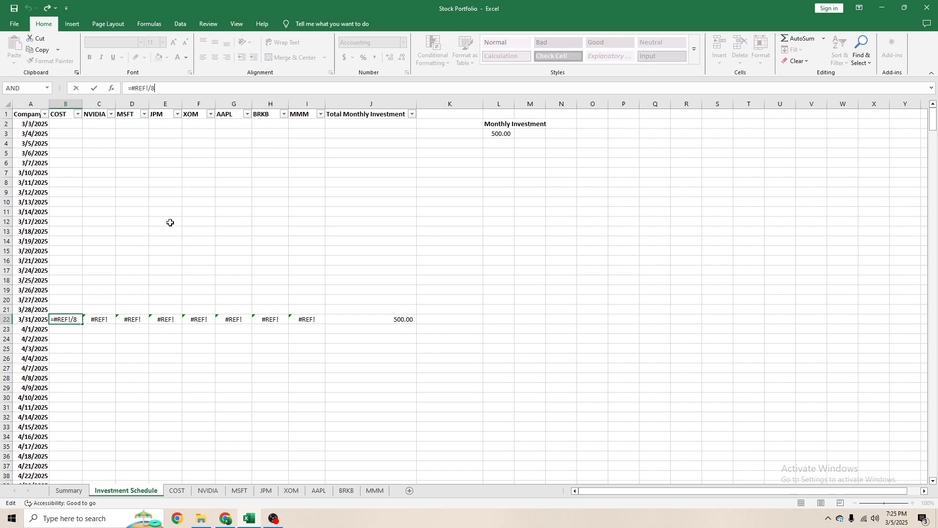
{"action": "key", "text": "Escape"}
{"action": "key", "text": "ctrl+z"}
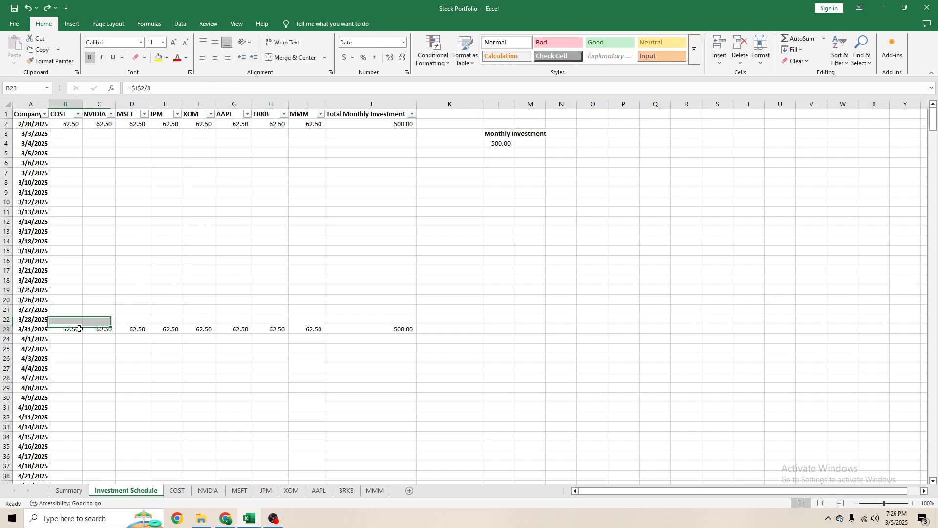
- Repoint the COST amount formula in B2 to the Monthly Investment cell so it reads =$L$4/8
{"action": "left_click", "coordinate": [187, 88]}
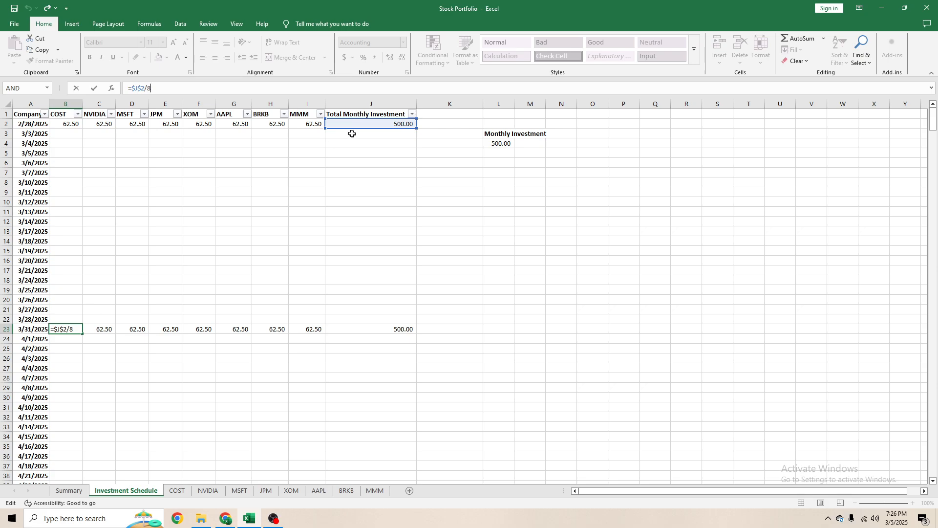
{"action": "left_click", "coordinate": [98, 332]}
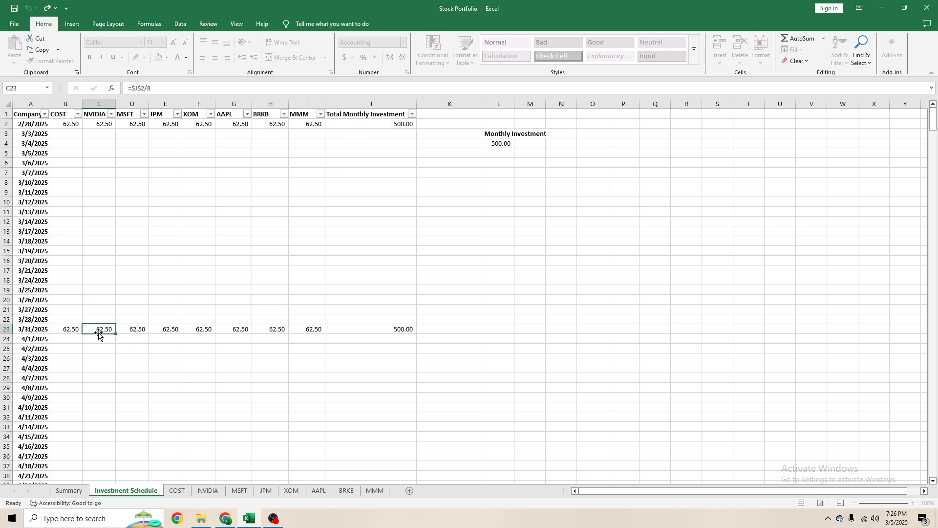
{"action": "left_click", "coordinate": [405, 125]}
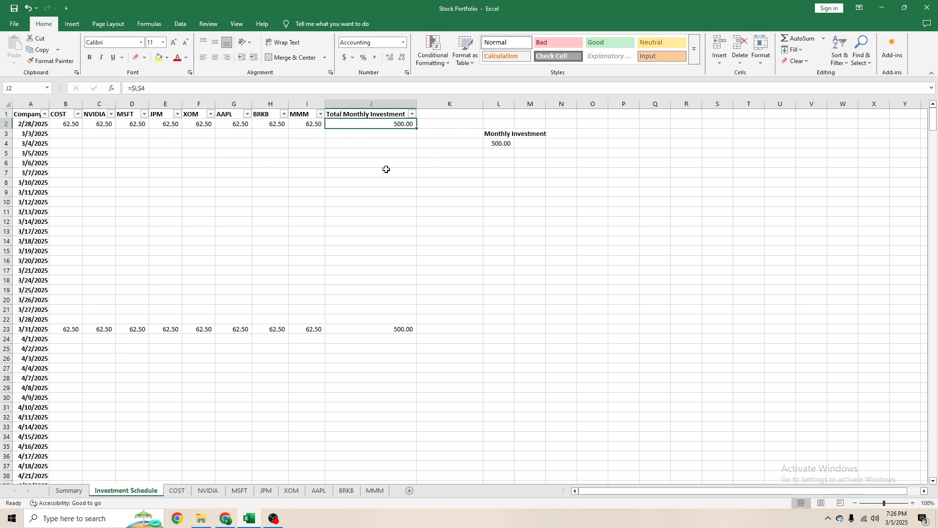
{"action": "left_click", "coordinate": [69, 126]}
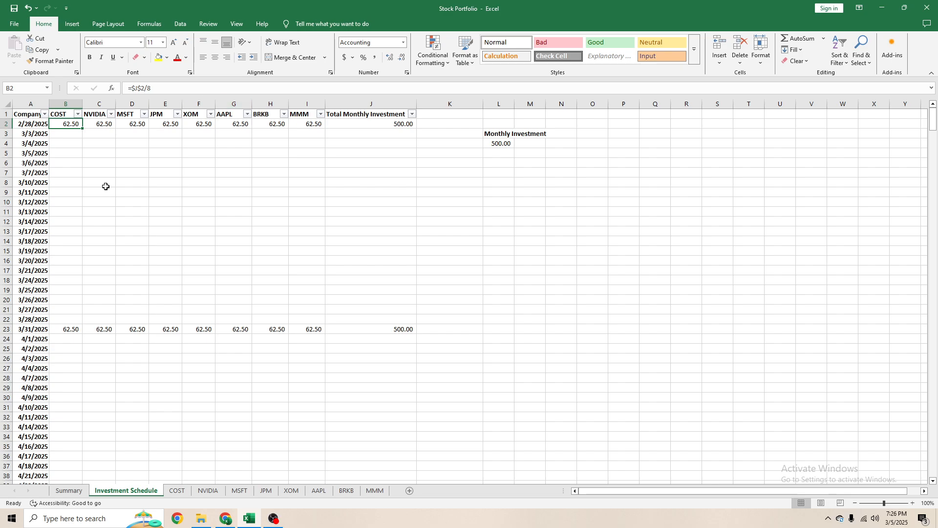
{"action": "left_click", "coordinate": [150, 90]}
{"action": "left_click_drag", "start_coordinate": [389, 128], "coordinate": [488, 149]}
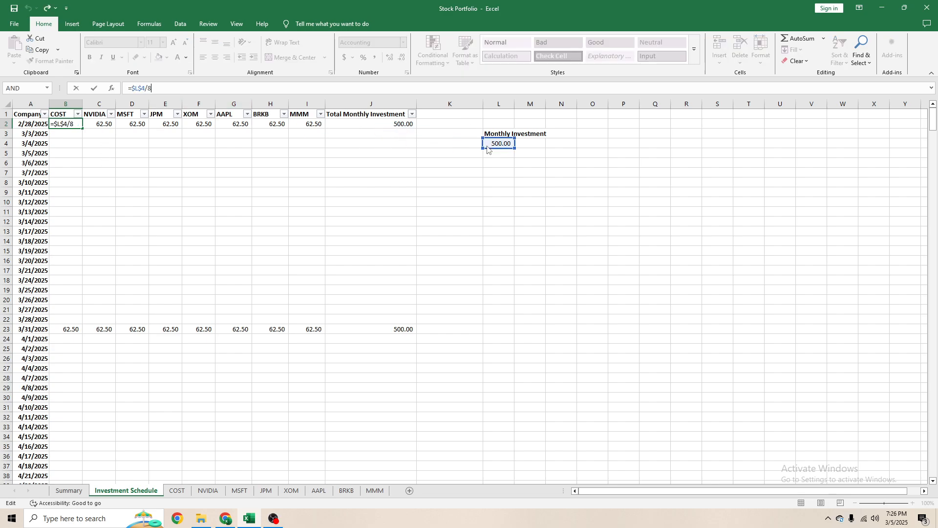
{"action": "key", "text": "ctrl+Return"}
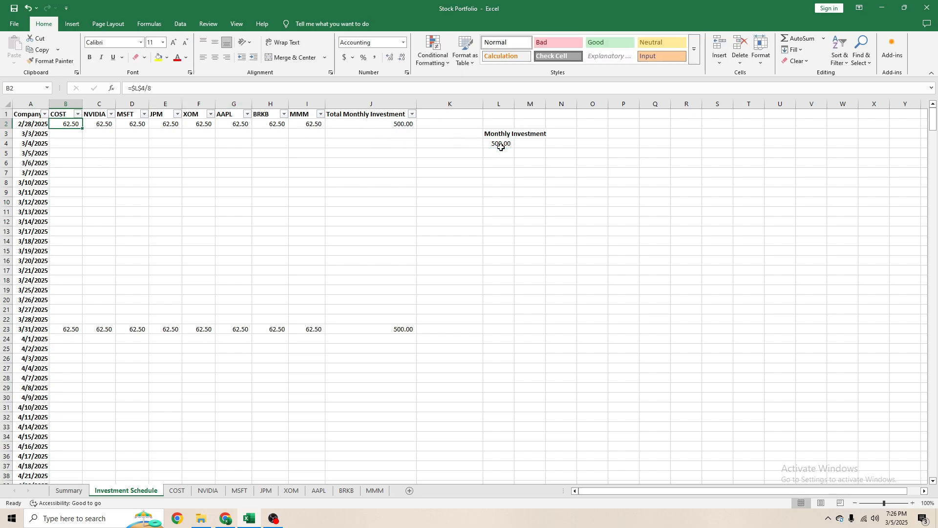
- Copy the B2 formula across the other company columns through MMM in the 2/28/2025 row
{"action": "key", "text": "ctrl+c"}
{"action": "key", "text": "shift+Right"}
{"action": "key", "text": "shift+Right"}
{"action": "key", "text": "shift+Right"}
{"action": "key", "text": "shift+Right"}
{"action": "key", "text": "shift+Right"}
{"action": "key", "text": "shift+Right"}
{"action": "key", "text": "shift+Right"}
{"action": "key", "text": "ctrl+v"}
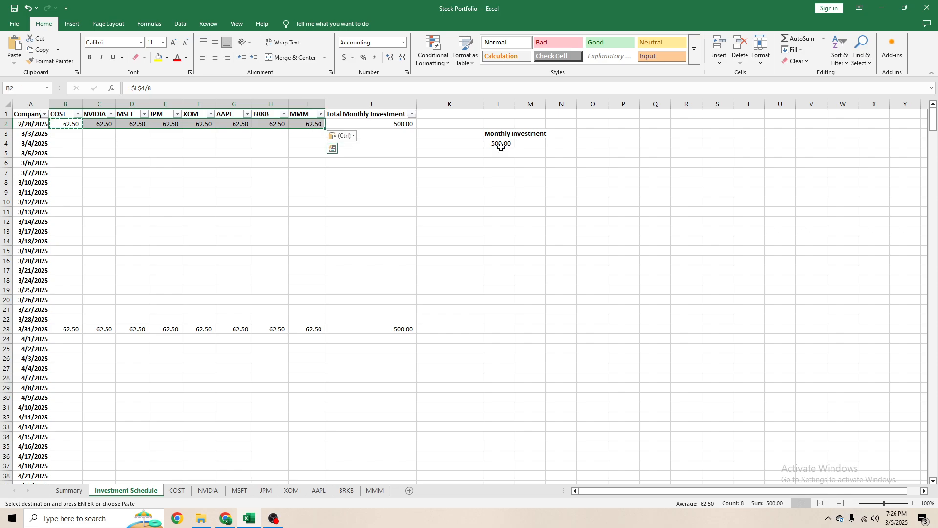
- Copy the B2:I2 formulas into each 2025 month-end row from 3/31/2025 through 12/31/2025
{"action": "key", "text": "Escape"}
{"action": "key", "text": "ctrl+c"}
{"action": "left_click", "coordinate": [65, 329]}
{"action": "key", "text": "ctrl+v"}
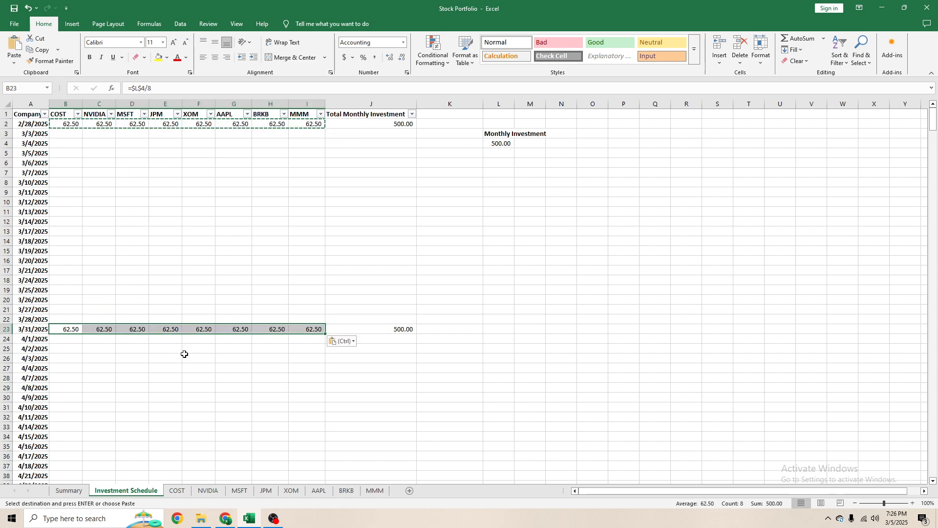
{"action": "scroll", "coordinate": [184, 354], "scroll_direction": "down", "scroll_amount": 9}
{"action": "left_click", "coordinate": [69, 281]}
{"action": "key", "text": "ctrl+v"}
{"action": "scroll", "coordinate": [185, 335], "scroll_direction": "down", "scroll_amount": 6}
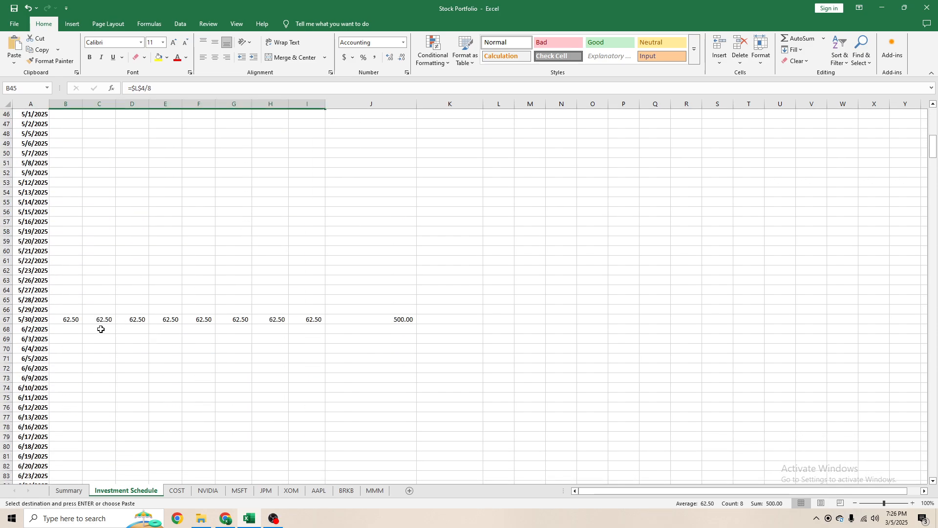
{"action": "left_click", "coordinate": [72, 320]}
{"action": "key", "text": "ctrl+v"}
{"action": "scroll", "coordinate": [107, 322], "scroll_direction": "down", "scroll_amount": 9}
{"action": "left_click", "coordinate": [66, 261]}
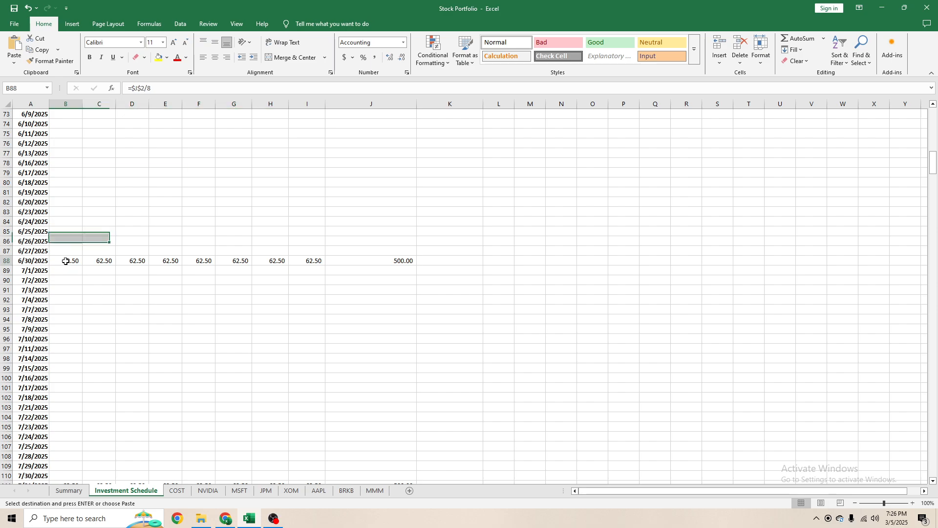
{"action": "key", "text": "ctrl+v"}
{"action": "scroll", "coordinate": [184, 312], "scroll_direction": "down", "scroll_amount": 8}
{"action": "left_click", "coordinate": [65, 249]}
{"action": "key", "text": "ctrl+v"}
{"action": "scroll", "coordinate": [139, 308], "scroll_direction": "down", "scroll_amount": 4}
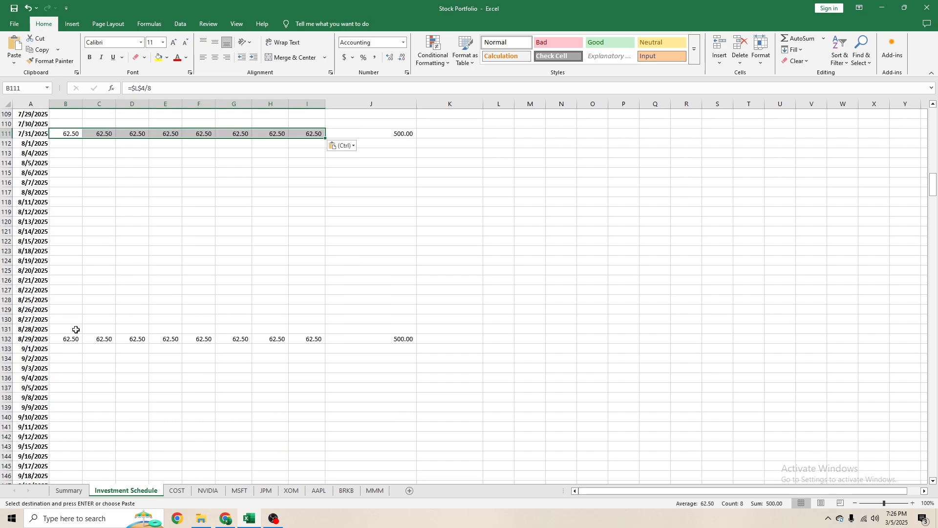
{"action": "left_click", "coordinate": [75, 336]}
{"action": "key", "text": "ctrl+v"}
{"action": "scroll", "coordinate": [122, 304], "scroll_direction": "down", "scroll_amount": 8}
{"action": "left_click", "coordinate": [72, 321]}
{"action": "key", "text": "ctrl+v"}
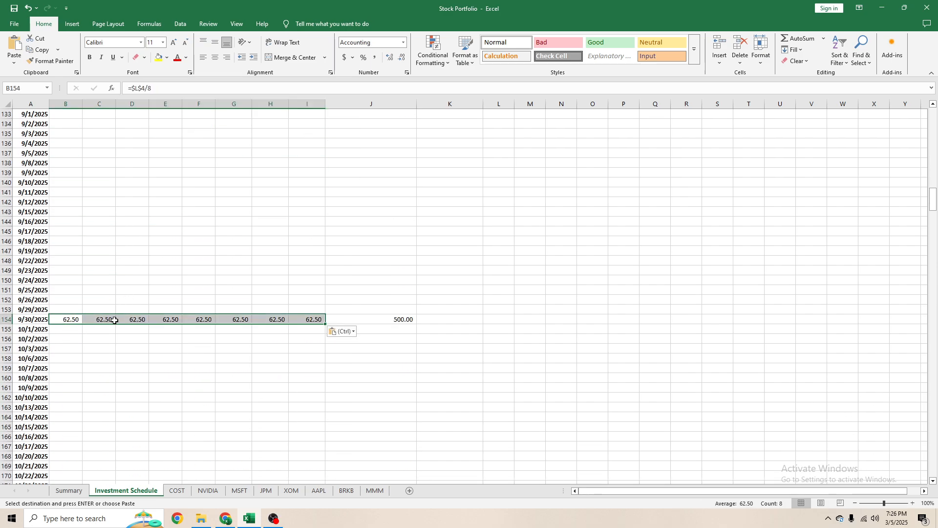
{"action": "scroll", "coordinate": [86, 316], "scroll_direction": "down", "scroll_amount": 8}
{"action": "left_click", "coordinate": [71, 310]}
{"action": "key", "text": "ctrl+v"}
{"action": "scroll", "coordinate": [109, 323], "scroll_direction": "down", "scroll_amount": 7}
{"action": "left_click", "coordinate": [64, 299]}
{"action": "key", "text": "ctrl+v"}
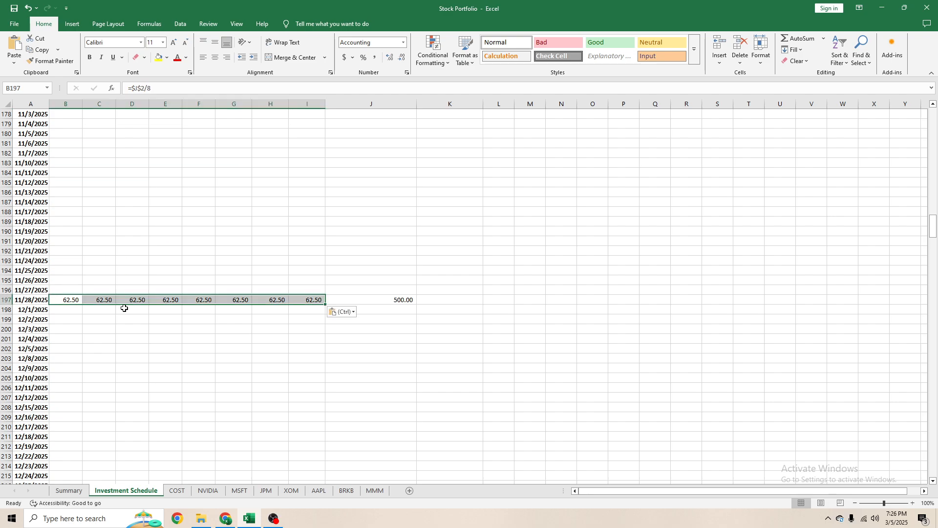
{"action": "scroll", "coordinate": [122, 308], "scroll_direction": "down", "scroll_amount": 7}
{"action": "left_click", "coordinate": [80, 321]}
{"action": "key", "text": "ctrl+v"}
- Paste the same company formulas into each 2026 month-end row from 1/30/2026 through 12/31/2026
{"action": "scroll", "coordinate": [103, 314], "scroll_direction": "down", "scroll_amount": 7}
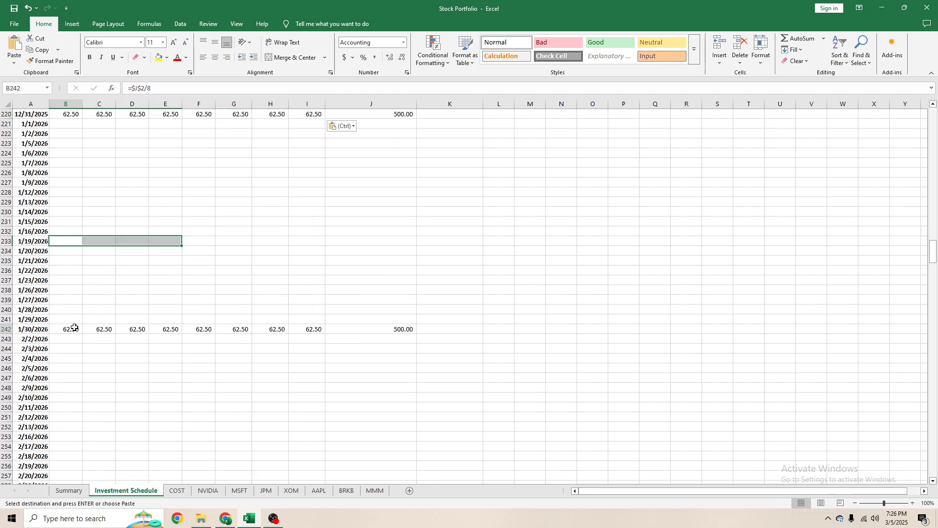
{"action": "left_click", "coordinate": [74, 329]}
{"action": "key", "text": "ctrl+v"}
{"action": "scroll", "coordinate": [115, 315], "scroll_direction": "down", "scroll_amount": 8}
{"action": "left_click", "coordinate": [71, 290]}
{"action": "key", "text": "ctrl+v"}
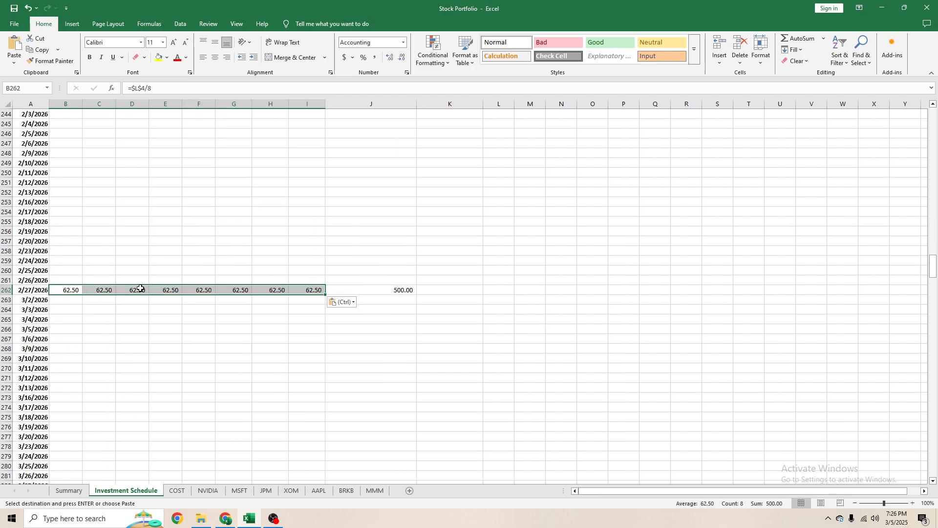
{"action": "scroll", "coordinate": [74, 288], "scroll_direction": "down", "scroll_amount": 8}
{"action": "left_click", "coordinate": [58, 270]}
{"action": "key", "text": "ctrl+v"}
{"action": "scroll", "coordinate": [97, 271], "scroll_direction": "down", "scroll_amount": 8}
{"action": "left_click", "coordinate": [69, 250]}
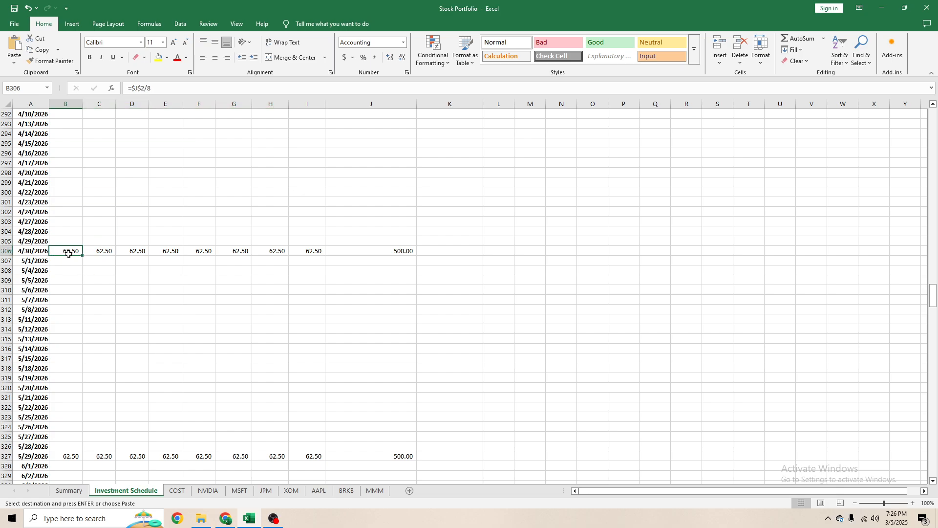
{"action": "key", "text": "ctrl+v"}
{"action": "scroll", "coordinate": [79, 293], "scroll_direction": "down", "scroll_amount": 8}
{"action": "left_click", "coordinate": [72, 229]}
{"action": "key", "text": "ctrl+v"}
{"action": "scroll", "coordinate": [133, 276], "scroll_direction": "down", "scroll_amount": 8}
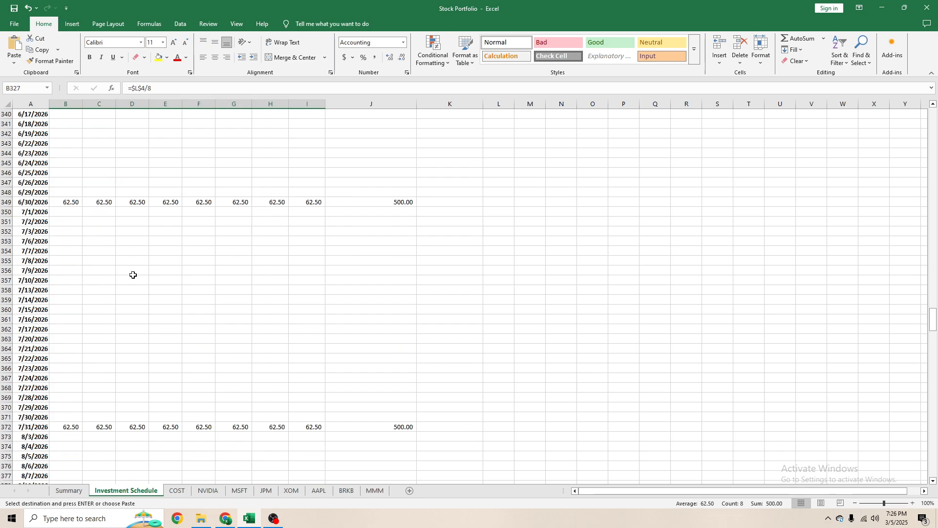
{"action": "left_click", "coordinate": [69, 201]}
{"action": "key", "text": "ctrl+v"}
{"action": "scroll", "coordinate": [112, 254], "scroll_direction": "down", "scroll_amount": 5}
{"action": "left_click", "coordinate": [71, 280]}
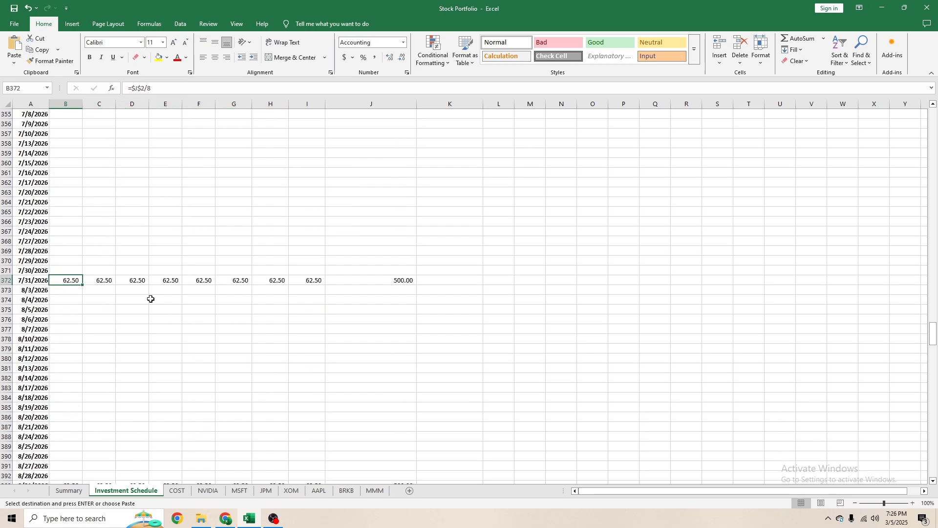
{"action": "key", "text": "ctrl+v"}
{"action": "scroll", "coordinate": [93, 338], "scroll_direction": "down", "scroll_amount": 7}
{"action": "left_click", "coordinate": [74, 281]}
{"action": "key", "text": "ctrl+v"}
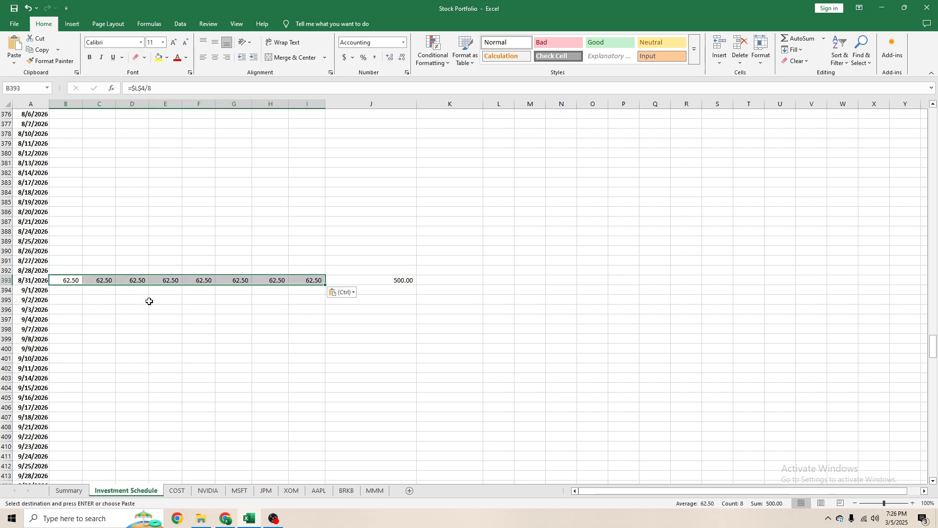
{"action": "scroll", "coordinate": [108, 299], "scroll_direction": "down", "scroll_amount": 8}
{"action": "left_click", "coordinate": [65, 262]}
{"action": "key", "text": "ctrl+v"}
{"action": "scroll", "coordinate": [110, 290], "scroll_direction": "down", "scroll_amount": 6}
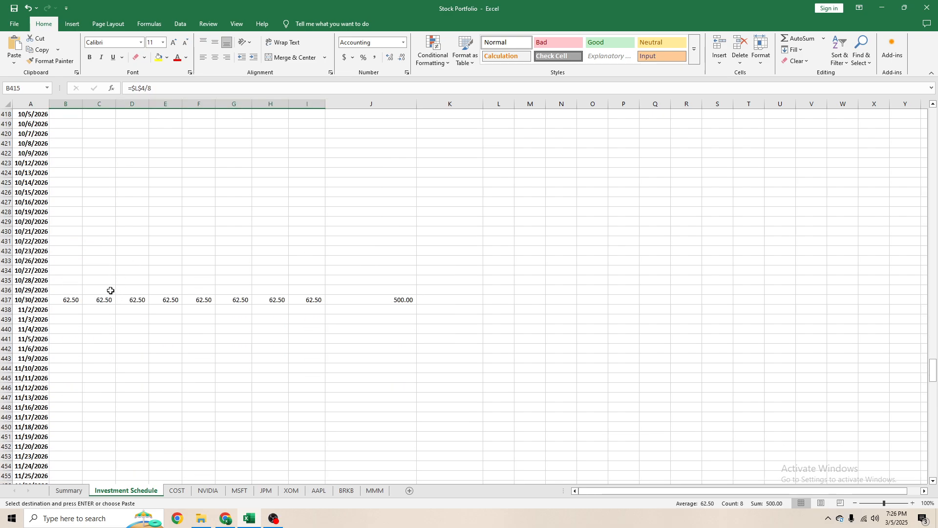
{"action": "left_click", "coordinate": [71, 299]}
{"action": "key", "text": "ctrl+v"}
{"action": "scroll", "coordinate": [80, 305], "scroll_direction": "down", "scroll_amount": 7}
{"action": "left_click", "coordinate": [73, 300]}
{"action": "key", "text": "ctrl+v"}
{"action": "scroll", "coordinate": [103, 301], "scroll_direction": "down", "scroll_amount": 7}
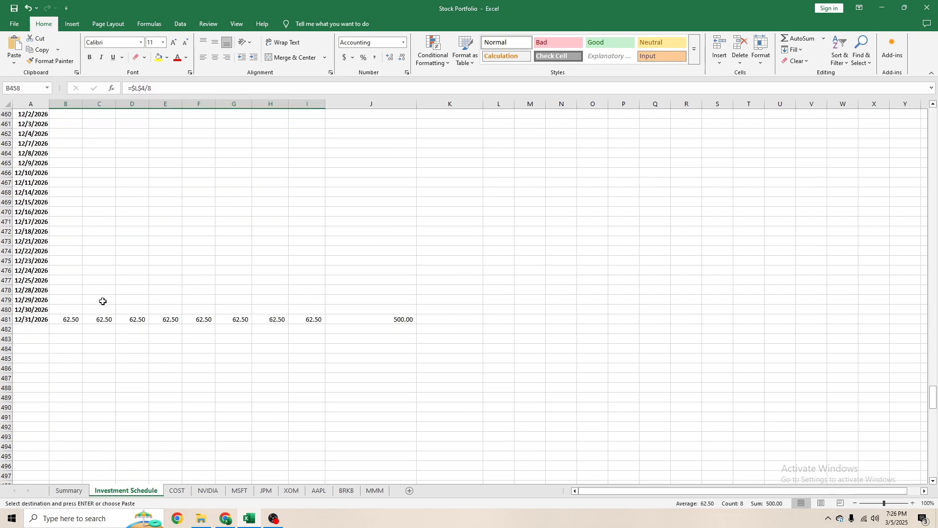
{"action": "left_click", "coordinate": [75, 320]}
{"action": "type", "text": "62.50\t62.50\t62.50\t62.50\t62.50\t62.50\t62.50\t62.50"}
{"action": "scroll", "coordinate": [244, 295], "scroll_direction": "up", "scroll_amount": 7}
{"action": "key", "text": "Return"}
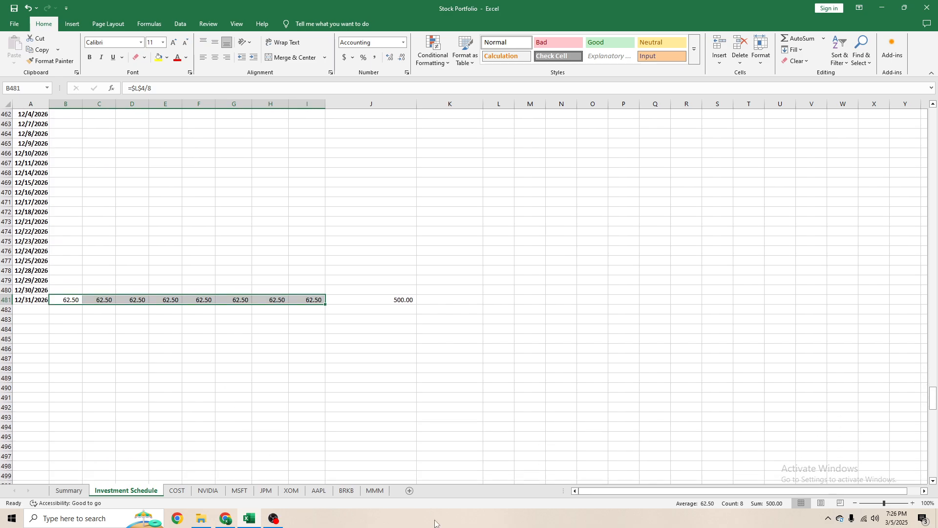
- Trace the COST # of Shares error from the Summary sheet to the 3/31/2025 Number of Shares formula on the COST sheet
{"action": "scroll", "coordinate": [507, 428], "scroll_direction": "up", "scroll_amount": 16}
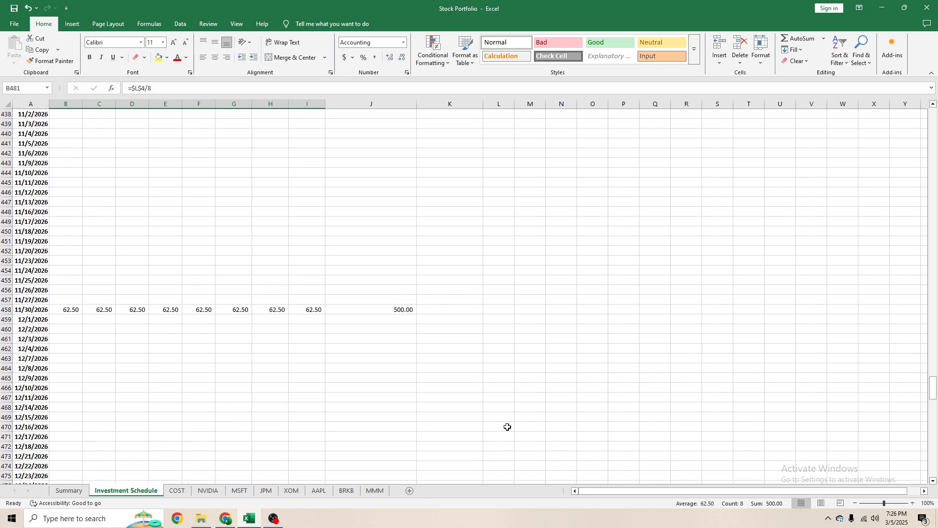
{"action": "left_click_drag", "start_coordinate": [933, 384], "coordinate": [934, 117]}
{"action": "left_click", "coordinate": [593, 221]}
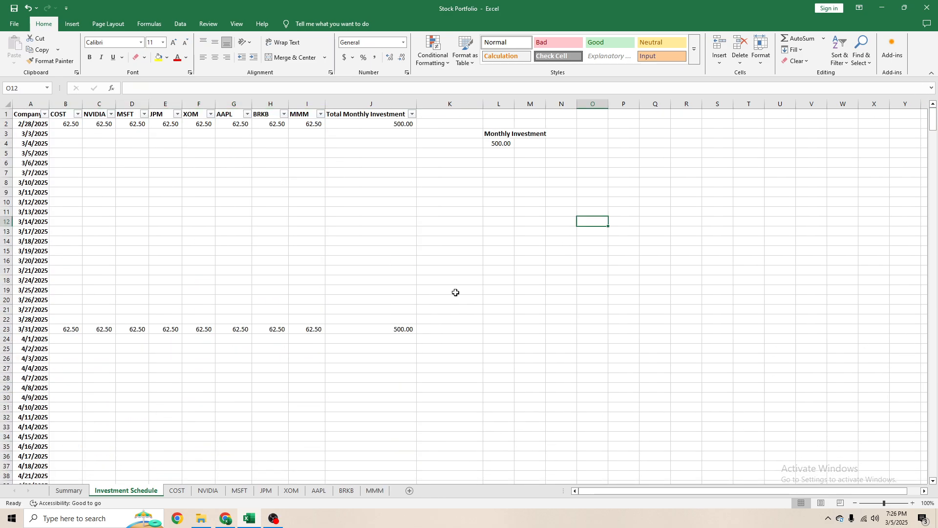
{"action": "left_click", "coordinate": [73, 491]}
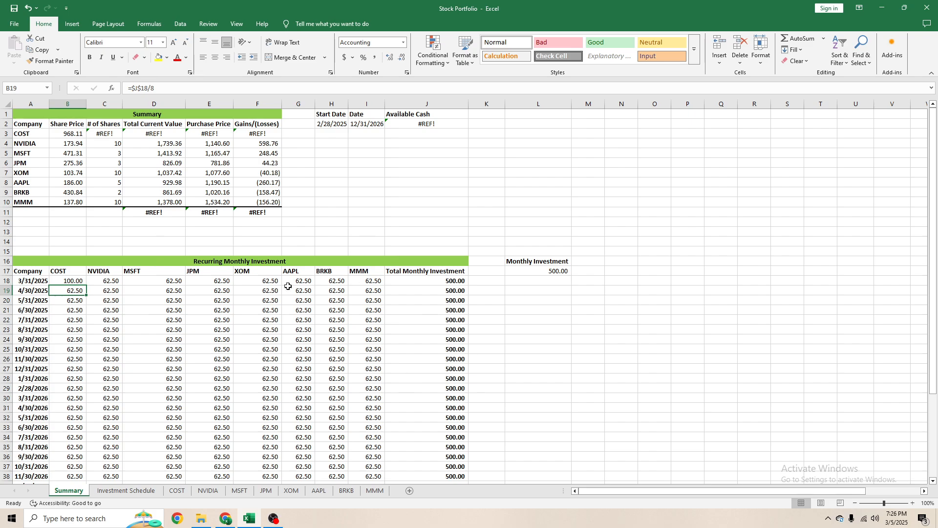
{"action": "left_click", "coordinate": [106, 134]}
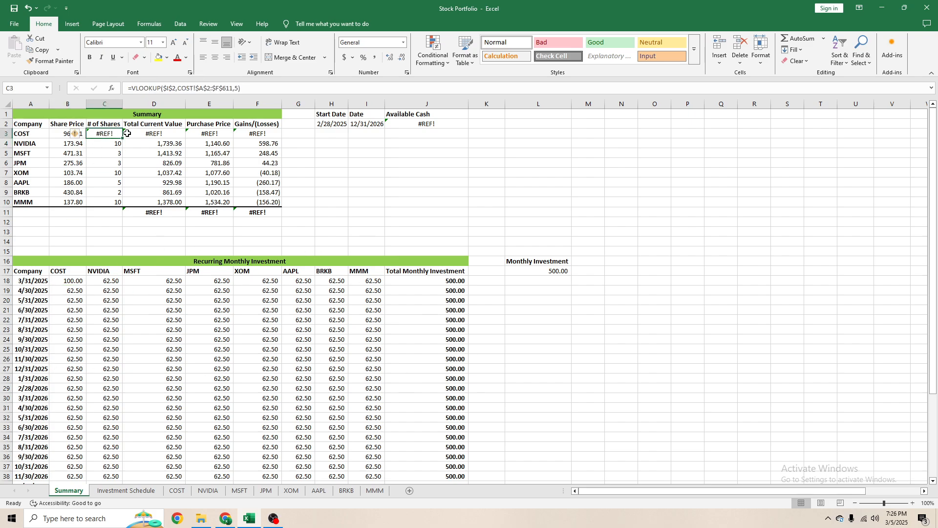
{"action": "left_click", "coordinate": [176, 490]}
{"action": "scroll", "coordinate": [201, 394], "scroll_direction": "up", "scroll_amount": 10}
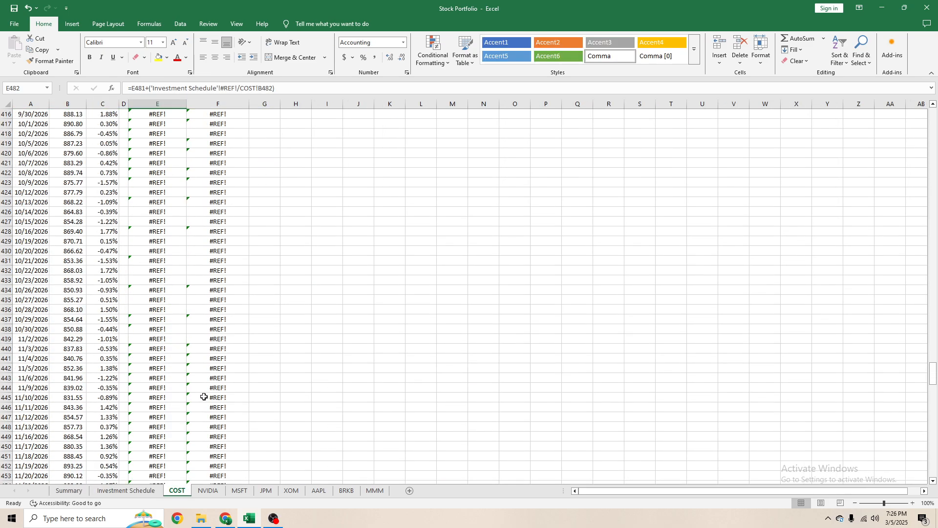
{"action": "scroll", "coordinate": [199, 383], "scroll_direction": "up", "scroll_amount": 8}
{"action": "left_click", "coordinate": [125, 262]}
{"action": "key", "text": "Right"}
{"action": "key", "text": "ctrl+Up"}
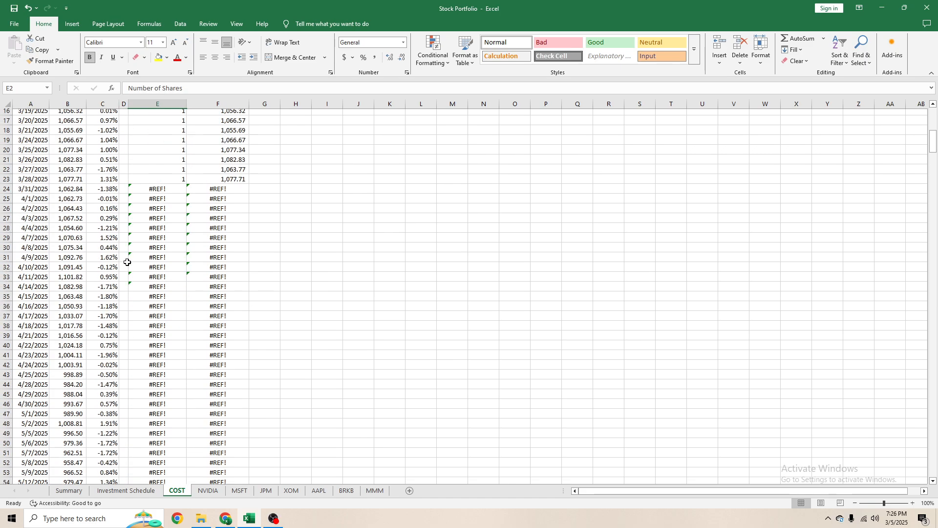
{"action": "key", "text": "Down"}
{"action": "key", "text": "Down"}
{"action": "left_click", "coordinate": [154, 329]}
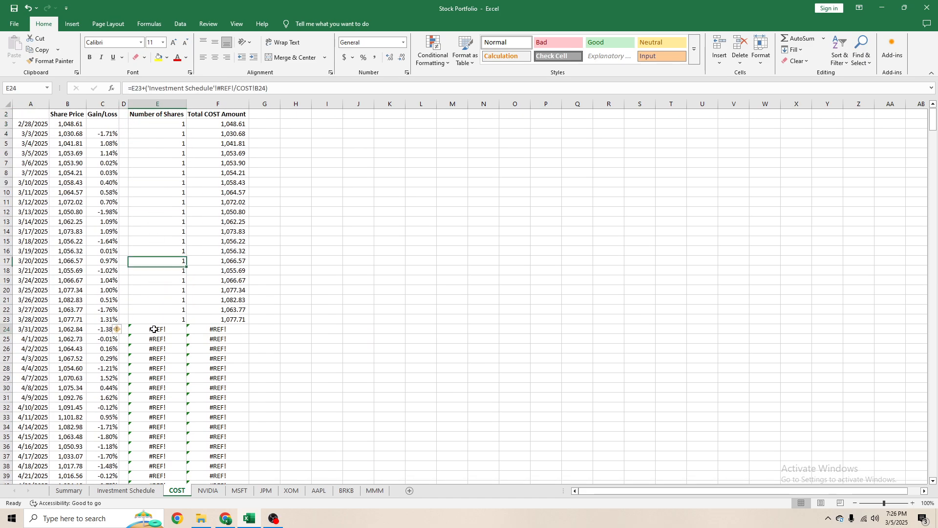
- Try to replace the broken reference in COST cell E24 with Investment Schedule cell B23
{"action": "left_click", "coordinate": [234, 88]}
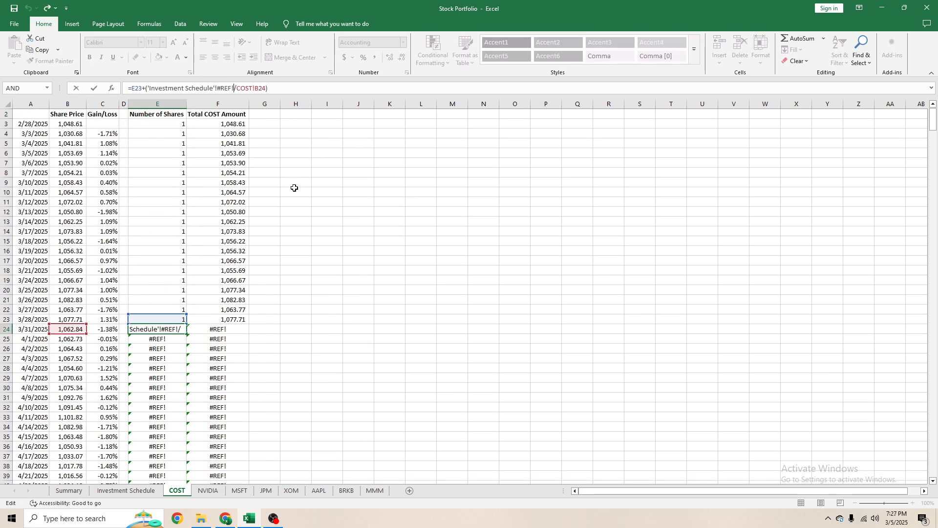
{"action": "key", "text": "BackSpace"}
{"action": "key", "text": "BackSpace"}
{"action": "key", "text": "BackSpace"}
{"action": "key", "text": "BackSpace"}
{"action": "key", "text": "BackSpace"}
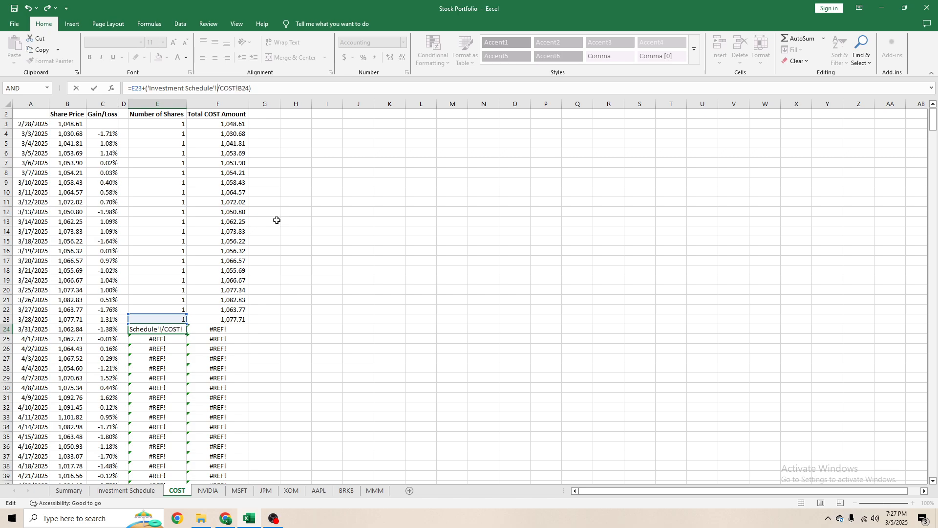
{"action": "left_click", "coordinate": [126, 490]}
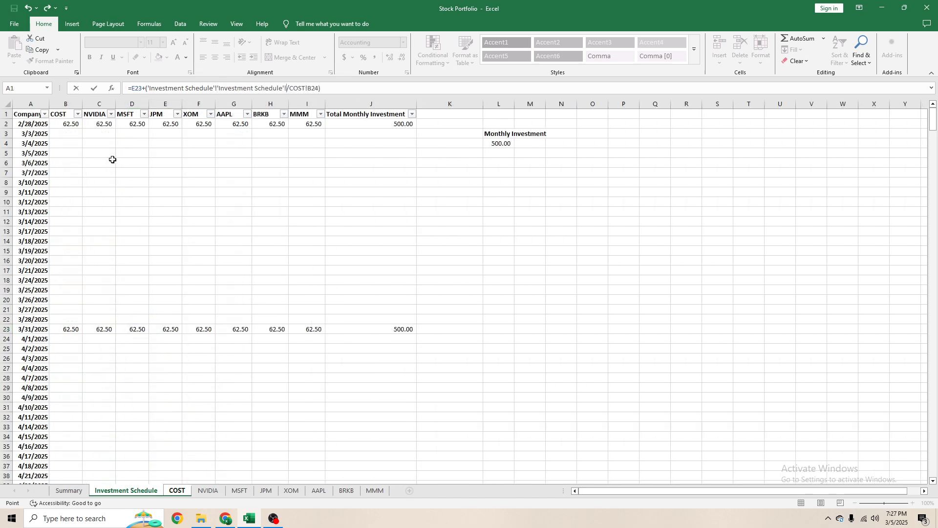
{"action": "left_click", "coordinate": [70, 330]}
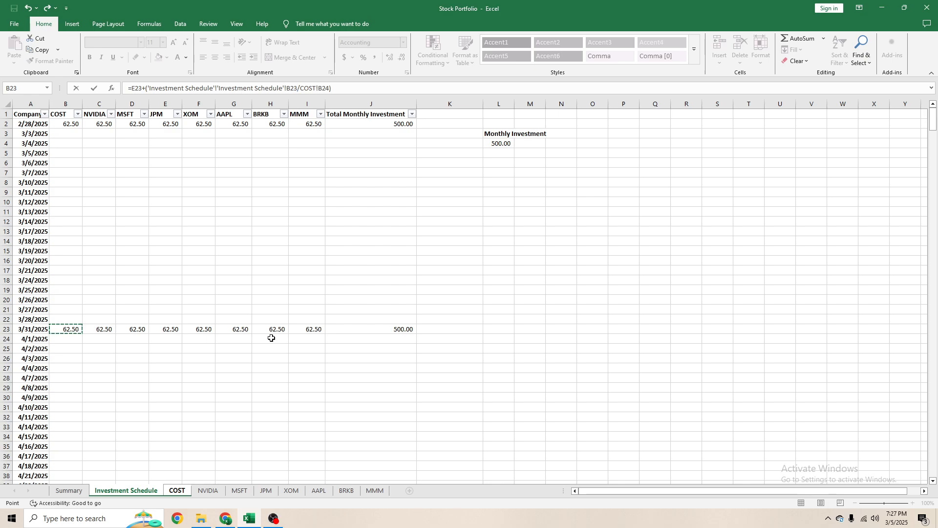
{"action": "key", "text": "Return"}
{"action": "left_click", "coordinate": [453, 296]}
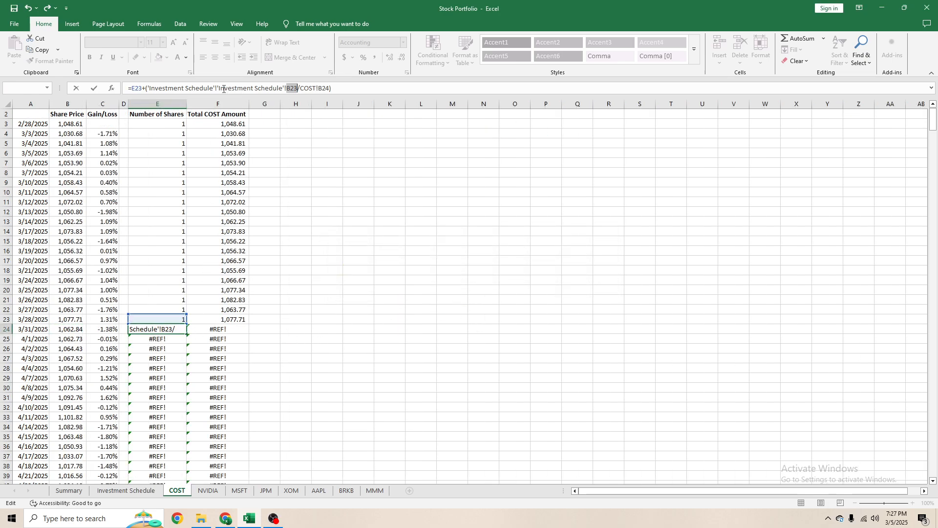
- Rebuild the E24 share formula on the COST sheet as =E23+('Investment Schedule'!B23/COST!B24)
{"action": "key", "text": "BackSpace"}
{"action": "key", "text": "BackSpace"}
{"action": "key", "text": "BackSpace"}
{"action": "key", "text": "BackSpace"}
{"action": "key", "text": "BackSpace"}
{"action": "key", "text": "BackSpace"}
{"action": "key", "text": "BackSpace"}
{"action": "key", "text": "BackSpace"}
{"action": "key", "text": "BackSpace"}
{"action": "key", "text": "BackSpace"}
{"action": "key", "text": "BackSpace"}
{"action": "key", "text": "BackSpace"}
{"action": "key", "text": "BackSpace"}
{"action": "key", "text": "BackSpace"}
{"action": "key", "text": "BackSpace"}
{"action": "key", "text": "BackSpace"}
{"action": "key", "text": "BackSpace"}
{"action": "key", "text": "BackSpace"}
{"action": "key", "text": "BackSpace"}
{"action": "key", "text": "BackSpace"}
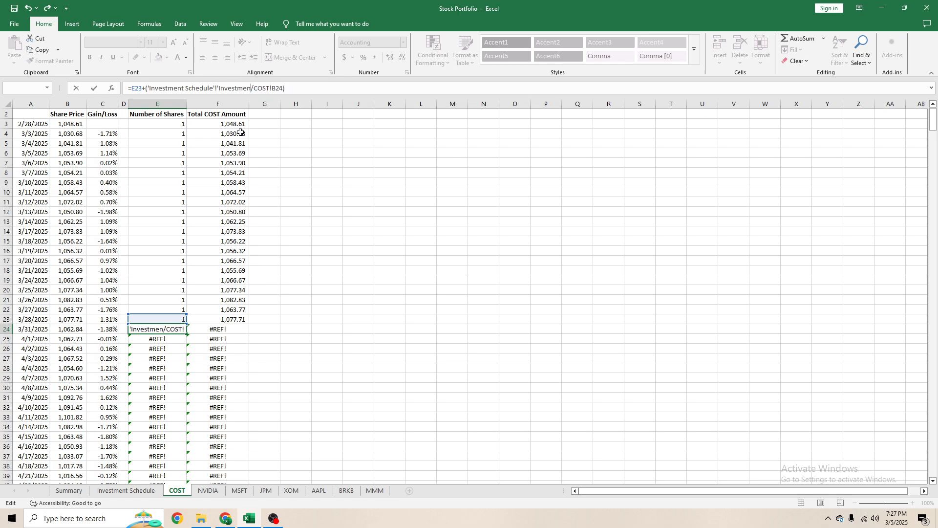
{"action": "key", "text": "BackSpace"}
{"action": "key", "text": "BackSpace"}
{"action": "key", "text": "BackSpace"}
{"action": "key", "text": "BackSpace"}
{"action": "key", "text": "BackSpace"}
{"action": "key", "text": "BackSpace"}
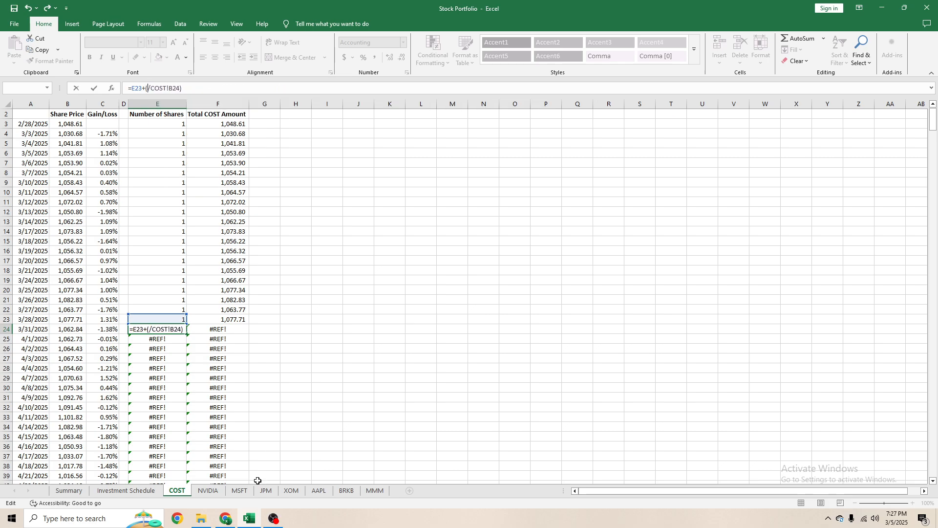
{"action": "left_click", "coordinate": [146, 492]}
{"action": "left_click", "coordinate": [74, 326]}
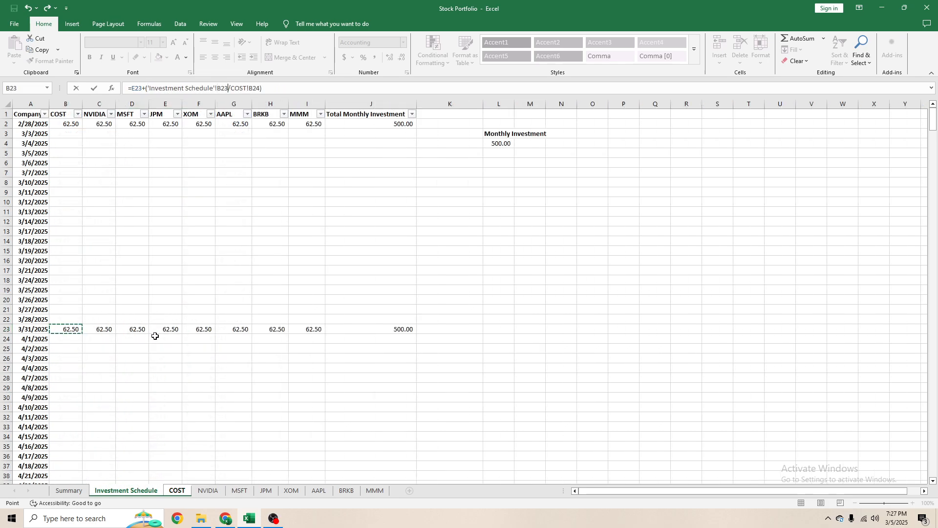
{"action": "key", "text": "Return"}
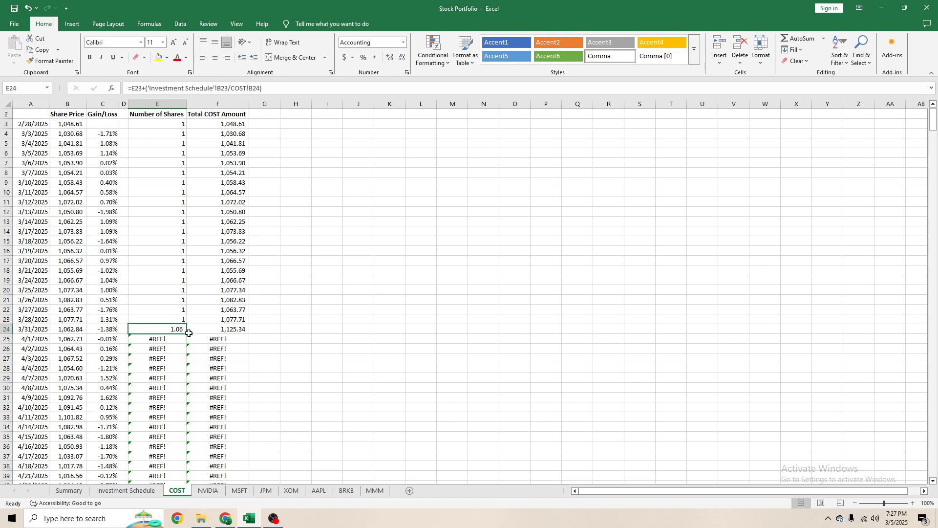
- Fill the E24 share formula down the COST sheet's Number of Shares column and review the filled rows through the end of 2026
{"action": "left_click", "coordinate": [189, 330]}
{"action": "left_click", "coordinate": [182, 330]}
{"action": "double_click", "coordinate": [185, 334]}
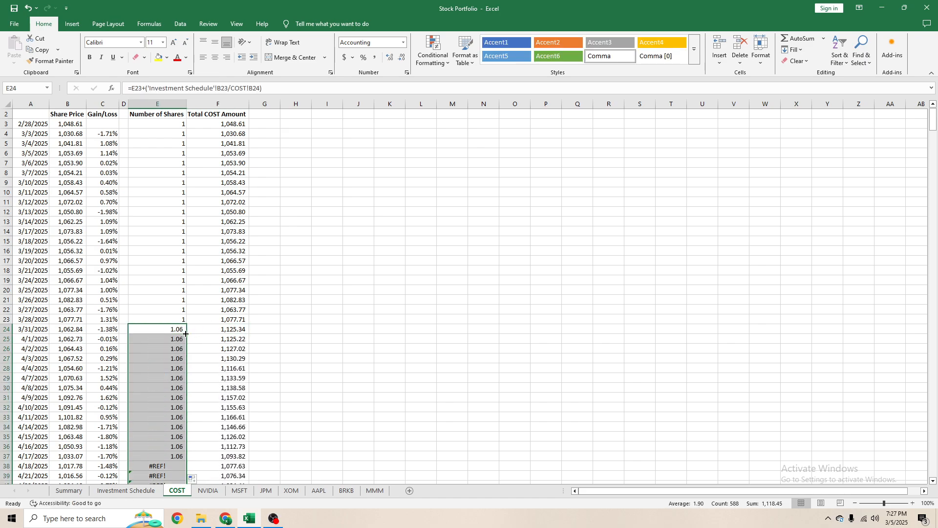
{"action": "scroll", "coordinate": [153, 298], "scroll_direction": "down", "scroll_amount": 20}
{"action": "scroll", "coordinate": [155, 282], "scroll_direction": "down", "scroll_amount": 20}
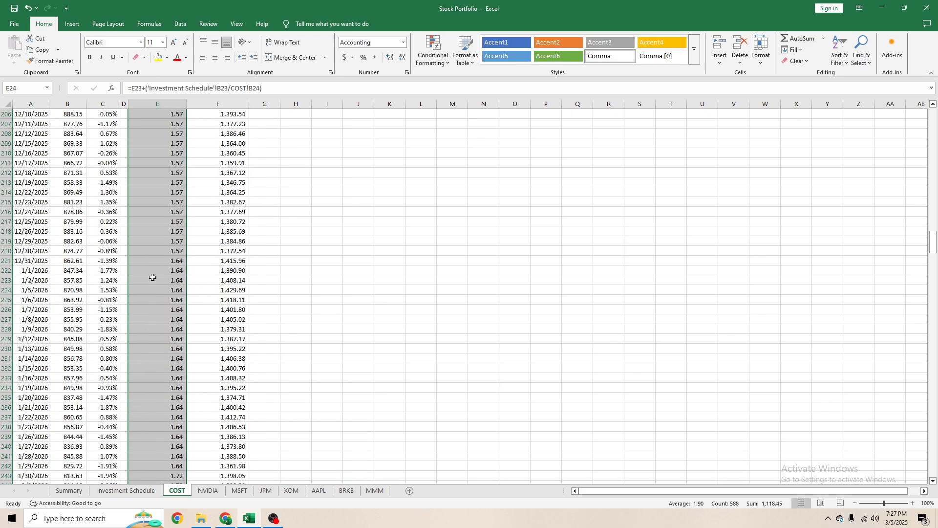
{"action": "scroll", "coordinate": [150, 275], "scroll_direction": "down", "scroll_amount": 20}
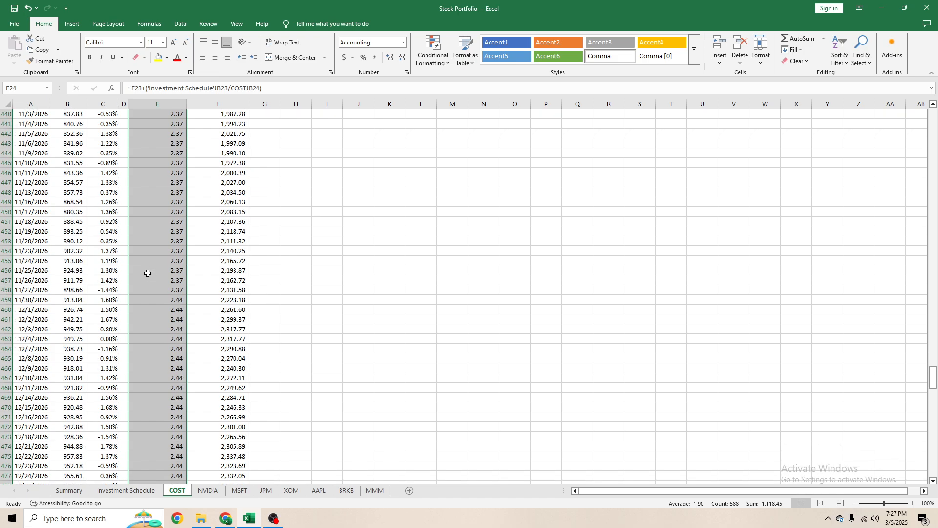
{"action": "left_click", "coordinate": [169, 232]}
{"action": "scroll", "coordinate": [197, 282], "scroll_direction": "up", "scroll_amount": 17}
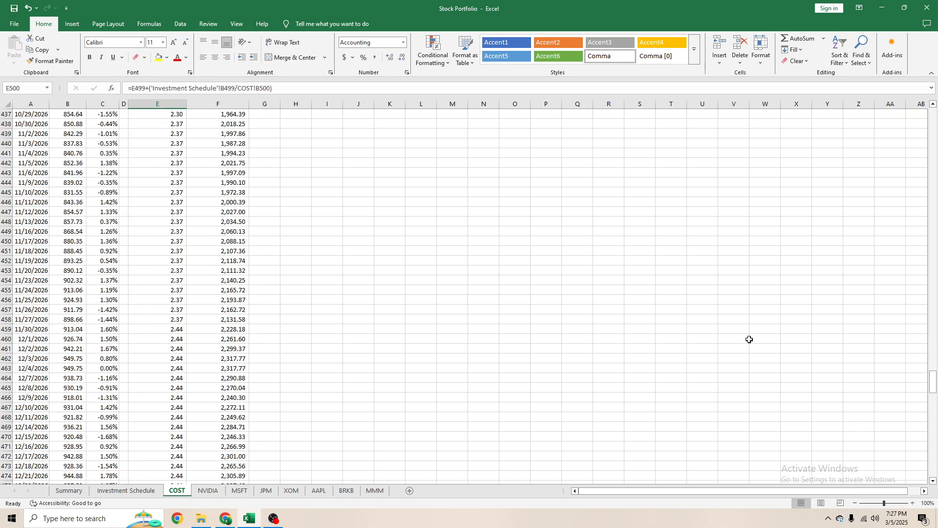
{"action": "left_click_drag", "start_coordinate": [933, 382], "coordinate": [933, 119]}
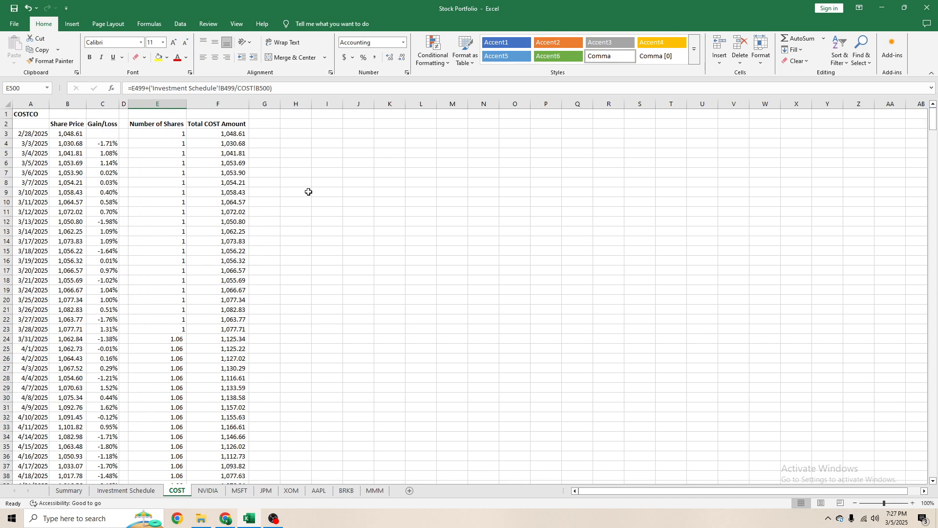
{"action": "left_click", "coordinate": [308, 191]}
{"action": "left_click", "coordinate": [161, 223]}
- Check the XOM month-end formulas down the Investment Schedule for their link to the Monthly Investment cell
{"action": "left_click", "coordinate": [126, 490]}
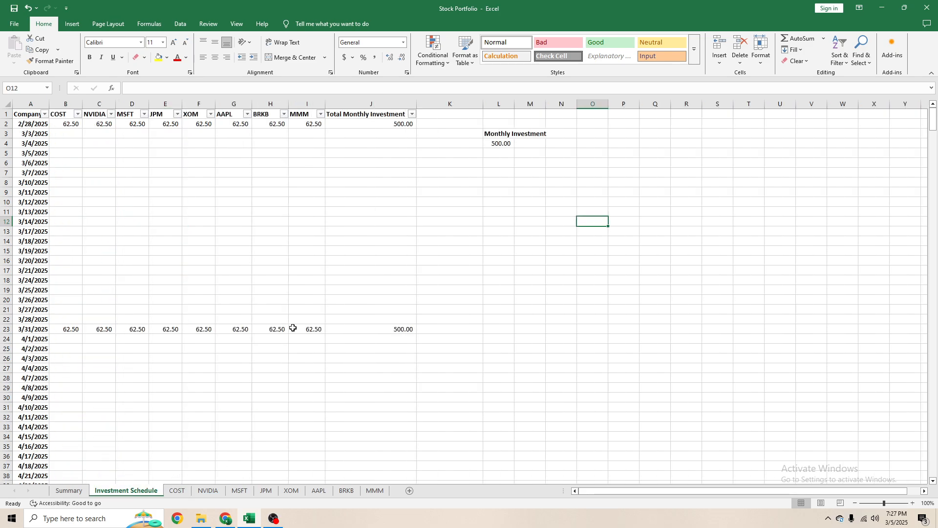
{"action": "left_click", "coordinate": [300, 320]}
{"action": "left_click", "coordinate": [205, 331]}
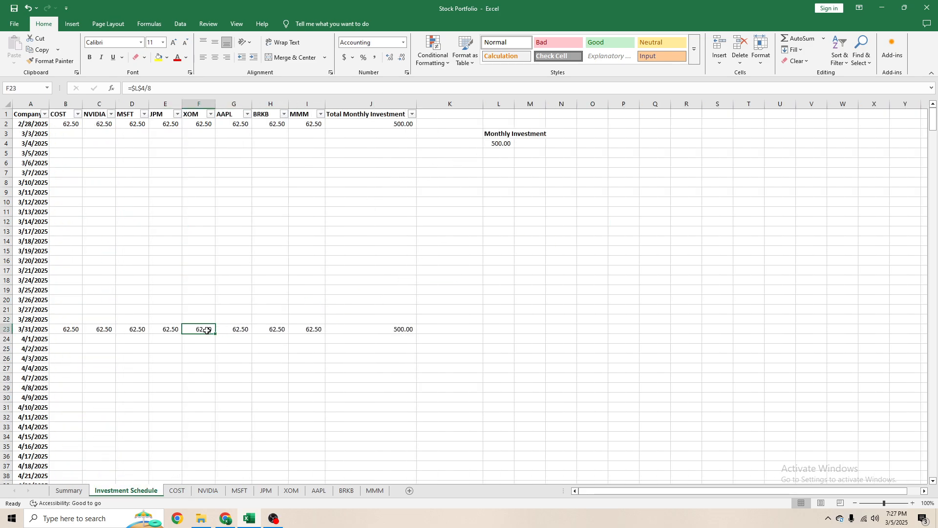
{"action": "scroll", "coordinate": [207, 325], "scroll_direction": "down", "scroll_amount": 3}
{"action": "left_click", "coordinate": [201, 457]}
{"action": "scroll", "coordinate": [215, 391], "scroll_direction": "down", "scroll_amount": 20}
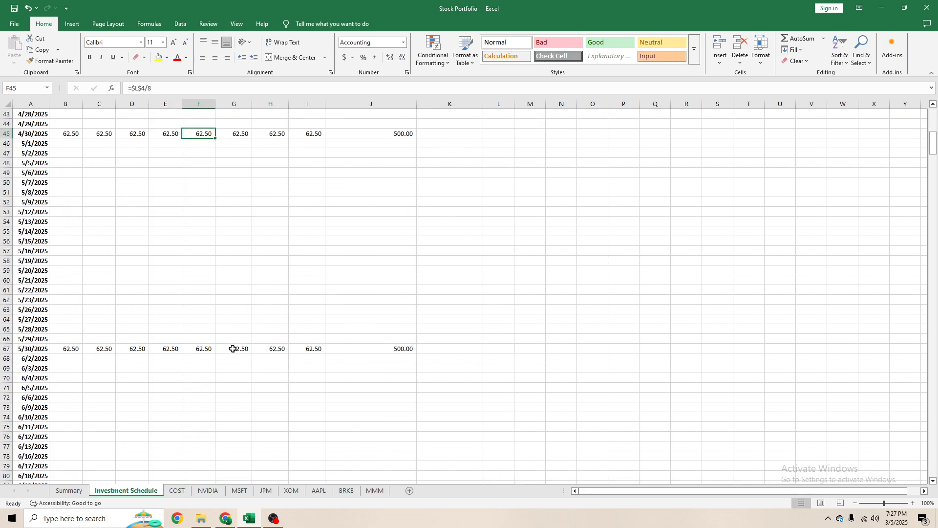
{"action": "left_click", "coordinate": [194, 282]}
{"action": "scroll", "coordinate": [215, 312], "scroll_direction": "down", "scroll_amount": 20}
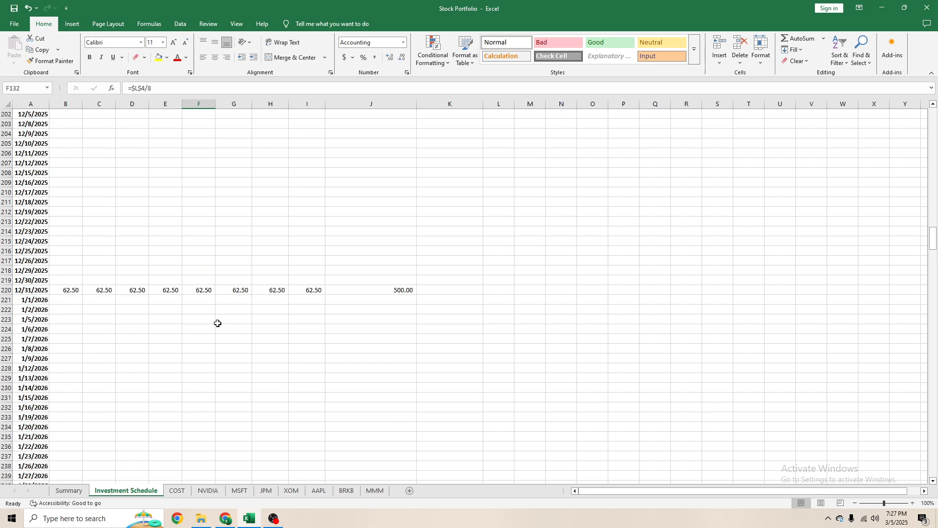
{"action": "left_click", "coordinate": [202, 290]}
{"action": "scroll", "coordinate": [270, 327], "scroll_direction": "down", "scroll_amount": 20}
{"action": "left_click", "coordinate": [214, 300]}
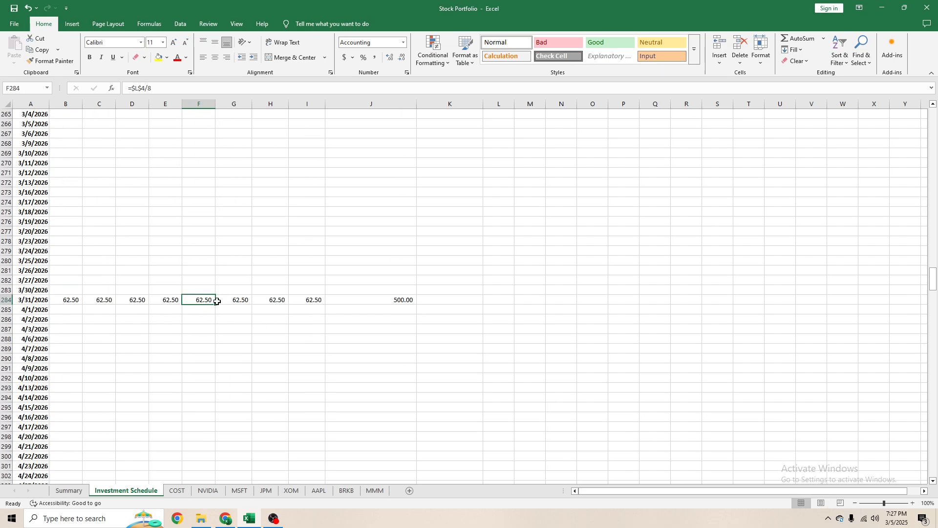
{"action": "scroll", "coordinate": [293, 320], "scroll_direction": "down", "scroll_amount": 10}
{"action": "left_click", "coordinate": [215, 250]}
{"action": "left_click", "coordinate": [215, 250], "text": "shift"}
{"action": "scroll", "coordinate": [230, 314], "scroll_direction": "down", "scroll_amount": 9}
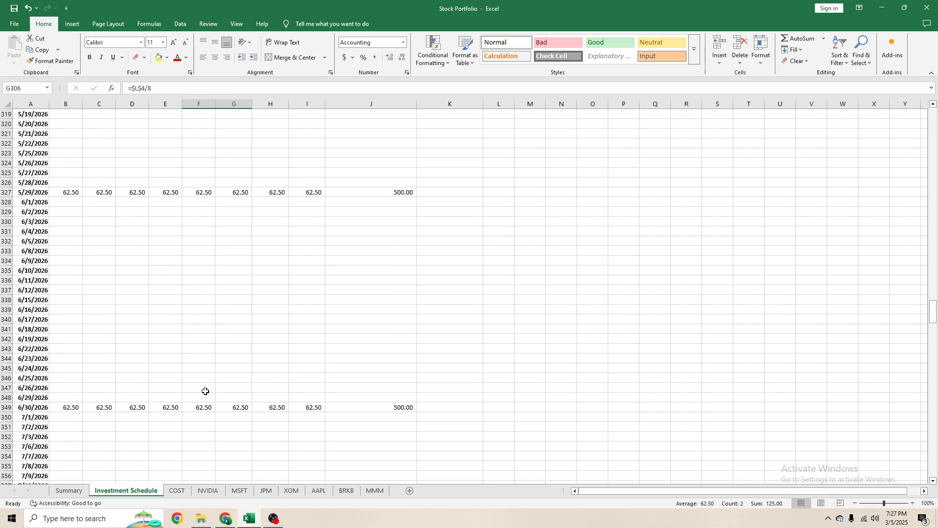
- Inspect the formulas behind the XOM amount and Total Monthly Investment in the 6/30/2026 row
{"action": "left_click", "coordinate": [205, 407]}
{"action": "key", "text": "F2"}
{"action": "scroll", "coordinate": [413, 289], "scroll_direction": "down", "scroll_amount": 4}
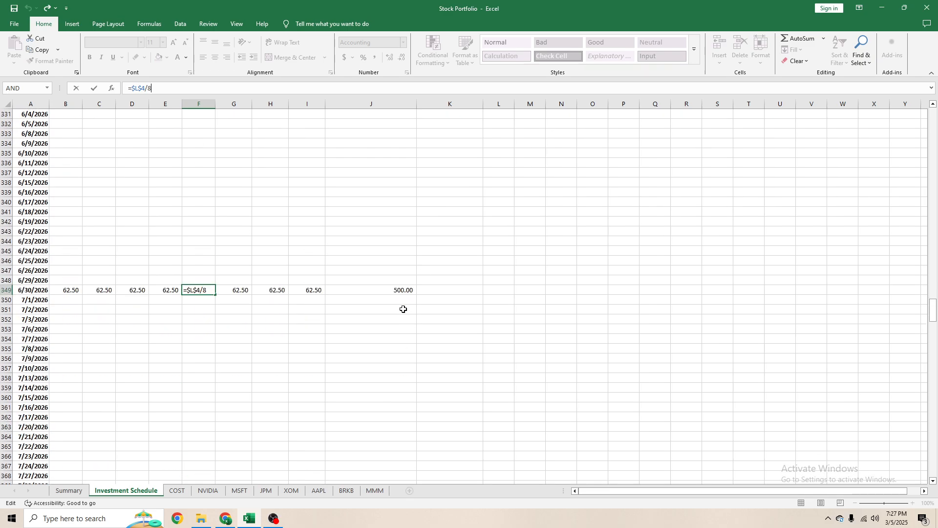
{"action": "left_click", "coordinate": [374, 299]}
{"action": "left_click", "coordinate": [373, 288]}
{"action": "left_click", "coordinate": [177, 94]}
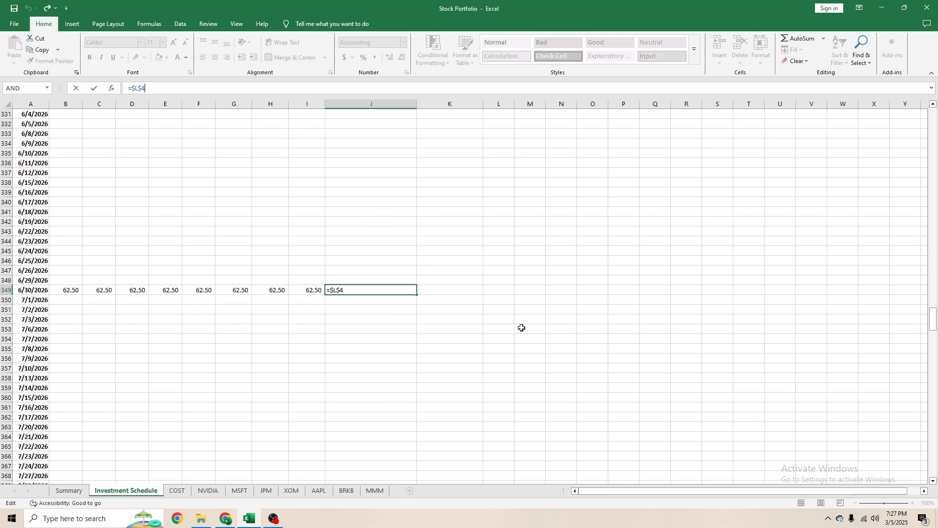
- Widen column L to fit its heading and set the Monthly Investment in L4 to 1000
{"action": "scroll", "coordinate": [513, 342], "scroll_direction": "up", "scroll_amount": 7}
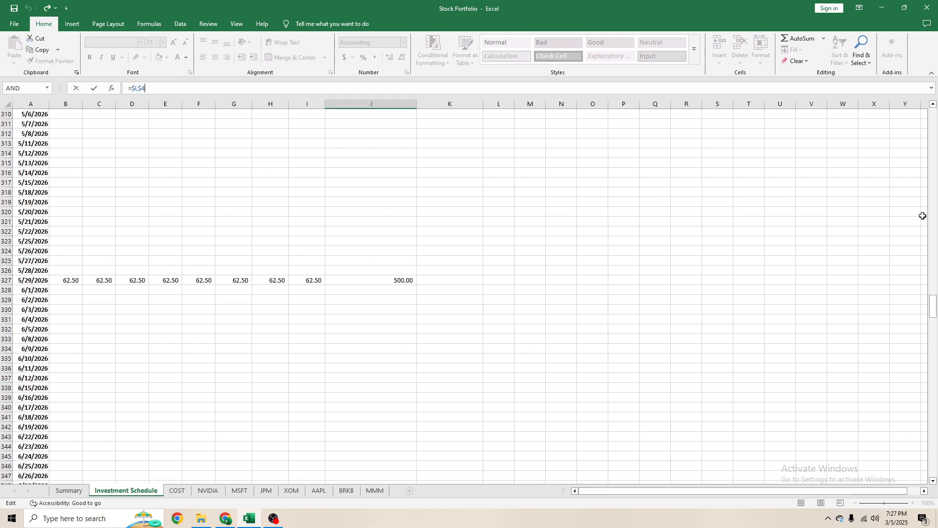
{"action": "left_click", "coordinate": [928, 302]}
{"action": "left_click_drag", "start_coordinate": [934, 302], "coordinate": [929, 110]}
{"action": "left_click", "coordinate": [616, 162]}
{"action": "left_click", "coordinate": [503, 145]}
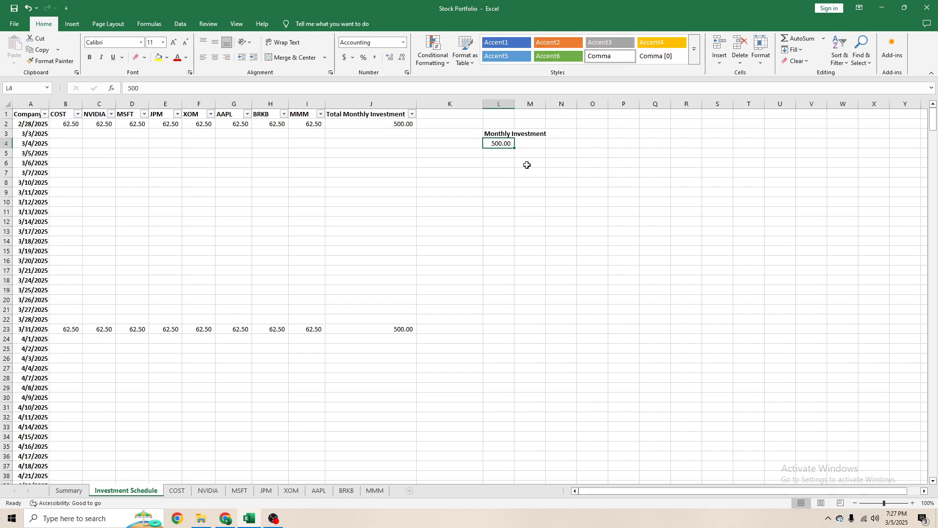
{"action": "double_click", "coordinate": [514, 104]}
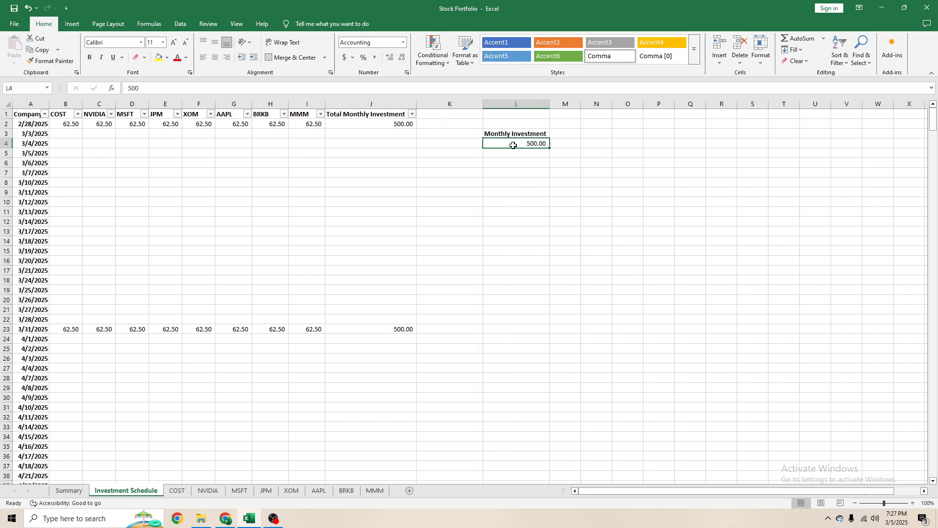
{"action": "type", "text": "1000"}
{"action": "key", "text": "Return"}
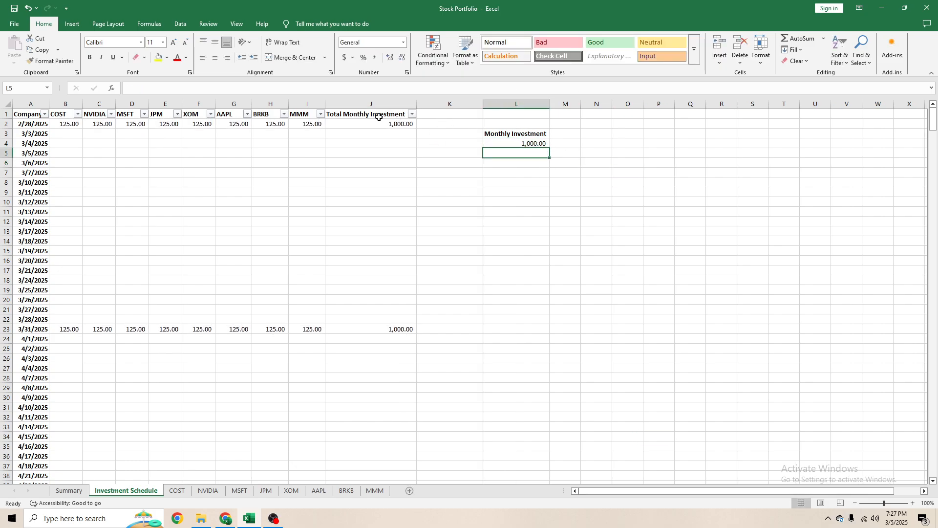
- Check the company amounts and the Total Monthly Investment formula in the 2/28/2025 row
{"action": "left_click", "coordinate": [365, 123]}
{"action": "left_click_drag", "start_coordinate": [296, 125], "coordinate": [71, 124]}
{"action": "left_click", "coordinate": [324, 150]}
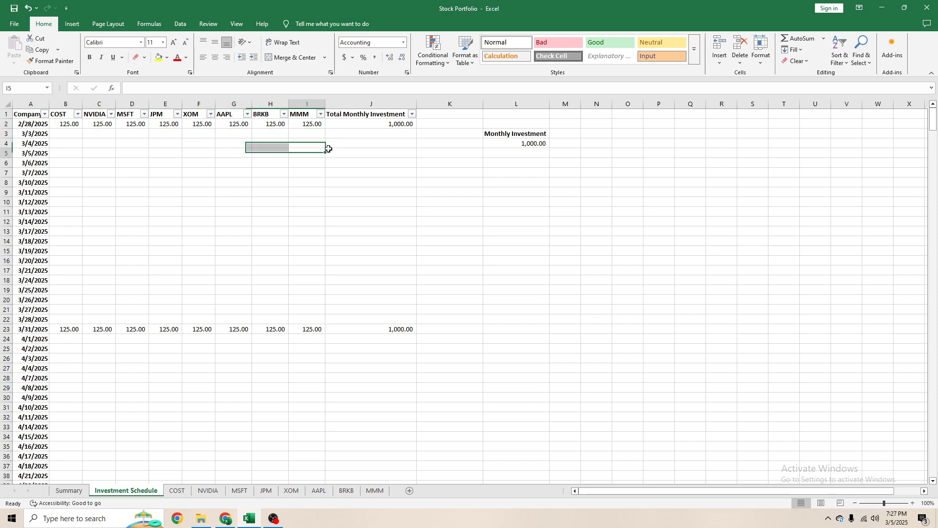
{"action": "left_click", "coordinate": [345, 125]}
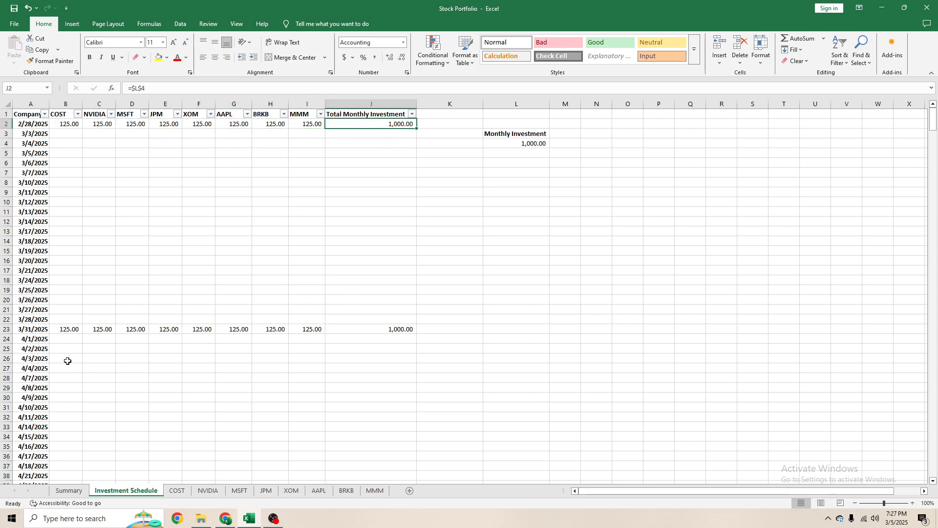
- Undo the last Monthly Investment change and check its effect on the number of shares in the COST sheet
{"action": "key", "text": "ctrl+z"}
{"action": "left_click", "coordinate": [177, 490]}
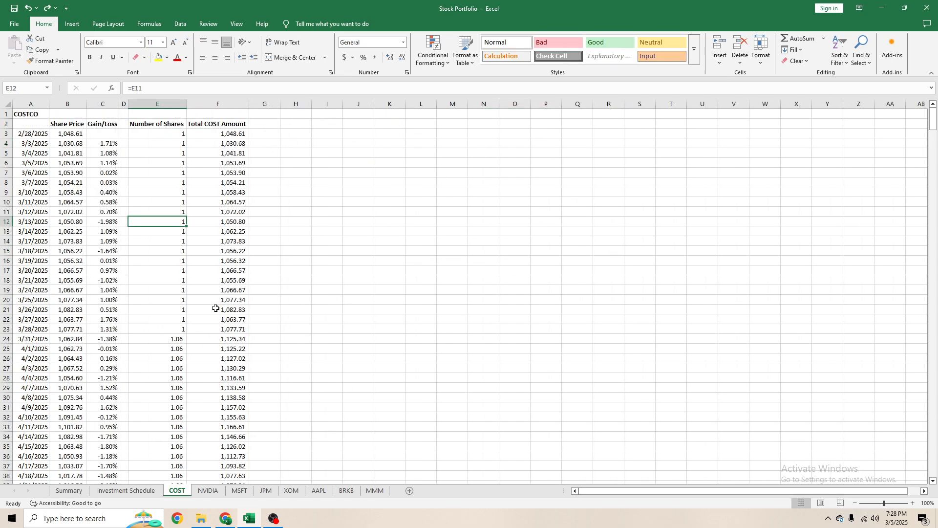
{"action": "left_click", "coordinate": [200, 309]}
- Set the Monthly Investment in L4 of the Investment Schedule to 1000 and inspect the COST sheet's 3/31/2025 Number of Shares formula
{"action": "left_click", "coordinate": [126, 491]}
{"action": "type", "text": "1000"}
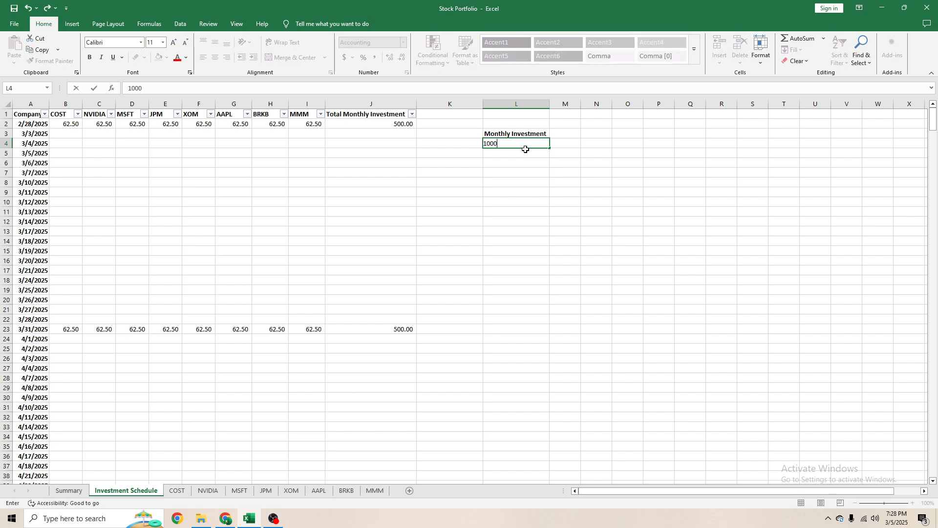
{"action": "key", "text": "Return"}
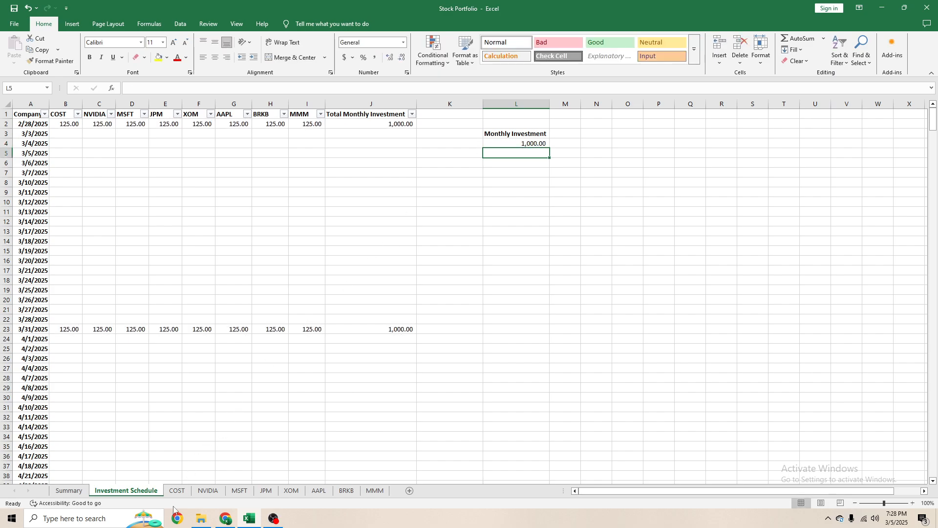
{"action": "left_click", "coordinate": [176, 491]}
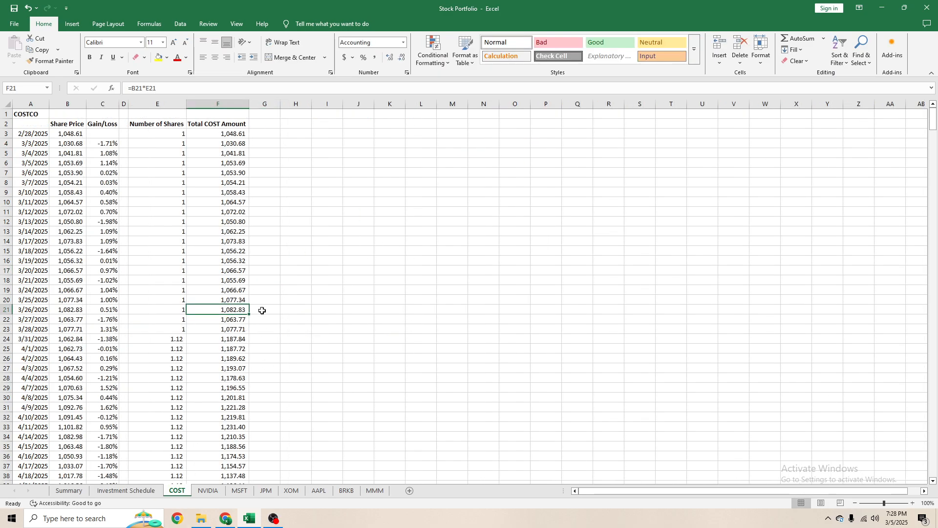
{"action": "left_click", "coordinate": [160, 339]}
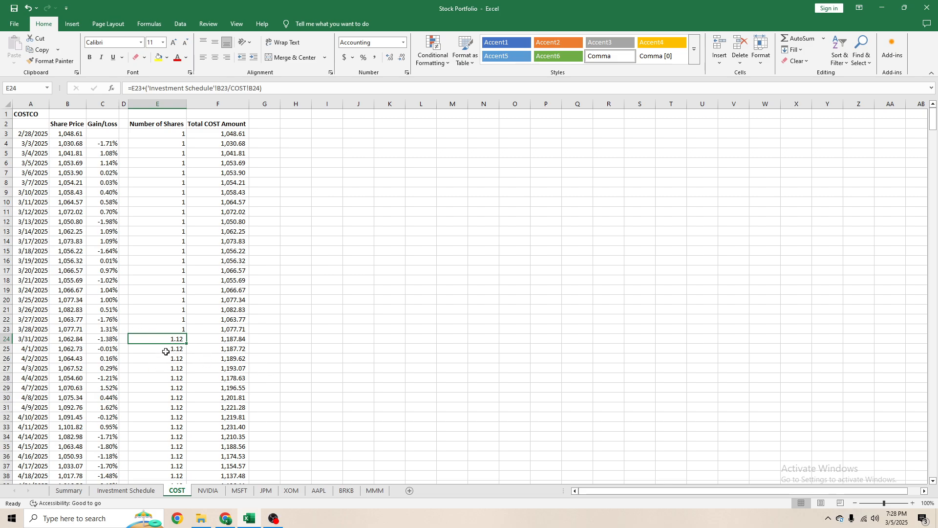
- Set the Monthly Investment in L4 of the Investment Schedule to 500
{"action": "left_click", "coordinate": [161, 491]}
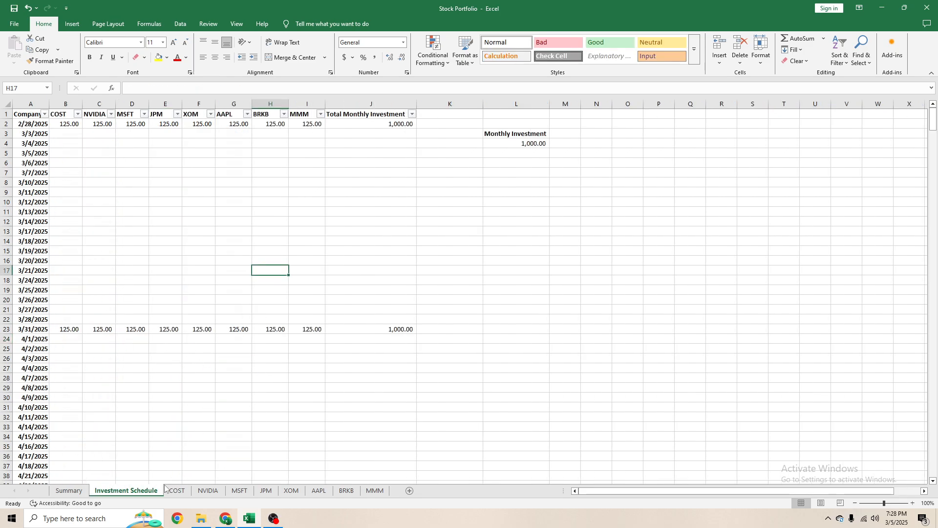
{"action": "left_click", "coordinate": [226, 240]}
{"action": "left_click", "coordinate": [531, 143]}
{"action": "type", "text": "500"}
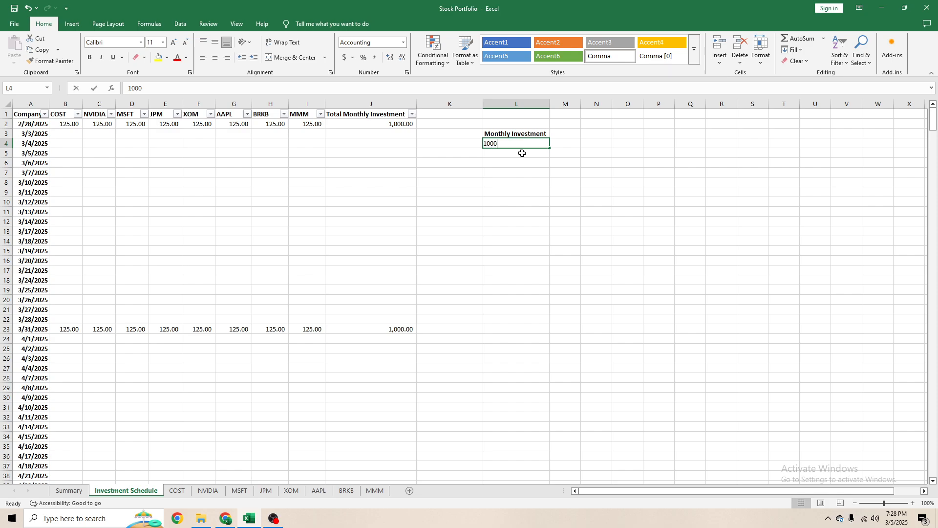
{"action": "key", "text": "Return"}
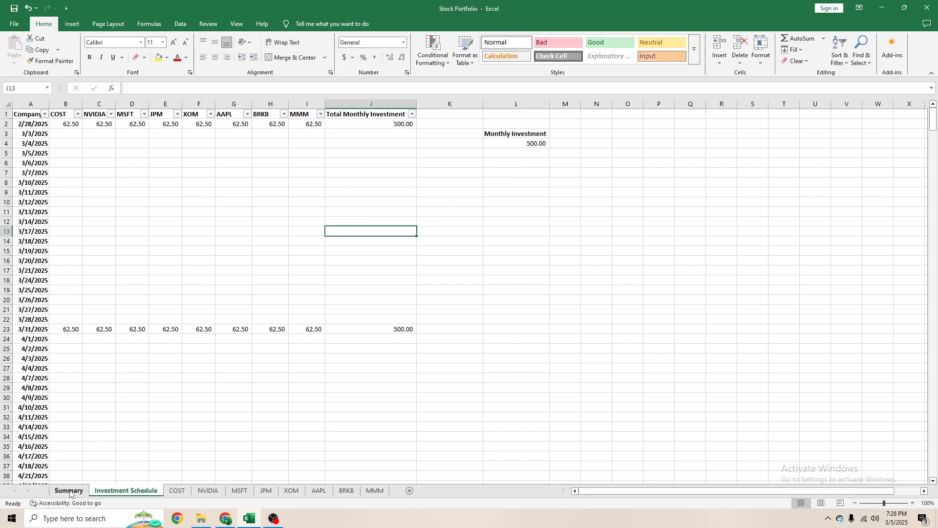
- Inspect the COST entry for 3/31/2025 in the Summary sheet's Recurring Monthly Investment table
{"action": "left_click", "coordinate": [69, 491]}
{"action": "scroll", "coordinate": [254, 416], "scroll_direction": "down", "scroll_amount": 2}
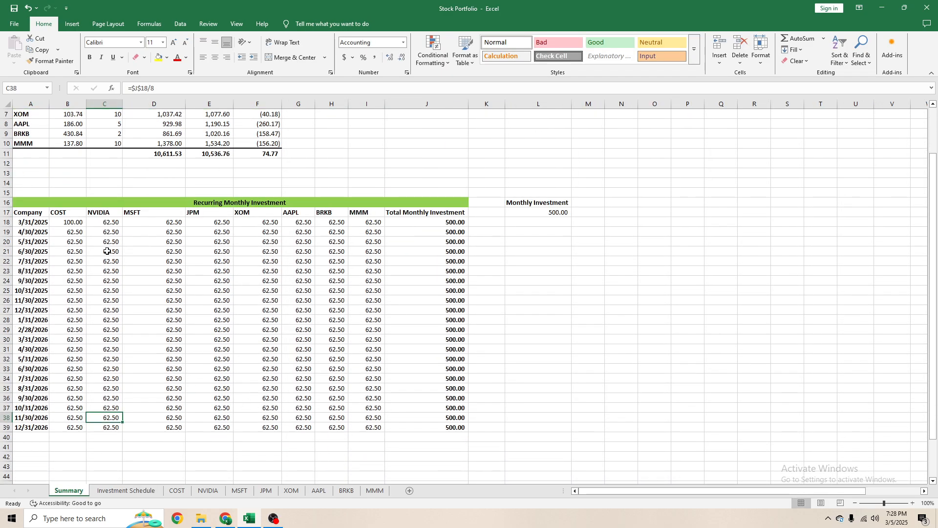
{"action": "left_click", "coordinate": [68, 223]}
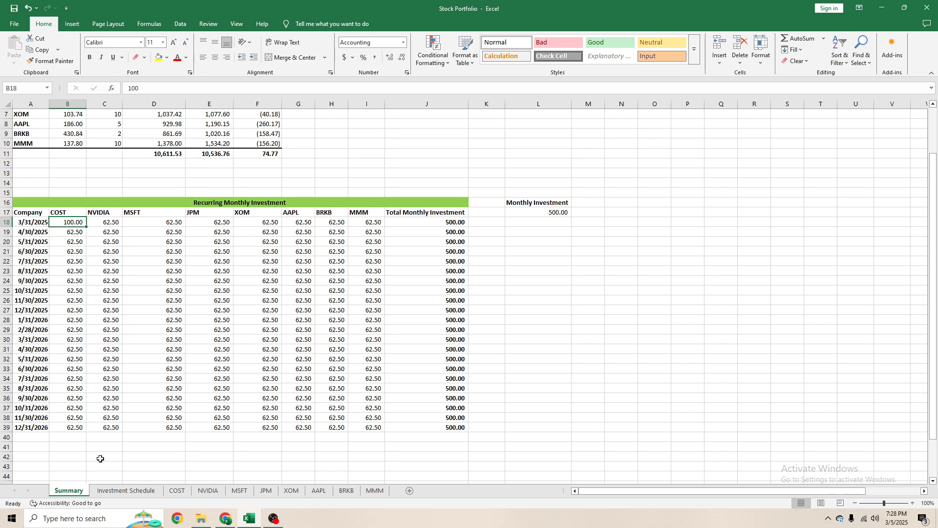
- Try to paste the Recurring Monthly Investment table A17:J39 of the Summary sheet transposed at C17
{"action": "left_click", "coordinate": [104, 496]}
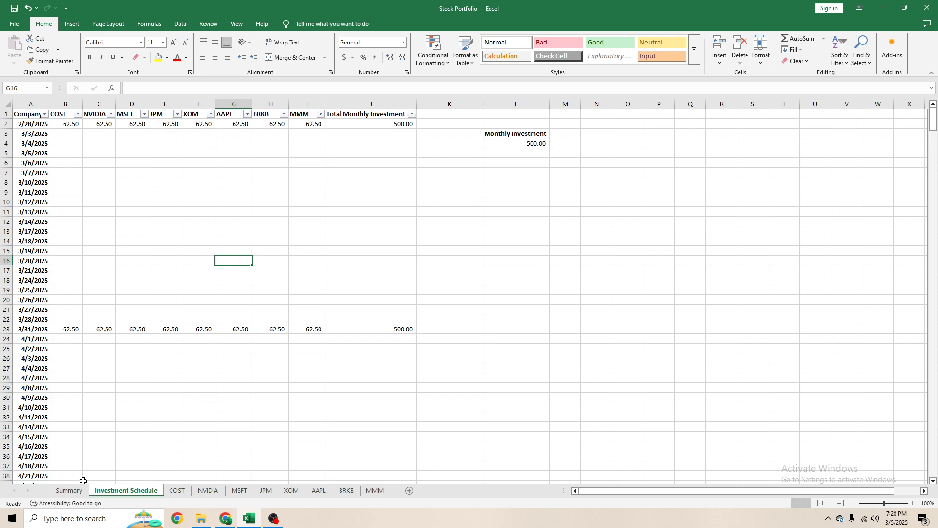
{"action": "left_click", "coordinate": [69, 491]}
{"action": "left_click", "coordinate": [154, 291]}
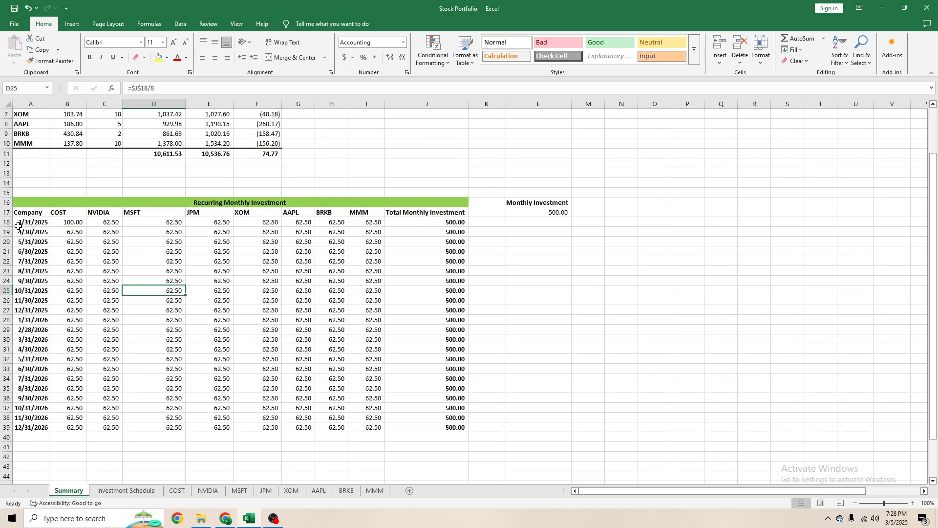
{"action": "left_click_drag", "start_coordinate": [28, 214], "coordinate": [467, 430]}
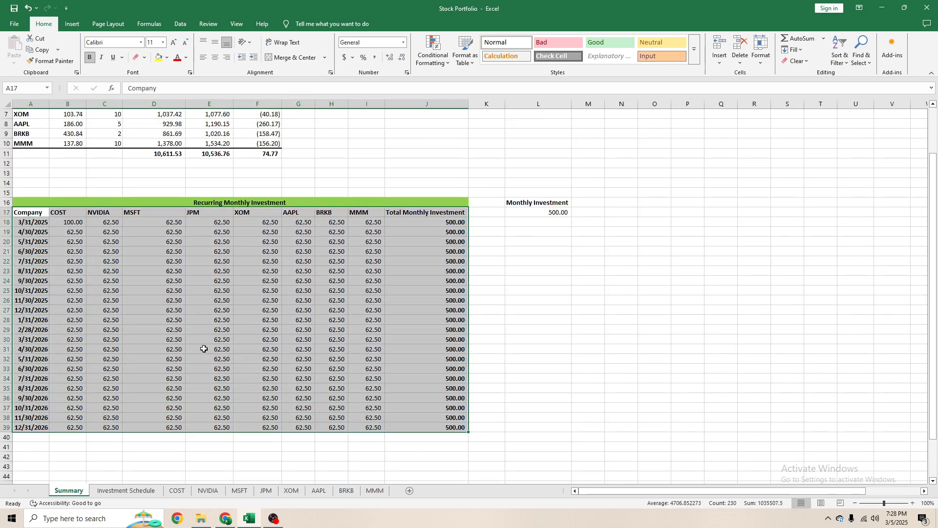
{"action": "key", "text": "ctrl+c"}
{"action": "left_click", "coordinate": [104, 213]}
{"action": "right_click", "coordinate": [104, 214]}
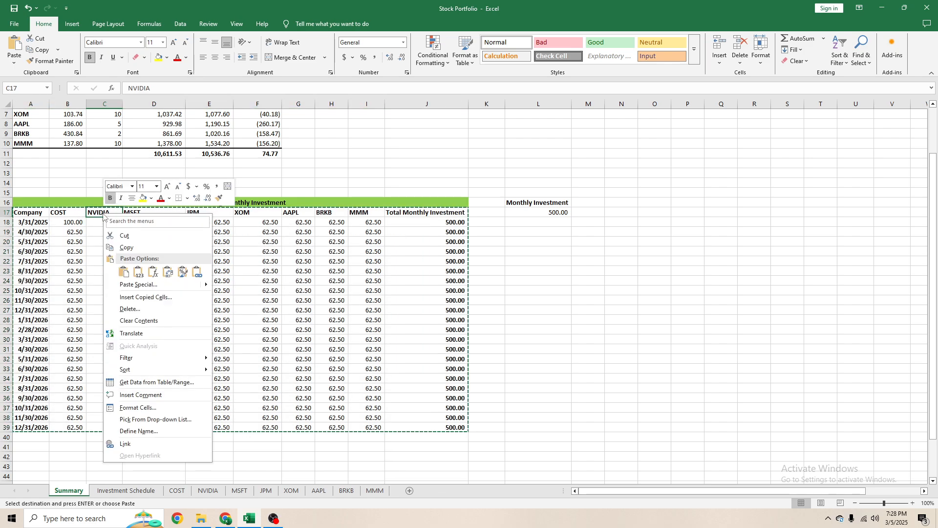
{"action": "left_click", "coordinate": [154, 273]}
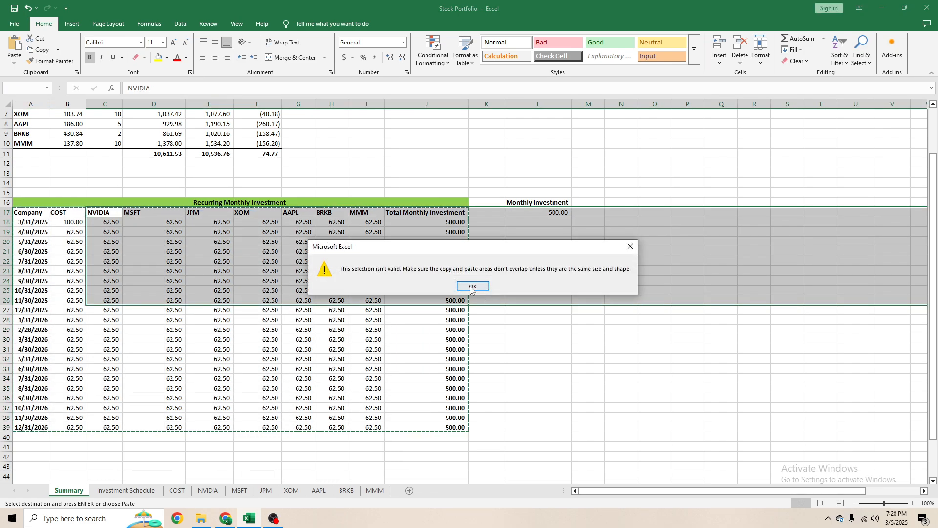
{"action": "key", "text": "Return"}
- Paste the copied Recurring Monthly Investment table transposed at A40 and examine the transposed cells
{"action": "scroll", "coordinate": [275, 277], "scroll_direction": "up", "scroll_amount": 2}
{"action": "scroll", "coordinate": [195, 282], "scroll_direction": "down", "scroll_amount": 7}
{"action": "left_click", "coordinate": [42, 289]}
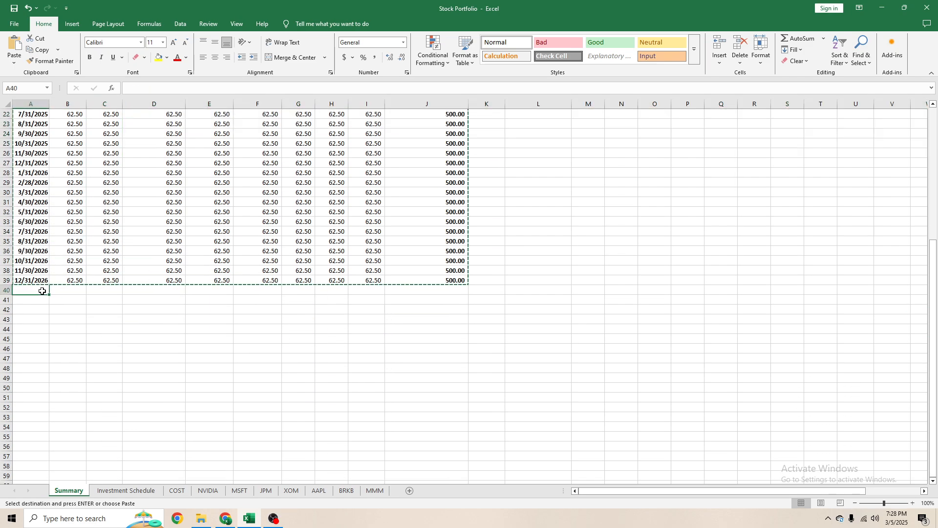
{"action": "right_click", "coordinate": [43, 291]}
{"action": "left_click", "coordinate": [107, 114]}
{"action": "scroll", "coordinate": [508, 247], "scroll_direction": "up", "scroll_amount": 7}
{"action": "scroll", "coordinate": [509, 247], "scroll_direction": "down", "scroll_amount": 8}
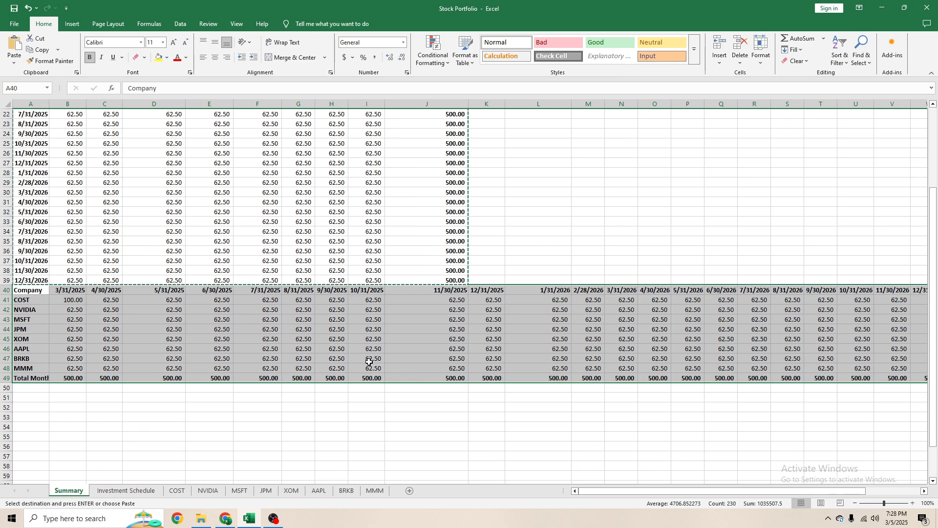
{"action": "left_click", "coordinate": [509, 247]}
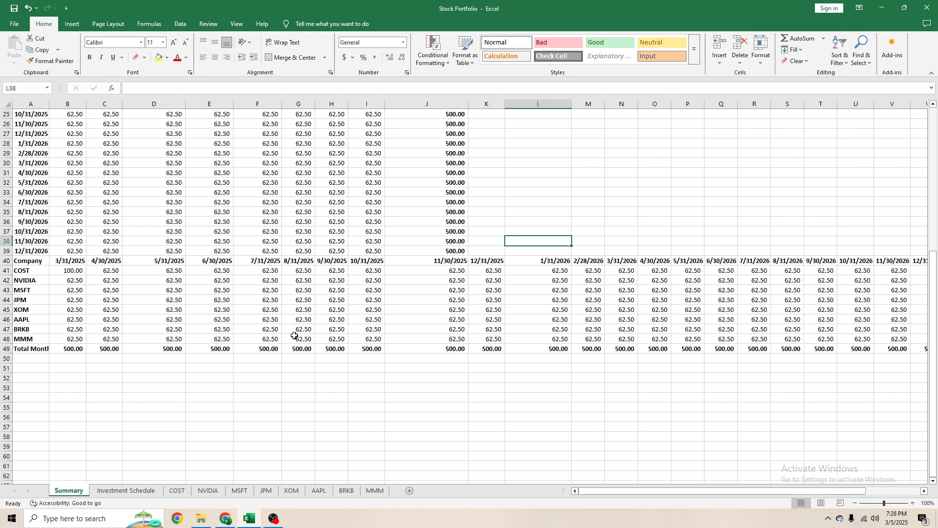
{"action": "left_click", "coordinate": [270, 338]}
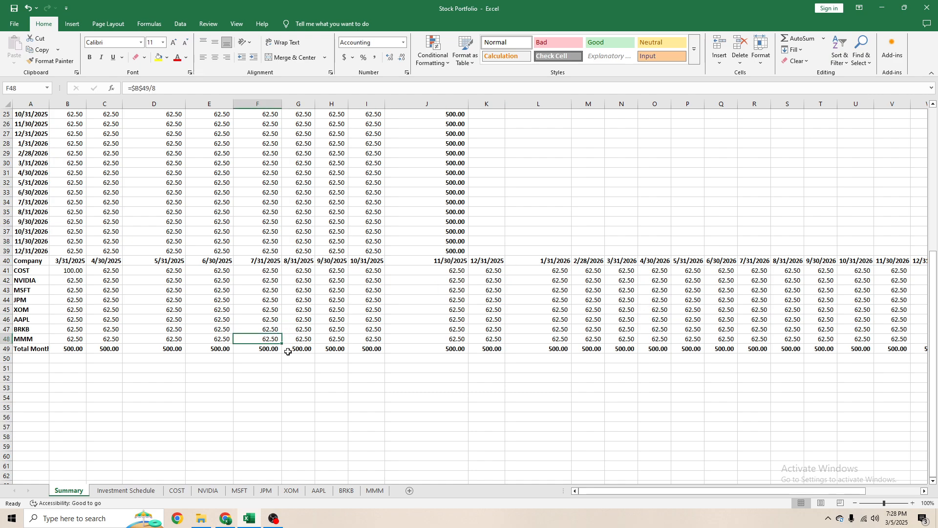
{"action": "left_click_drag", "start_coordinate": [264, 300], "coordinate": [234, 289]}
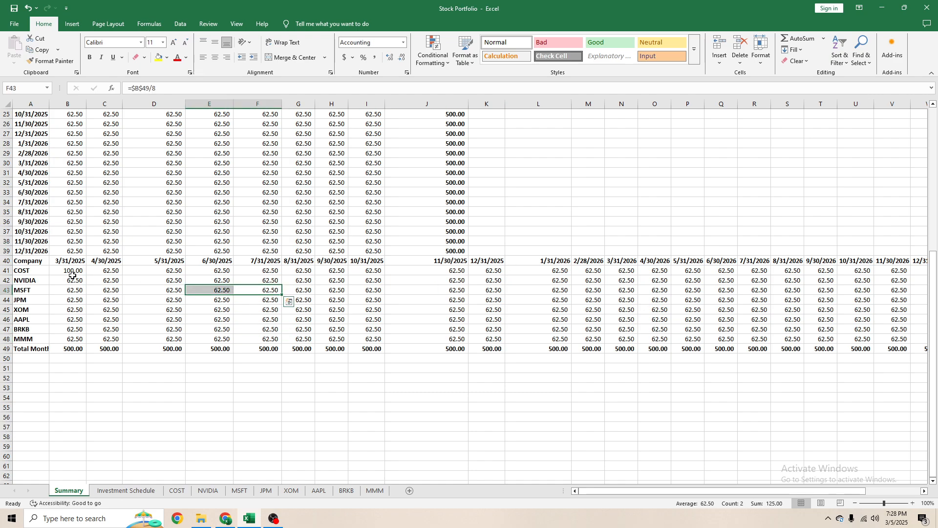
{"action": "left_click_drag", "start_coordinate": [69, 271], "coordinate": [213, 292]}
{"action": "scroll", "coordinate": [186, 298], "scroll_direction": "up", "scroll_amount": 8}
{"action": "scroll", "coordinate": [181, 300], "scroll_direction": "down", "scroll_amount": 9}
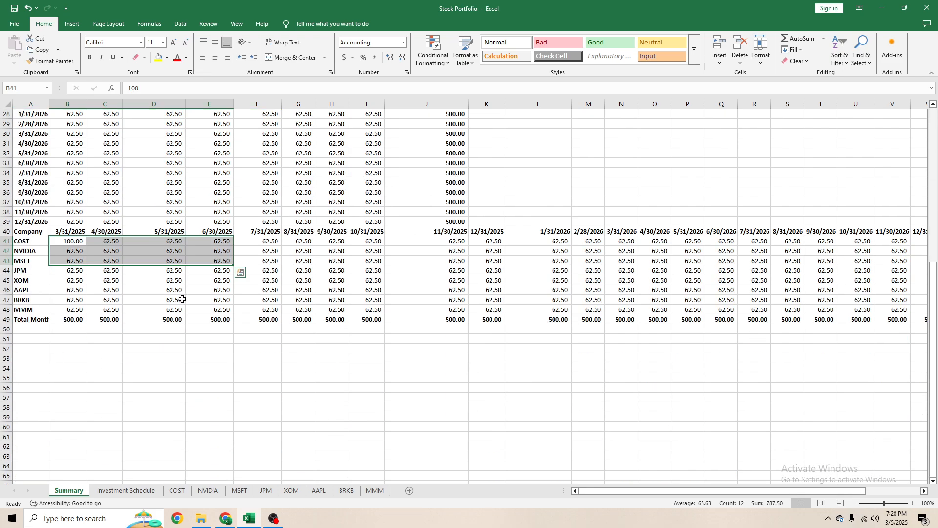
- Undo the transposed paste below the Recurring Monthly Investment table and cancel the copy selection
{"action": "key", "text": "ctrl+z"}
{"action": "left_click", "coordinate": [264, 281]}
{"action": "key", "text": "Escape"}
{"action": "scroll", "coordinate": [293, 317], "scroll_direction": "up", "scroll_amount": 9}
{"action": "scroll", "coordinate": [289, 318], "scroll_direction": "down", "scroll_amount": 1}
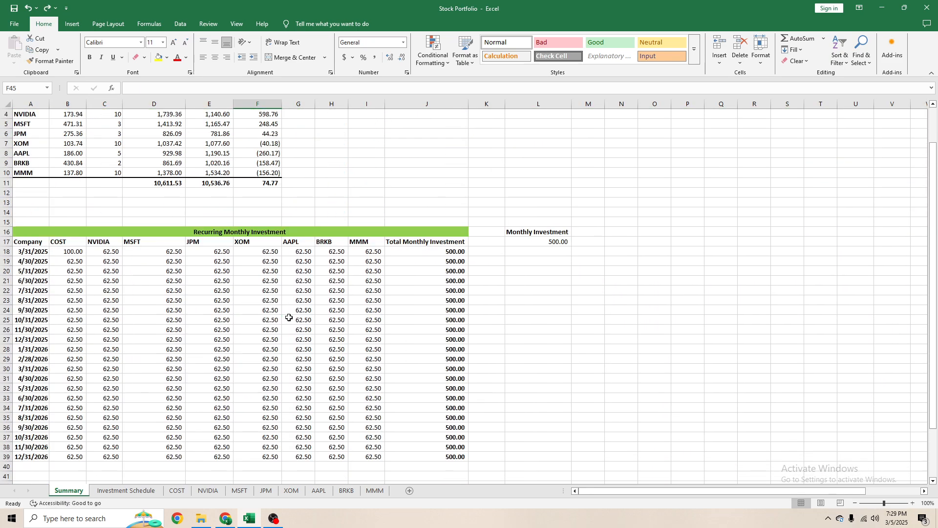
- Link the COST entry for 3/31/2025 in Summary cell B18 to the Investment Schedule with ='Investment Schedule'!B2
{"action": "left_click", "coordinate": [256, 301]}
{"action": "left_click", "coordinate": [78, 251]}
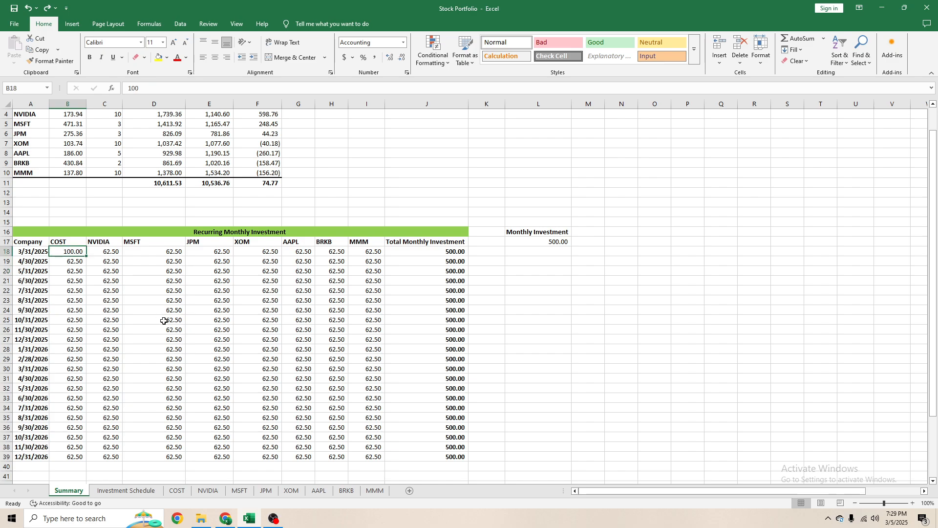
{"action": "type", "text": "="}
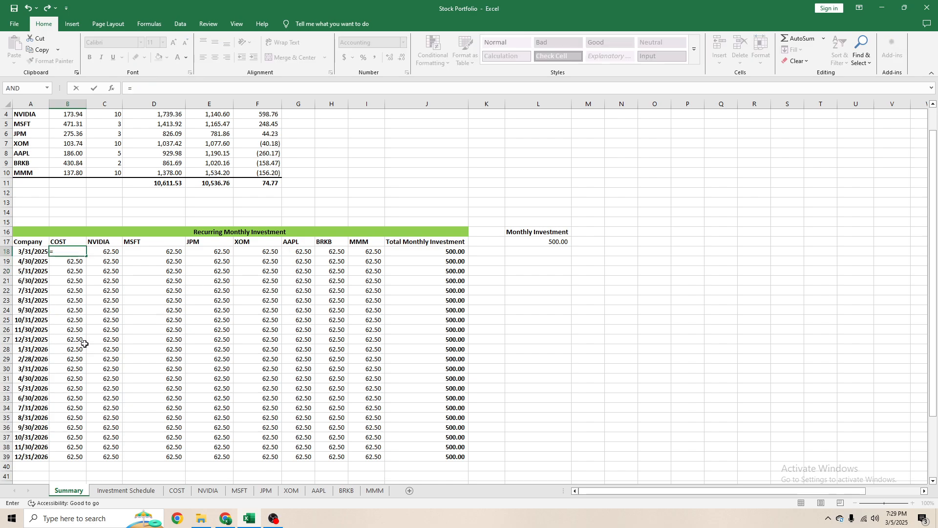
{"action": "left_click", "coordinate": [120, 490]}
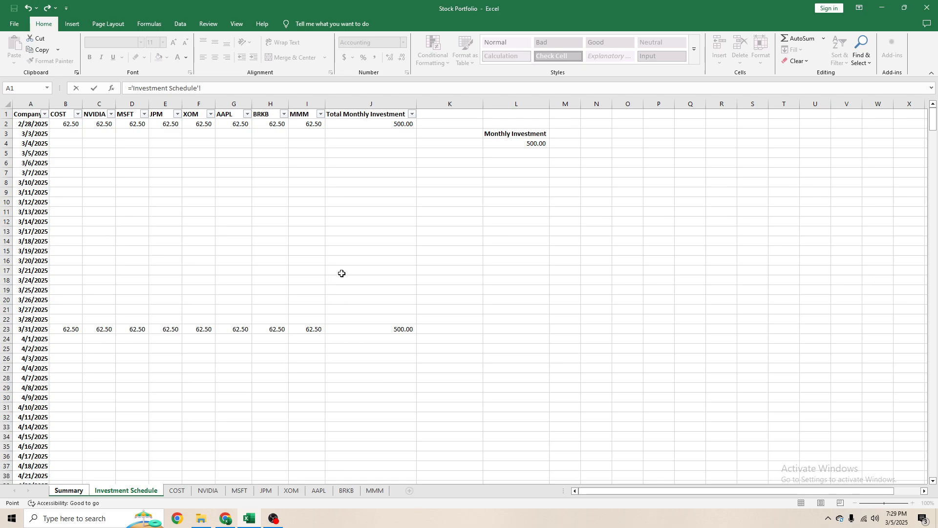
{"action": "left_click", "coordinate": [68, 125]}
{"action": "key", "text": "Return"}
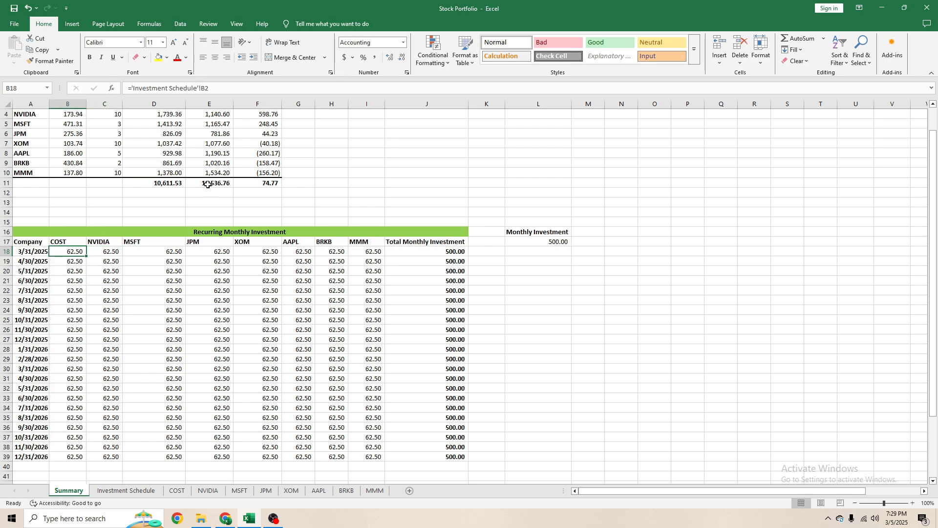
- Enter =B18 in Summary cell B19 and copy the formula down the COST column through 12/31/2026
{"action": "key", "text": "Down"}
{"action": "type", "text": "="}
{"action": "key", "text": "Up"}
{"action": "key", "text": "Return"}
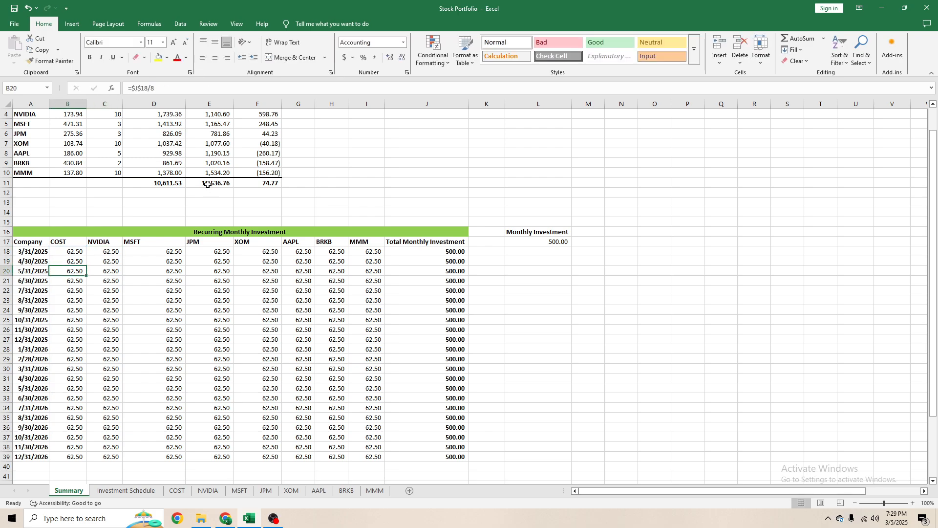
{"action": "key", "text": "Up"}
{"action": "key", "text": "ctrl+c"}
{"action": "key", "text": "ctrl+shift+Down"}
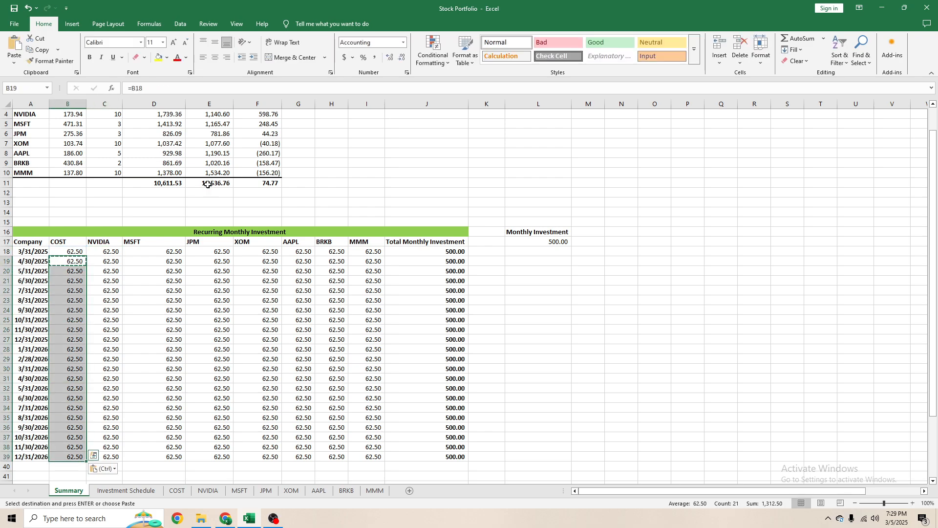
{"action": "key", "text": "Return"}
- Inspect the Monthly Investment cell L4 and the COST formula in B2 of the Investment Schedule, and return to the Summary sheet
{"action": "left_click", "coordinate": [139, 491]}
{"action": "left_click", "coordinate": [523, 144]}
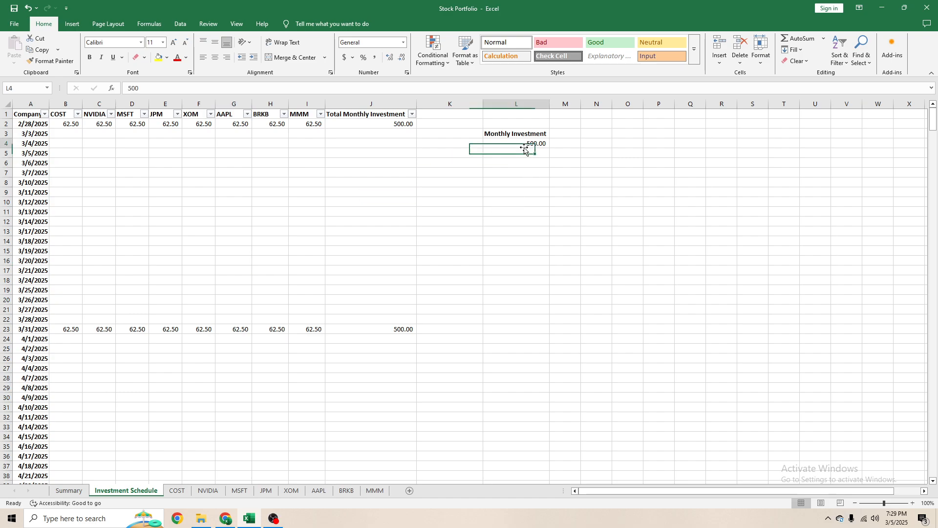
{"action": "left_click", "coordinate": [151, 87]}
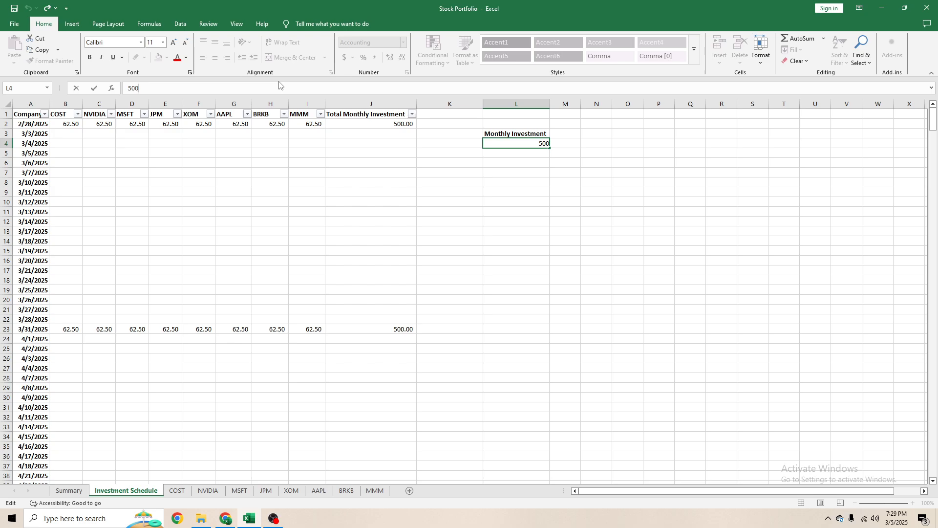
{"action": "left_click", "coordinate": [577, 226]}
{"action": "left_click", "coordinate": [78, 125]}
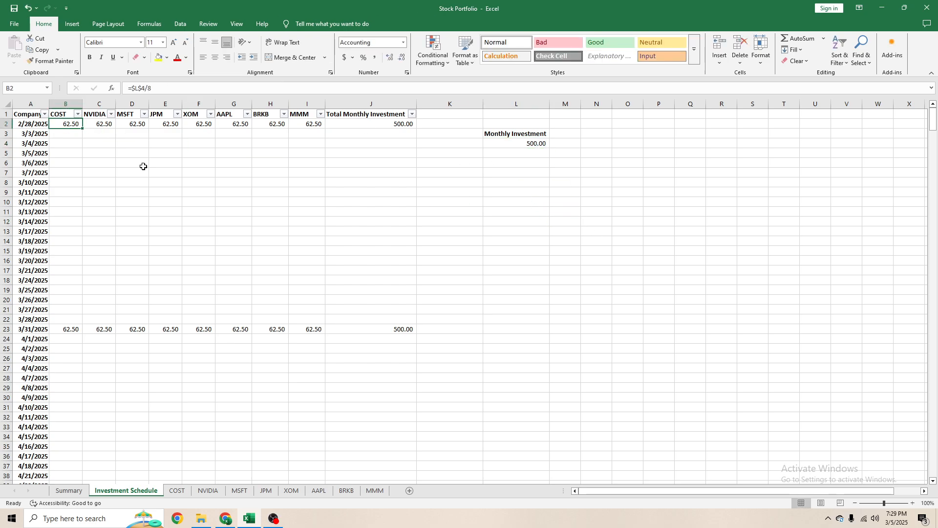
{"action": "left_click", "coordinate": [69, 490]}
{"action": "scroll", "coordinate": [82, 293], "scroll_direction": "up", "scroll_amount": 4}
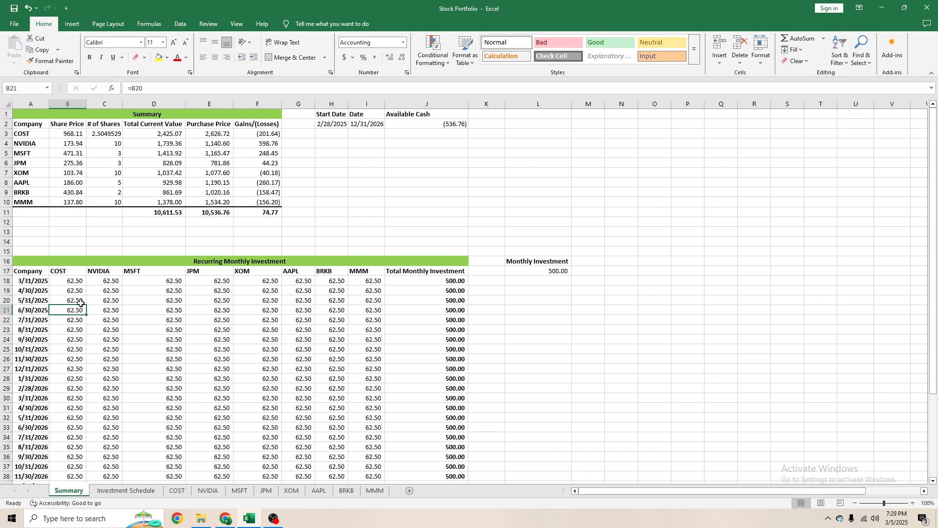
- Set the Monthly Investment in L4 of the Investment Schedule to 1000 and check the COST column in the Summary sheet
{"action": "left_click", "coordinate": [126, 490]}
{"action": "left_click", "coordinate": [525, 143]}
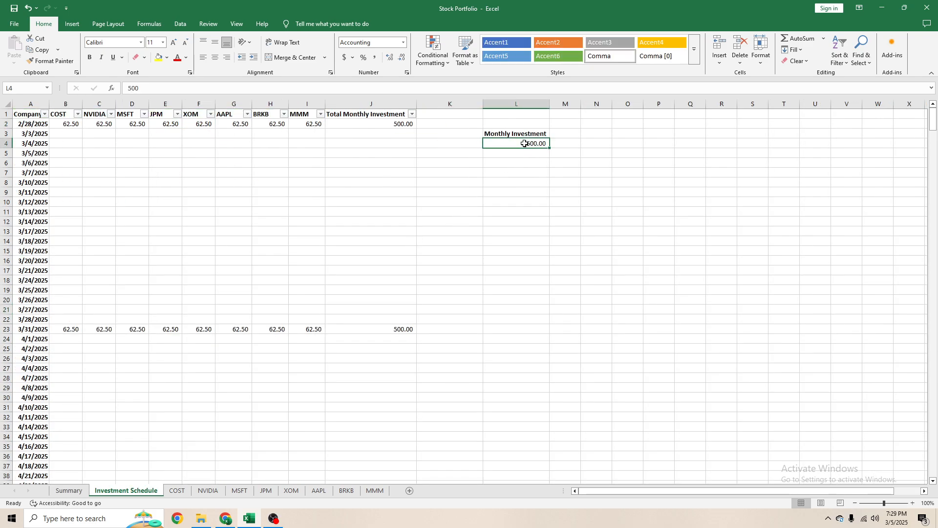
{"action": "type", "text": "1000"}
{"action": "key", "text": "Return"}
{"action": "left_click", "coordinate": [68, 490]}
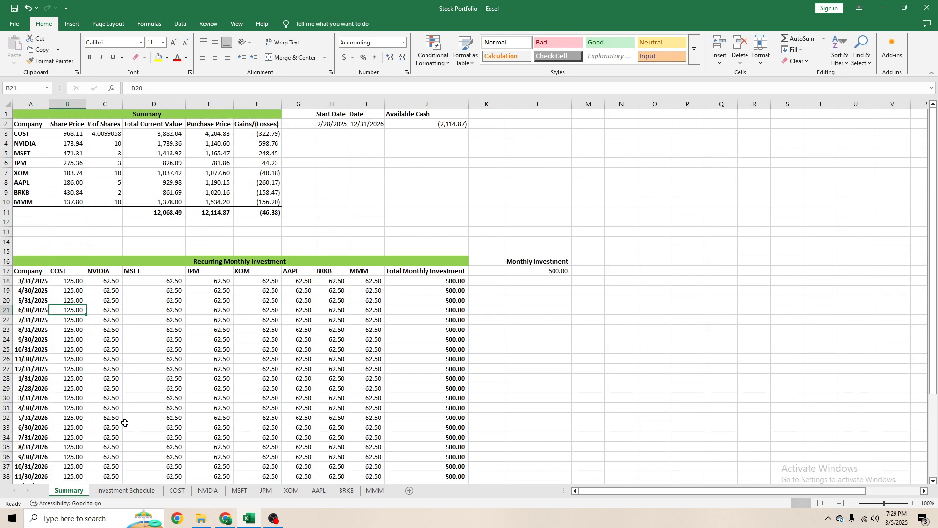
{"action": "left_click", "coordinate": [72, 292]}
{"action": "left_click", "coordinate": [72, 279]}
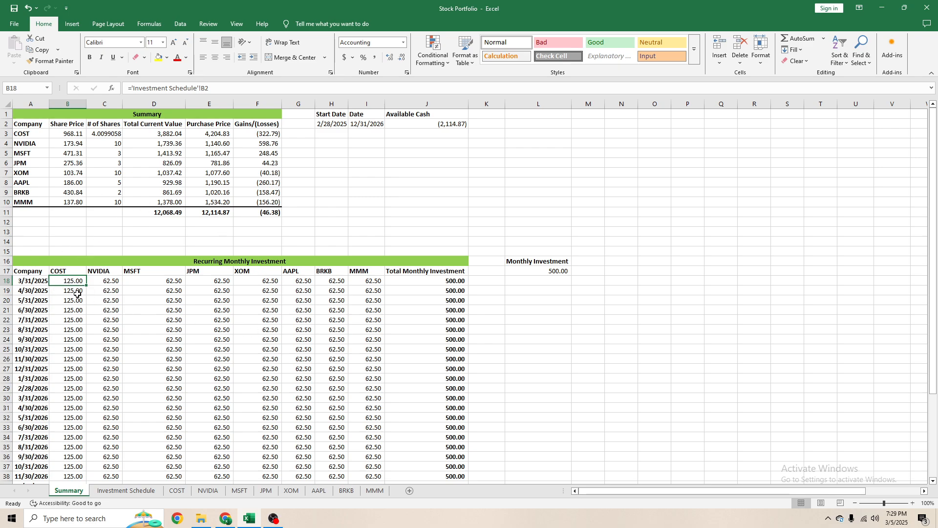
- Compare the COST formulas for 2/28/2025 and 3/31/2025 in the Investment Schedule with the COST, MSFT and NVIDIA formulas in the Summary table
{"action": "left_click", "coordinate": [125, 490]}
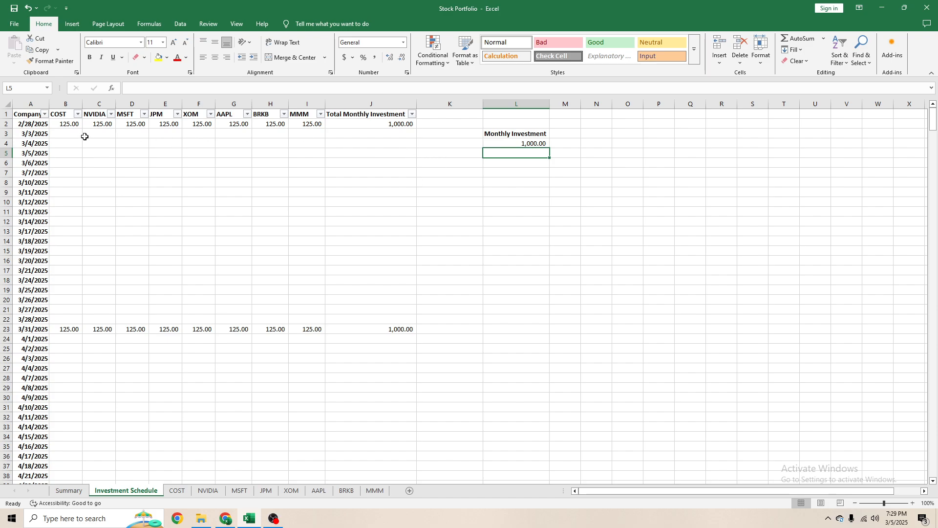
{"action": "left_click", "coordinate": [67, 124]}
{"action": "left_click", "coordinate": [71, 490]}
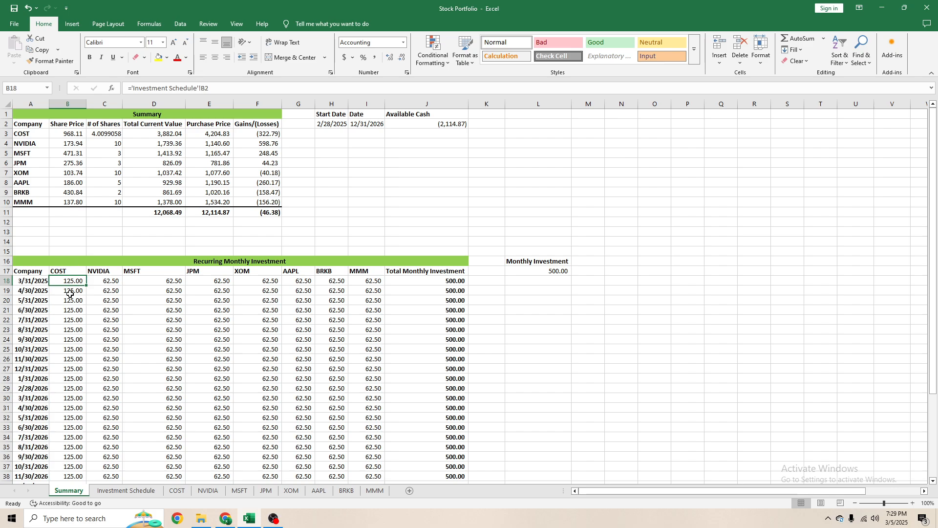
{"action": "left_click", "coordinate": [105, 490]}
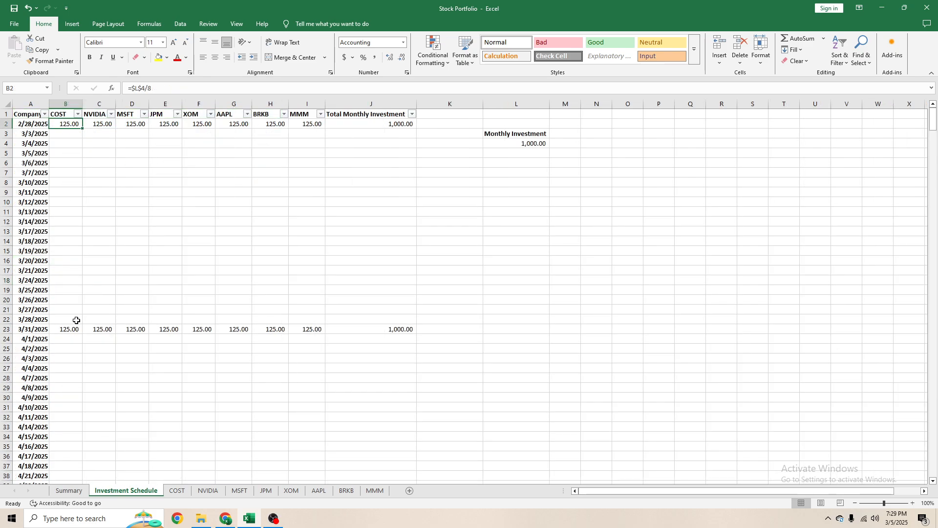
{"action": "scroll", "coordinate": [103, 294], "scroll_direction": "down", "scroll_amount": 17}
{"action": "scroll", "coordinate": [112, 312], "scroll_direction": "up", "scroll_amount": 17}
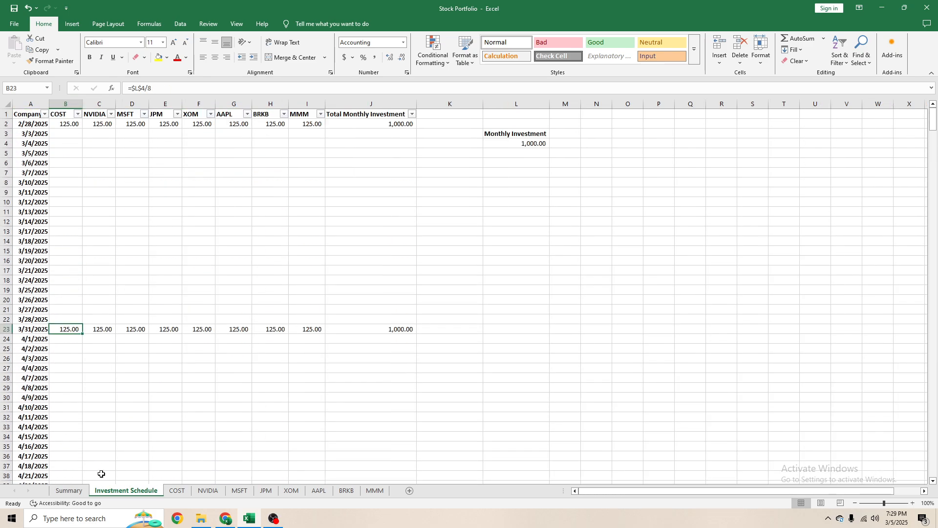
{"action": "left_click", "coordinate": [69, 490]}
{"action": "left_click", "coordinate": [179, 312]}
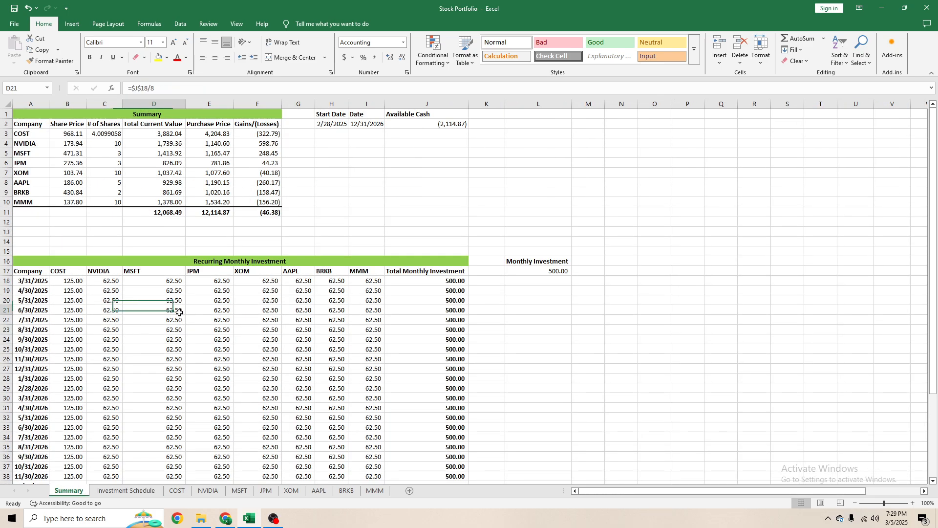
{"action": "left_click", "coordinate": [102, 282]}
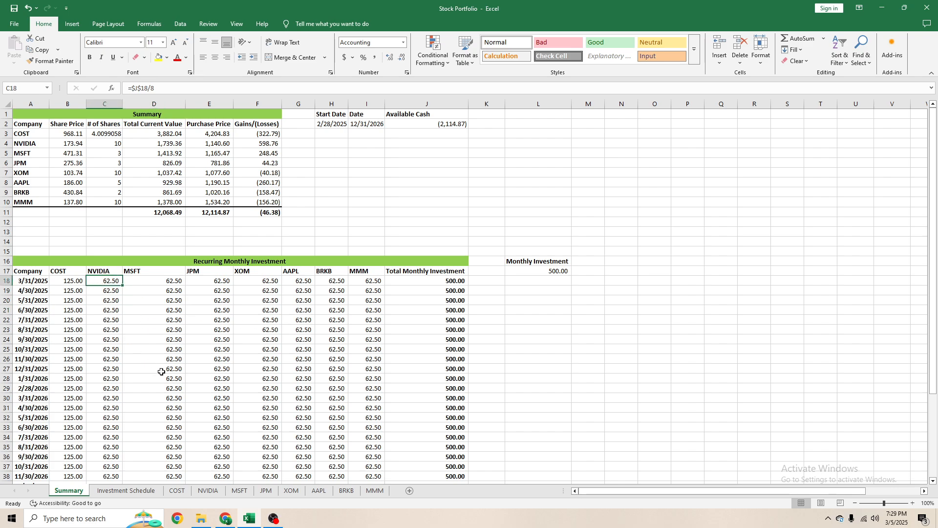
- Set the Monthly Investment in L4 of the Investment Schedule to 500 and recheck the linked COST entry in Summary cell B18
{"action": "left_click", "coordinate": [129, 491]}
{"action": "left_click", "coordinate": [507, 143]}
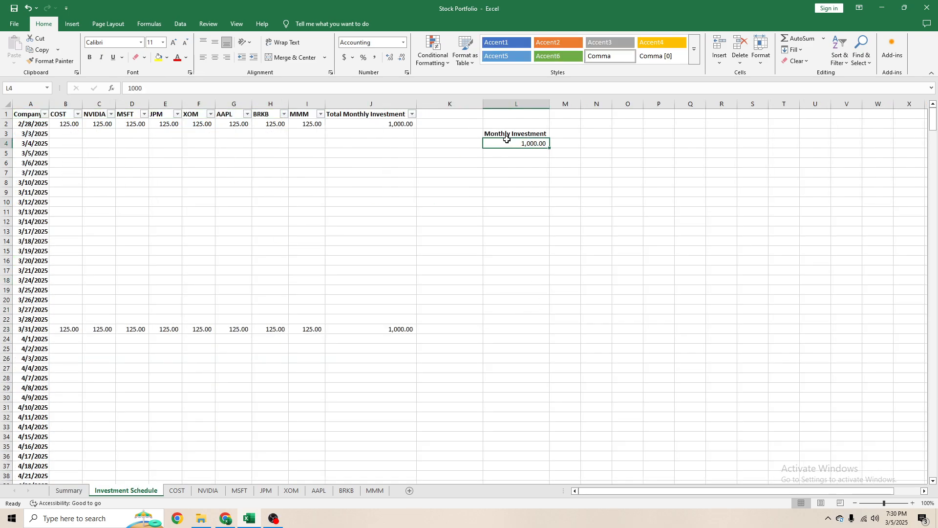
{"action": "type", "text": "500"}
{"action": "key", "text": "Return"}
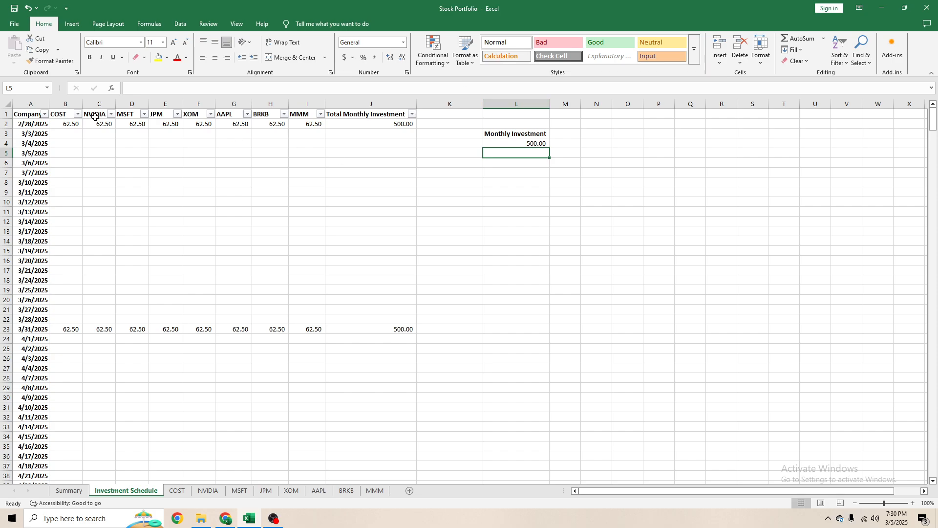
{"action": "left_click", "coordinate": [59, 122]}
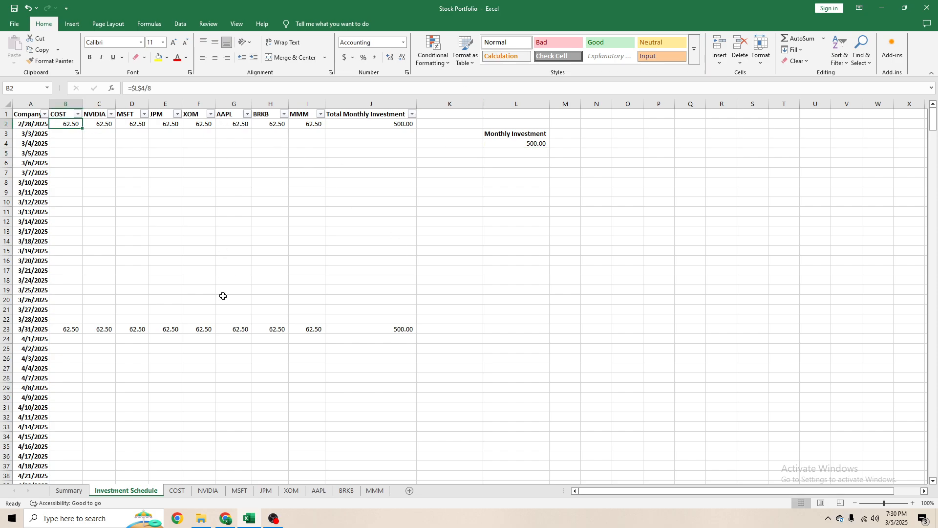
{"action": "left_click", "coordinate": [69, 491]}
{"action": "left_click", "coordinate": [80, 280]}
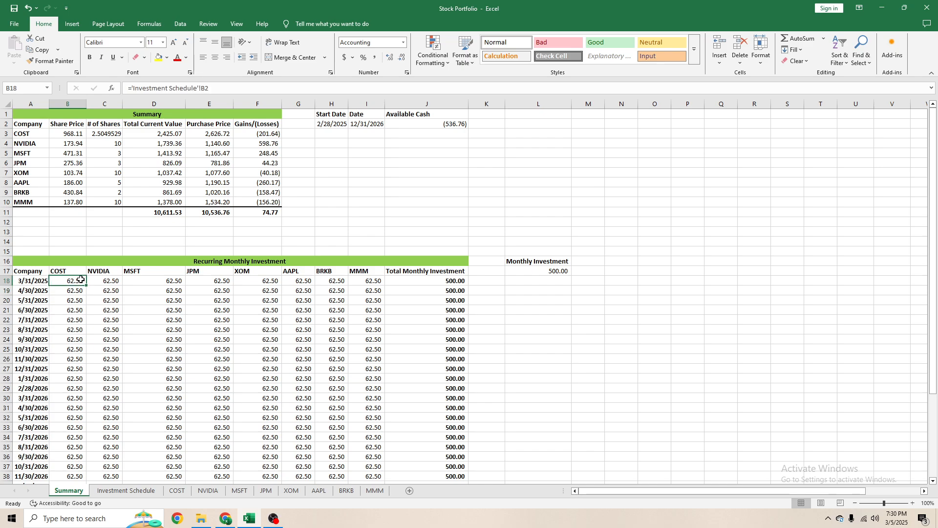
- Check the formulas in Summary cells J18 and B18, and set the Summary's Monthly Investment in L17 to 1000
{"action": "left_click", "coordinate": [434, 287]}
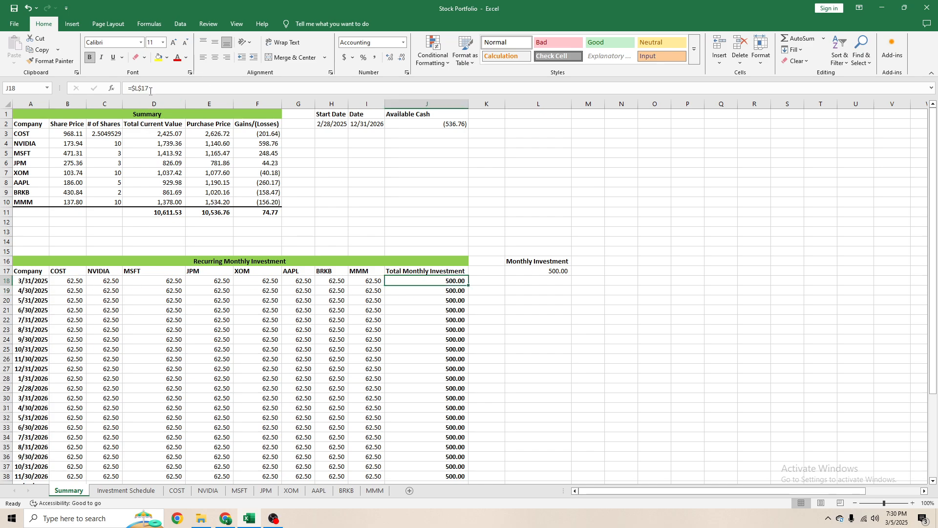
{"action": "left_click", "coordinate": [79, 282]}
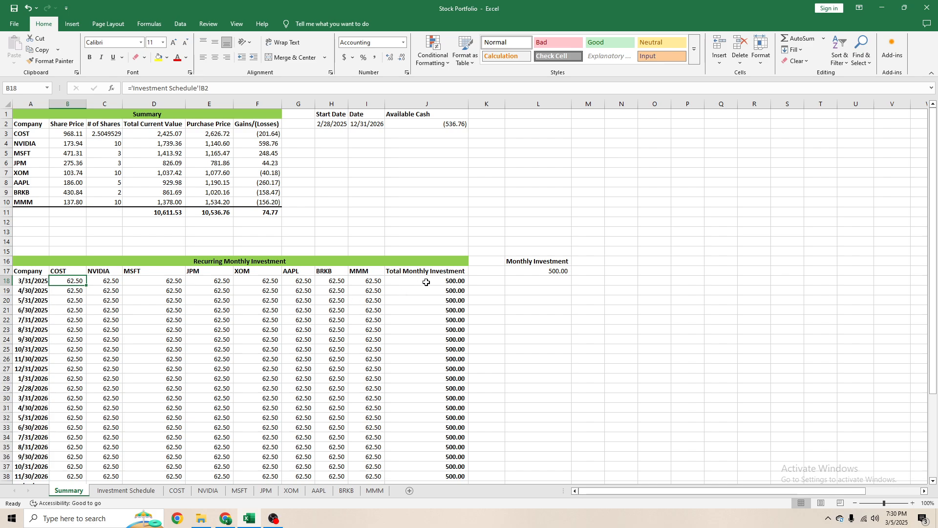
{"action": "left_click", "coordinate": [544, 271]}
{"action": "left_click", "coordinate": [437, 282]}
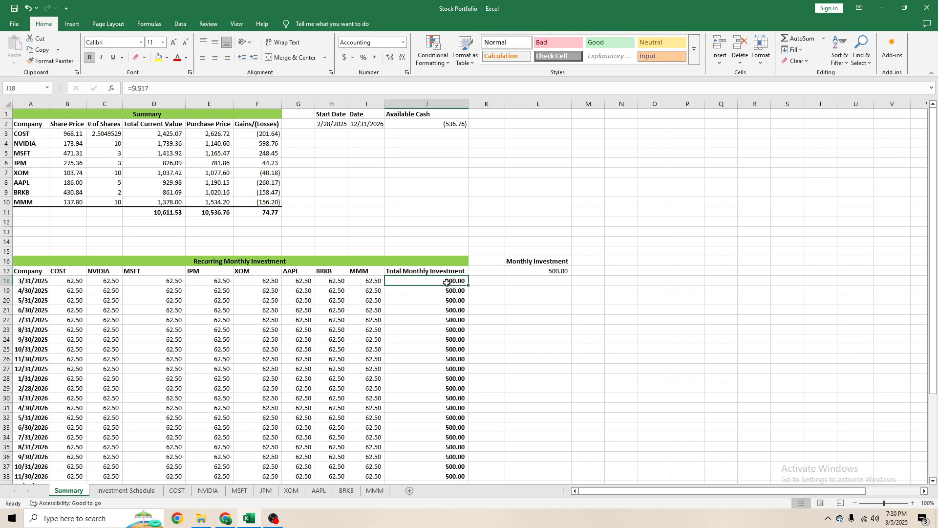
{"action": "left_click", "coordinate": [540, 272]}
{"action": "type", "text": "1000"}
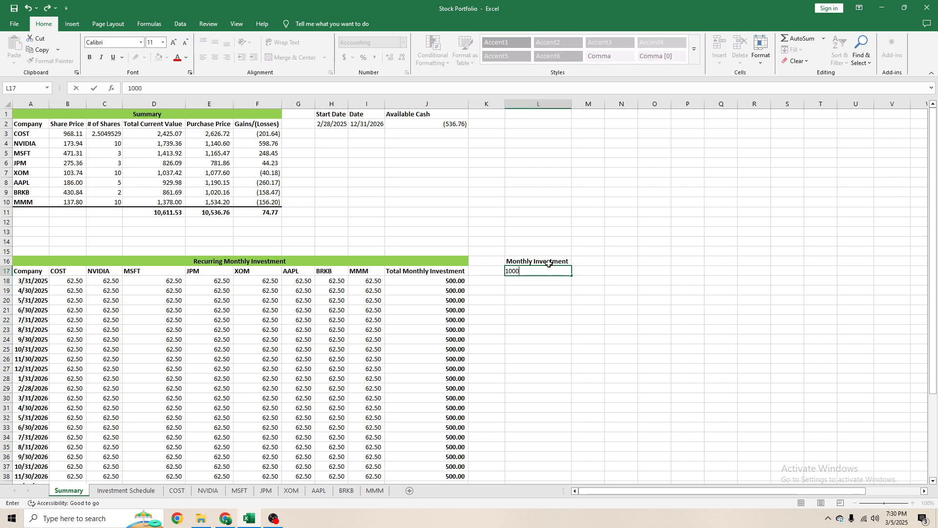
{"action": "key", "text": "Return"}
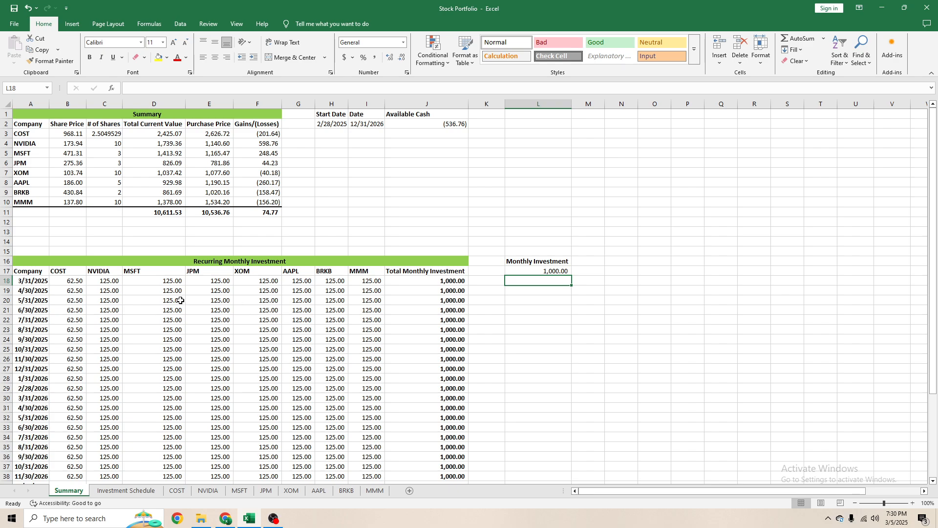
- Compare the Investment Schedule and COST sheet entries with the COST column of the Summary's Recurring Monthly Investment table
{"action": "left_click", "coordinate": [109, 492]}
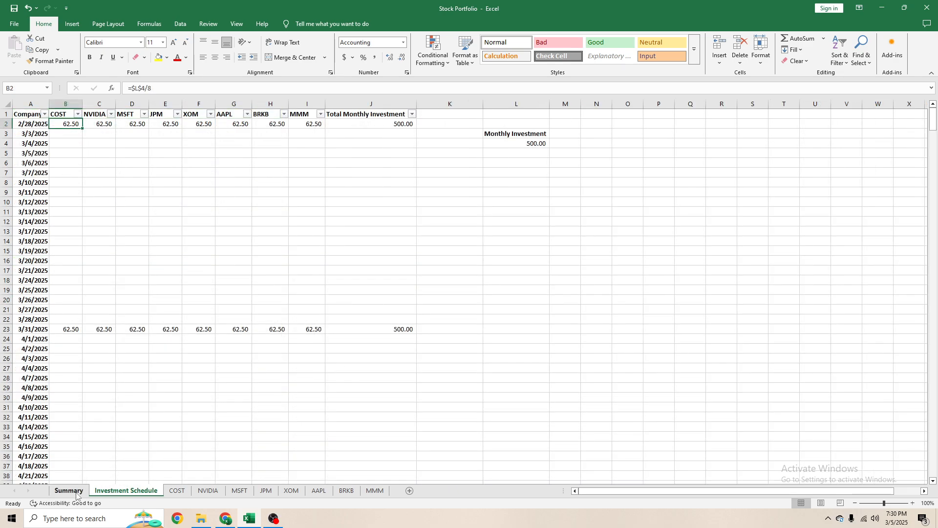
{"action": "left_click", "coordinate": [175, 493]}
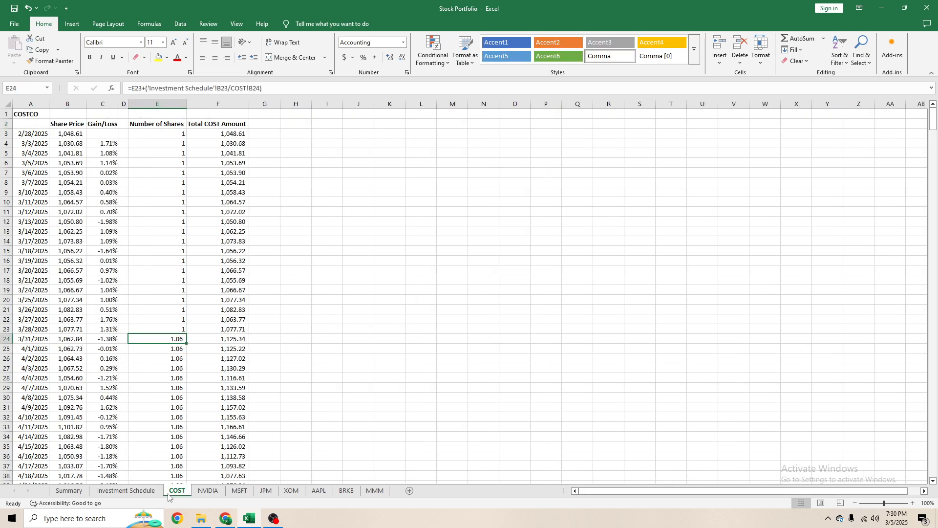
{"action": "left_click", "coordinate": [149, 493]}
{"action": "left_click", "coordinate": [202, 494]}
{"action": "left_click", "coordinate": [178, 492]}
{"action": "left_click", "coordinate": [68, 490]}
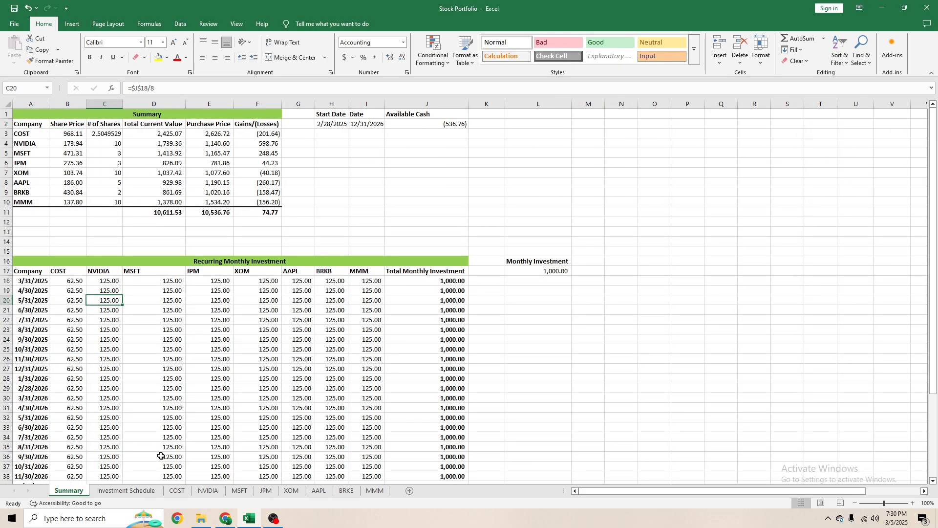
{"action": "left_click", "coordinate": [150, 493]}
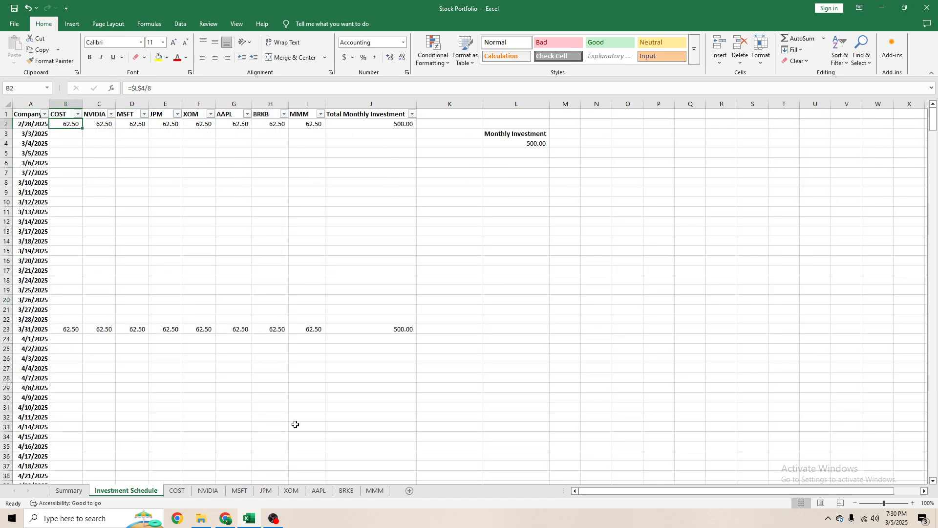
{"action": "left_click", "coordinate": [179, 491]}
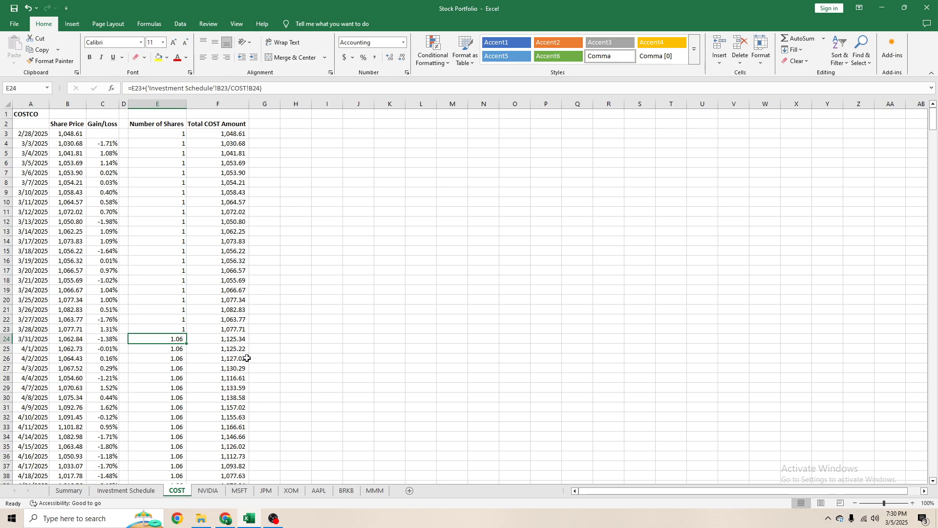
{"action": "left_click", "coordinate": [69, 491]}
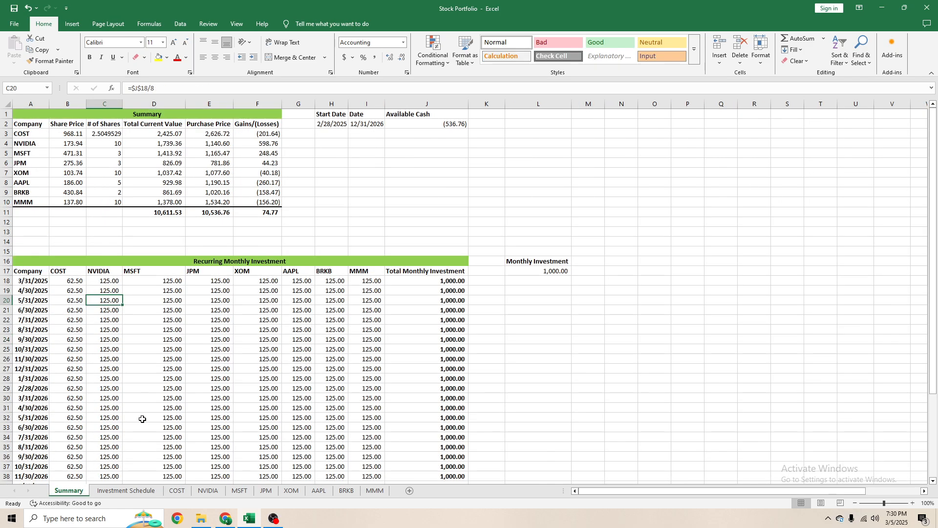
{"action": "left_click", "coordinate": [68, 281]}
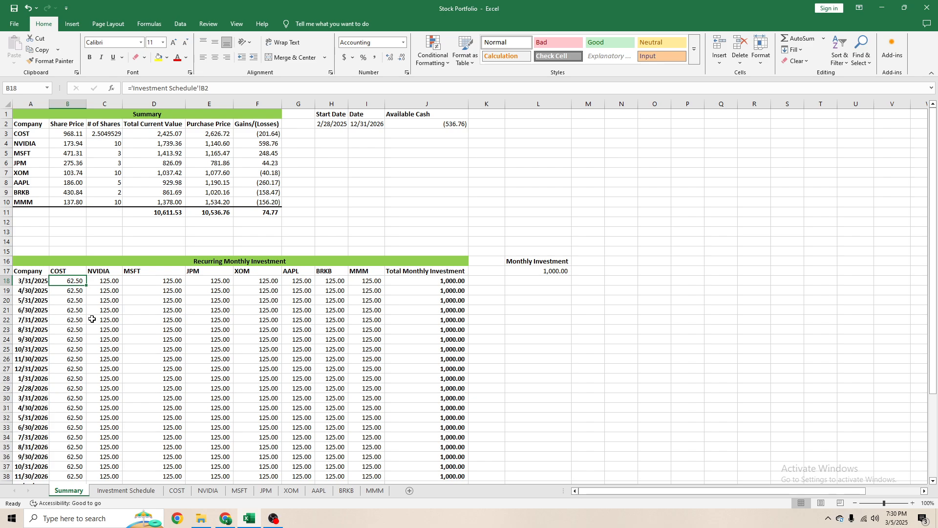
- Set the Monthly Investment in L4 of the Investment Schedule to 1000 and check the COST column in the Summary sheet
{"action": "left_click", "coordinate": [126, 490]}
{"action": "left_click", "coordinate": [536, 149]}
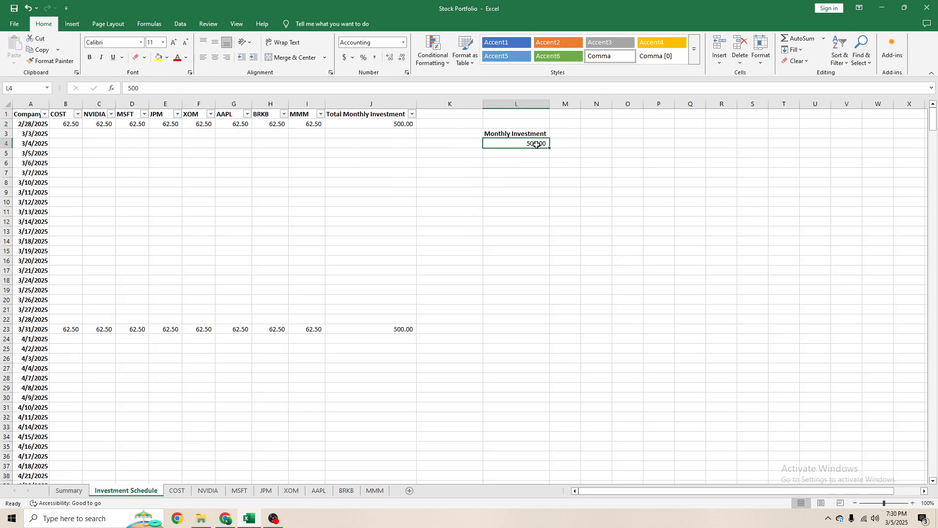
{"action": "type", "text": "1000"}
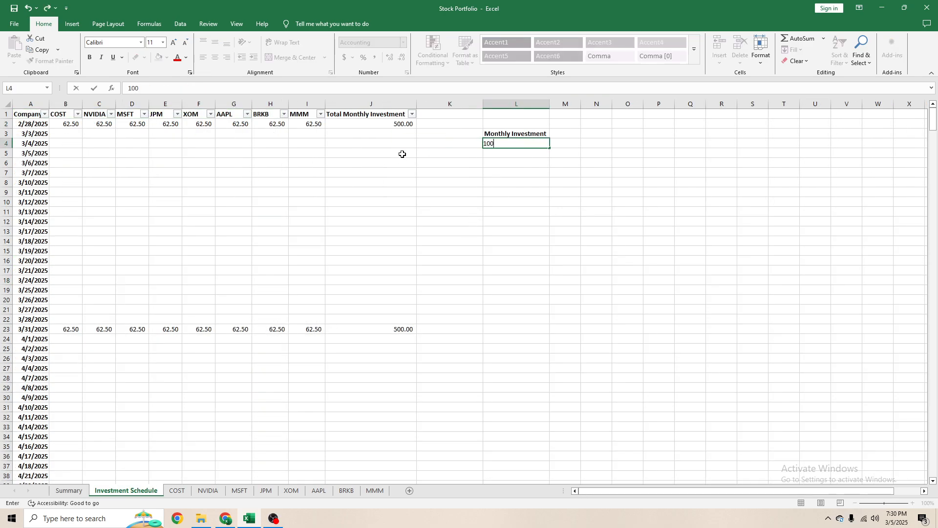
{"action": "key", "text": "Return"}
{"action": "left_click", "coordinate": [68, 491]}
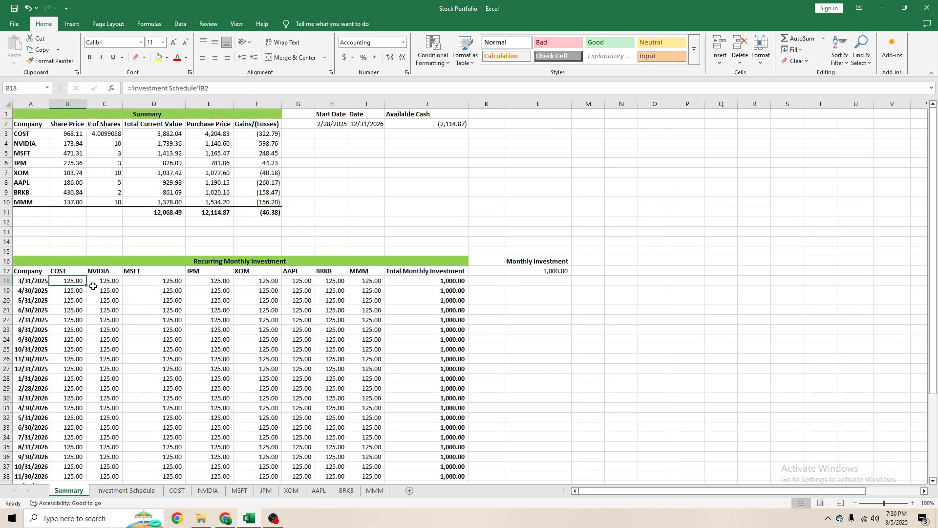
- Examine the Investment Schedule amounts and compare the COST and NVIDIA column formulas in the Summary's Recurring Monthly Investment table
{"action": "left_click", "coordinate": [127, 491]}
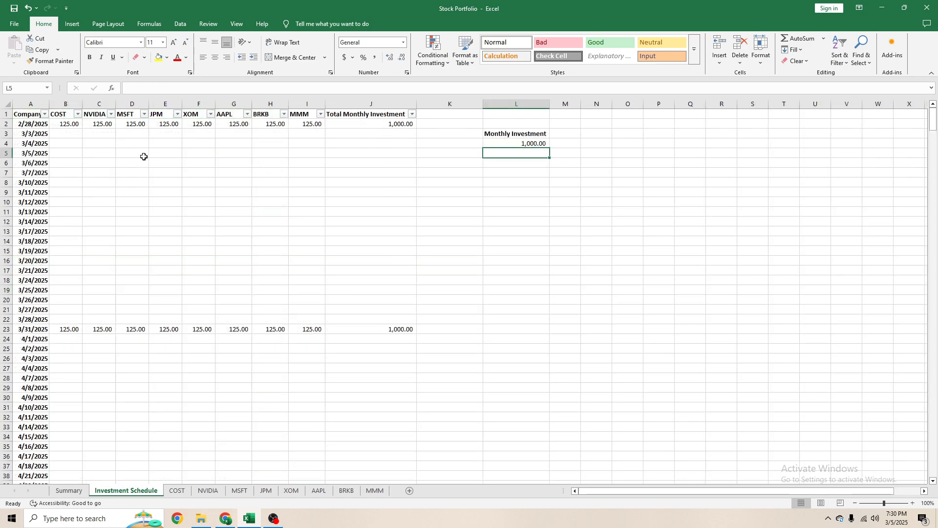
{"action": "left_click_drag", "start_coordinate": [141, 212], "coordinate": [169, 208]}
{"action": "left_click", "coordinate": [69, 491]}
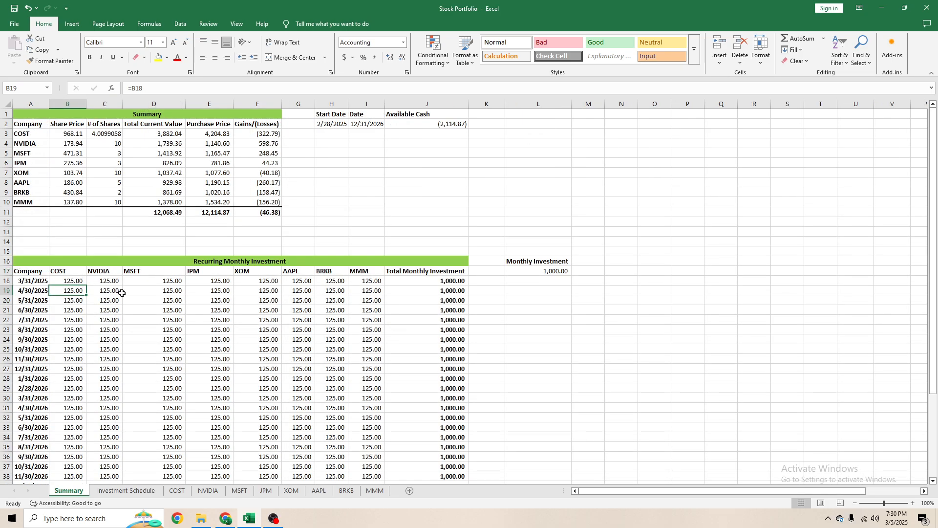
{"action": "left_click", "coordinate": [110, 491]}
{"action": "left_click", "coordinate": [162, 204]}
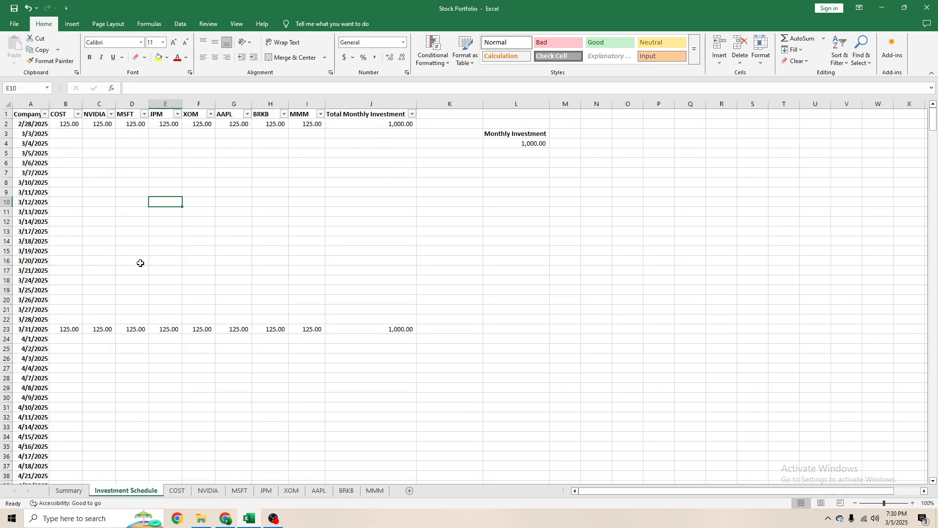
{"action": "left_click", "coordinate": [69, 491]}
{"action": "left_click", "coordinate": [105, 322]}
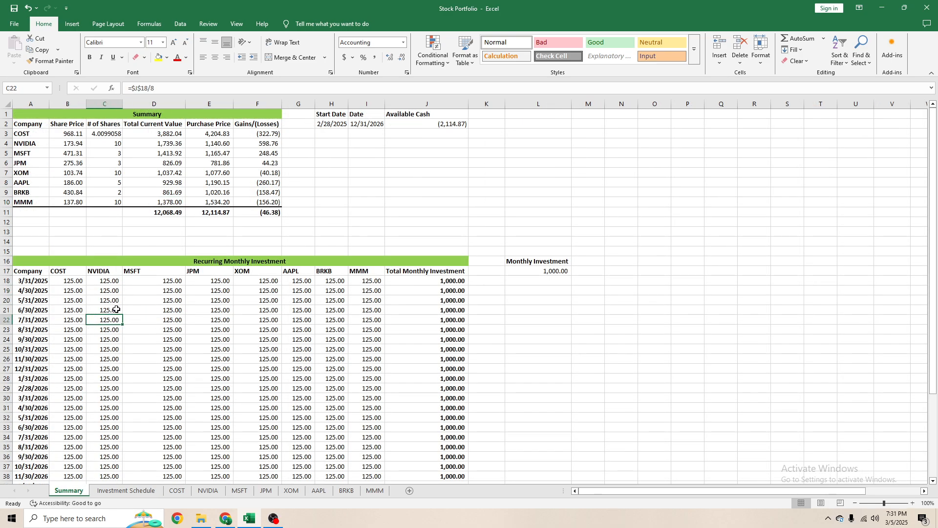
{"action": "scroll", "coordinate": [116, 310], "scroll_direction": "down", "scroll_amount": 1}
{"action": "scroll", "coordinate": [110, 307], "scroll_direction": "up", "scroll_amount": 1}
{"action": "left_click", "coordinate": [81, 299]}
{"action": "left_click", "coordinate": [111, 283]}
{"action": "left_click", "coordinate": [81, 284]}
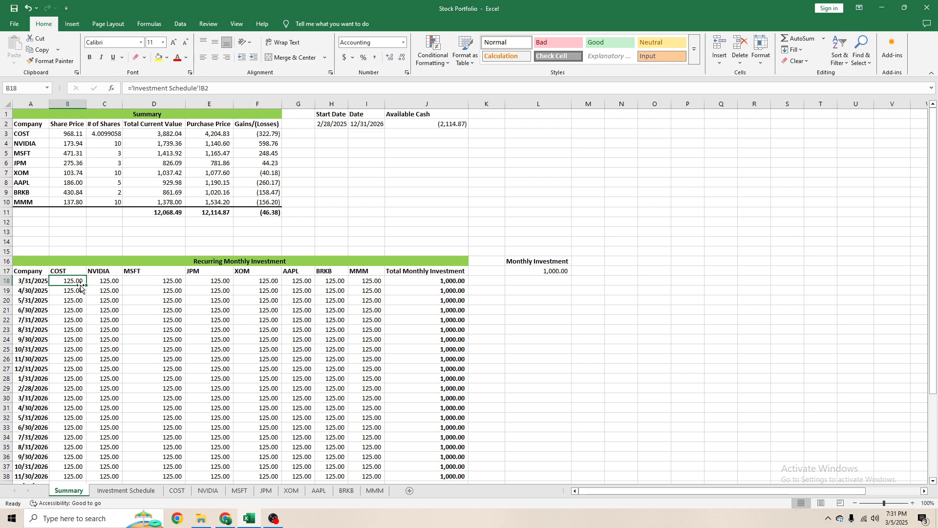
{"action": "left_click", "coordinate": [93, 284]}
- Copy the COST formula in Summary cell B18 across the 3/31/2025 row for NVIDIA through MMM
{"action": "left_click", "coordinate": [68, 283]}
{"action": "key", "text": "ctrl+c"}
{"action": "left_click_drag", "start_coordinate": [105, 283], "coordinate": [359, 284]}
{"action": "key", "text": "Return"}
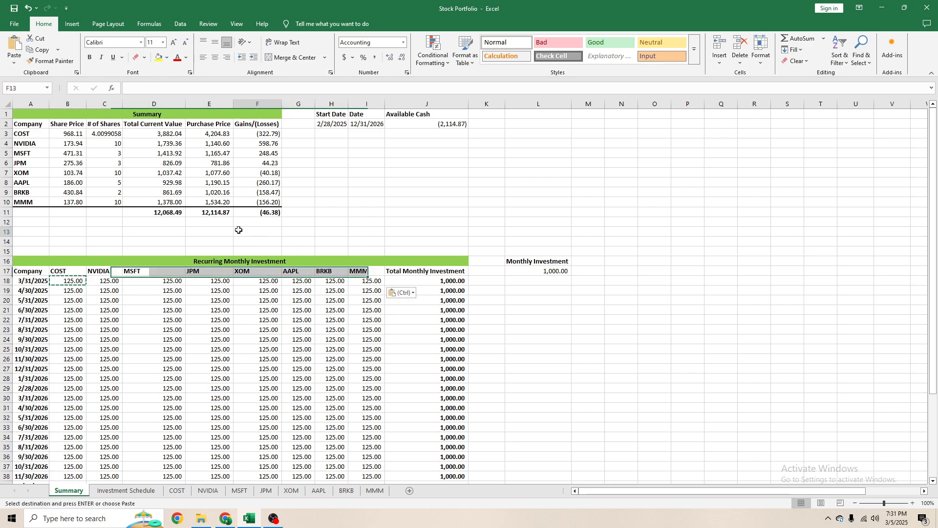
- Copy the COST formulas in Summary B19:B39 into the NVIDIA through MMM columns for 4/30/2025 to 12/31/2026
{"action": "left_click", "coordinate": [105, 291]}
{"action": "left_click_drag", "start_coordinate": [78, 291], "coordinate": [73, 467]}
{"action": "key", "text": "ctrl+c"}
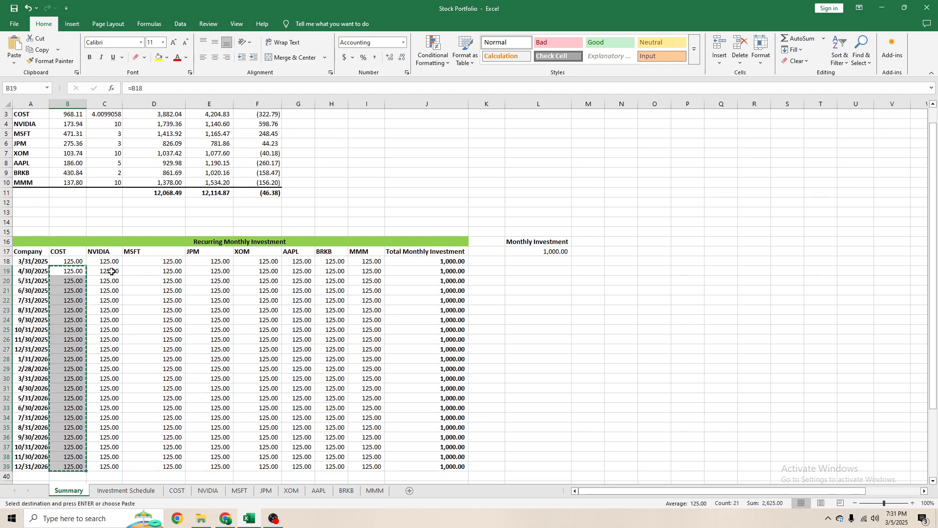
{"action": "left_click_drag", "start_coordinate": [109, 270], "coordinate": [372, 464]}
{"action": "key", "text": "ctrl+v"}
{"action": "left_click", "coordinate": [338, 380]}
{"action": "key", "text": "Escape"}
{"action": "left_click", "coordinate": [169, 340]}
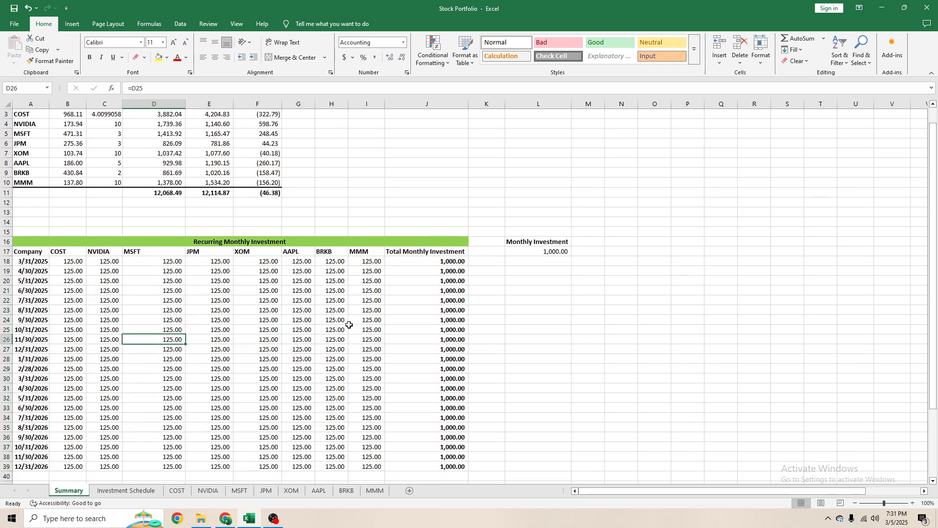
- Set the Monthly Investment in L4 of the Investment Schedule to 5000 and check the company columns in the Summary table
{"action": "scroll", "coordinate": [352, 324], "scroll_direction": "up", "scroll_amount": 1}
{"action": "left_click", "coordinate": [122, 483]}
{"action": "left_click", "coordinate": [123, 489]}
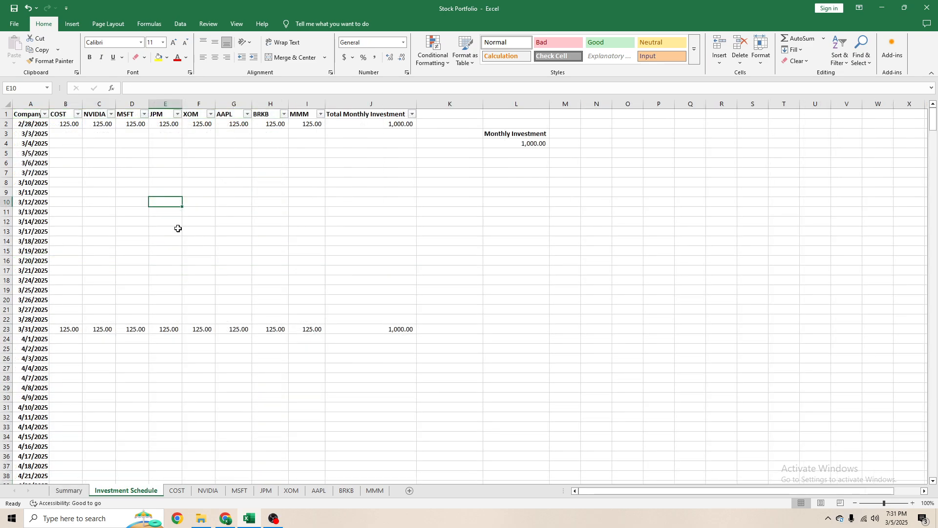
{"action": "left_click", "coordinate": [533, 144]}
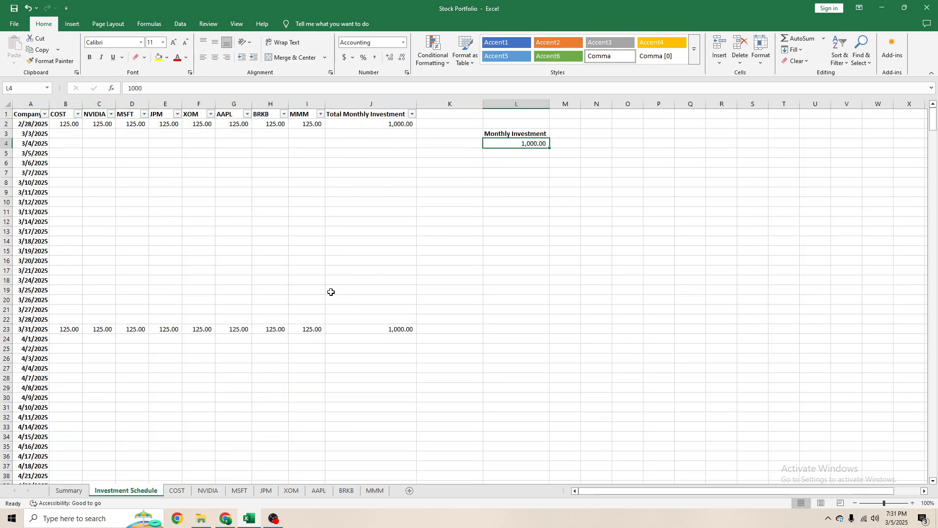
{"action": "type", "text": "5000"}
{"action": "key", "text": "Escape"}
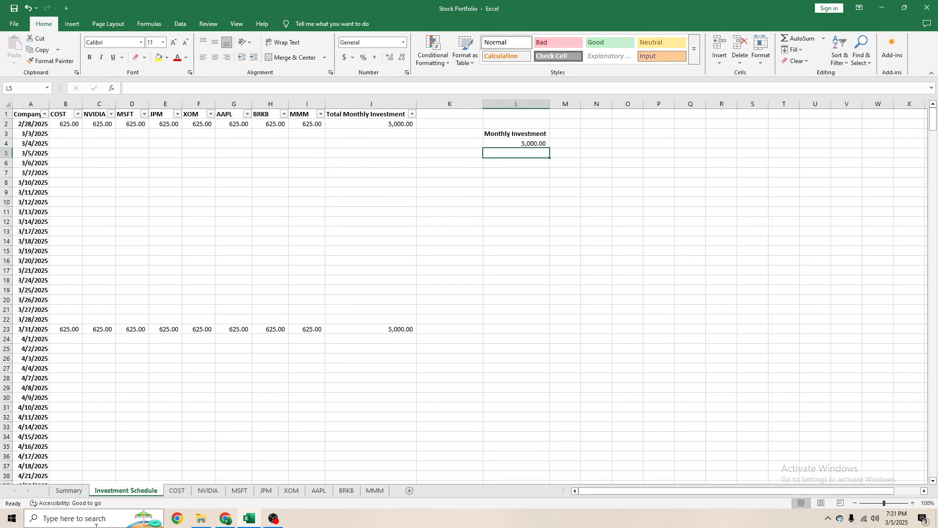
{"action": "left_click", "coordinate": [69, 491]}
{"action": "scroll", "coordinate": [223, 368], "scroll_direction": "down", "scroll_amount": 8}
{"action": "scroll", "coordinate": [197, 369], "scroll_direction": "up", "scroll_amount": 7}
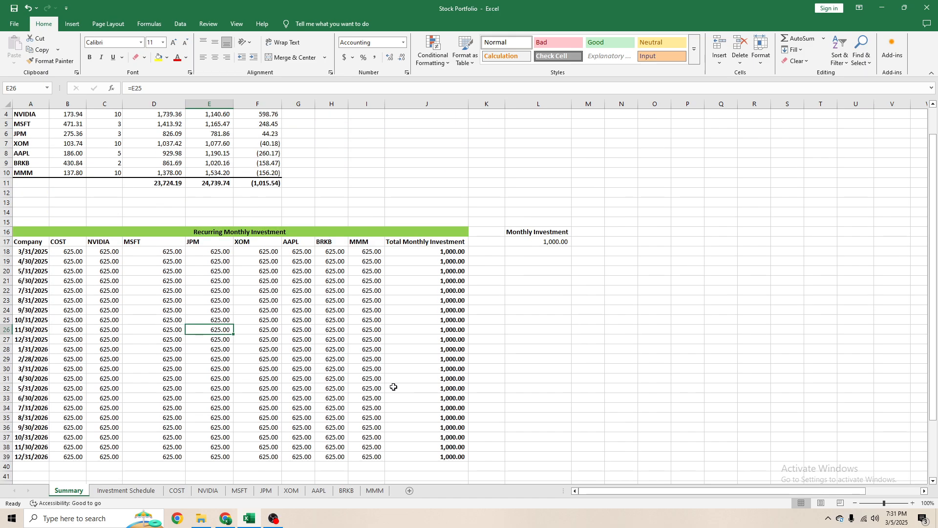
- Link the Summary's Monthly Investment cell L17 to the schedule with ='Investment Schedule'!L4 and check the Total Monthly Investment column
{"action": "left_click", "coordinate": [433, 253]}
{"action": "left_click", "coordinate": [540, 242]}
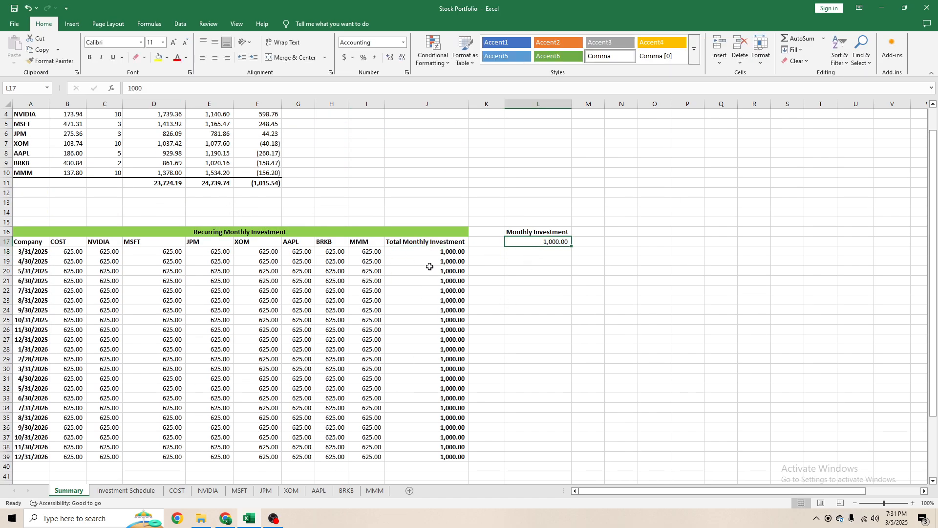
{"action": "type", "text": "="}
{"action": "left_click", "coordinate": [144, 490]}
{"action": "left_click", "coordinate": [509, 142]}
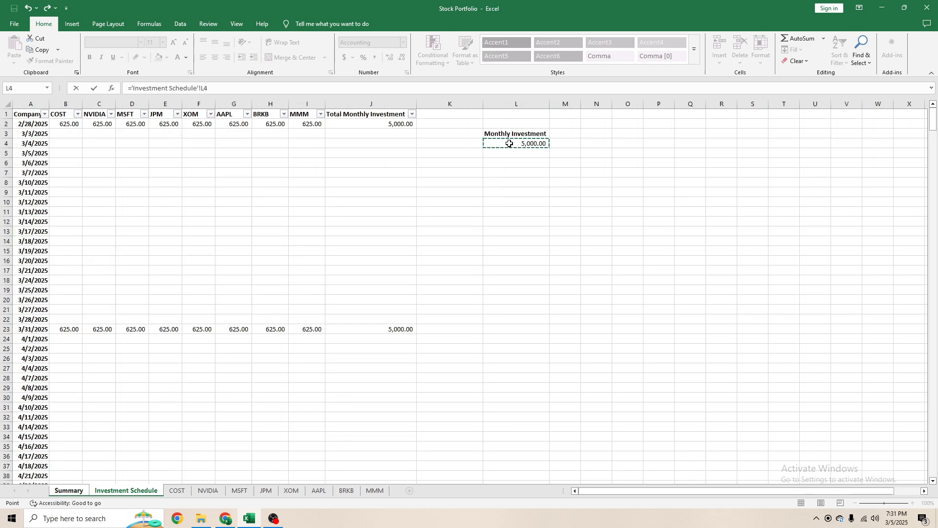
{"action": "key", "text": "Return"}
{"action": "left_click", "coordinate": [454, 271]}
{"action": "left_click_drag", "start_coordinate": [373, 252], "coordinate": [80, 251]}
{"action": "left_click", "coordinate": [337, 377]}
{"action": "left_click", "coordinate": [547, 241]}
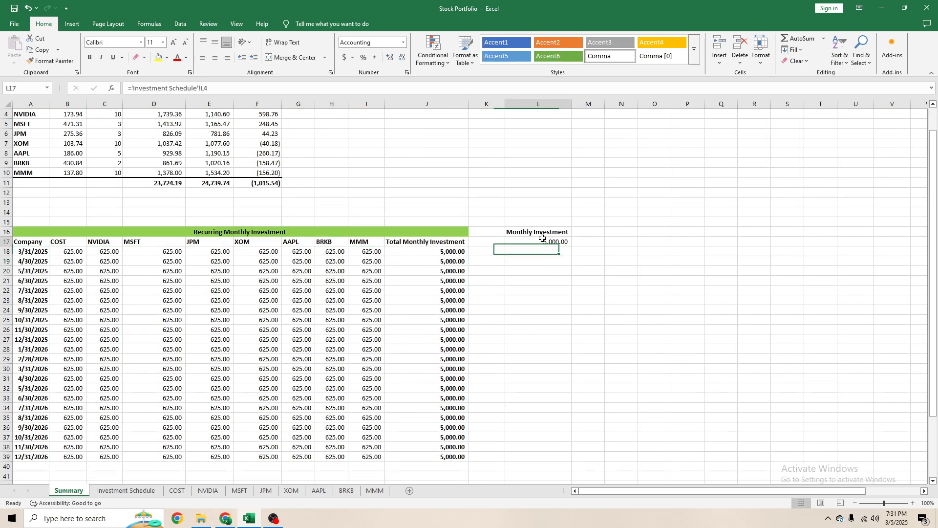
- Set the Monthly Investment in L4 of the Investment Schedule to 500 and review the amounts in the schedule and Summary
{"action": "left_click", "coordinate": [126, 491]}
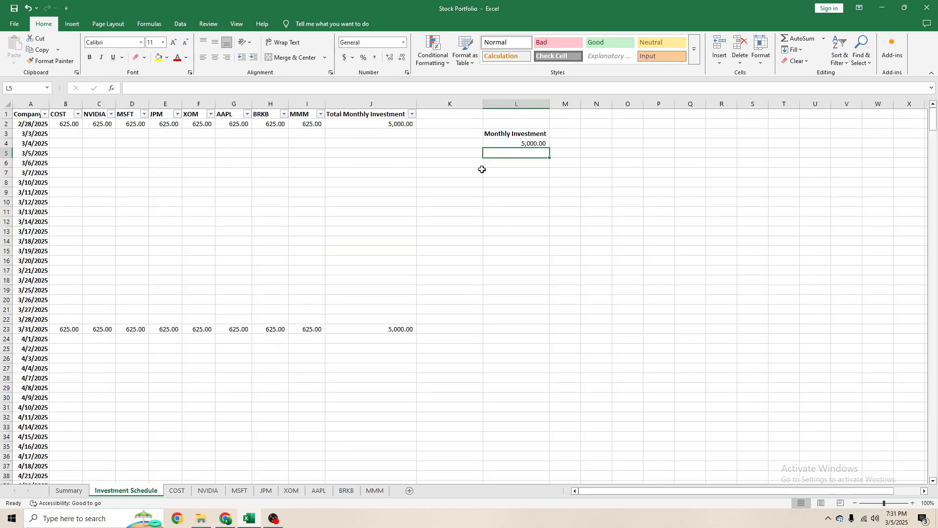
{"action": "left_click", "coordinate": [517, 146]}
{"action": "type", "text": "500"}
{"action": "key", "text": "Return"}
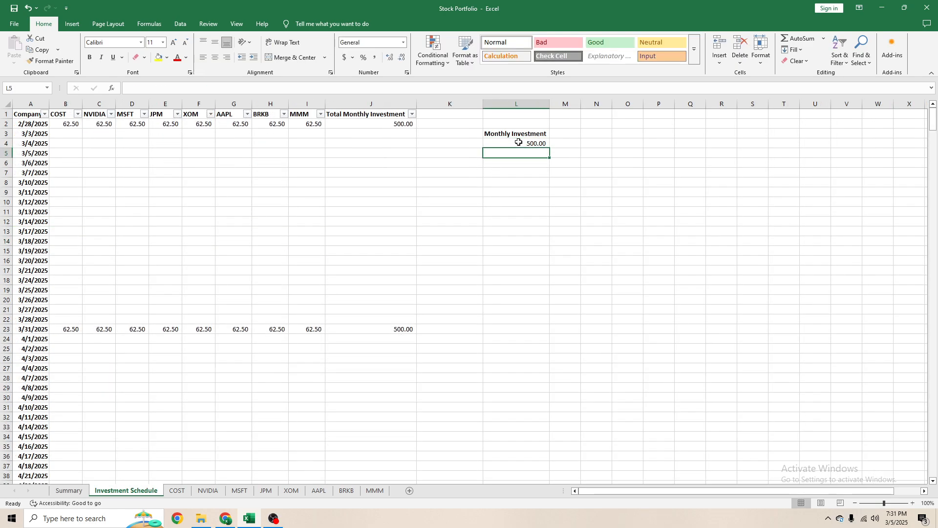
{"action": "left_click", "coordinate": [256, 194]}
{"action": "scroll", "coordinate": [256, 194], "scroll_direction": "down", "scroll_amount": 10}
{"action": "scroll", "coordinate": [255, 194], "scroll_direction": "down", "scroll_amount": 10}
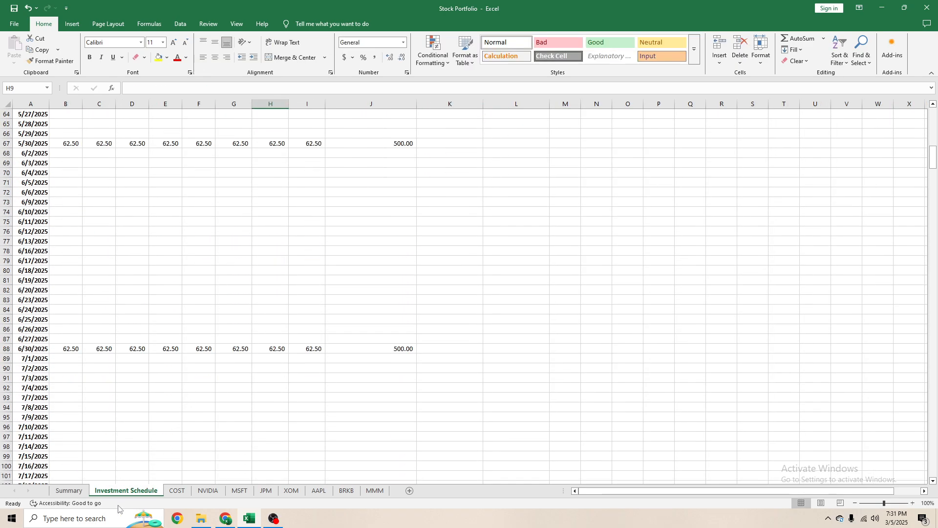
{"action": "left_click", "coordinate": [69, 490]}
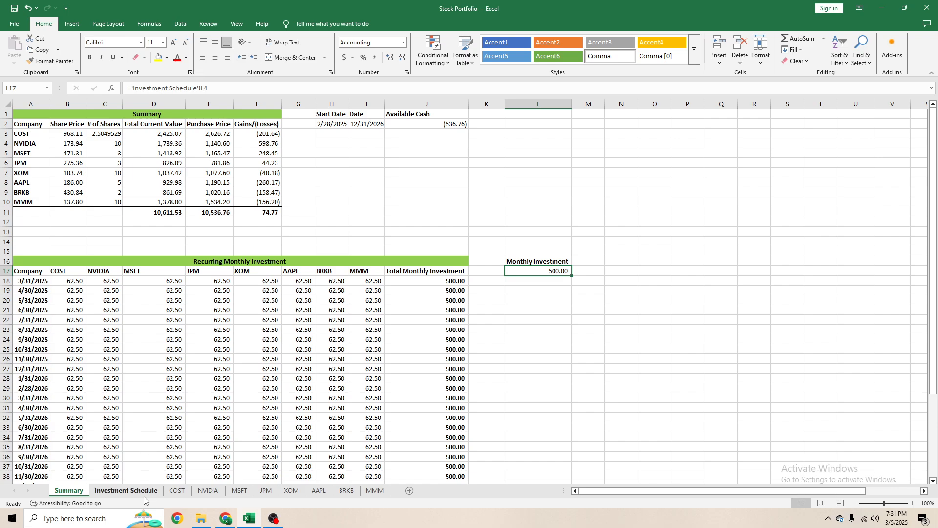
- In the NVIDIA sheet's Number of Shares cell E24 for 3/31/2025, enter =E23+('Investment Schedule'!C23/NVIDIA!B24)
{"action": "left_click", "coordinate": [177, 491]}
{"action": "left_click", "coordinate": [209, 492]}
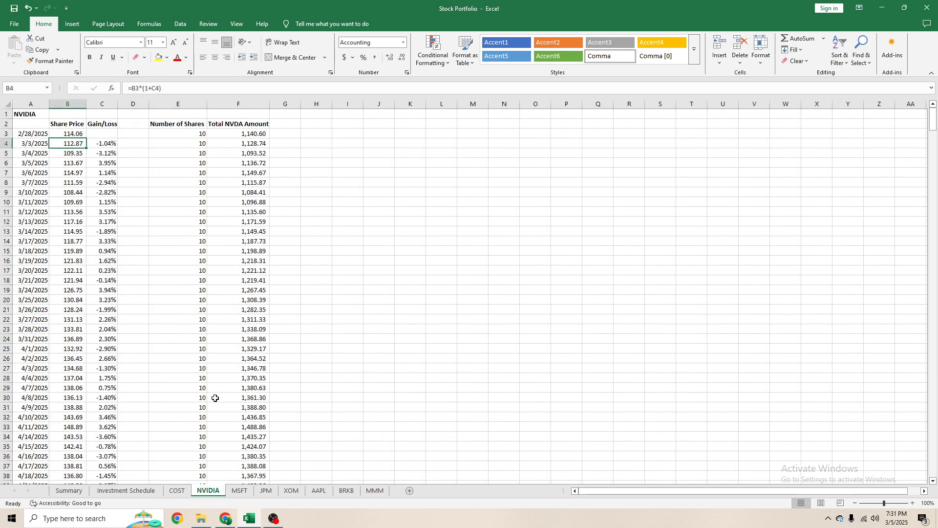
{"action": "left_click", "coordinate": [192, 132]}
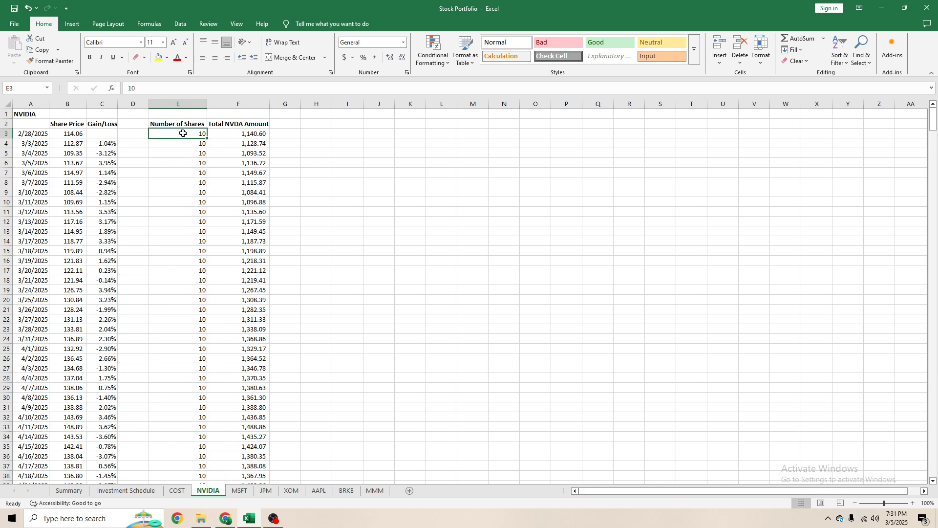
{"action": "left_click", "coordinate": [154, 338]}
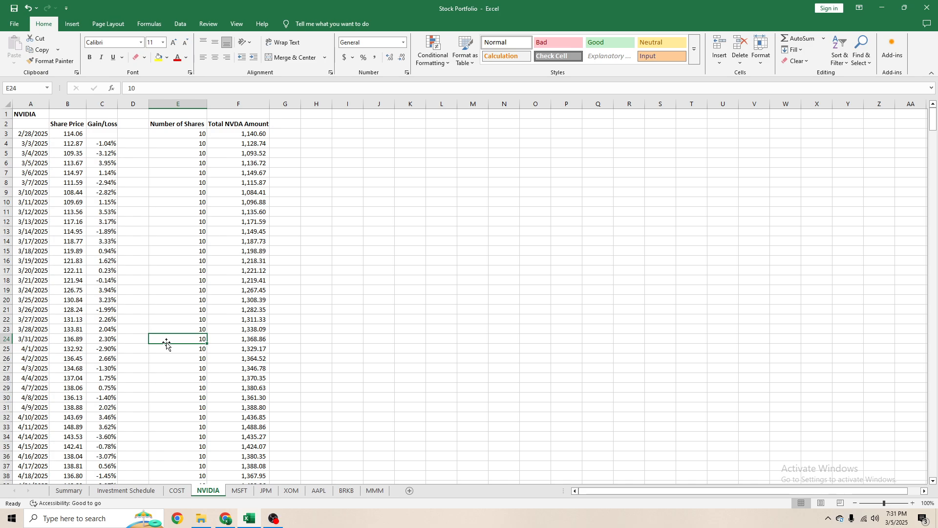
{"action": "type", "text": "="}
{"action": "key", "text": "Up"}
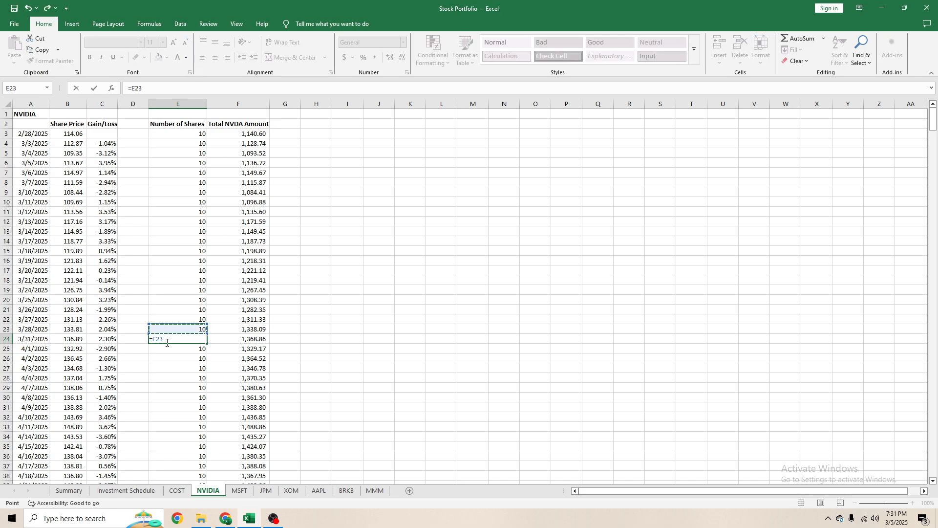
{"action": "type", "text": "+"}
{"action": "key", "text": "Left"}
{"action": "key", "text": "Left"}
{"action": "key", "text": "Left"}
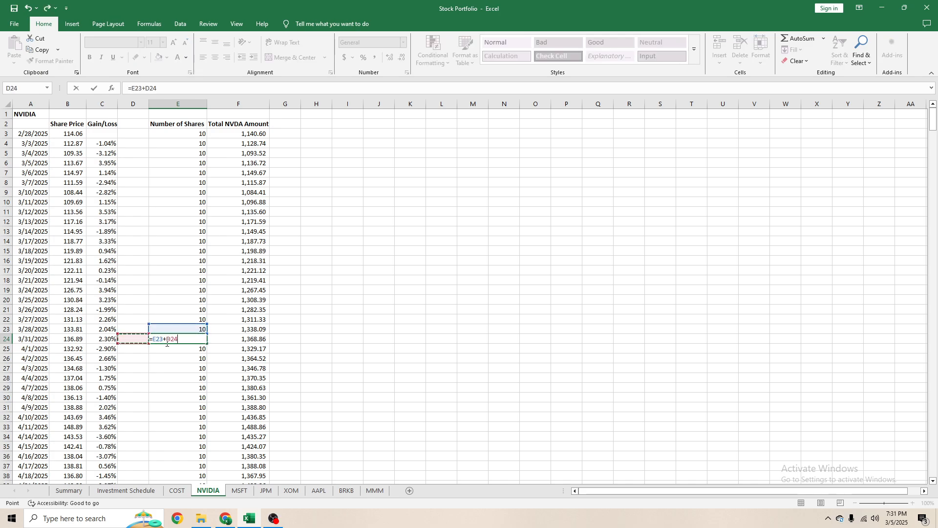
{"action": "key", "text": "BackSpace"}
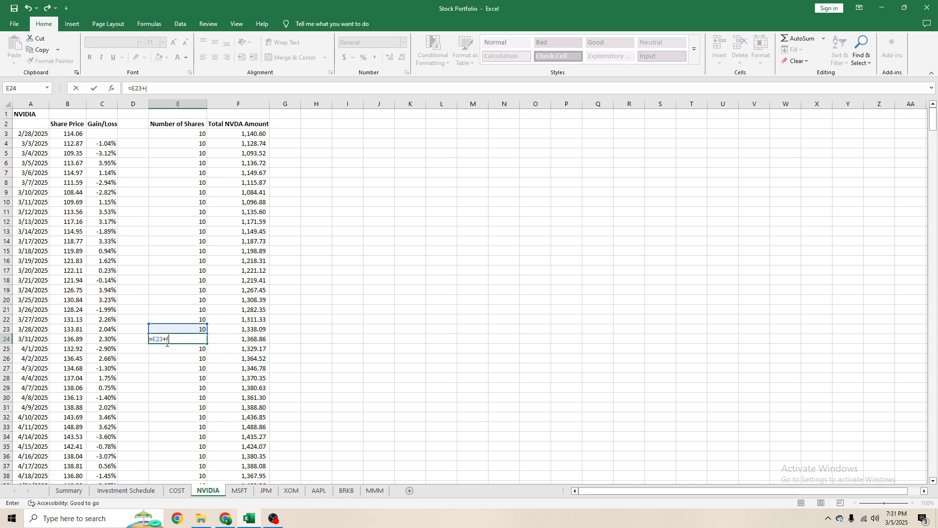
{"action": "type", "text": "("}
{"action": "left_click", "coordinate": [126, 490]}
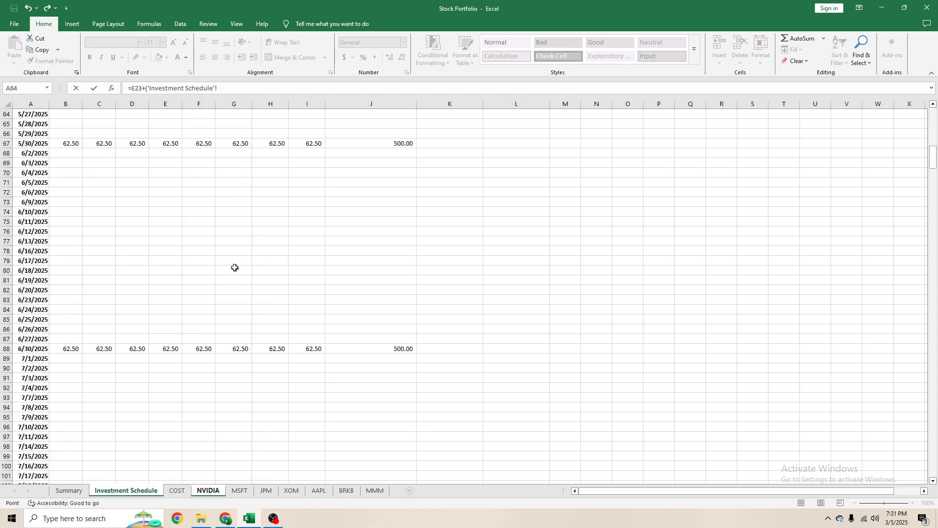
{"action": "scroll", "coordinate": [123, 220], "scroll_direction": "up", "scroll_amount": 10}
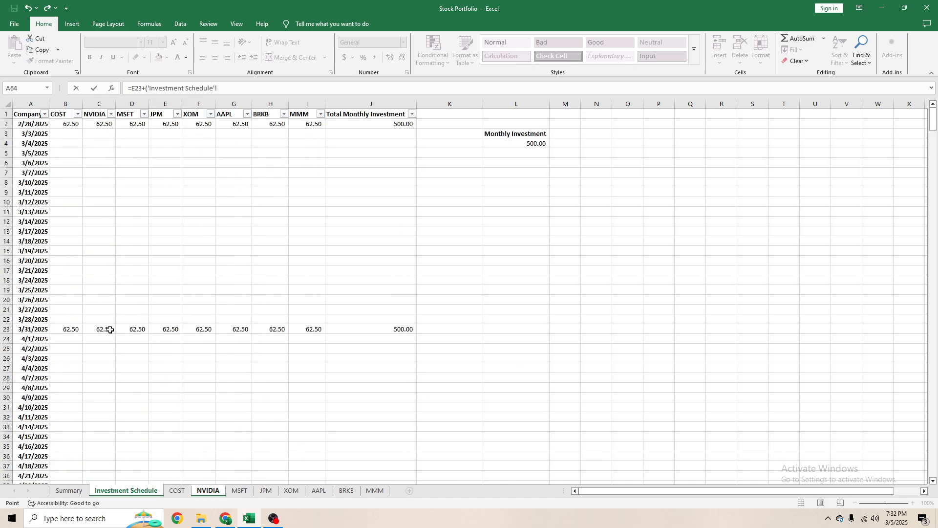
{"action": "left_click", "coordinate": [110, 329]}
{"action": "type", "text": "/"}
{"action": "left_click", "coordinate": [208, 491]}
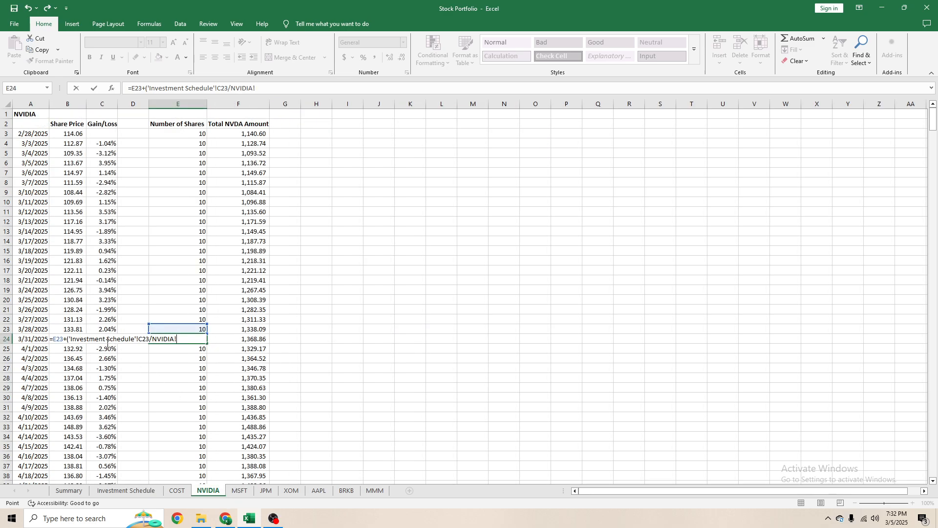
{"action": "key", "text": "Left"}
{"action": "key", "text": "Left"}
{"action": "key", "text": "Left"}
{"action": "type", "text": ")"}
{"action": "key", "text": "ctrl+Return"}
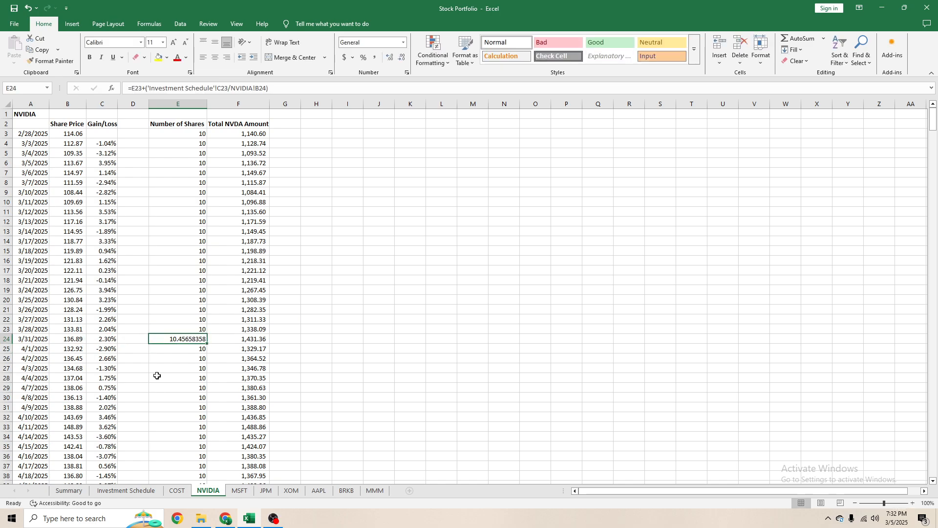
- Apply the comma number format to NVIDIA E24 and fill its formula down the Number of Shares column to 6/30/2027
{"action": "key", "text": "alt+h"}
{"action": "key", "text": "k"}
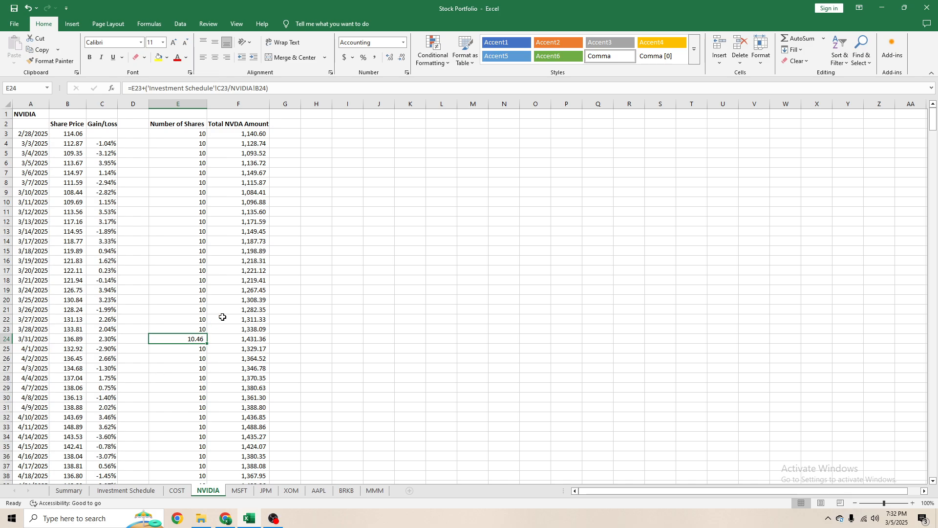
{"action": "left_click_drag", "start_coordinate": [207, 346], "coordinate": [206, 450]}
{"action": "left_click", "coordinate": [192, 405]}
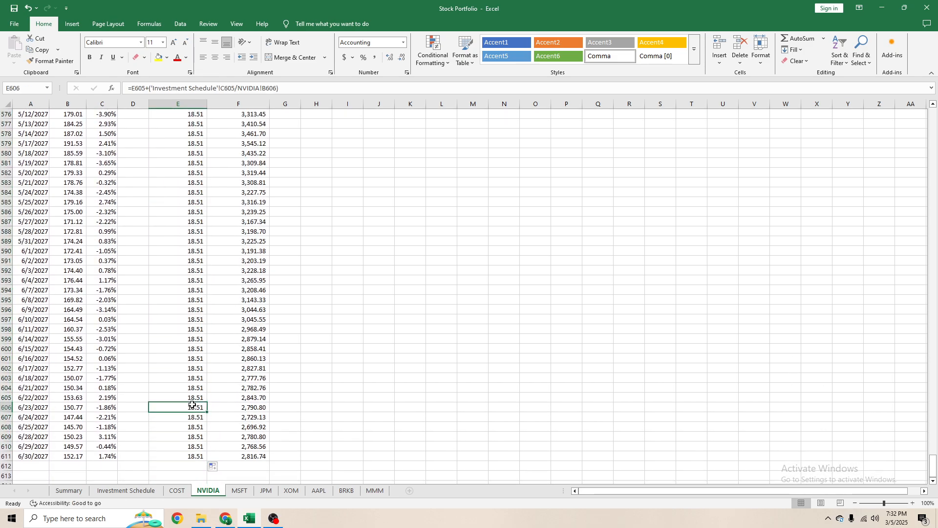
- Review the NVIDIA Number of Shares column and inspect the formulas around the 3/31/2025 and 5/30/2025 month ends
{"action": "scroll", "coordinate": [192, 402], "scroll_direction": "up", "scroll_amount": 20}
{"action": "scroll", "coordinate": [192, 402], "scroll_direction": "up", "scroll_amount": 20}
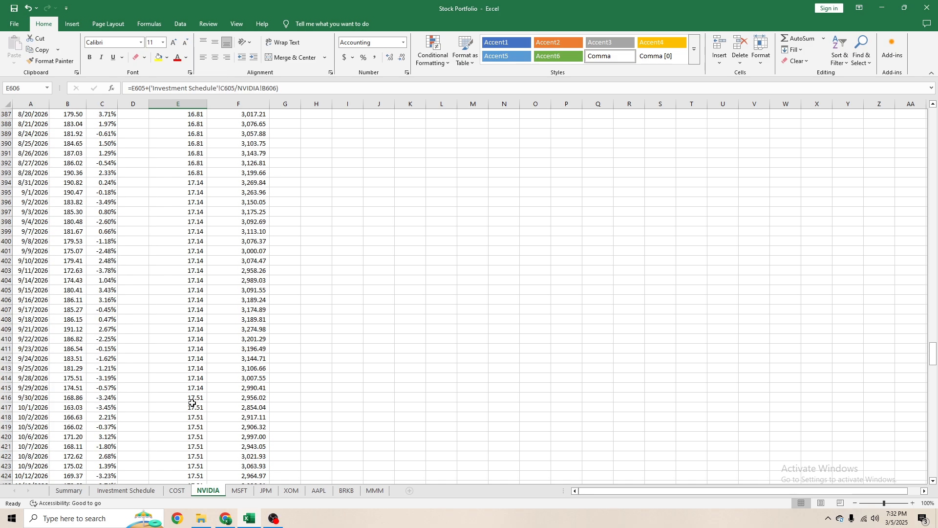
{"action": "scroll", "coordinate": [184, 379], "scroll_direction": "up", "scroll_amount": 20}
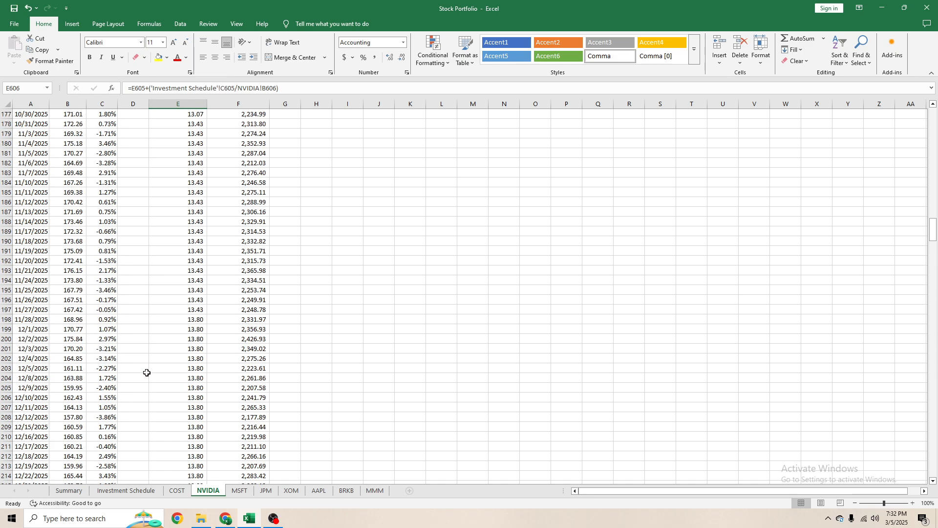
{"action": "scroll", "coordinate": [149, 377], "scroll_direction": "up", "scroll_amount": 8}
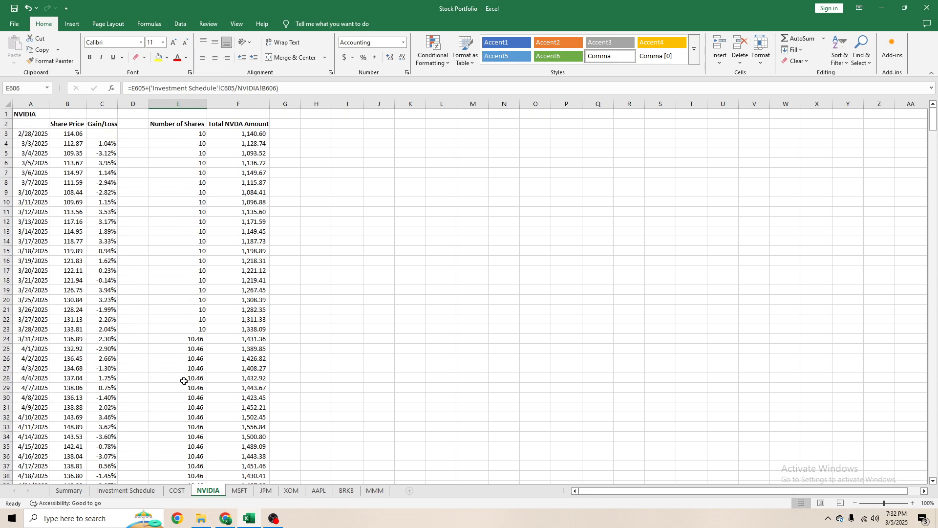
{"action": "left_click", "coordinate": [191, 358]}
{"action": "key", "text": "Up"}
{"action": "key", "text": "Up"}
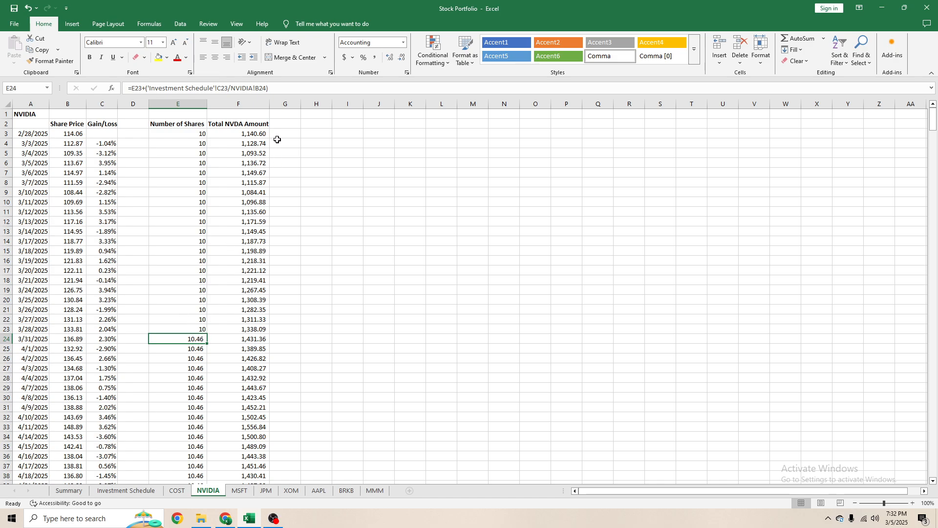
{"action": "key", "text": "F2"}
{"action": "left_click", "coordinate": [197, 374]}
{"action": "left_click", "coordinate": [191, 332]}
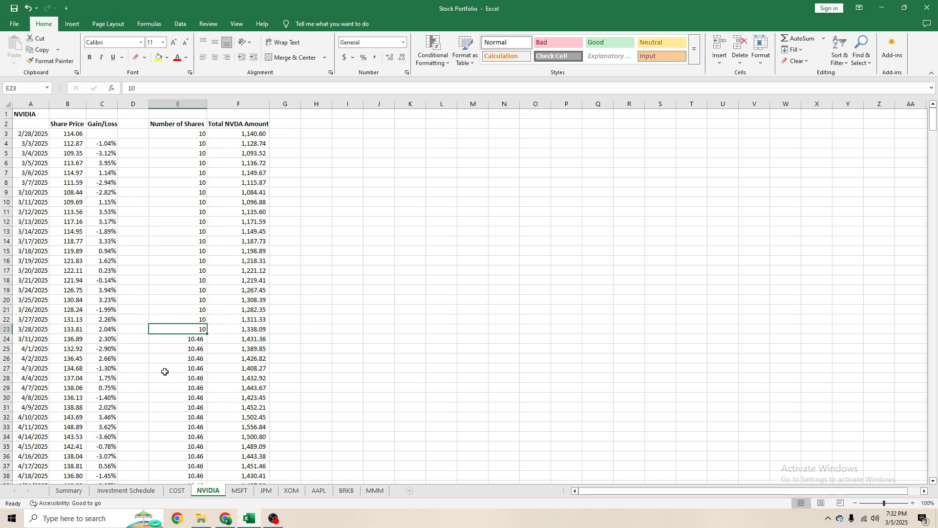
{"action": "left_click", "coordinate": [188, 386]}
{"action": "left_click", "coordinate": [178, 348]}
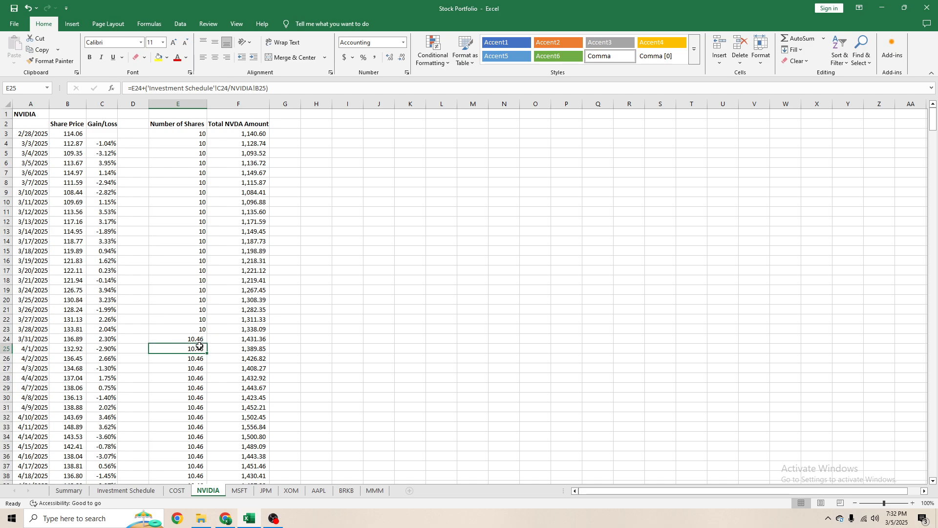
{"action": "left_click", "coordinate": [199, 342]}
{"action": "scroll", "coordinate": [214, 400], "scroll_direction": "down", "scroll_amount": 8}
{"action": "scroll", "coordinate": [207, 319], "scroll_direction": "down", "scroll_amount": 8}
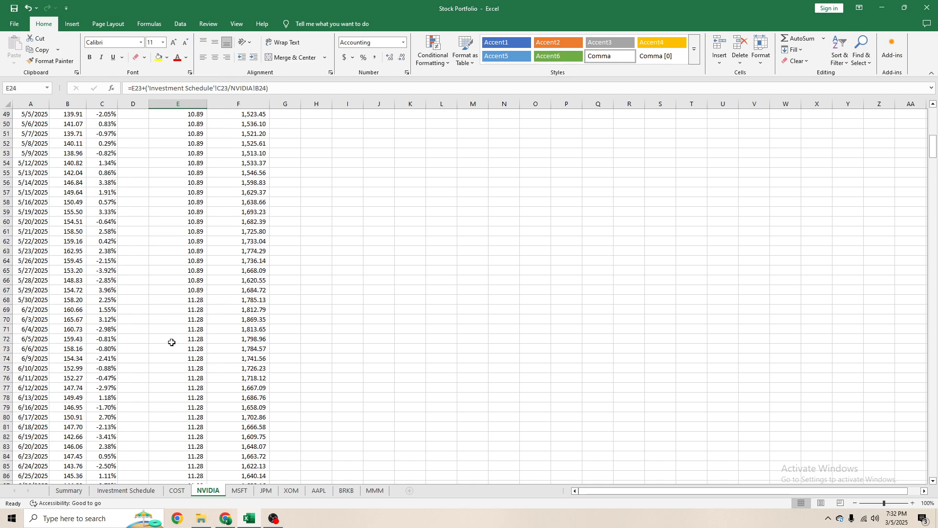
{"action": "left_click", "coordinate": [203, 292]}
{"action": "left_click", "coordinate": [200, 302]}
{"action": "left_click", "coordinate": [200, 308]}
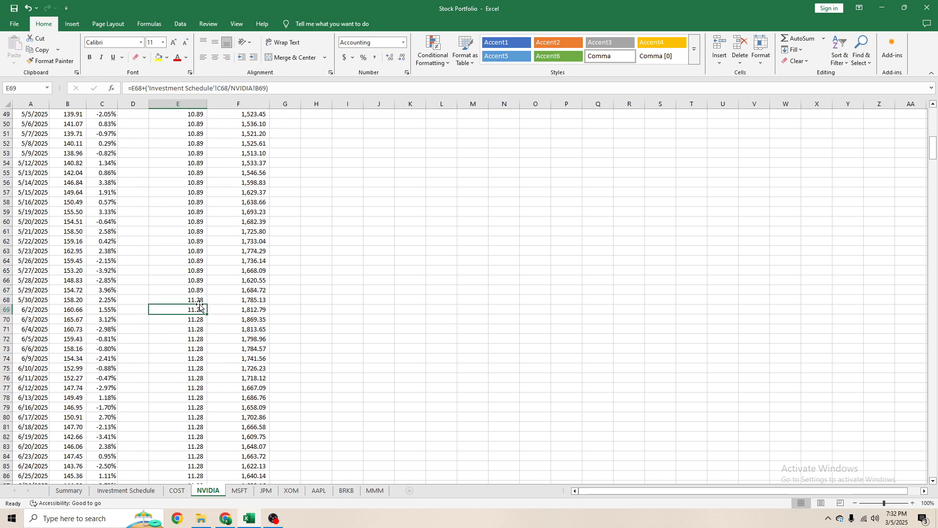
{"action": "left_click", "coordinate": [77, 318]}
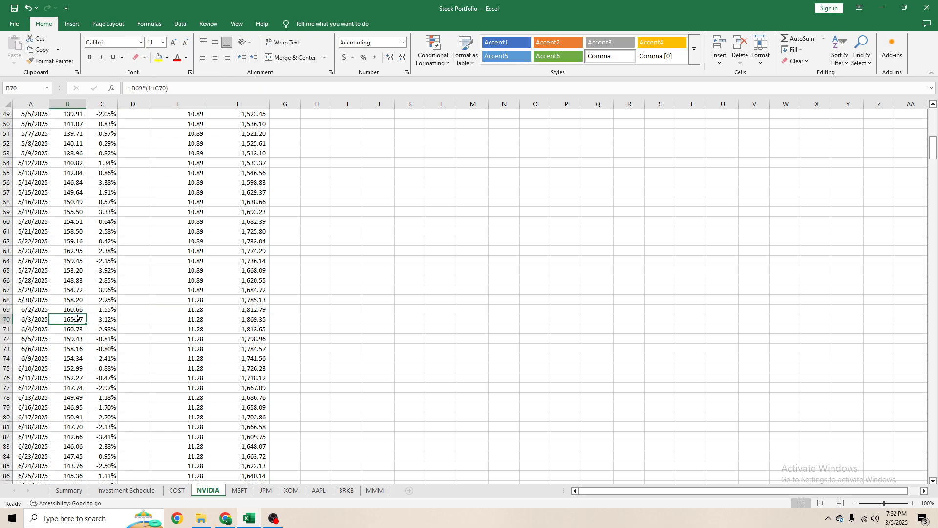
- In the MSFT sheet's Number of Shares cell E24 for 3/31/2025, enter =E23+('Investment Schedule'!D23/MSFT!B24)
{"action": "left_click", "coordinate": [232, 491]}
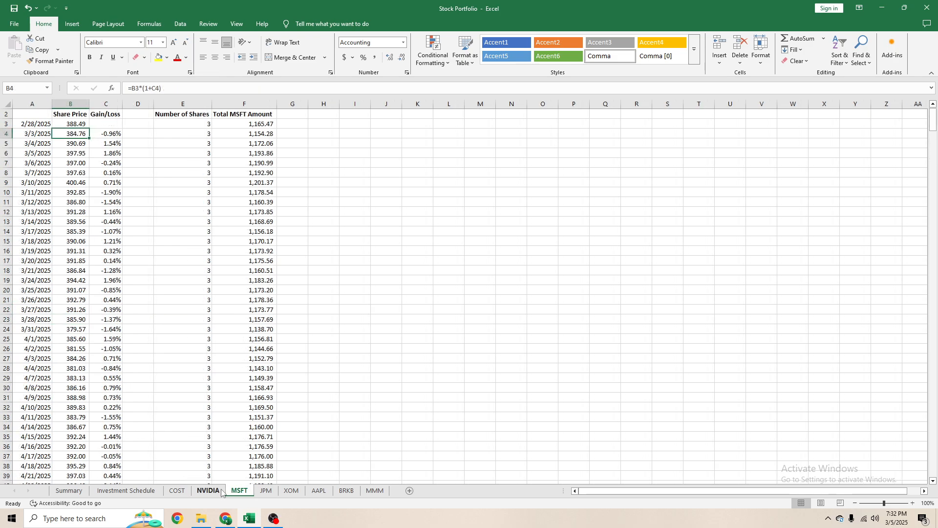
{"action": "scroll", "coordinate": [190, 140], "scroll_direction": "up", "scroll_amount": 1}
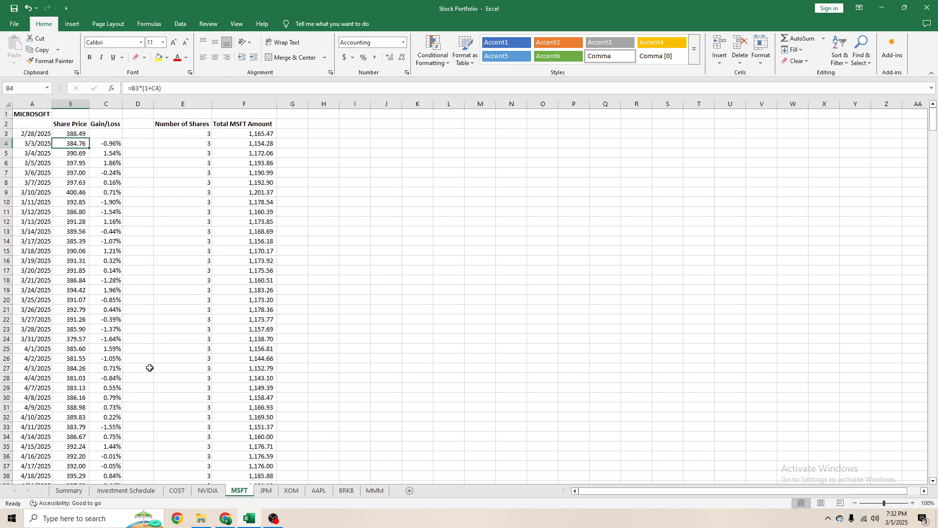
{"action": "left_click", "coordinate": [168, 331]}
{"action": "left_click", "coordinate": [183, 341]}
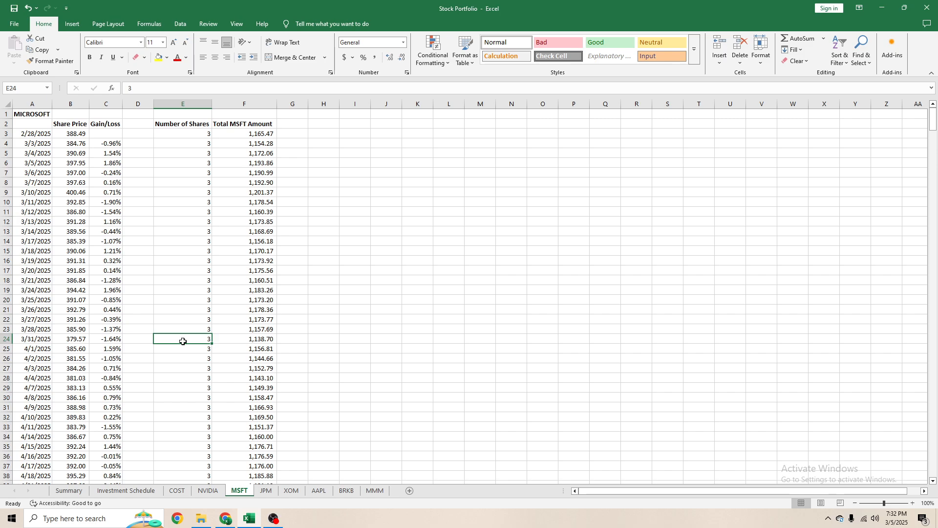
{"action": "type", "text": "="}
{"action": "key", "text": "Up"}
{"action": "type", "text": "+"}
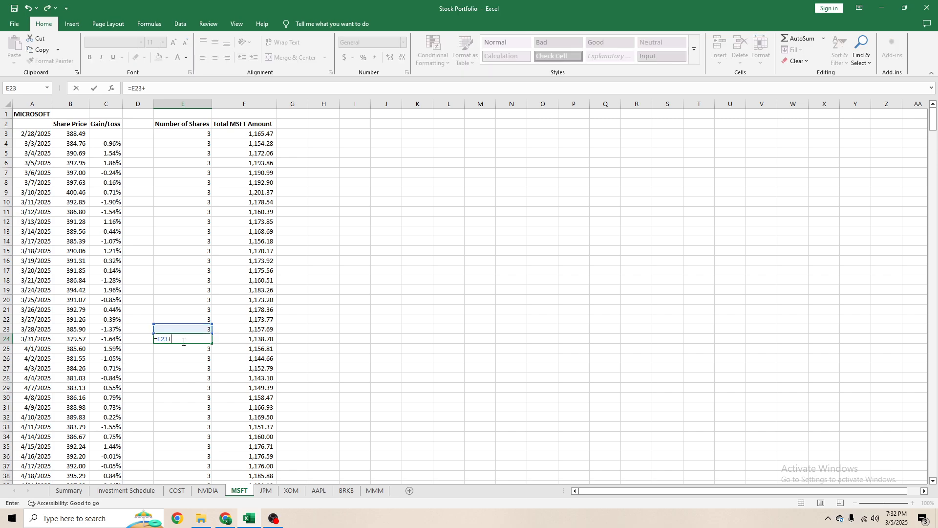
{"action": "left_click", "coordinate": [126, 491]}
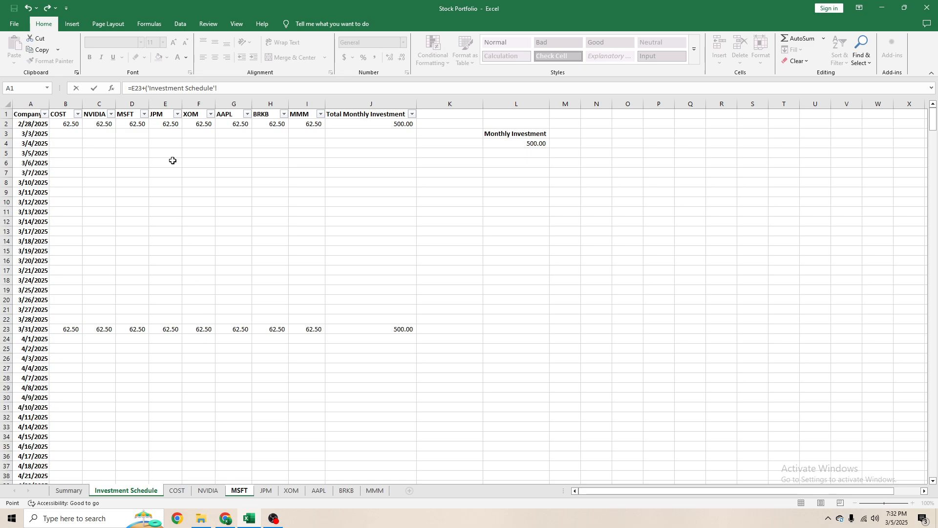
{"action": "left_click", "coordinate": [139, 331]}
{"action": "type", "text": "/"}
{"action": "left_click", "coordinate": [245, 492]}
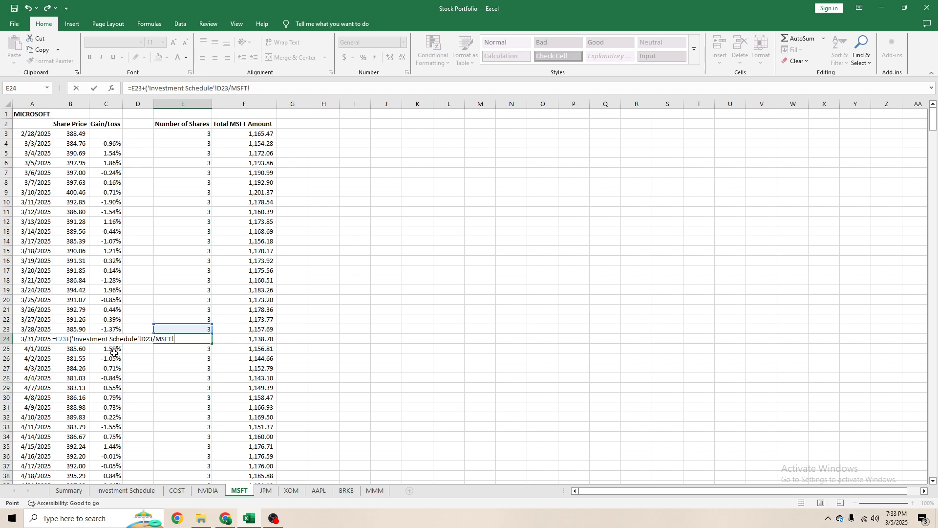
{"action": "key", "text": "Left"}
{"action": "key", "text": "Left"}
{"action": "key", "text": "Left"}
{"action": "type", "text": ")"}
{"action": "key", "text": "Return"}
- Give MSFT E24 the comma number format, fill its formula down to the last date, and check the filled share column
{"action": "key", "text": "alt+h"}
{"action": "key", "text": "k"}
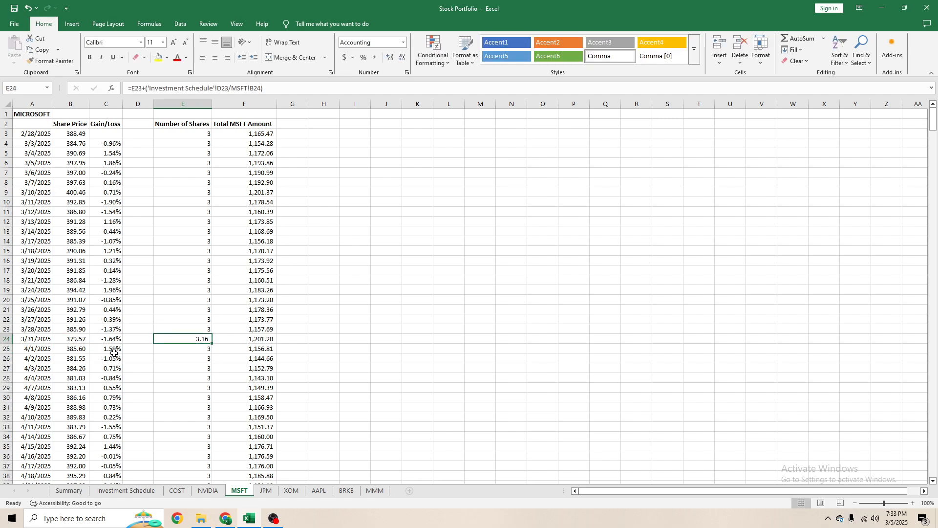
{"action": "double_click", "coordinate": [211, 343]}
{"action": "left_click", "coordinate": [228, 298]}
{"action": "scroll", "coordinate": [223, 318], "scroll_direction": "down", "scroll_amount": 6}
{"action": "left_click", "coordinate": [211, 328]}
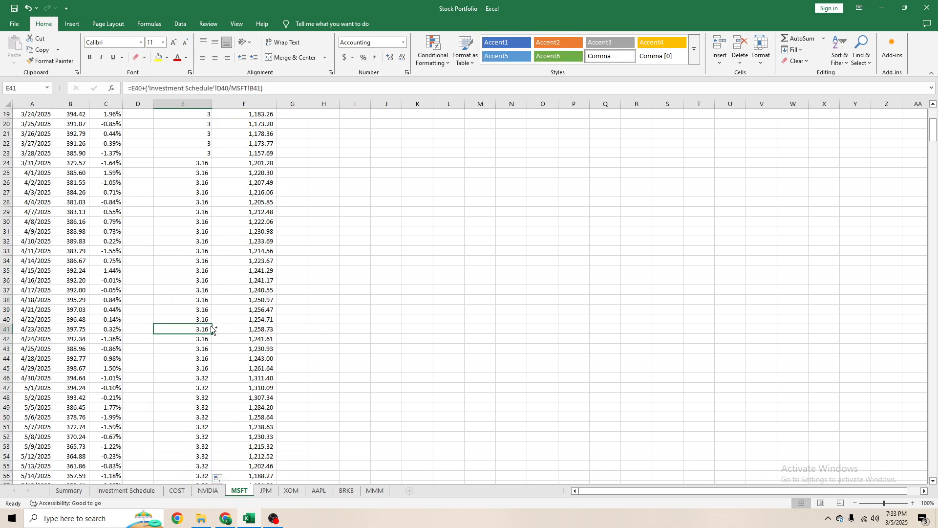
{"action": "key", "text": "ctrl+Down"}
{"action": "scroll", "coordinate": [210, 327], "scroll_direction": "up", "scroll_amount": 20}
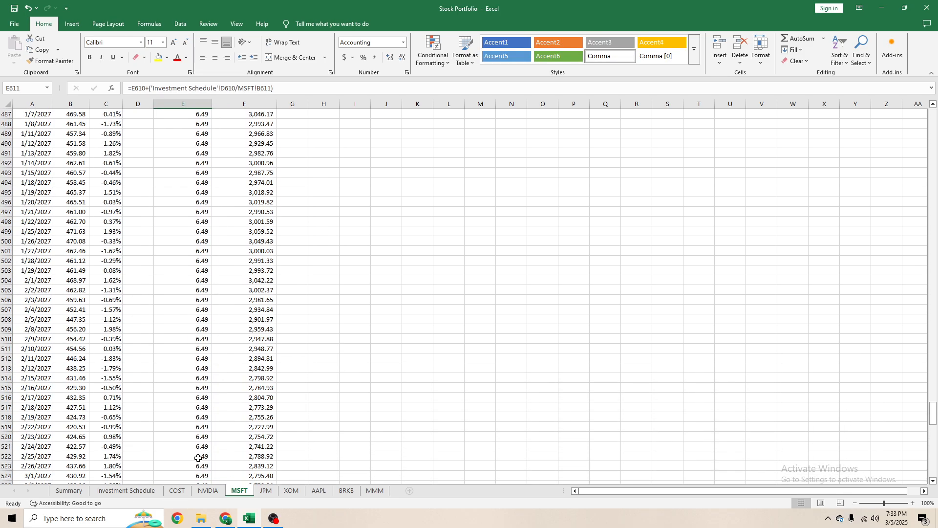
- In the JPM sheet's Number of Shares cell E24 for 3/31/2025, enter =E23+('Investment Schedule'!E23/JPM!B24)
{"action": "left_click", "coordinate": [266, 490]}
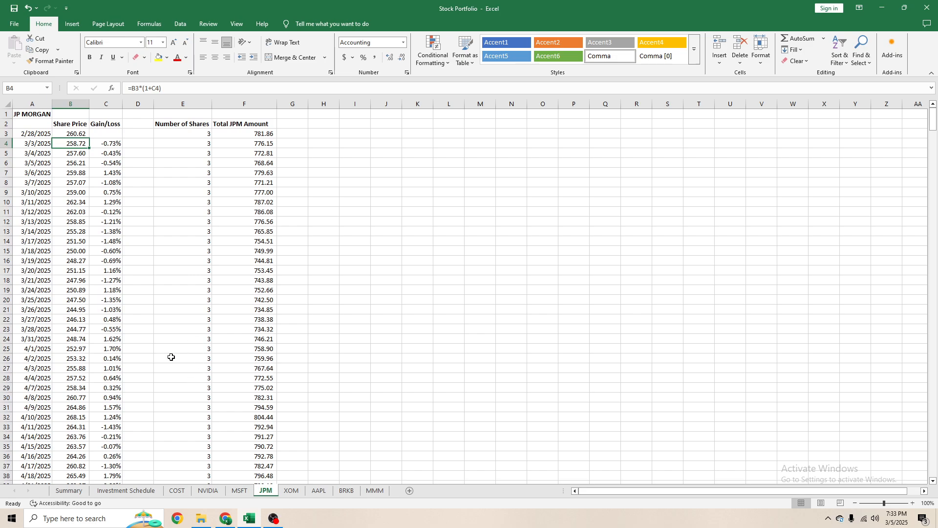
{"action": "left_click", "coordinate": [183, 340]}
{"action": "type", "text": "="}
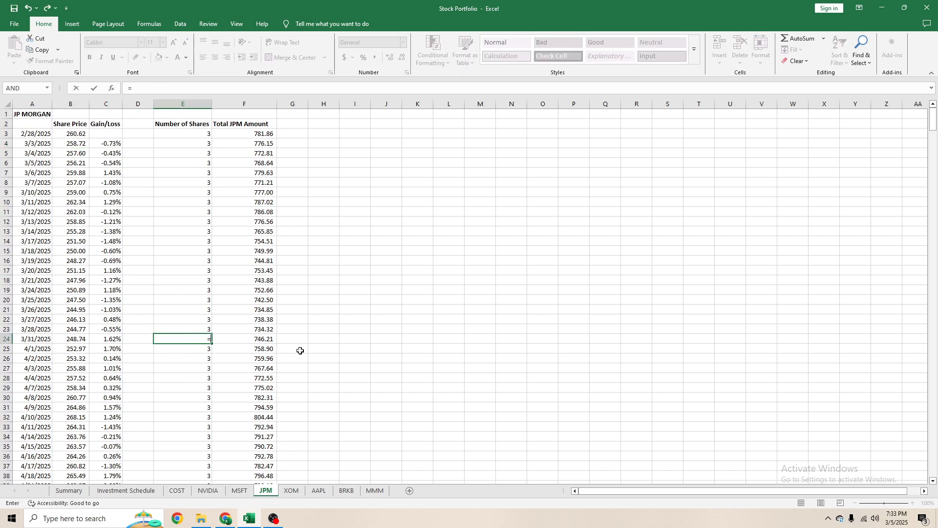
{"action": "key", "text": "Up"}
{"action": "type", "text": "+"}
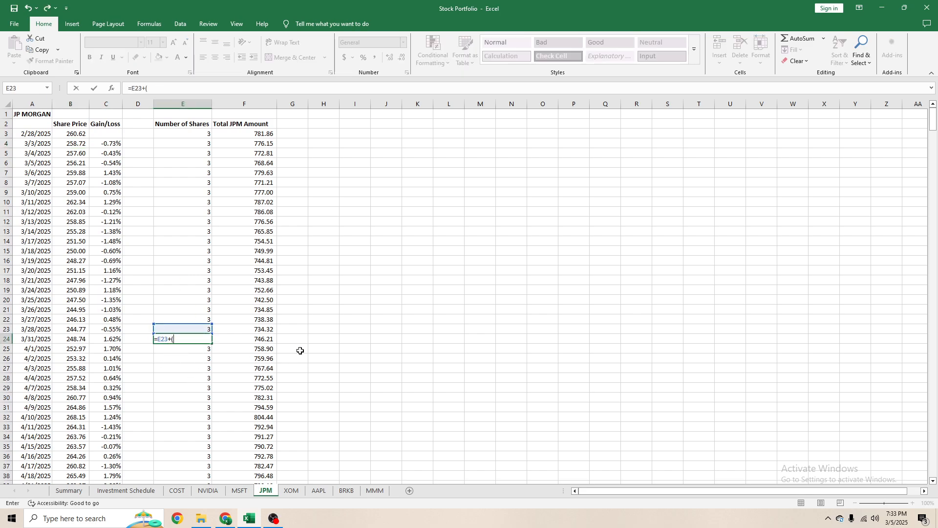
{"action": "type", "text": "("}
{"action": "left_click", "coordinate": [127, 490]}
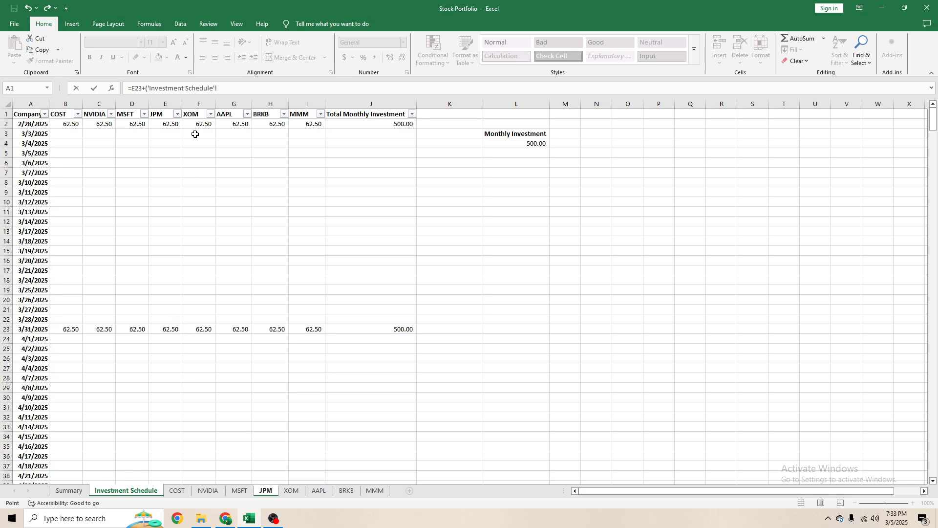
{"action": "left_click", "coordinate": [165, 329]}
{"action": "type", "text": "/"}
{"action": "left_click", "coordinate": [266, 490]}
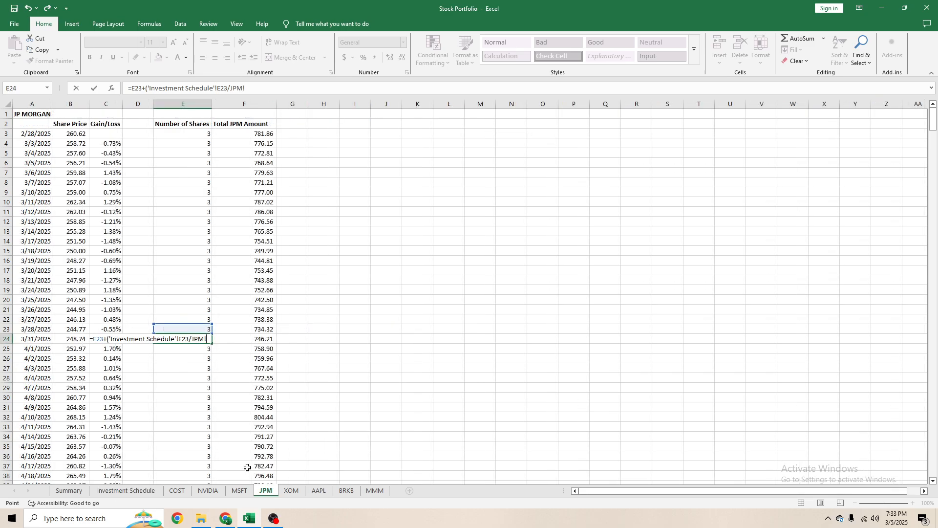
{"action": "key", "text": "Left"}
{"action": "key", "text": "Left"}
{"action": "key", "text": "Left"}
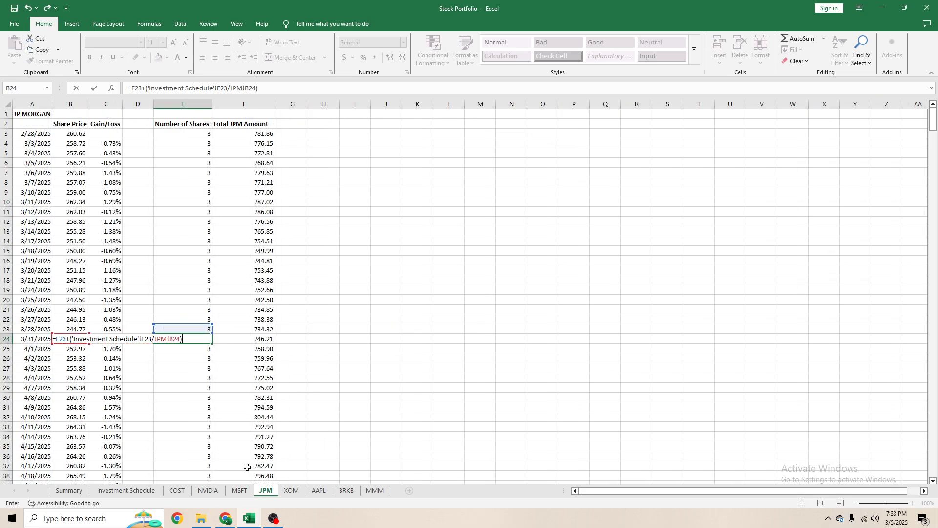
{"action": "key", "text": "Return"}
- Give JPM E24 the comma number format, fill its formula down the Number of Shares column, and check the filled values
{"action": "key", "text": "Up"}
{"action": "key", "text": "ctrl+c"}
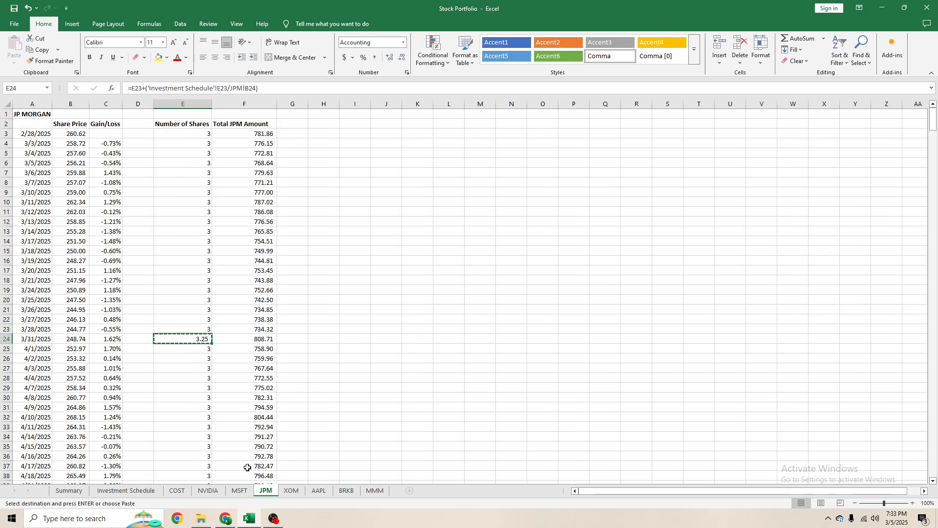
{"action": "key", "text": "ctrl+shift+Down"}
{"action": "key", "text": "ctrl+v"}
{"action": "key", "text": "ctrl+BackSpace"}
{"action": "key", "text": "Escape"}
{"action": "left_click", "coordinate": [208, 360]}
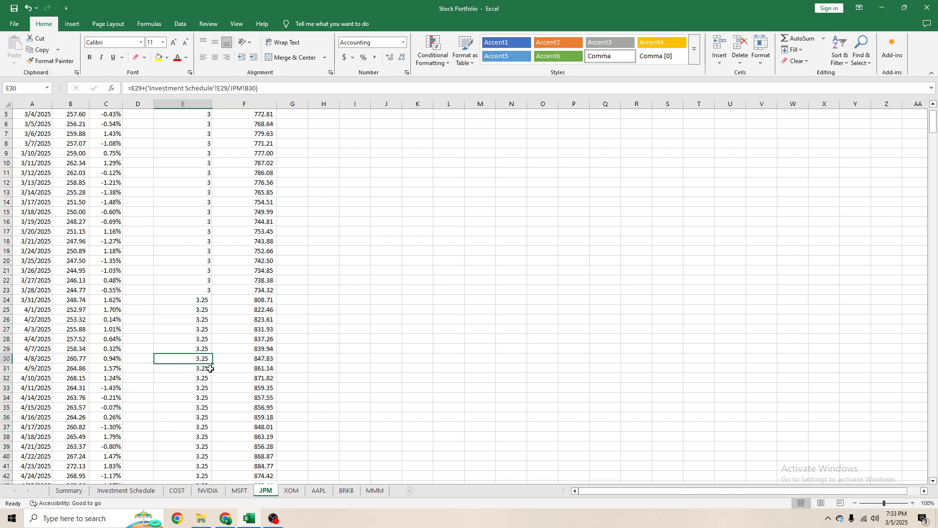
{"action": "scroll", "coordinate": [210, 368], "scroll_direction": "down", "scroll_amount": 20}
{"action": "scroll", "coordinate": [194, 339], "scroll_direction": "up", "scroll_amount": 20}
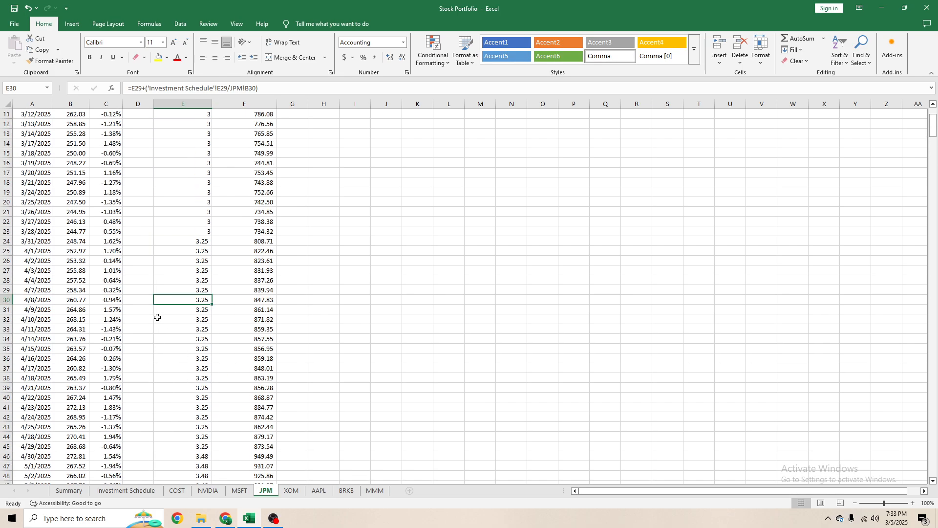
- Review the Summary sheet's Purchase Price total and its Total Current Value and # of Shares columns
{"action": "key", "text": "ctrl+Page_Up"}
{"action": "key", "text": "ctrl+Page_Up"}
{"action": "key", "text": "ctrl+Page_Up"}
{"action": "key", "text": "ctrl+Page_Up"}
{"action": "key", "text": "ctrl+Page_Up"}
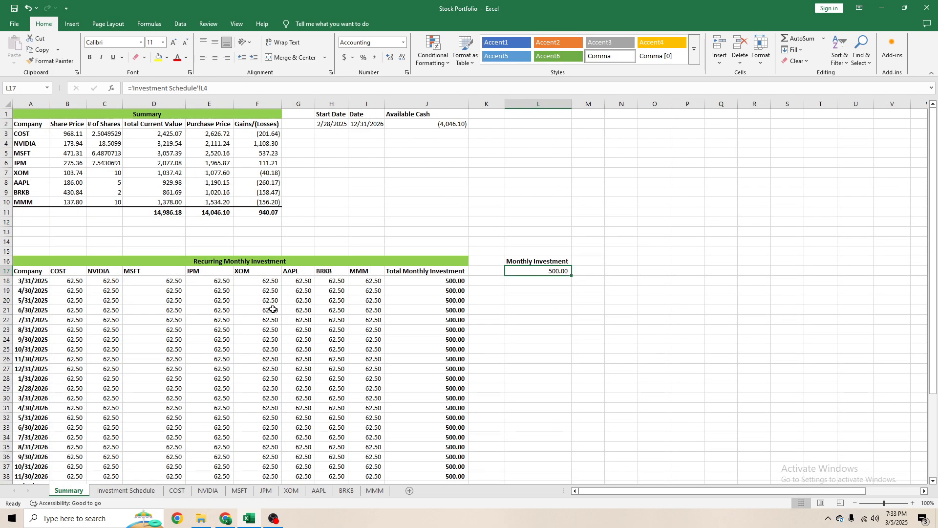
{"action": "left_click", "coordinate": [196, 210]}
{"action": "double_click", "coordinate": [214, 210]}
{"action": "key", "text": "Escape"}
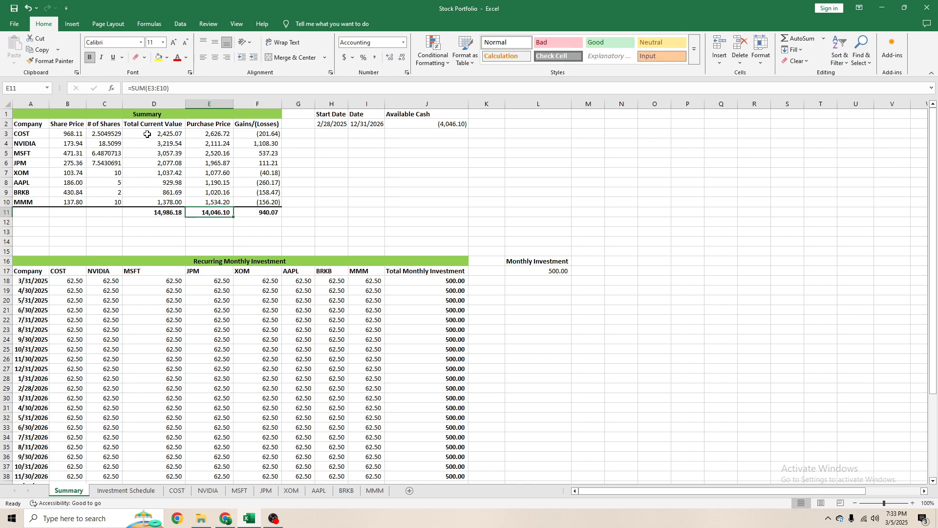
{"action": "left_click_drag", "start_coordinate": [148, 134], "coordinate": [155, 192]}
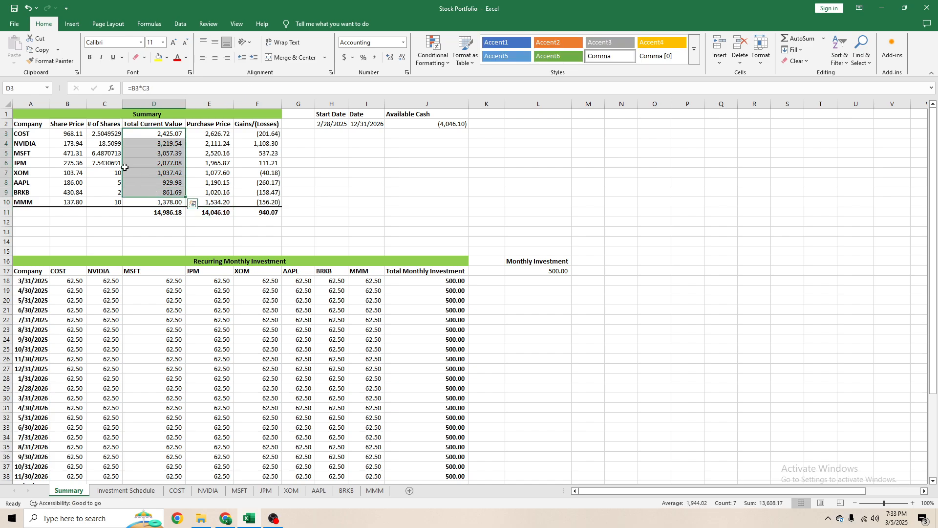
{"action": "left_click_drag", "start_coordinate": [108, 133], "coordinate": [113, 200]}
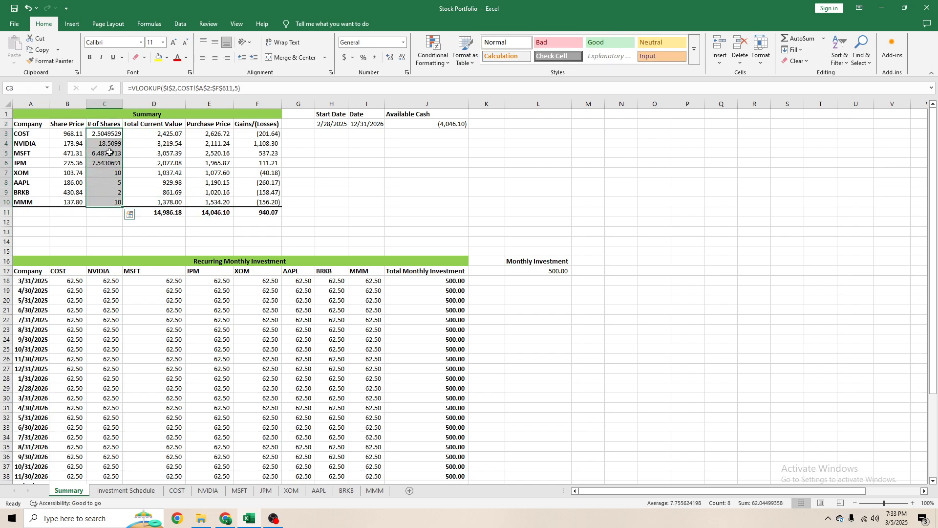
{"action": "left_click", "coordinate": [103, 143]}
- Examine the Summary date in I2 and how the Available Cash formula in J2 depends on the Purchase Price total
{"action": "left_click", "coordinate": [366, 125]}
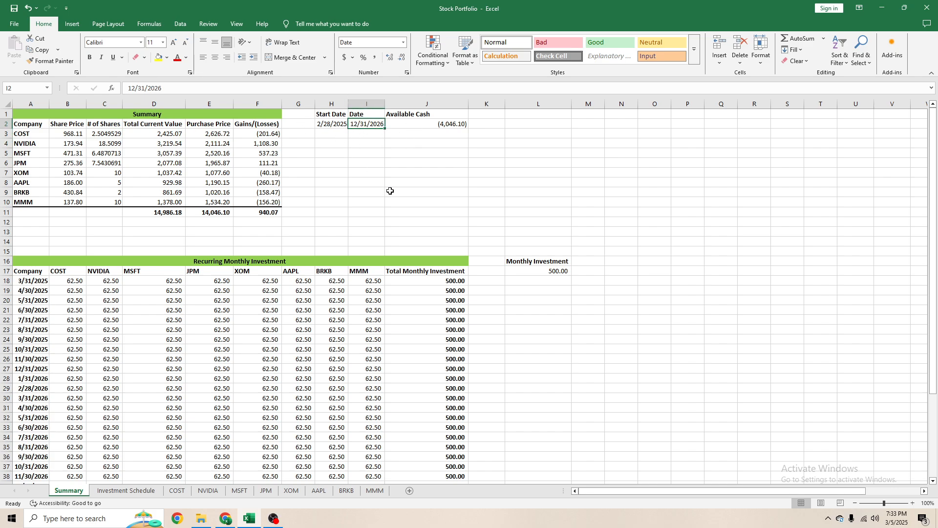
{"action": "key", "text": "Right"}
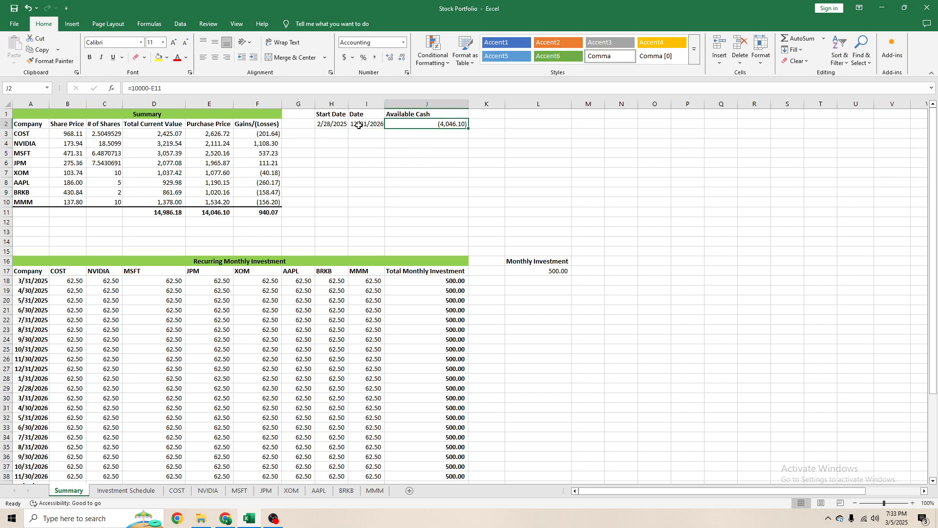
{"action": "left_click", "coordinate": [160, 90]}
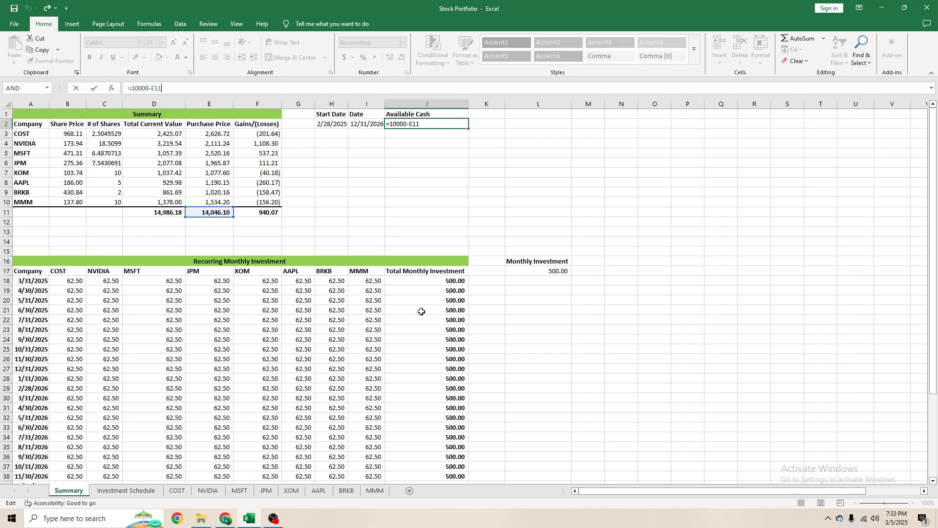
{"action": "left_click", "coordinate": [291, 215]}
{"action": "left_click", "coordinate": [220, 215]}
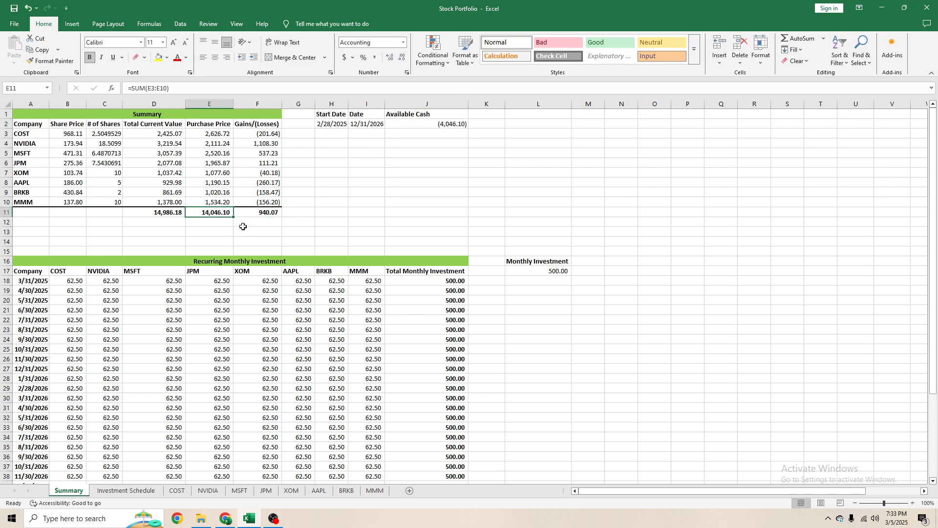
{"action": "left_click", "coordinate": [461, 117]}
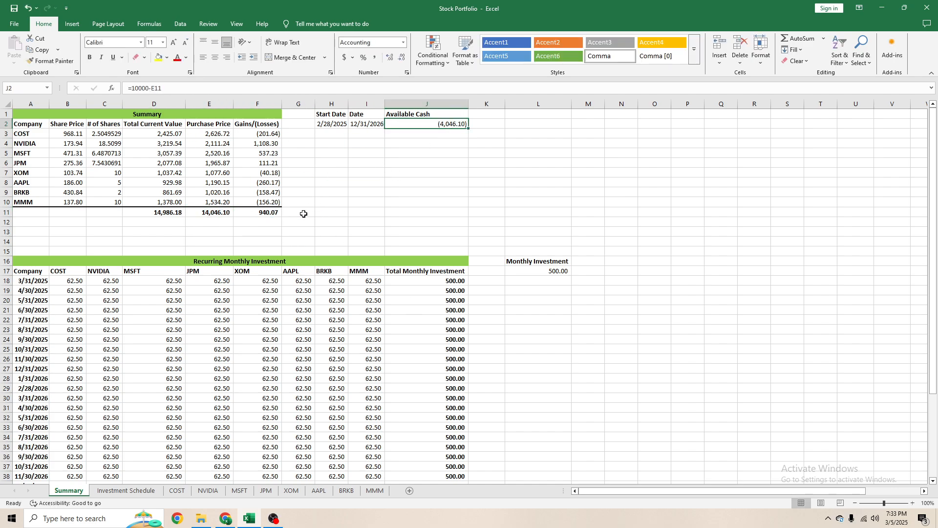
{"action": "left_click", "coordinate": [217, 211]}
{"action": "left_click_drag", "start_coordinate": [218, 133], "coordinate": [217, 202]}
{"action": "left_click", "coordinate": [258, 160]}
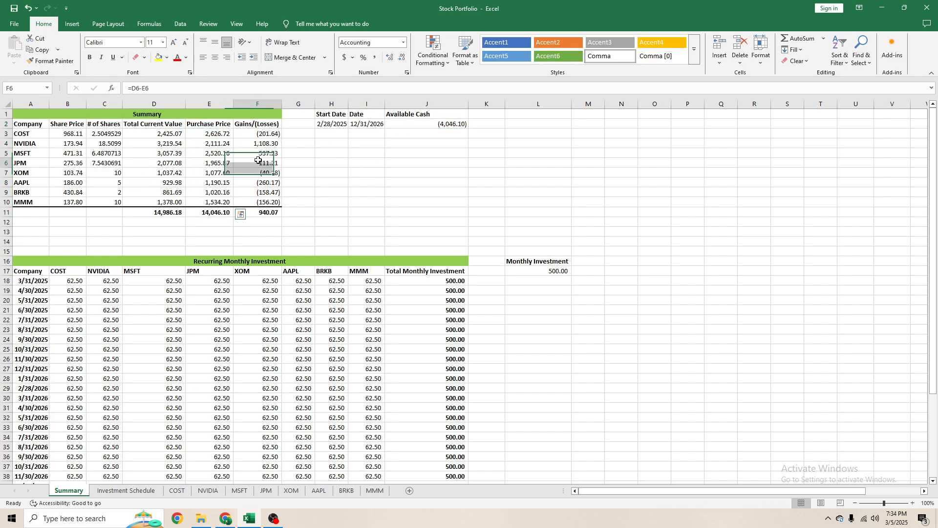
- Clear the Available Cash formula in J2 and the Purchase Price total in E11 on the Summary sheet
{"action": "left_click", "coordinate": [442, 127]}
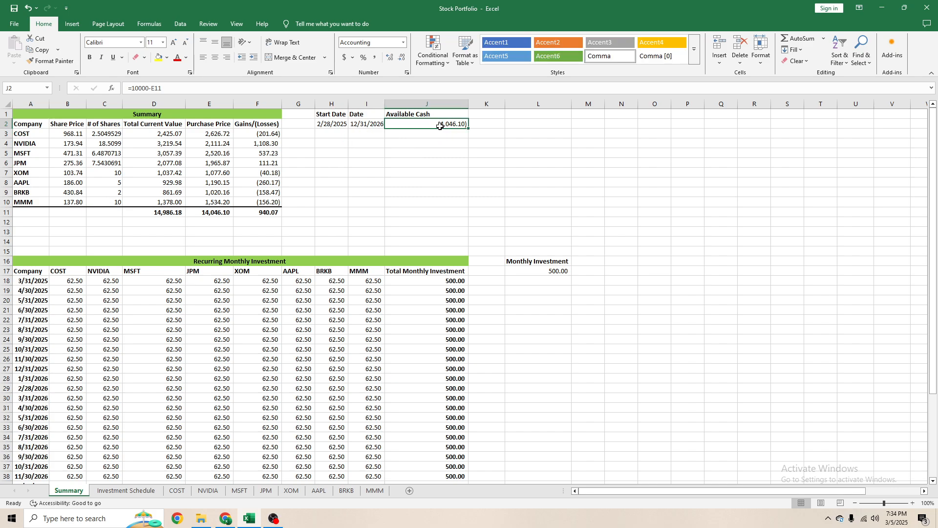
{"action": "key", "text": "Delete"}
{"action": "left_click", "coordinate": [225, 213]}
{"action": "key", "text": "Delete"}
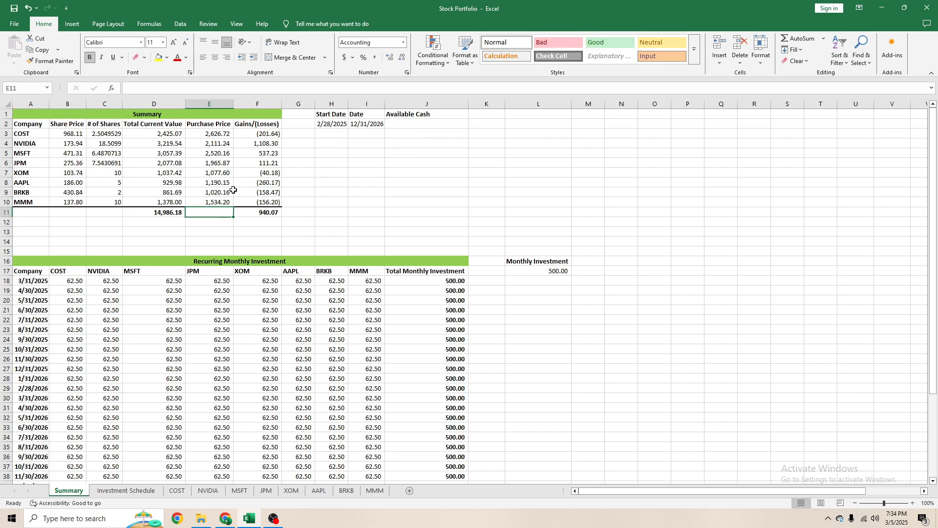
- Inspect the Summary Purchase Price column and trace the precedents of the COST formula in E3
{"action": "left_click_drag", "start_coordinate": [211, 134], "coordinate": [217, 185]}
{"action": "left_click", "coordinate": [212, 135]}
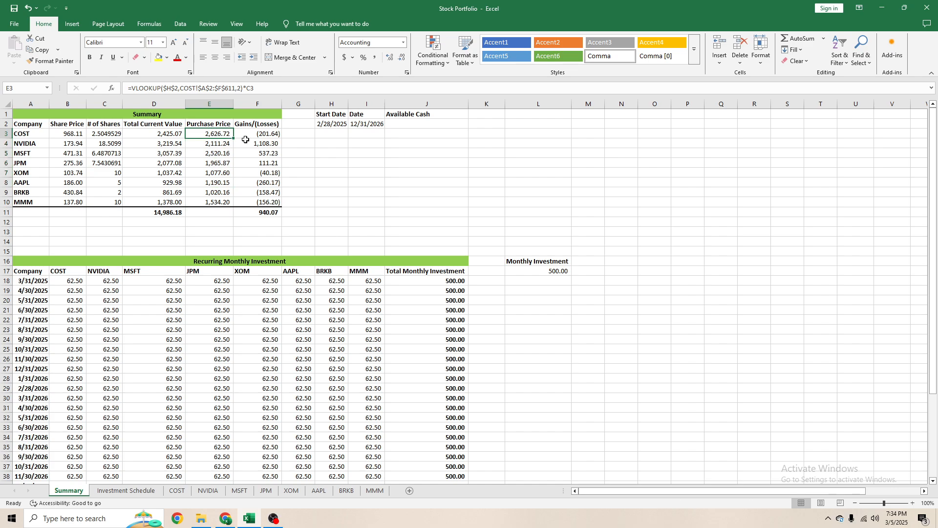
{"action": "key", "text": "ctrl+["}
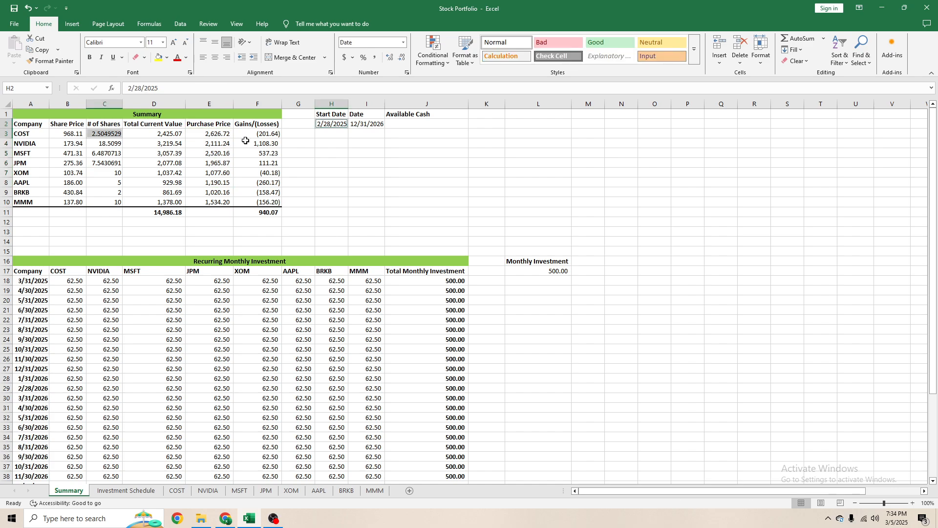
{"action": "left_click", "coordinate": [211, 135]}
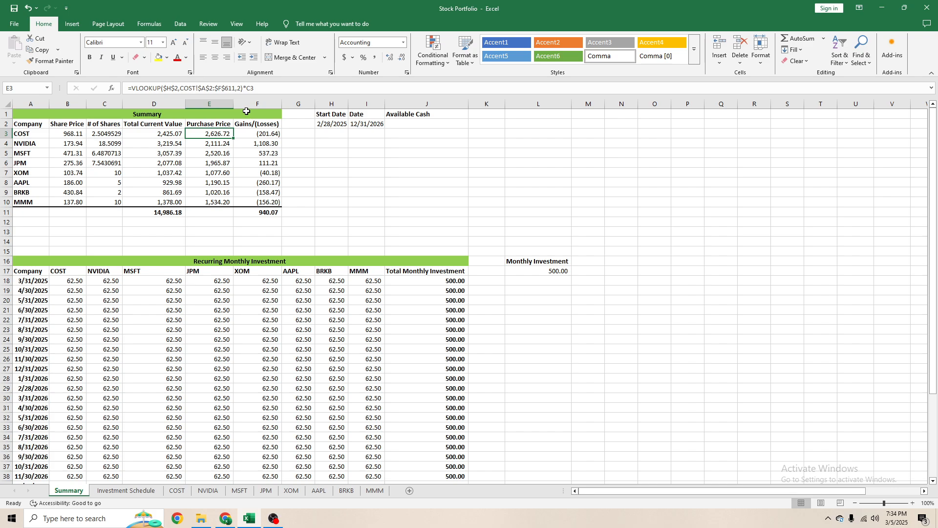
- In the XOM sheet's Number of Shares cell E24 for 3/31/2025, enter =E23+('Investment Schedule'!F23/XOM!B24)
{"action": "left_click", "coordinate": [292, 490]}
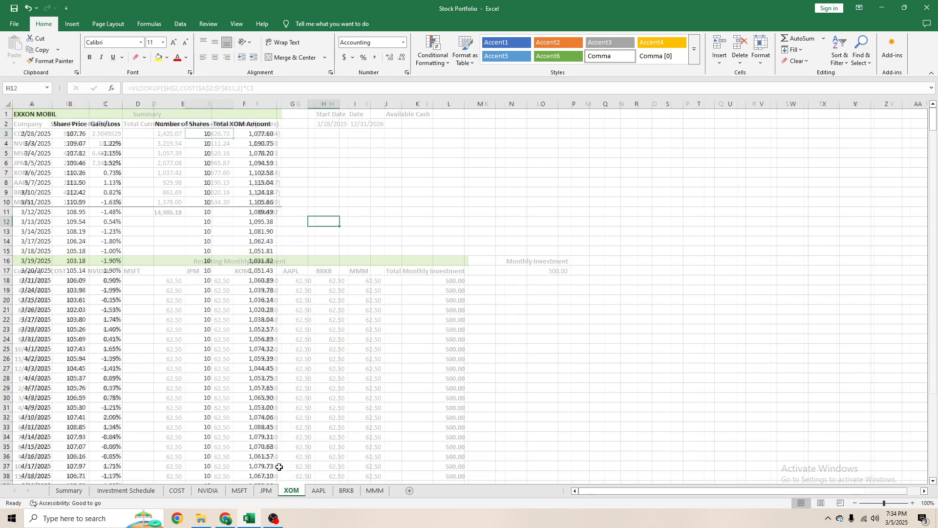
{"action": "left_click", "coordinate": [197, 341]}
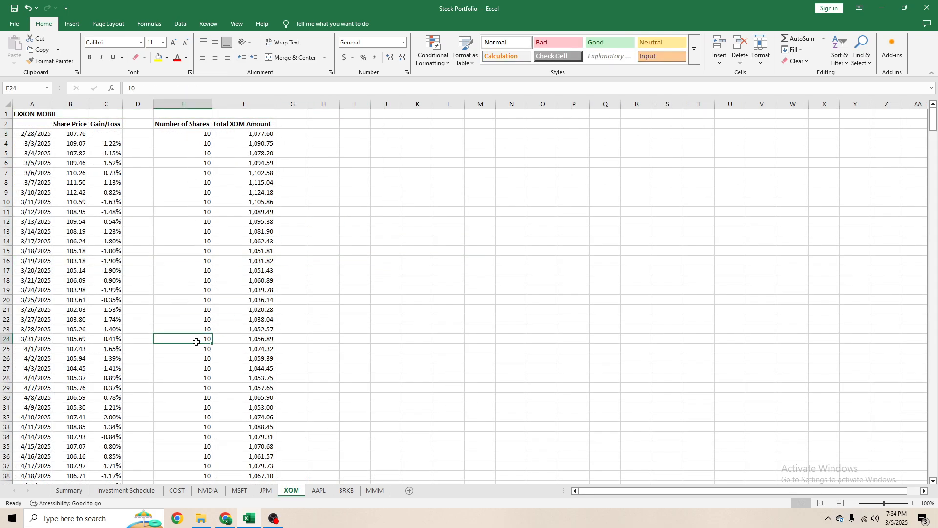
{"action": "type", "text": "="}
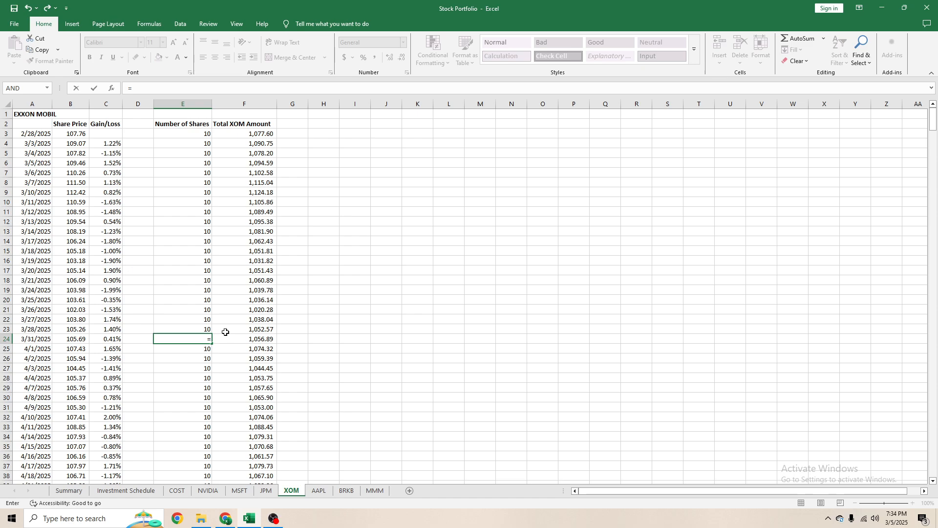
{"action": "key", "text": "Up"}
{"action": "type", "text": "+"}
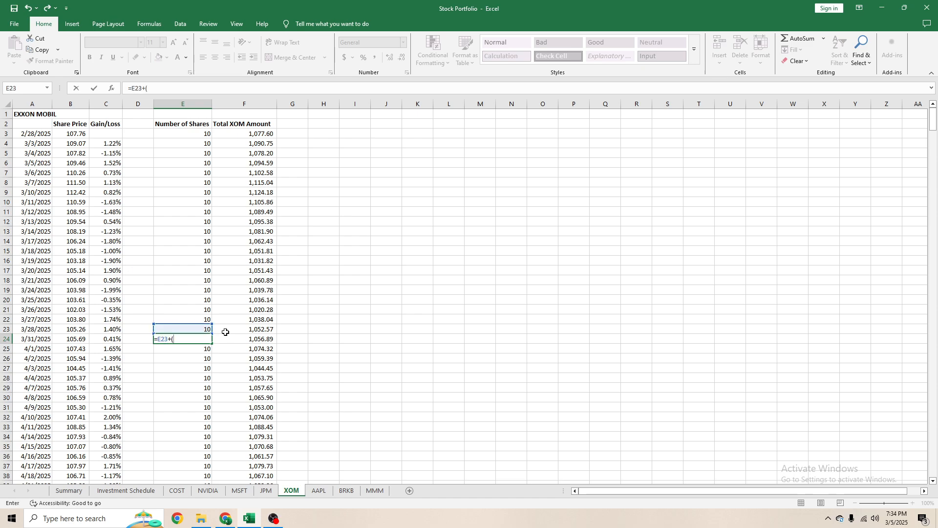
{"action": "left_click", "coordinate": [126, 490]}
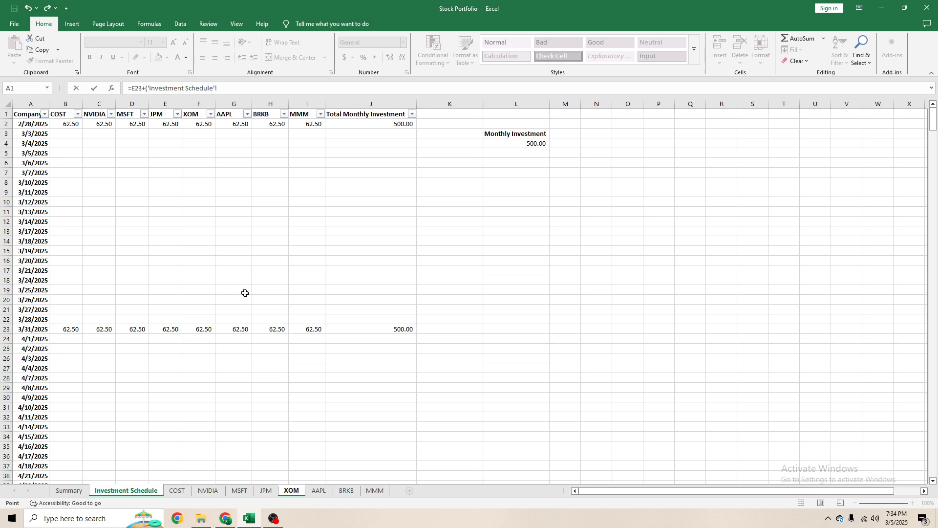
{"action": "left_click", "coordinate": [196, 329]}
{"action": "type", "text": "/"}
{"action": "left_click", "coordinate": [291, 491]}
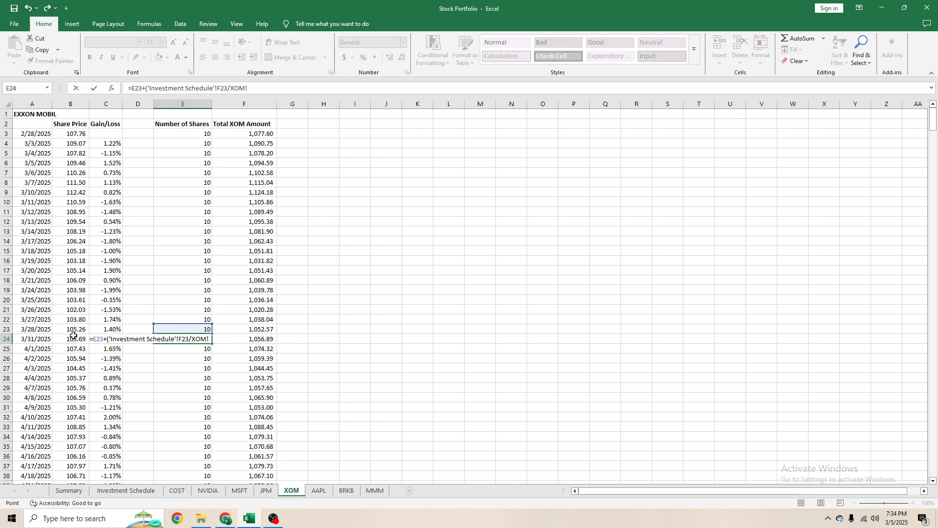
{"action": "left_click", "coordinate": [73, 337]}
{"action": "type", "text": ")q"}
{"action": "key", "text": "Return"}
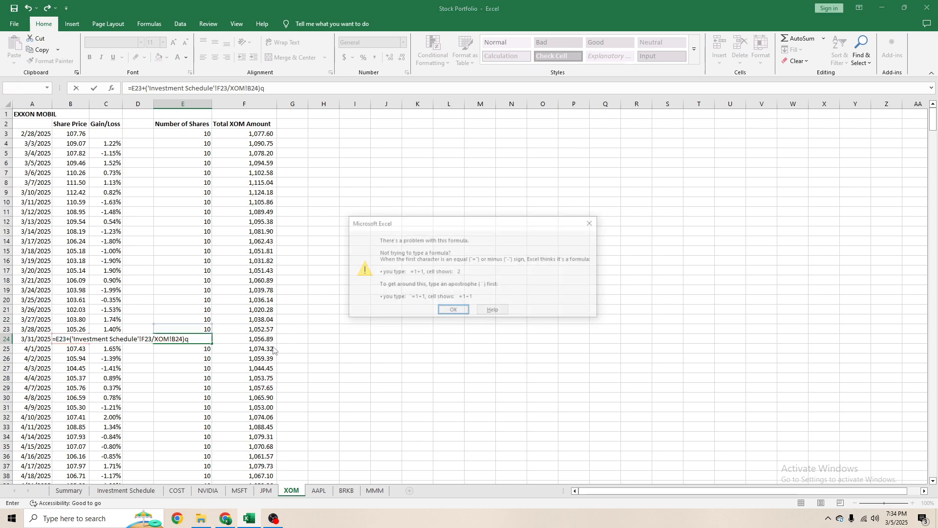
{"action": "key", "text": "Return"}
{"action": "key", "text": "BackSpace"}
{"action": "key", "text": "Return"}
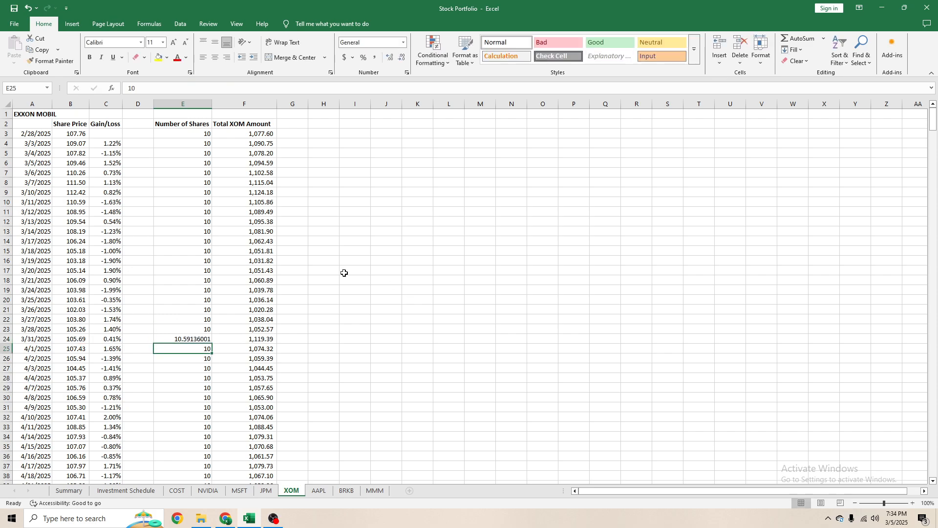
- Give XOM E24 the comma number format, fill its formula down to 6/30/2027, and check the filled share column
{"action": "key", "text": "Up"}
{"action": "key", "text": "alt+h"}
{"action": "key", "text": "k"}
{"action": "key", "text": "ctrl+c"}
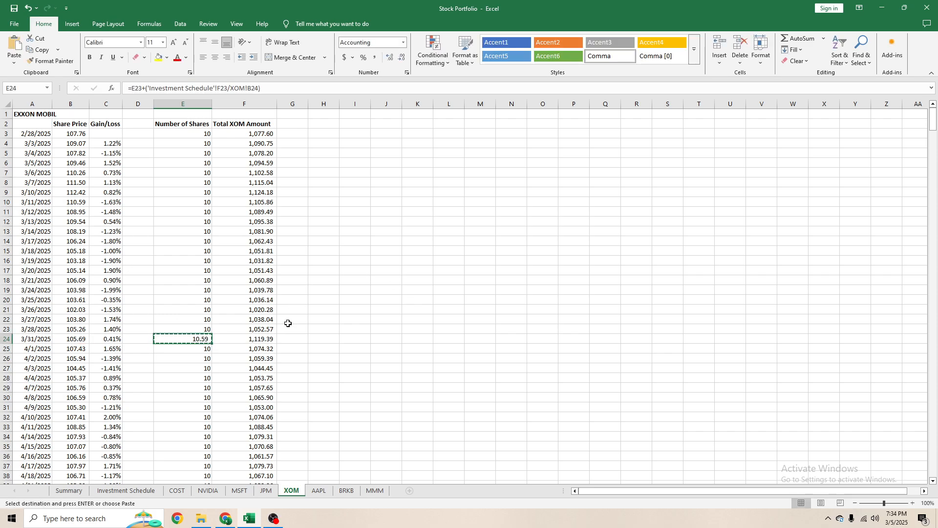
{"action": "key", "text": "ctrl+shift+Down"}
{"action": "key", "text": "ctrl+v"}
{"action": "scroll", "coordinate": [242, 311], "scroll_direction": "down", "scroll_amount": 2}
{"action": "scroll", "coordinate": [141, 314], "scroll_direction": "up", "scroll_amount": 6}
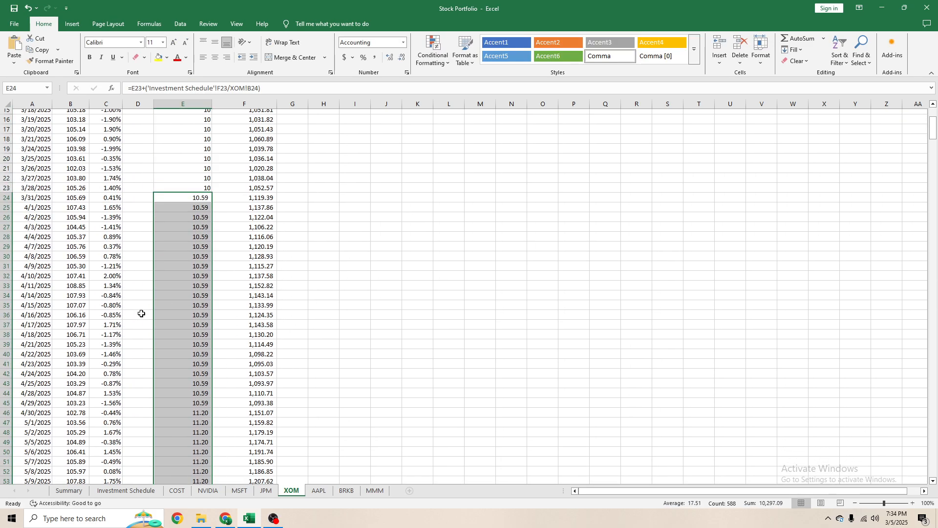
{"action": "key", "text": "Escape"}
{"action": "left_click", "coordinate": [190, 317]}
{"action": "key", "text": "ctrl+Down"}
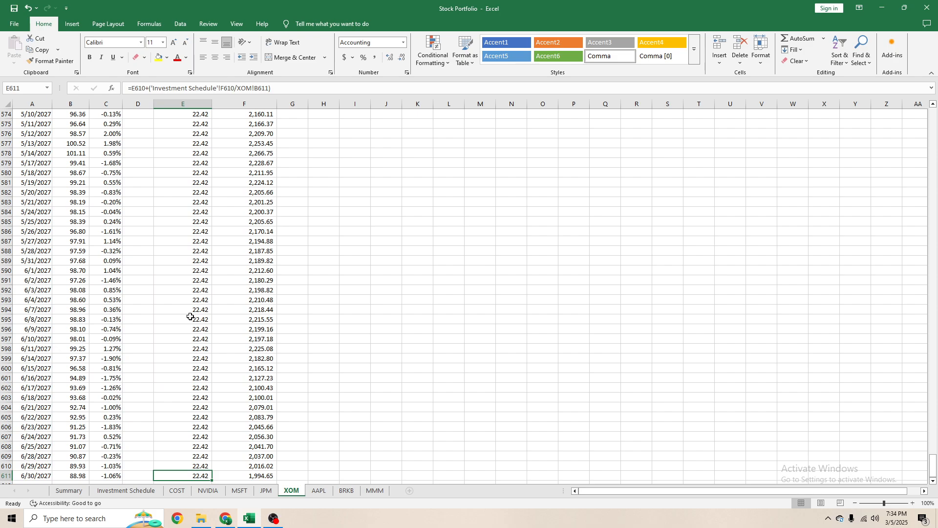
- In the AAPL sheet's Number of Shares cell E24 for 3/31/2025, enter =E23+('Investment Schedule'!G23/AAPL!B24)
{"action": "left_click", "coordinate": [319, 490]}
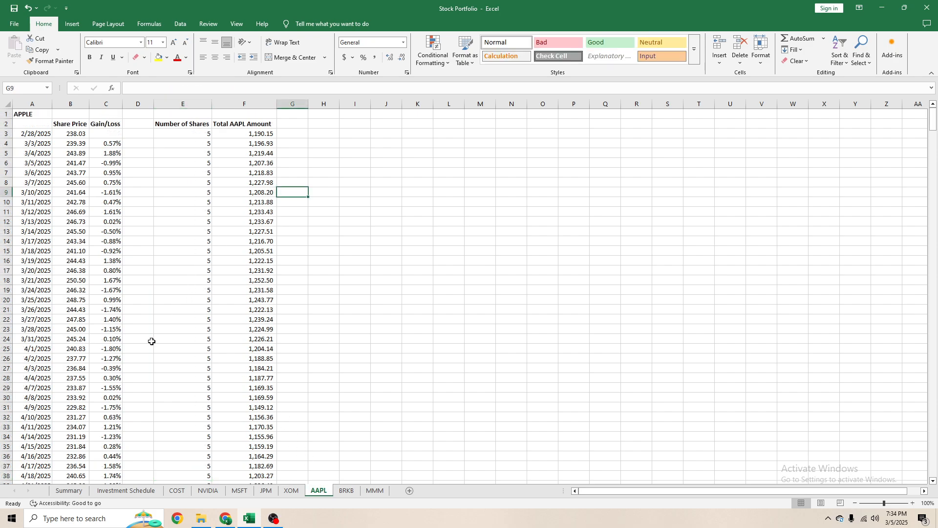
{"action": "left_click", "coordinate": [169, 337]}
{"action": "type", "text": "="}
{"action": "key", "text": "Up"}
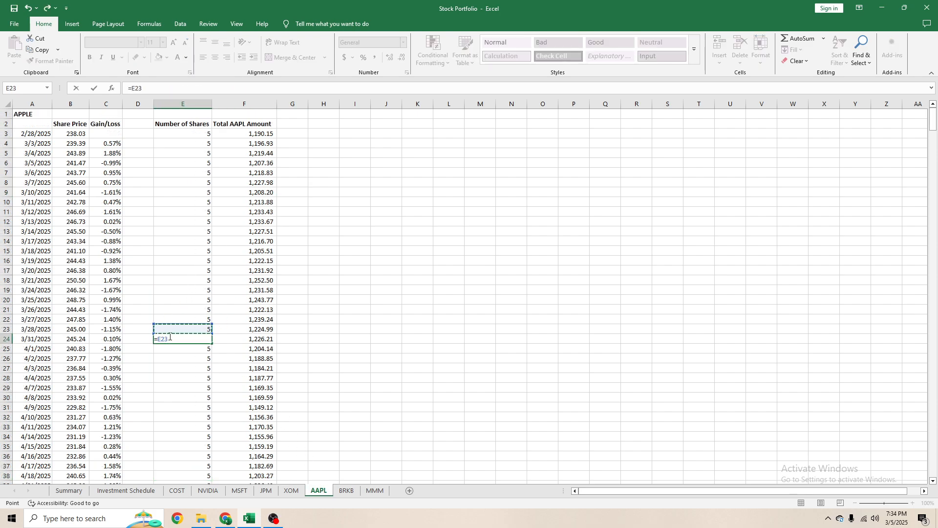
{"action": "type", "text": "+("}
{"action": "left_click", "coordinate": [131, 493]}
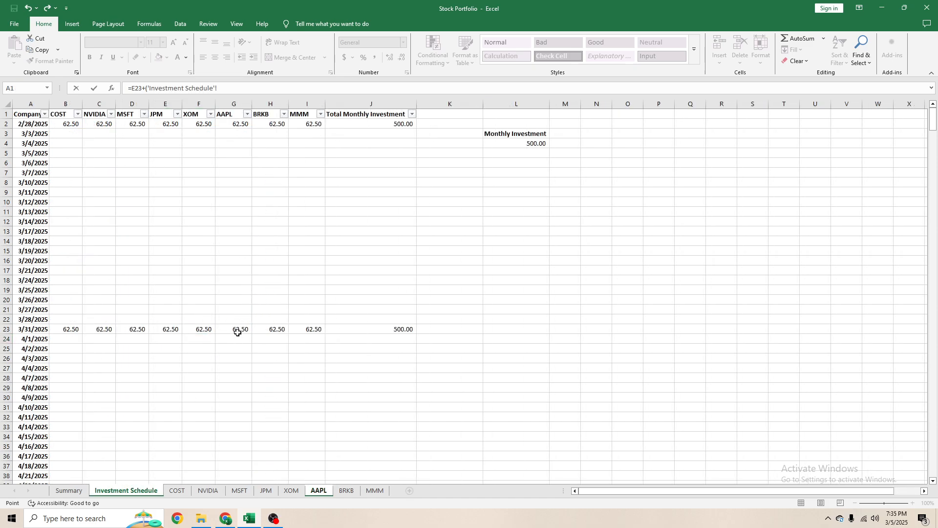
{"action": "left_click", "coordinate": [239, 332]}
{"action": "type", "text": "/"}
{"action": "left_click", "coordinate": [318, 491]}
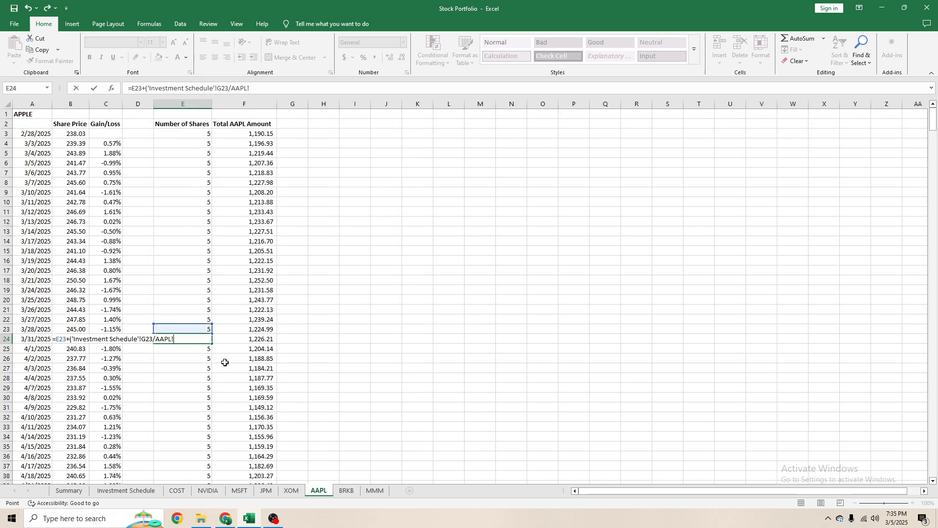
{"action": "left_click", "coordinate": [78, 336]}
{"action": "type", "text": ")"}
{"action": "key", "text": "Return"}
{"action": "key", "text": "Up"}
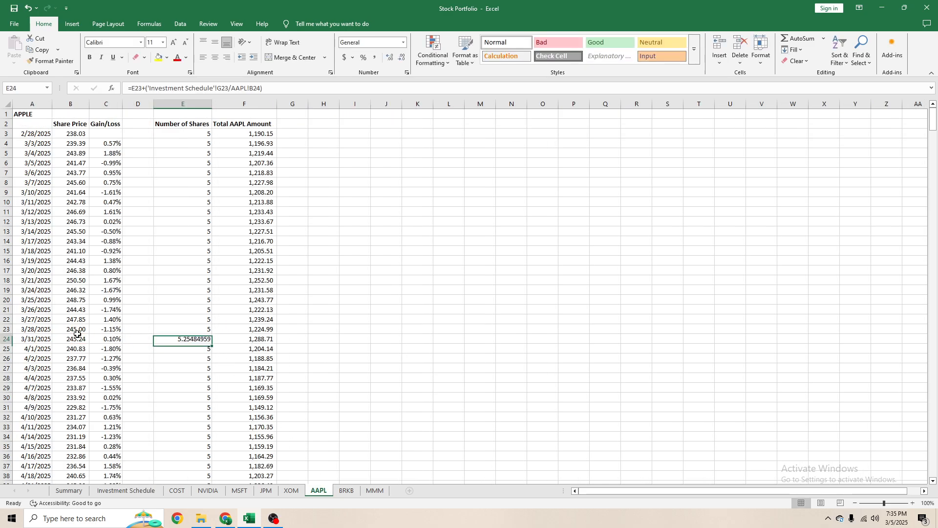
- Fill the AAPL E24 formula down to the last date, give the filled cells the comma number format, and check the share column
{"action": "key", "text": "ctrl+c"}
{"action": "key", "text": "ctrl+shift+Down"}
{"action": "key", "text": "ctrl+v"}
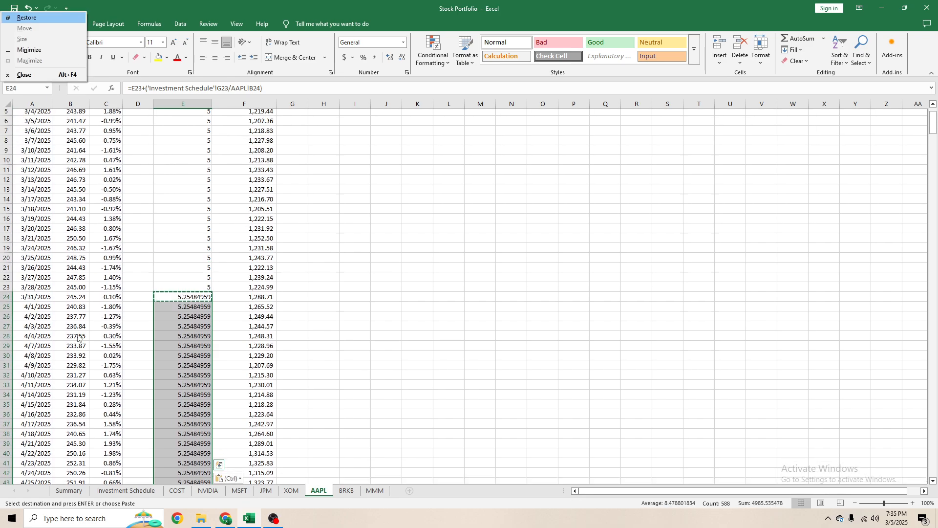
{"action": "key", "text": "alt+h"}
{"action": "key", "text": "k"}
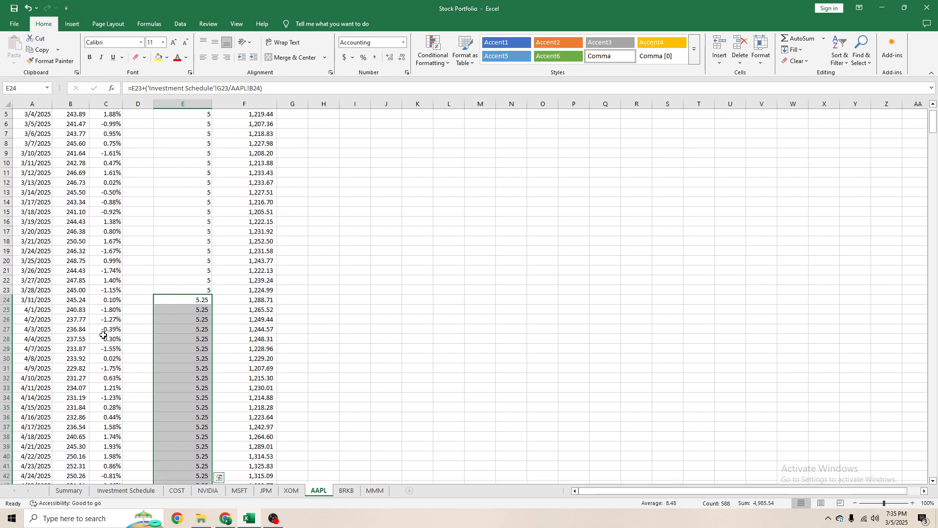
{"action": "left_click", "coordinate": [241, 329]}
{"action": "scroll", "coordinate": [215, 321], "scroll_direction": "down", "scroll_amount": 18}
{"action": "scroll", "coordinate": [211, 328], "scroll_direction": "up", "scroll_amount": 16}
{"action": "scroll", "coordinate": [210, 336], "scroll_direction": "up", "scroll_amount": 4}
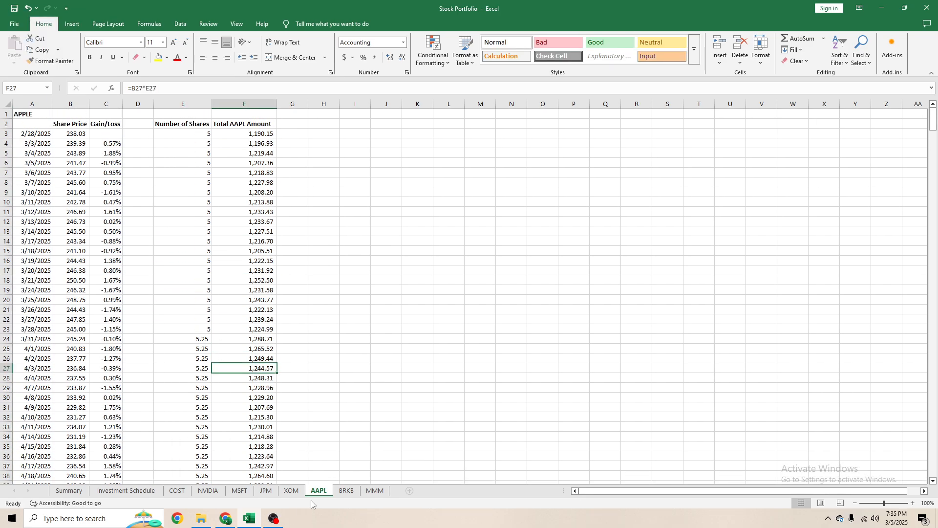
- In the BRKB sheet's Number of Shares cell E24 for 3/31/2025, enter =E23+('Investment Schedule'!H23/BRKB!B24)
{"action": "key", "text": "ctrl+Page_Down"}
{"action": "left_click", "coordinate": [173, 349]}
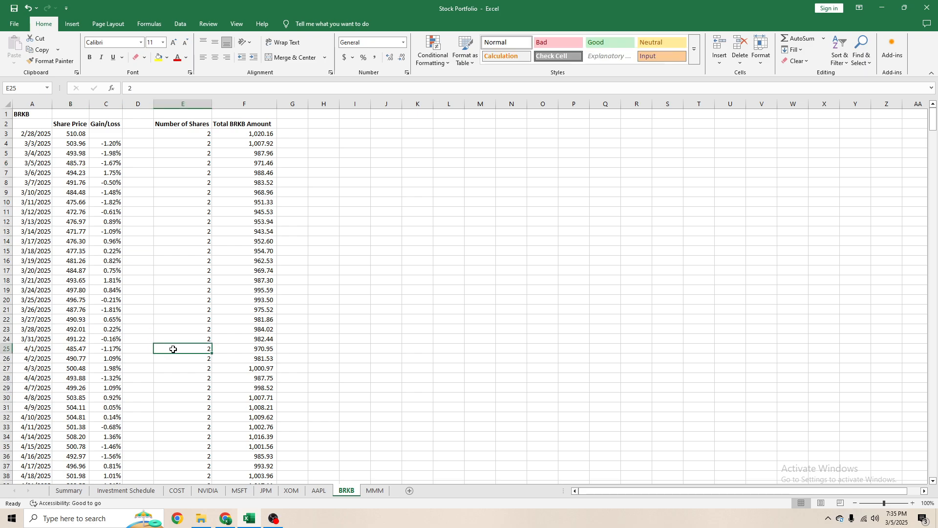
{"action": "left_click", "coordinate": [181, 341]}
{"action": "type", "text": "="}
{"action": "key", "text": "Up"}
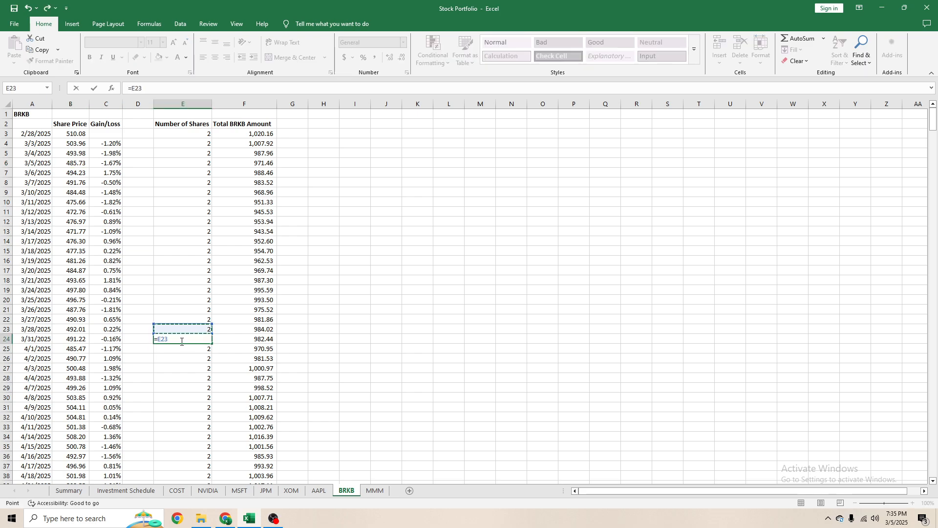
{"action": "type", "text": "+("}
{"action": "left_click", "coordinate": [126, 490]}
{"action": "left_click", "coordinate": [272, 328]}
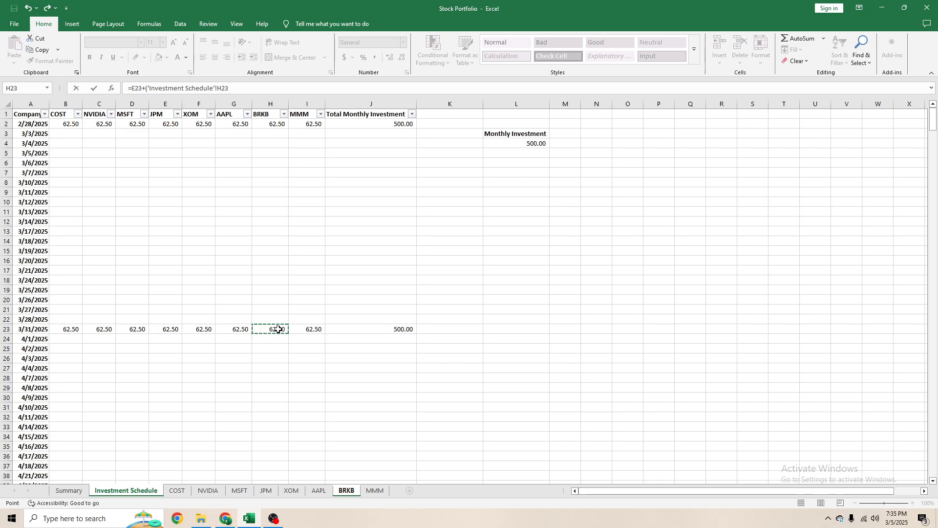
{"action": "type", "text": "/"}
{"action": "left_click", "coordinate": [342, 490]}
{"action": "left_click", "coordinate": [88, 338]}
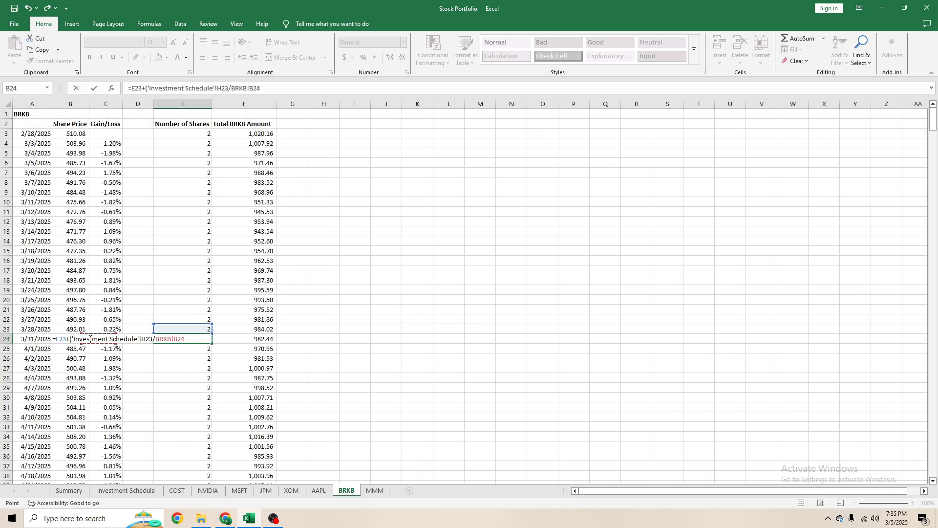
{"action": "type", "text": ")"}
{"action": "key", "text": "Return"}
{"action": "key", "text": "Up"}
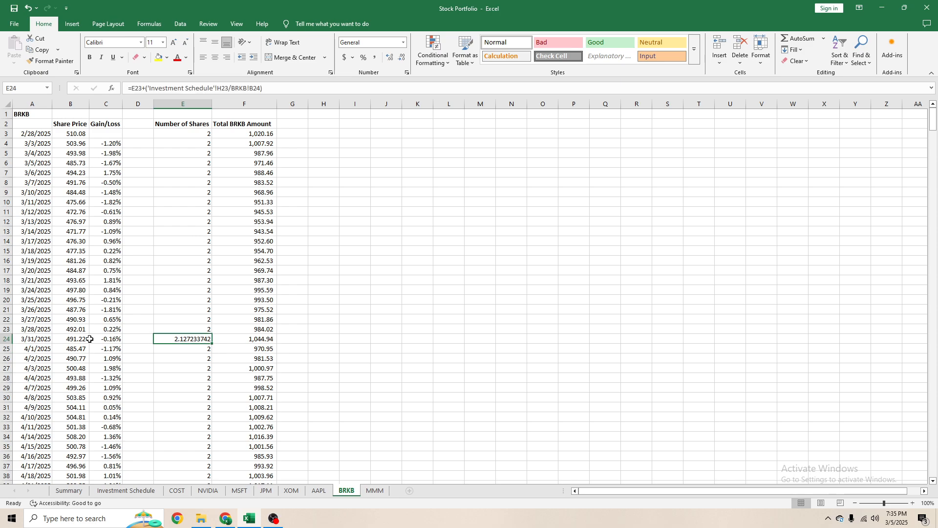
- Fill the BRKB E24 formula down to the last date, give the filled cells the comma number format, and check the share column
{"action": "key", "text": "ctrl+c"}
{"action": "key", "text": "ctrl+shift+Down"}
{"action": "key", "text": "ctrl+v"}
{"action": "key", "text": "alt+h"}
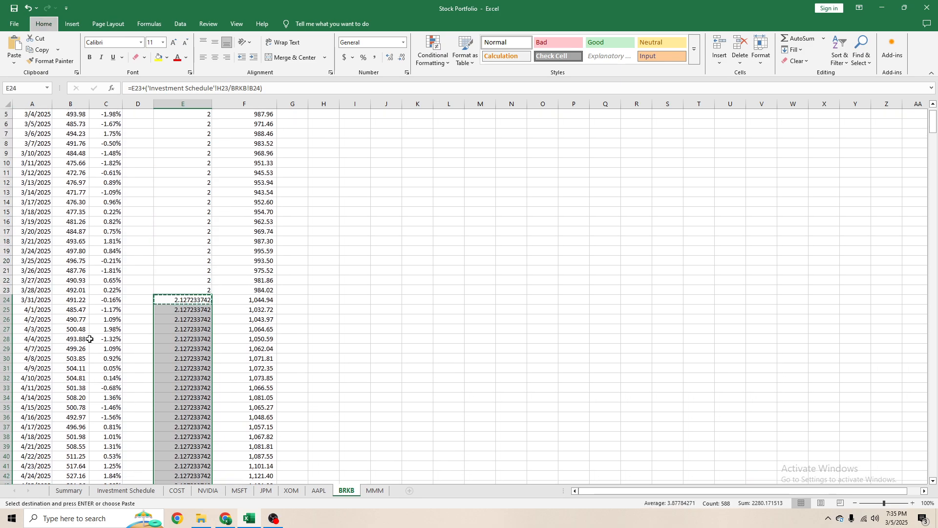
{"action": "key", "text": "k"}
{"action": "left_click", "coordinate": [227, 332]}
{"action": "scroll", "coordinate": [222, 318], "scroll_direction": "down", "scroll_amount": 10}
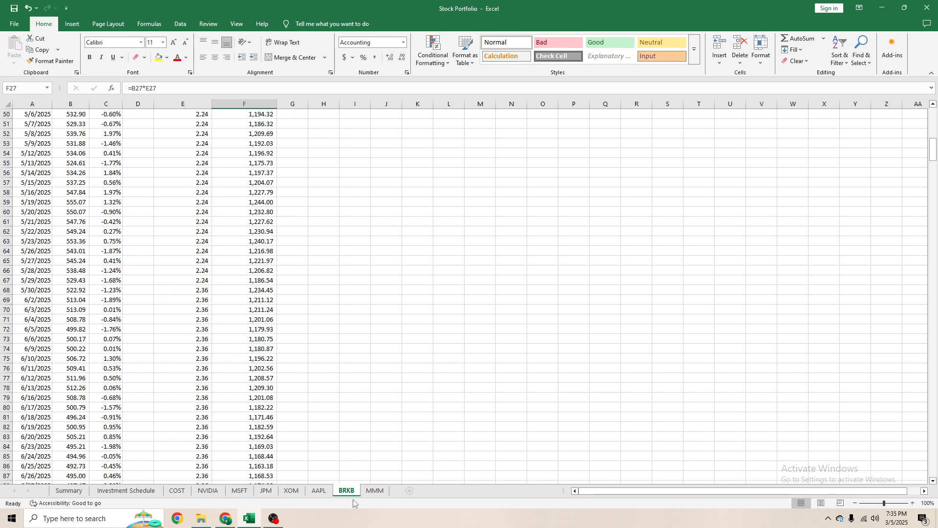
- In the MMM sheet's Number of Shares cell E24 for 3/31/2025, enter =E23+('Investment Schedule'!I23/MMM!B24)
{"action": "key", "text": "ctrl+Page_Down"}
{"action": "left_click", "coordinate": [178, 338]}
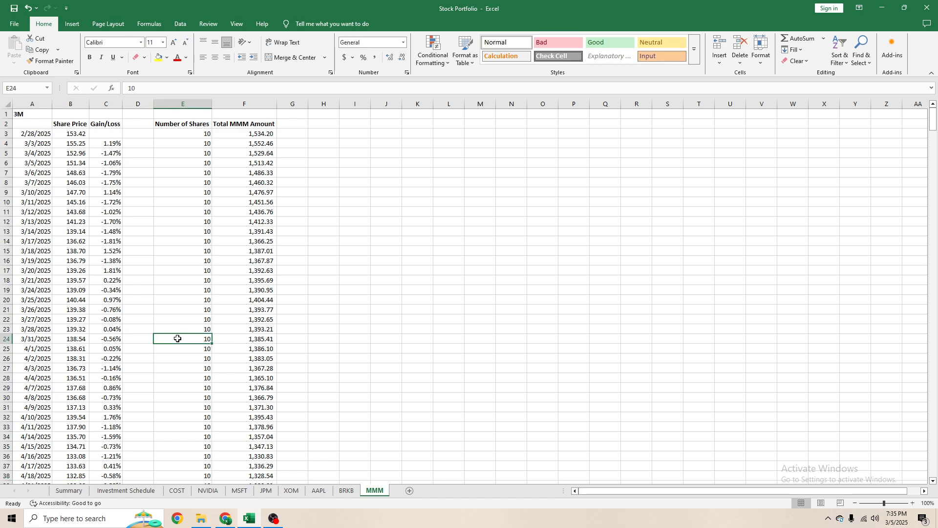
{"action": "type", "text": "="}
{"action": "left_click", "coordinate": [190, 332]}
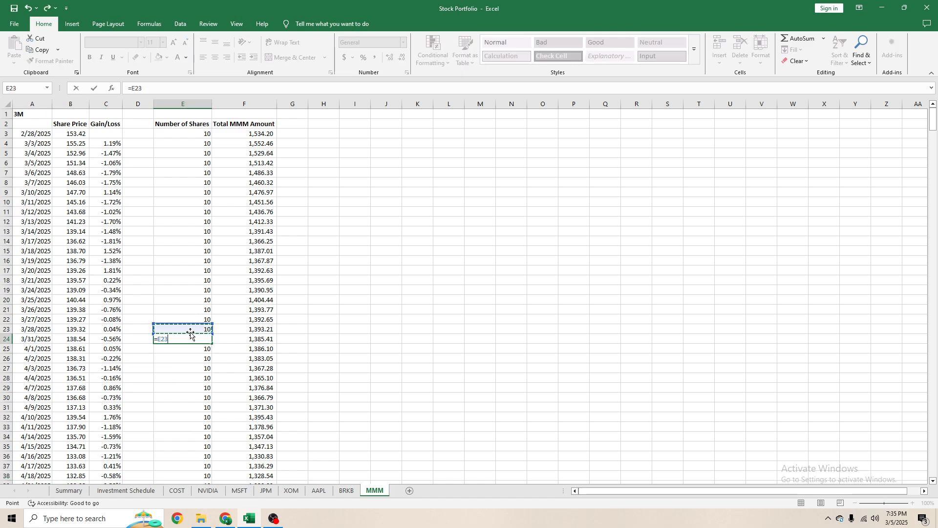
{"action": "type", "text": "+("}
{"action": "left_click", "coordinate": [126, 491]}
{"action": "left_click", "coordinate": [326, 329]}
{"action": "left_click", "coordinate": [309, 329]}
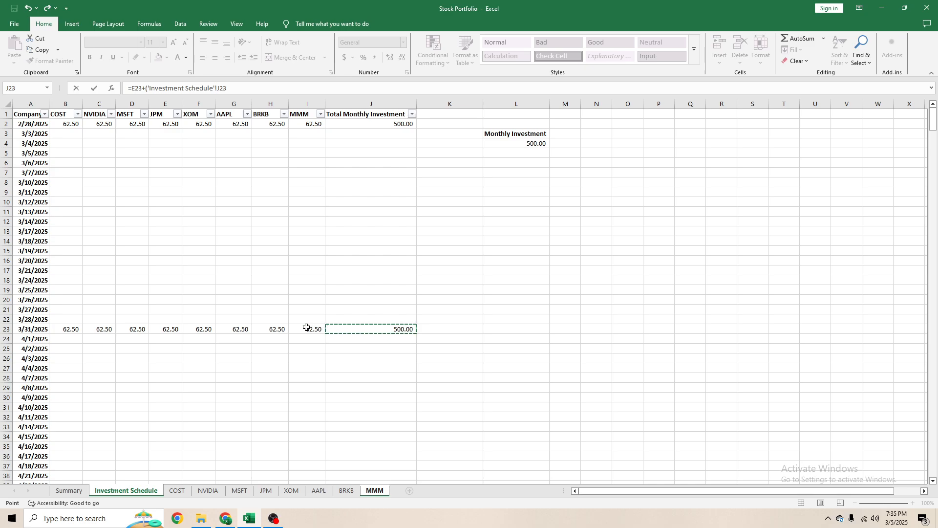
{"action": "type", "text": "/"}
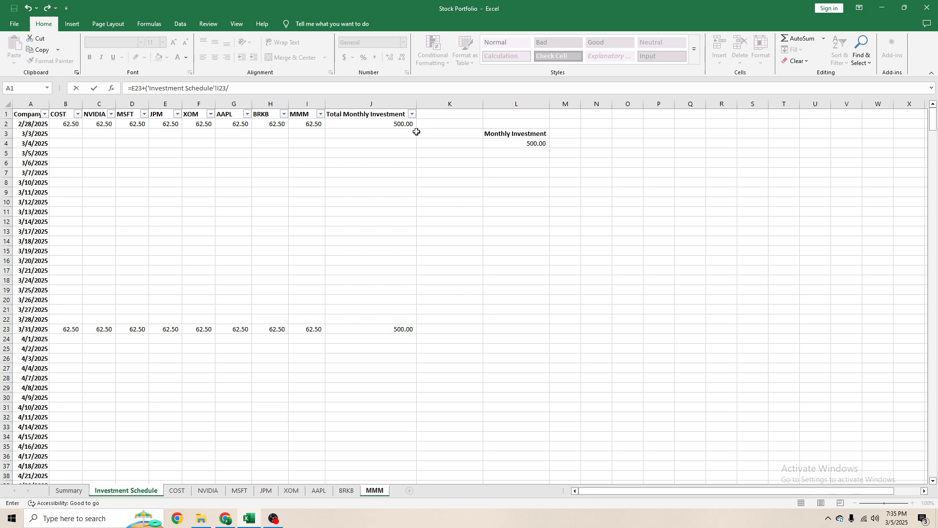
{"action": "left_click", "coordinate": [375, 490]}
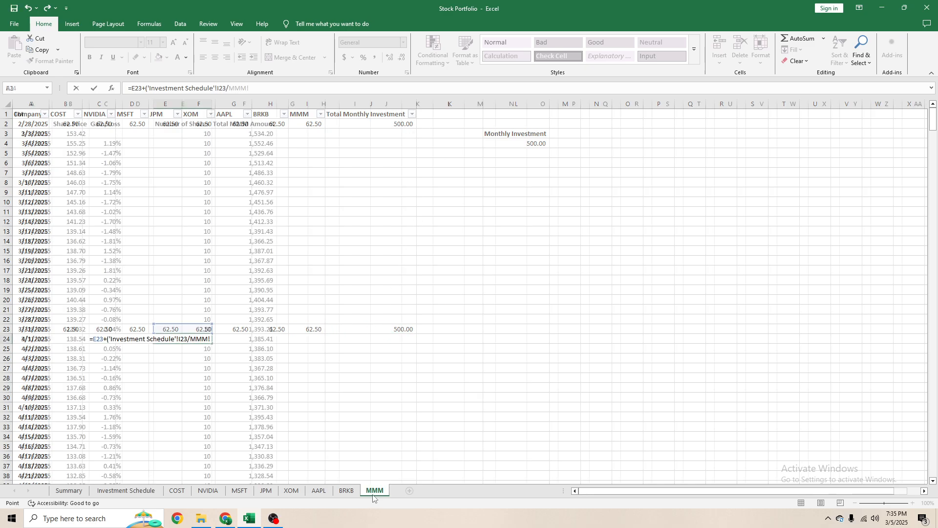
{"action": "left_click", "coordinate": [76, 336]}
{"action": "key", "text": "Return"}
{"action": "key", "text": "Up"}
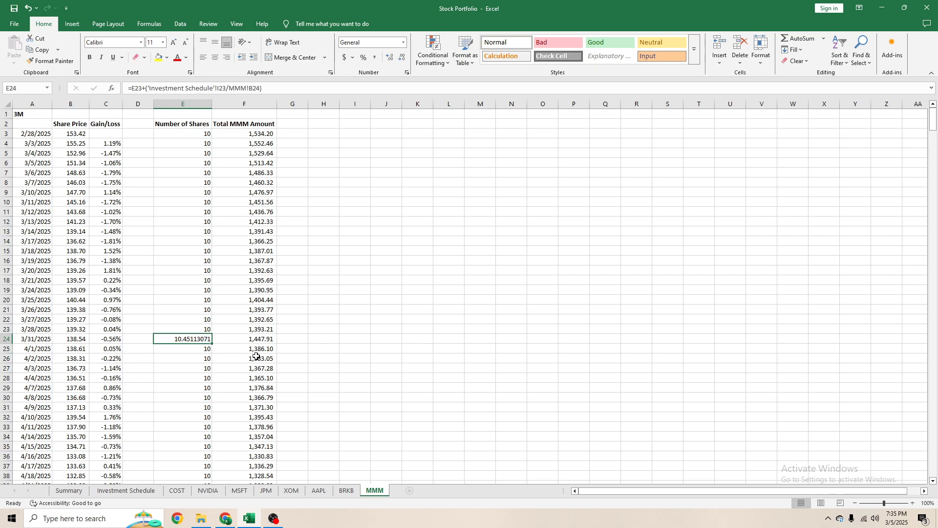
- Fill the MMM E24 formula down to the last date and give the filled cells the comma number format
{"action": "key", "text": "ctrl+c"}
{"action": "key", "text": "ctrl+shift+Down"}
{"action": "key", "text": "ctrl+v"}
{"action": "key", "text": "ctrl+v"}
{"action": "key", "text": "ctrl+BackSpace"}
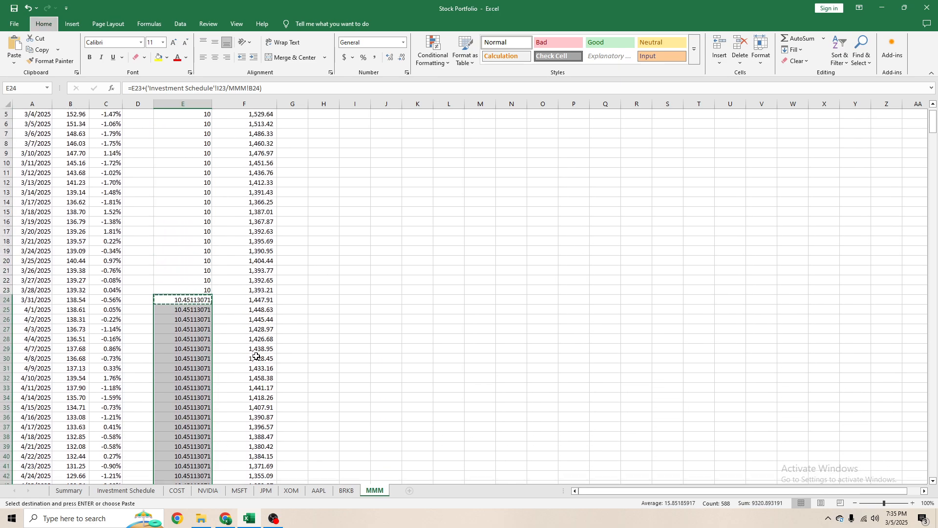
{"action": "key", "text": "alt+h"}
{"action": "key", "text": "k"}
{"action": "left_click", "coordinate": [269, 357]}
- Review the Summary sheet's row 11 totals and check the sum of the Total Current Value column D3:D10
{"action": "left_click", "coordinate": [68, 491]}
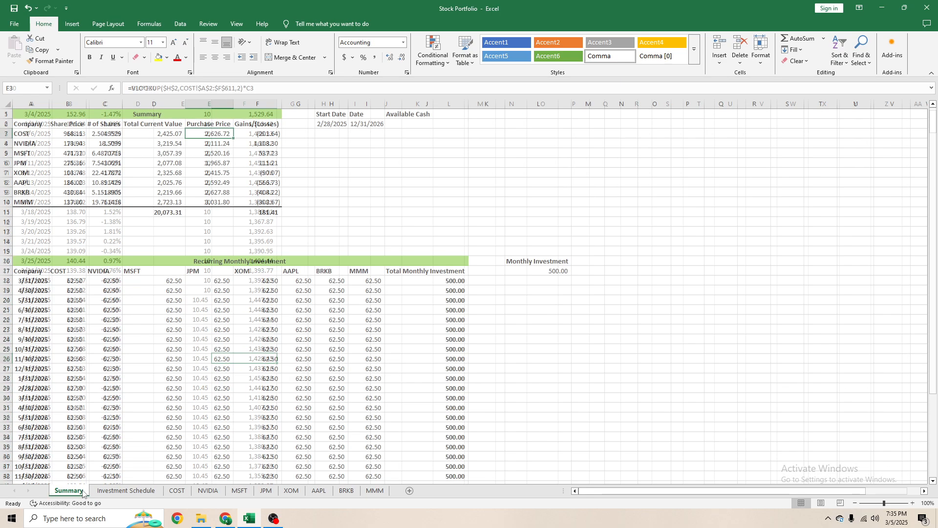
{"action": "left_click", "coordinate": [222, 219]}
{"action": "left_click", "coordinate": [228, 214]}
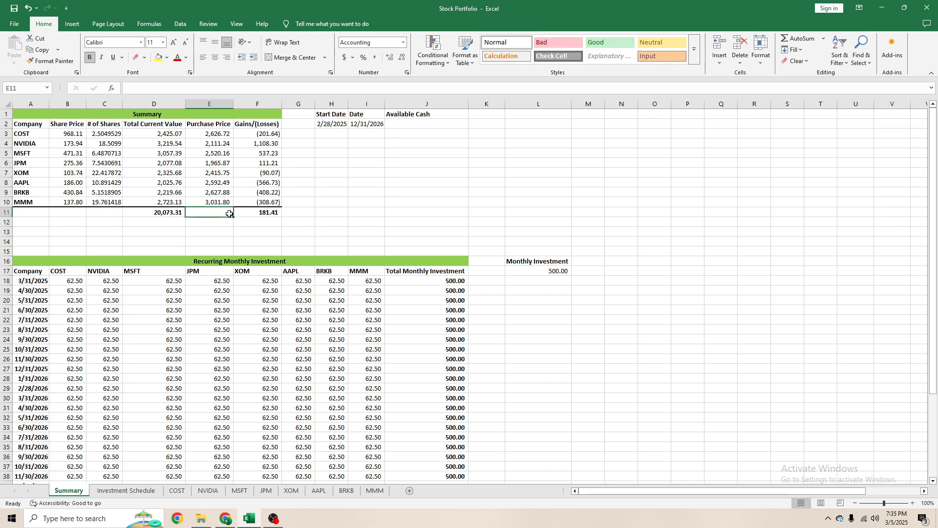
{"action": "left_click", "coordinate": [167, 219]}
{"action": "scroll", "coordinate": [240, 354], "scroll_direction": "down", "scroll_amount": 6}
{"action": "scroll", "coordinate": [225, 352], "scroll_direction": "up", "scroll_amount": 6}
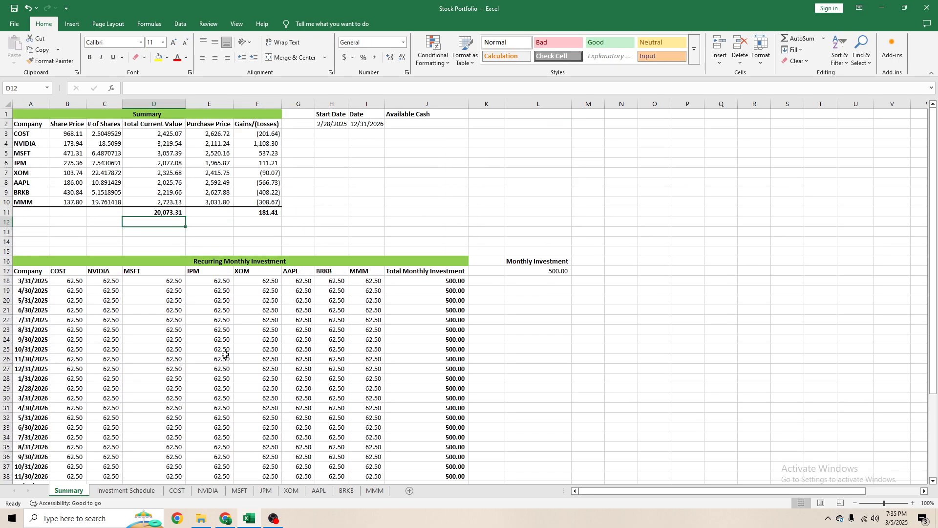
{"action": "left_click", "coordinate": [167, 212]}
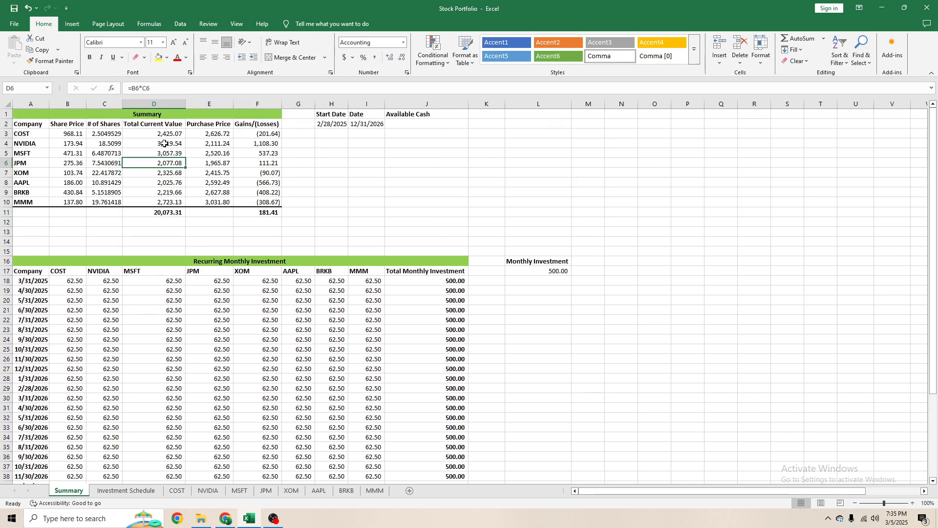
{"action": "left_click_drag", "start_coordinate": [164, 133], "coordinate": [166, 202]}
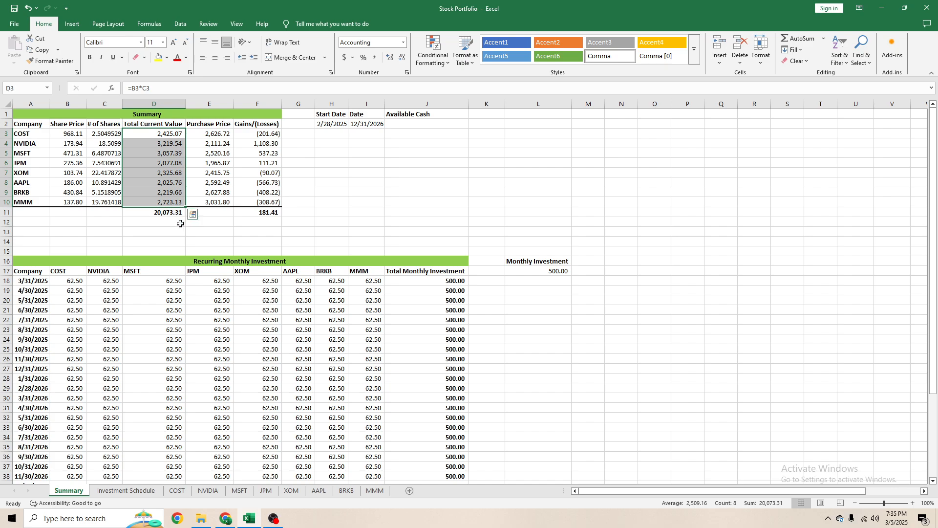
- Give the Summary sheet's # of Shares cells C3:C10 the comma number format with two decimals
{"action": "left_click", "coordinate": [107, 136]}
{"action": "left_click_drag", "start_coordinate": [107, 136], "coordinate": [115, 196]}
{"action": "key", "text": "alt+h"}
{"action": "key", "text": "k"}
{"action": "left_click", "coordinate": [254, 155]}
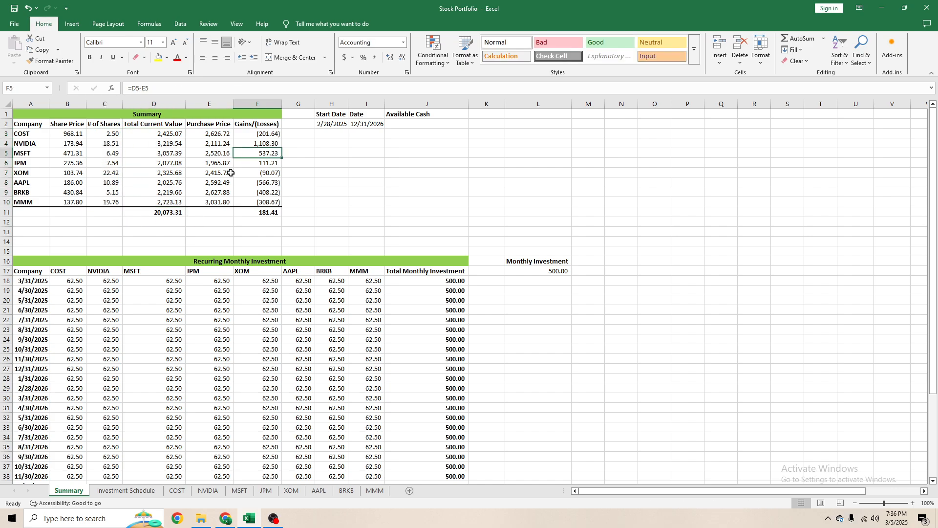
- Check the # of Shares column and change the Summary sheet's Date in I2 to 1/31/2026
{"action": "left_click_drag", "start_coordinate": [108, 132], "coordinate": [108, 201]}
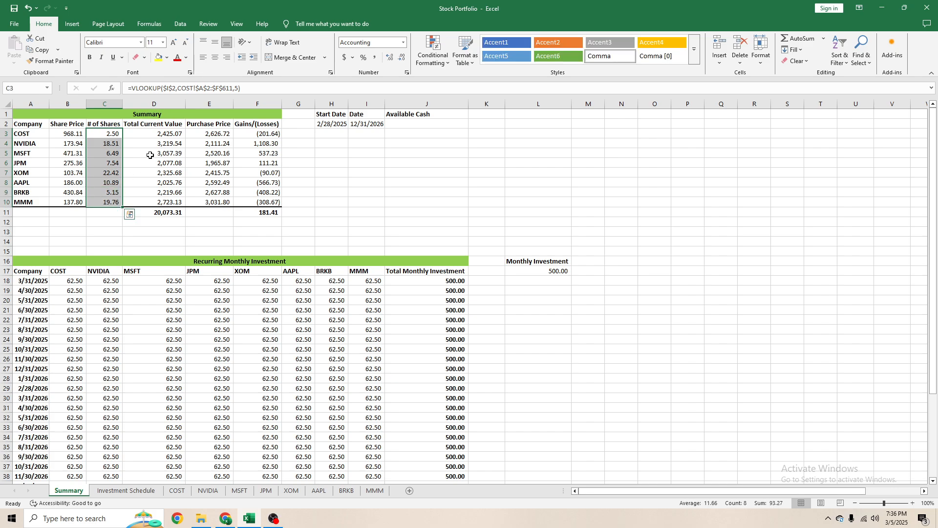
{"action": "left_click", "coordinate": [153, 136]}
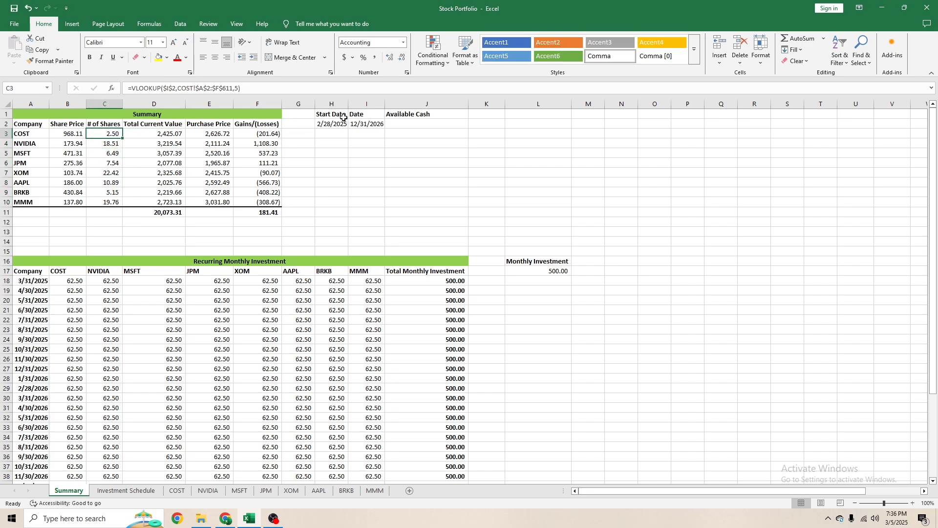
{"action": "left_click", "coordinate": [364, 124]}
{"action": "left_click", "coordinate": [138, 89]}
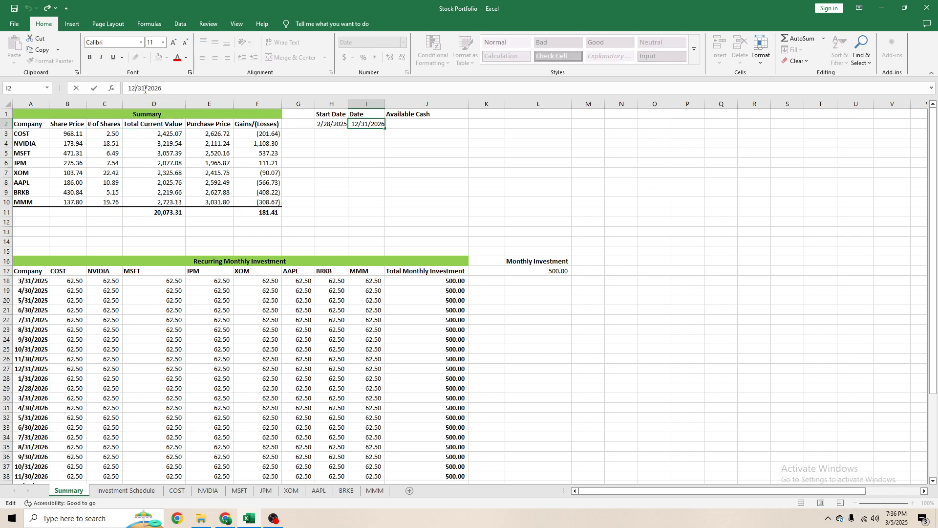
{"action": "key", "text": "BackSpace"}
{"action": "key", "text": "BackSpace"}
{"action": "type", "text": "01"}
{"action": "key", "text": "Return"}
- Inspect the NVIDIA Share Price VLOOKUP formula in B4 and trace its precedent date cell
{"action": "left_click", "coordinate": [67, 143]}
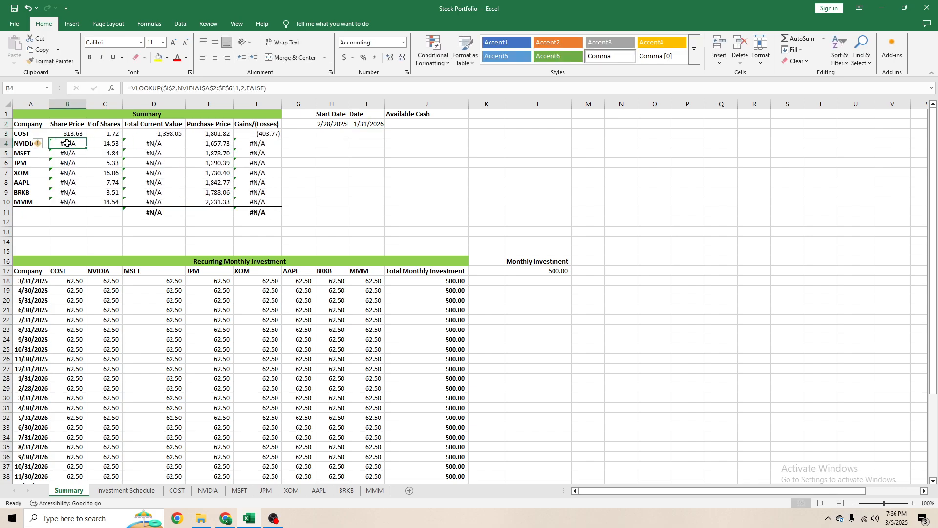
{"action": "left_click", "coordinate": [262, 88]}
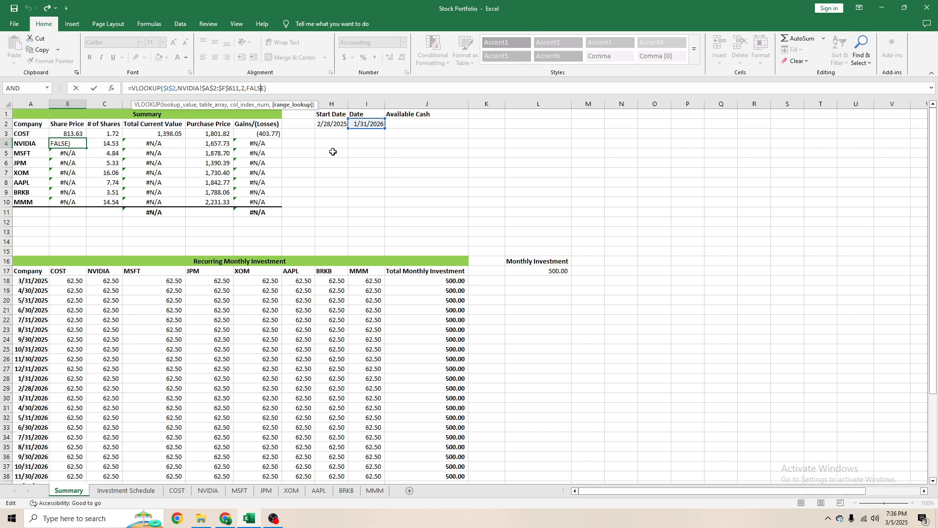
{"action": "key", "text": "Escape"}
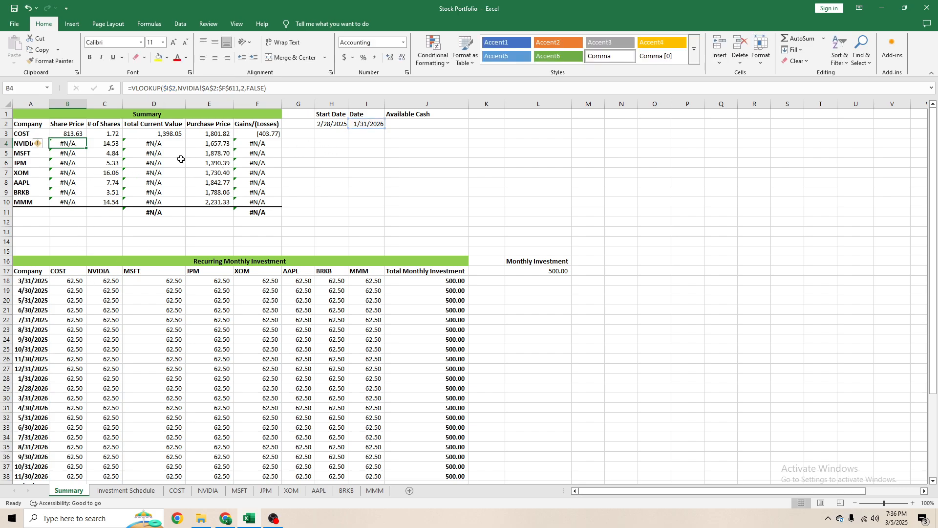
{"action": "key", "text": "ctrl+["}
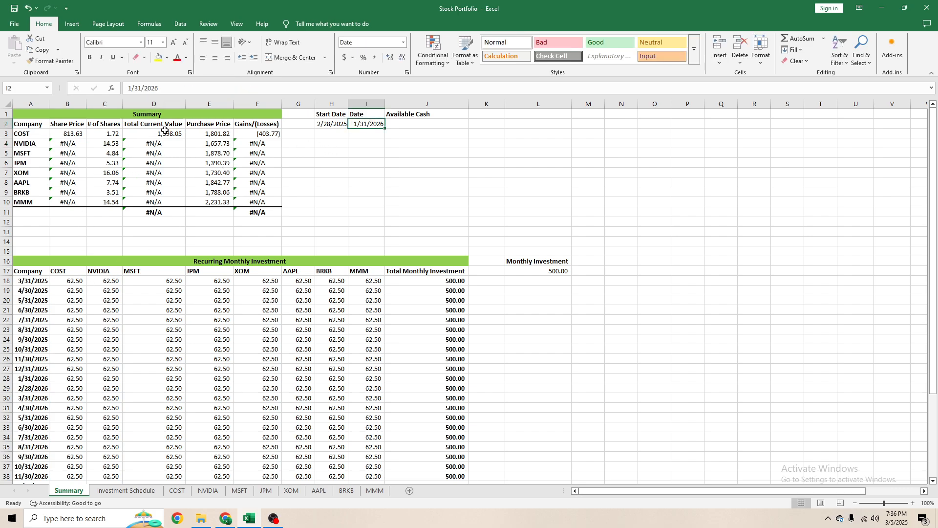
- Look through the NVIDIA sheet's date column for the last trading day of January 2026
{"action": "left_click", "coordinate": [208, 490]}
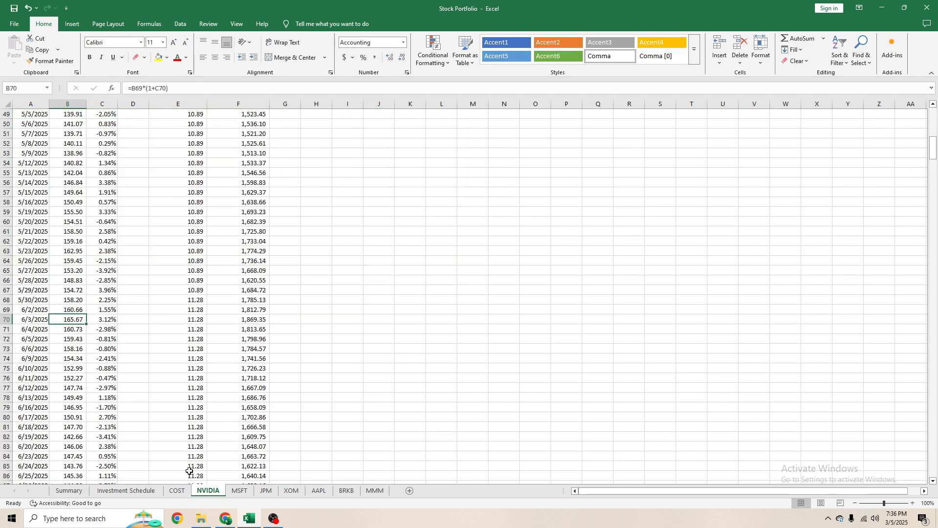
{"action": "scroll", "coordinate": [133, 330], "scroll_direction": "down", "scroll_amount": 7}
{"action": "scroll", "coordinate": [132, 330], "scroll_direction": "down", "scroll_amount": 20}
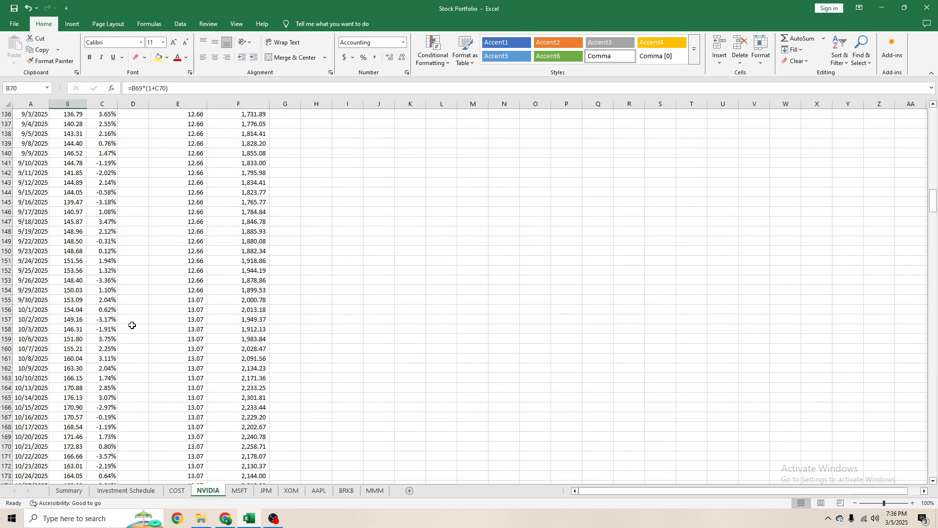
{"action": "scroll", "coordinate": [116, 324], "scroll_direction": "down", "scroll_amount": 16}
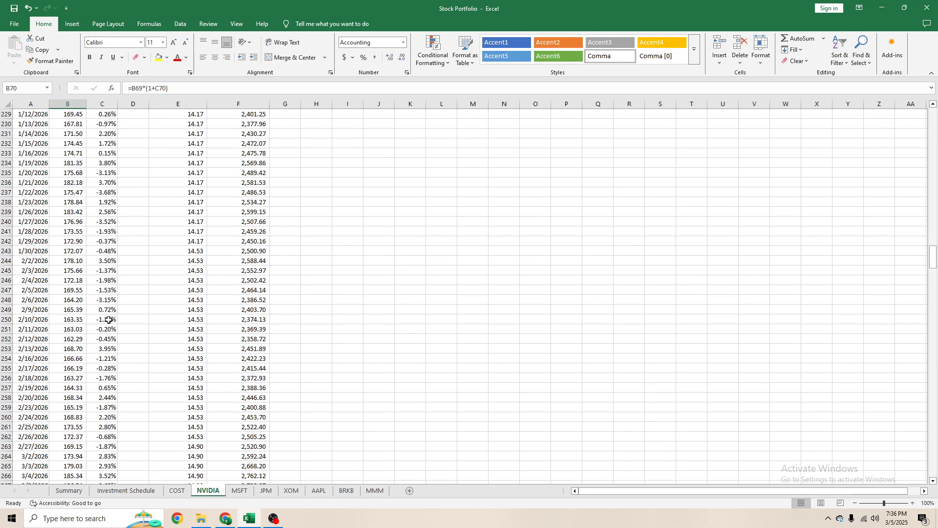
{"action": "left_click", "coordinate": [39, 258]}
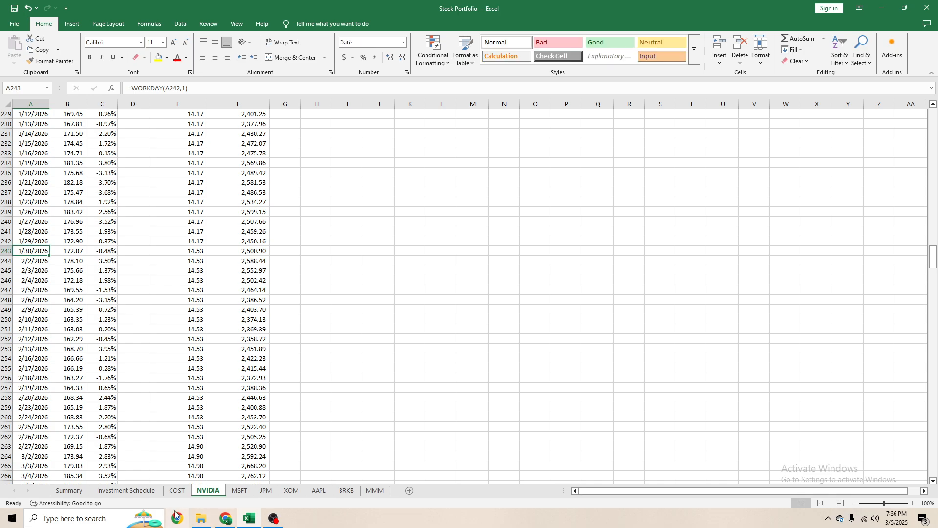
- Look through the COST sheet's date column for the last trading day of January 2026
{"action": "left_click", "coordinate": [177, 490]}
{"action": "scroll", "coordinate": [124, 399], "scroll_direction": "down", "scroll_amount": 8}
{"action": "scroll", "coordinate": [120, 396], "scroll_direction": "down", "scroll_amount": 20}
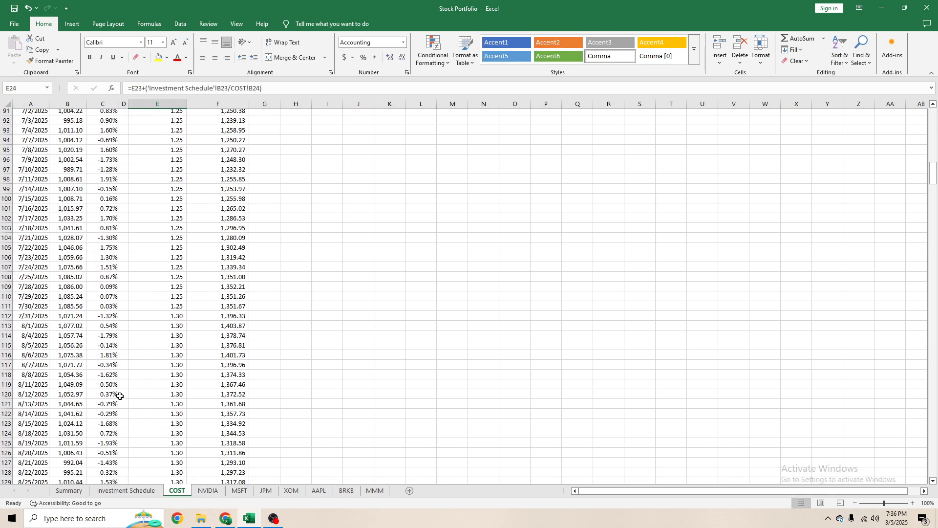
{"action": "scroll", "coordinate": [83, 331], "scroll_direction": "down", "scroll_amount": 20}
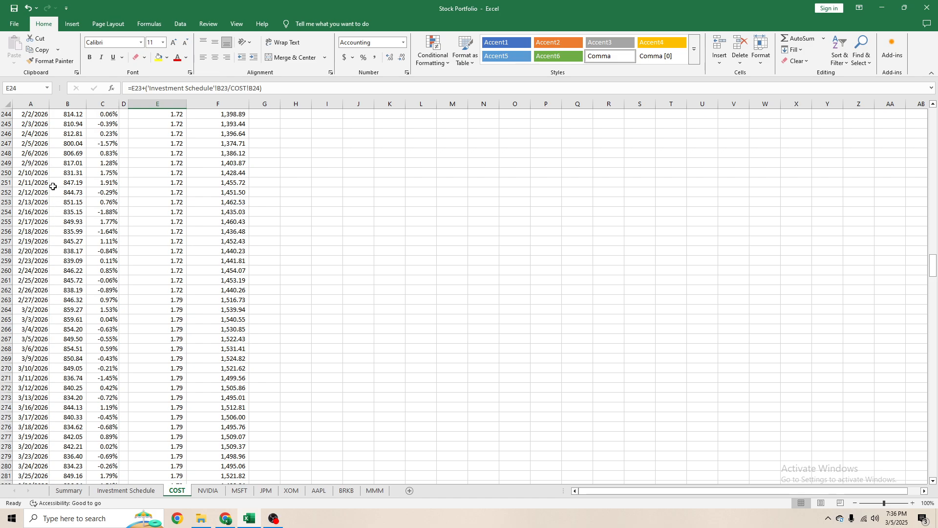
{"action": "scroll", "coordinate": [56, 189], "scroll_direction": "up", "scroll_amount": 2}
{"action": "left_click", "coordinate": [34, 164]}
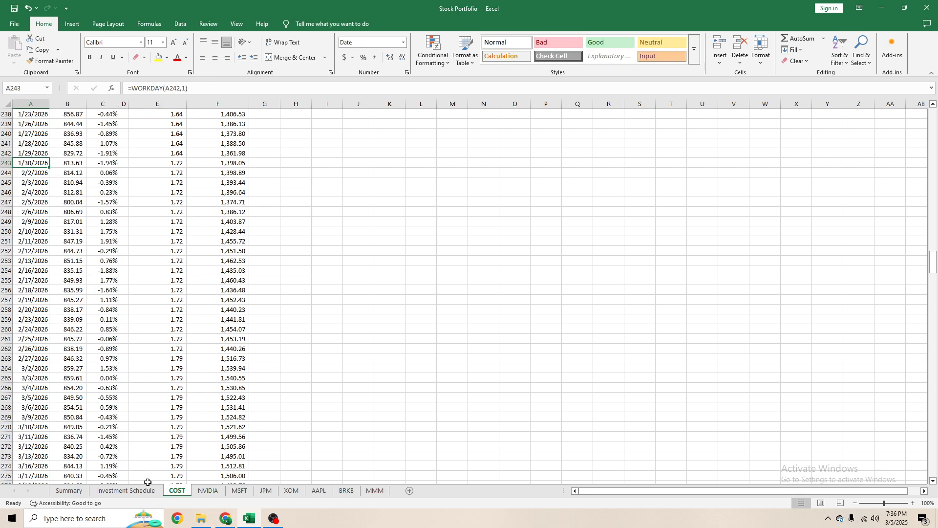
- Check the COST Share Price formula in B3 and set the Summary sheet's Date in I2 to 1/30/2026
{"action": "left_click", "coordinate": [68, 490]}
{"action": "left_click", "coordinate": [56, 135]}
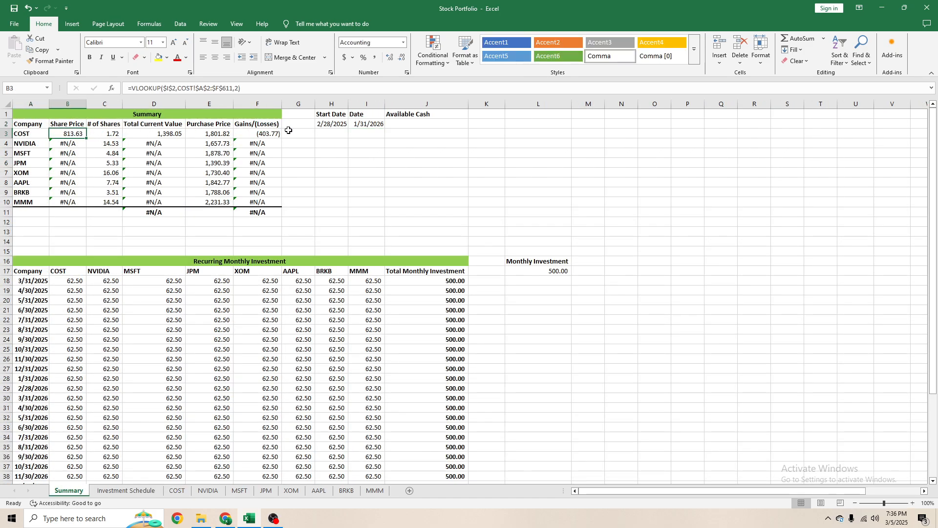
{"action": "left_click", "coordinate": [342, 124]}
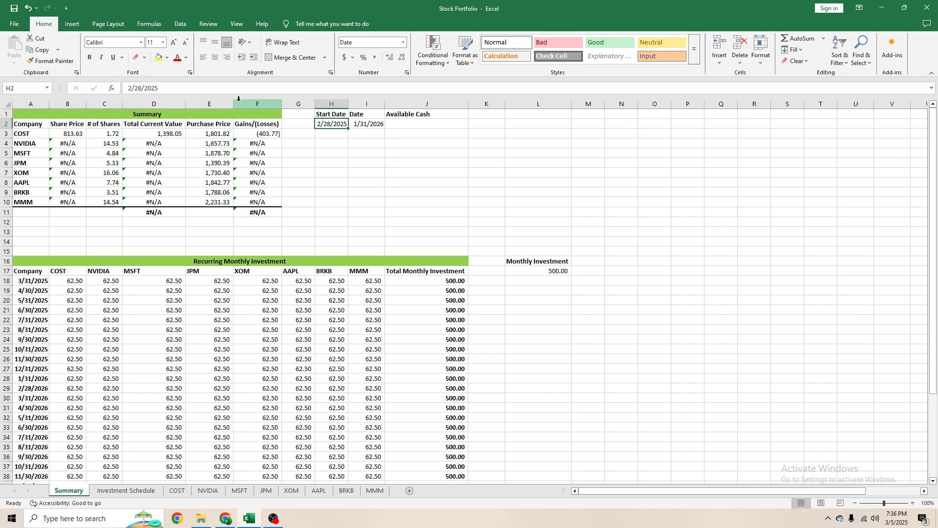
{"action": "left_click", "coordinate": [365, 123]}
{"action": "left_click", "coordinate": [183, 90]}
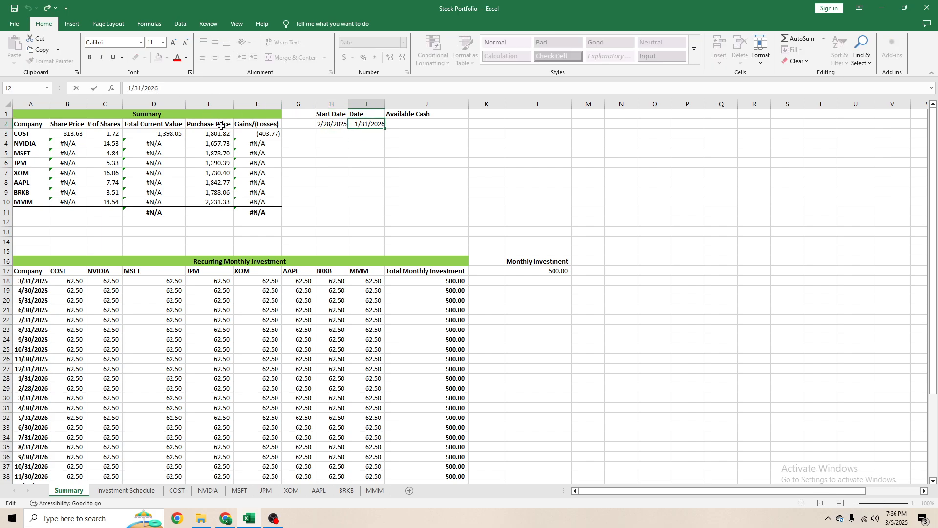
{"action": "left_click", "coordinate": [367, 124]}
{"action": "key", "text": "BackSpace"}
{"action": "type", "text": "0"}
{"action": "key", "text": "Return"}
- Inspect the table range in the COST Share Price VLOOKUP formula in B3, leaving the edit without saving it
{"action": "left_click", "coordinate": [344, 123]}
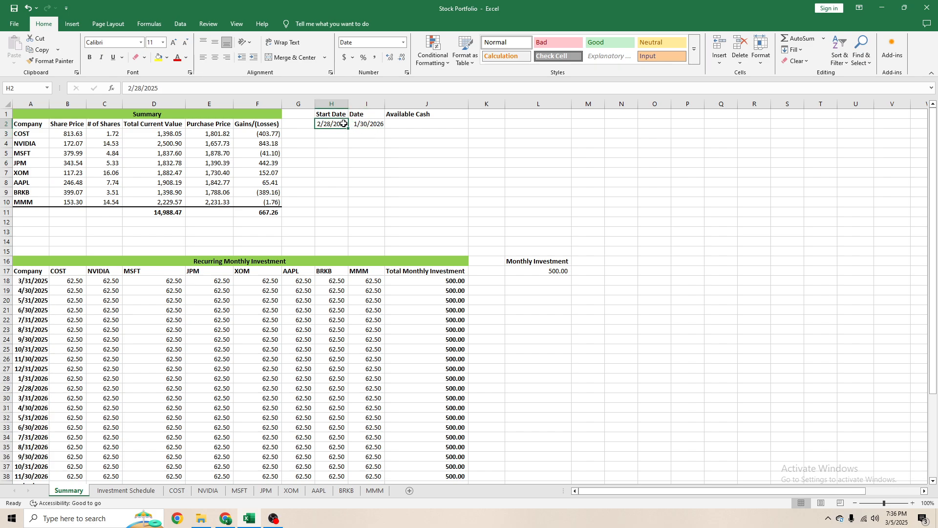
{"action": "left_click", "coordinate": [62, 134]}
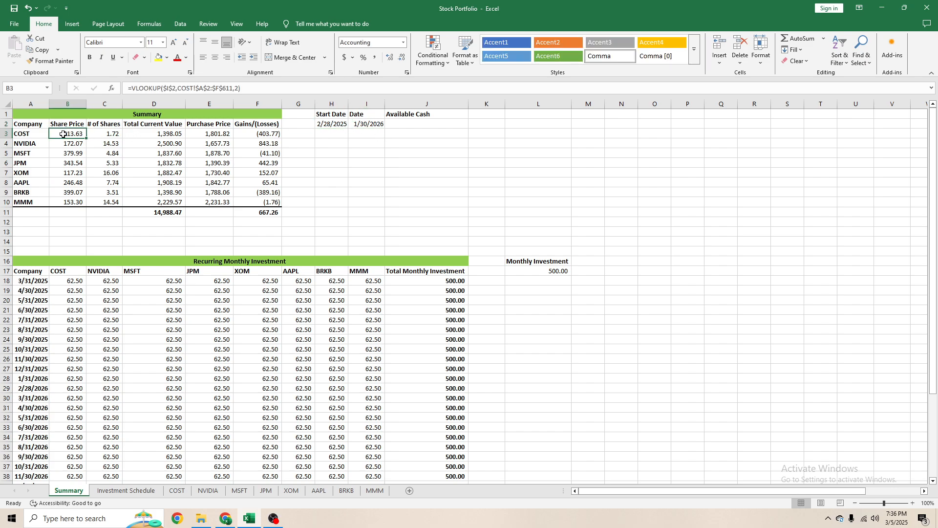
{"action": "left_click", "coordinate": [214, 89]}
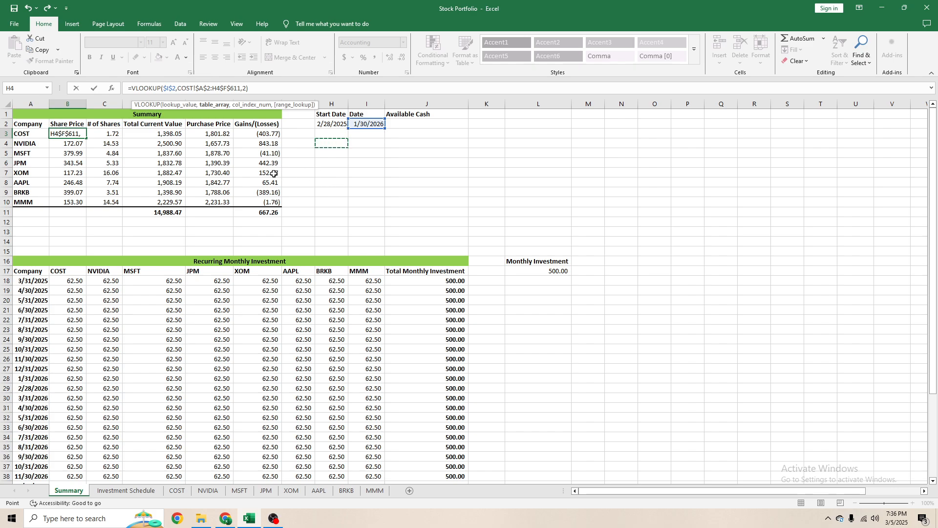
{"action": "key", "text": "Escape"}
- Try 1/5/2026 as the Summary sheet's Date in I2, and undo the date changes back to 1/31/2026
{"action": "left_click", "coordinate": [353, 128]}
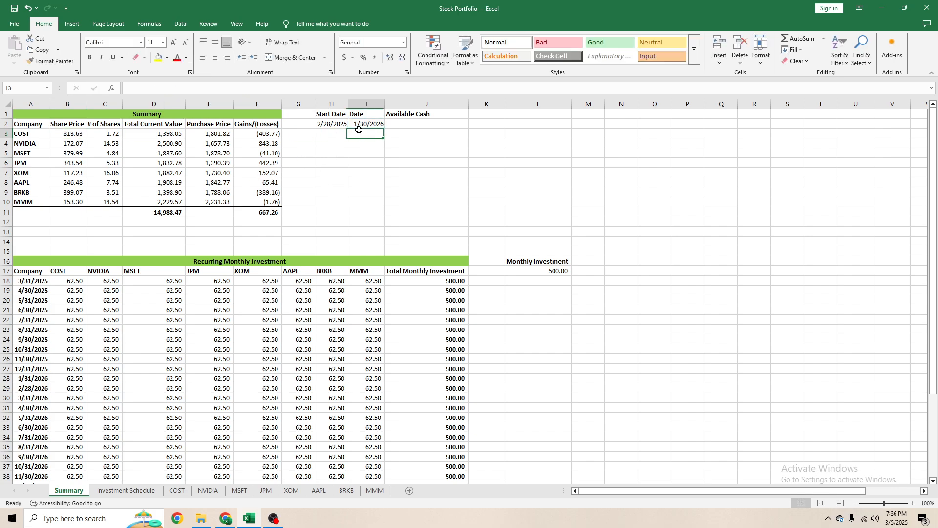
{"action": "left_click", "coordinate": [145, 92]}
{"action": "key", "text": "BackSpace"}
{"action": "key", "text": "BackSpace"}
{"action": "type", "text": "5"}
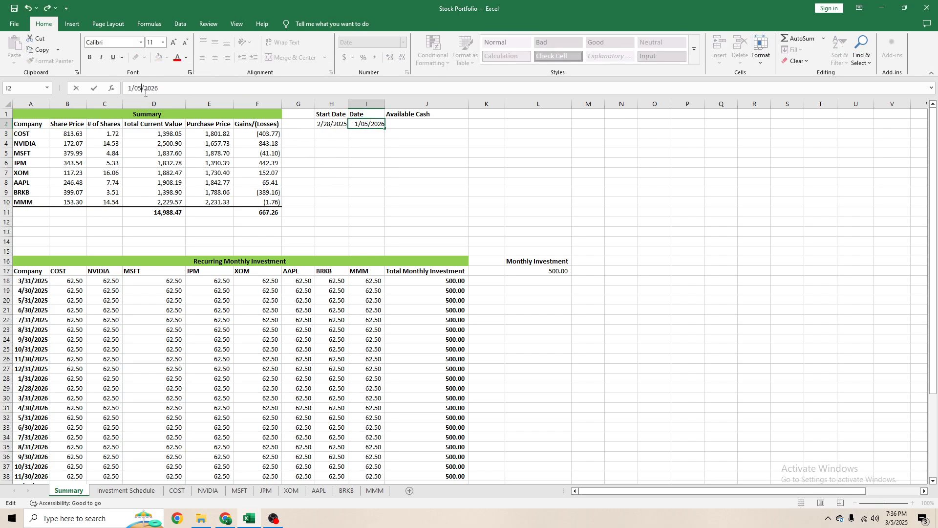
{"action": "key", "text": "Return"}
{"action": "key", "text": "Up"}
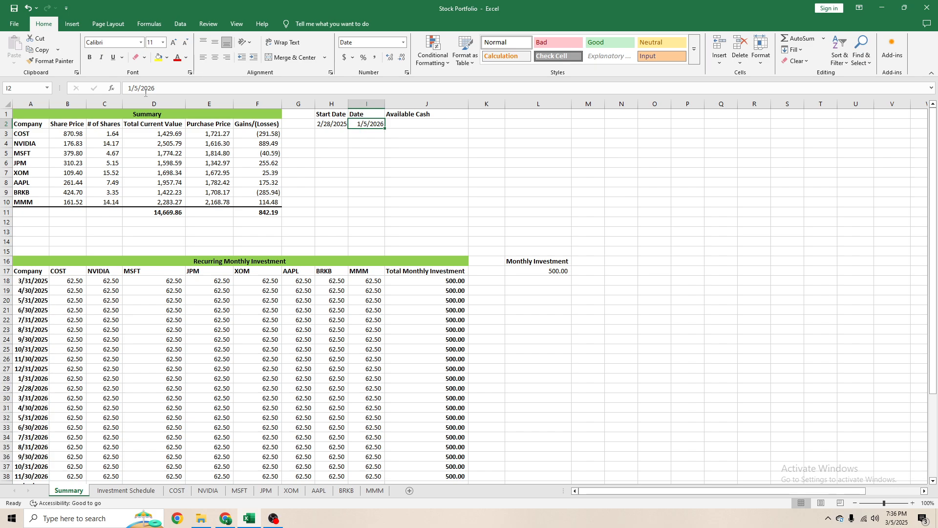
{"action": "key", "text": "ctrl+z"}
- Examine the Summary sheet's Total Current Value formulas in D4 and D3 and the COST lookup formulas in C3 and B3
{"action": "left_click", "coordinate": [147, 144]}
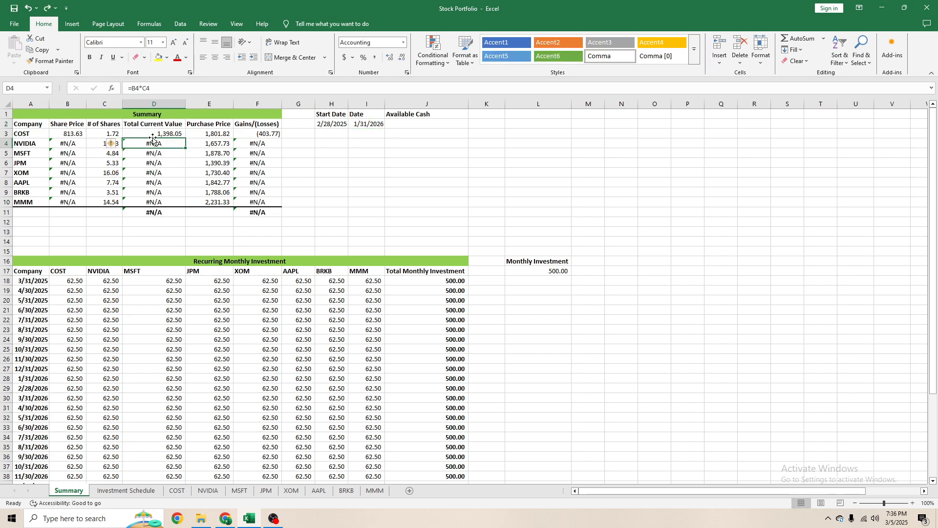
{"action": "left_click", "coordinate": [154, 132]}
{"action": "double_click", "coordinate": [102, 132]}
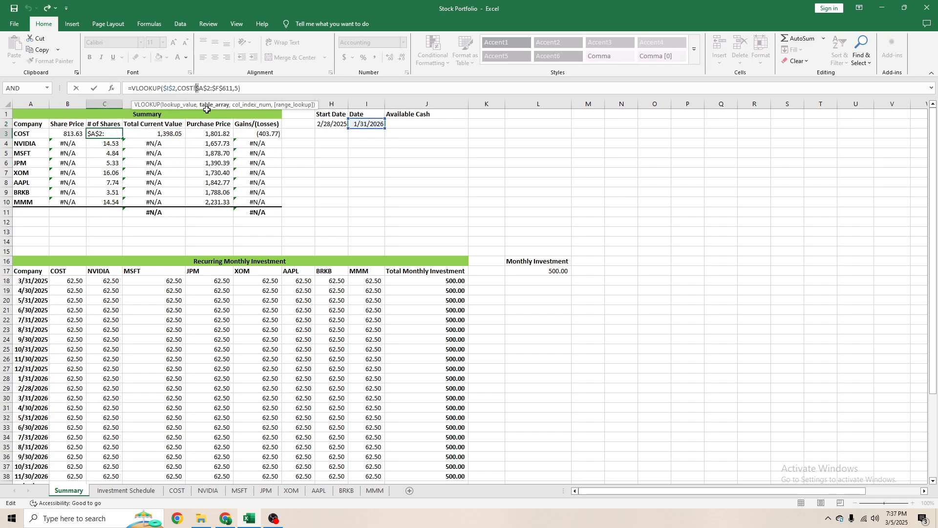
{"action": "left_click", "coordinate": [254, 125]}
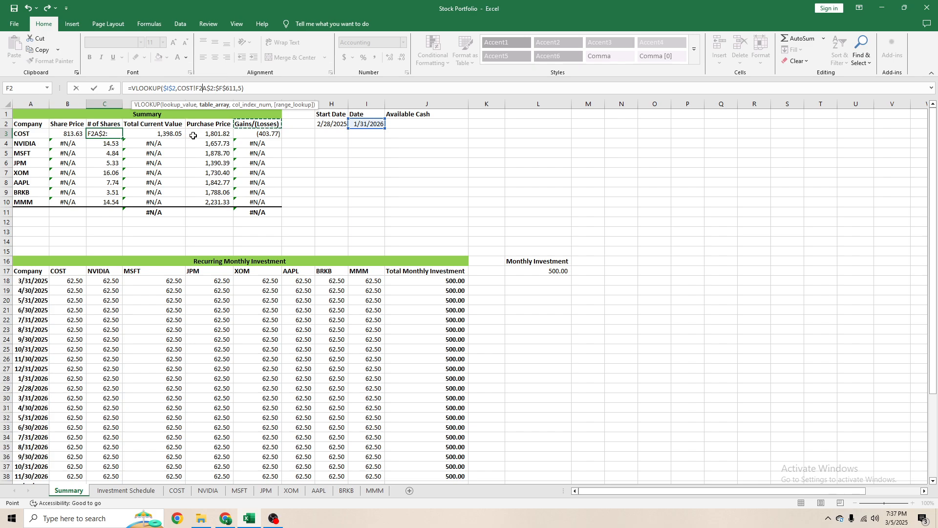
{"action": "key", "text": "Escape"}
{"action": "key", "text": "Left"}
{"action": "left_click", "coordinate": [209, 91]}
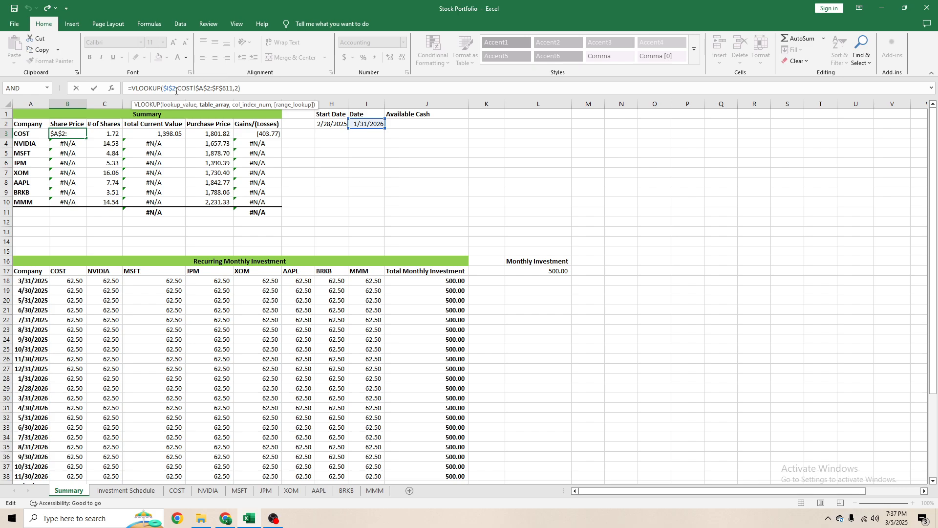
{"action": "left_click", "coordinate": [406, 171]}
- Review the Investment Schedule and the COST sheet's dates, share prices and share counts around month ends
{"action": "left_click", "coordinate": [138, 491]}
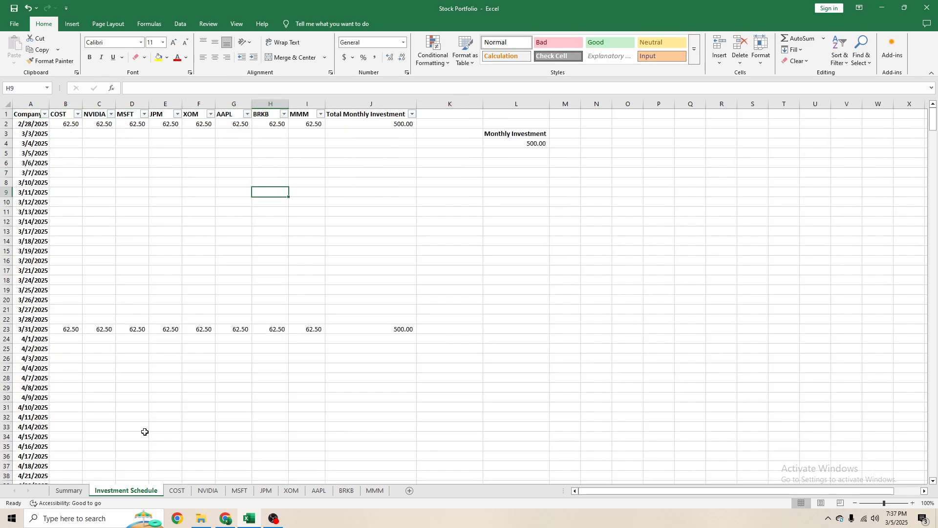
{"action": "left_click", "coordinate": [177, 491]}
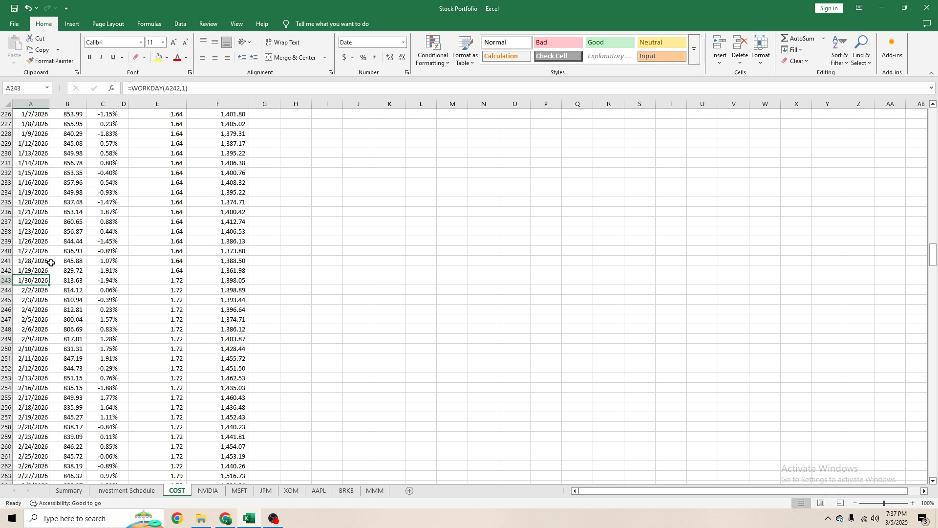
{"action": "scroll", "coordinate": [35, 282], "scroll_direction": "up", "scroll_amount": 20}
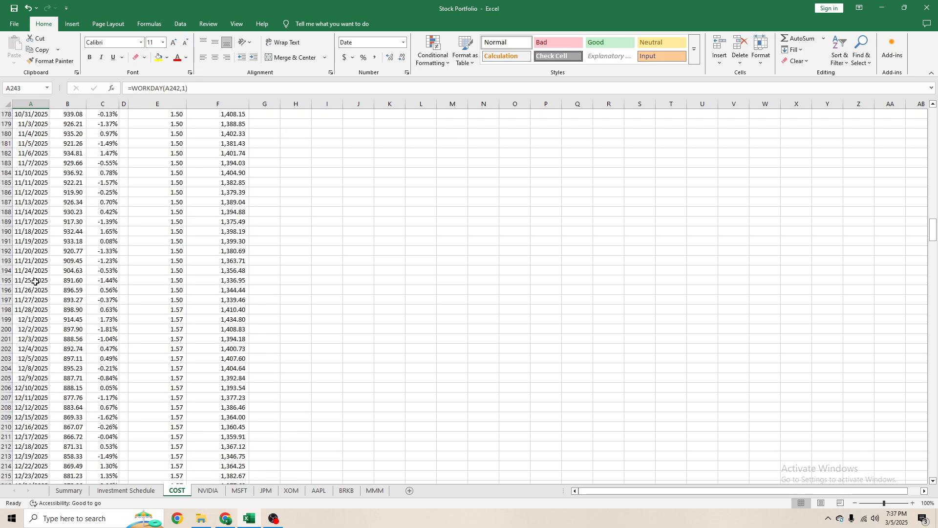
{"action": "scroll", "coordinate": [39, 285], "scroll_direction": "up", "scroll_amount": 12}
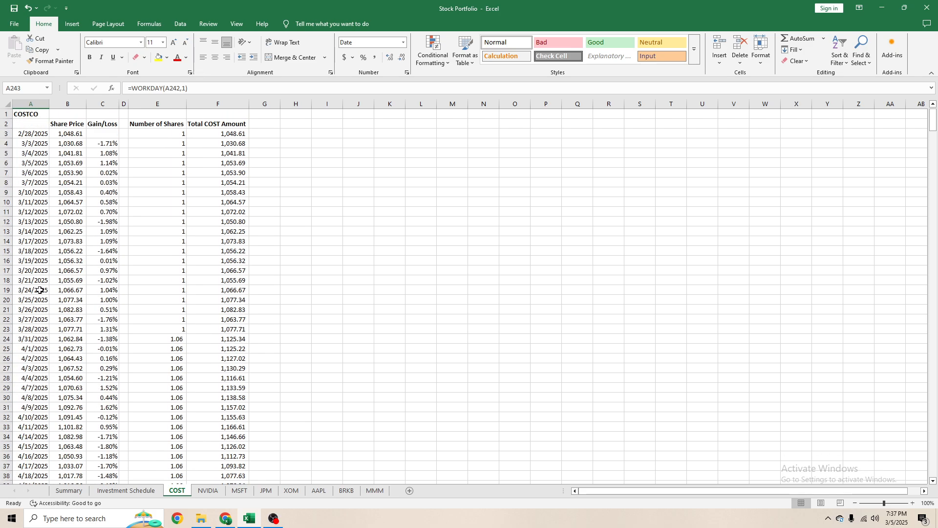
{"action": "scroll", "coordinate": [36, 272], "scroll_direction": "down", "scroll_amount": 20}
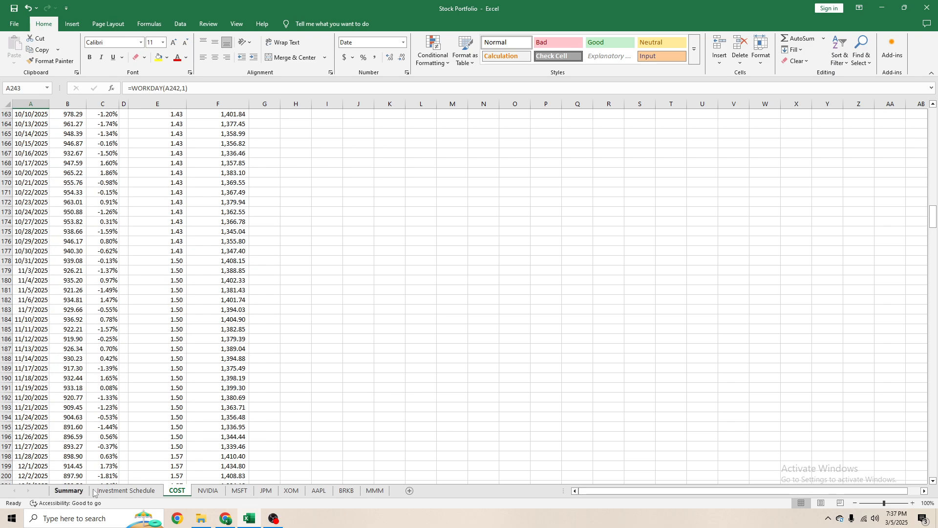
- Change the table range in the Summary sheet's COST Share Price VLOOKUP in B3 to COST!$A$2:F$611
{"action": "key", "text": "ctrl+Page_Up"}
{"action": "left_click", "coordinate": [69, 490]}
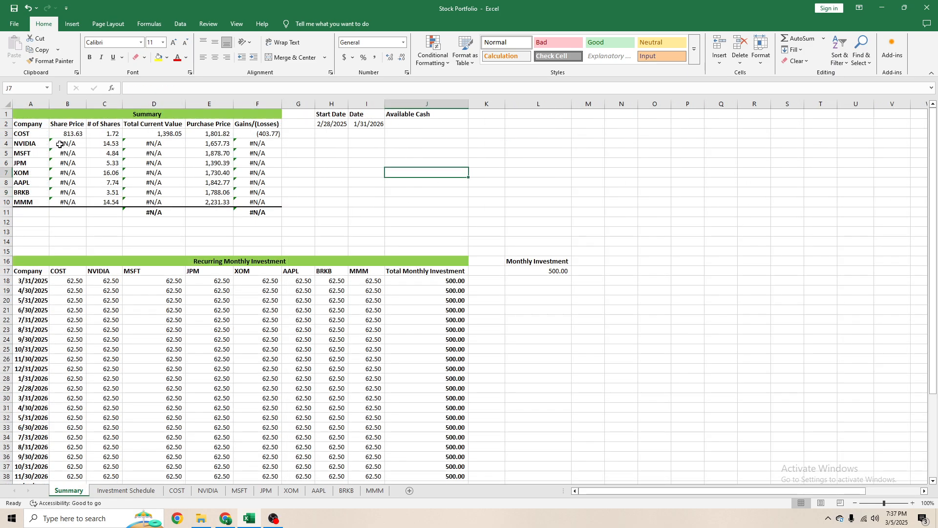
{"action": "left_click", "coordinate": [68, 133]}
{"action": "left_click", "coordinate": [230, 88]}
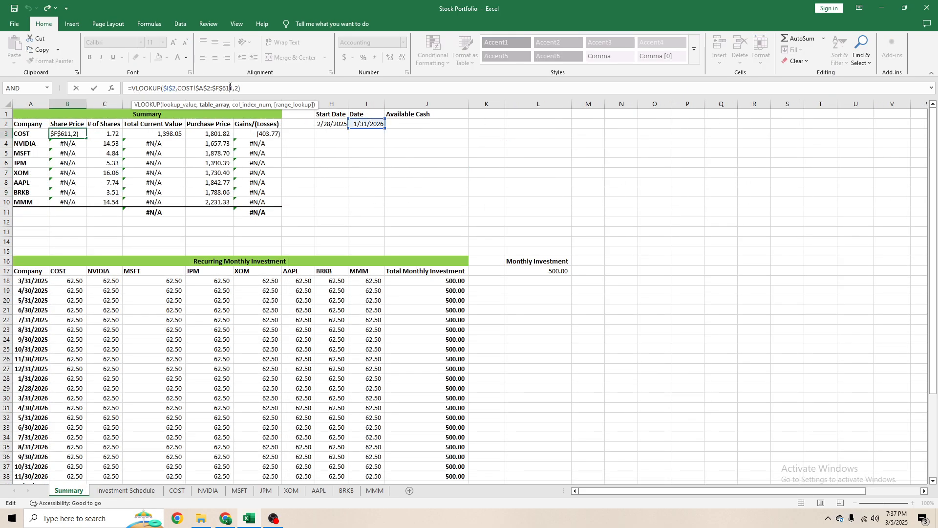
{"action": "key", "text": "F4"}
{"action": "key", "text": "ctrl+Return"}
- Compare the Share Price VLOOKUP formulas in B4:B8 with the COST formula in B3
{"action": "key", "text": "Down"}
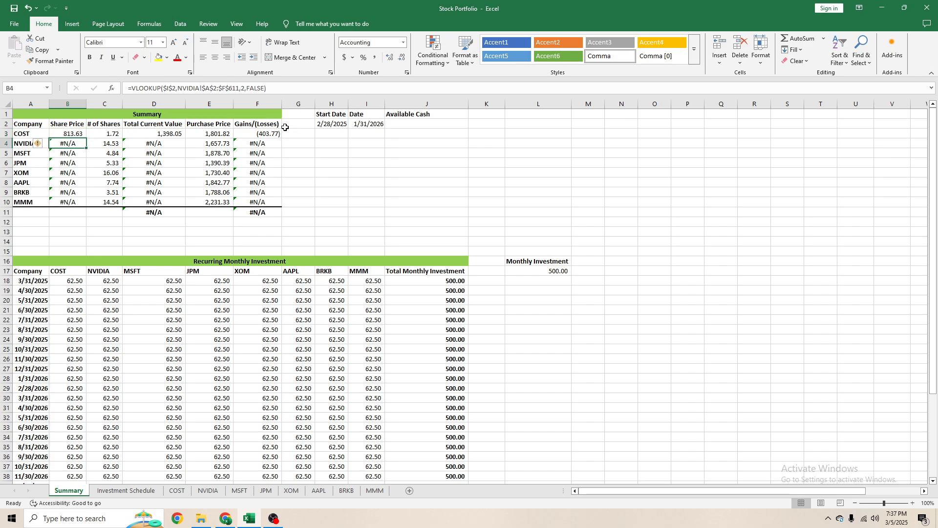
{"action": "key", "text": "Down"}
{"action": "key", "text": "Down"}
{"action": "key", "text": "Down"}
{"action": "key", "text": "Down"}
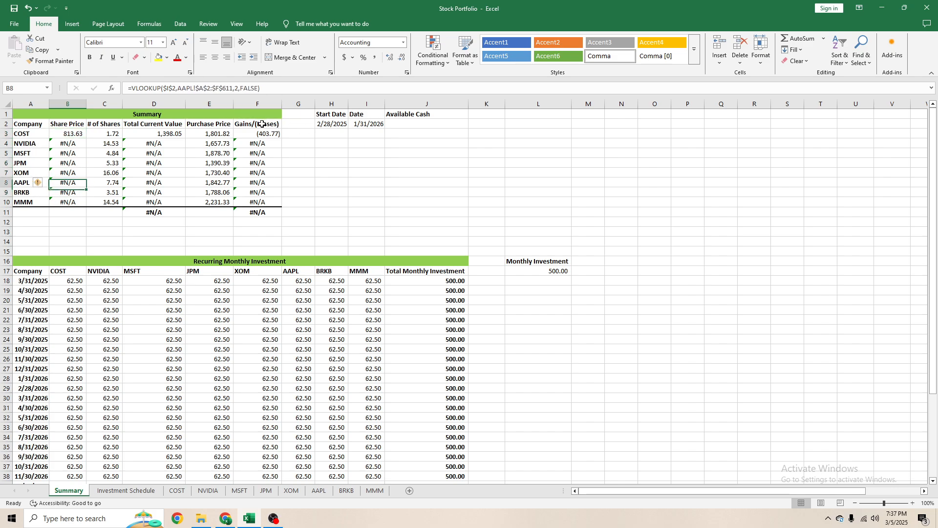
{"action": "key", "text": "Up"}
{"action": "key", "text": "Up"}
{"action": "key", "text": "Up"}
{"action": "key", "text": "Up"}
{"action": "key", "text": "Up"}
{"action": "key", "text": "Down"}
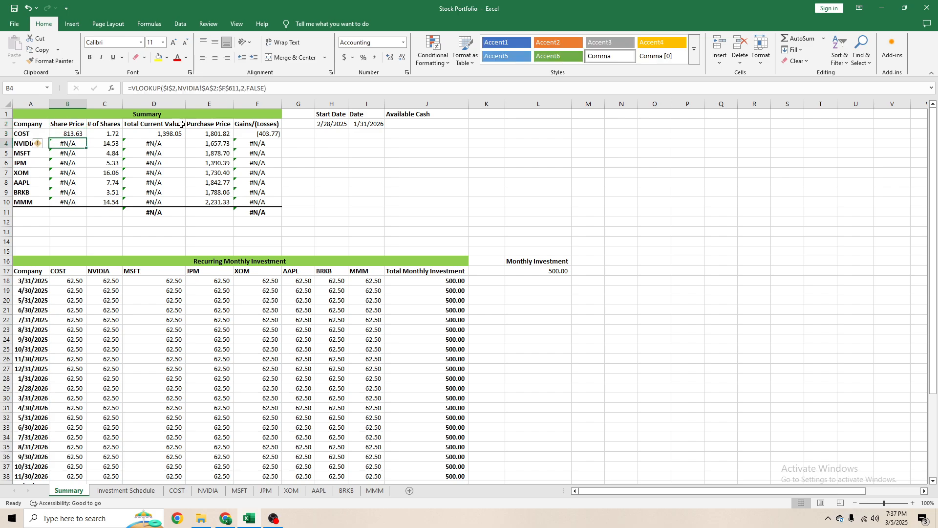
{"action": "left_click", "coordinate": [73, 132]}
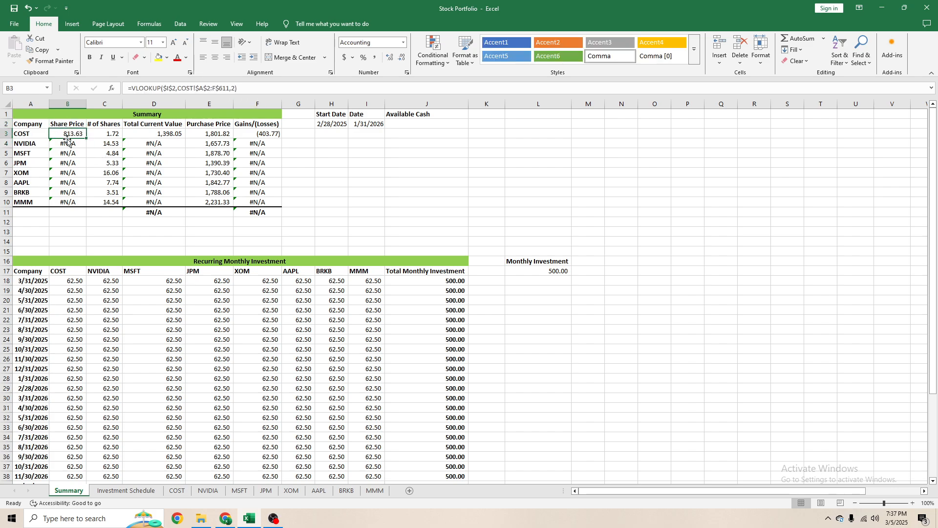
- Remove the FALSE range-lookup argument from the NVIDIA Share Price VLOOKUP formula in B4
{"action": "left_click", "coordinate": [68, 142]}
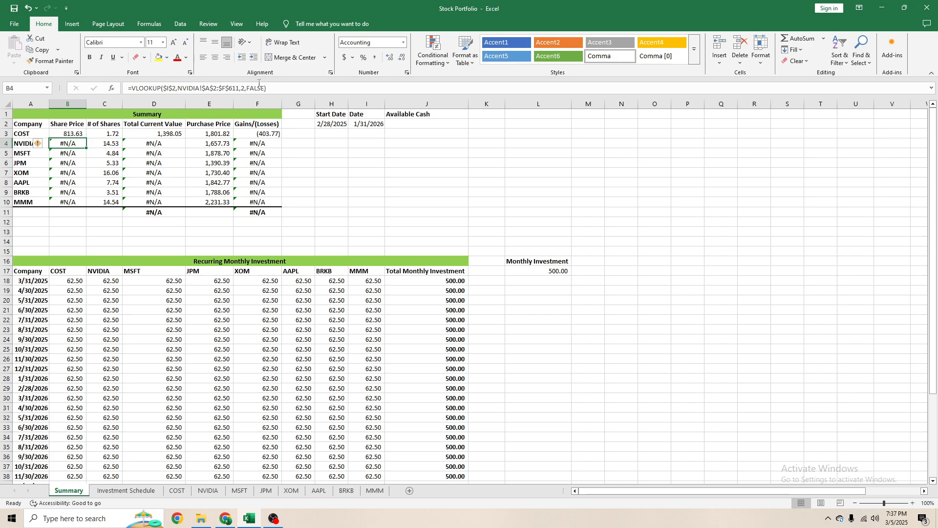
{"action": "left_click", "coordinate": [263, 88]}
{"action": "key", "text": "BackSpace"}
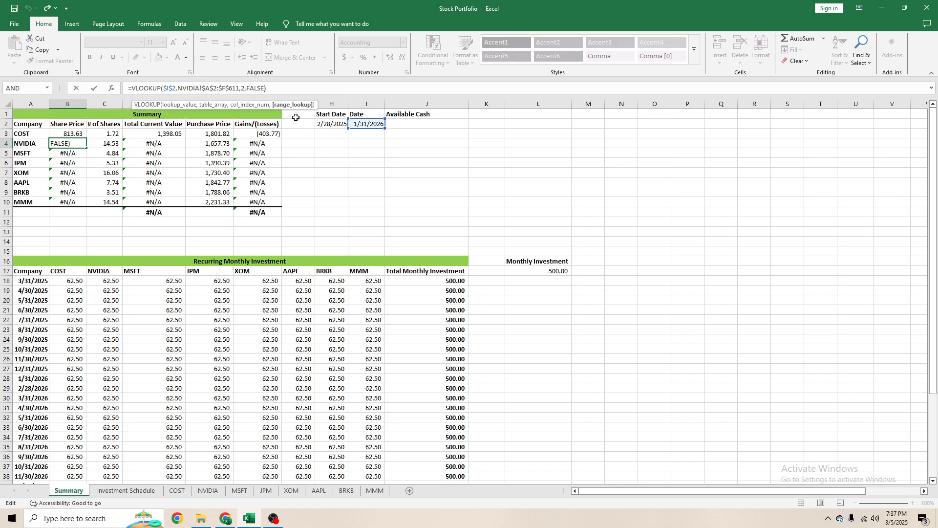
{"action": "double_click", "coordinate": [290, 117]}
{"action": "key", "text": "Return"}
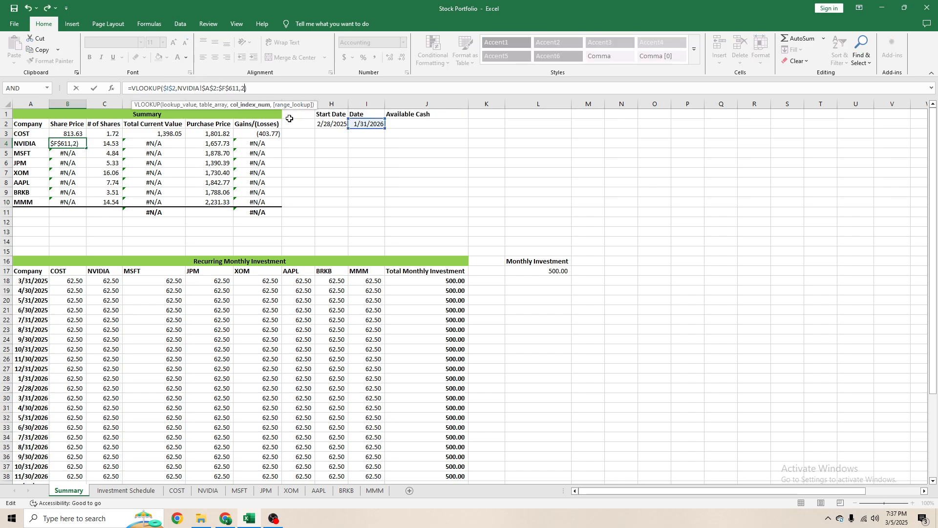
- Remove the FALSE range-lookup argument from the MSFT and JPM Share Price VLOOKUP formulas in B5 and B6
{"action": "left_click", "coordinate": [260, 88]}
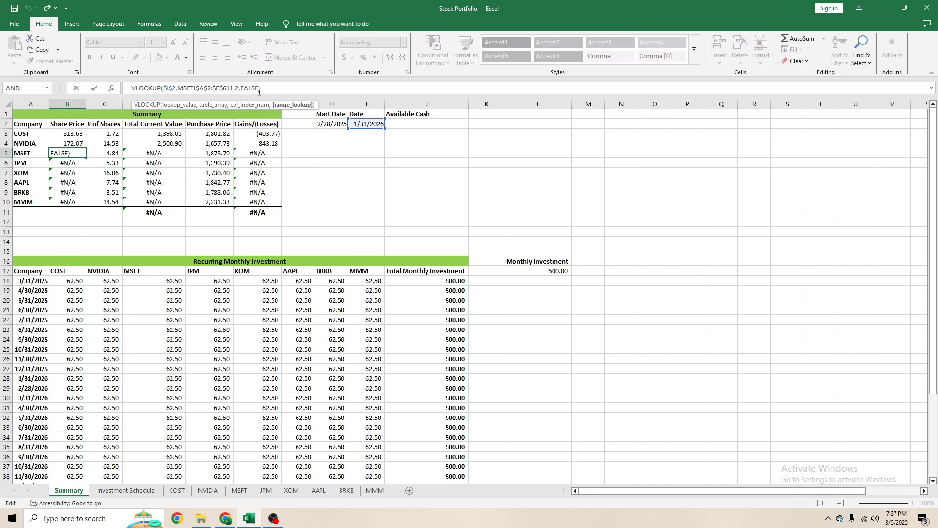
{"action": "key", "text": "BackSpace"}
{"action": "double_click", "coordinate": [264, 117]}
{"action": "key", "text": "Return"}
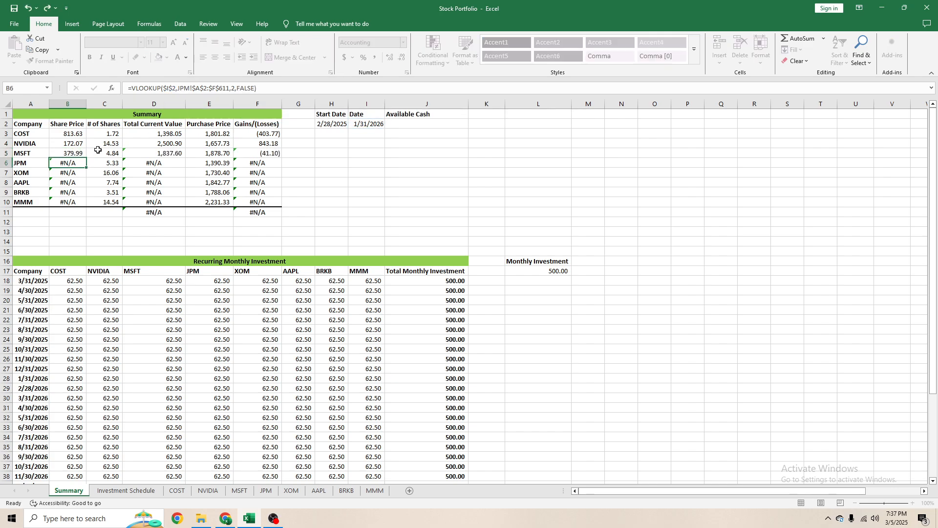
{"action": "left_click", "coordinate": [253, 88]}
{"action": "key", "text": "BackSpace"}
{"action": "key", "text": "BackSpace"}
{"action": "key", "text": "BackSpace"}
{"action": "key", "text": "BackSpace"}
{"action": "key", "text": "BackSpace"}
{"action": "key", "text": "BackSpace"}
{"action": "key", "text": "Return"}
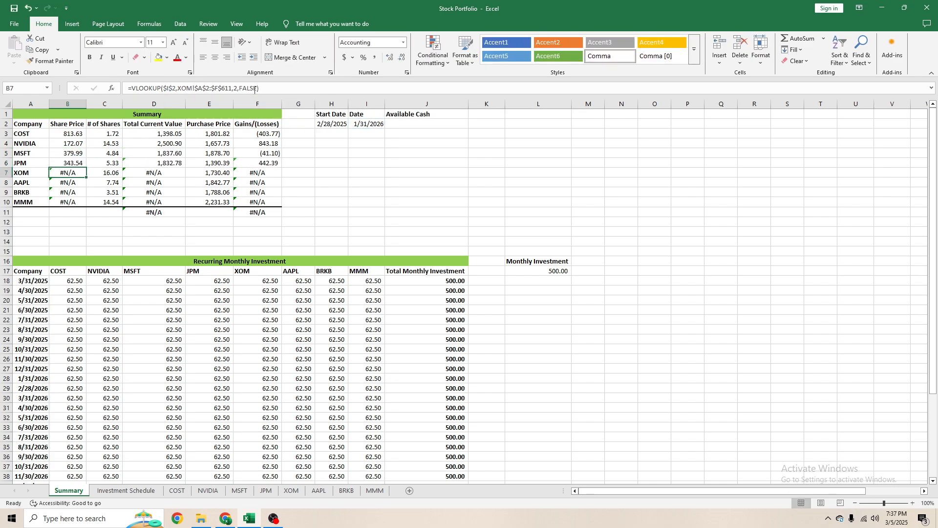
- Remove the FALSE range-lookup argument from the XOM and AAPL Share Price VLOOKUP formulas in B7 and B8
{"action": "left_click", "coordinate": [257, 89]}
{"action": "key", "text": "BackSpace"}
{"action": "key", "text": "BackSpace"}
{"action": "key", "text": "BackSpace"}
{"action": "key", "text": "BackSpace"}
{"action": "key", "text": "BackSpace"}
{"action": "key", "text": "BackSpace"}
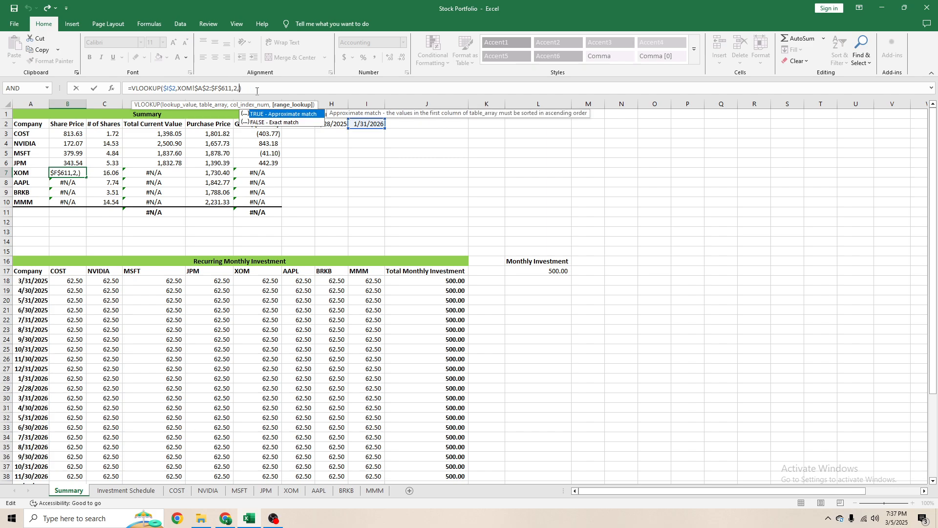
{"action": "key", "text": "Return"}
{"action": "left_click", "coordinate": [257, 88]}
{"action": "key", "text": "BackSpace"}
{"action": "key", "text": "BackSpace"}
{"action": "key", "text": "BackSpace"}
{"action": "key", "text": "BackSpace"}
{"action": "key", "text": "BackSpace"}
{"action": "key", "text": "BackSpace"}
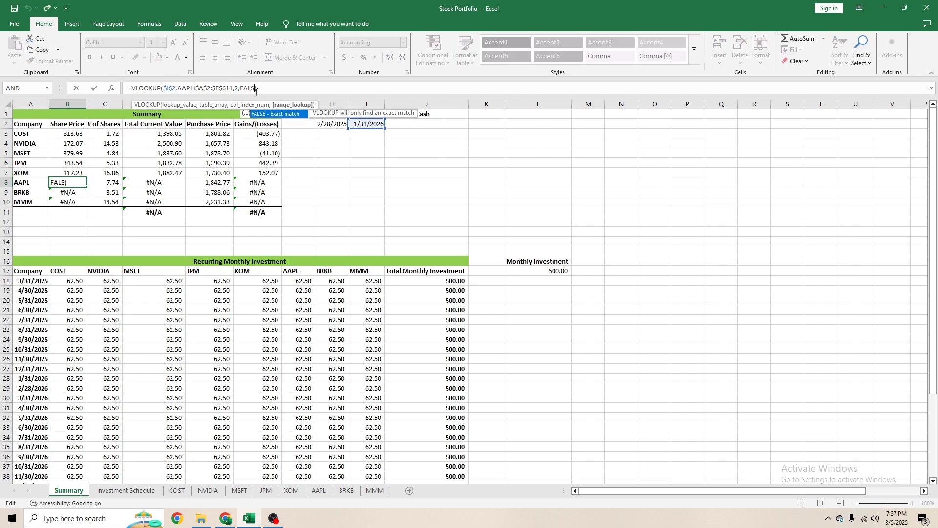
{"action": "key", "text": "Return"}
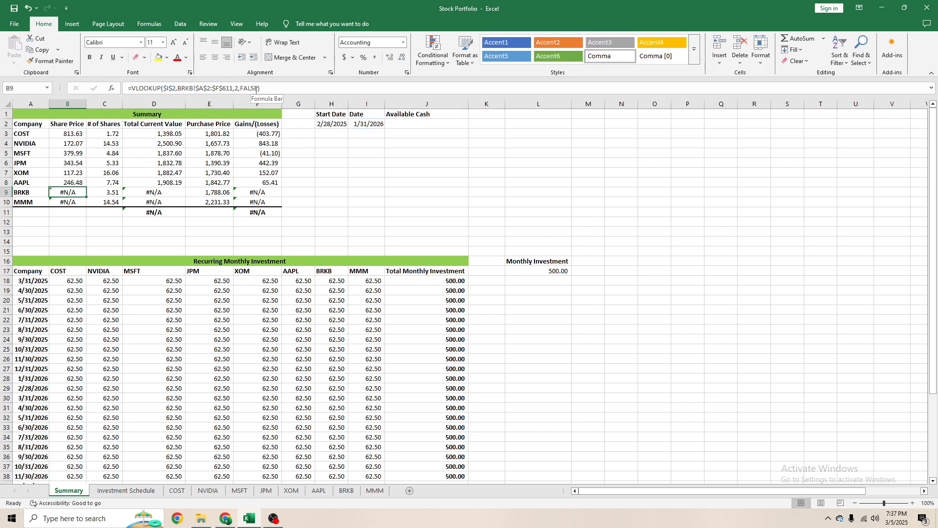
- Remove the FALSE range-lookup argument from the BRKB and MMM Share Price VLOOKUP formulas in B9 and B10
{"action": "left_click", "coordinate": [258, 88]}
{"action": "key", "text": "BackSpace"}
{"action": "key", "text": "BackSpace"}
{"action": "key", "text": "BackSpace"}
{"action": "key", "text": "BackSpace"}
{"action": "key", "text": "BackSpace"}
{"action": "key", "text": "BackSpace"}
{"action": "key", "text": "Return"}
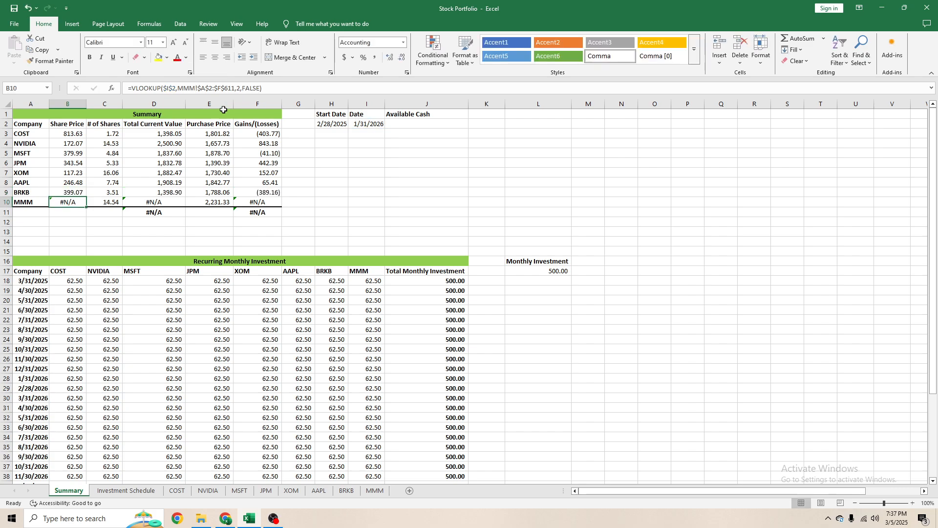
{"action": "left_click", "coordinate": [260, 89]}
{"action": "key", "text": "BackSpace"}
{"action": "key", "text": "BackSpace"}
{"action": "key", "text": "BackSpace"}
{"action": "key", "text": "BackSpace"}
{"action": "key", "text": "BackSpace"}
{"action": "key", "text": "BackSpace"}
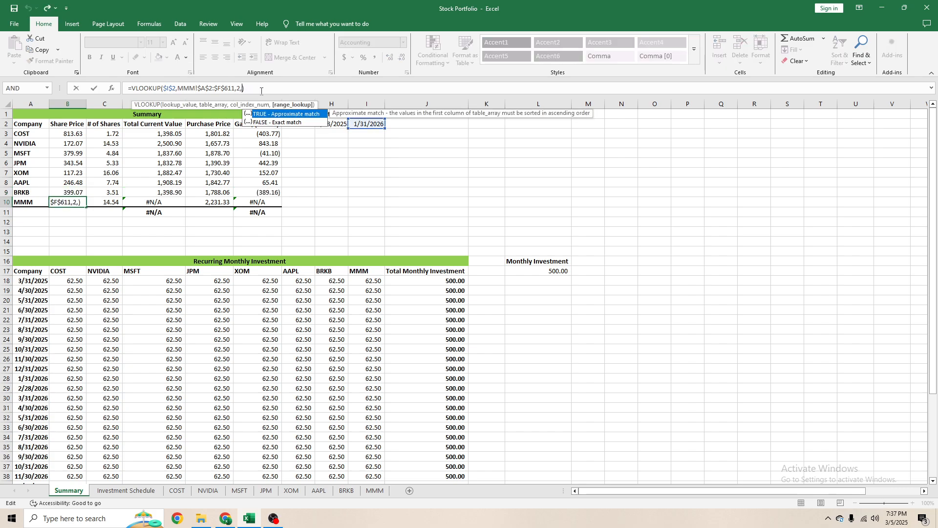
{"action": "key", "text": "Return"}
{"action": "left_click", "coordinate": [82, 201]}
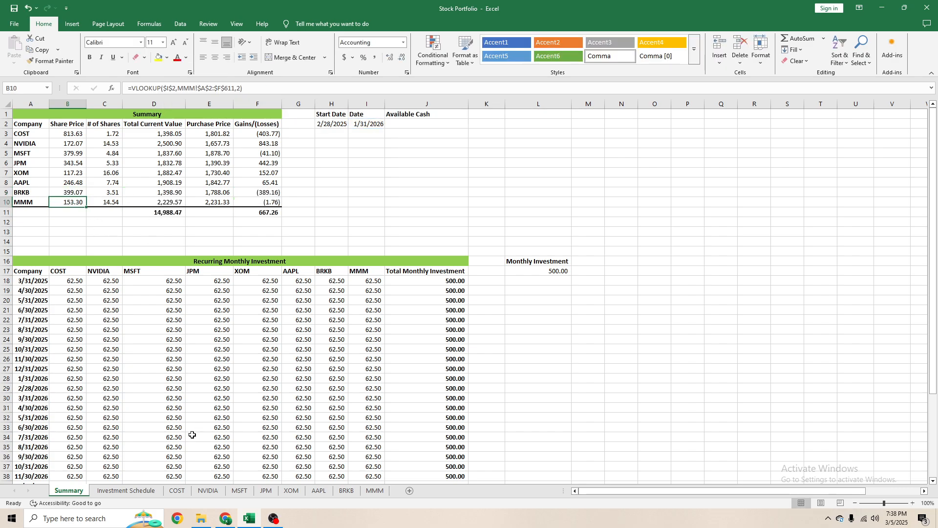
- Compare the COST sheet's 1/30/2026 share price with the Share Price and totals on the Summary sheet
{"action": "left_click", "coordinate": [177, 491]}
{"action": "scroll", "coordinate": [30, 258], "scroll_direction": "down", "scroll_amount": 19}
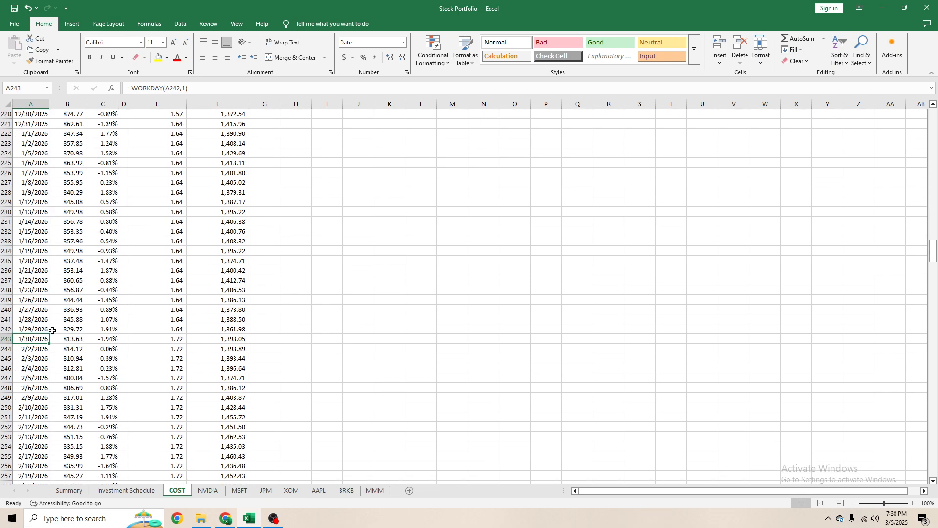
{"action": "left_click", "coordinate": [65, 338]}
{"action": "left_click", "coordinate": [69, 490]}
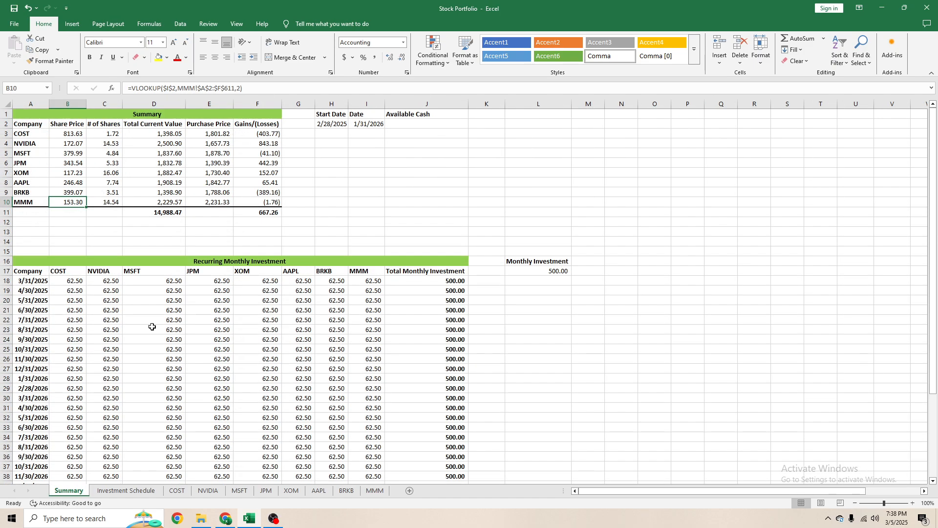
{"action": "left_click", "coordinate": [105, 172]}
{"action": "left_click", "coordinate": [146, 213]}
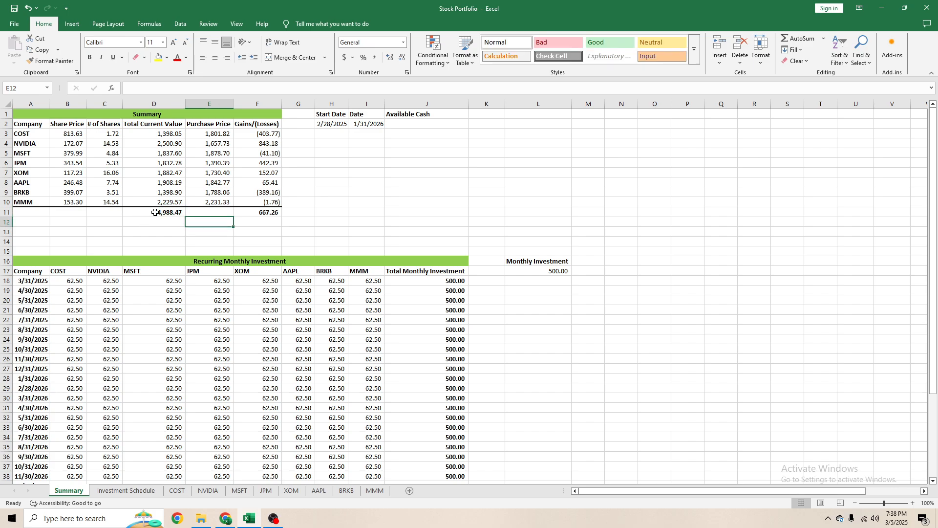
- Set the Summary date in I2 to 2/28/2026 and check the Gains/(Losses) column and its total
{"action": "left_click", "coordinate": [366, 125]}
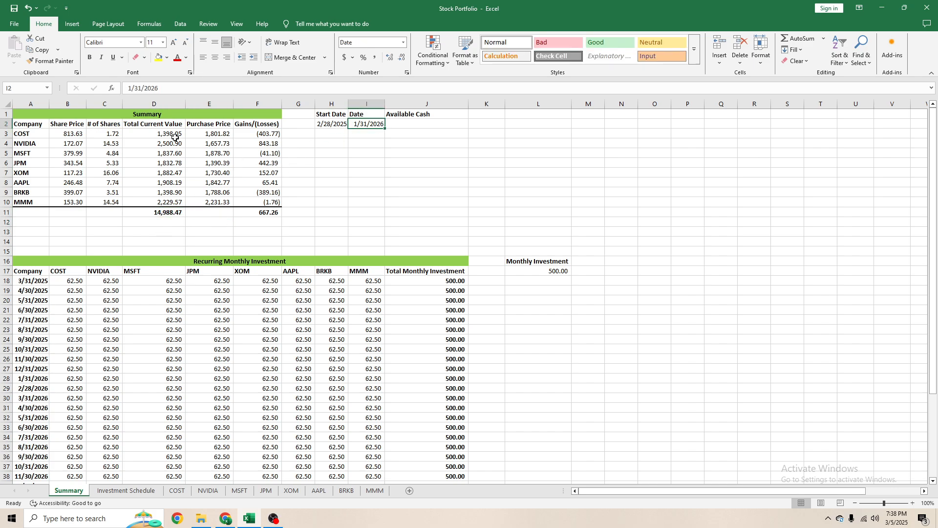
{"action": "left_click", "coordinate": [131, 89]}
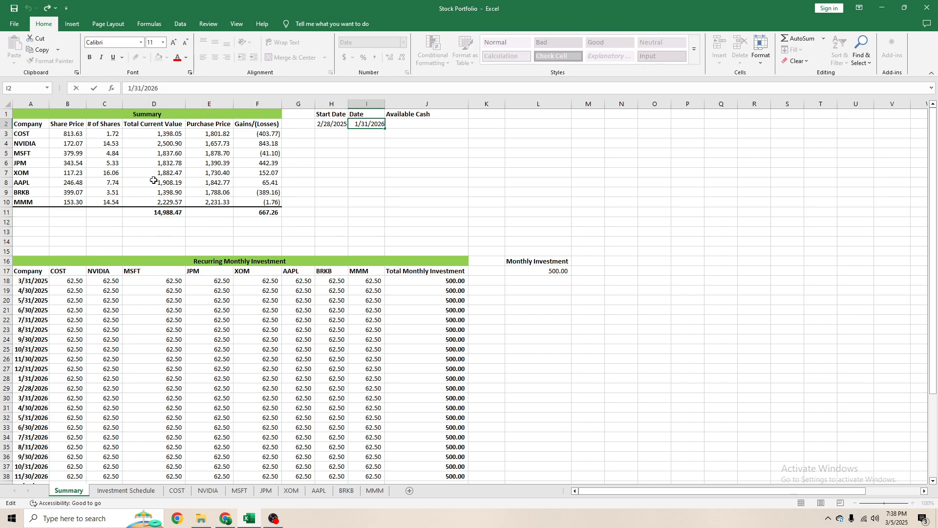
{"action": "key", "text": "BackSpace"}
{"action": "type", "text": "2"}
{"action": "key", "text": "BackSpace"}
{"action": "key", "text": "BackSpace"}
{"action": "type", "text": "28"}
{"action": "key", "text": "Return"}
{"action": "key", "text": "Up"}
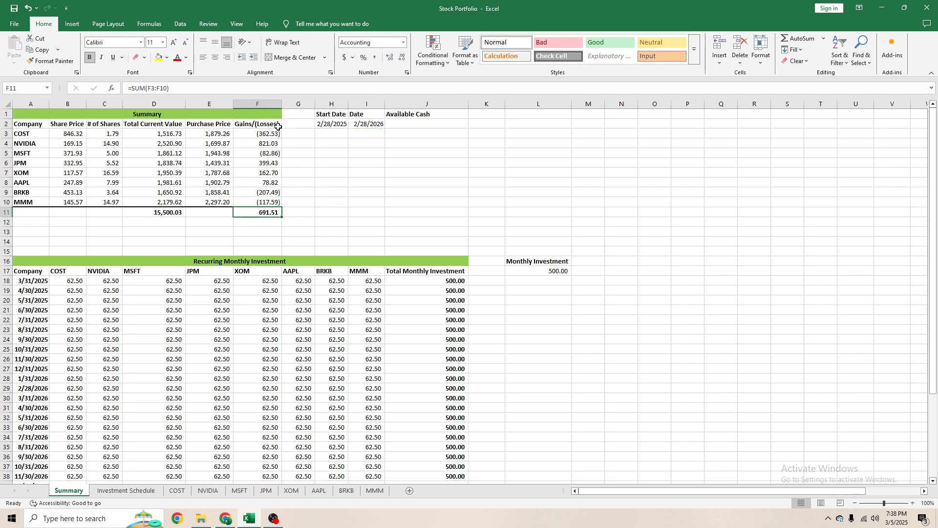
{"action": "left_click_drag", "start_coordinate": [266, 134], "coordinate": [274, 203]}
{"action": "left_click", "coordinate": [270, 213]}
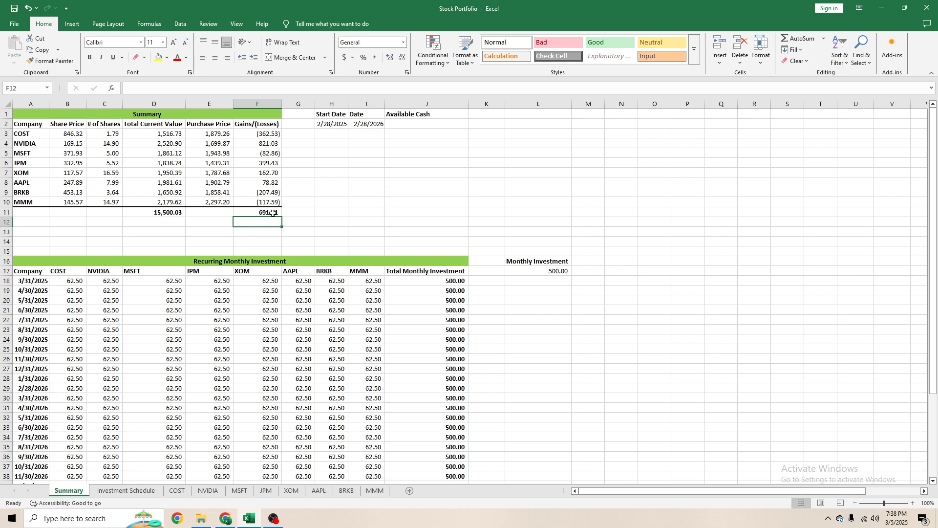
- Set the Summary date in I2 to 1/28/2026 and check the total gain and the MMM share count
{"action": "left_click", "coordinate": [367, 125]}
{"action": "left_click", "coordinate": [131, 87]}
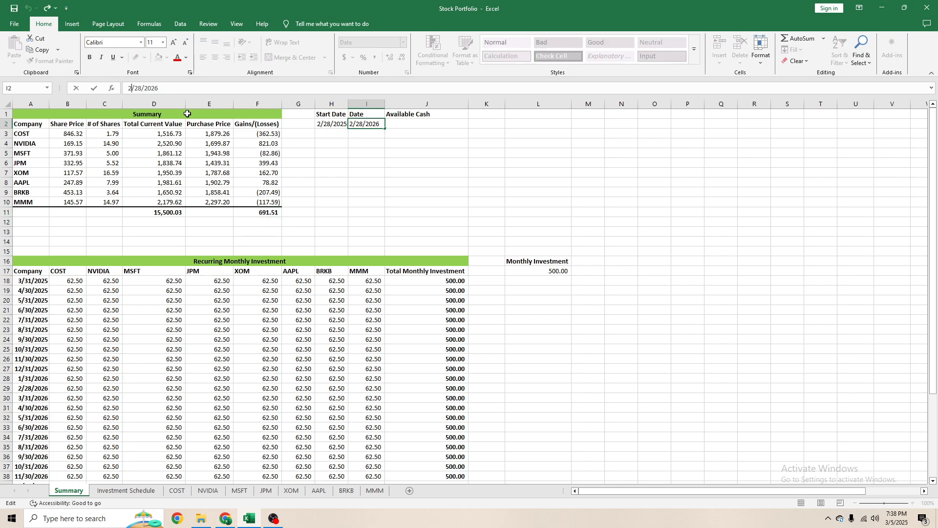
{"action": "key", "text": "BackSpace"}
{"action": "type", "text": "1"}
{"action": "key", "text": "Return"}
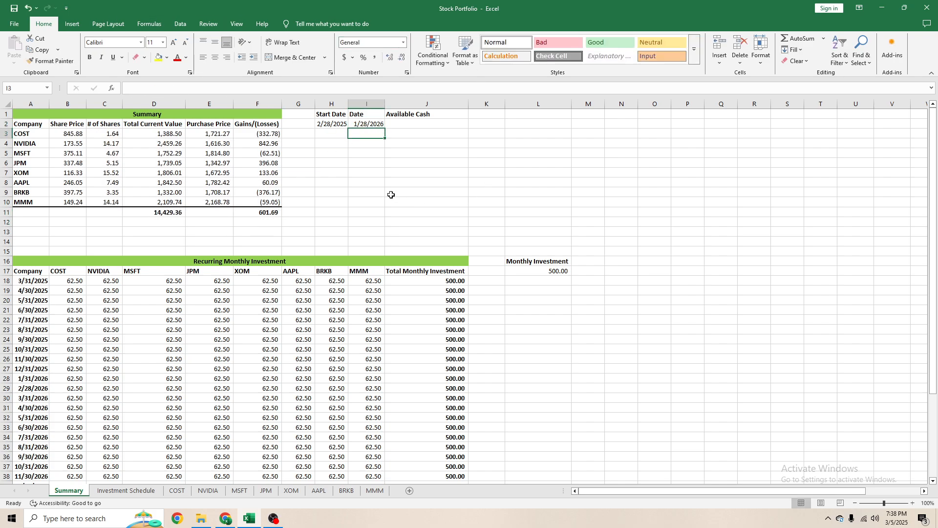
{"action": "left_click", "coordinate": [262, 214]}
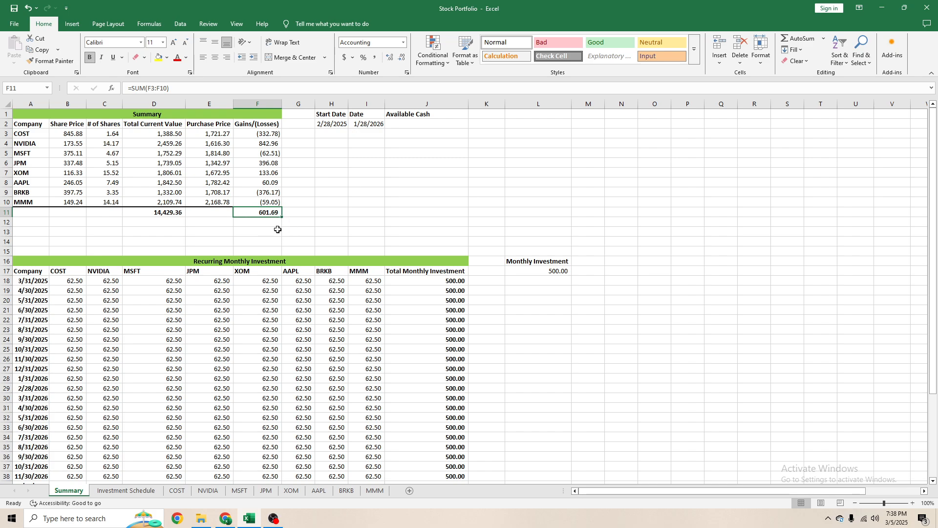
{"action": "left_click", "coordinate": [277, 231]}
{"action": "left_click", "coordinate": [115, 202]}
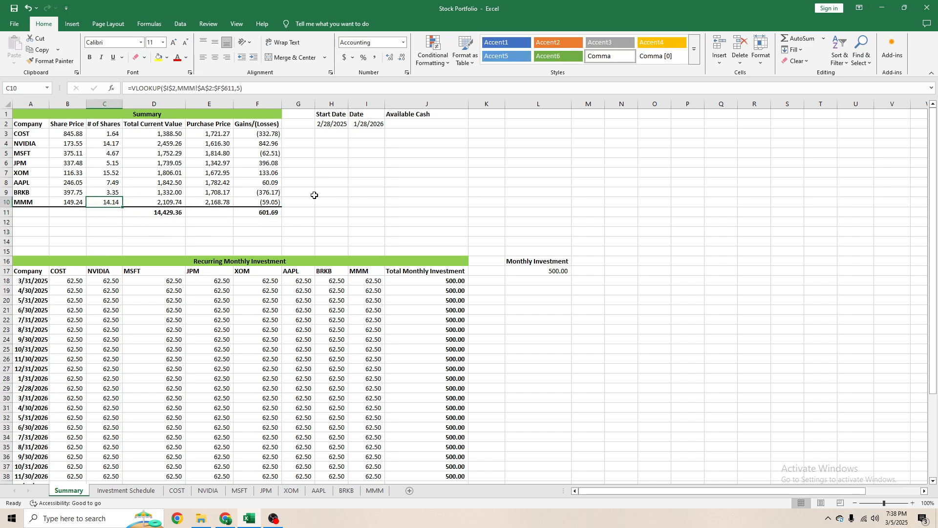
- Examine the Summary sheet's Recurring Monthly Investment table and the Monthly Investment amount on the Investment Schedule sheet
{"action": "left_click", "coordinate": [296, 240]}
{"action": "scroll", "coordinate": [293, 237], "scroll_direction": "down", "scroll_amount": 2}
{"action": "scroll", "coordinate": [286, 249], "scroll_direction": "up", "scroll_amount": 1}
{"action": "scroll", "coordinate": [286, 250], "scroll_direction": "up", "scroll_amount": 1}
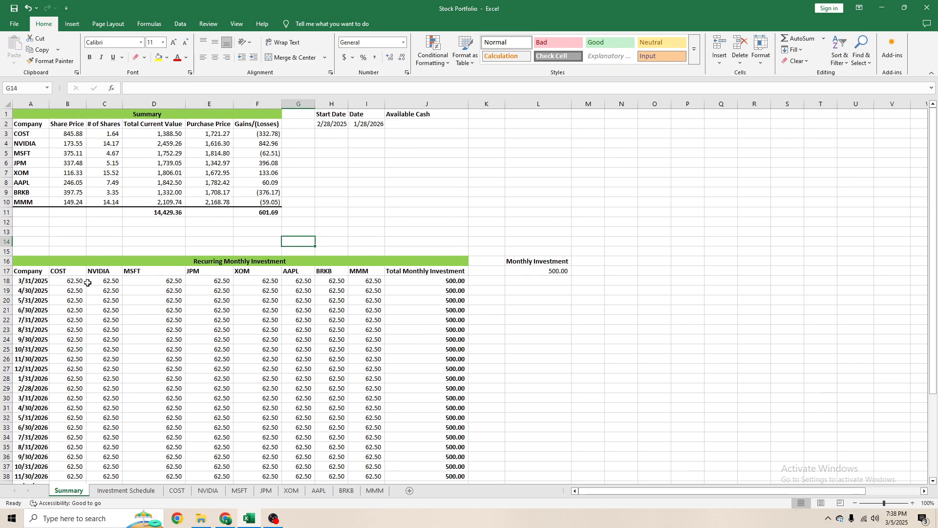
{"action": "left_click", "coordinate": [449, 282]}
{"action": "left_click", "coordinate": [102, 288]}
{"action": "left_click", "coordinate": [73, 283]}
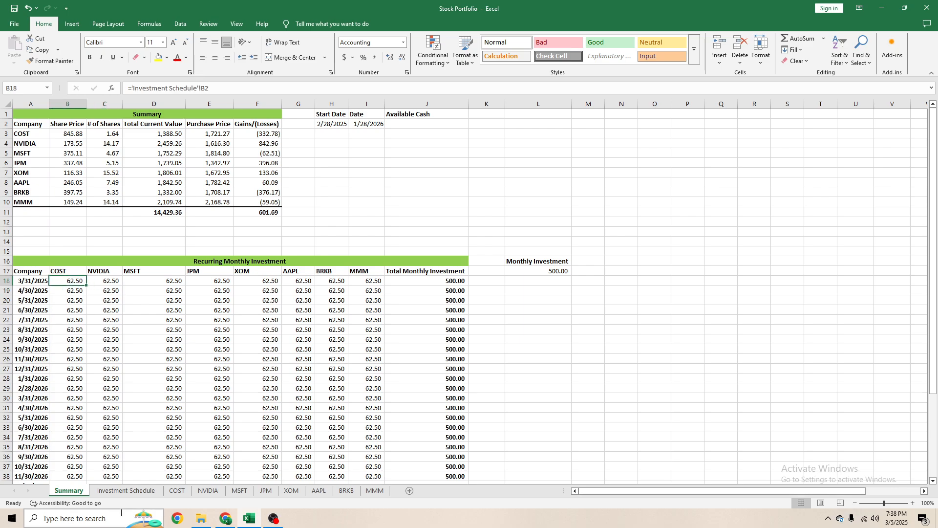
{"action": "left_click", "coordinate": [126, 490]}
{"action": "left_click", "coordinate": [522, 143]}
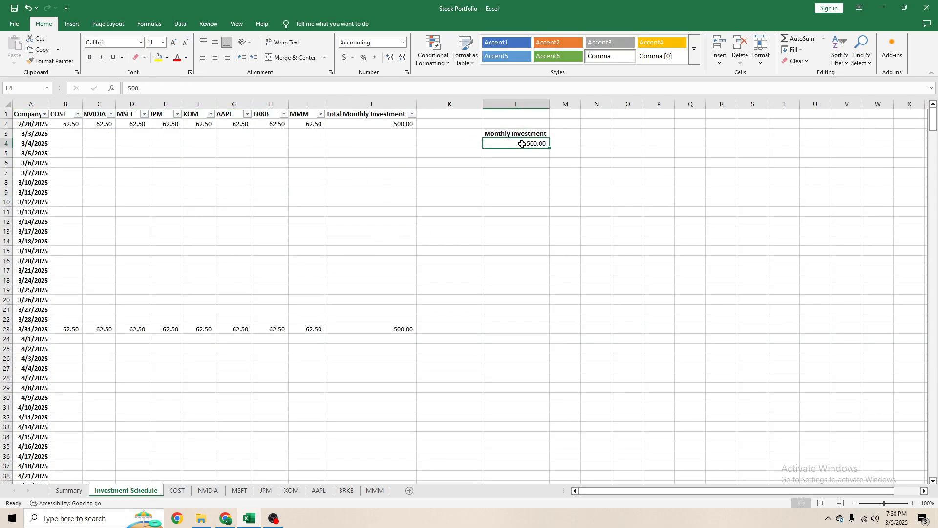
- Try changing the COST investment formula in B2 of the Investment Schedule to =$L$4/10
{"action": "double_click", "coordinate": [66, 124]}
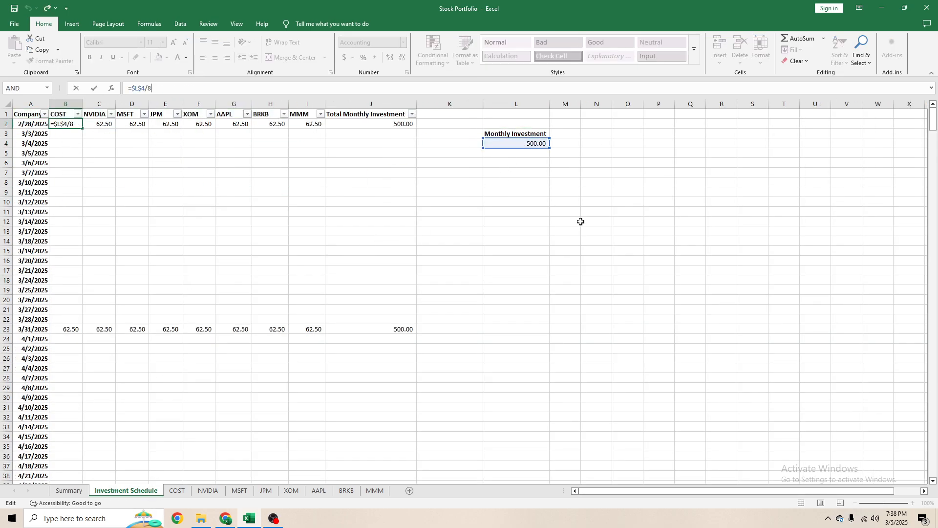
{"action": "key", "text": "BackSpace"}
{"action": "type", "text": "10"}
{"action": "key", "text": "Return"}
{"action": "key", "text": "Up"}
{"action": "key", "text": "Right"}
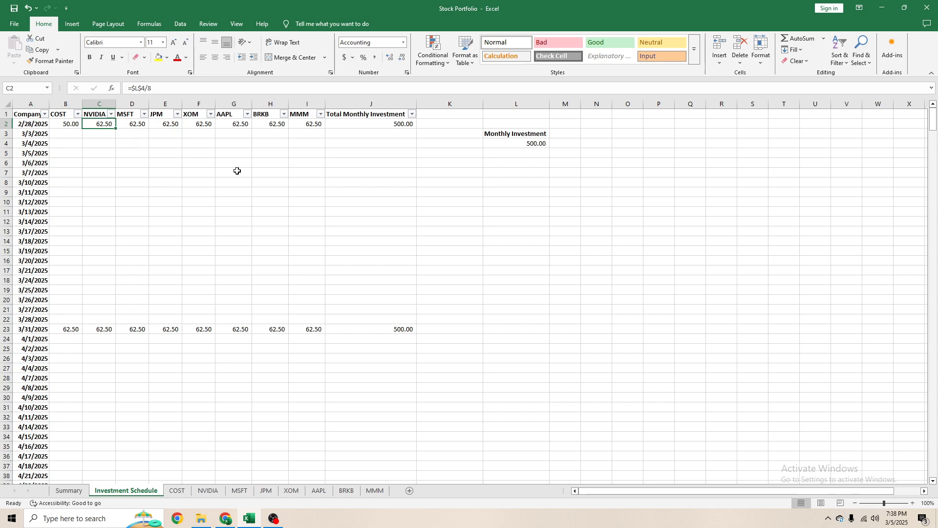
{"action": "left_click", "coordinate": [630, 172]}
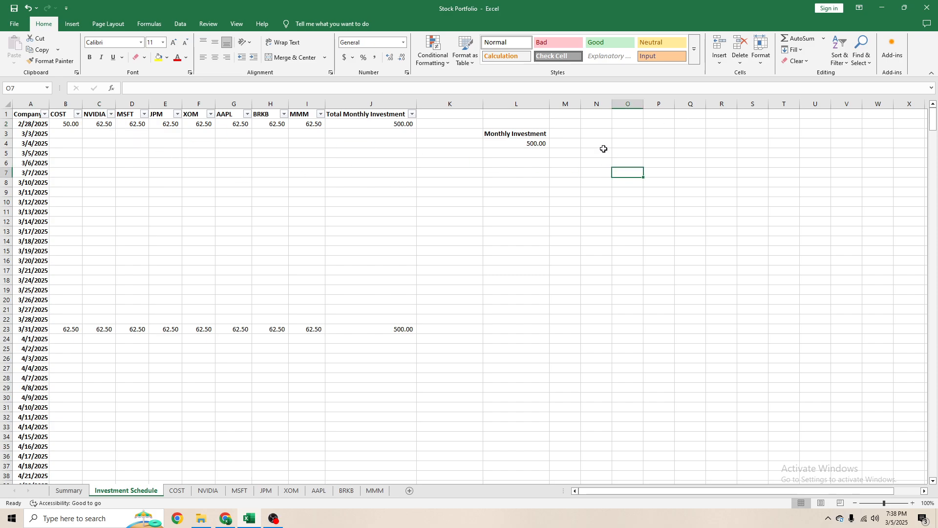
{"action": "left_click", "coordinate": [597, 134]}
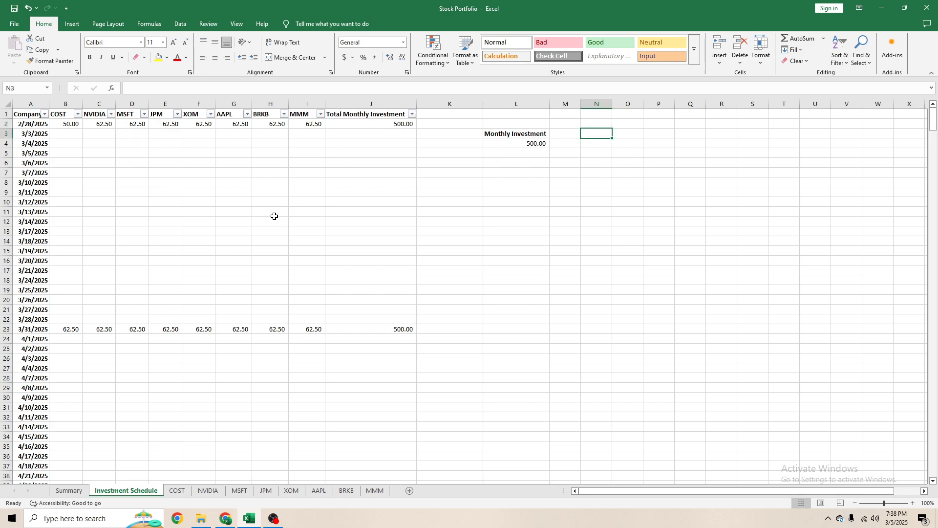
{"action": "left_click_drag", "start_coordinate": [597, 123], "coordinate": [824, 330]}
{"action": "left_click", "coordinate": [553, 269]}
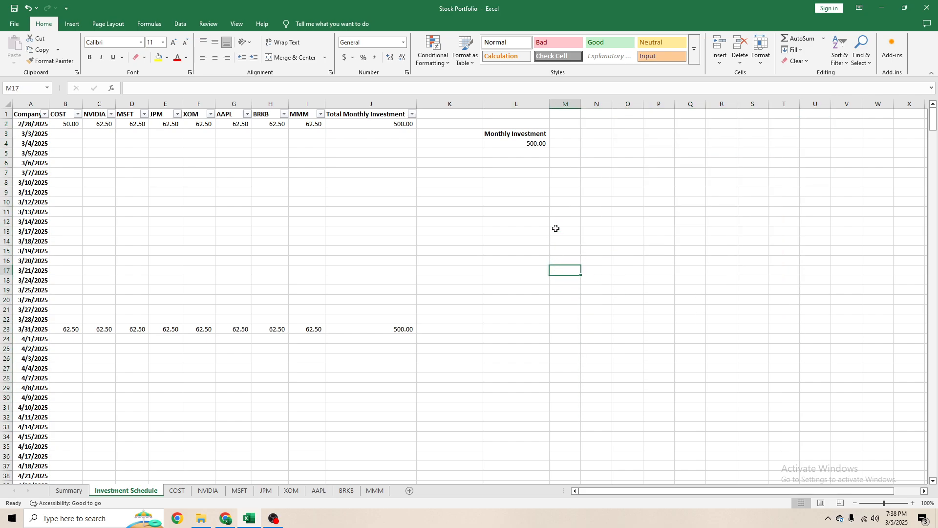
{"action": "left_click", "coordinate": [597, 202]}
{"action": "left_click_drag", "start_coordinate": [600, 123], "coordinate": [826, 358]}
{"action": "left_click", "coordinate": [310, 221]}
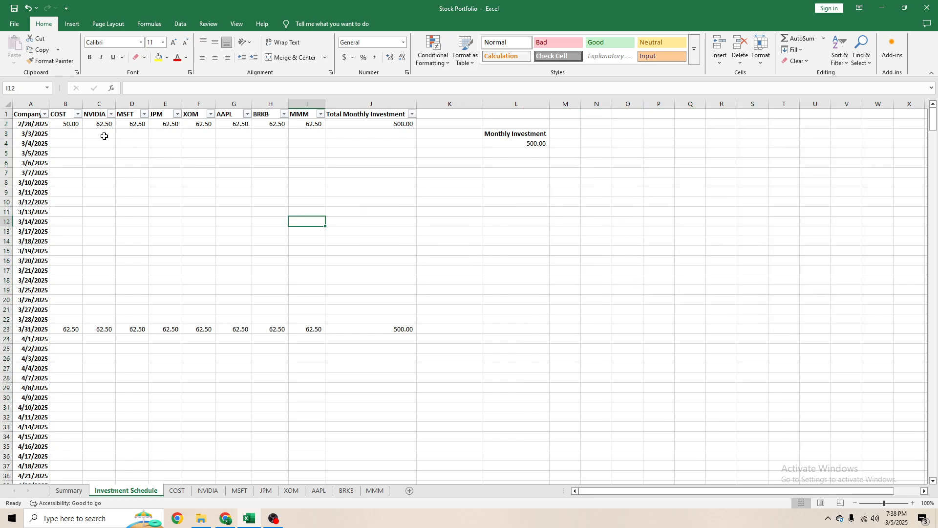
- Undo the change to the COST investment formula in B2
{"action": "left_click_drag", "start_coordinate": [67, 125], "coordinate": [234, 125]}
{"action": "left_click", "coordinate": [72, 124]}
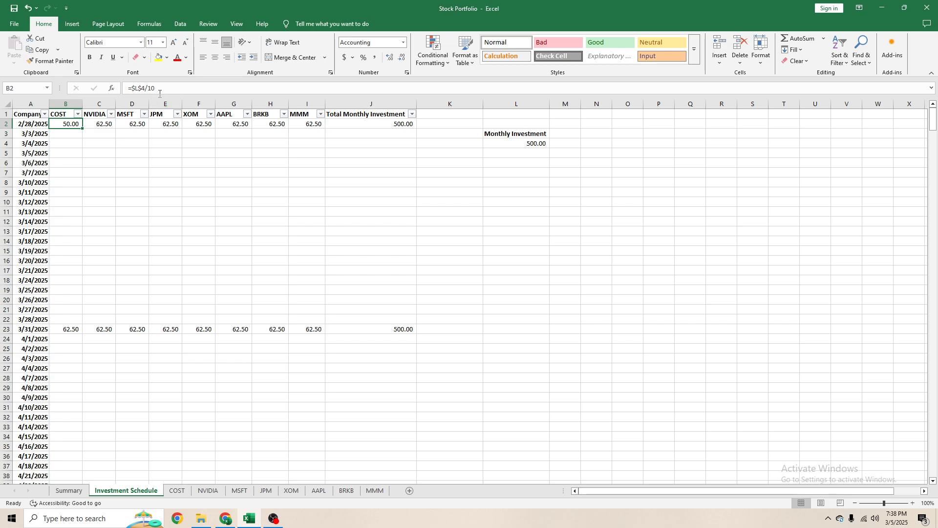
{"action": "key", "text": "ctrl+z"}
{"action": "left_click", "coordinate": [242, 243]}
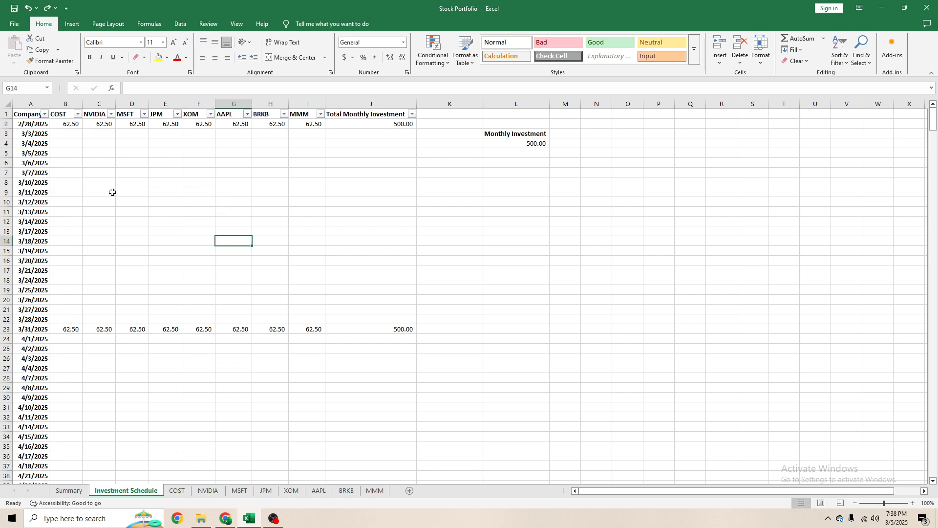
- Set the Monthly Investment in L4 to 100 and check the 3/31/2025 row's total and per-company amounts
{"action": "left_click", "coordinate": [77, 332]}
{"action": "left_click", "coordinate": [543, 142]}
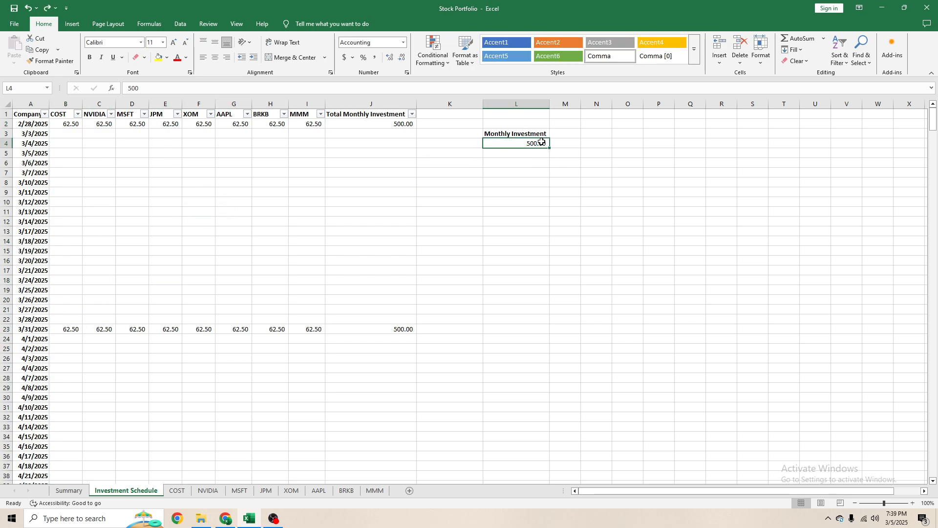
{"action": "type", "text": "100"}
{"action": "key", "text": "Return"}
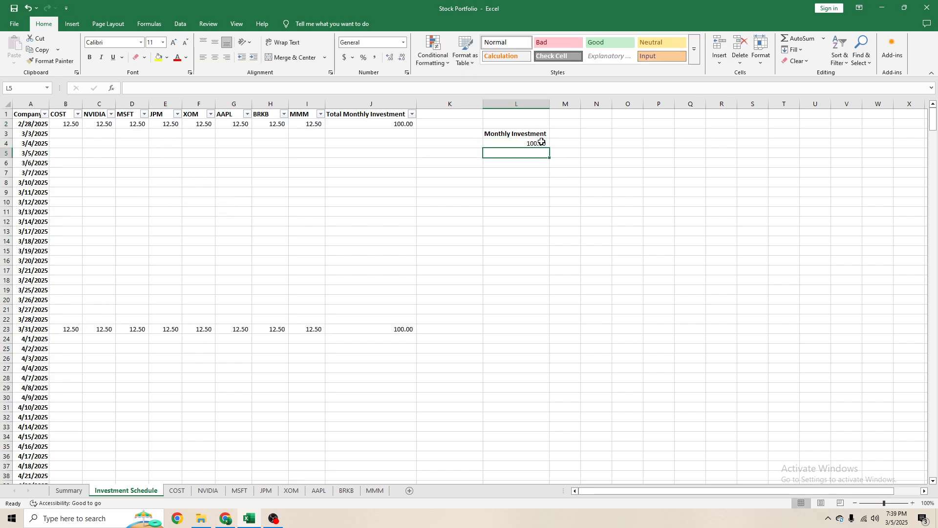
{"action": "left_click", "coordinate": [413, 330]}
{"action": "left_click", "coordinate": [510, 143]}
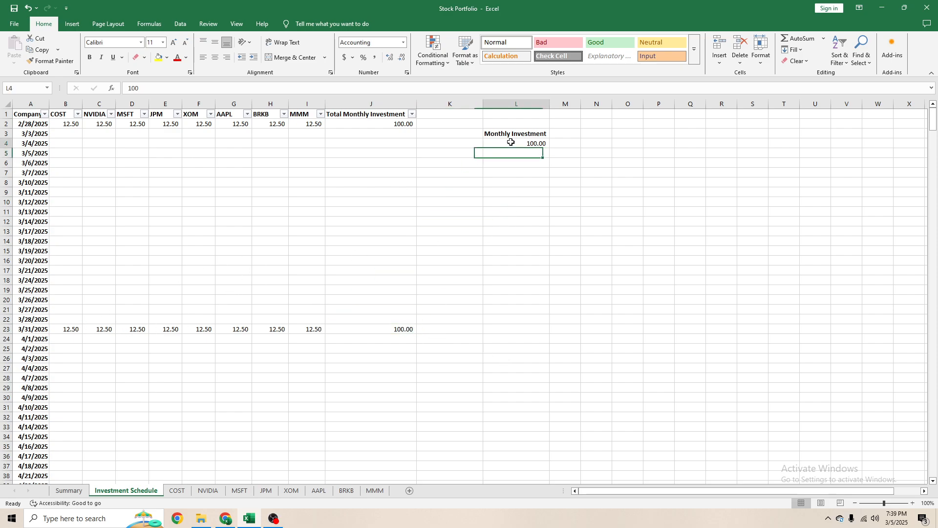
{"action": "left_click", "coordinate": [69, 329]}
{"action": "left_click_drag", "start_coordinate": [82, 334], "coordinate": [313, 330]}
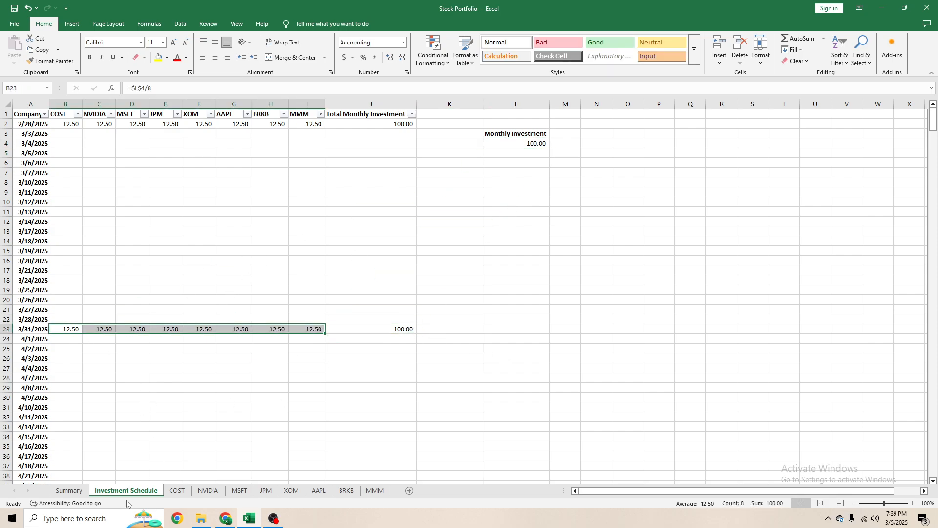
- Look over the COST sheet's daily price rows and the Summary sheet's share values and gains
{"action": "left_click", "coordinate": [177, 490]}
{"action": "scroll", "coordinate": [181, 240], "scroll_direction": "up", "scroll_amount": 20}
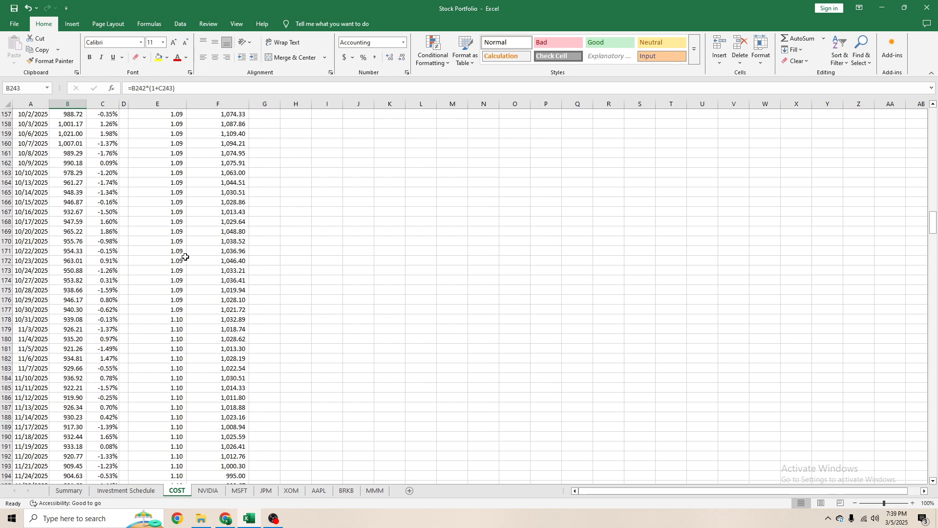
{"action": "left_click", "coordinate": [72, 500]}
{"action": "left_click", "coordinate": [69, 490]}
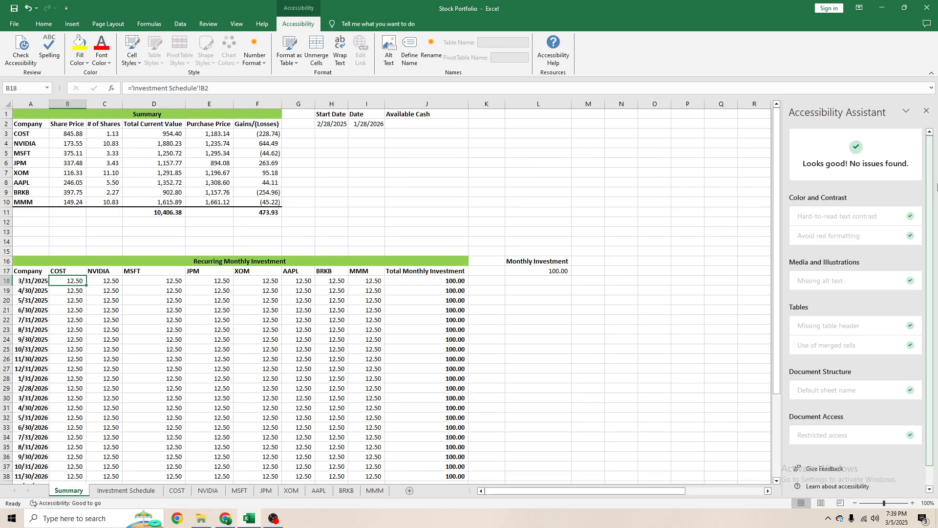
{"action": "left_click", "coordinate": [68, 503]}
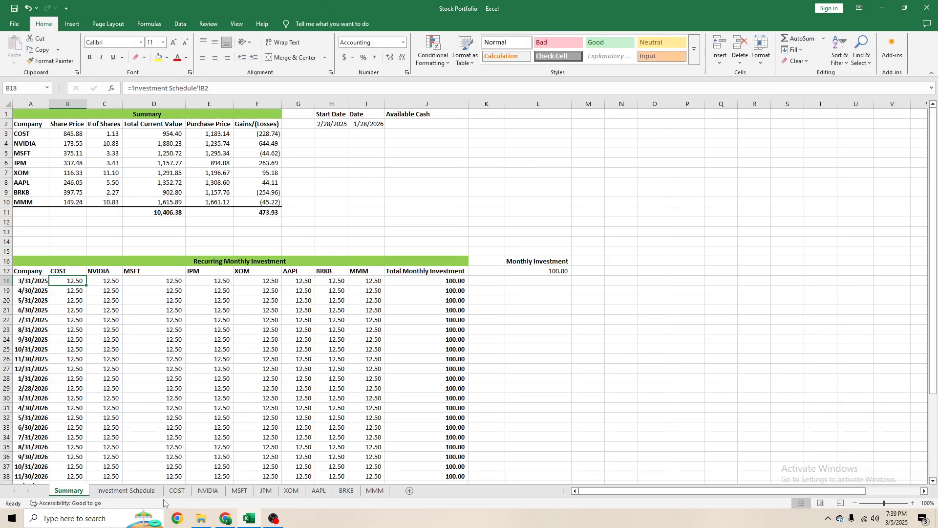
- Set the Monthly Investment in L4 of the Investment Schedule to 0 and bring up the Summary sheet
{"action": "left_click", "coordinate": [126, 490]}
{"action": "left_click", "coordinate": [505, 147]}
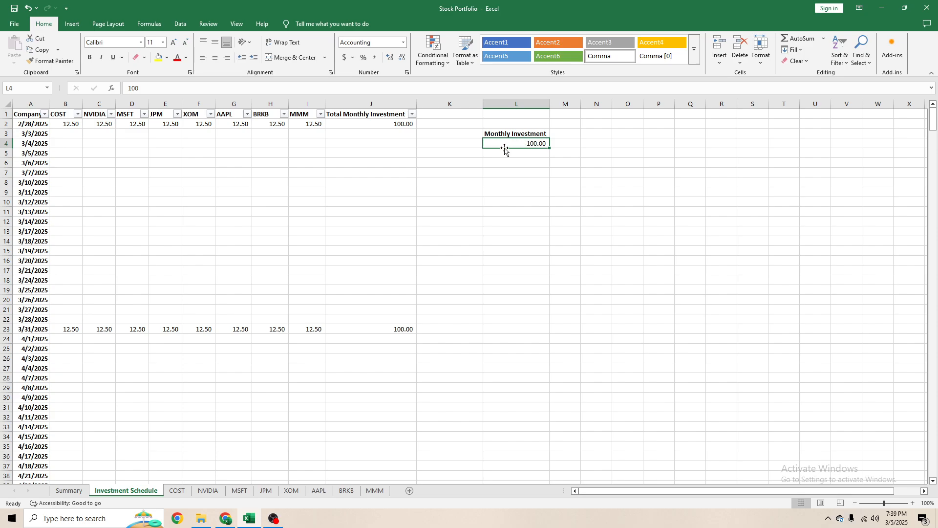
{"action": "key", "text": "Delete"}
{"action": "left_click", "coordinate": [66, 491]}
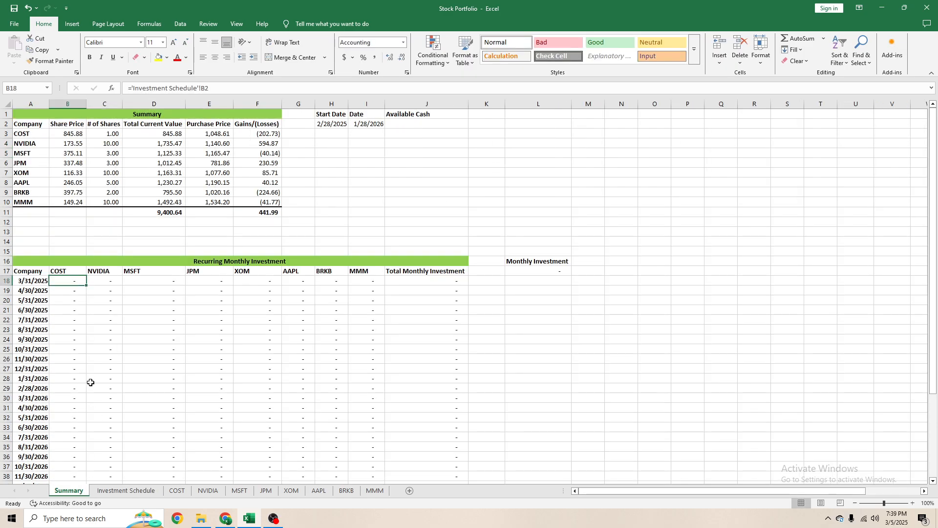
- Check the Investment Schedule's 2/28/2025 amounts and the Summary sheet's Total Current Value and Gains/(Losses) columns
{"action": "left_click", "coordinate": [127, 491]}
{"action": "left_click", "coordinate": [260, 124]}
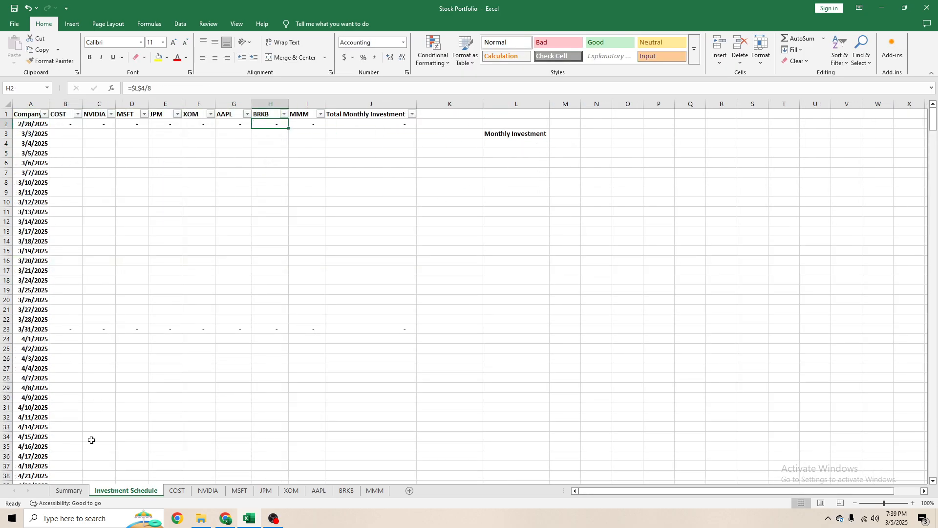
{"action": "left_click", "coordinate": [69, 490]}
{"action": "left_click", "coordinate": [511, 281]}
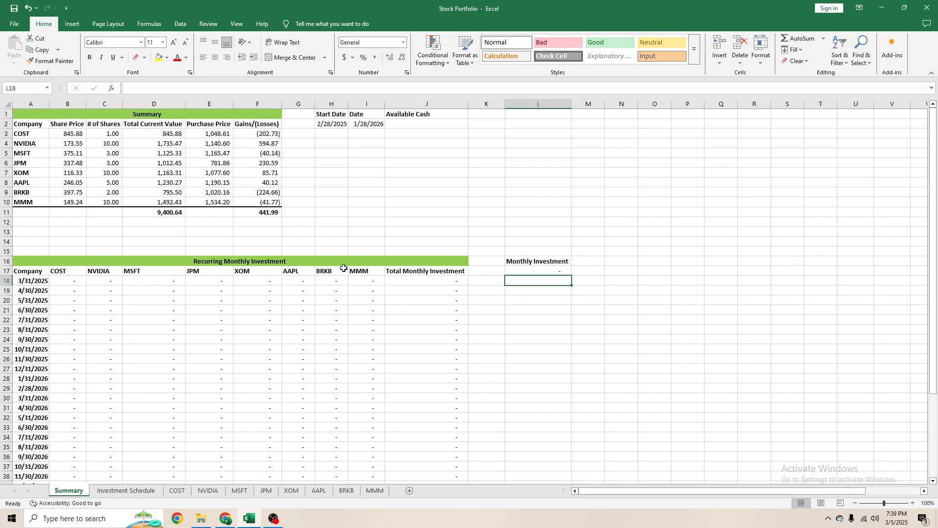
{"action": "left_click_drag", "start_coordinate": [175, 136], "coordinate": [174, 201]}
{"action": "left_click_drag", "start_coordinate": [267, 134], "coordinate": [264, 202]}
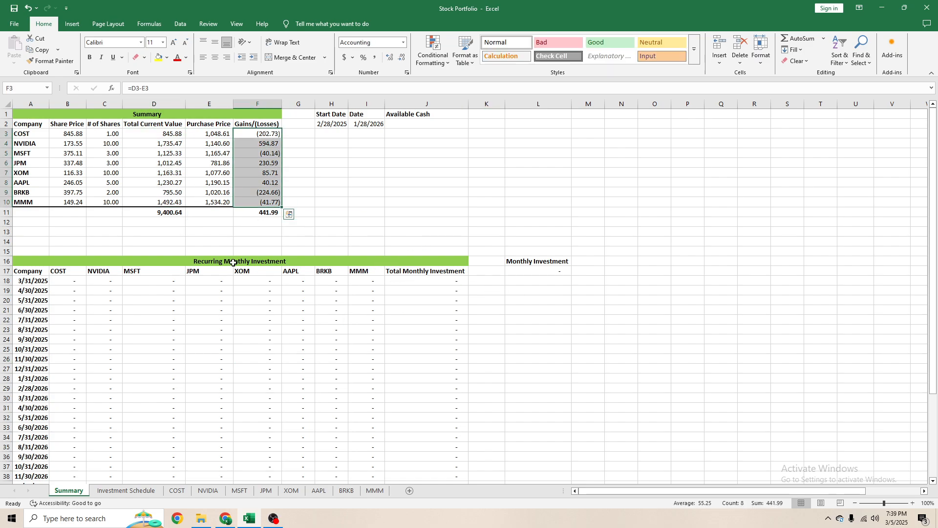
- Set the Monthly Investment in L4 of the Investment Schedule to 1000 and check the 2/28/2025 per-company amounts
{"action": "left_click", "coordinate": [125, 491]}
{"action": "left_click", "coordinate": [504, 141]}
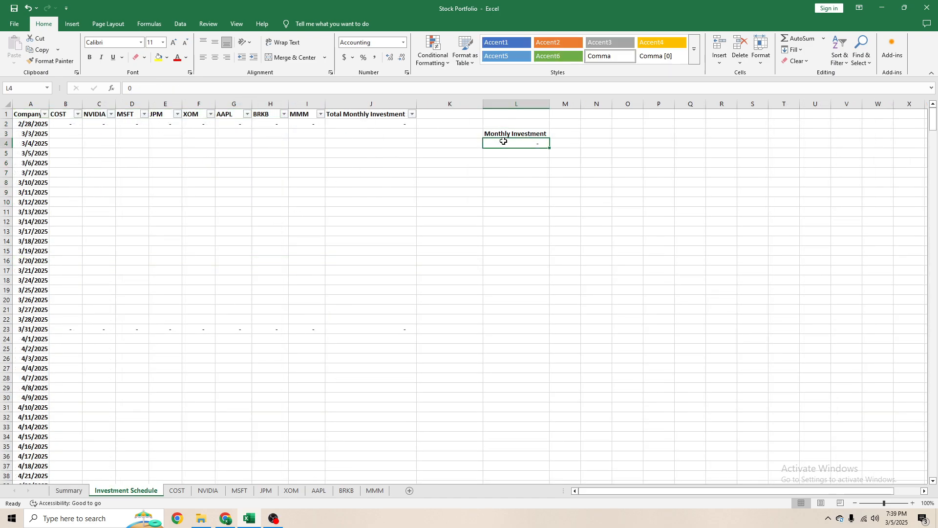
{"action": "type", "text": "1000"}
{"action": "key", "text": "Return"}
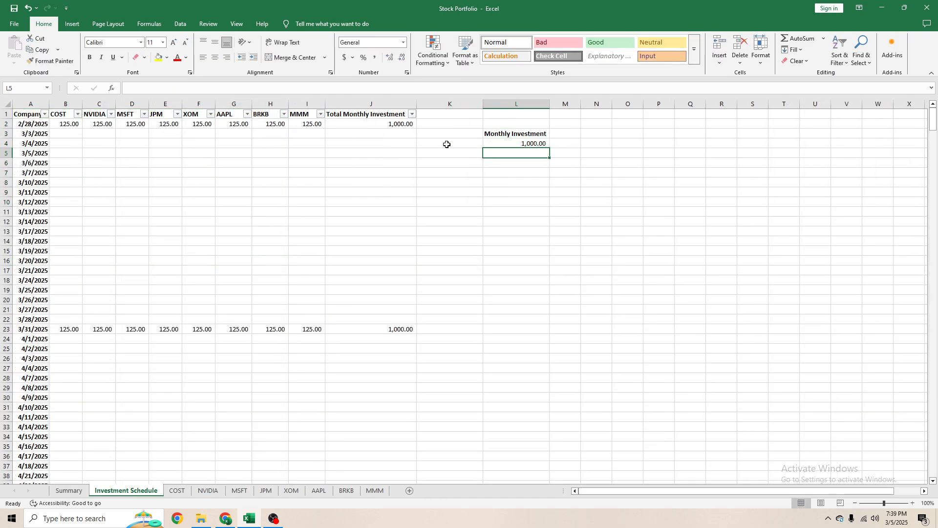
{"action": "left_click", "coordinate": [286, 164]}
{"action": "left_click_drag", "start_coordinate": [69, 123], "coordinate": [310, 124]}
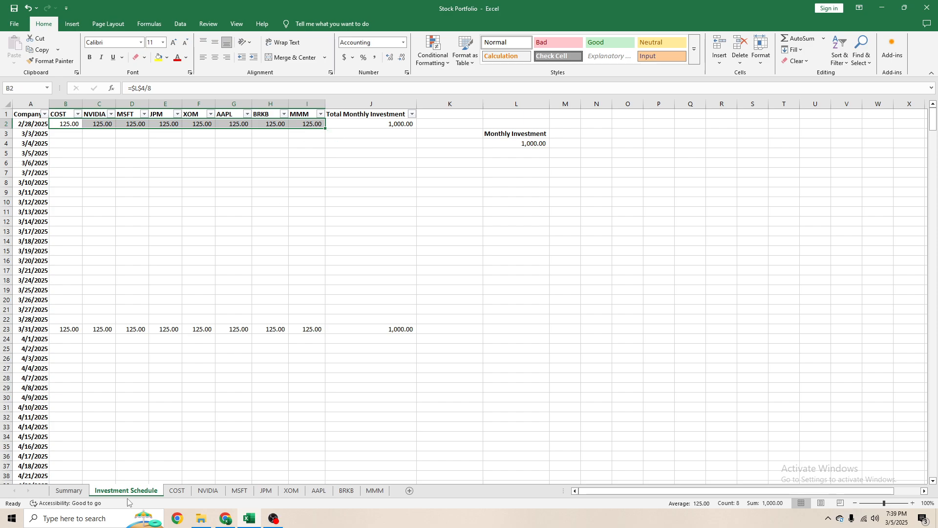
- Check the Summary sheet's Total Current Value column, its total in D11 and the total gains in F11
{"action": "left_click", "coordinate": [88, 491]}
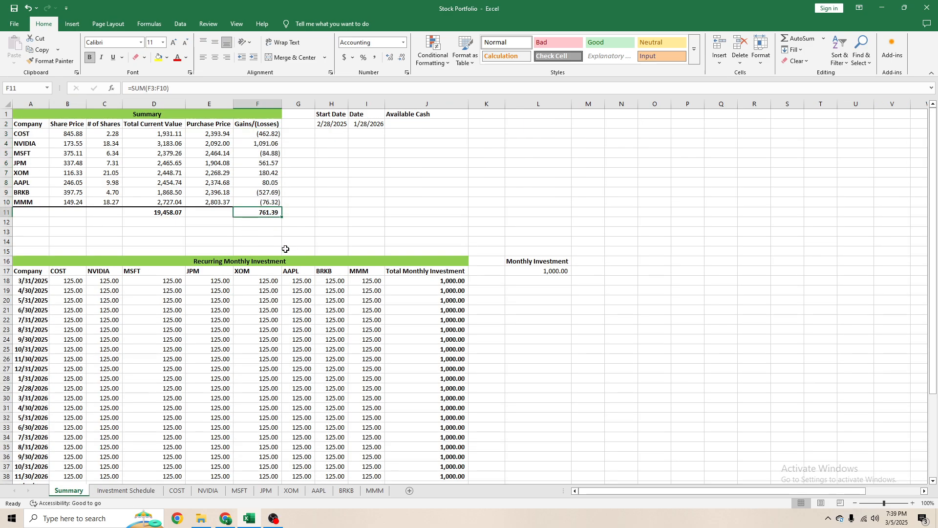
{"action": "left_click", "coordinate": [165, 216]}
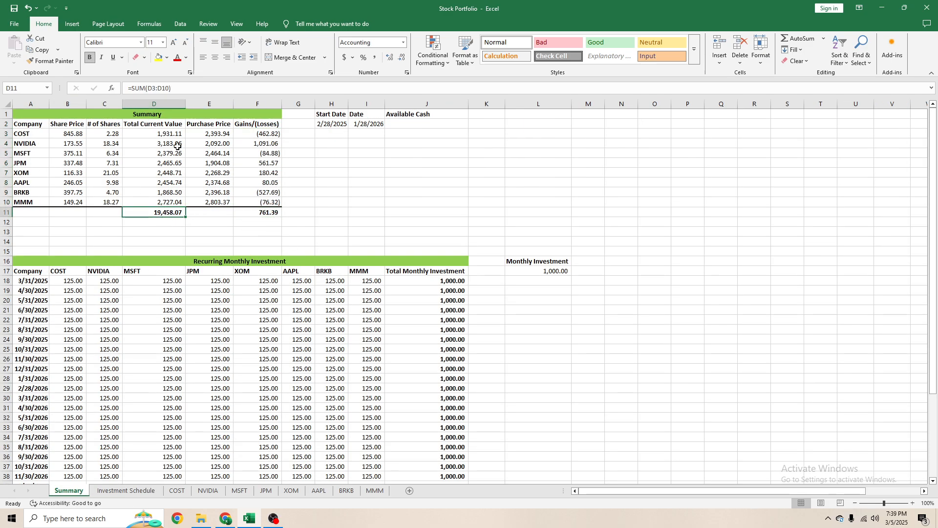
{"action": "left_click_drag", "start_coordinate": [173, 135], "coordinate": [175, 203]}
{"action": "left_click", "coordinate": [176, 213]}
{"action": "left_click", "coordinate": [267, 214]}
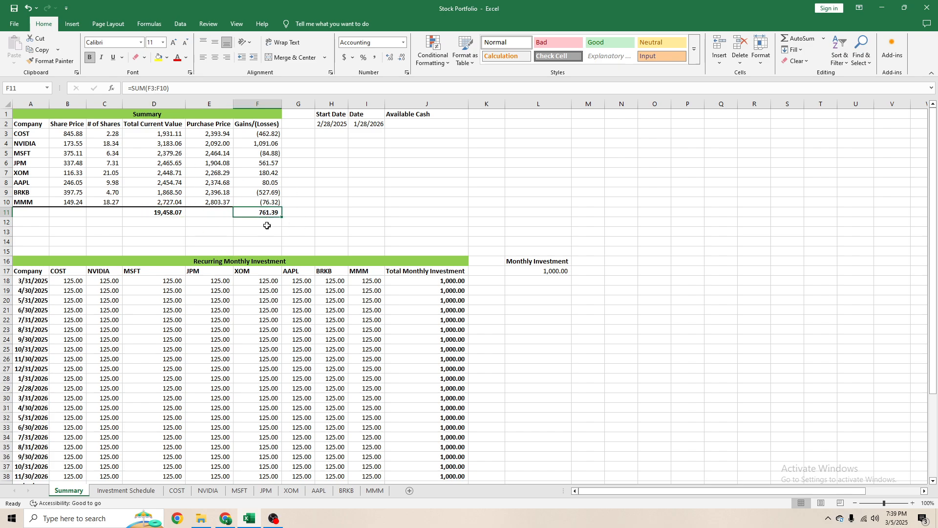
- Review the COST amounts in the Recurring Monthly Investment table and compare them with the Summary's total gains
{"action": "scroll", "coordinate": [276, 250], "scroll_direction": "down", "scroll_amount": 5}
{"action": "left_click", "coordinate": [212, 251]}
{"action": "scroll", "coordinate": [112, 250], "scroll_direction": "up", "scroll_amount": 3}
{"action": "scroll", "coordinate": [111, 250], "scroll_direction": "up", "scroll_amount": 2}
{"action": "left_click_drag", "start_coordinate": [57, 287], "coordinate": [69, 435]}
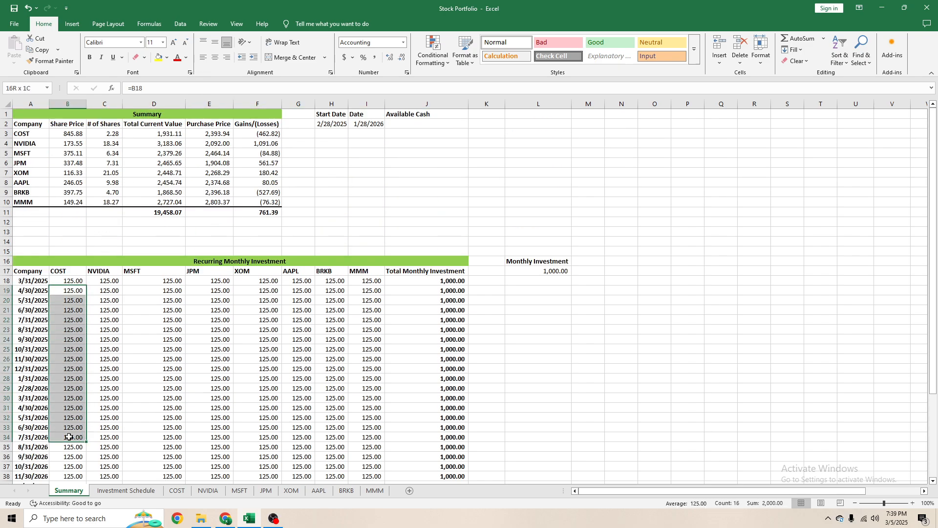
{"action": "left_click", "coordinate": [108, 359]}
{"action": "left_click", "coordinate": [179, 161]}
{"action": "left_click", "coordinate": [241, 211]}
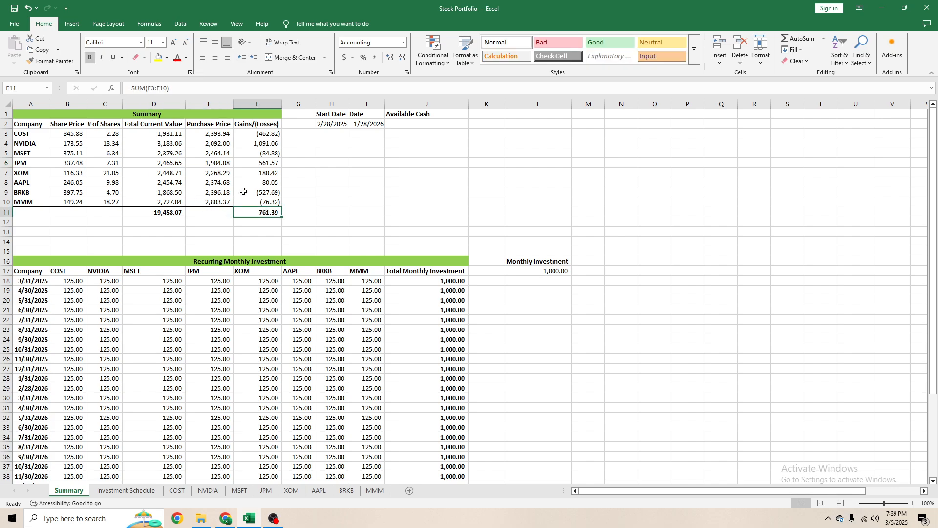
- Try a Monthly Investment of 500 in L4 of the Investment Schedule and check the Summary sheet
{"action": "left_click", "coordinate": [126, 490]}
{"action": "left_click", "coordinate": [510, 144]}
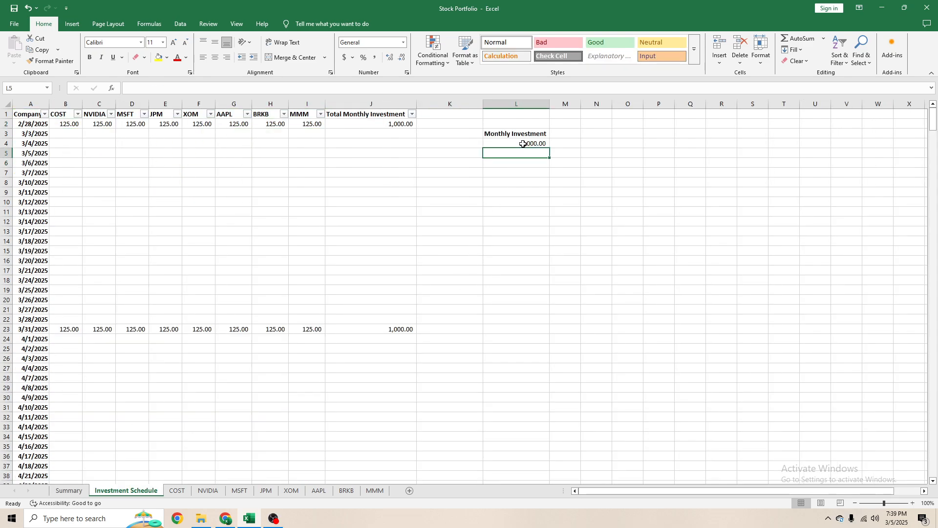
{"action": "type", "text": "500"}
{"action": "key", "text": "Return"}
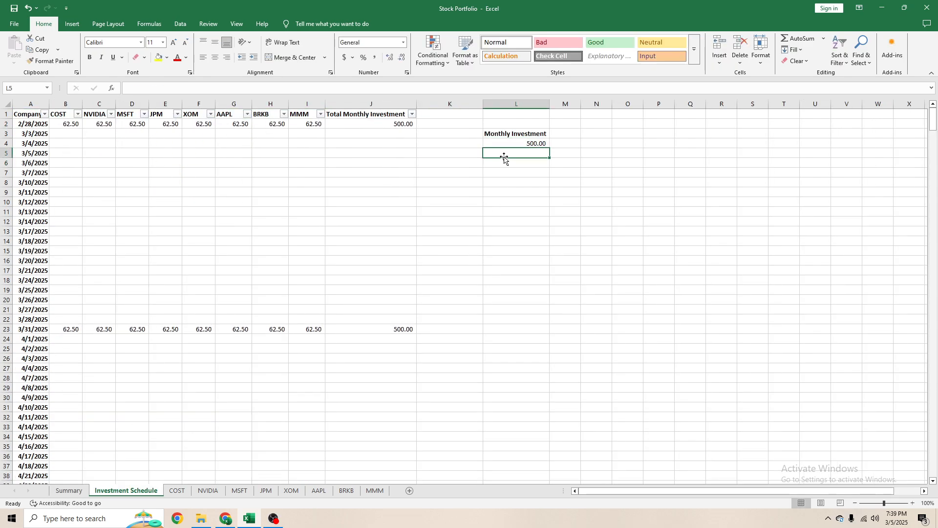
{"action": "left_click", "coordinate": [78, 491]}
{"action": "left_click_drag", "start_coordinate": [354, 173], "coordinate": [354, 162]}
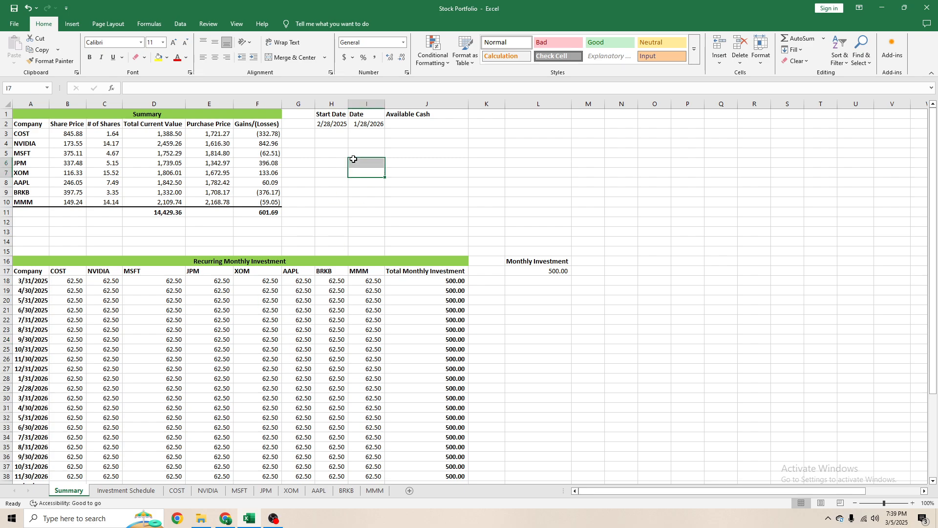
- Undo the last Monthly Investment change on the Investment Schedule and check the Summary's Recurring Monthly Investment table
{"action": "left_click", "coordinate": [142, 492]}
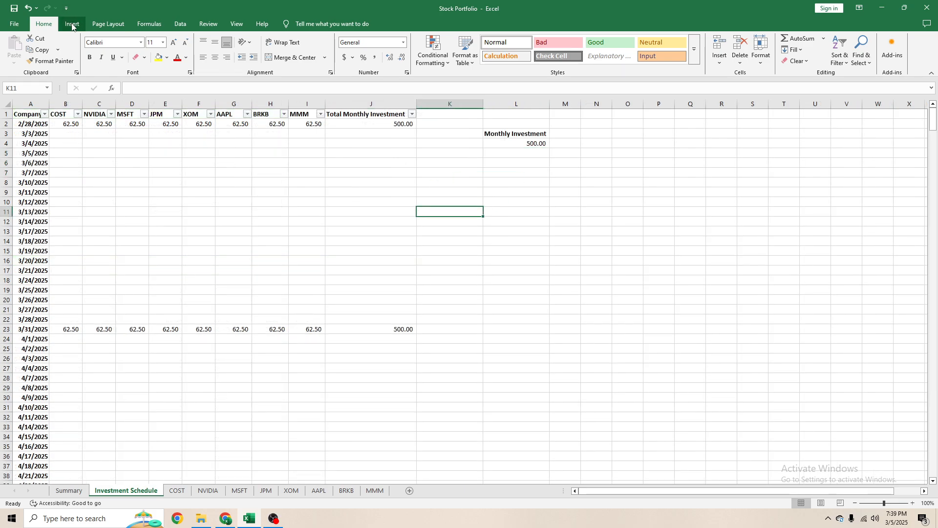
{"action": "left_click", "coordinate": [28, 7]}
{"action": "left_click", "coordinate": [74, 491]}
{"action": "left_click", "coordinate": [307, 302]}
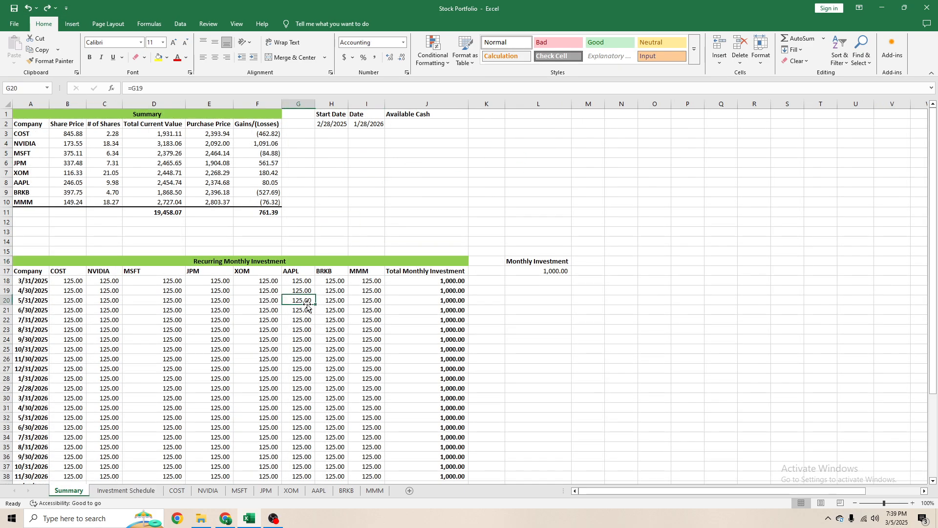